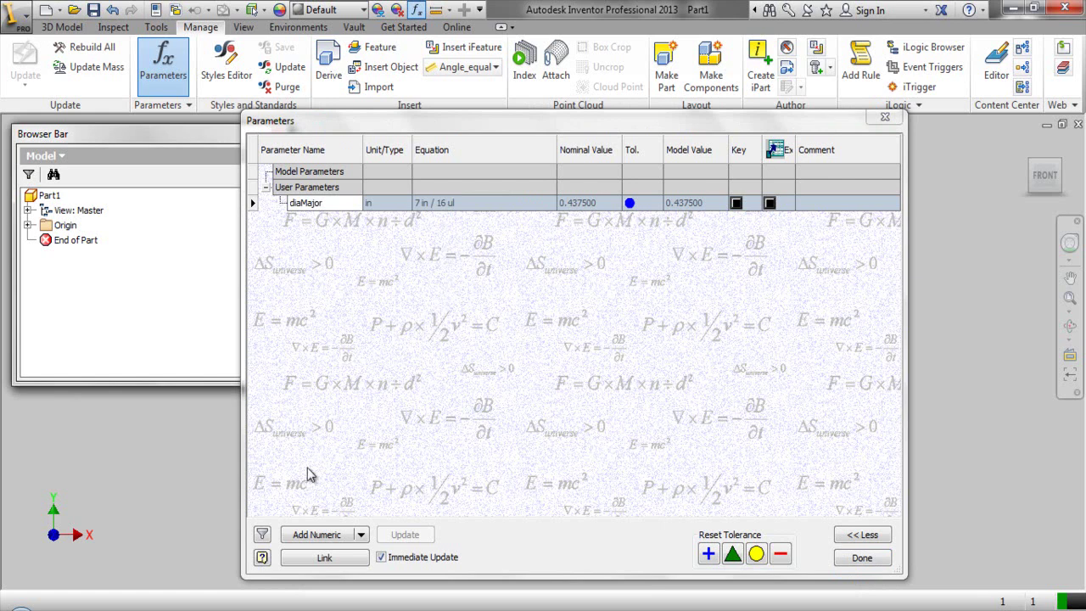
Add a numeric user parameter named oal in inches with the equation 5 1/2"
click(318, 535)
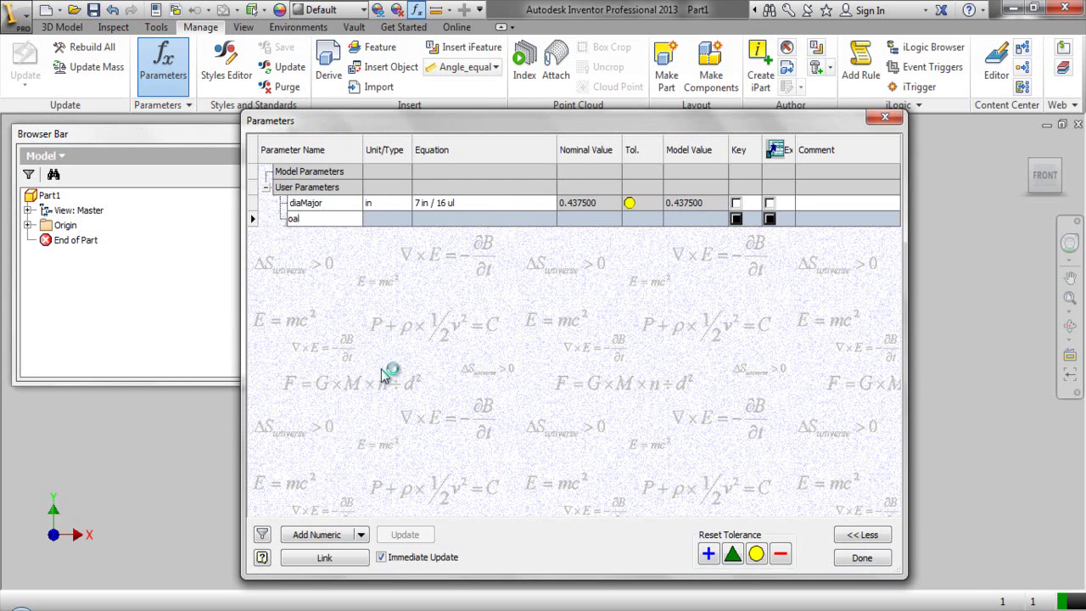
key(Tab)
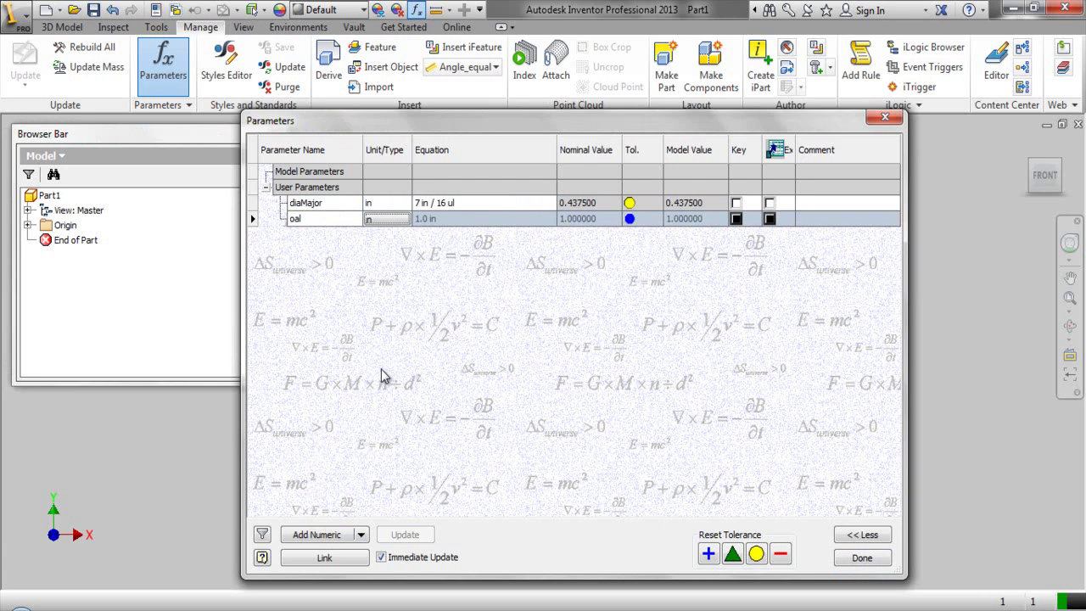
key(Tab)
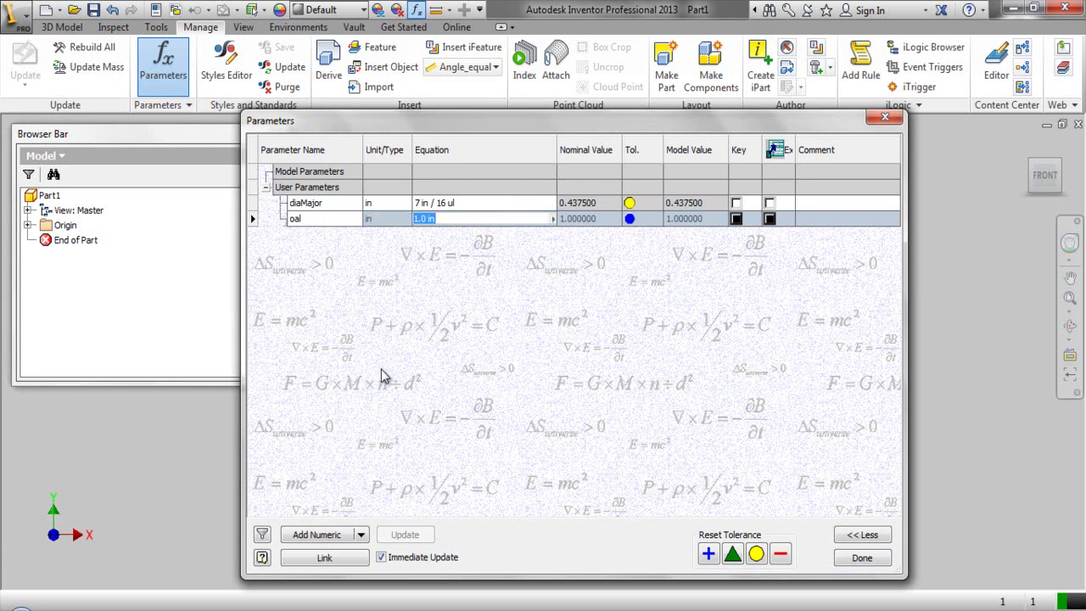
text(5 1/2)
key(Return)
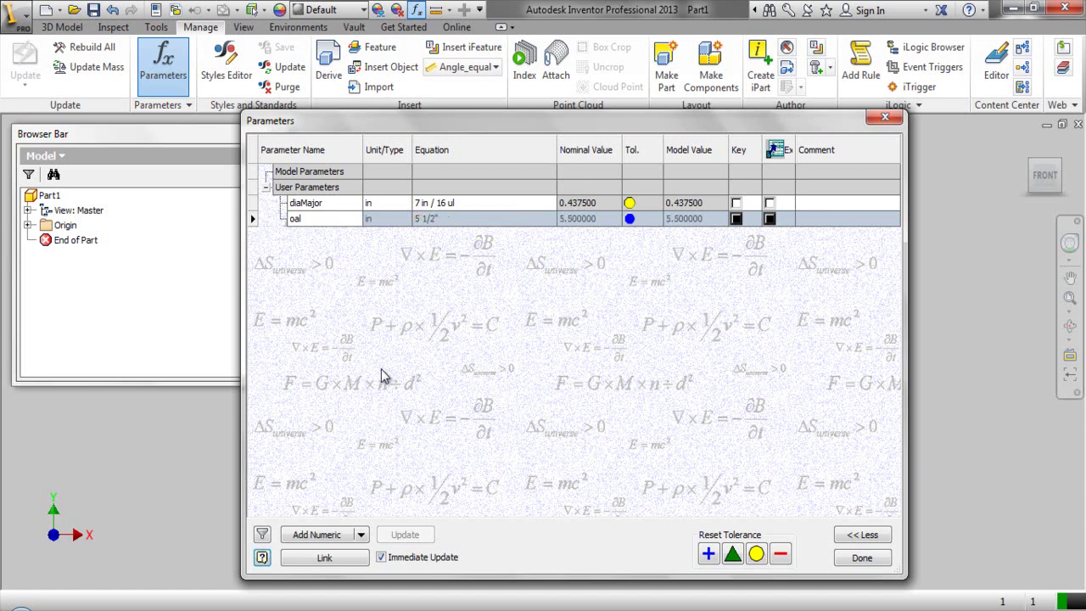
Add a numeric user parameter named fluteLen in inches with the equation 4 1/16" and finish editing the parameters
click(333, 536)
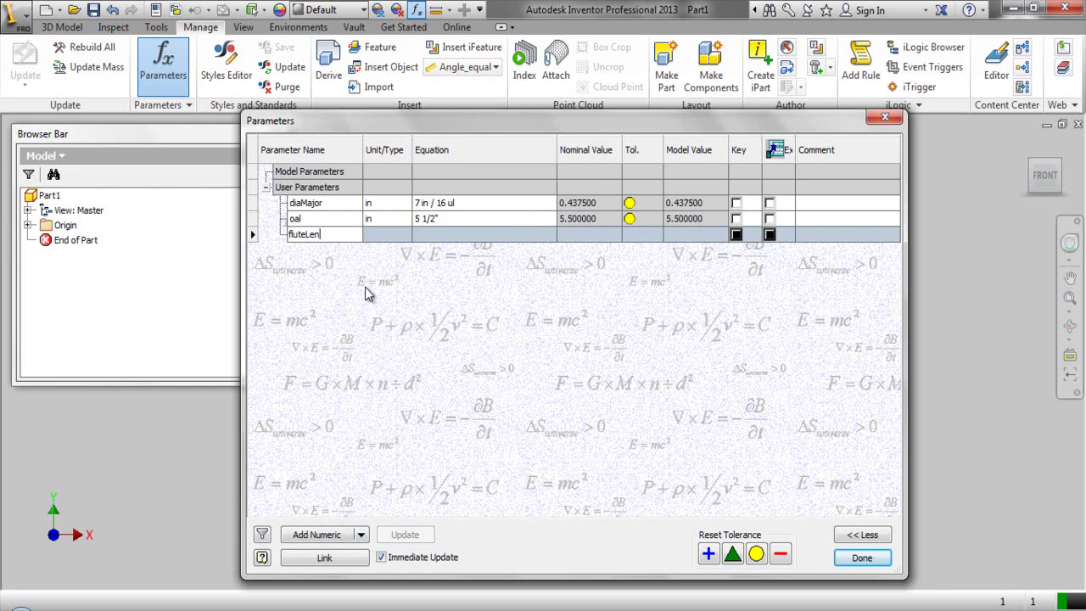
key(Tab)
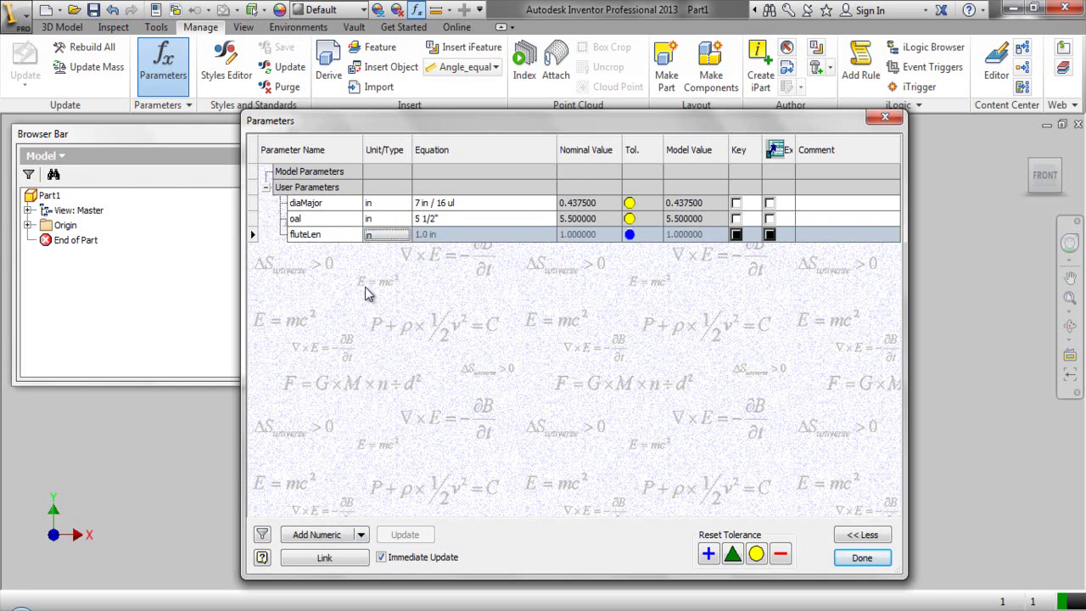
key(Tab)
text(4)
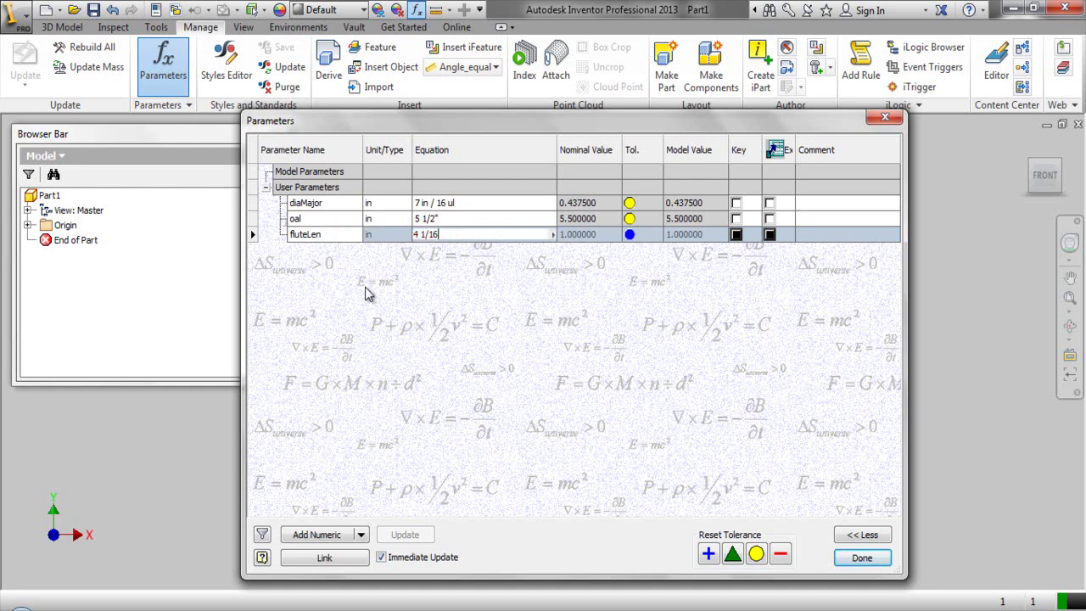
key(Return)
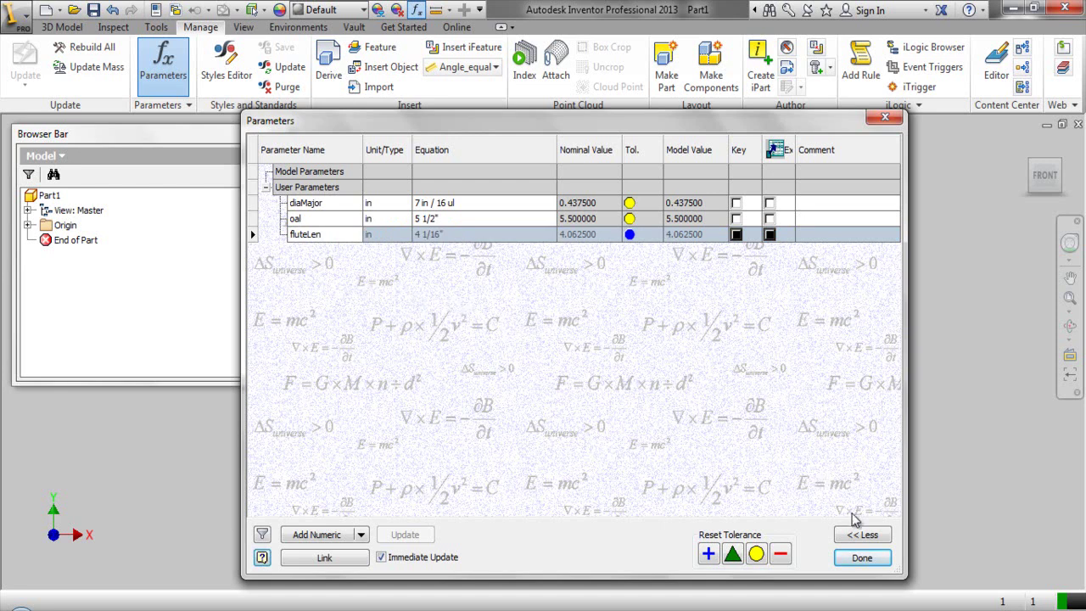
click(862, 558)
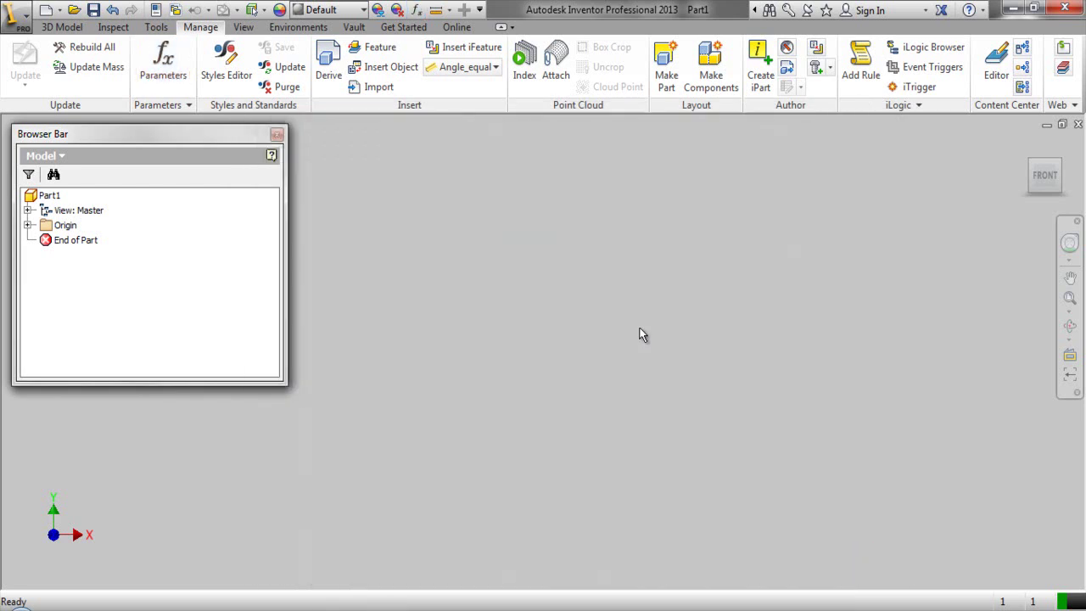
Create a new 2D sketch on the XY plane and view it from the front
click(75, 26)
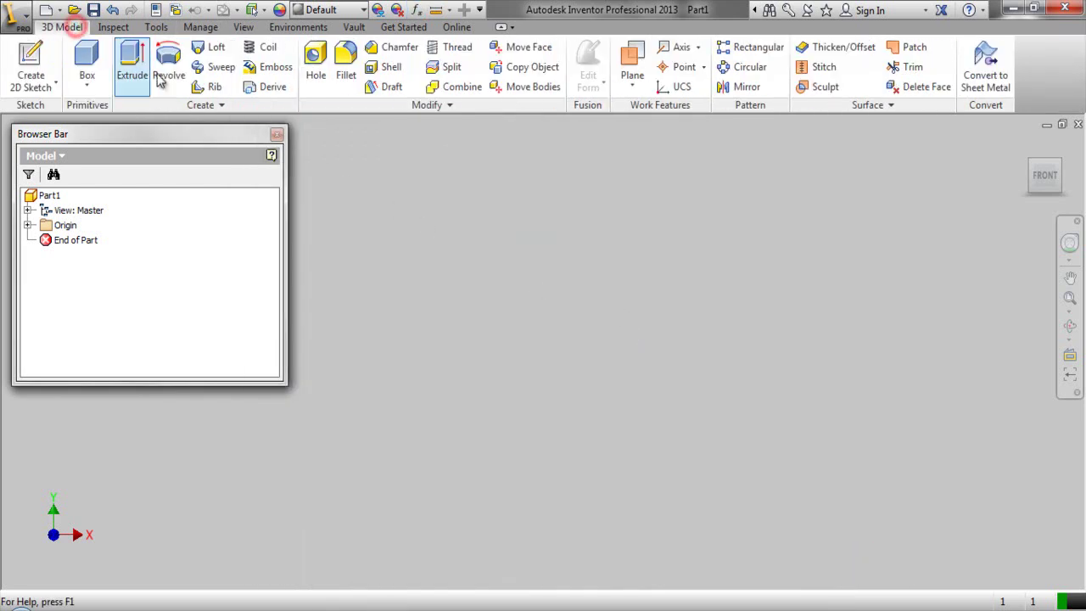
right_click(597, 316)
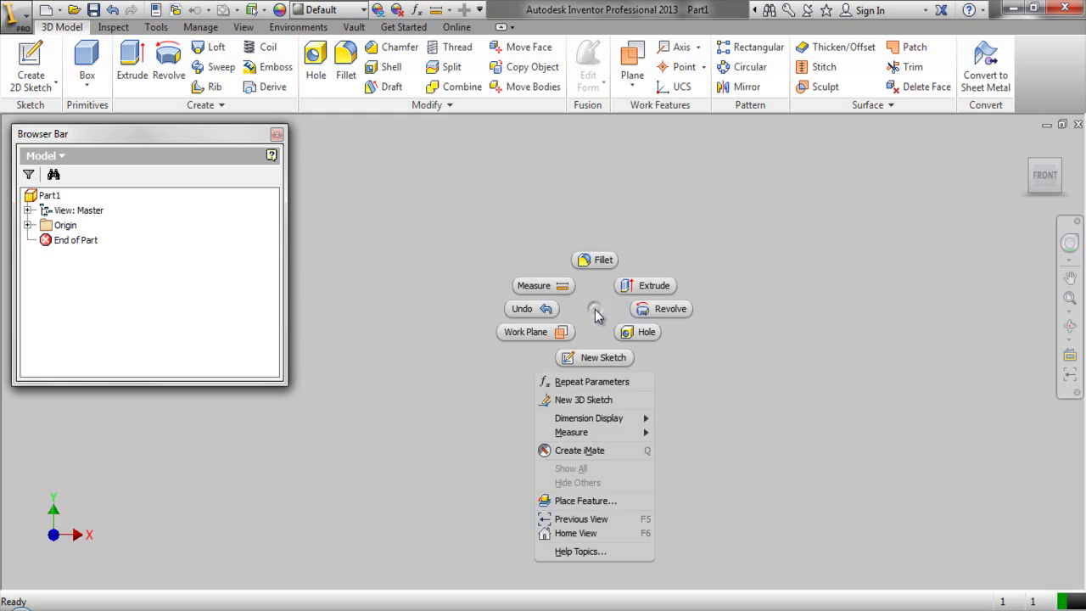
click(595, 355)
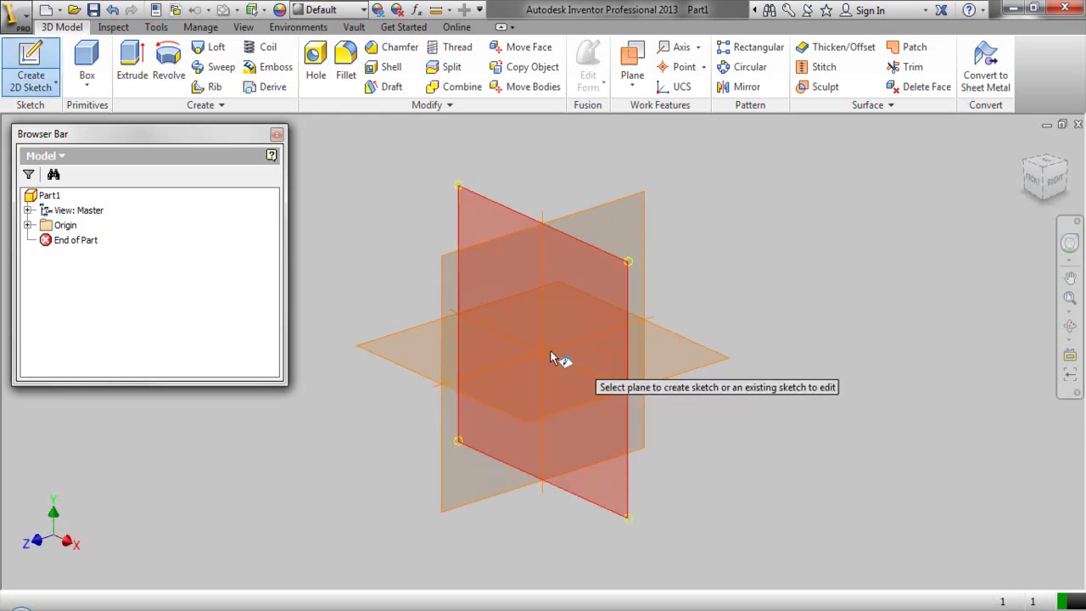
click(28, 225)
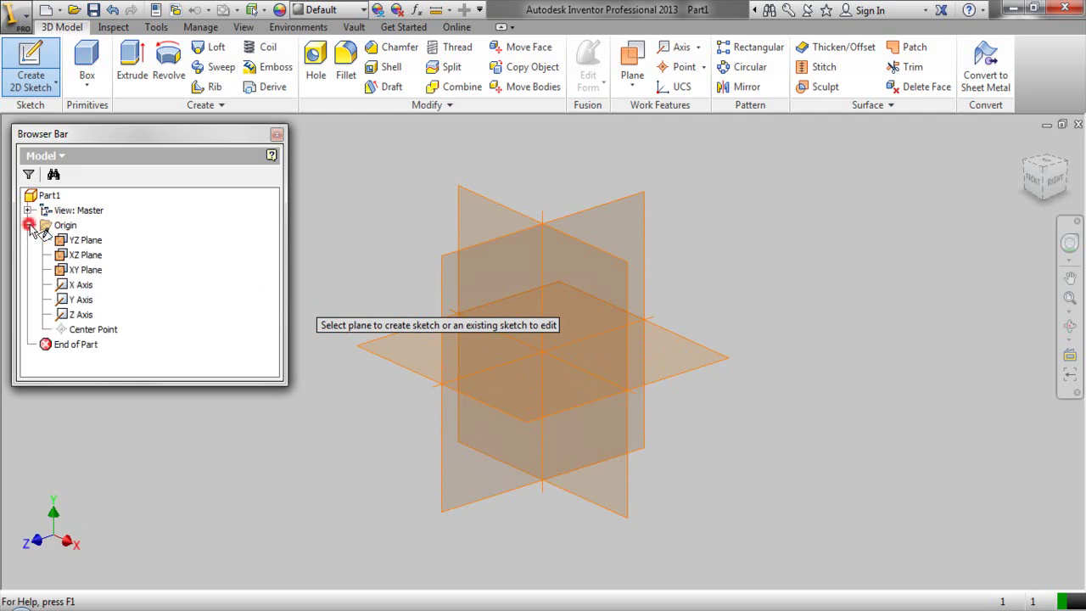
click(79, 270)
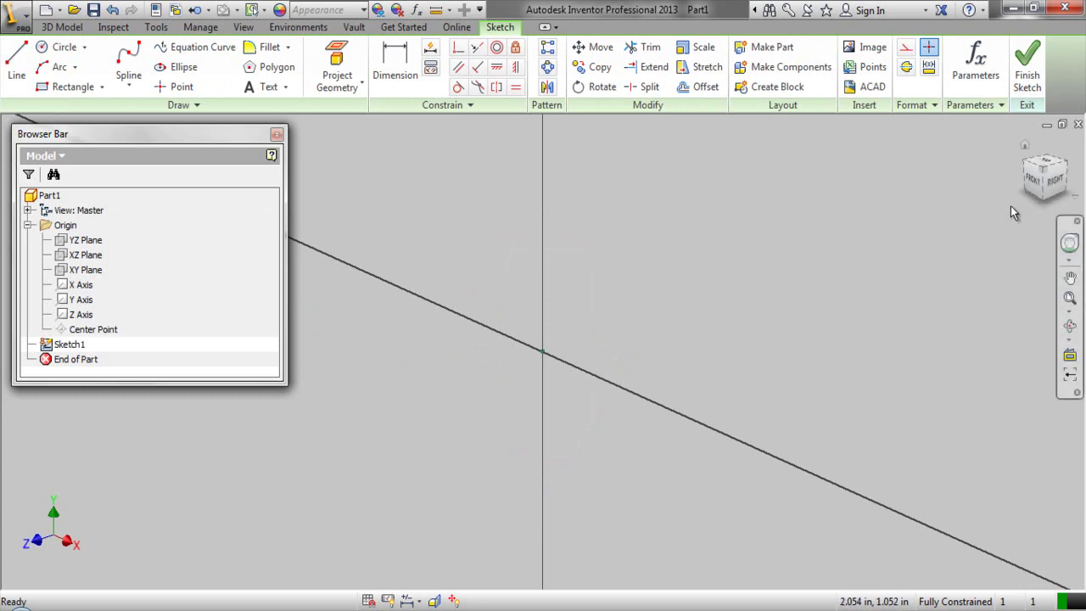
click(1033, 181)
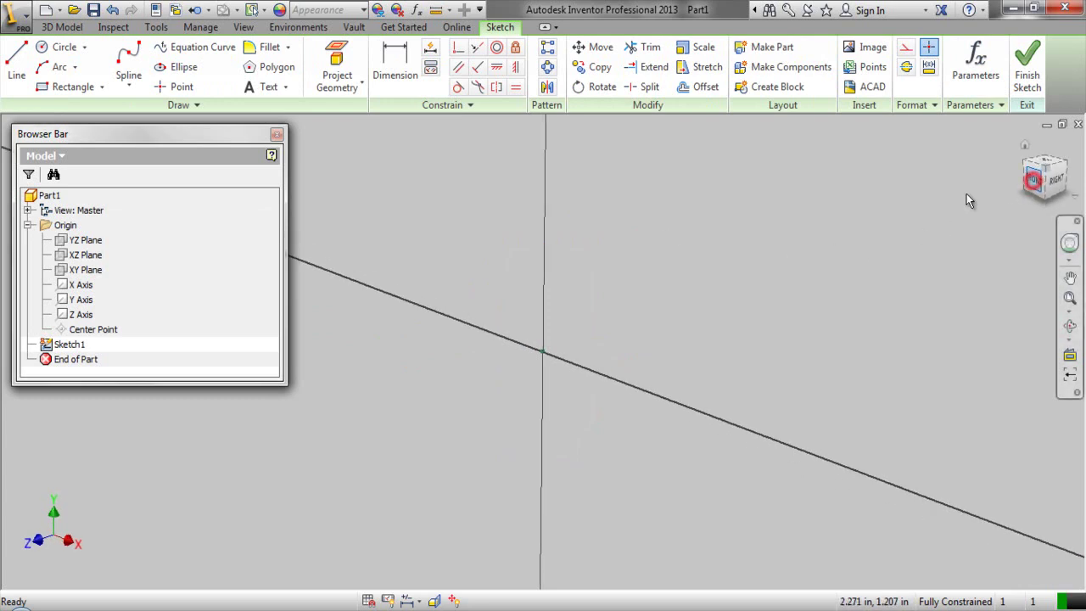
Sketch a center point circle about 4.95 in in diameter, centered on the origin
right_click(468, 213)
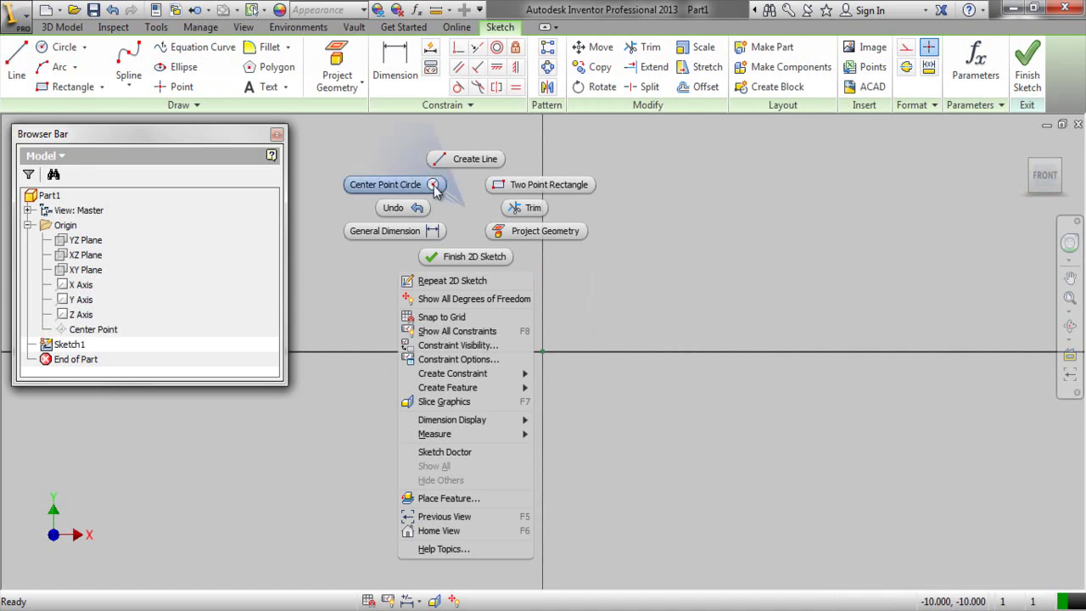
click(434, 188)
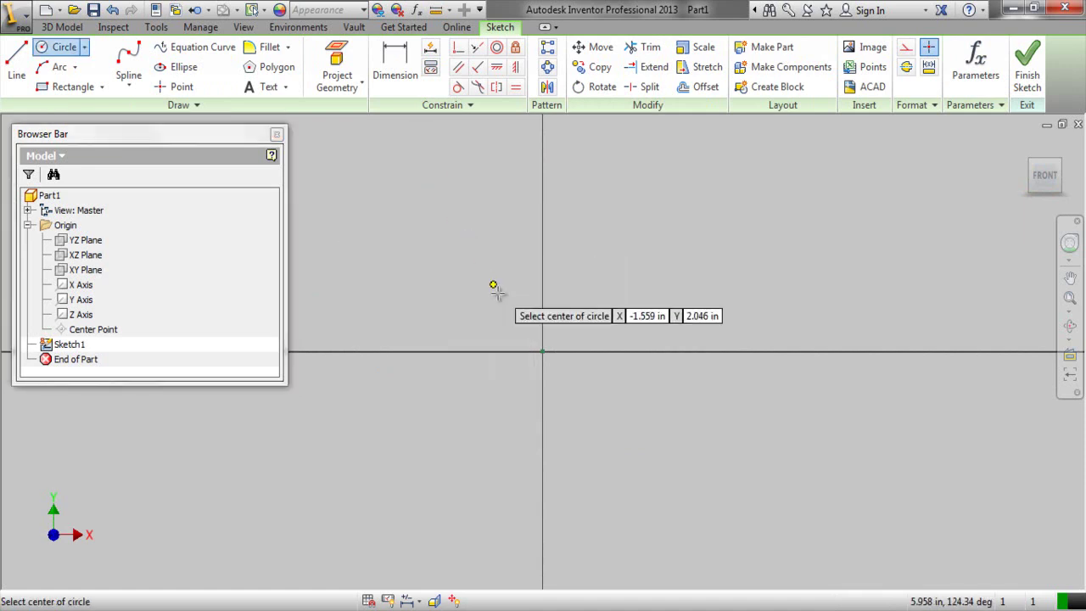
click(543, 352)
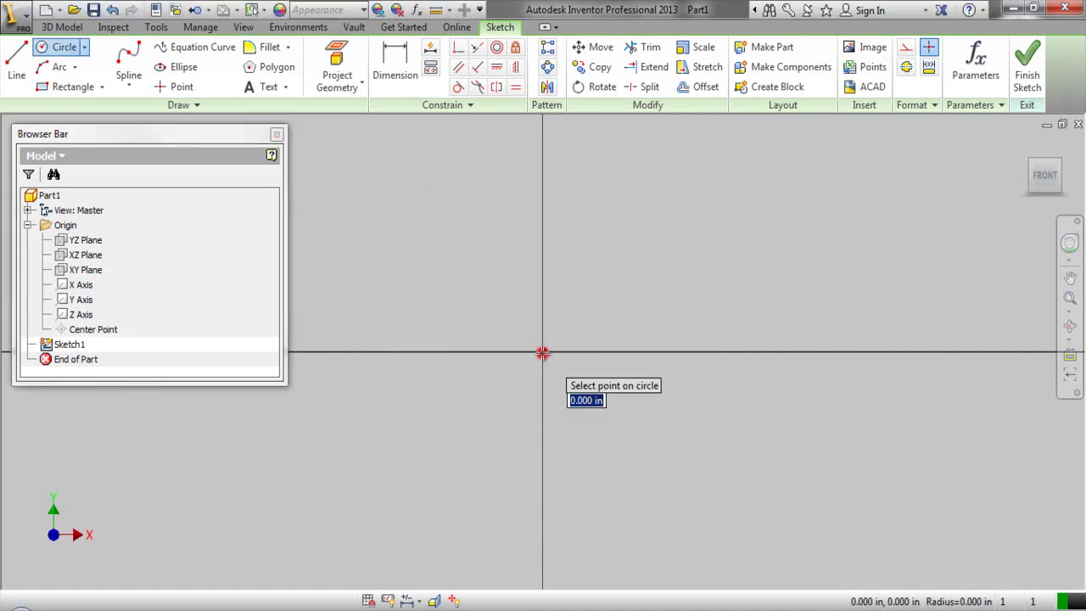
click(609, 400)
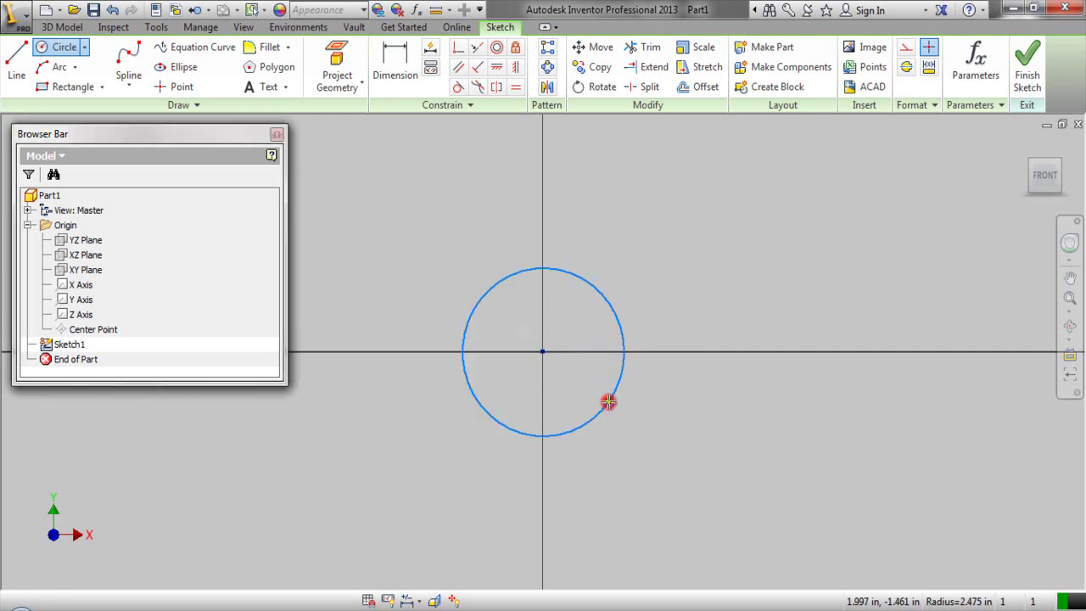
Dimension the circle's diameter and set it to the parameter diaMajor
right_click(637, 247)
click(595, 266)
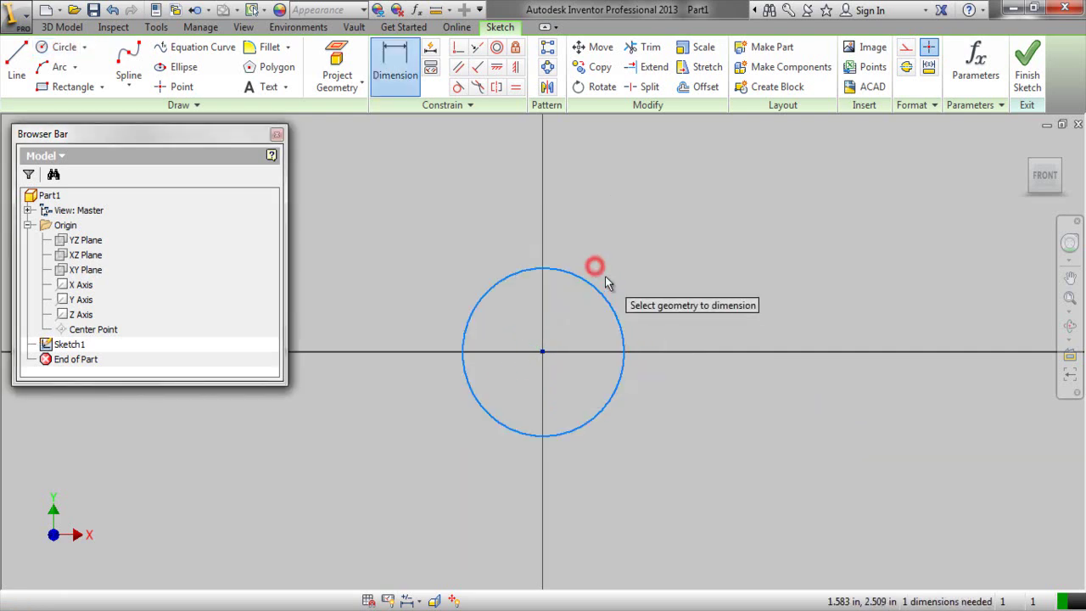
click(602, 298)
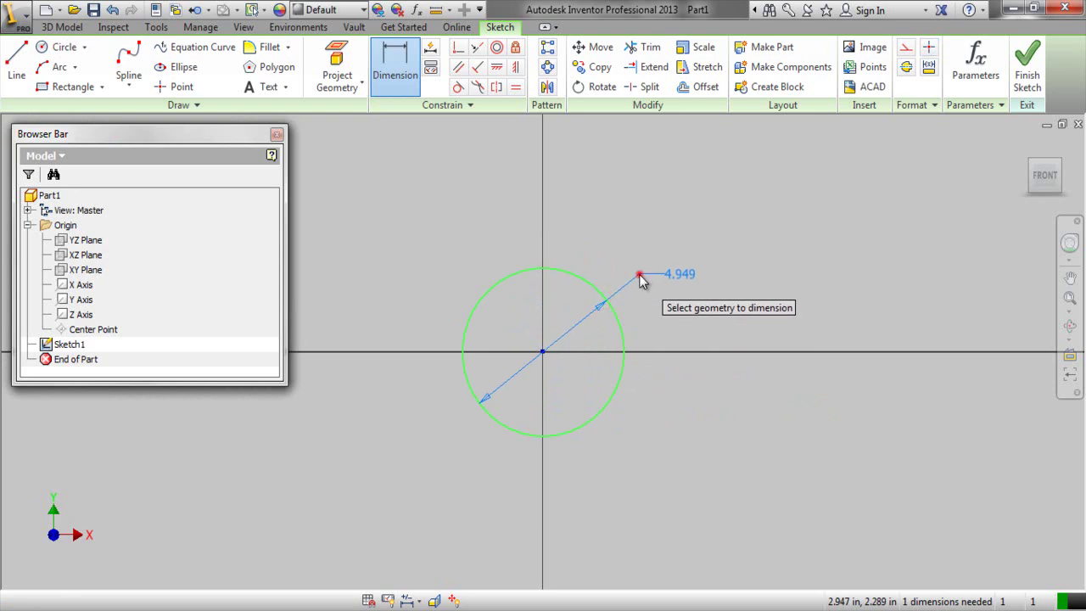
click(641, 278)
click(678, 336)
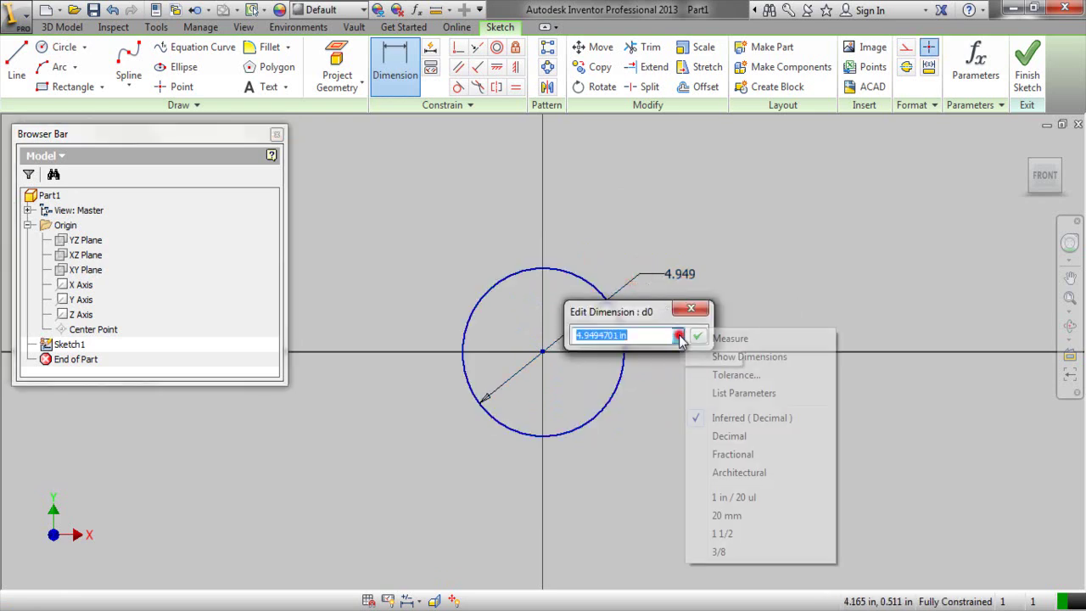
click(722, 395)
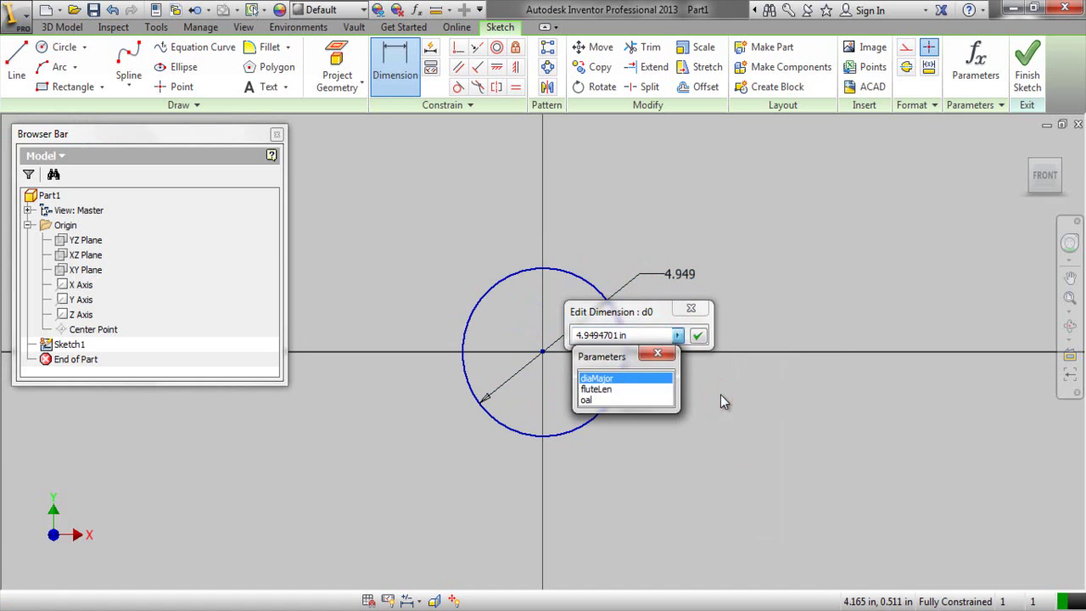
click(638, 379)
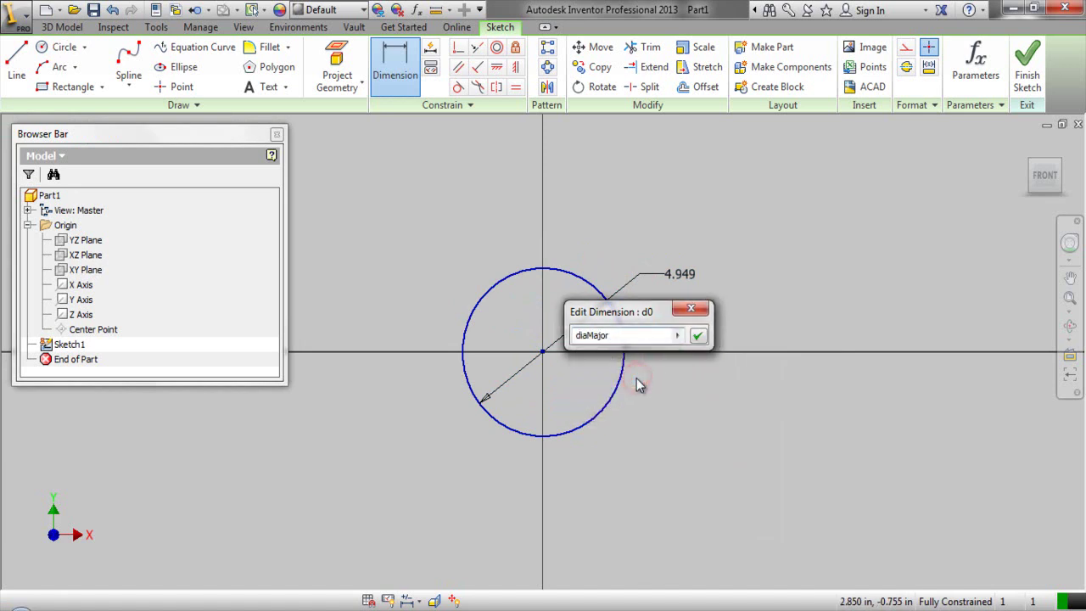
click(697, 337)
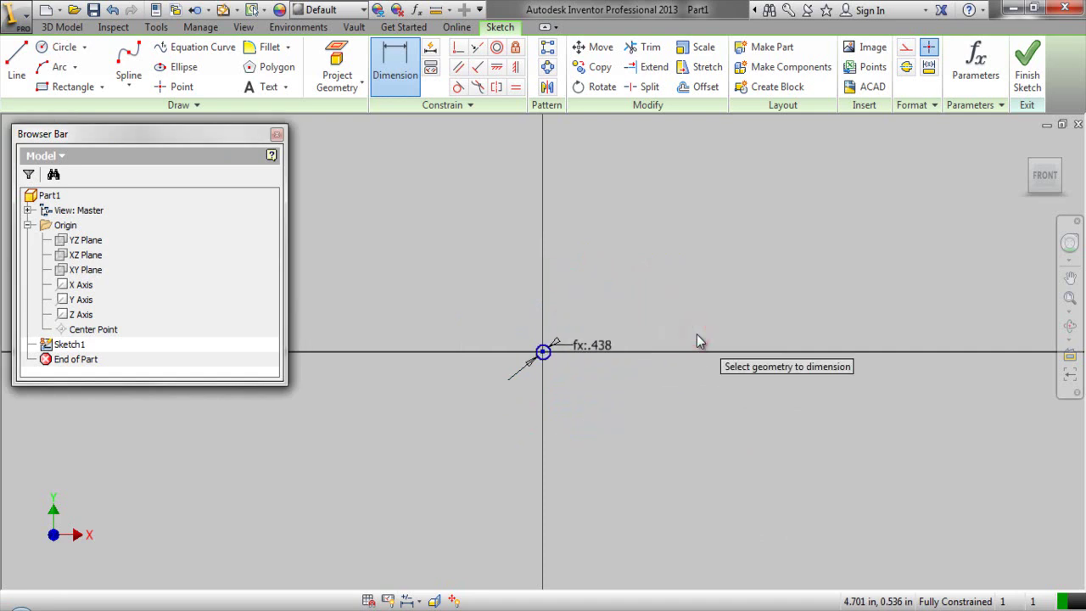
right_click(600, 271)
click(649, 270)
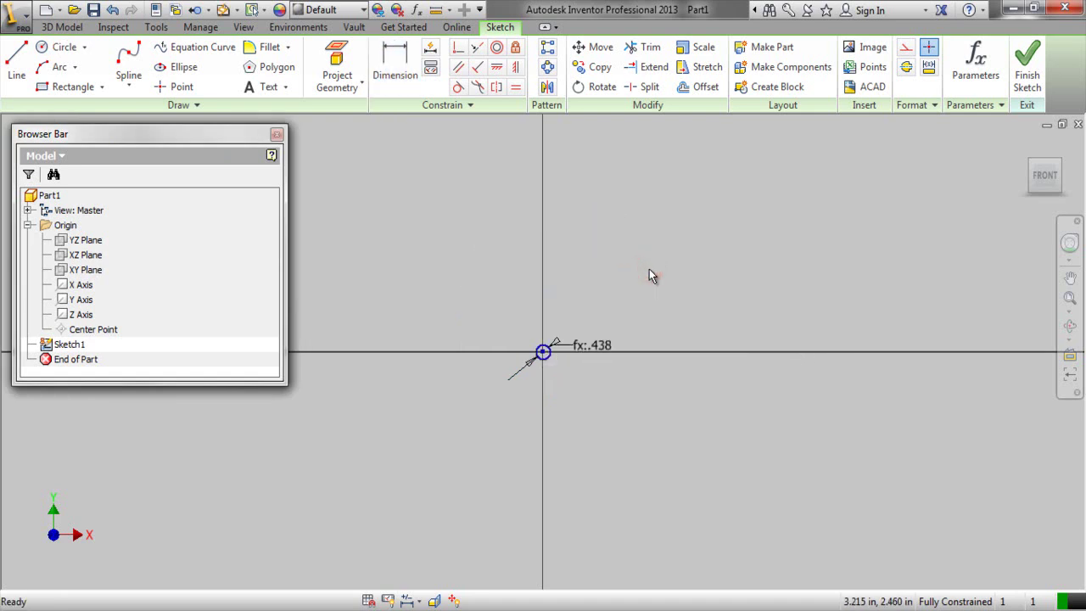
Set the sketch's dimension display to Expression
right_click(649, 269)
click(686, 480)
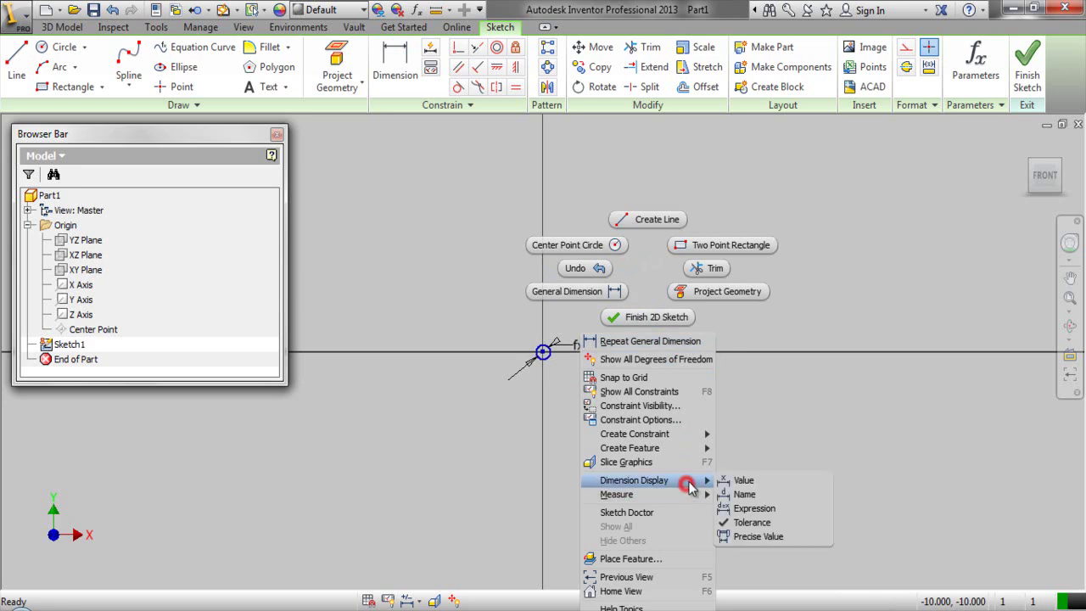
click(736, 508)
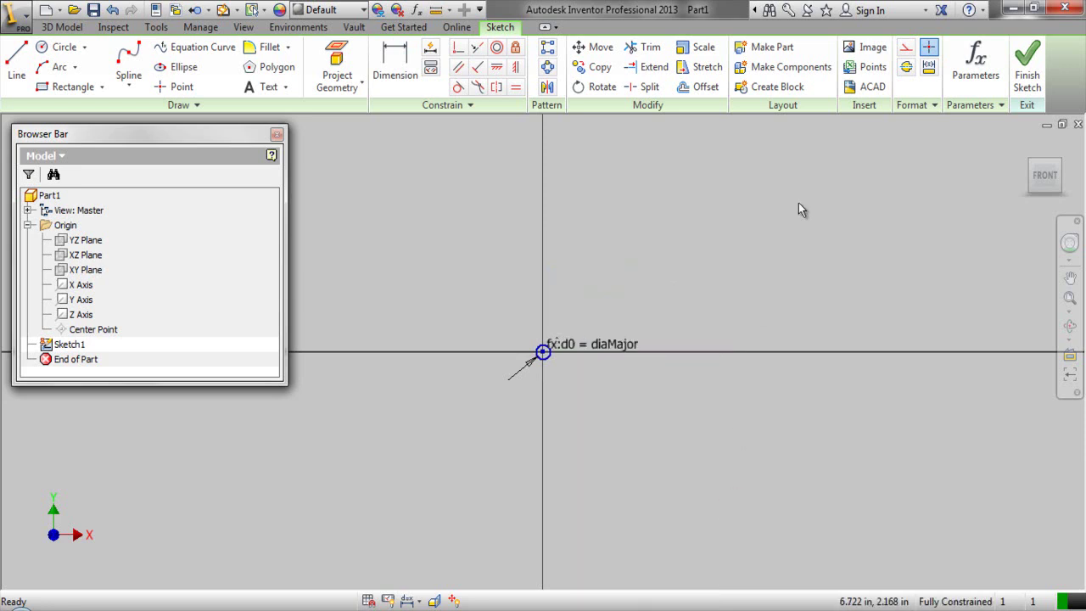
Finish the circle sketch and collapse the Origin folder in the model tree
mouse_move(1047, 175)
mouse_down()
mouse_move(848, 280)
mouse_move(577, 359)
mouse_move(536, 319)
mouse_up()
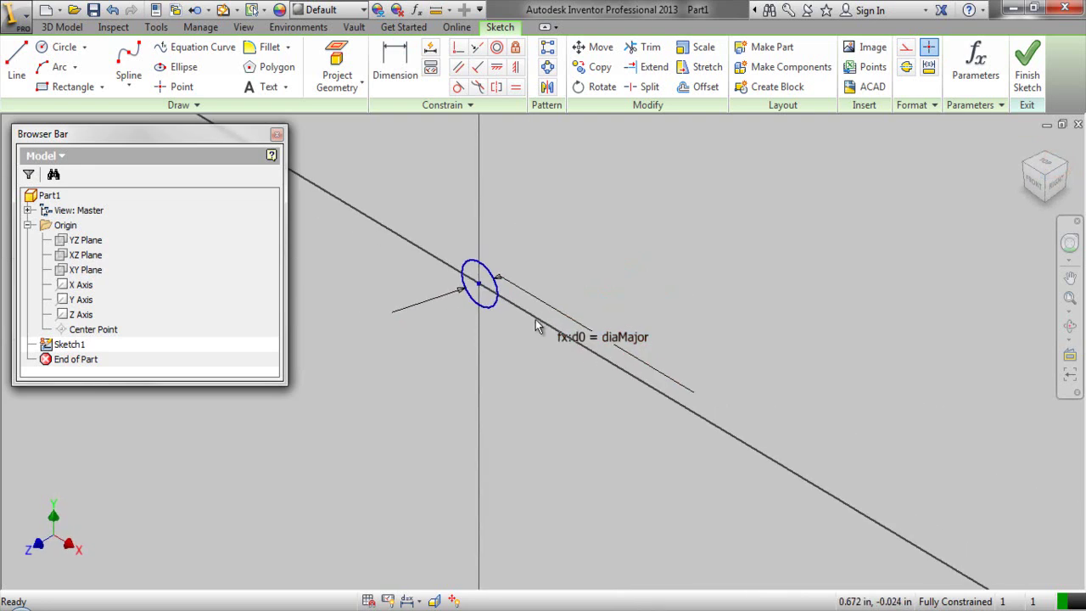
right_click(651, 217)
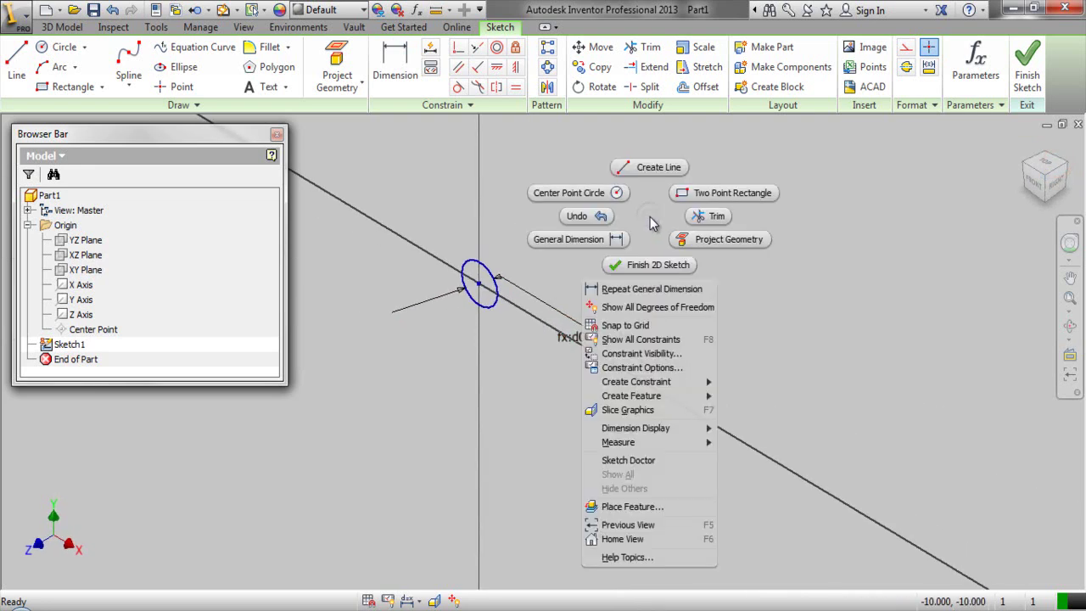
click(674, 265)
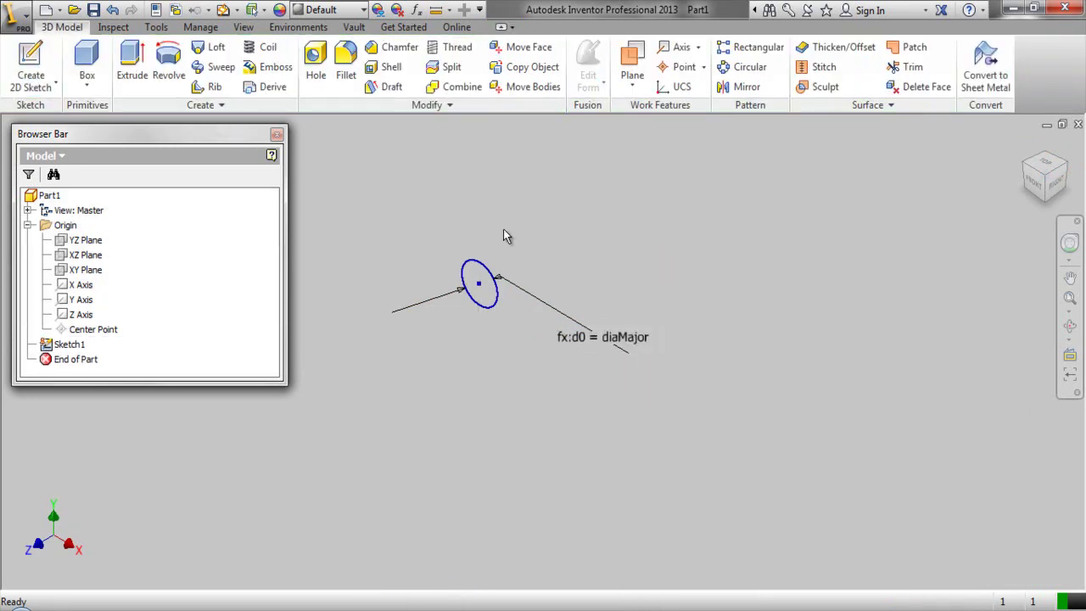
click(28, 225)
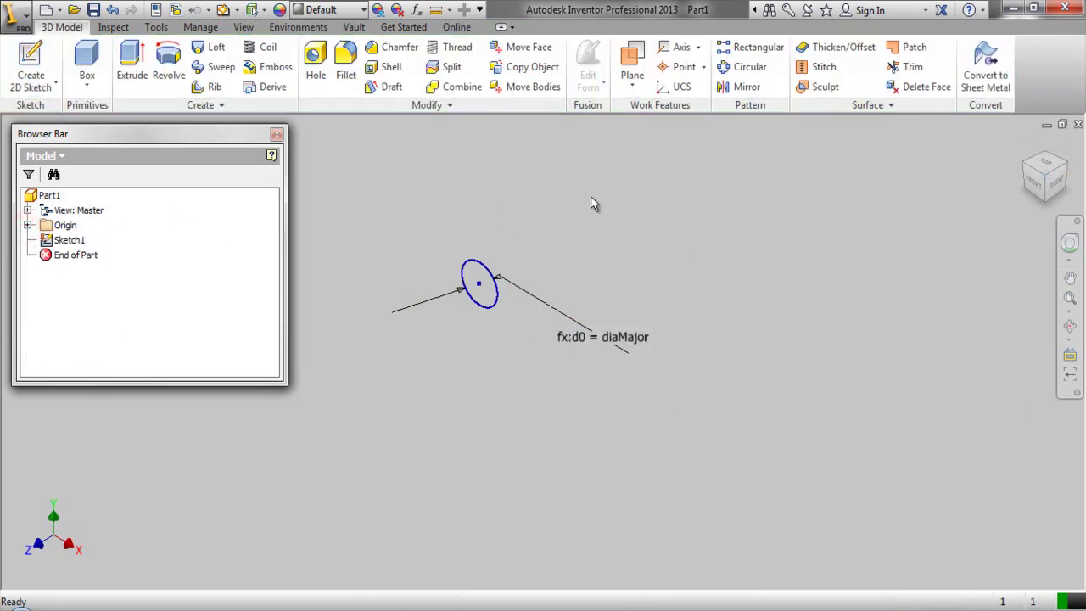
Extrude the circle profile as a new solid with its distance set to the parameter oal
scroll(464, 270, up, 3)
click(464, 270)
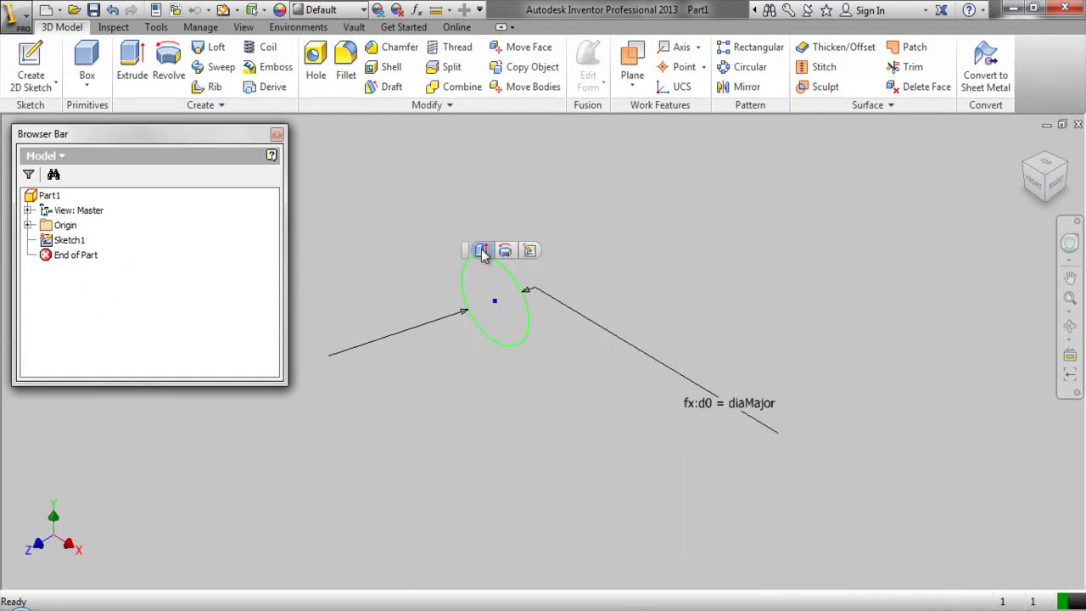
click(481, 249)
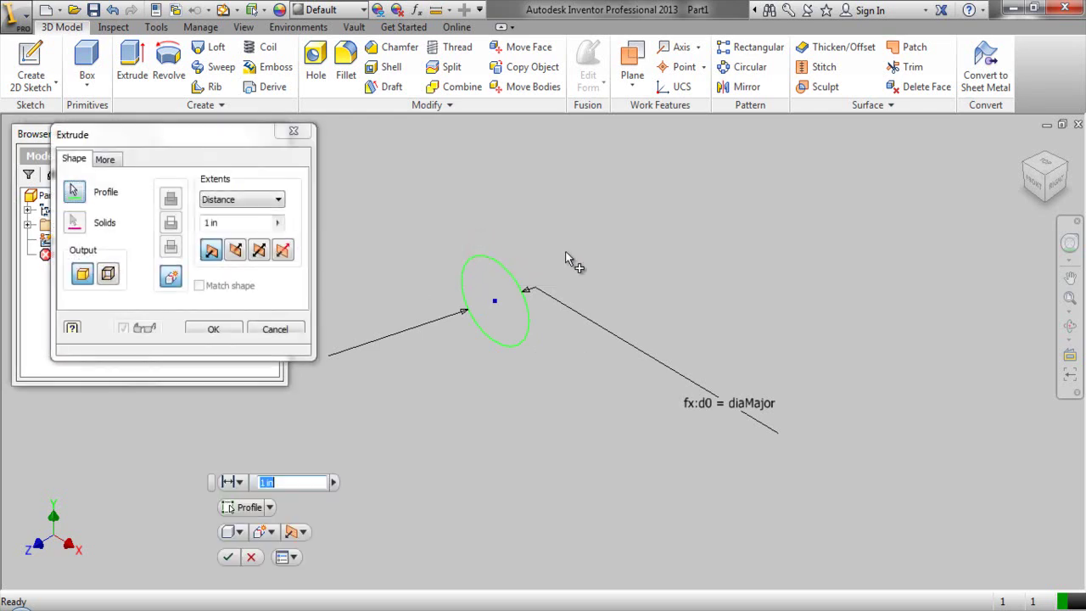
click(279, 224)
click(279, 223)
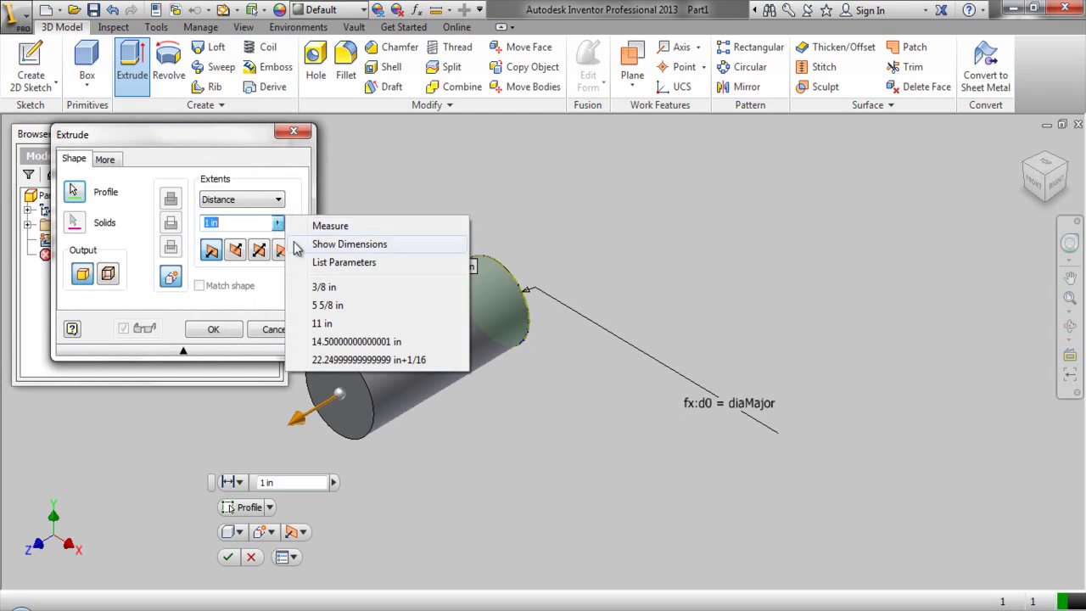
click(317, 265)
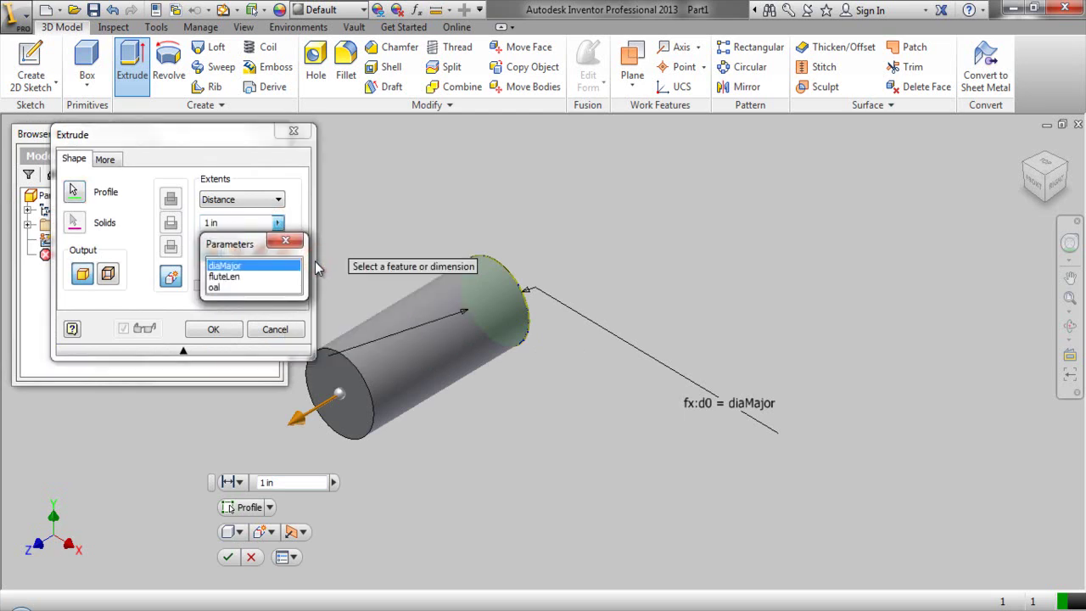
click(215, 287)
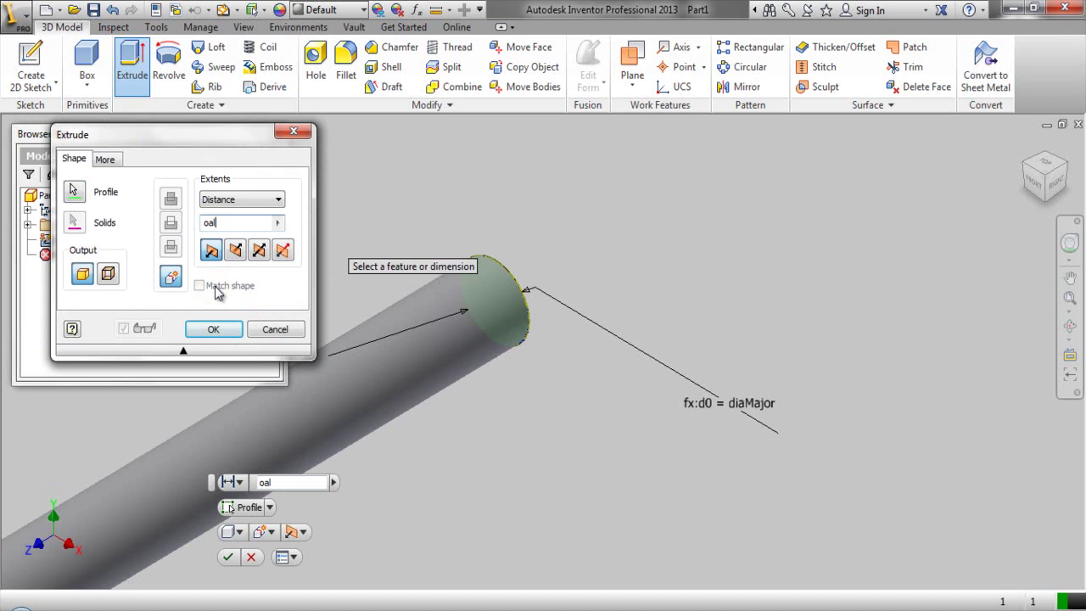
click(216, 331)
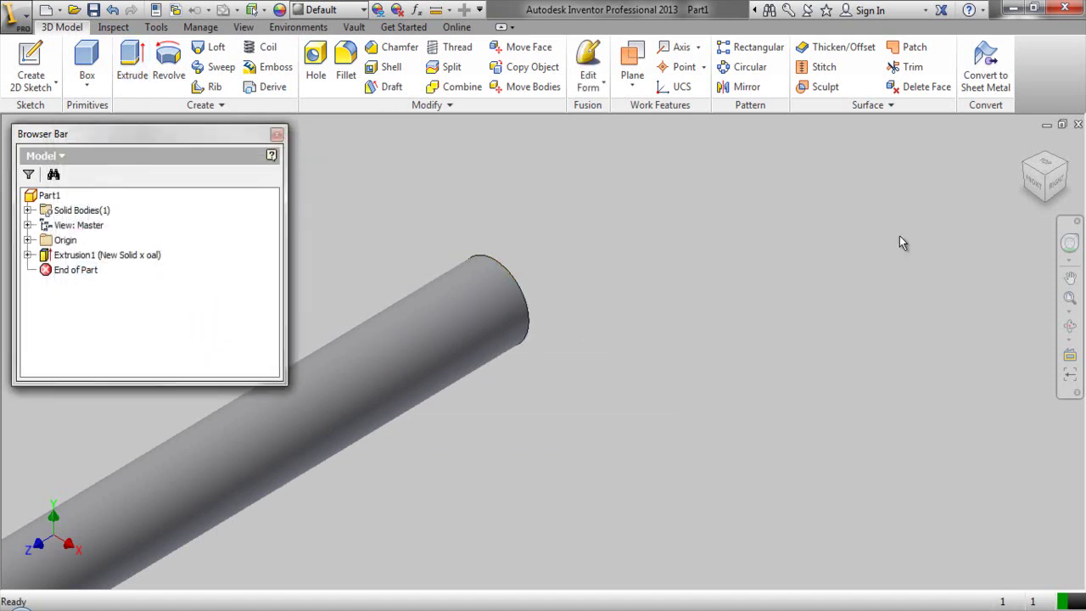
Save the part as iTwist Drill in the current workspace folder
click(1068, 298)
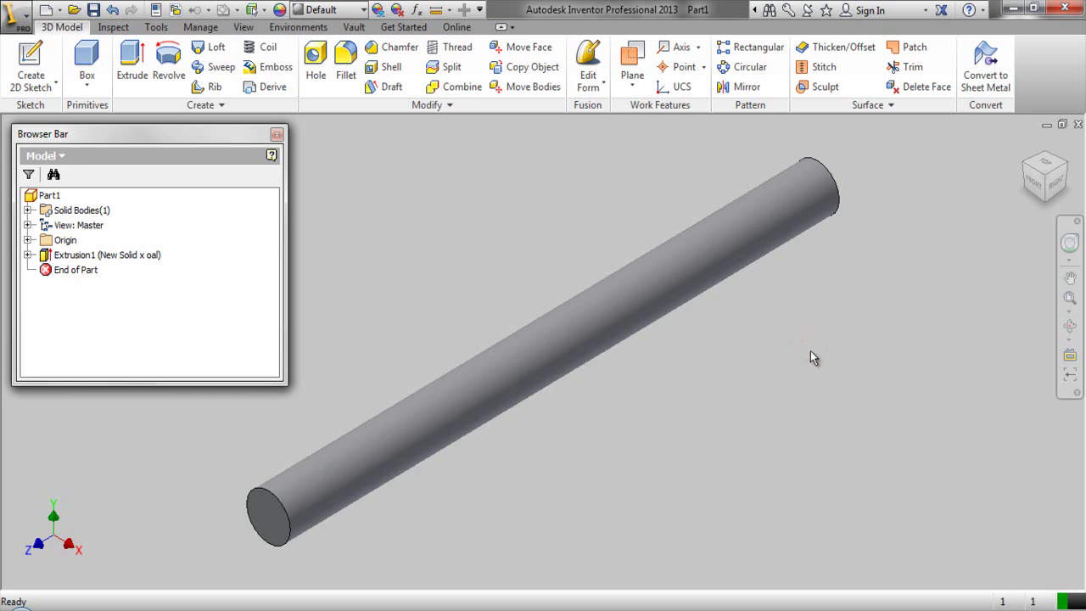
click(93, 9)
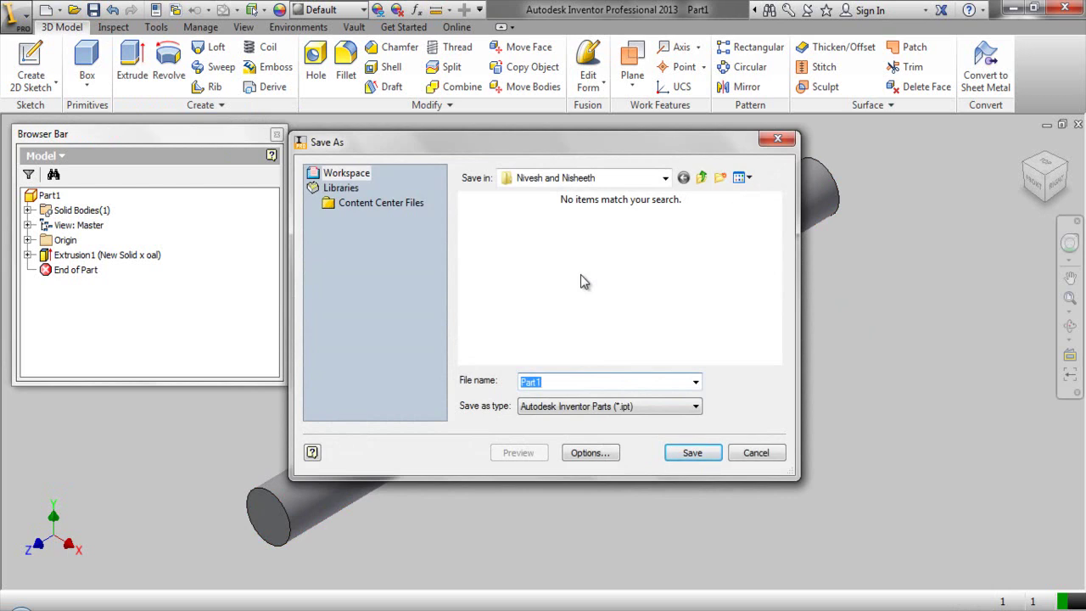
text(iTwist Drill)
click(691, 453)
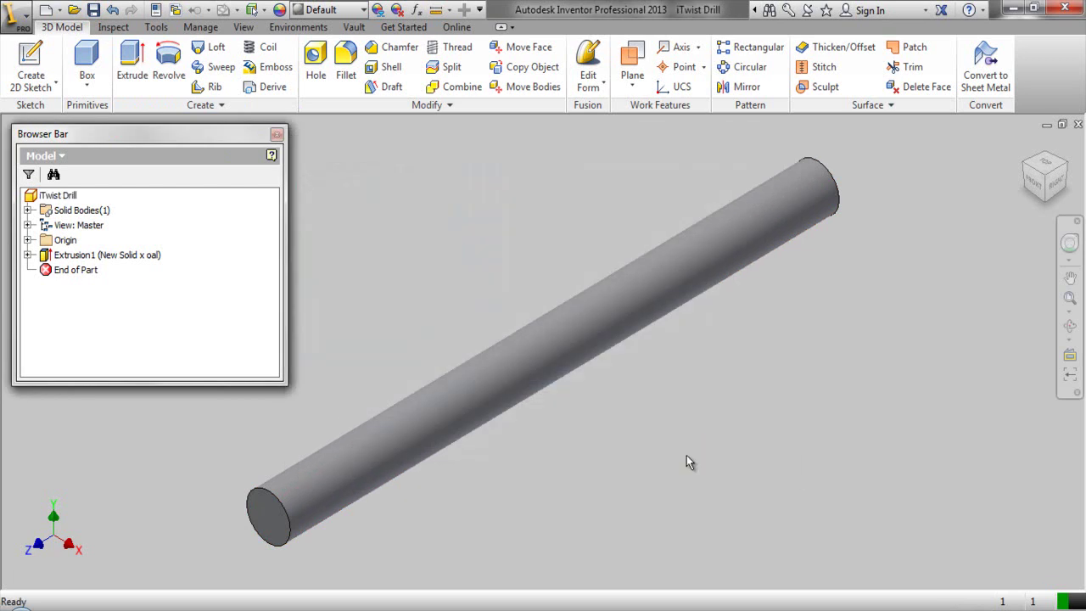
Add the first Flaked beige appearance from the Favorites library to the document and apply it to the whole part
click(280, 11)
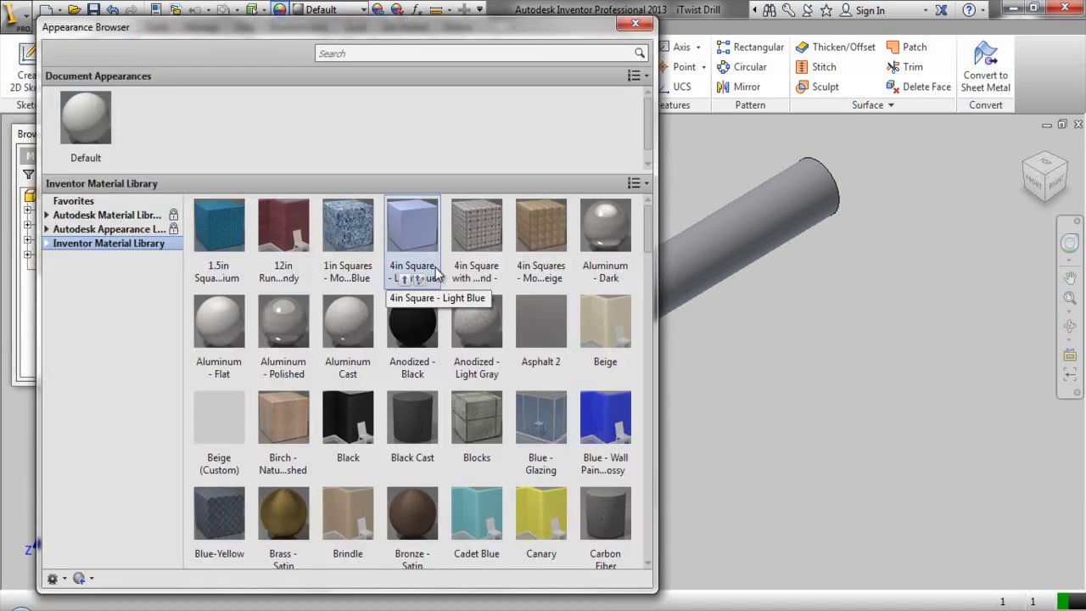
click(84, 201)
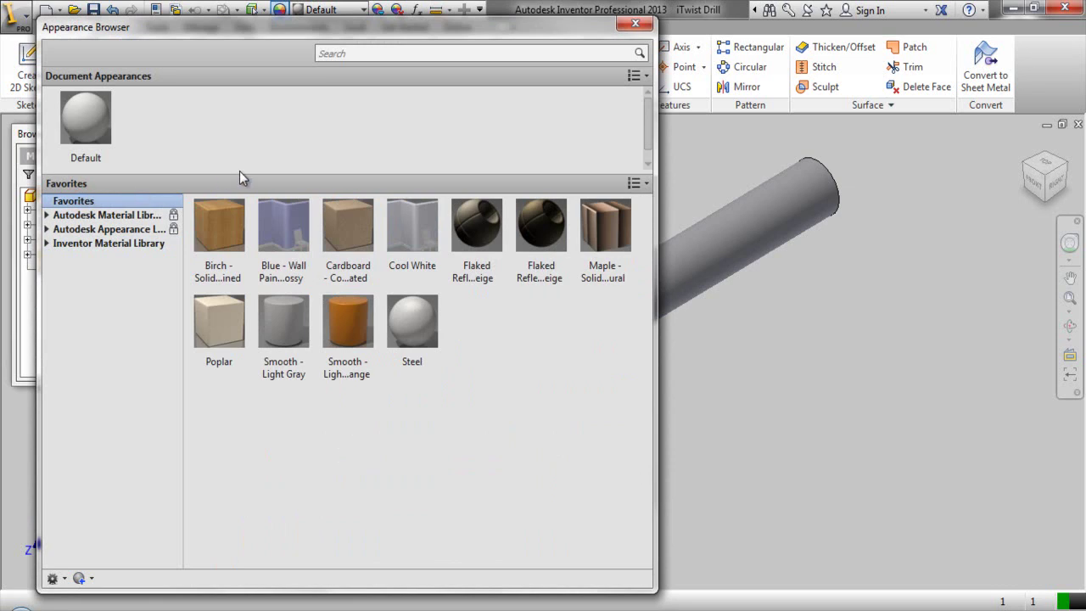
click(471, 284)
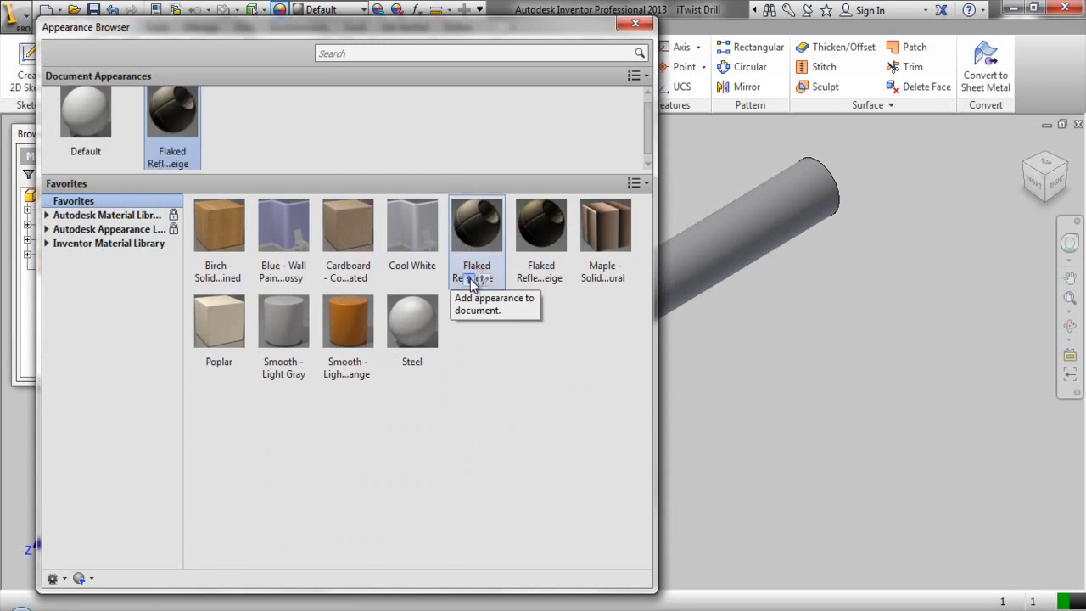
click(28, 149)
click(57, 195)
click(158, 122)
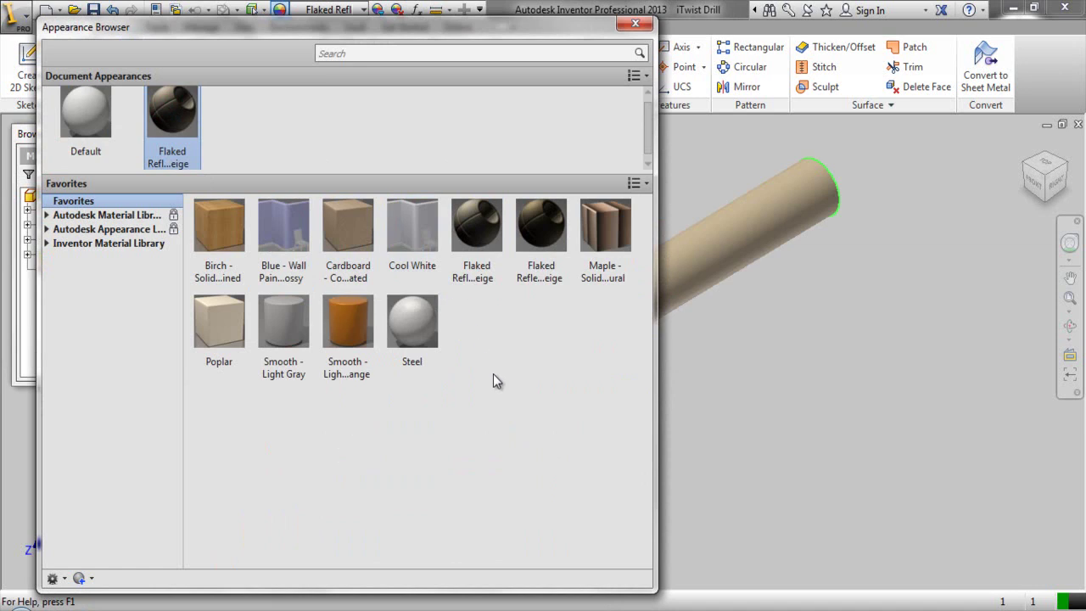
click(636, 24)
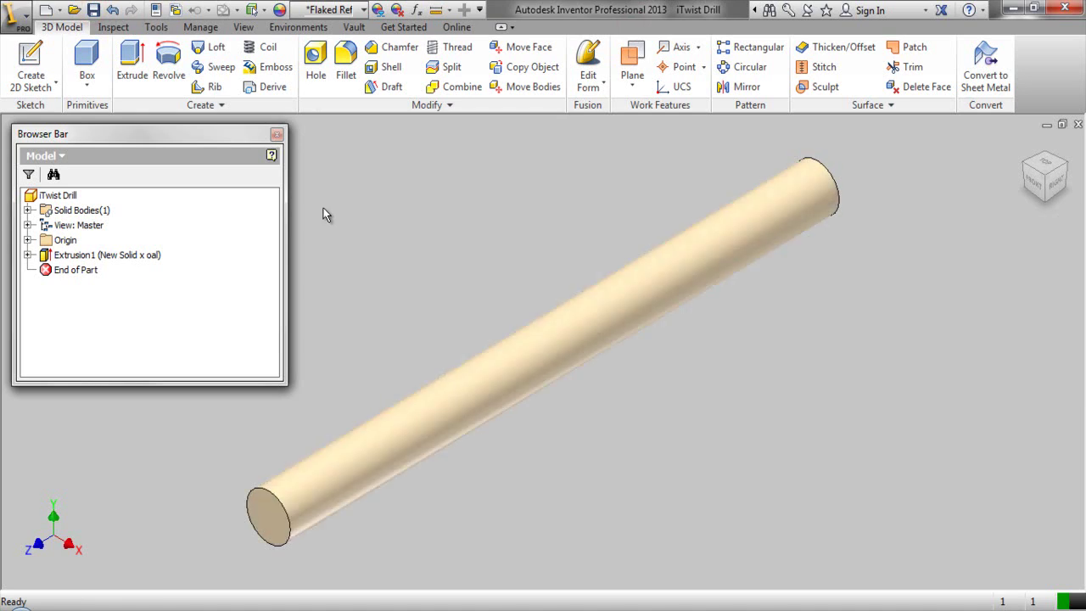
Start an offset work plane from the cylinder's hidden far end face, pulled about 0.69 in into the body
click(635, 56)
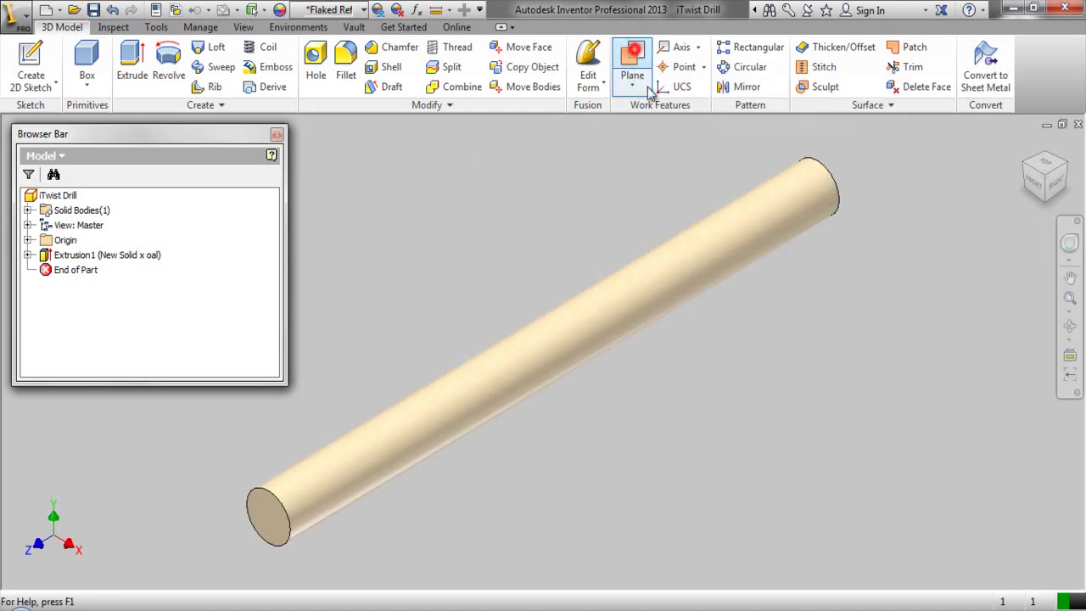
right_click(836, 195)
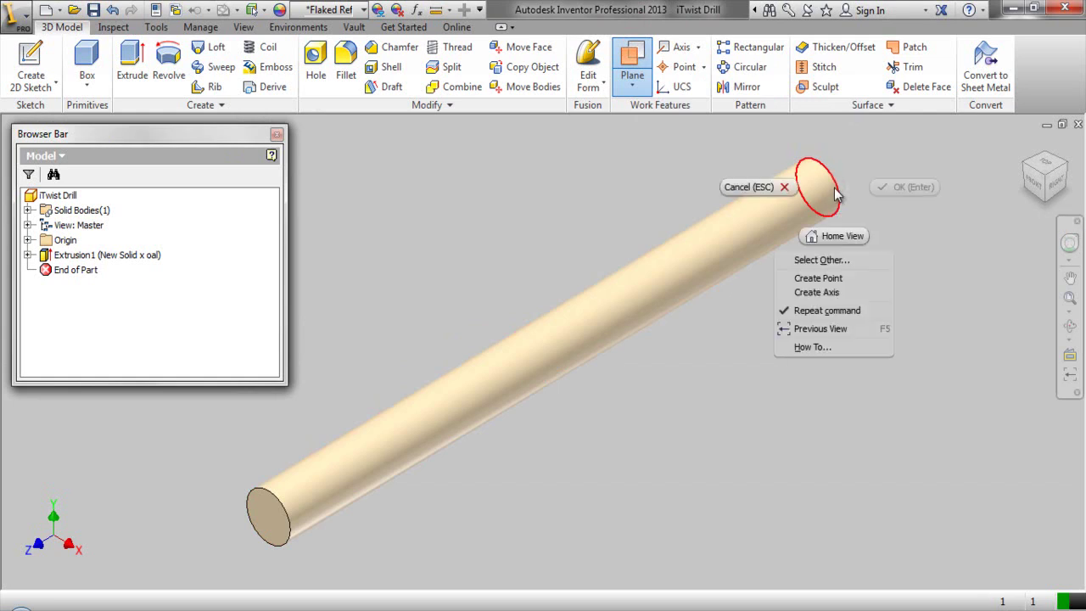
click(833, 261)
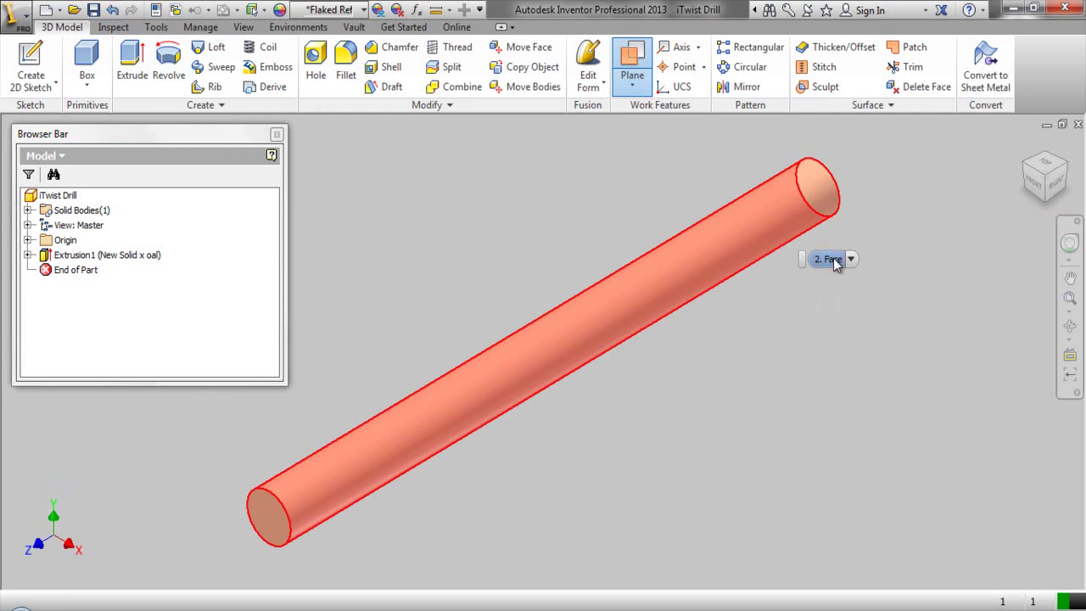
click(850, 261)
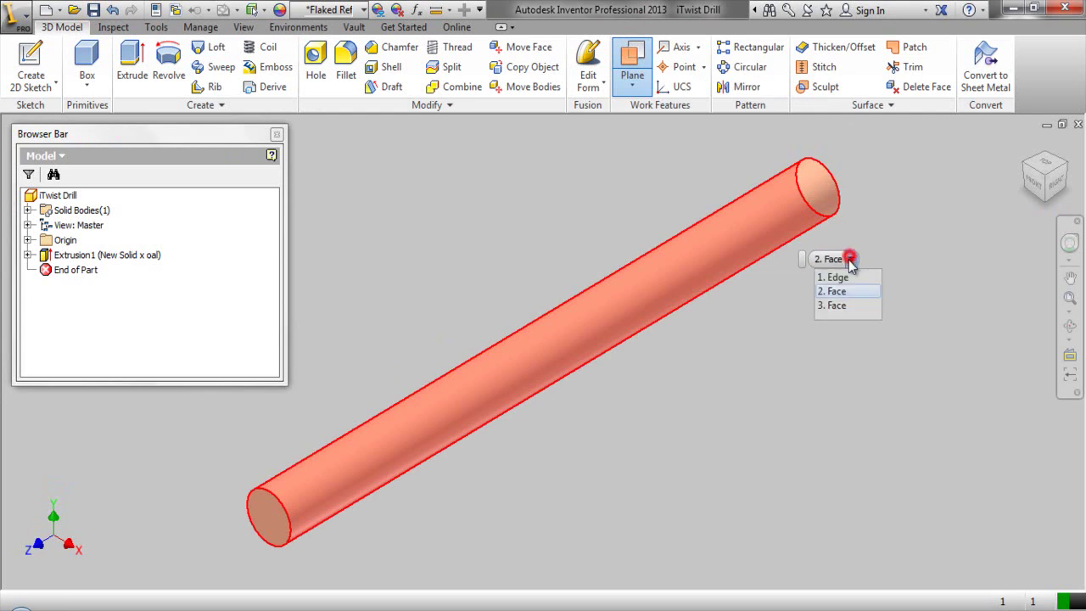
click(844, 308)
drag(832, 244, 761, 287)
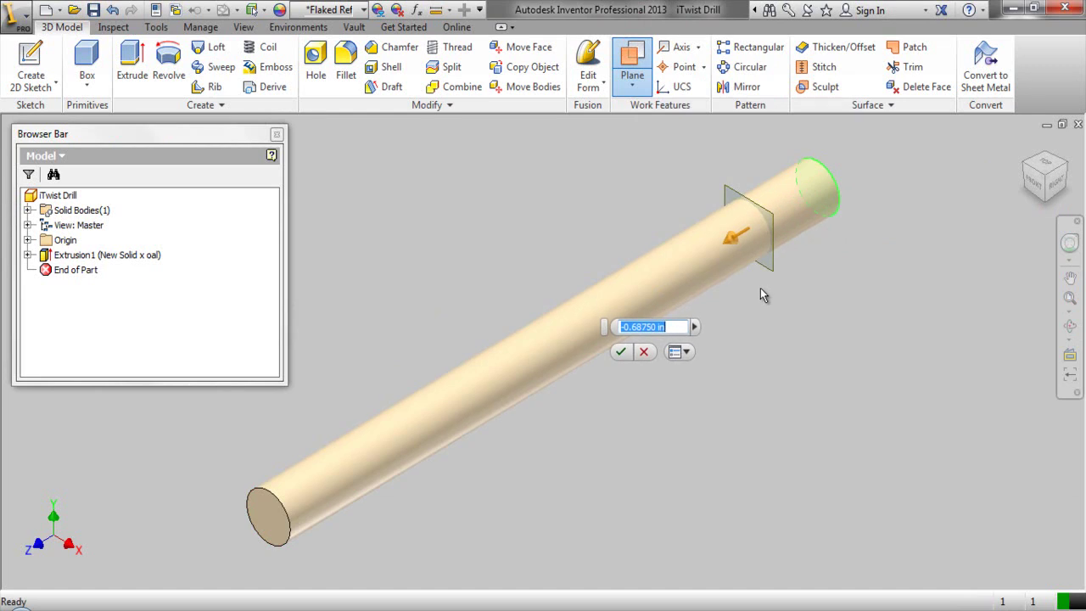
Begin the work plane's offset expression with -(oal - fluteLen, picking both names from the parameter list
text(-)
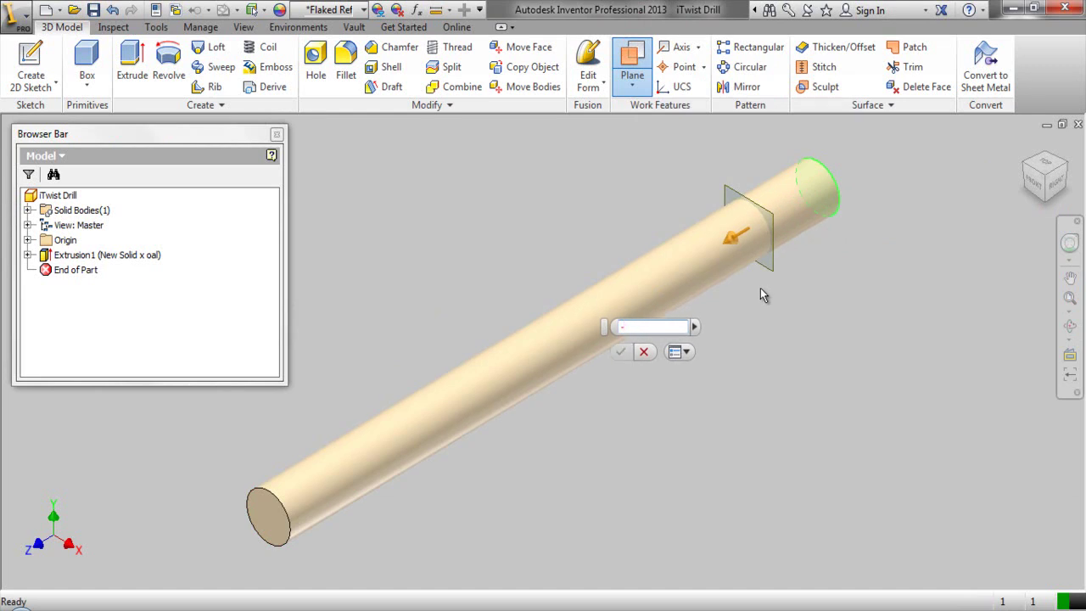
text(()
click(694, 327)
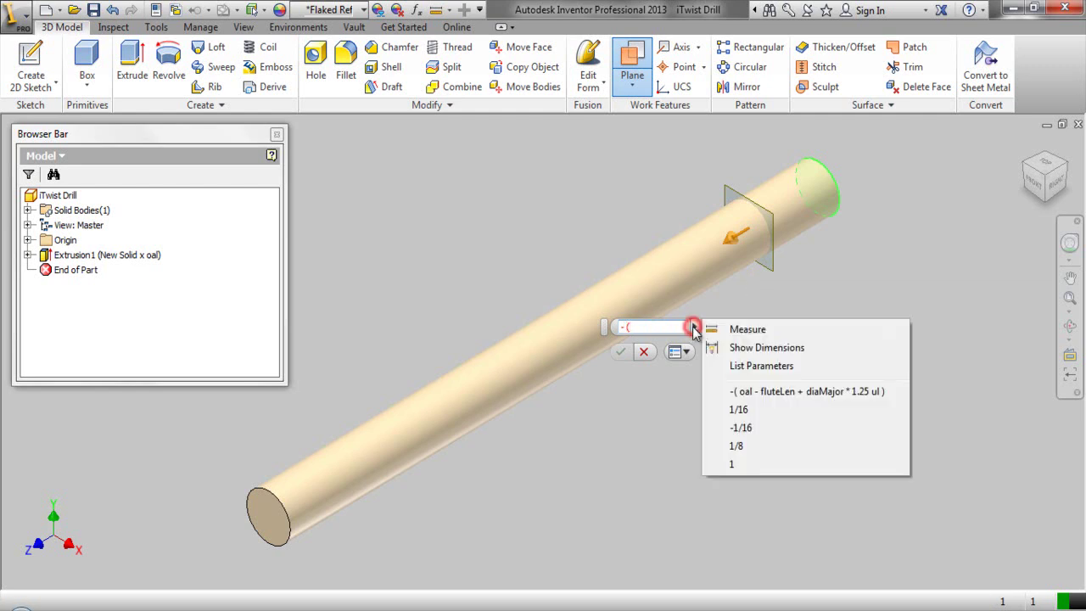
click(730, 367)
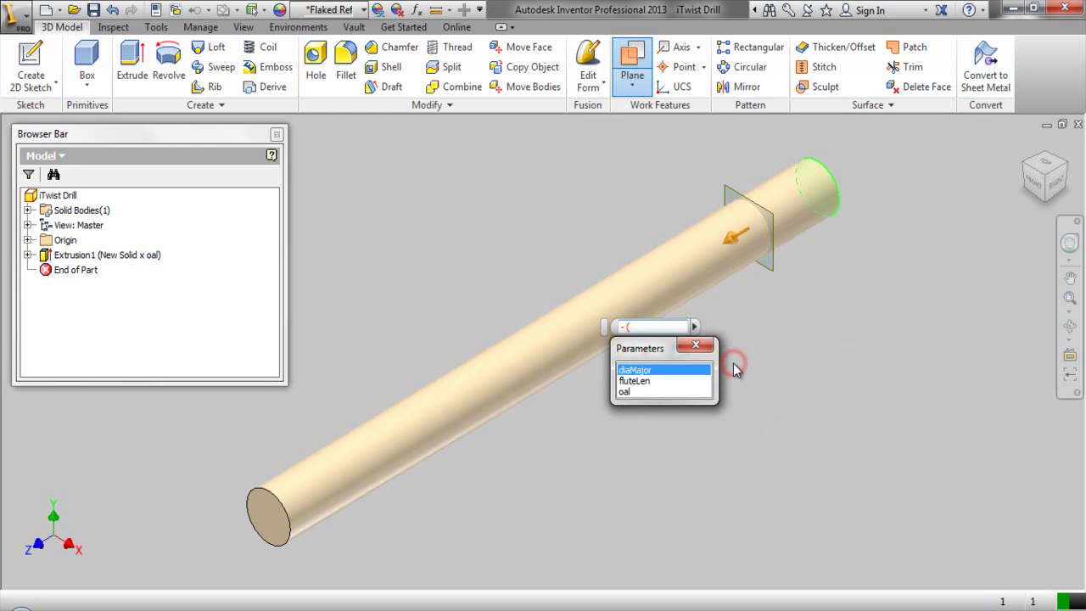
click(626, 392)
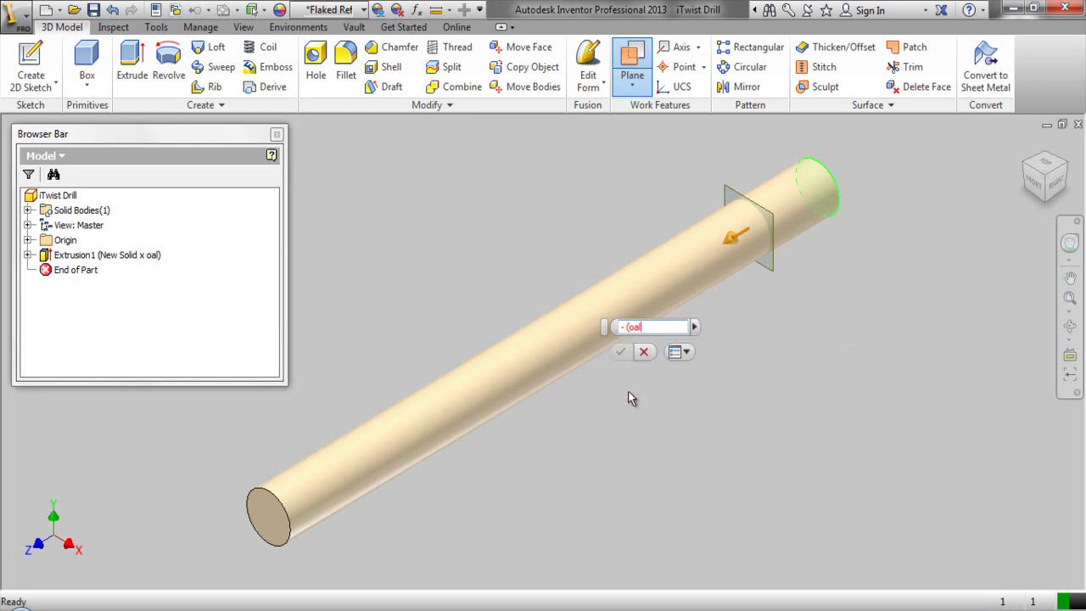
text(-)
click(694, 327)
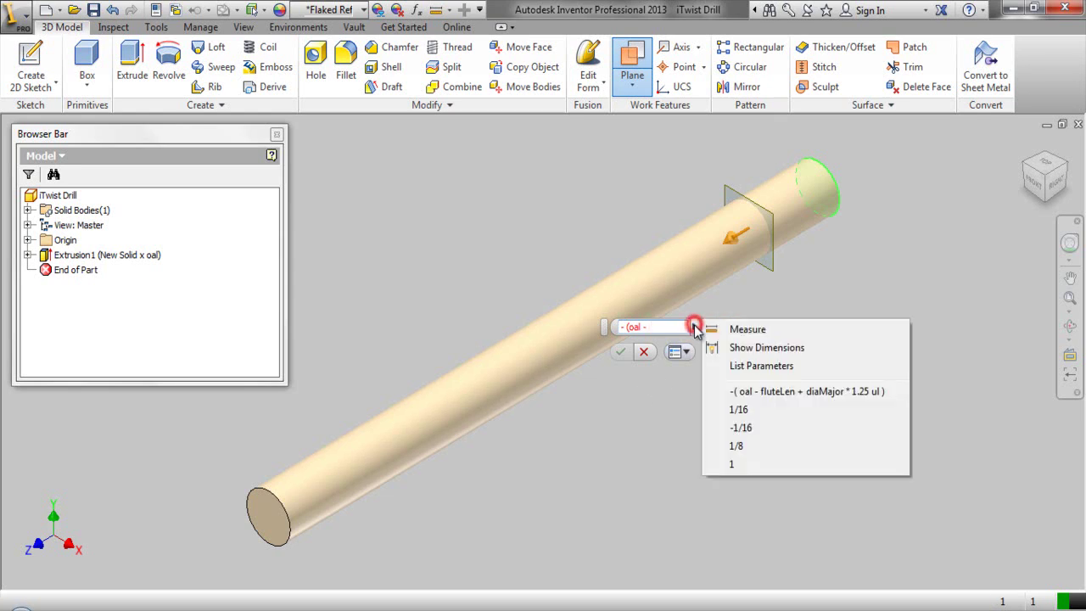
click(742, 365)
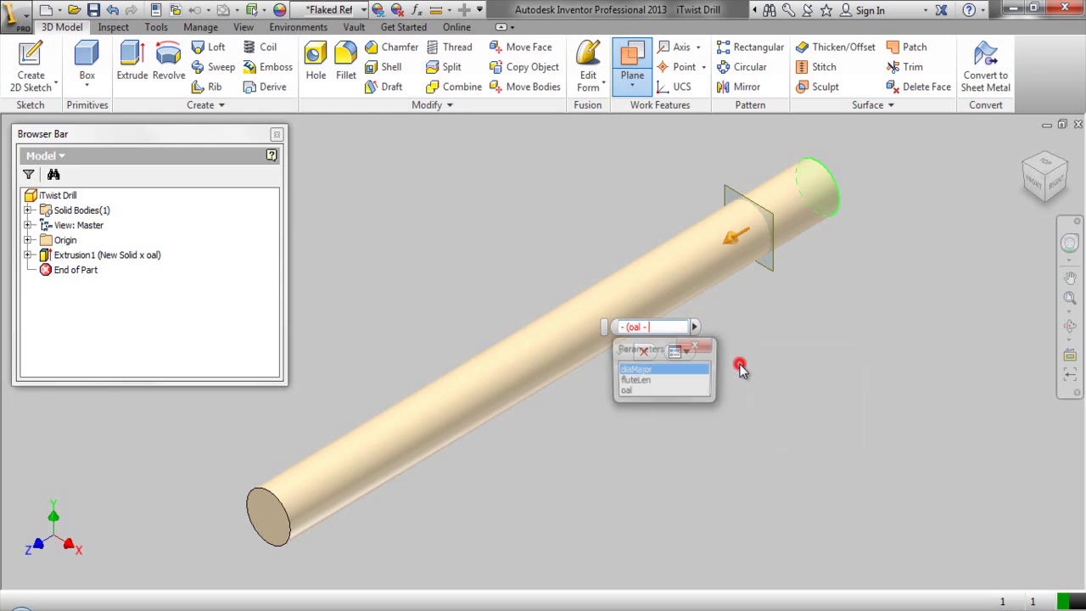
click(638, 381)
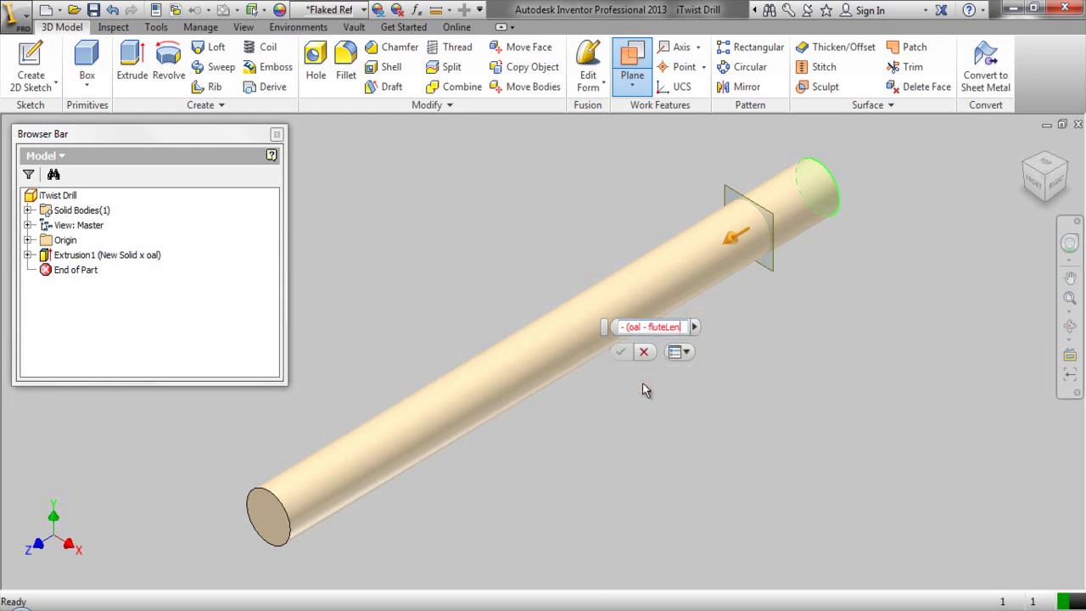
Complete the offset expression with + diaMajor*1.25), create the work plane and end the Plane command
text(+)
click(694, 326)
click(722, 366)
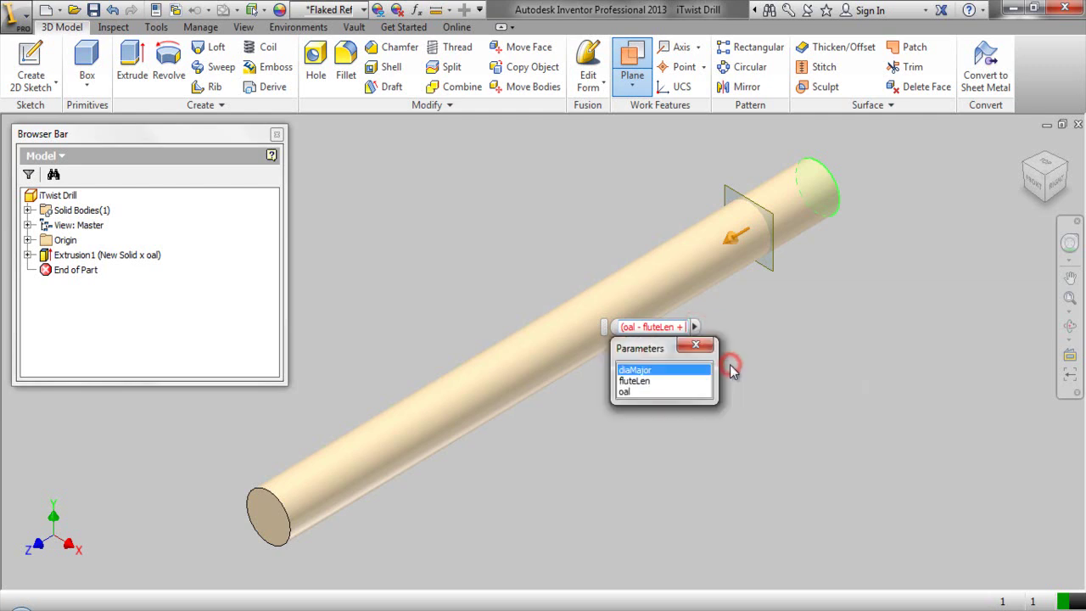
click(644, 371)
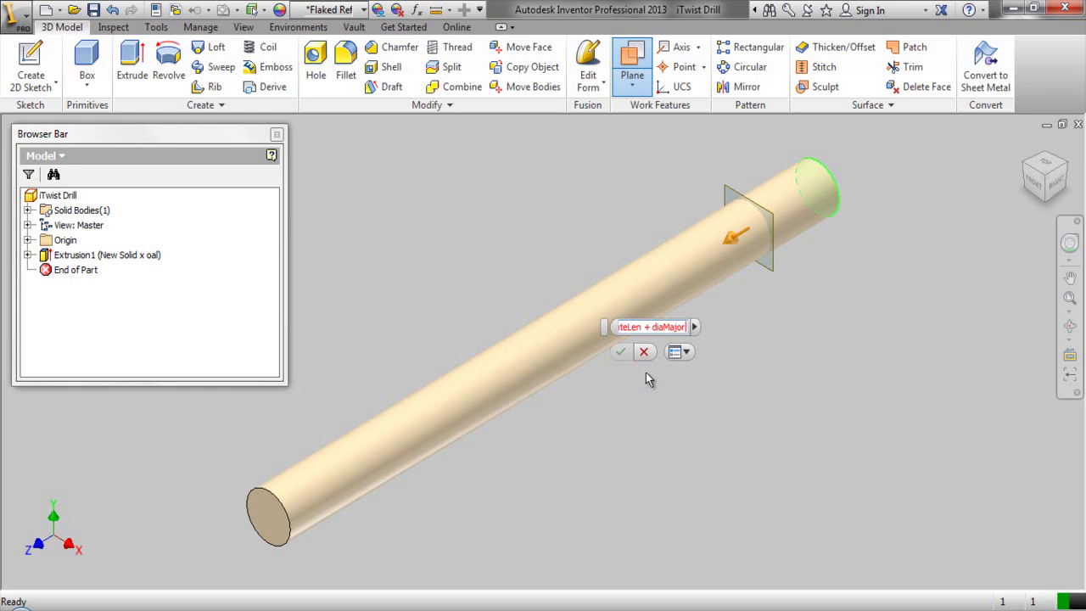
text(*1.25))
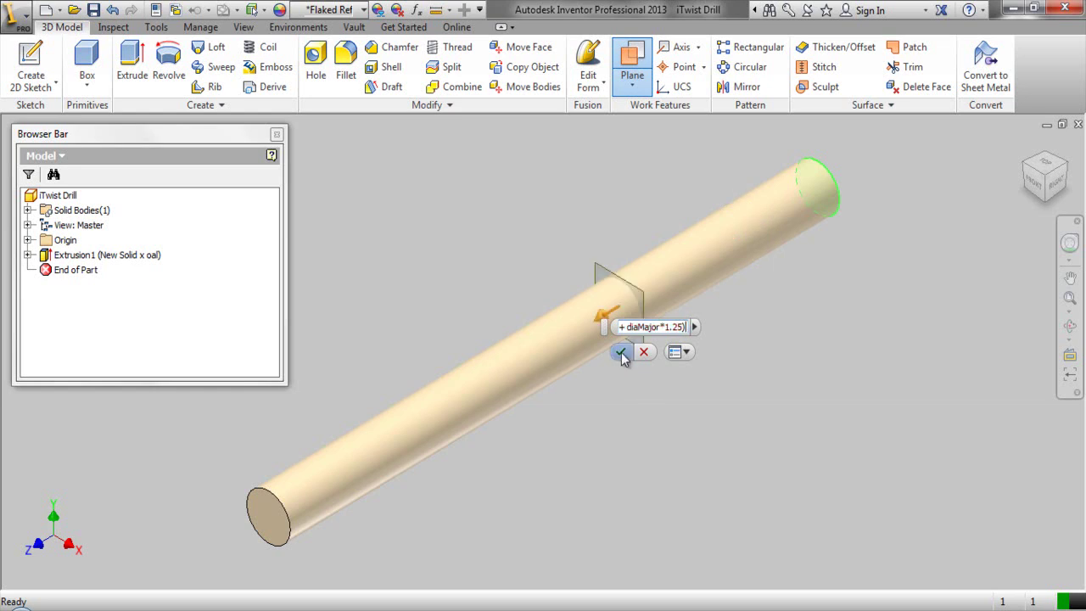
click(620, 351)
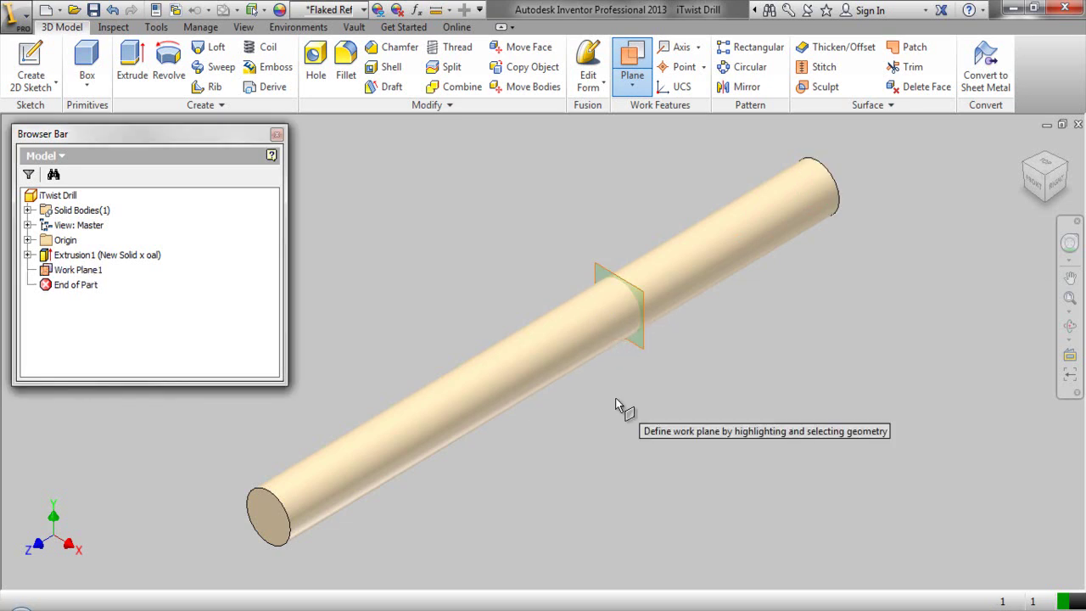
right_click(617, 403)
click(556, 398)
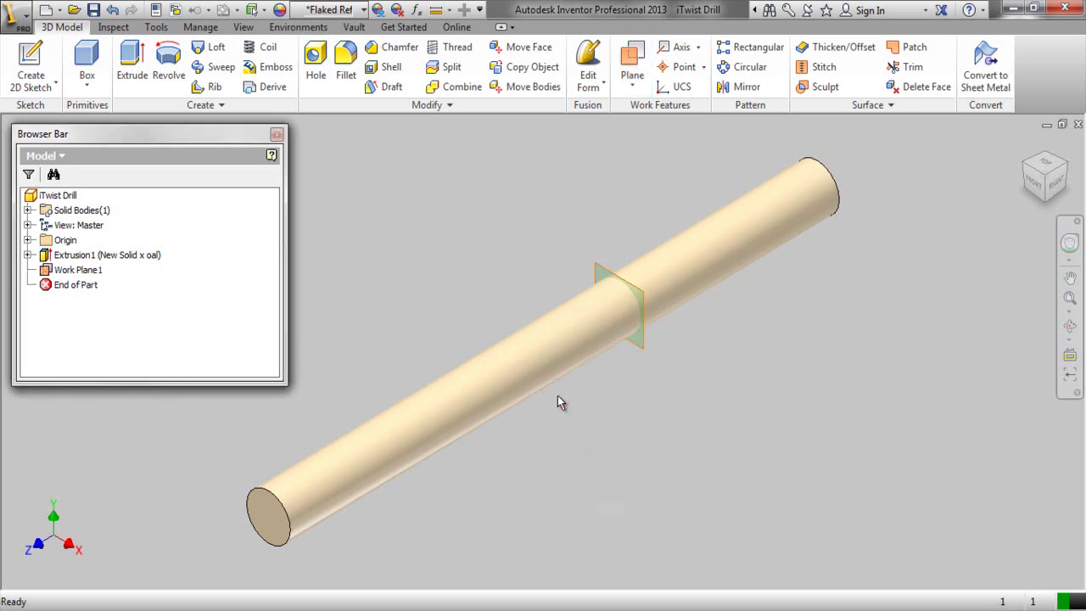
Rename the new work plane as Work Plane1[shankEnd] in the model tree
click(93, 271)
click(107, 271)
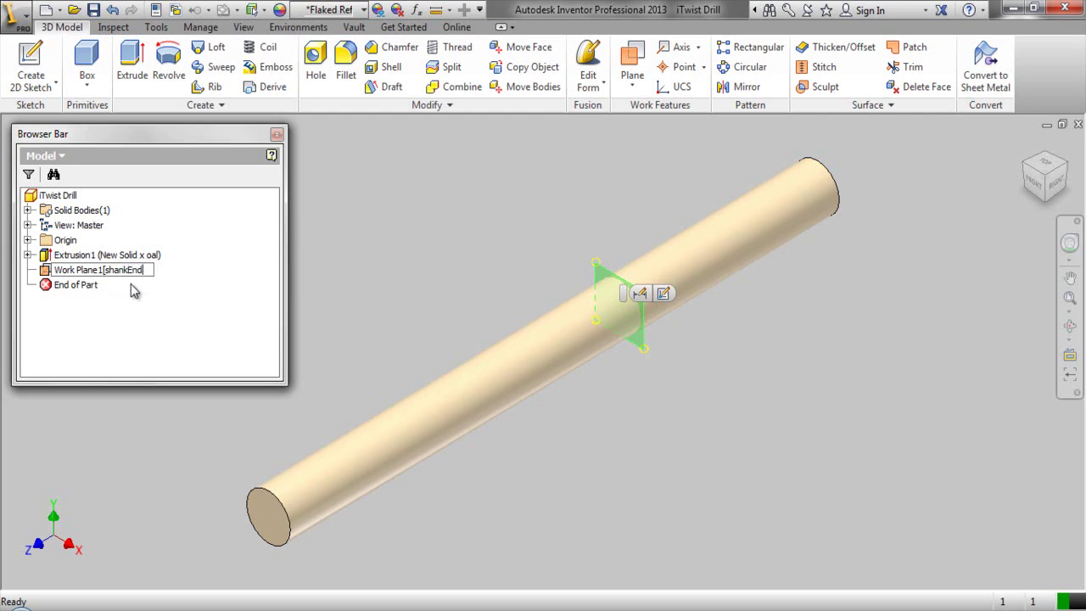
key(ctrl+a)
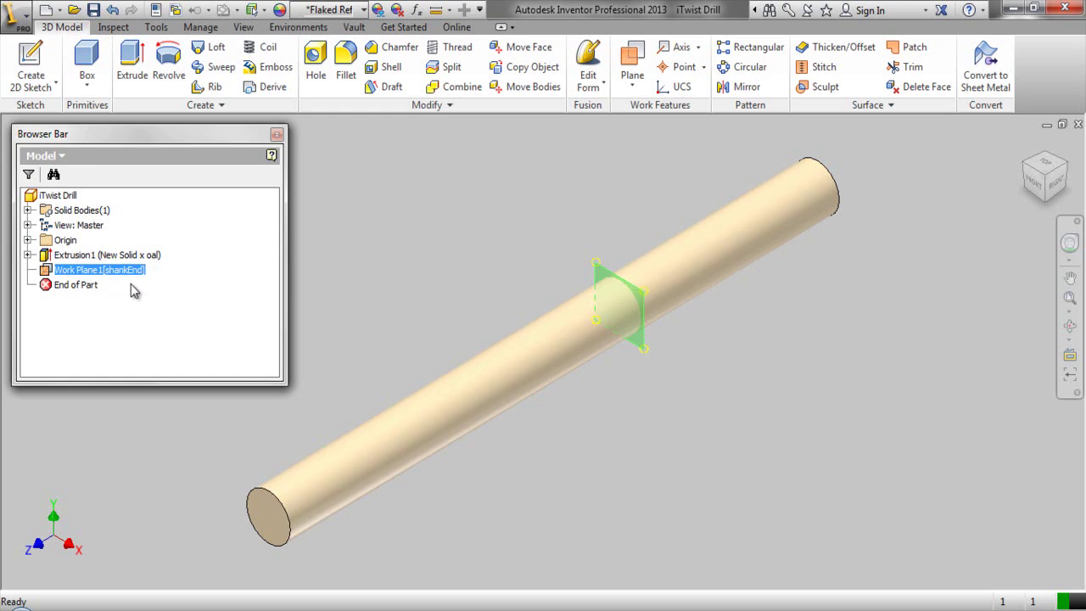
click(313, 277)
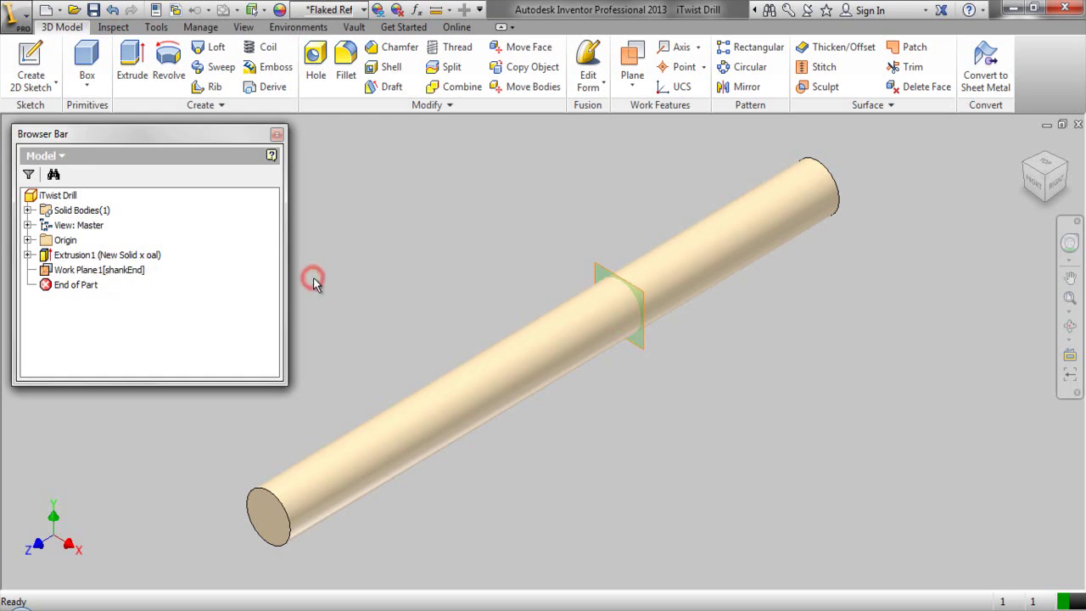
Create a work axis through the centre of the cylindrical body and end the Axis command
click(674, 47)
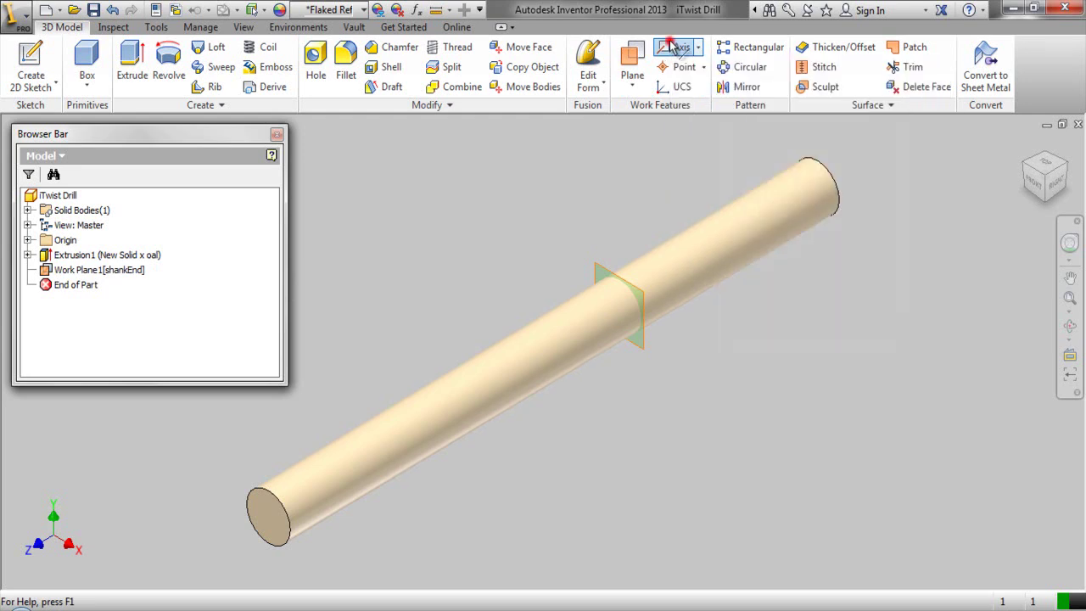
click(436, 405)
right_click(424, 204)
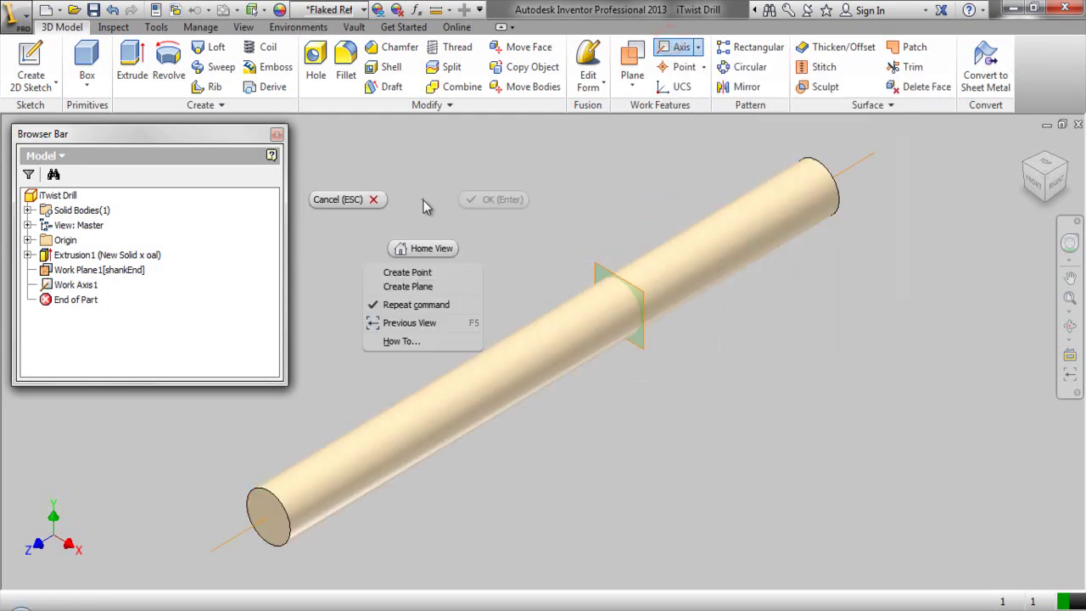
click(352, 198)
Rename the new centre work axis as majorAxis in the model tree
click(95, 286)
click(95, 289)
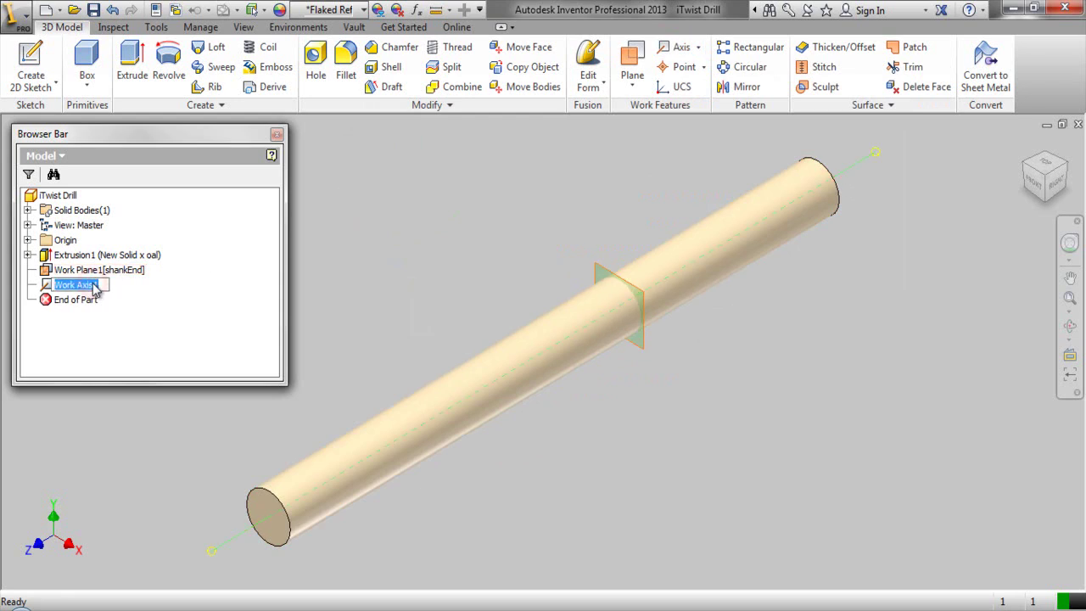
text(m)
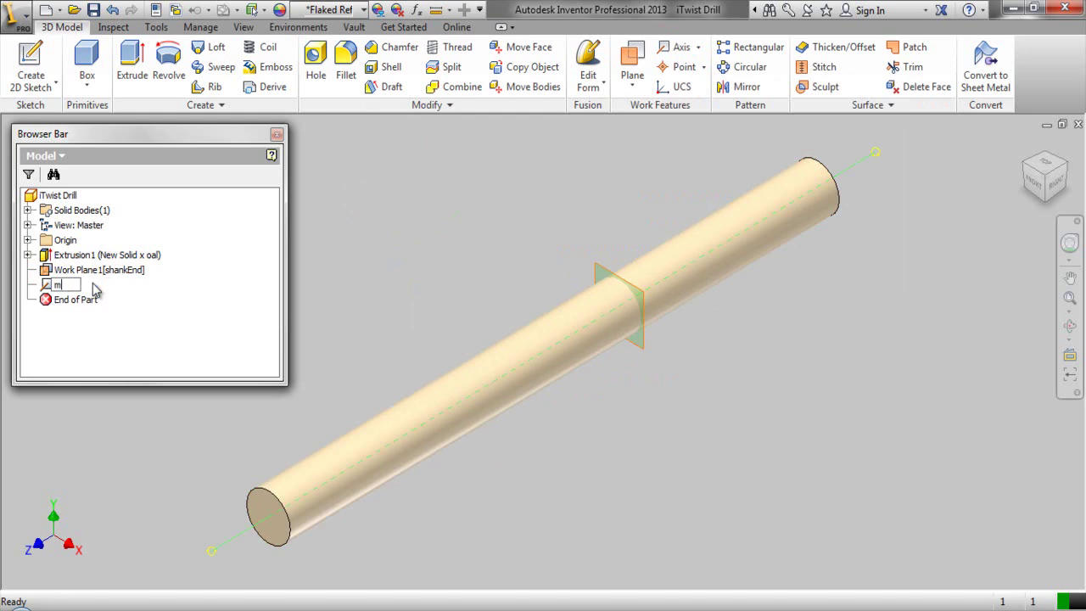
text(ajor  Axis)
key(Return)
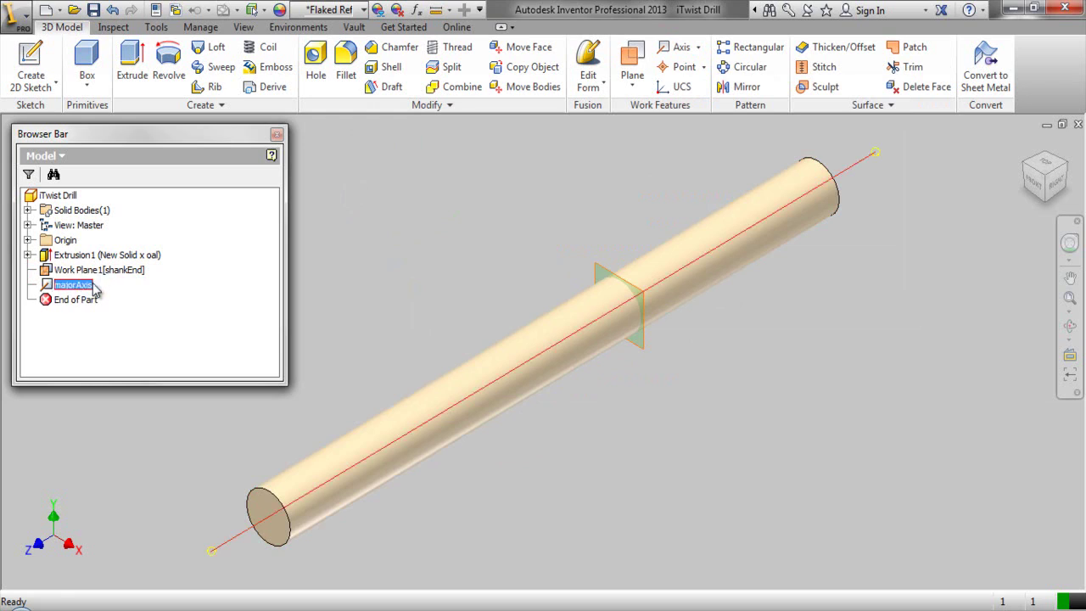
click(341, 243)
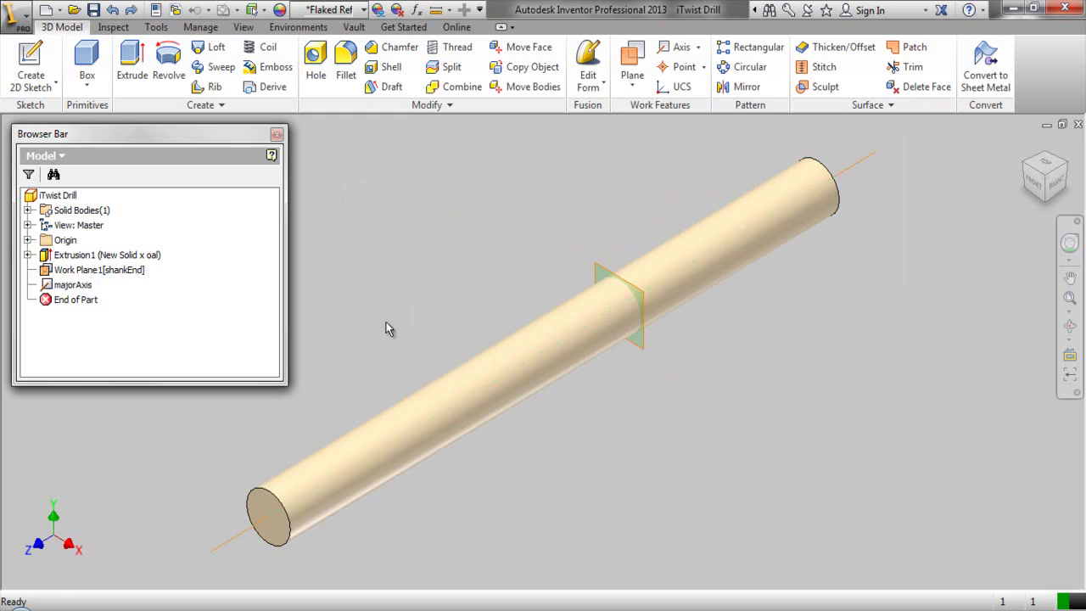
Create a work axis where Work Plane1[shankEnd] intersects the origin XZ Plane, then end the Axis command and collapse the Origin folder
click(675, 49)
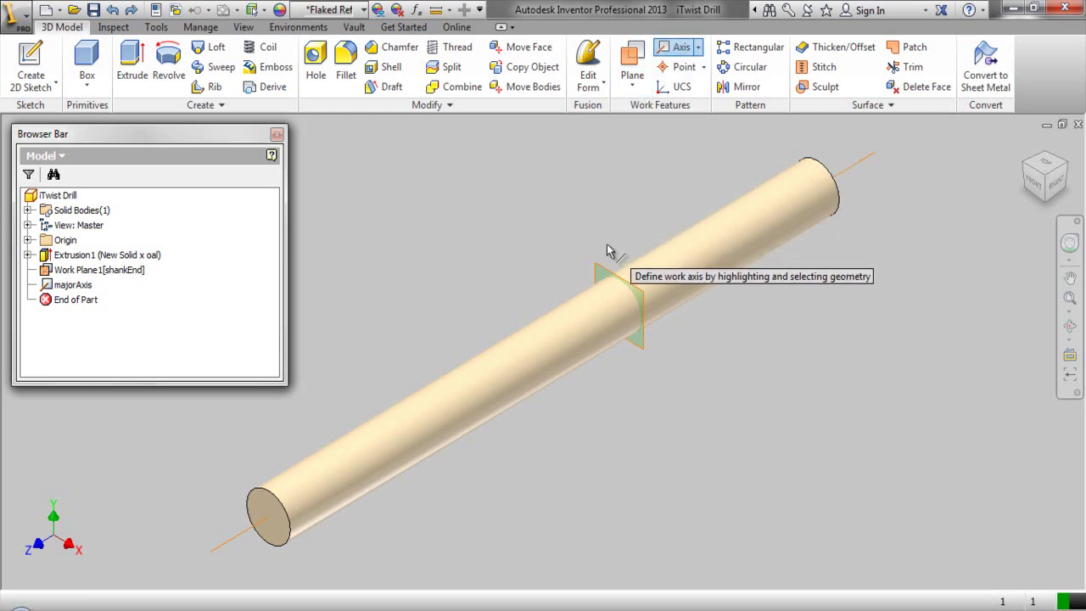
click(604, 270)
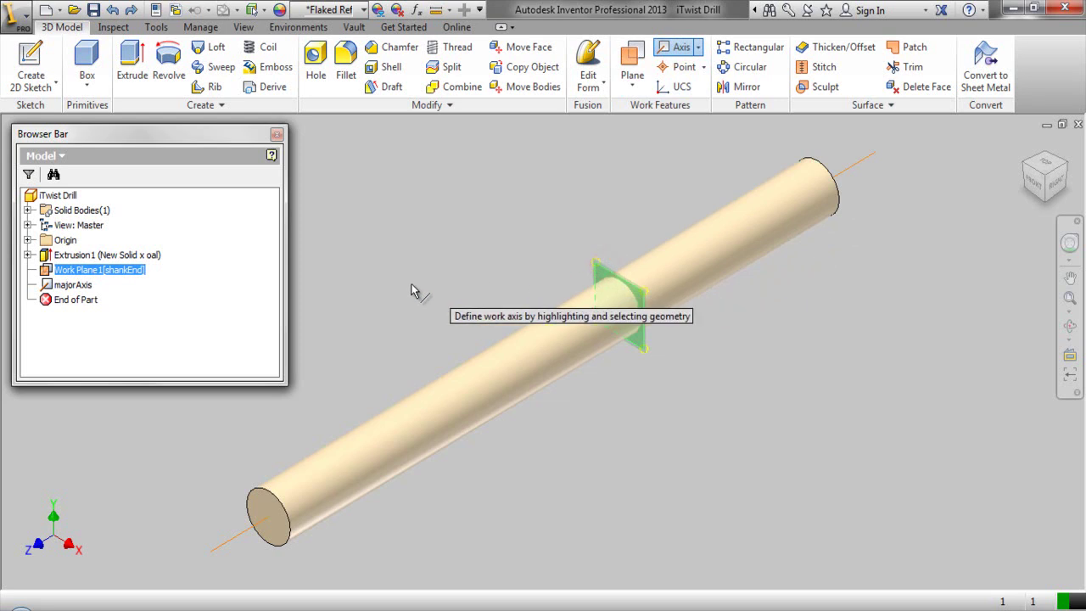
click(28, 240)
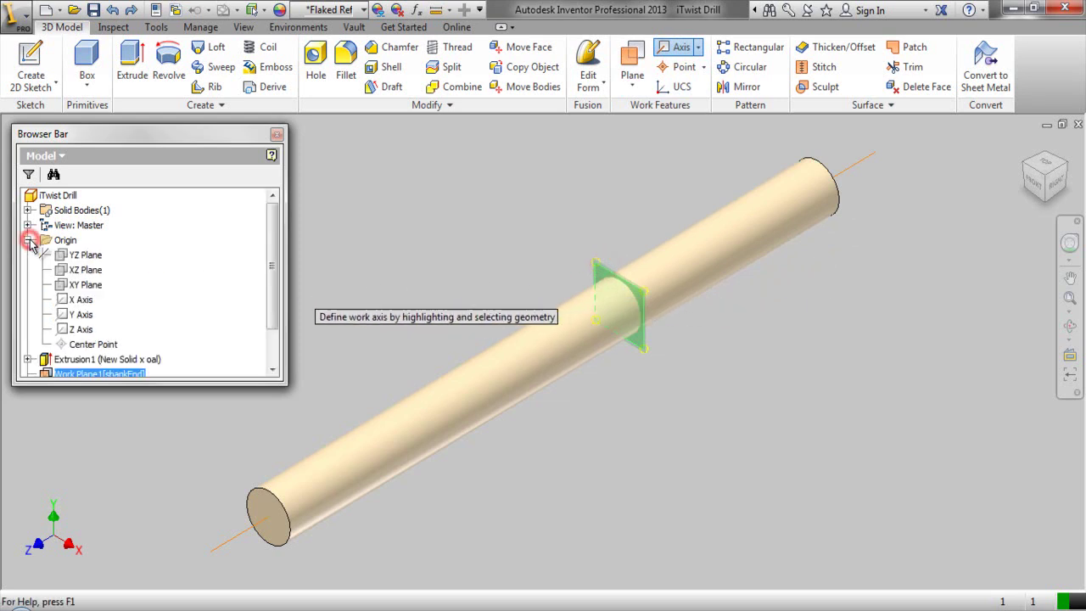
click(78, 278)
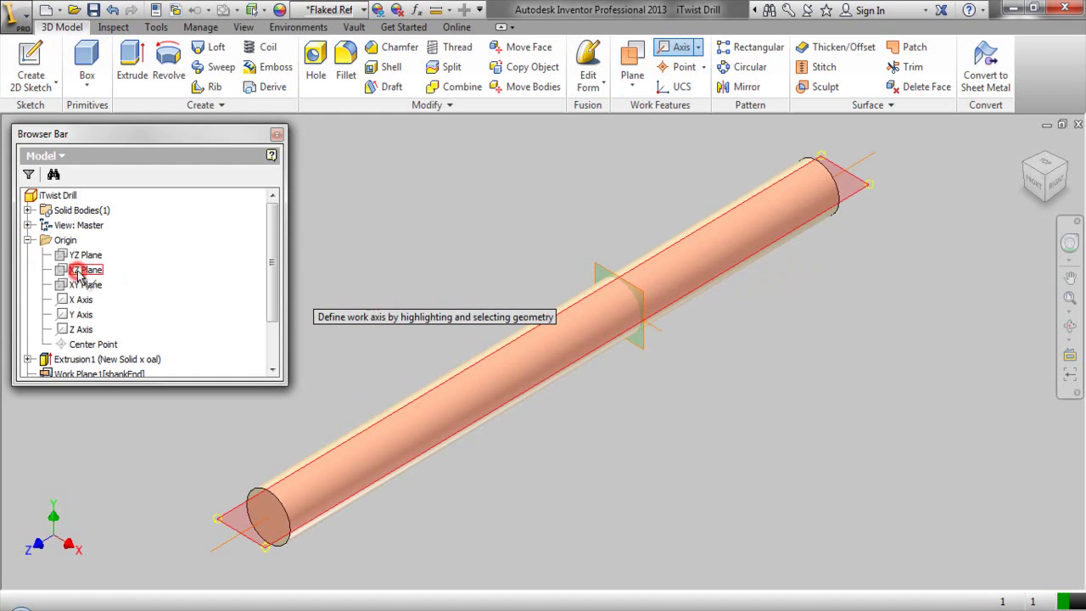
right_click(479, 266)
click(429, 258)
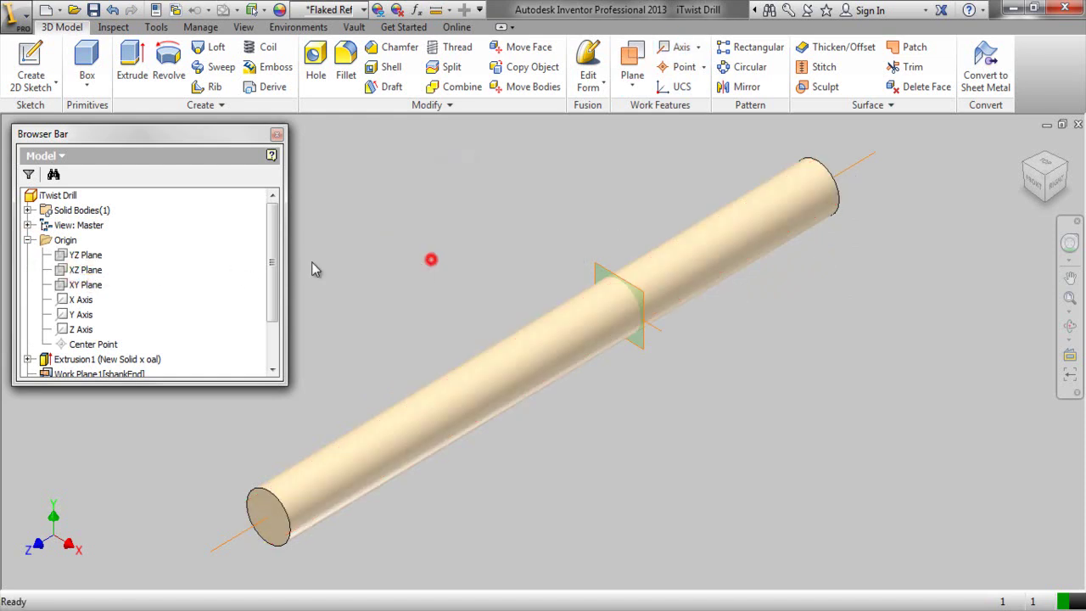
click(27, 240)
click(94, 270)
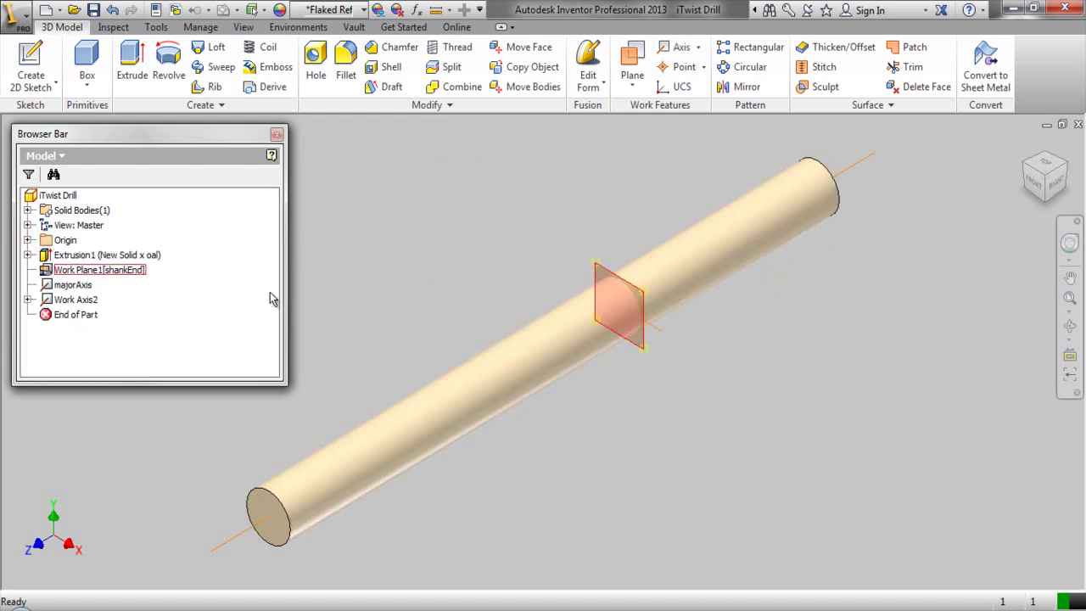
click(392, 289)
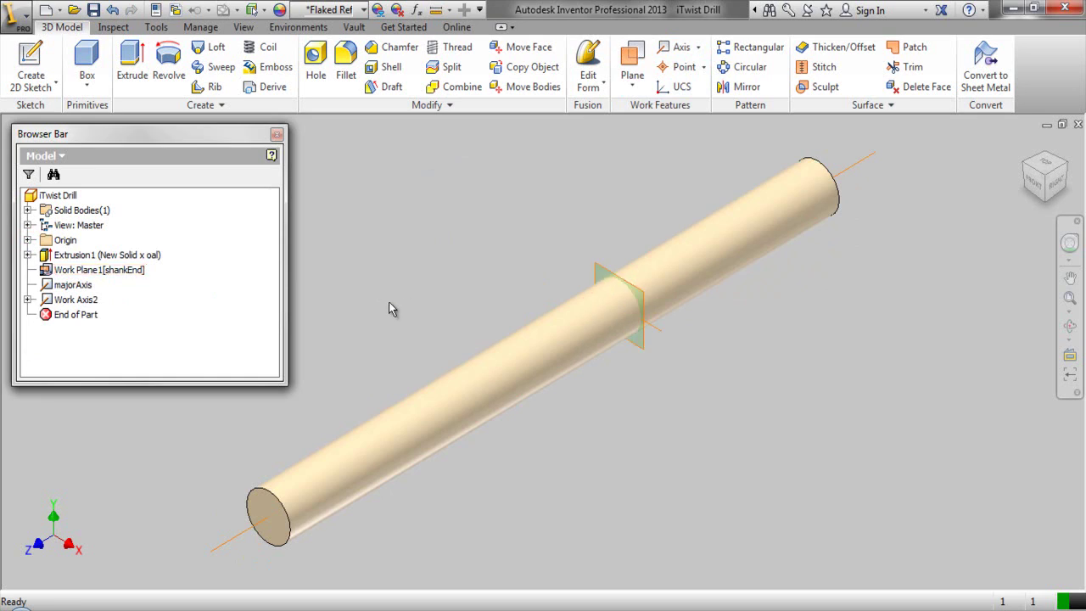
Rename the plane-intersection work axis as IntersectionHelixOriginPlanes in the model tree
click(78, 303)
click(83, 302)
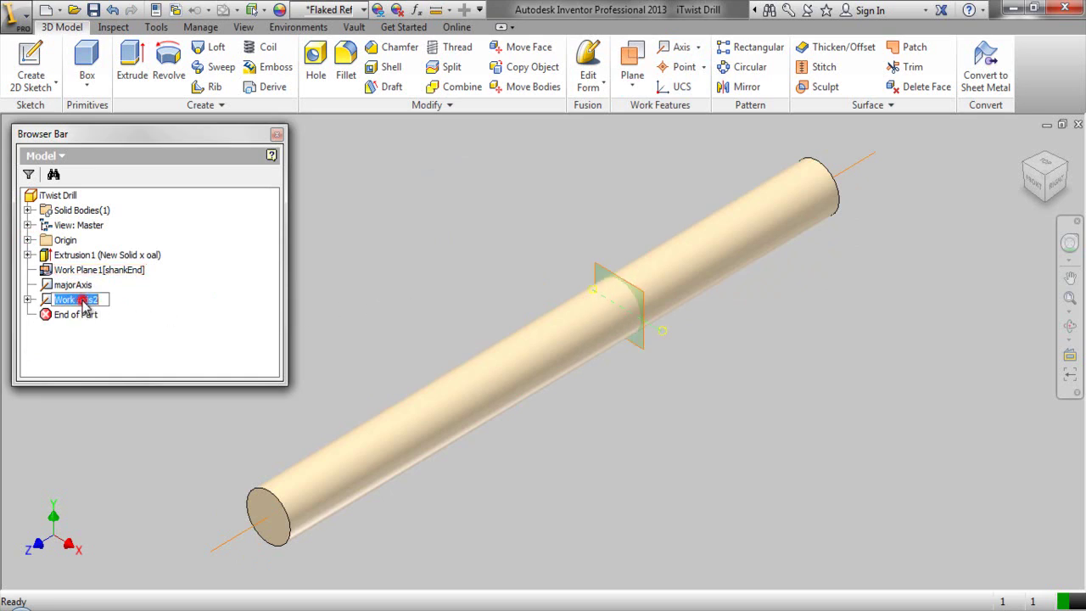
text(IntersectionHelix)
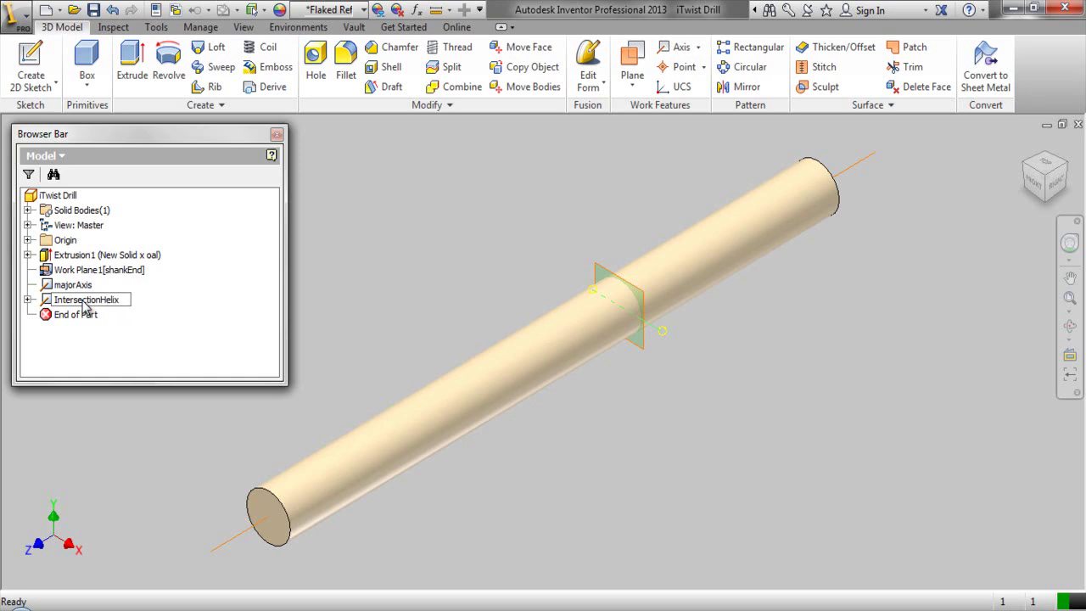
text(OriginPlanes)
key(Return)
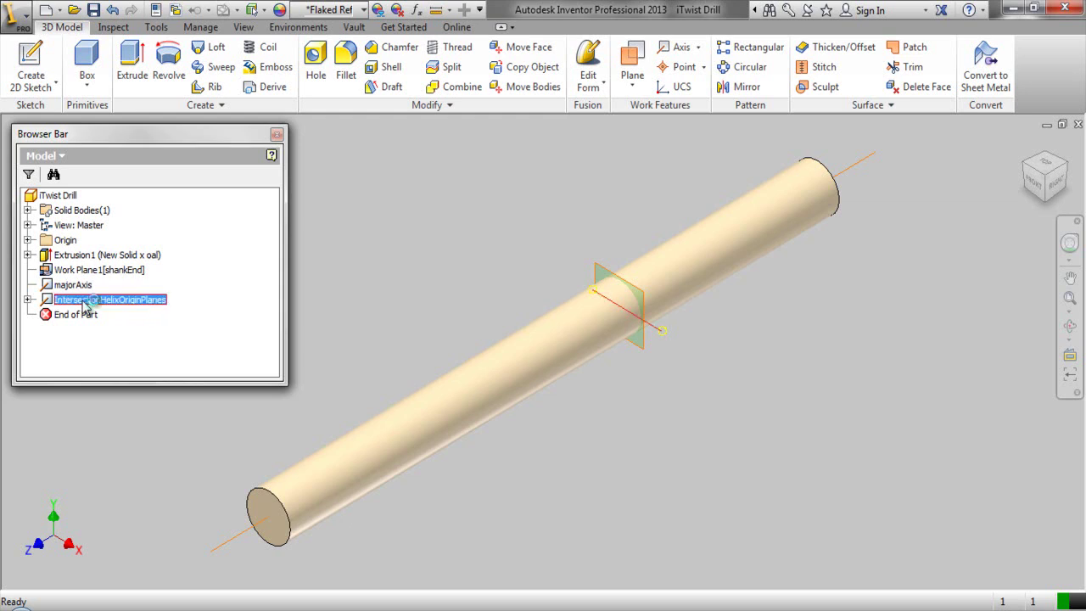
click(350, 289)
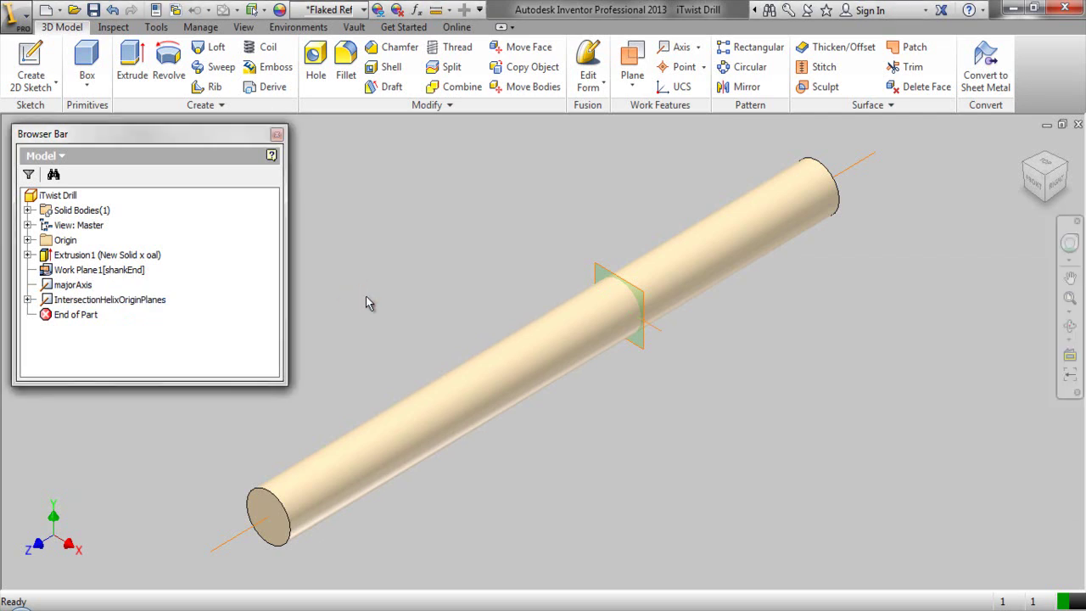
Create a work point where majorAxis crosses Work Plane1[shankEnd] and end the Point command
click(679, 69)
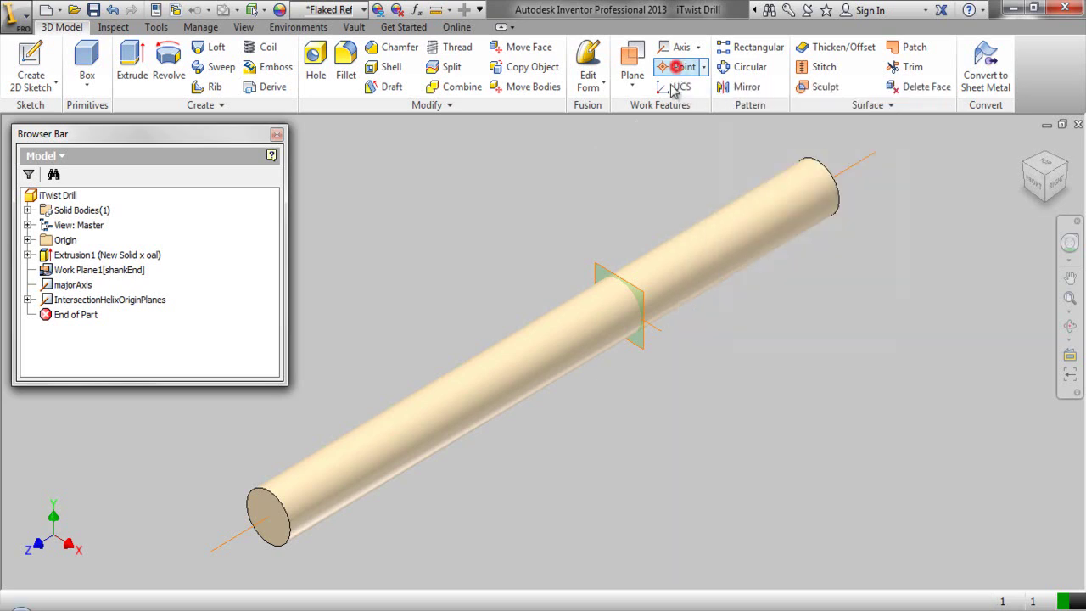
click(596, 263)
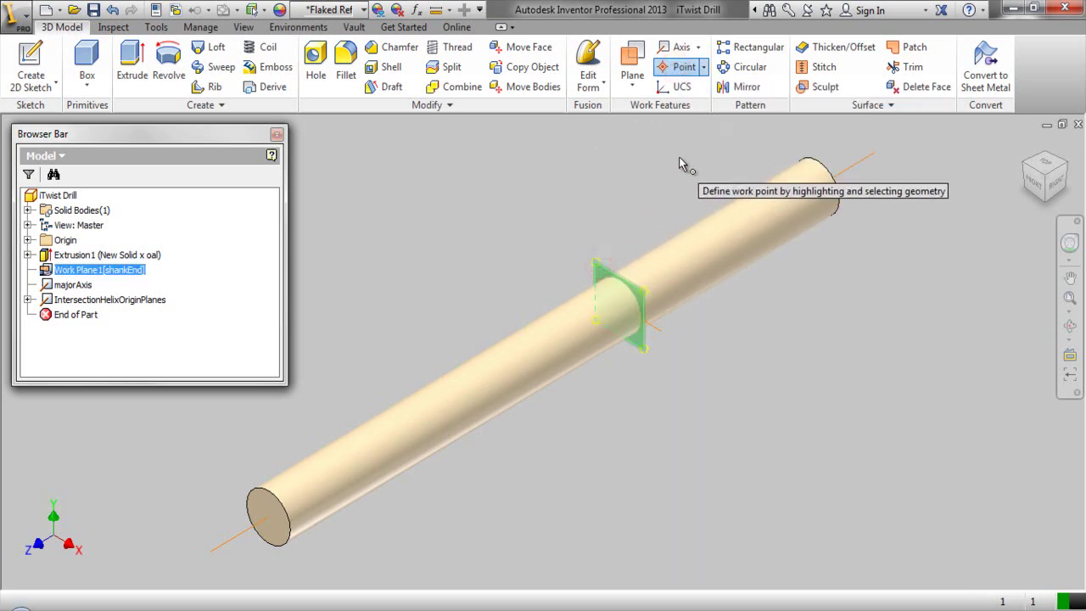
click(863, 160)
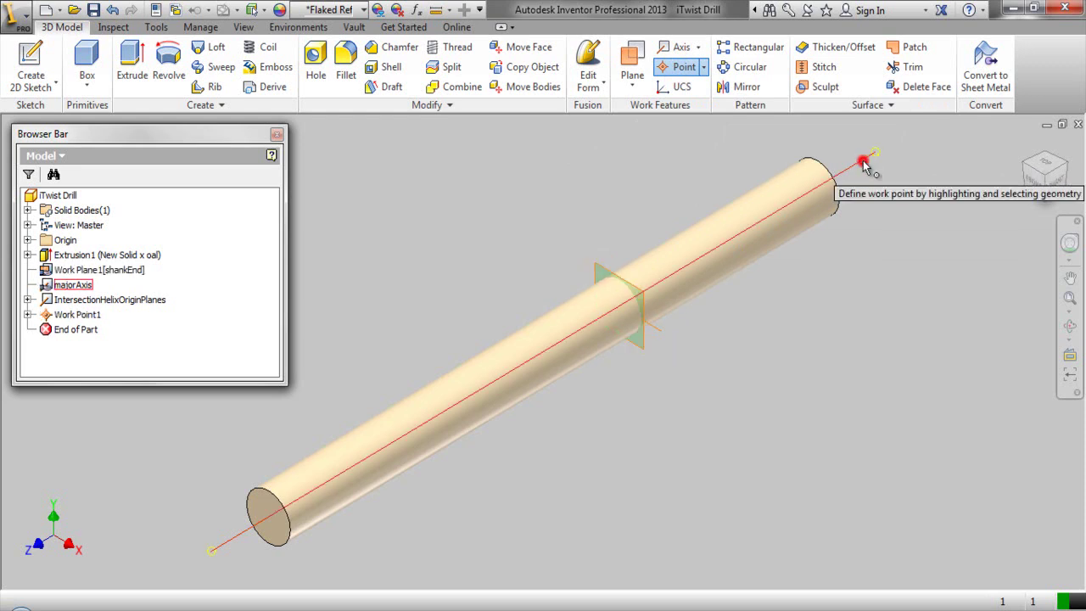
right_click(501, 199)
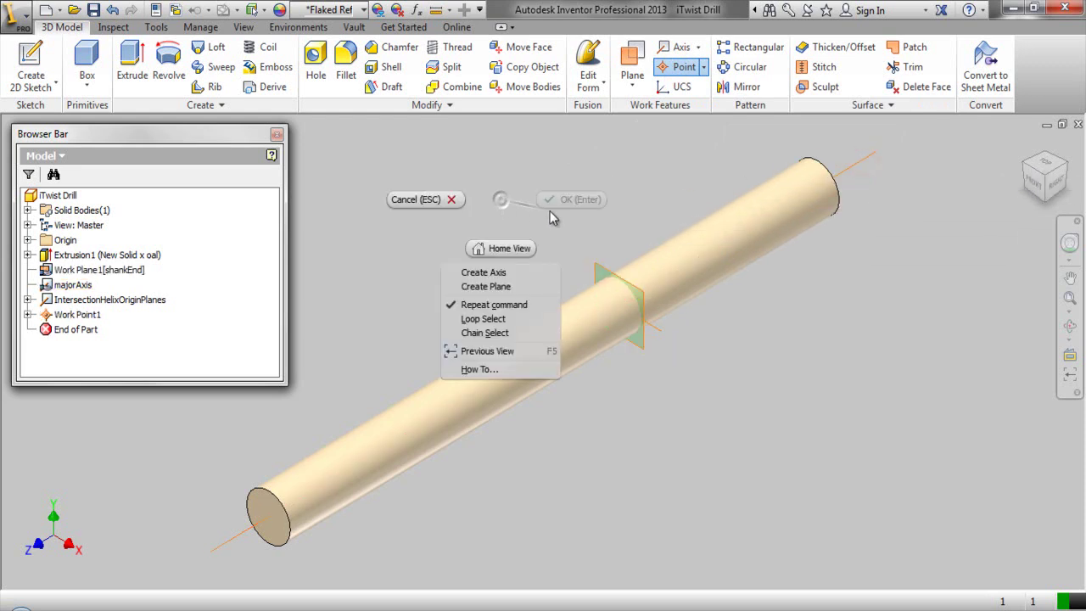
click(449, 201)
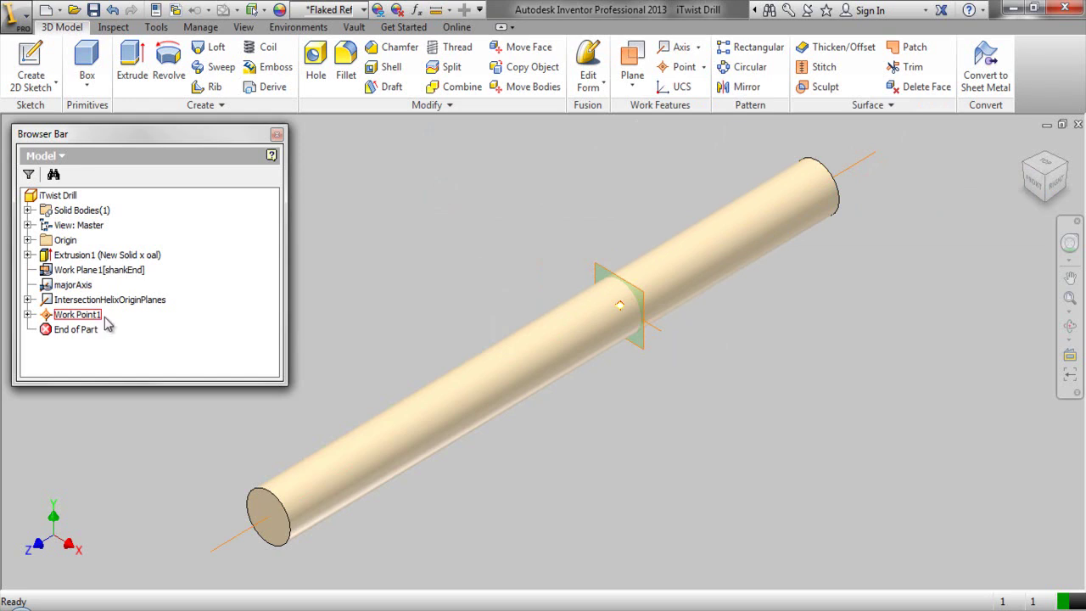
click(453, 248)
click(456, 251)
Add a numeric user parameter named helixAngle and set its unit to degree (deg)
click(416, 10)
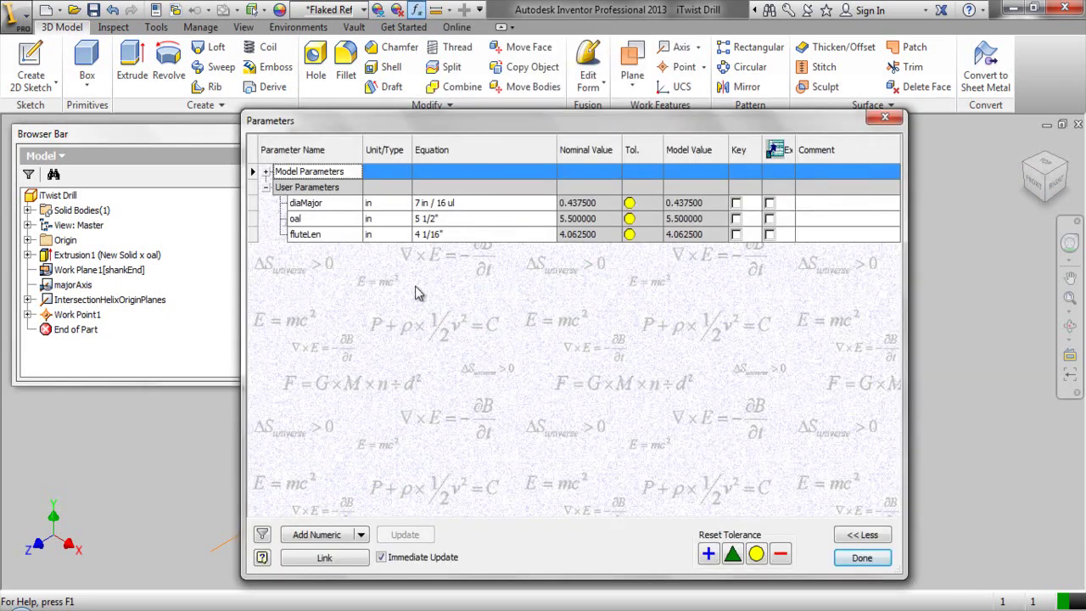
click(338, 535)
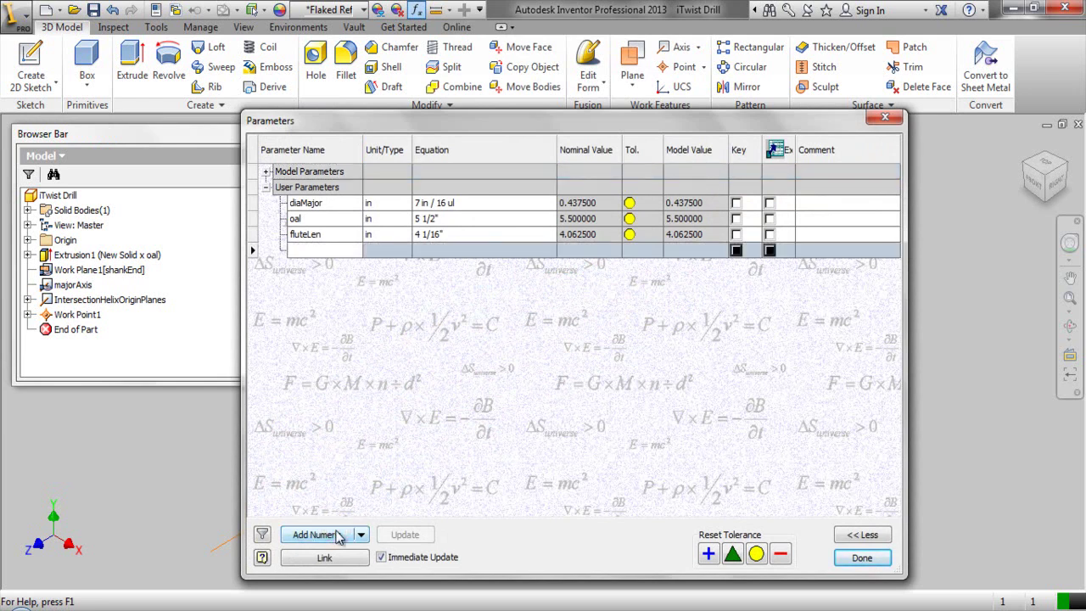
text(helixAngle)
key(Tab)
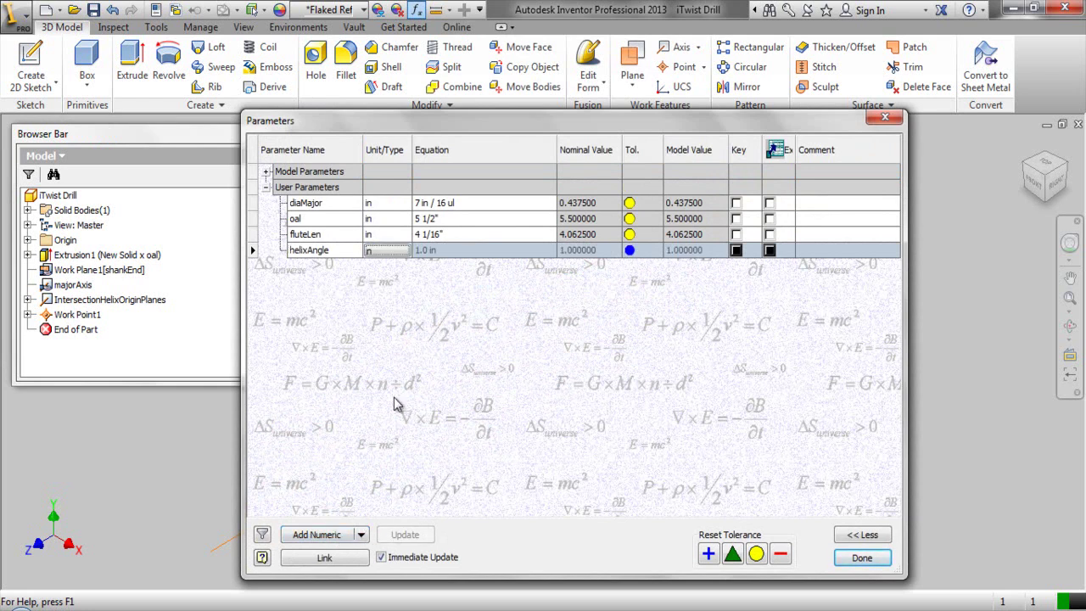
click(392, 251)
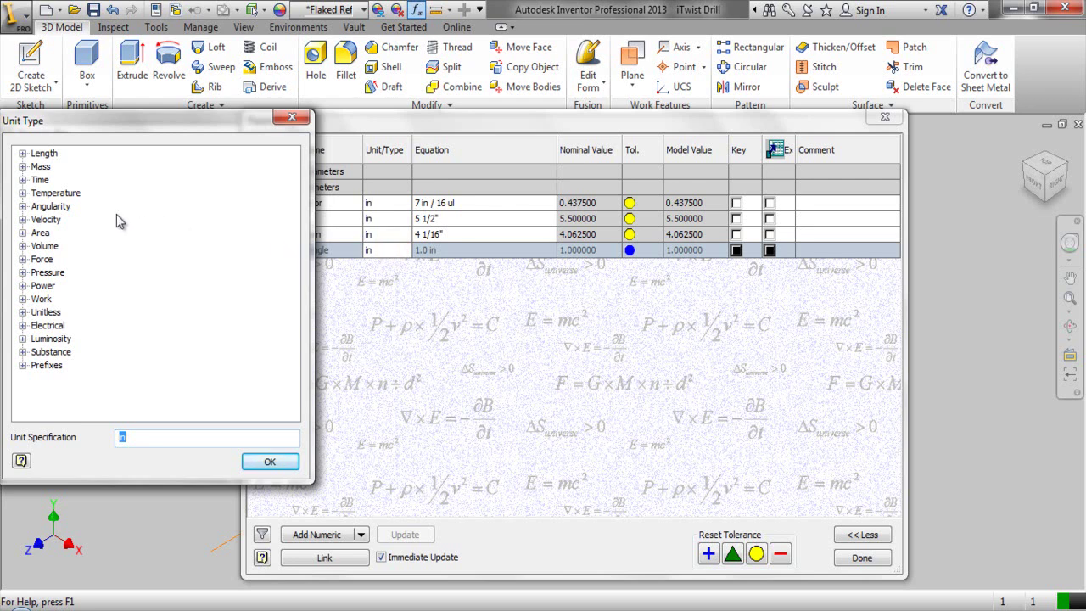
click(48, 209)
click(23, 207)
double_click(64, 232)
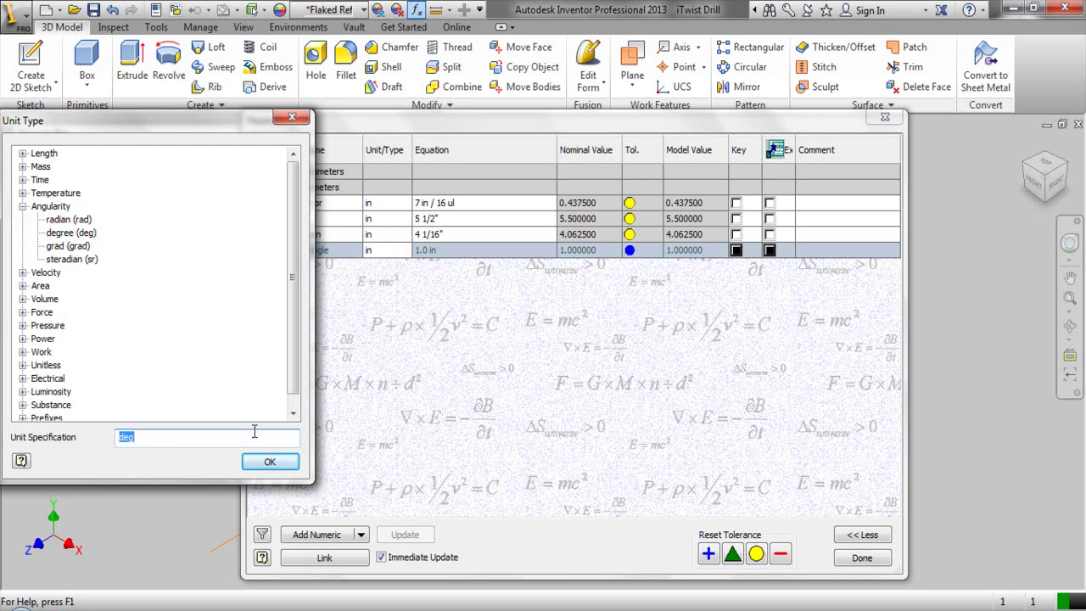
click(272, 460)
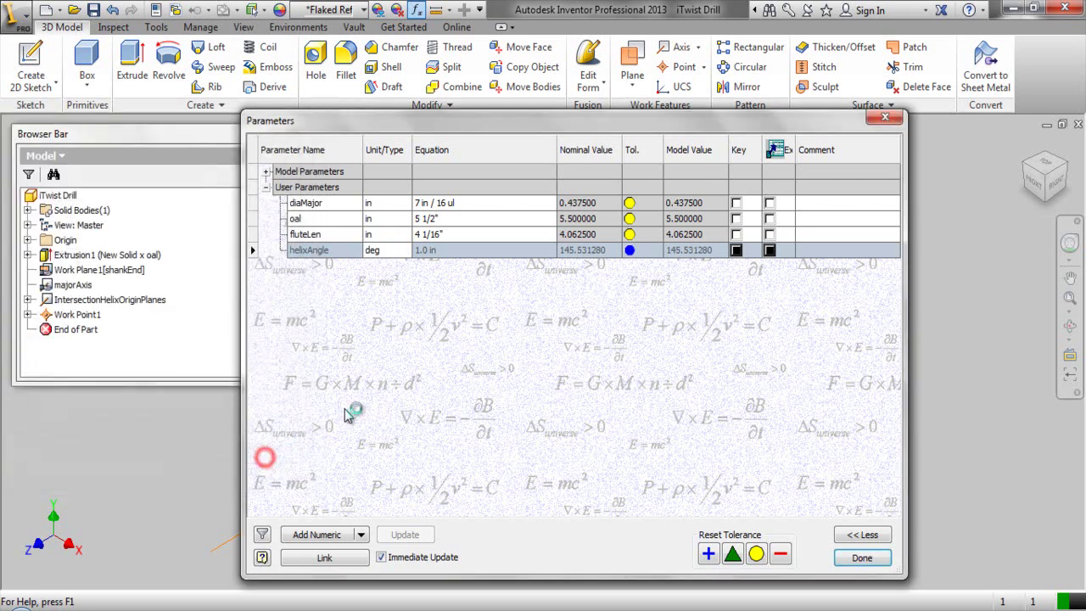
Set the helixAngle equation to 30 deg and close the Parameters dialog
click(428, 250)
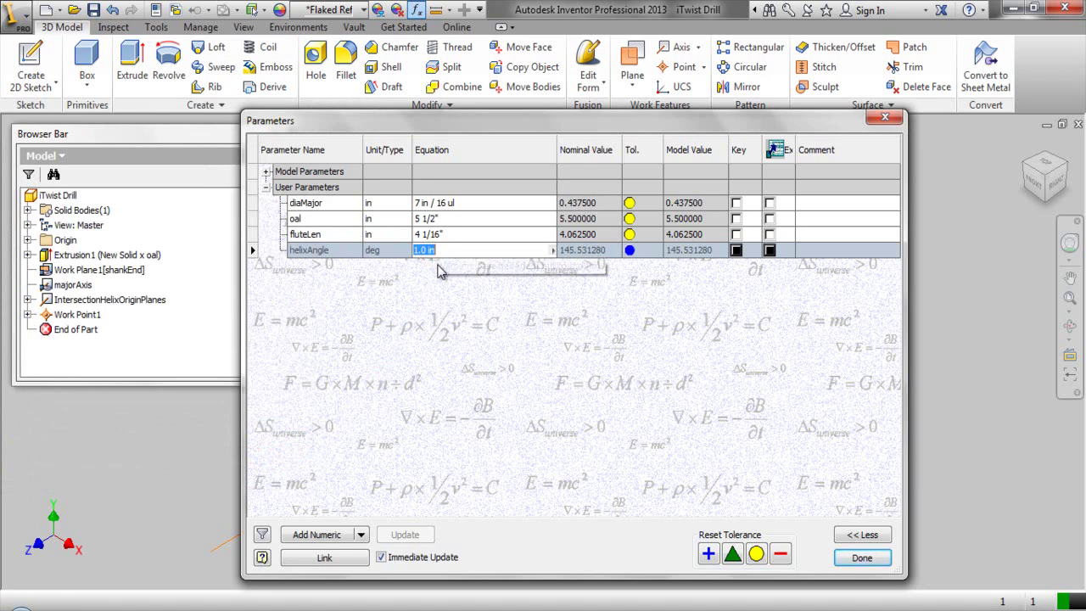
text(30)
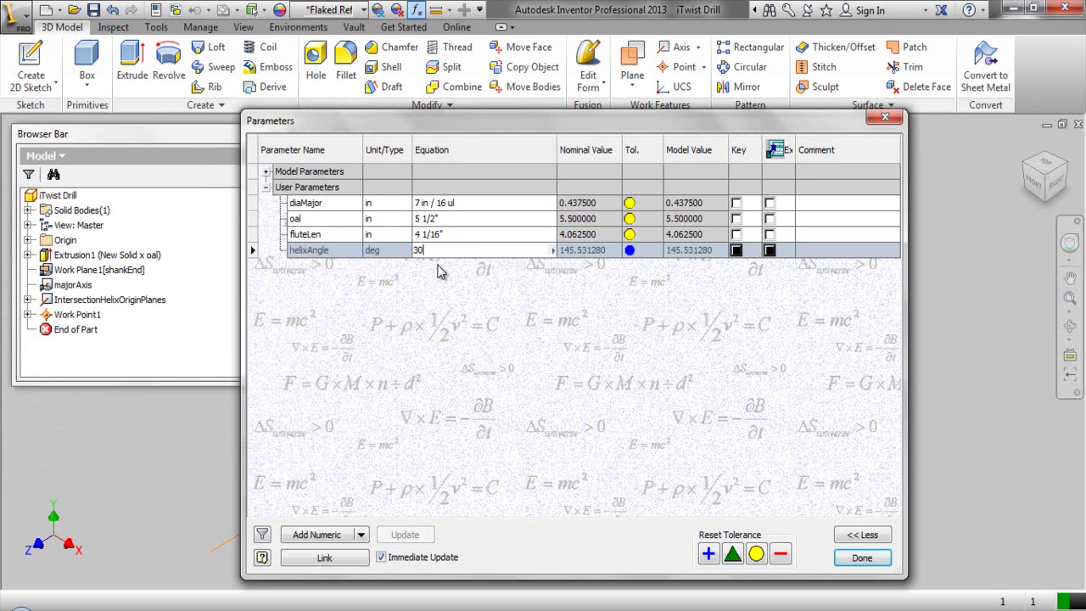
key(Return)
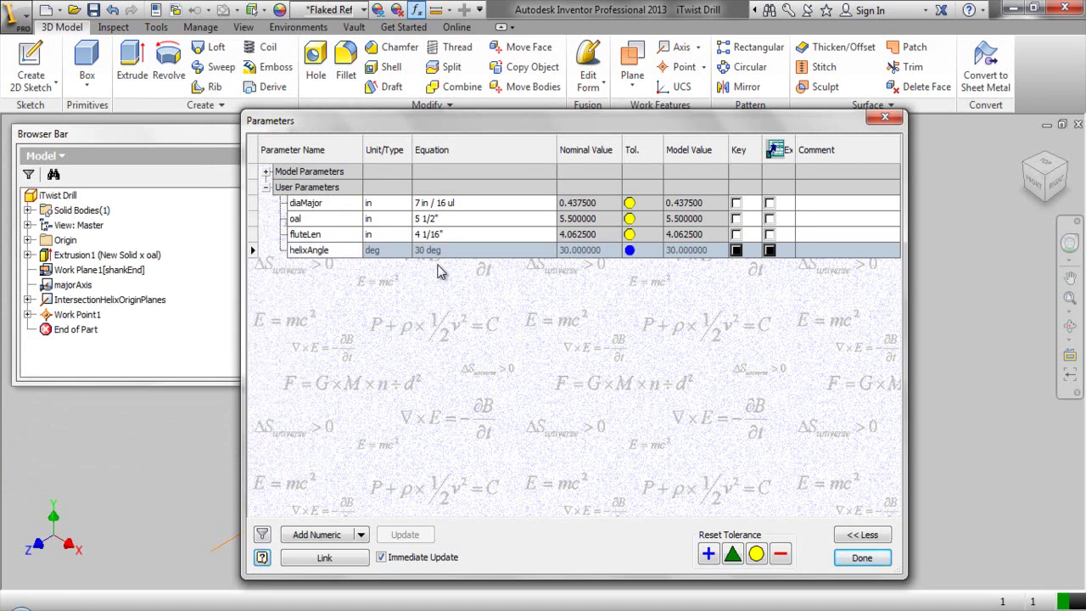
click(865, 559)
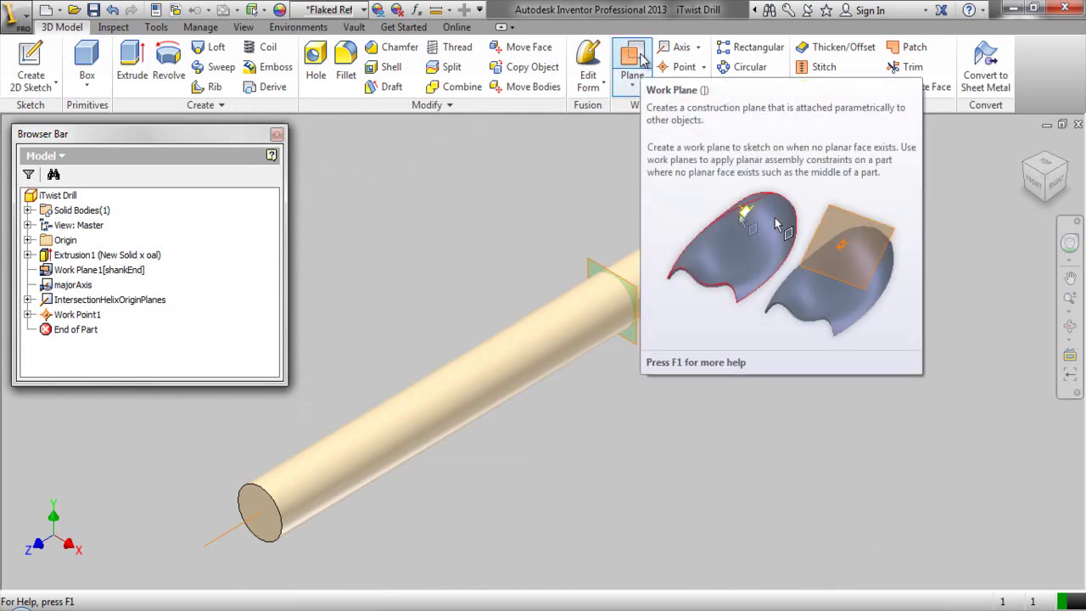
Create a work plane through the IntersectionHelixOriginPlanes axis, angled -90+helixAngle from the XZ Plane, and end the Plane command
click(641, 59)
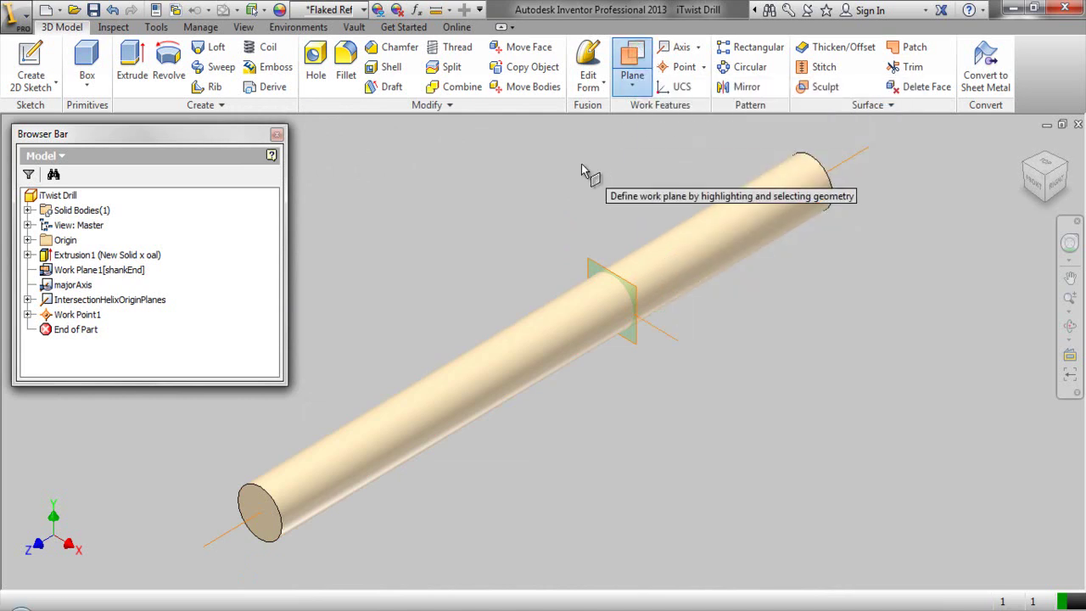
click(679, 344)
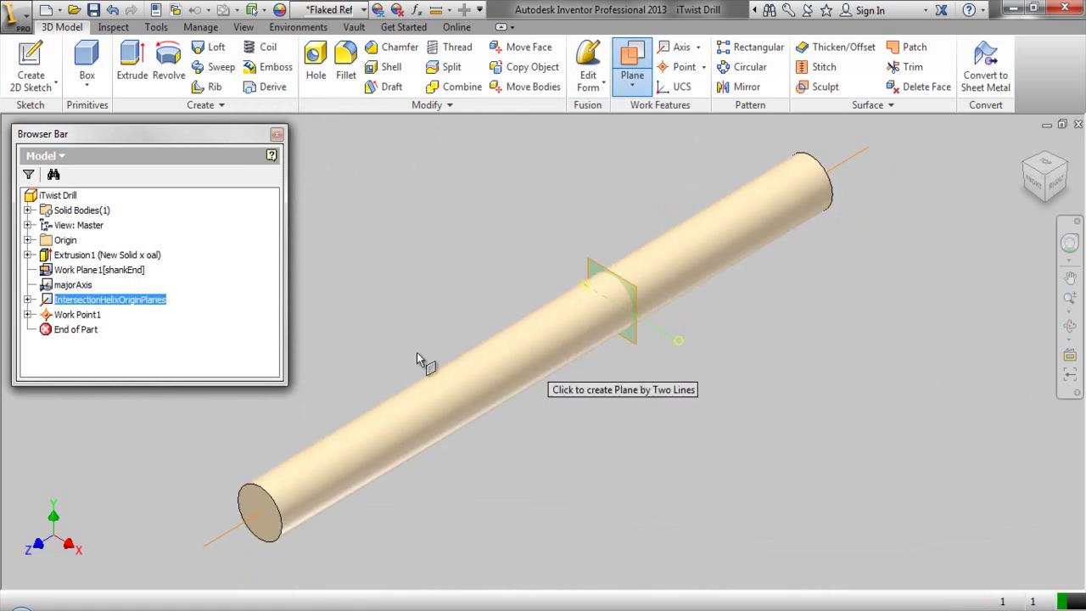
click(28, 240)
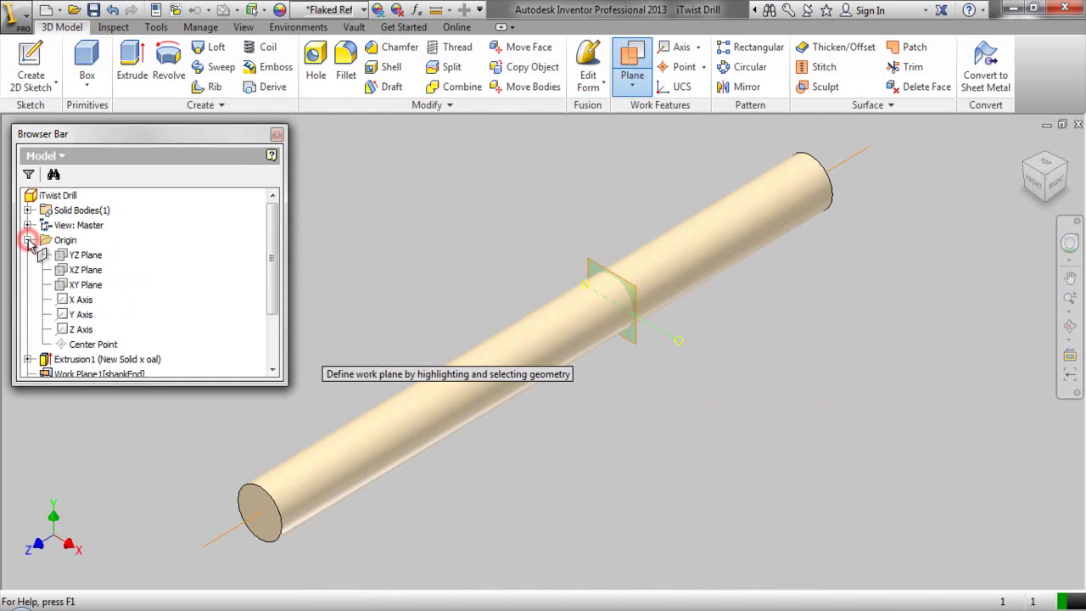
click(88, 270)
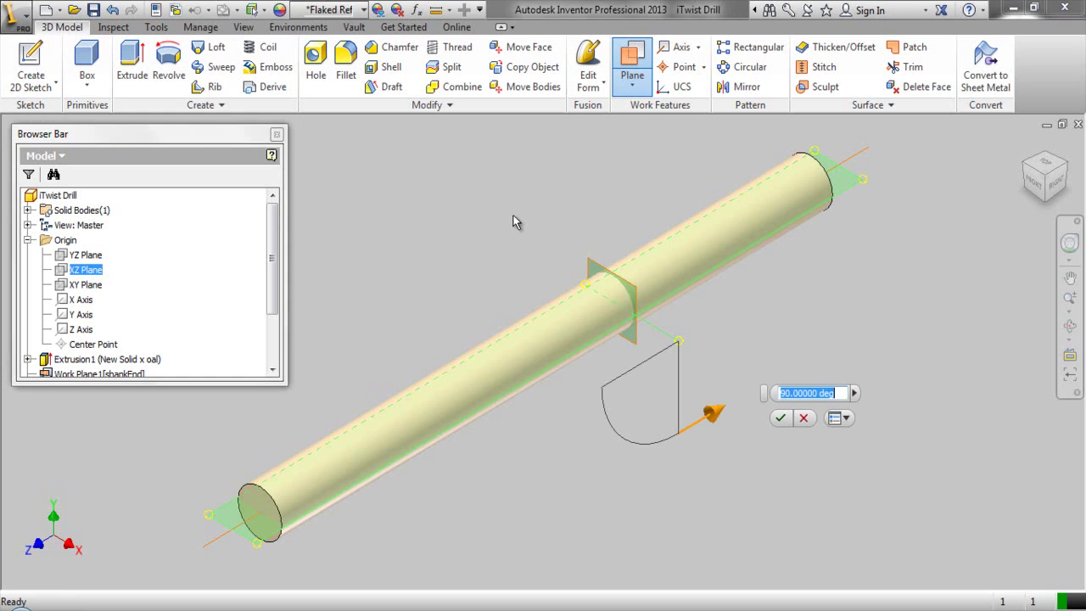
text(-90)
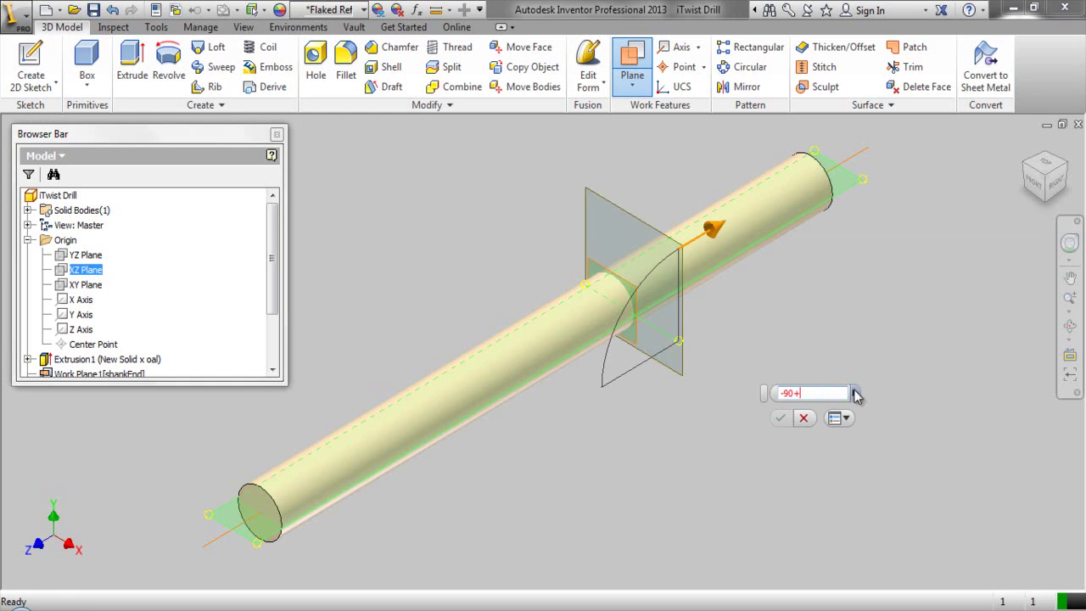
click(855, 393)
click(897, 438)
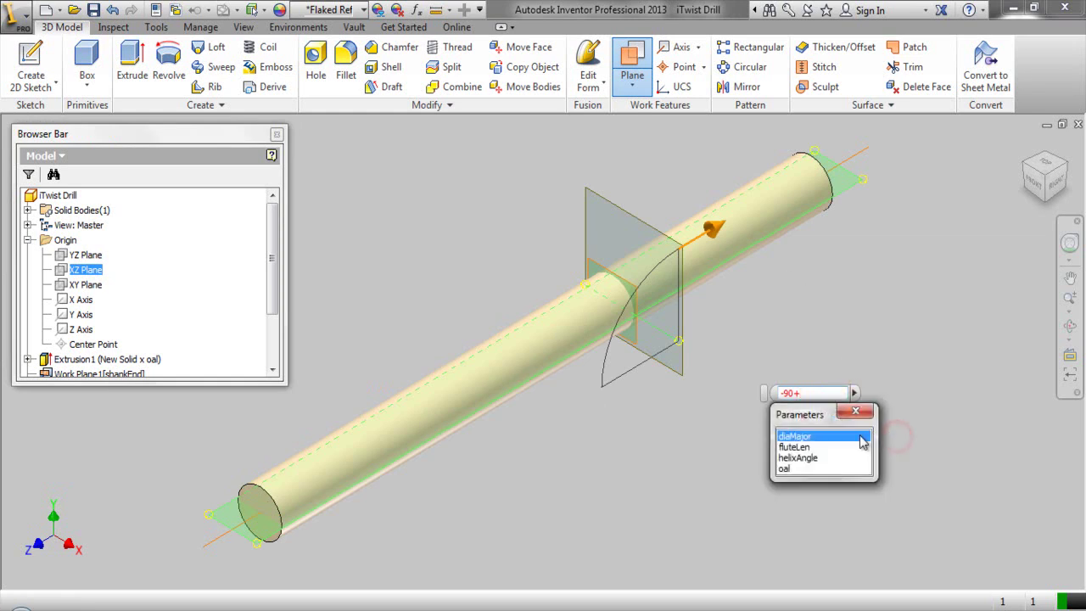
click(787, 458)
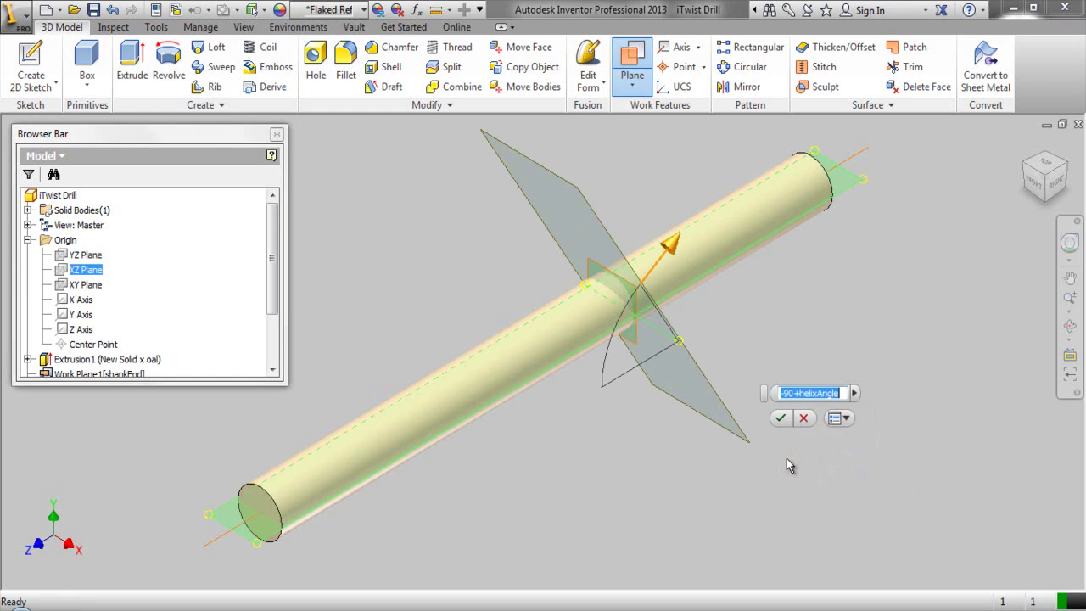
click(784, 419)
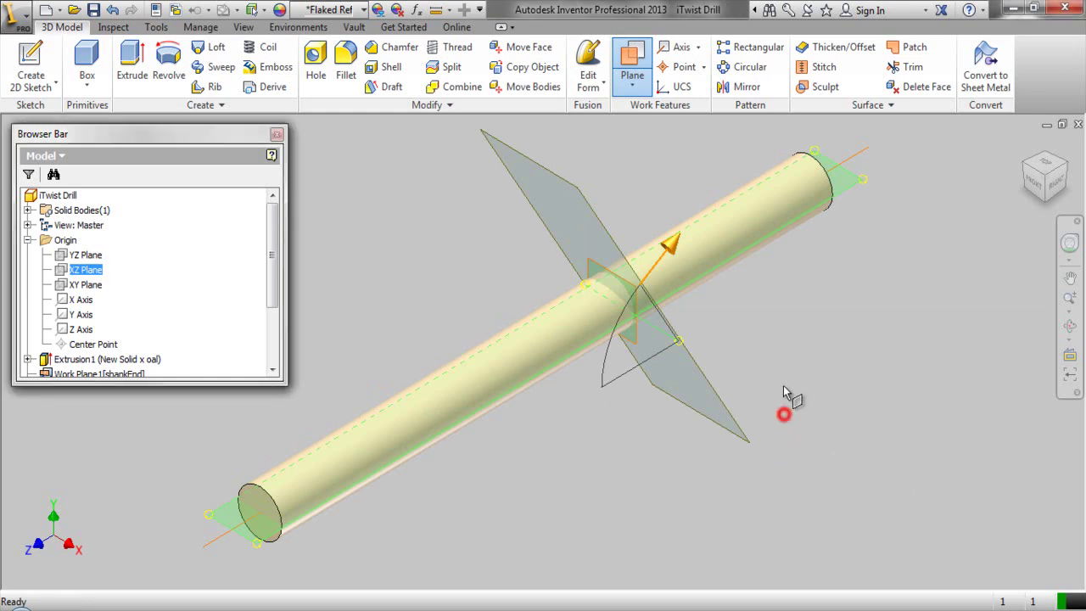
right_click(783, 340)
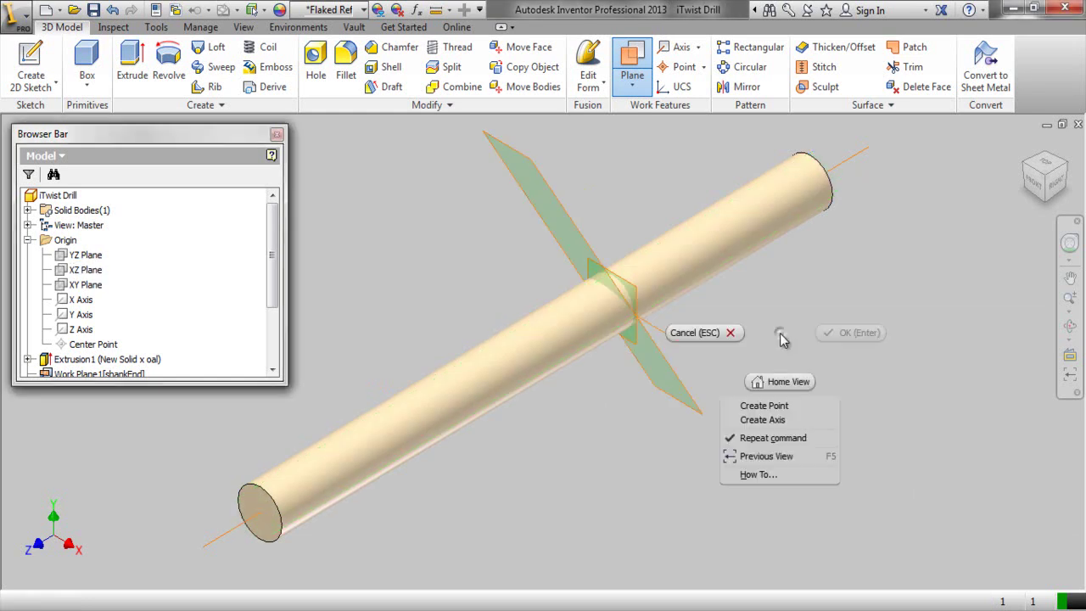
click(733, 336)
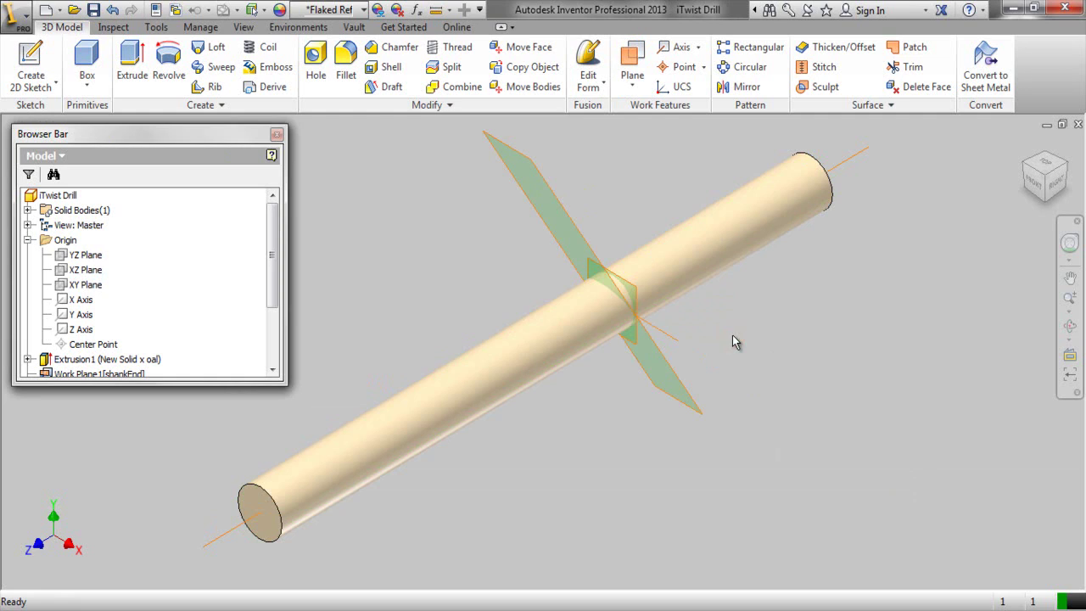
Collapse the model tree, rename Work Plane2 as helixOriginPlane1 and clear the selection
right_click(218, 255)
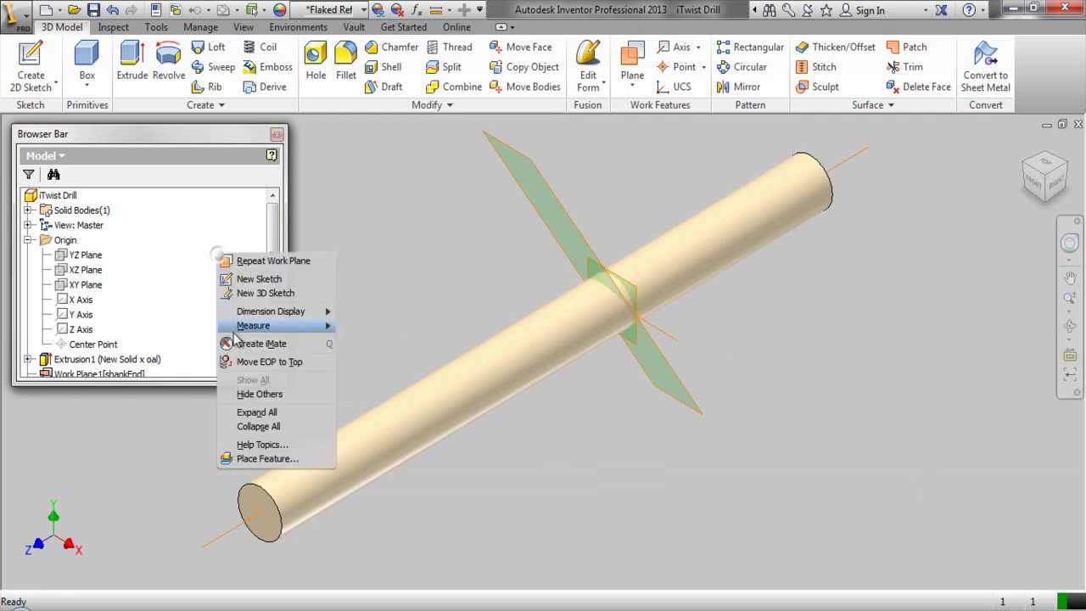
click(246, 426)
click(89, 331)
click(91, 333)
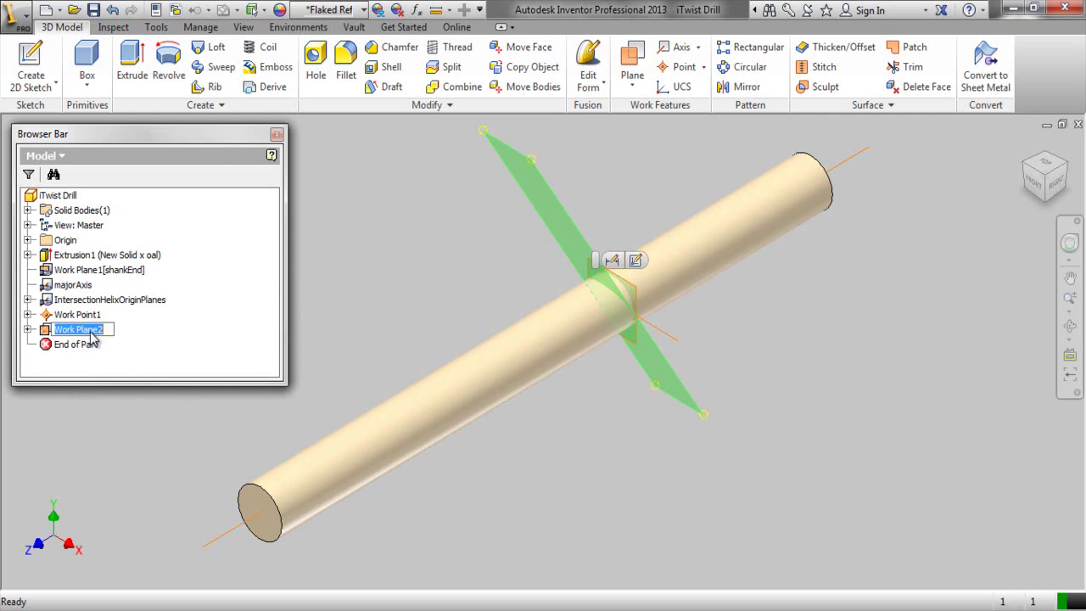
text(helixOrigin)
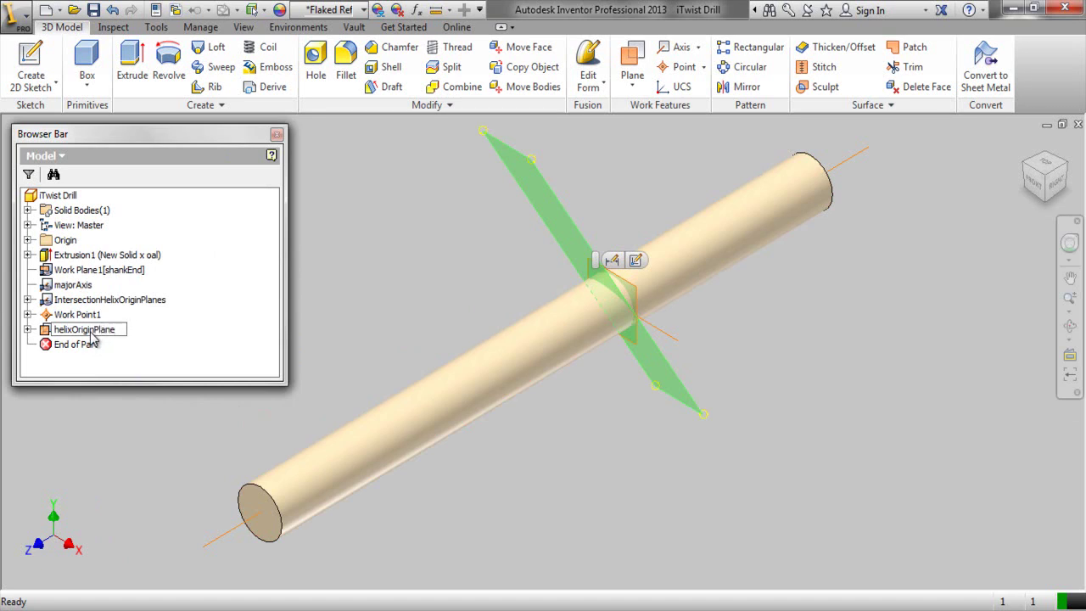
key(Return)
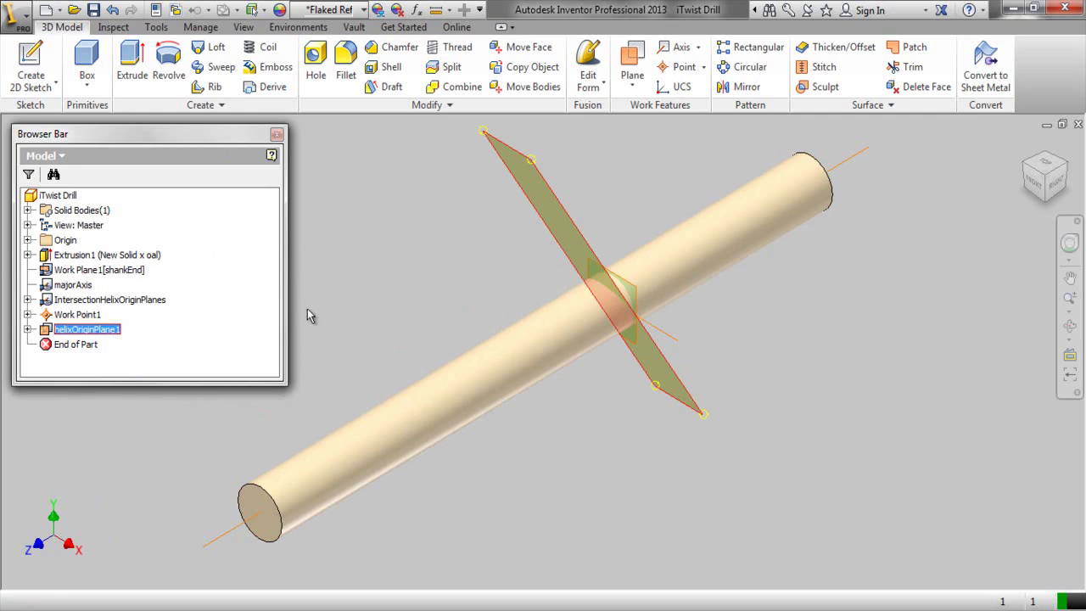
click(394, 297)
click(395, 296)
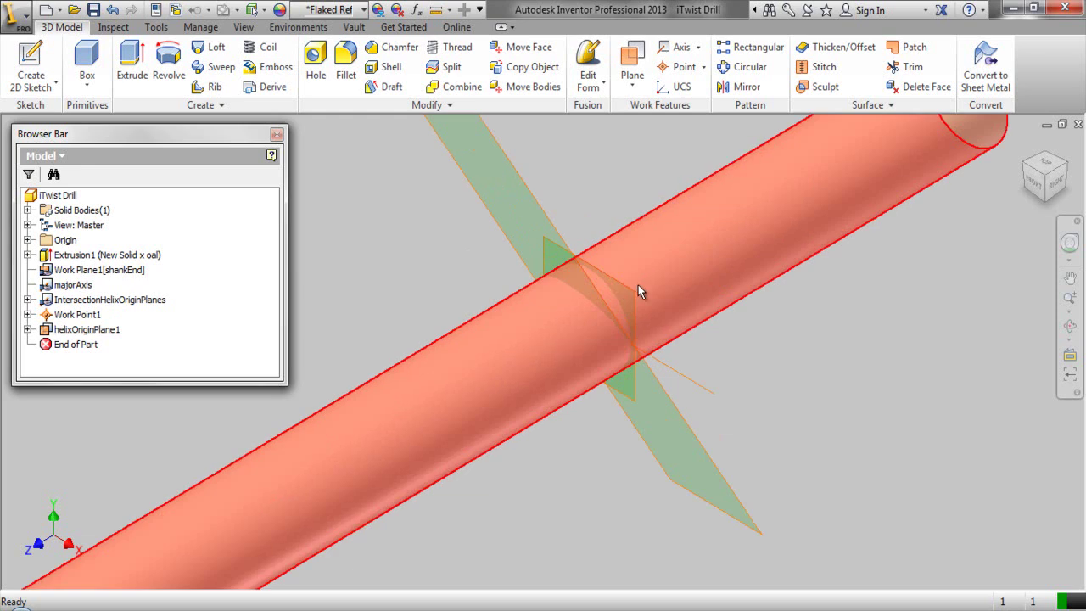
Hide Work Plane1[shankEnd] and the IntersectionHelixOriginPlanes axis together
click(636, 291)
scroll(716, 357, up, 3)
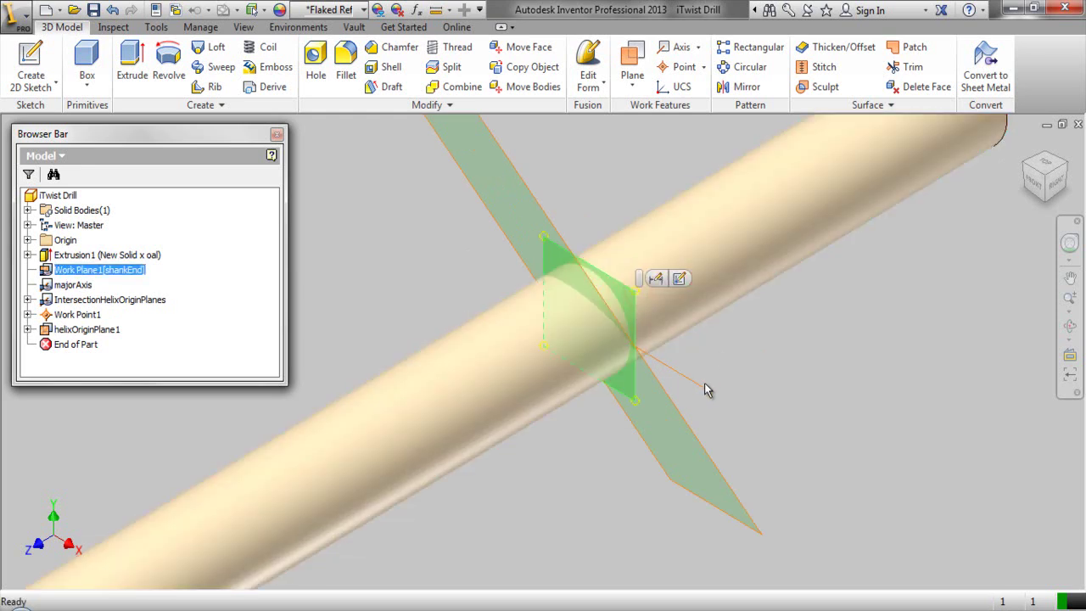
right_click(705, 392)
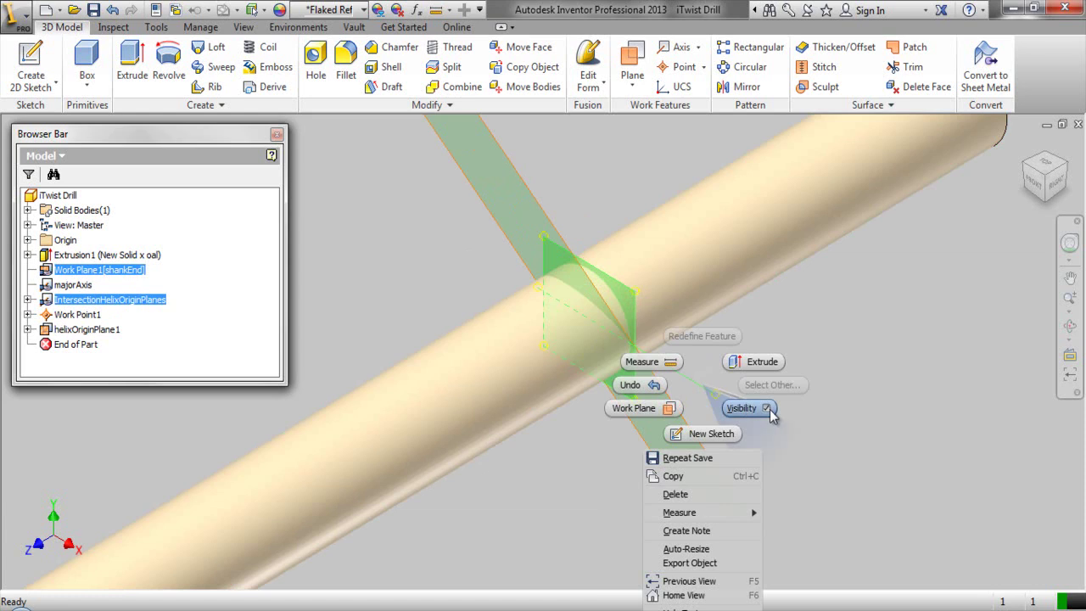
click(767, 409)
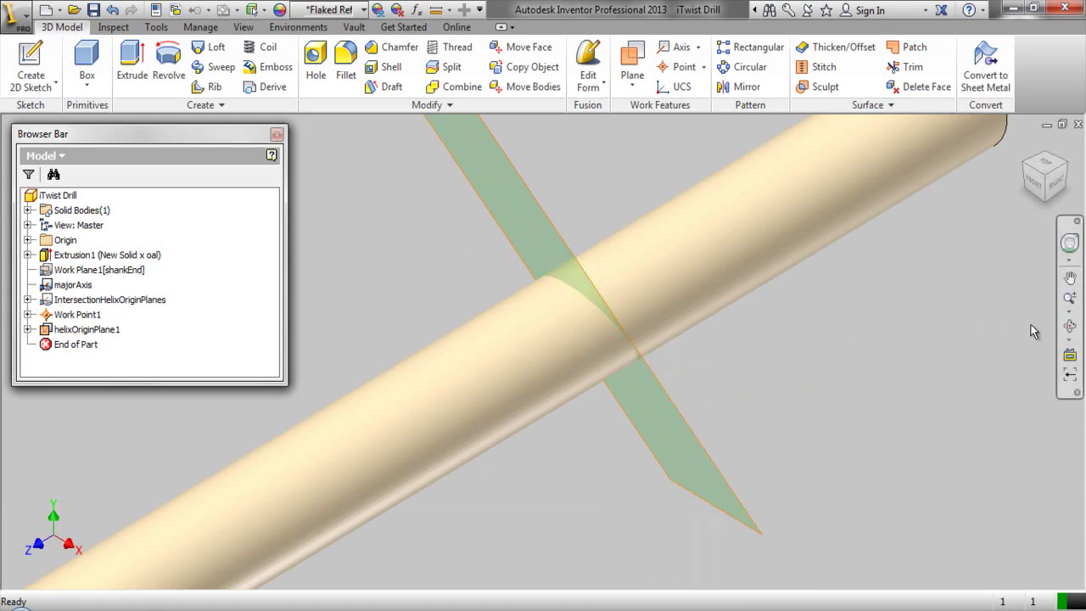
click(1070, 311)
click(1007, 345)
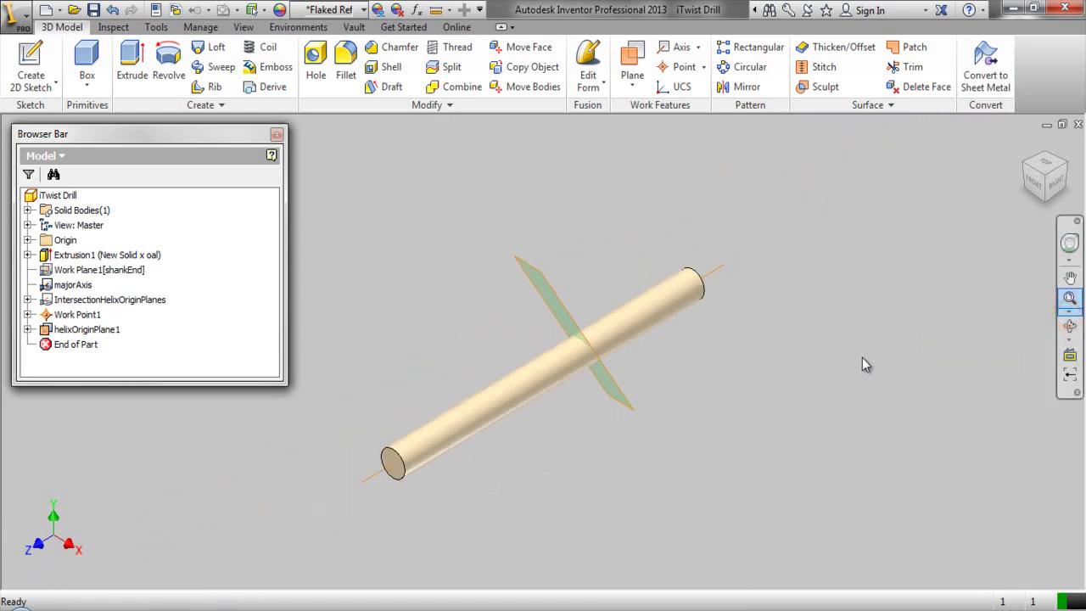
click(863, 358)
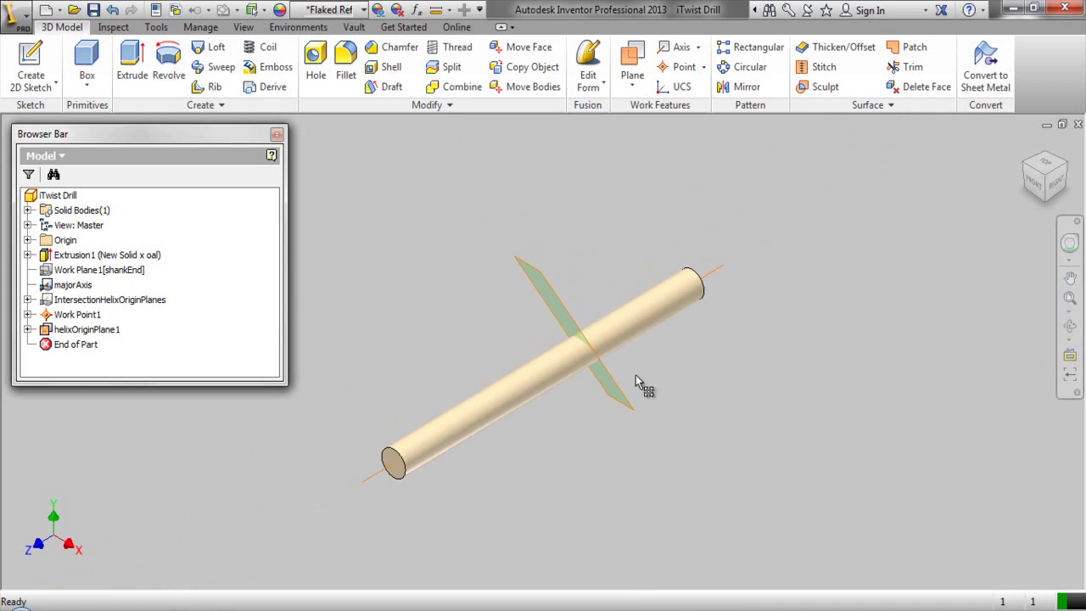
scroll(582, 359, up, 3)
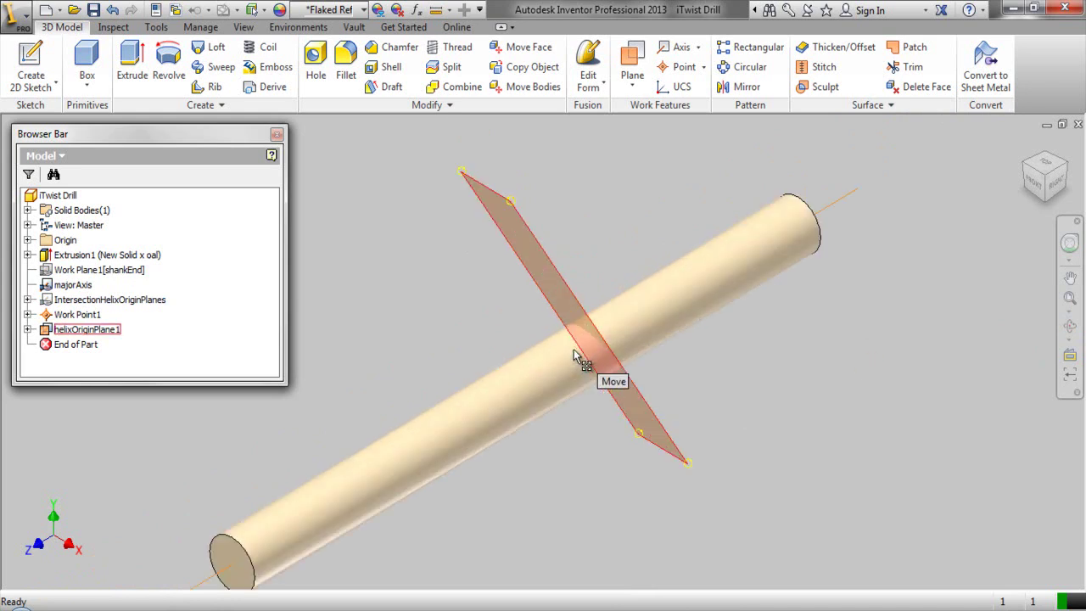
Add a numeric user parameter named web in inches with the equation diaMajor * 0.25
click(416, 9)
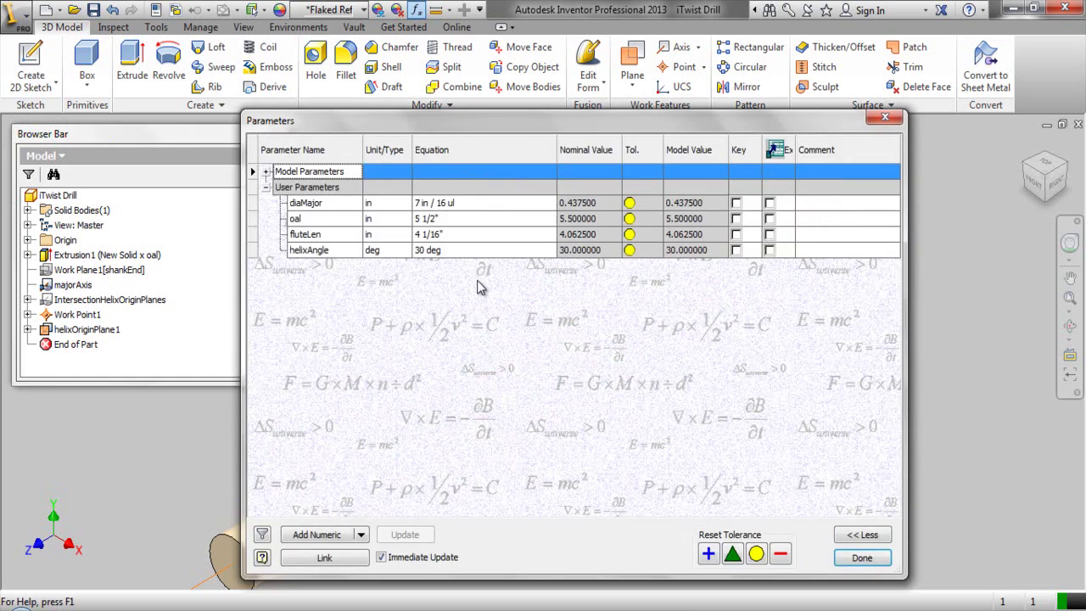
click(316, 536)
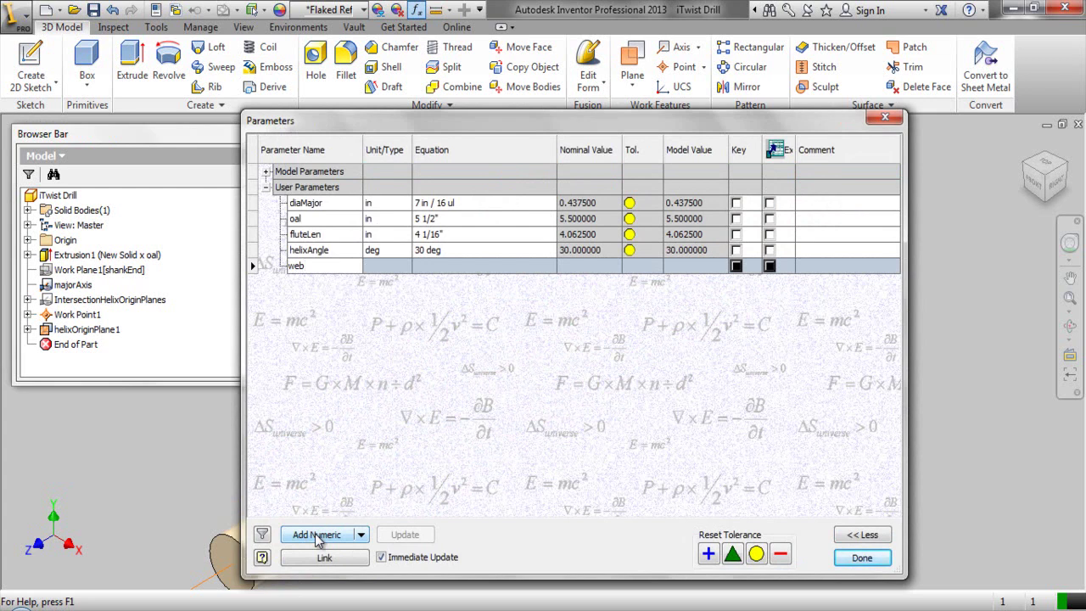
key(Tab)
key(Tab)
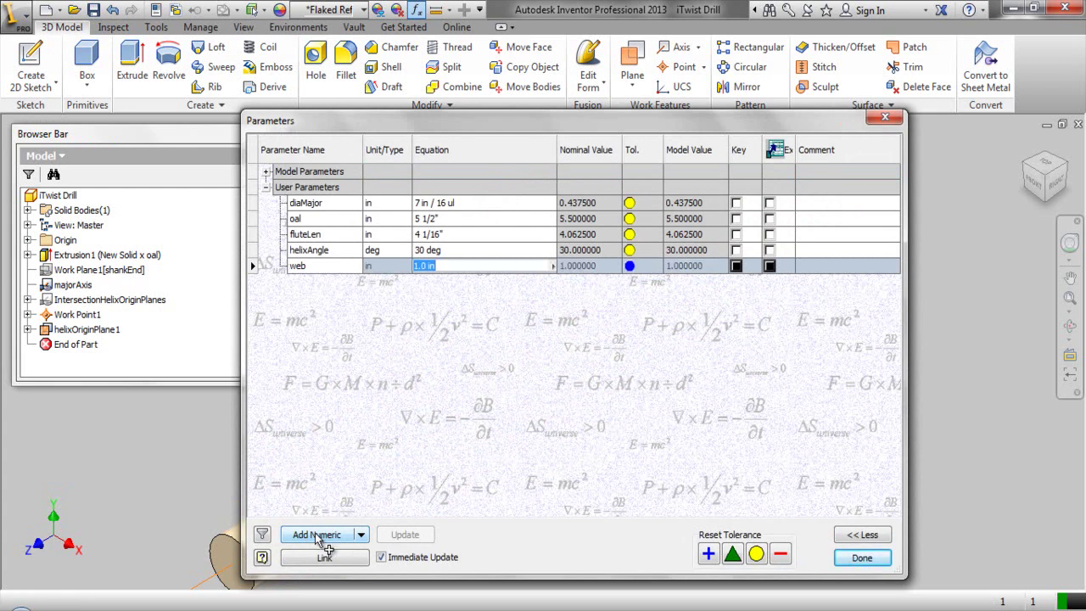
right_click(452, 269)
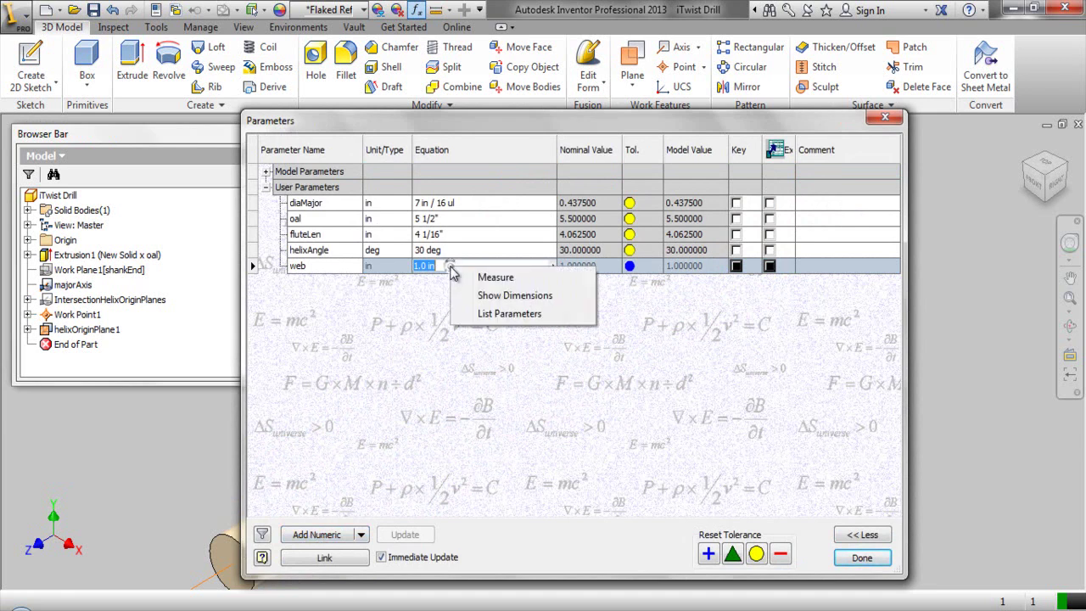
click(490, 313)
double_click(459, 307)
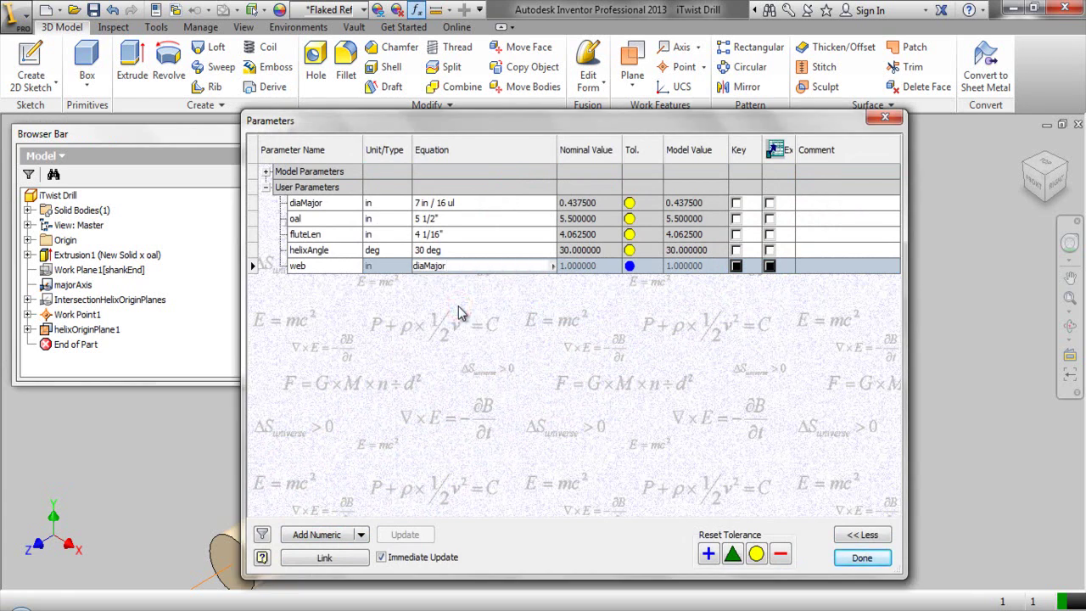
text(*0)
key(Return)
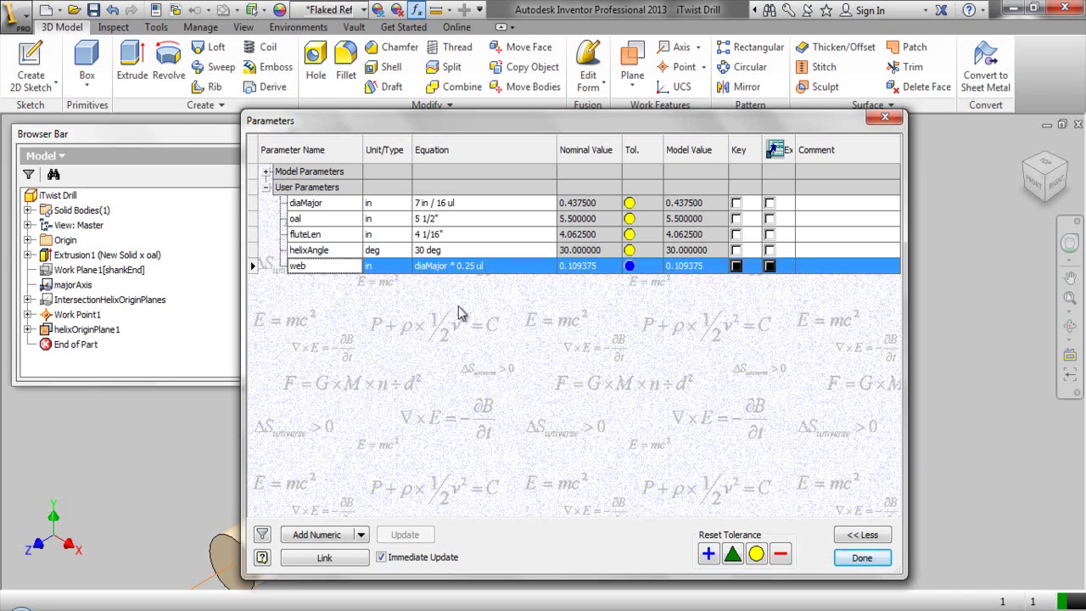
Add a numeric user parameter named diaCutter in inches with the equation diaMajor - web
click(338, 534)
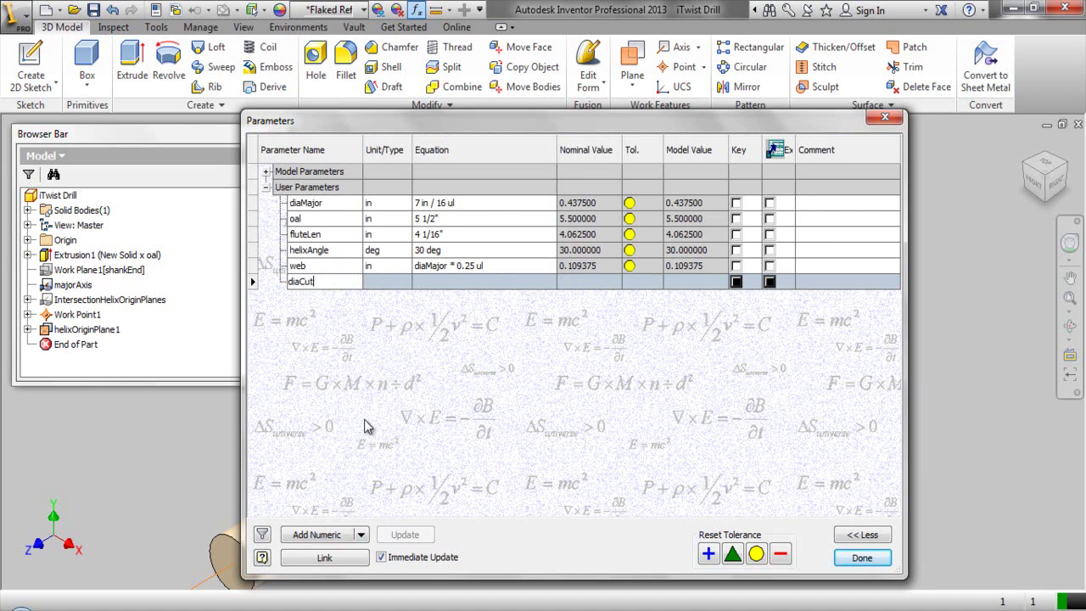
key(Tab)
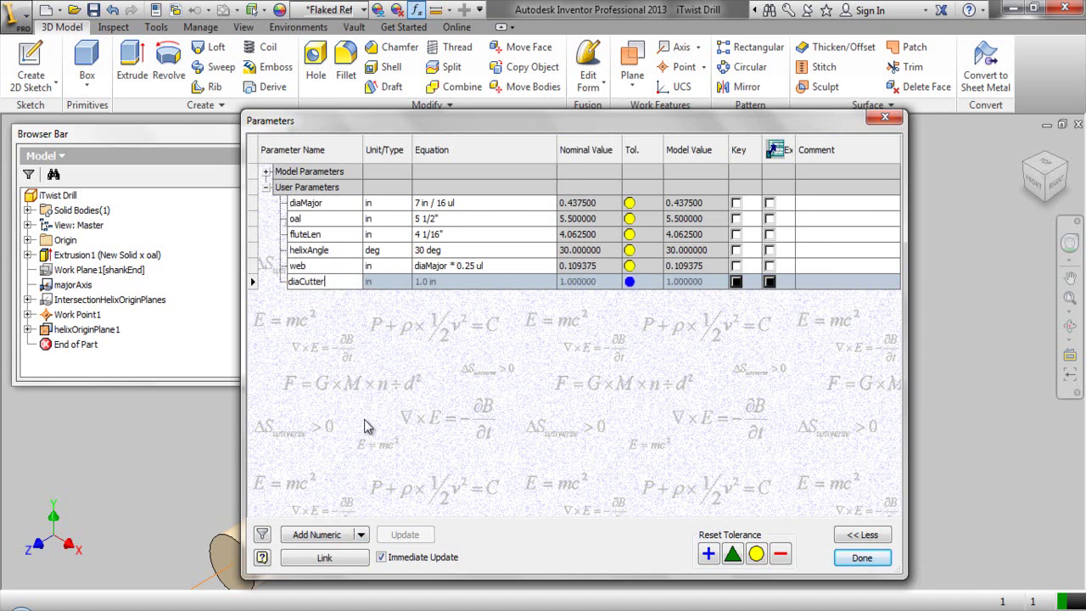
key(Tab)
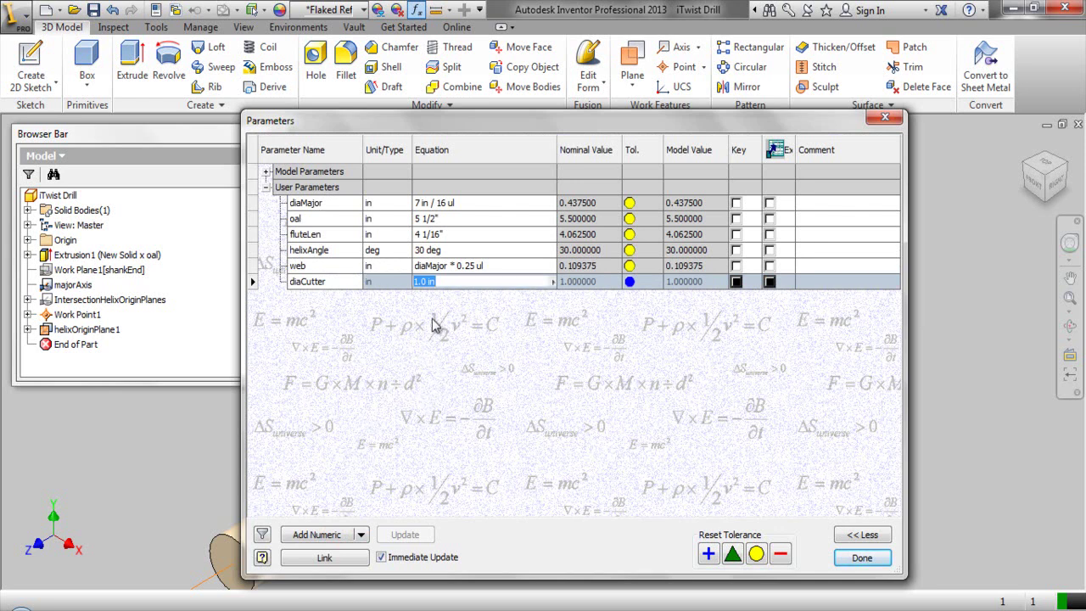
right_click(432, 284)
click(453, 326)
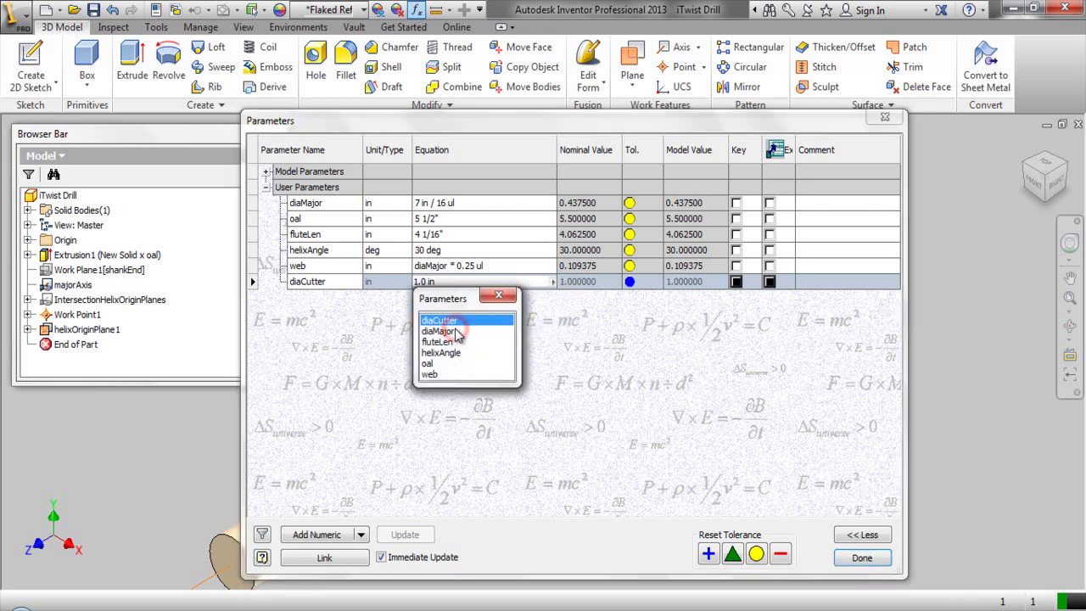
double_click(449, 332)
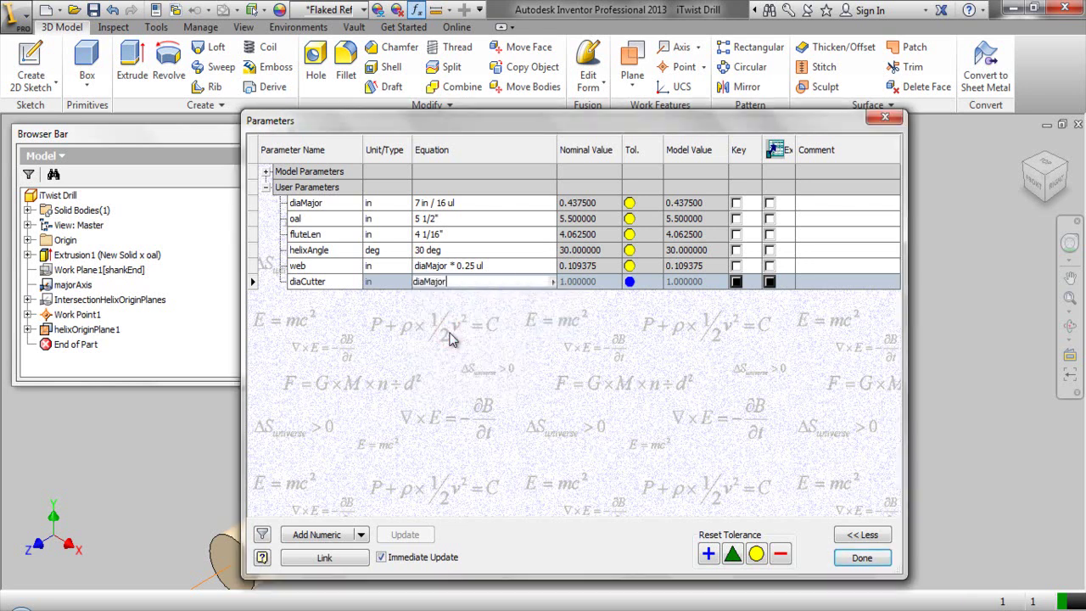
text(-)
right_click(451, 282)
click(480, 333)
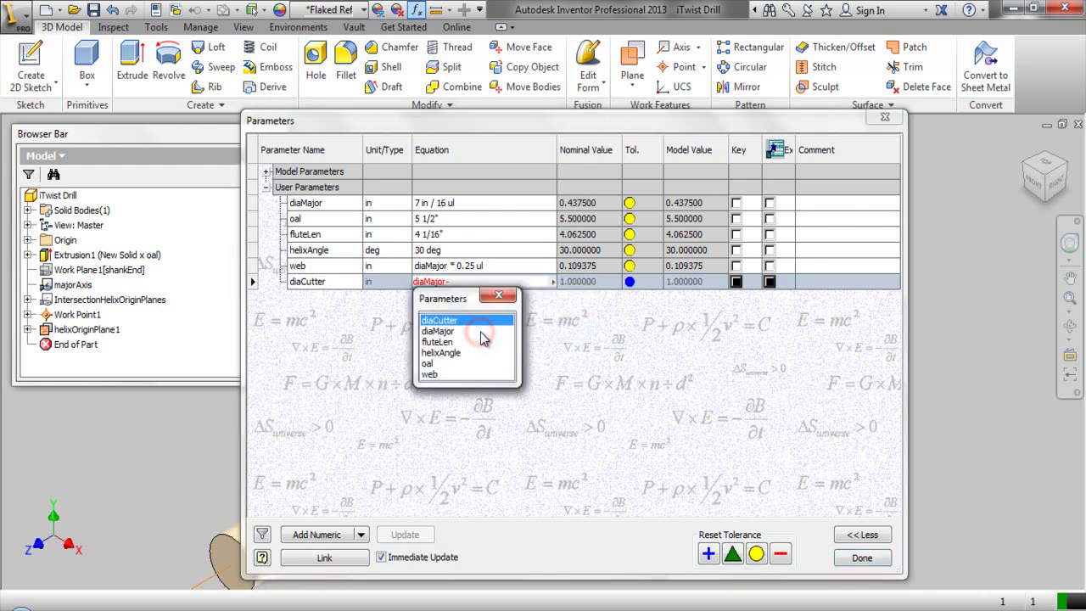
double_click(434, 378)
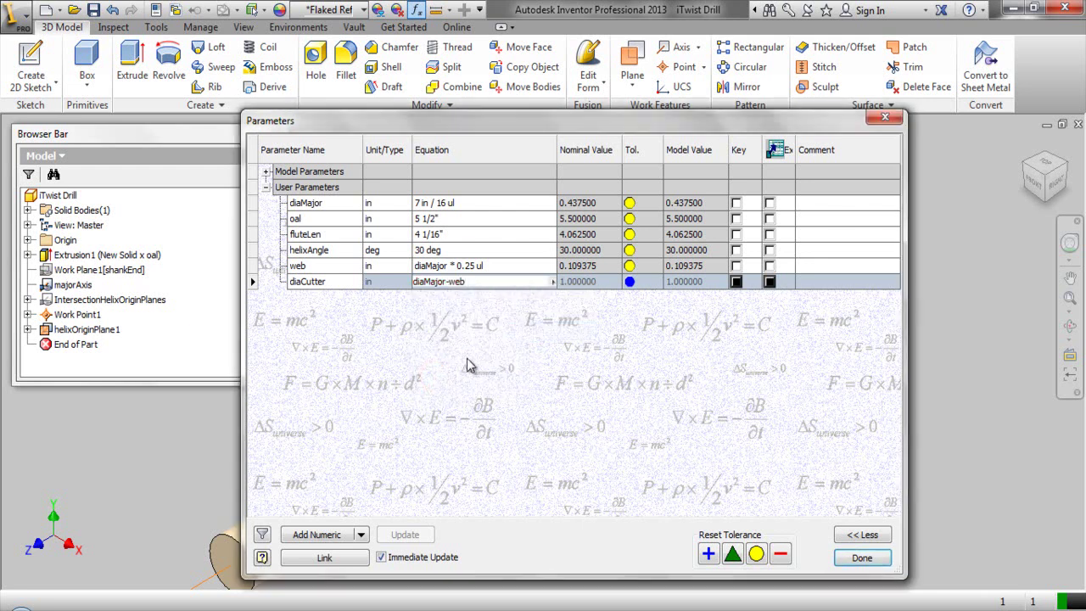
click(467, 365)
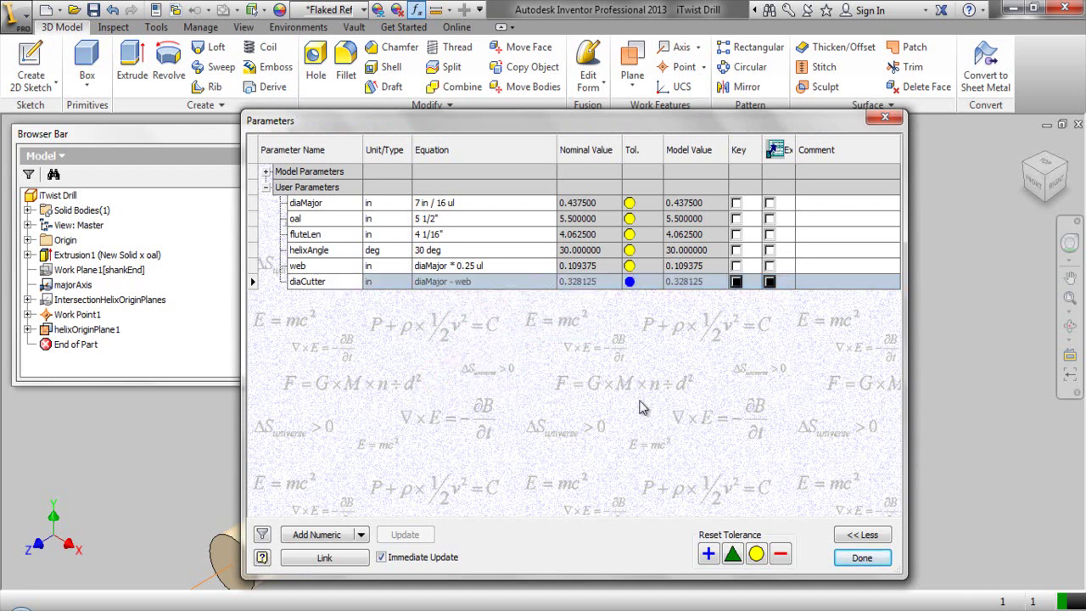
Close the parameter table and start a new 2D sketch on helixOriginPlane1, looking straight at the plane
click(861, 557)
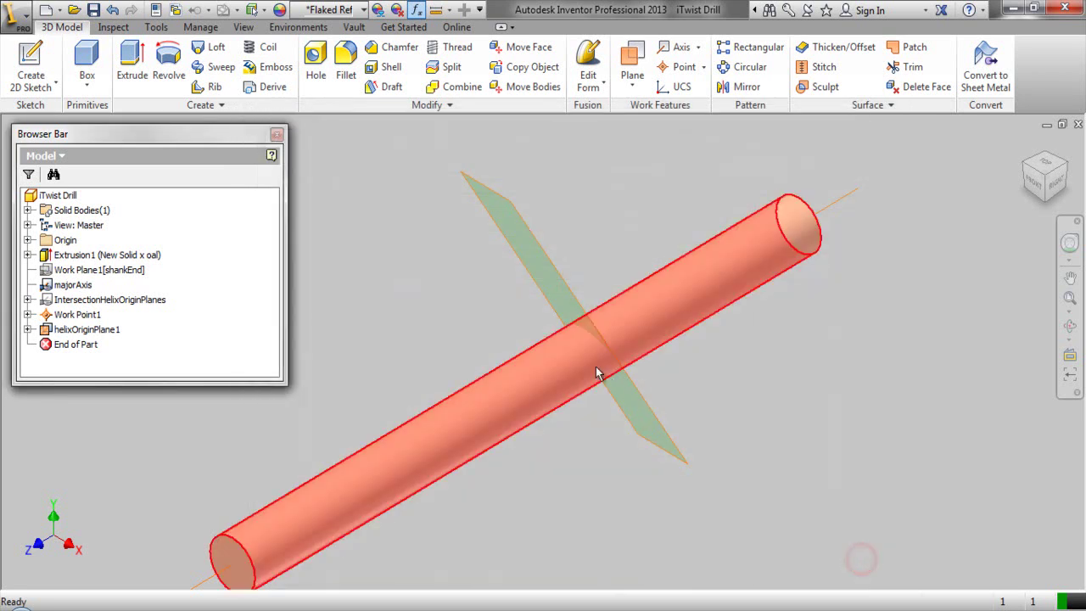
click(439, 277)
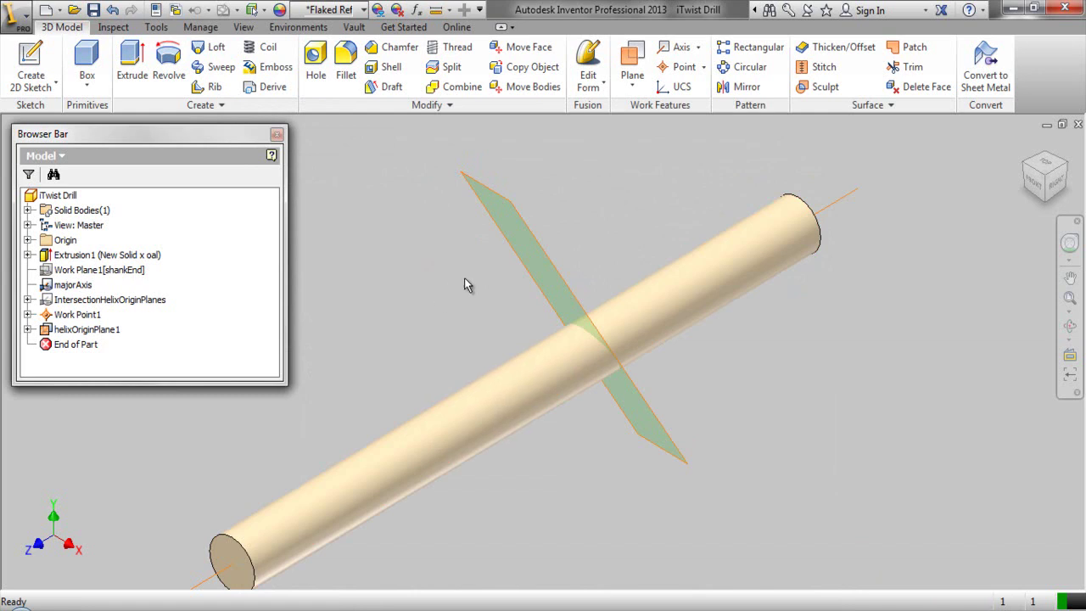
click(516, 251)
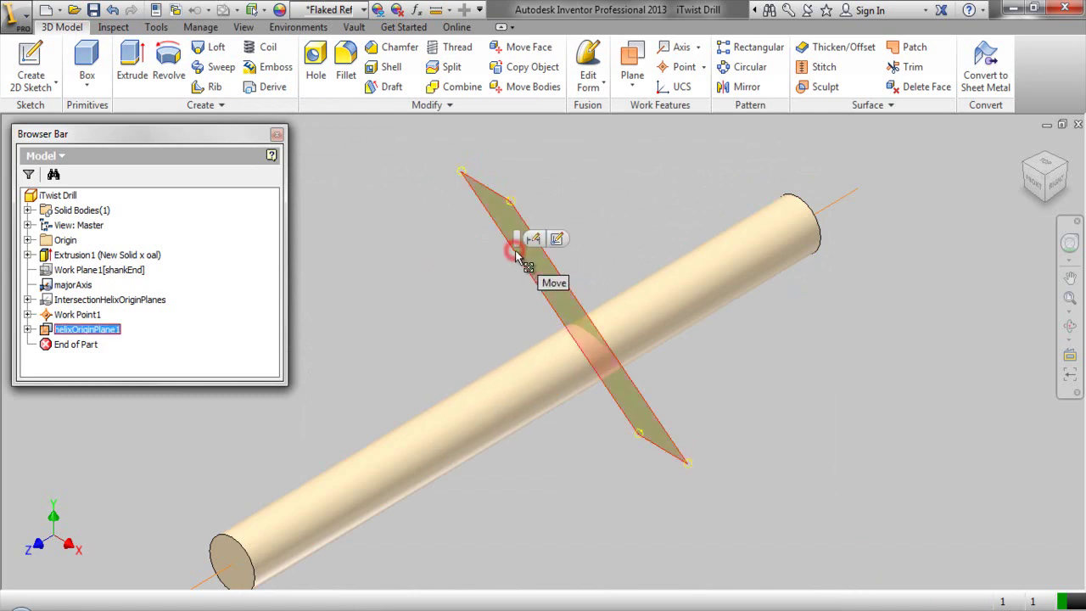
click(558, 239)
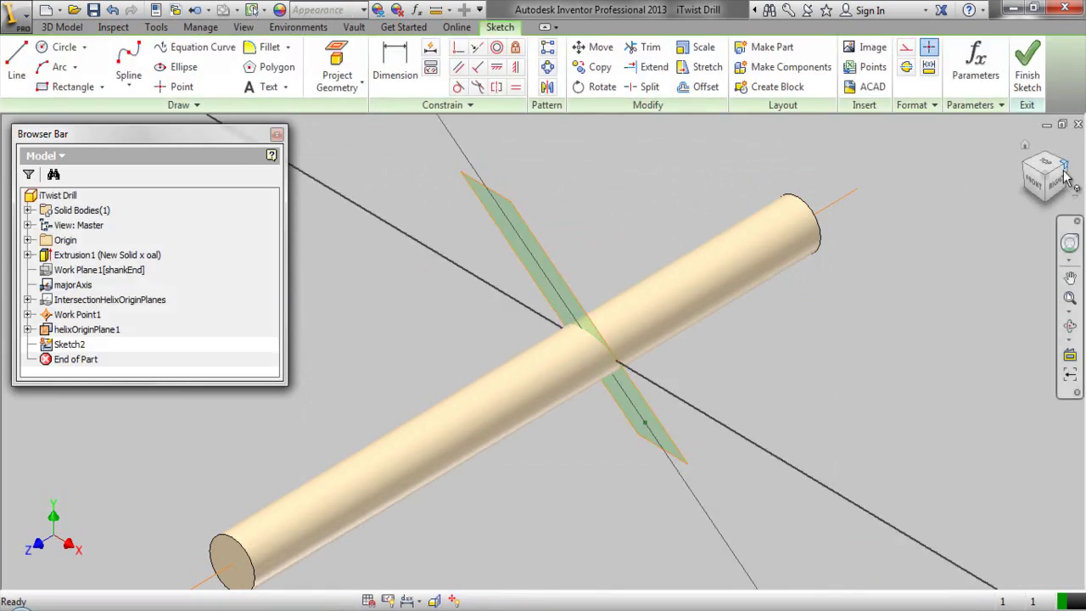
click(1070, 374)
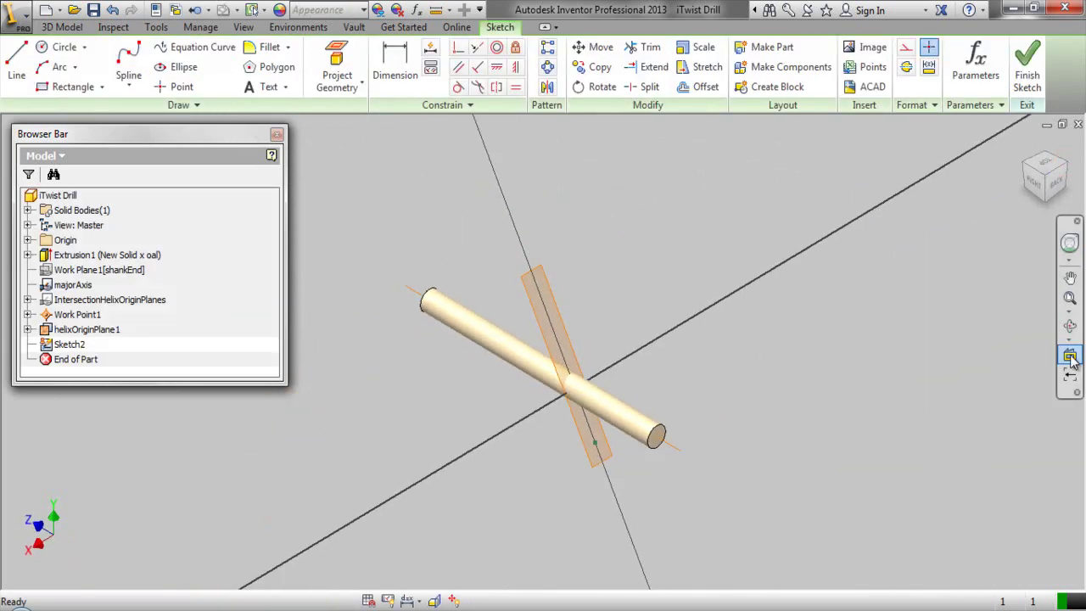
click(1070, 357)
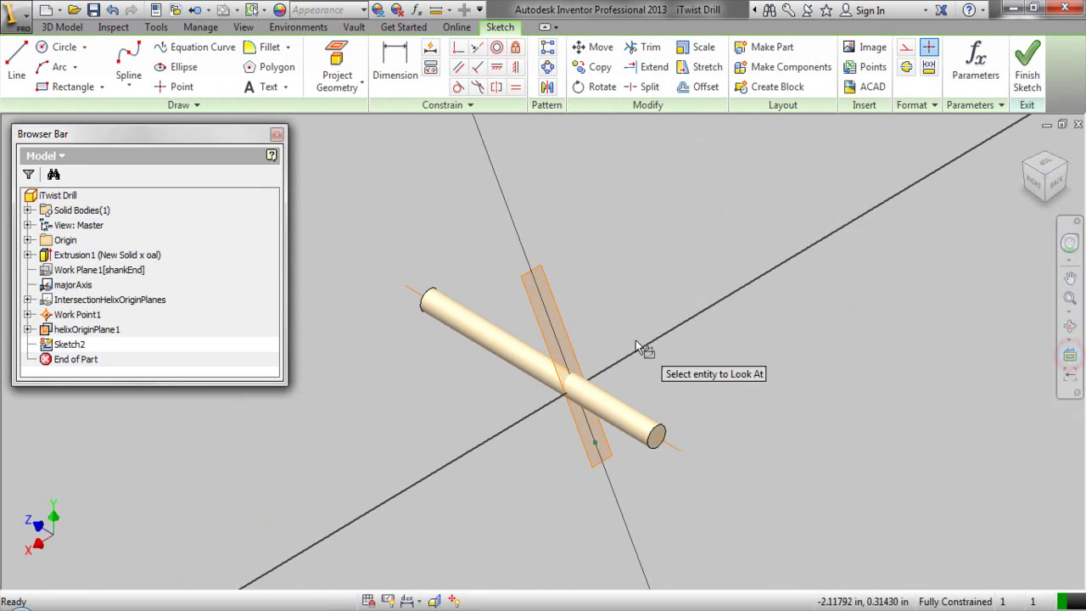
click(575, 345)
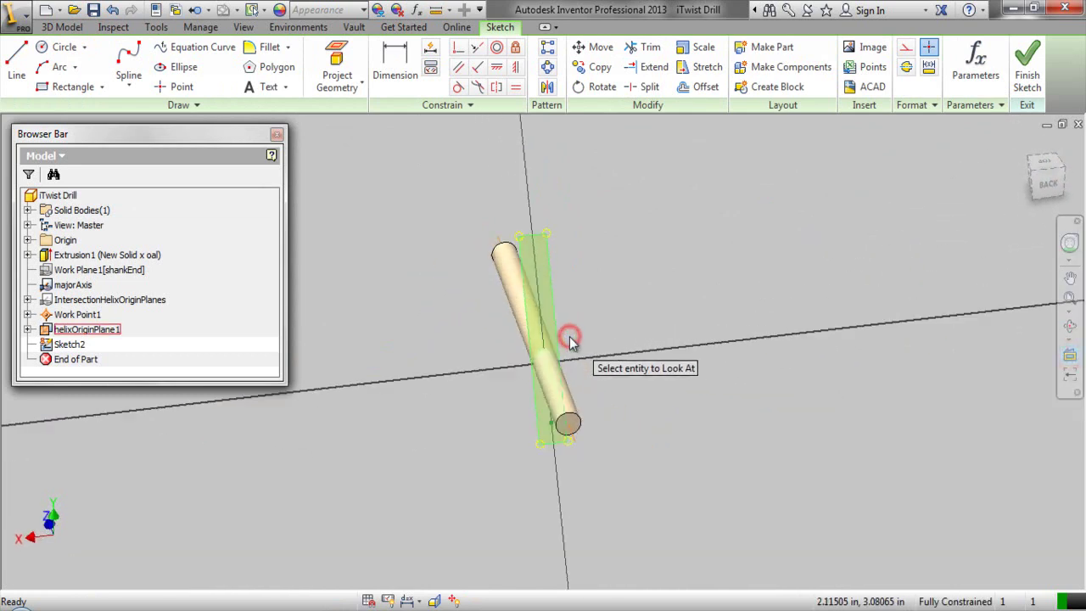
Slice the graphics at the sketch plane to expose the cylinder's cross-section
click(1070, 297)
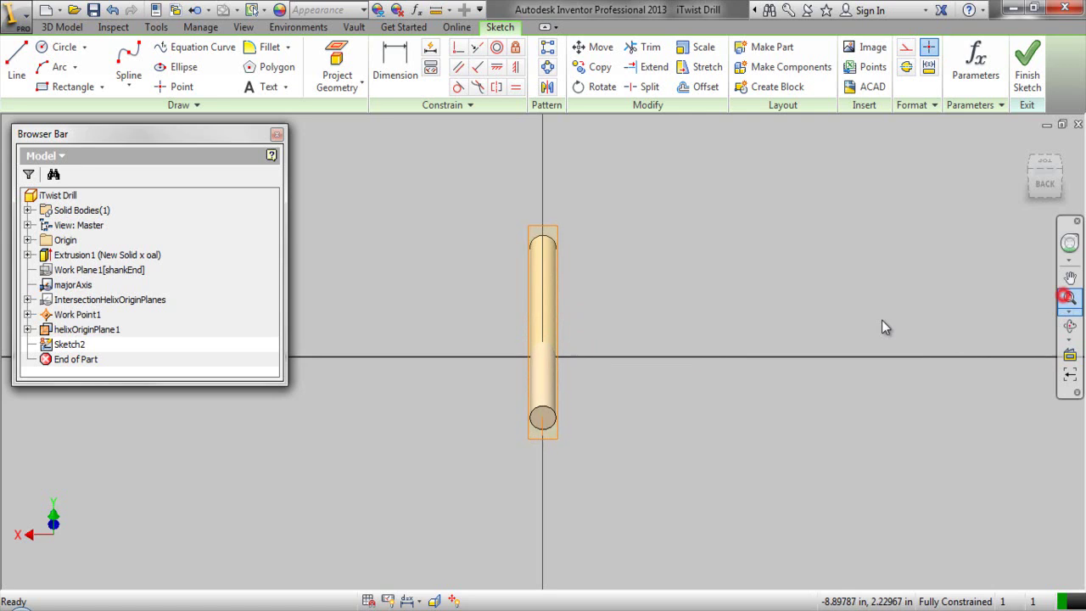
drag(882, 324, 555, 448)
scroll(543, 488, up, 3)
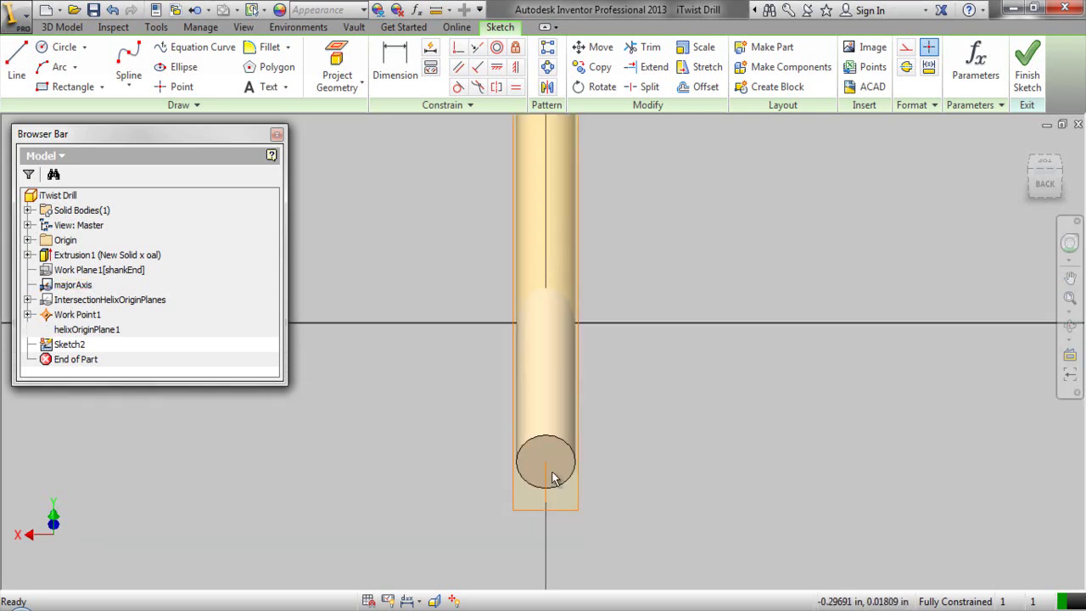
click(435, 600)
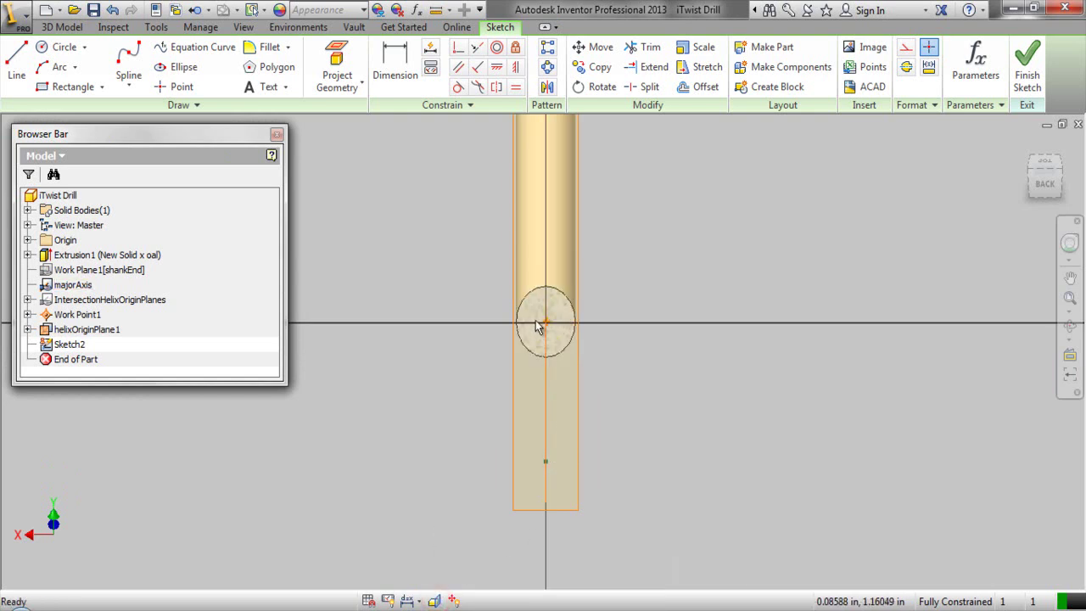
scroll(536, 327, up, 5)
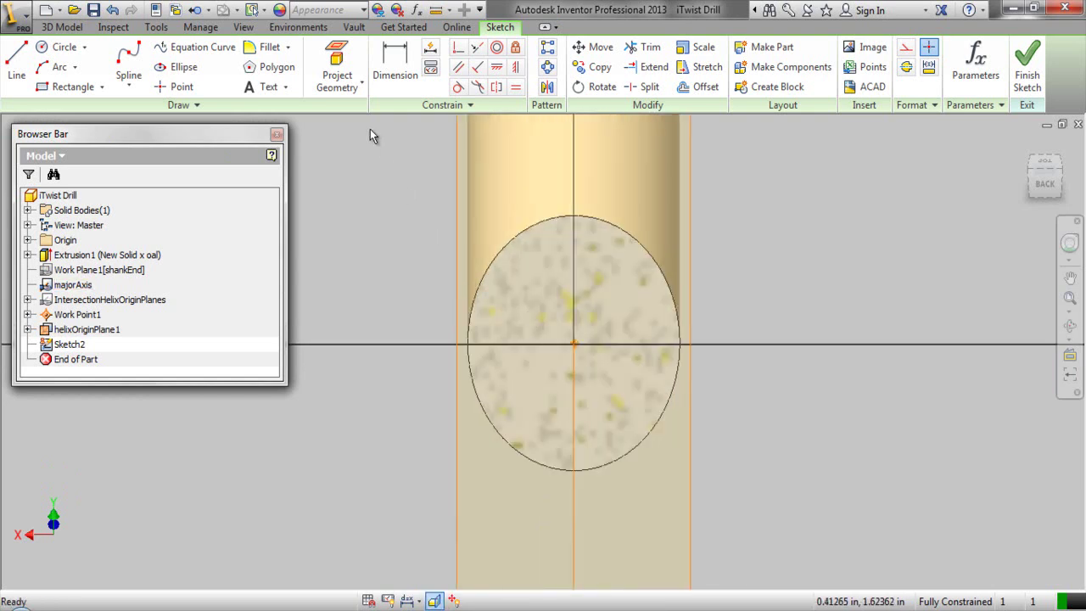
Project the IntersectionHelixOriginPlanes axis and Work Point1 into the sketch, and hide Work Point1
click(339, 76)
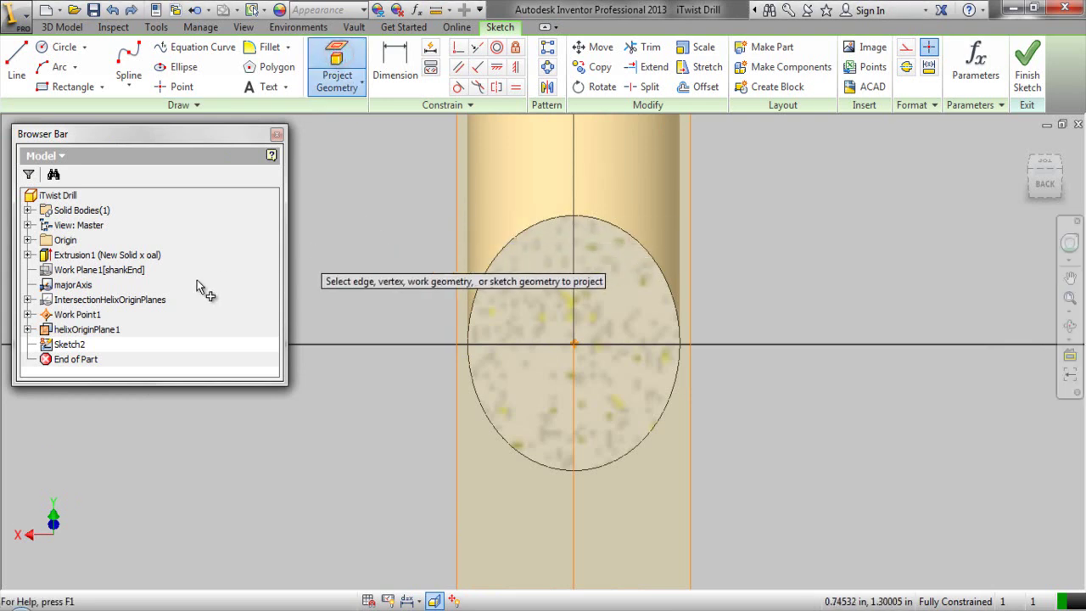
click(132, 300)
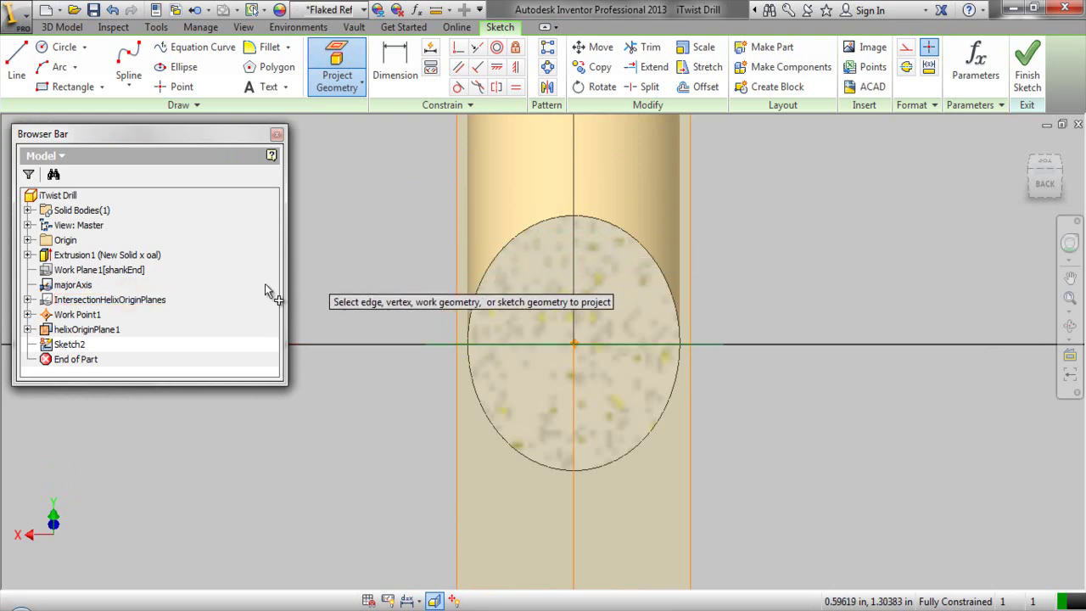
click(76, 314)
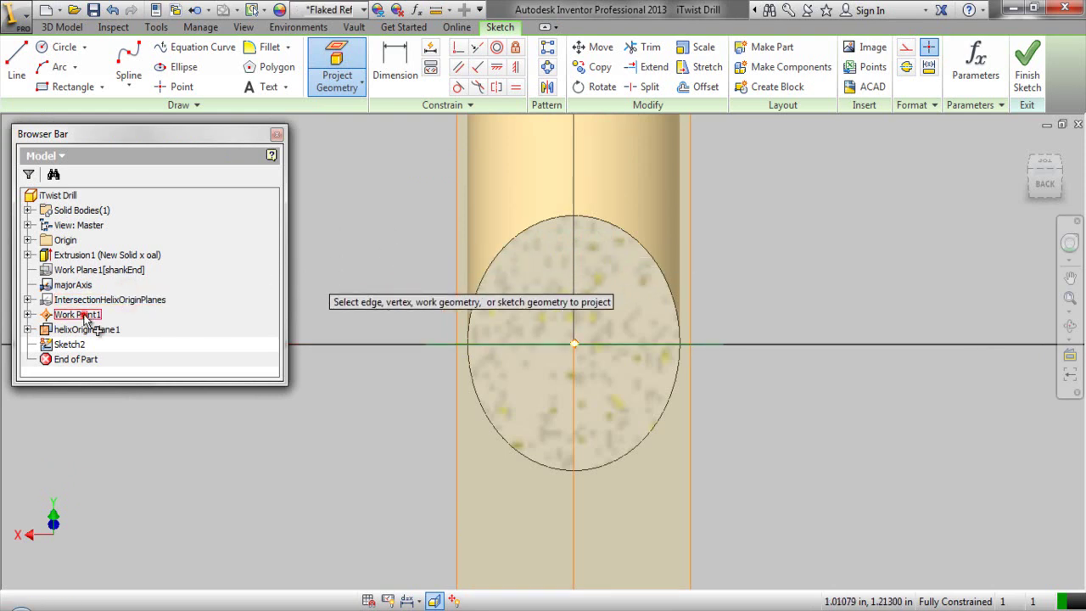
right_click(391, 235)
click(437, 237)
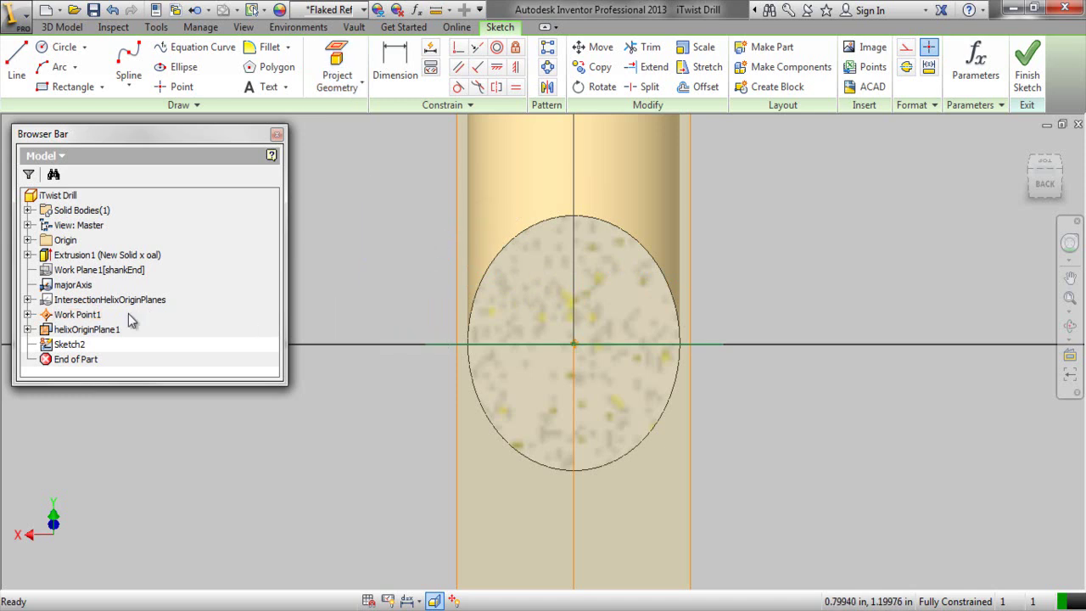
right_click(76, 314)
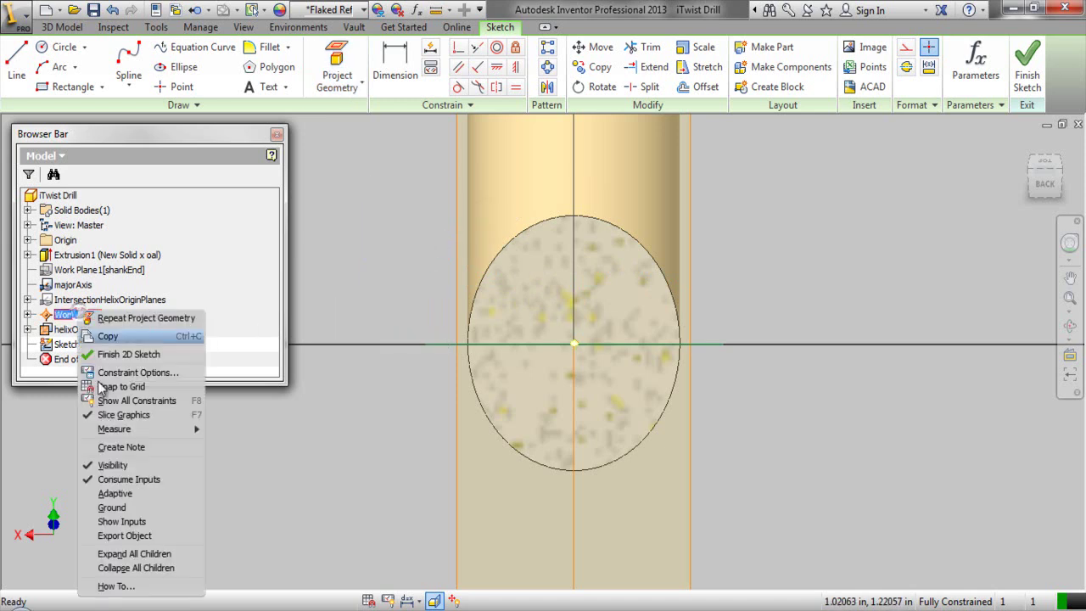
click(112, 465)
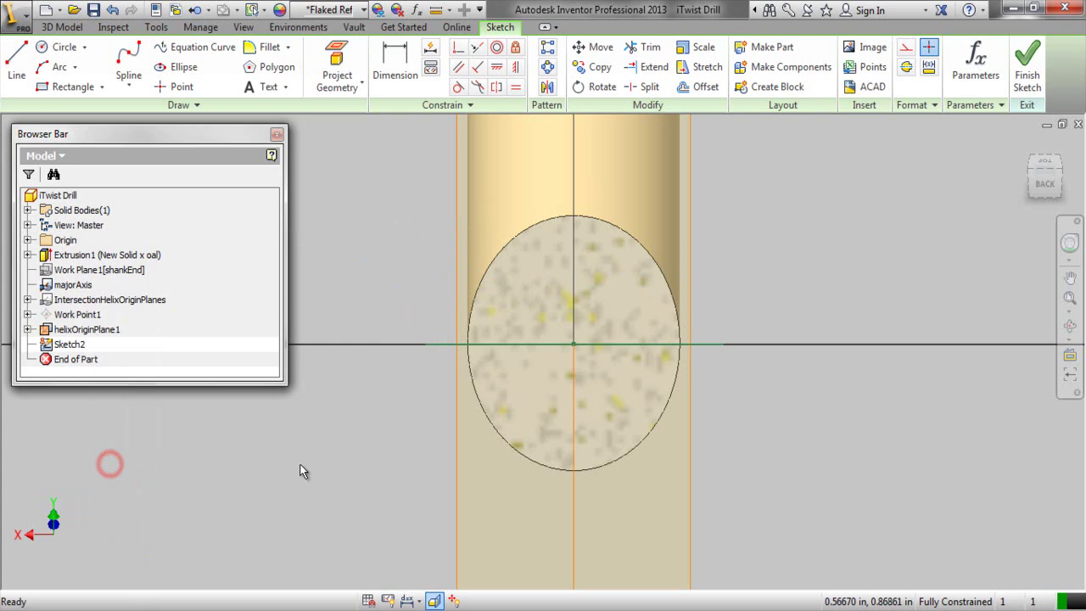
Sketch a circle about 0.276 in in diameter, centred on the projected axis near the cylinder's right edge
right_click(393, 212)
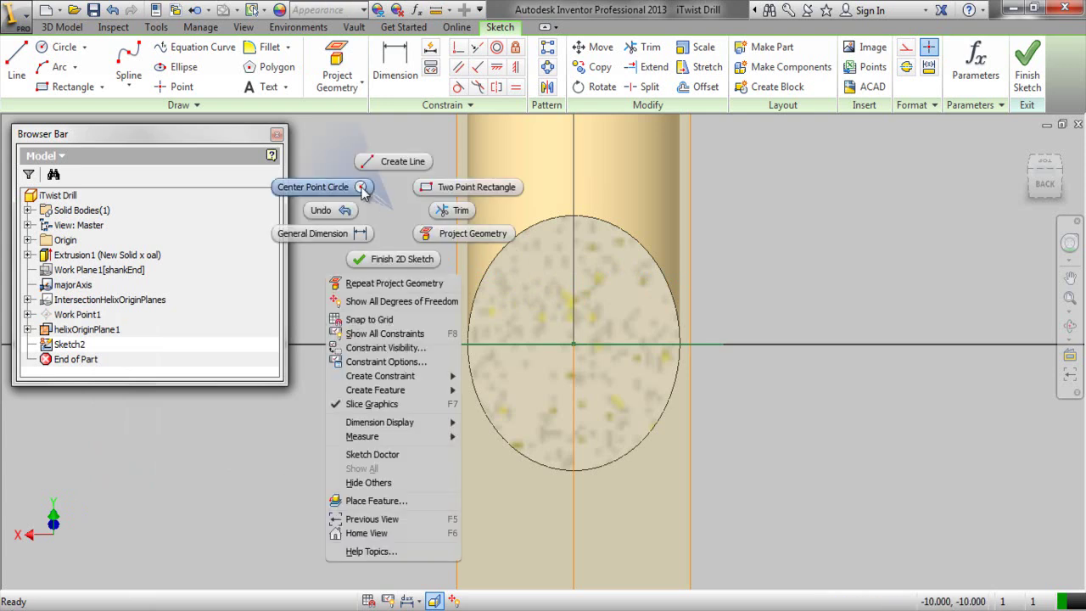
click(363, 188)
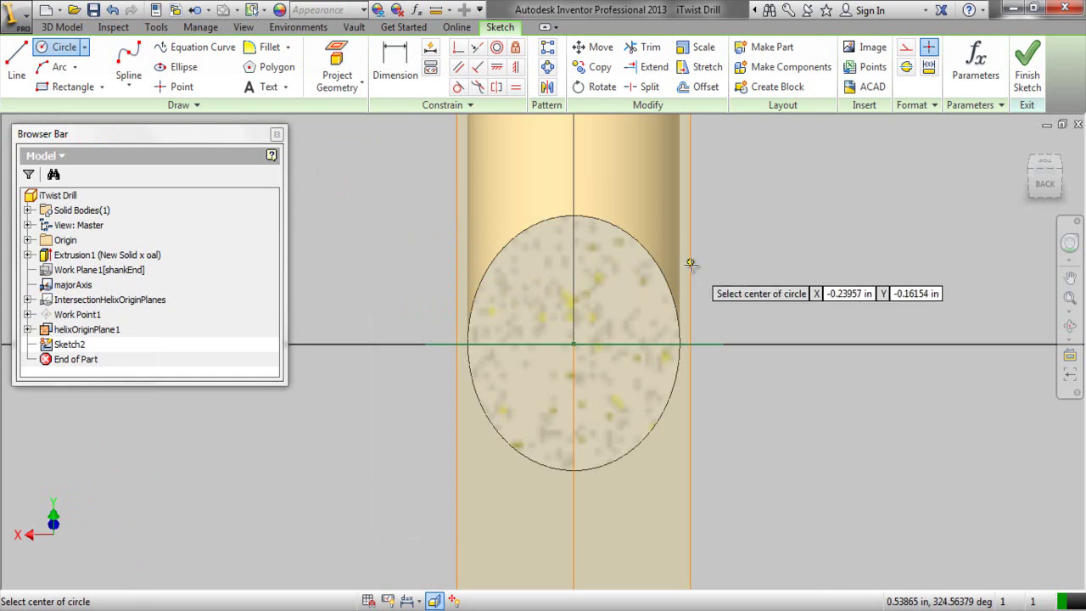
click(661, 343)
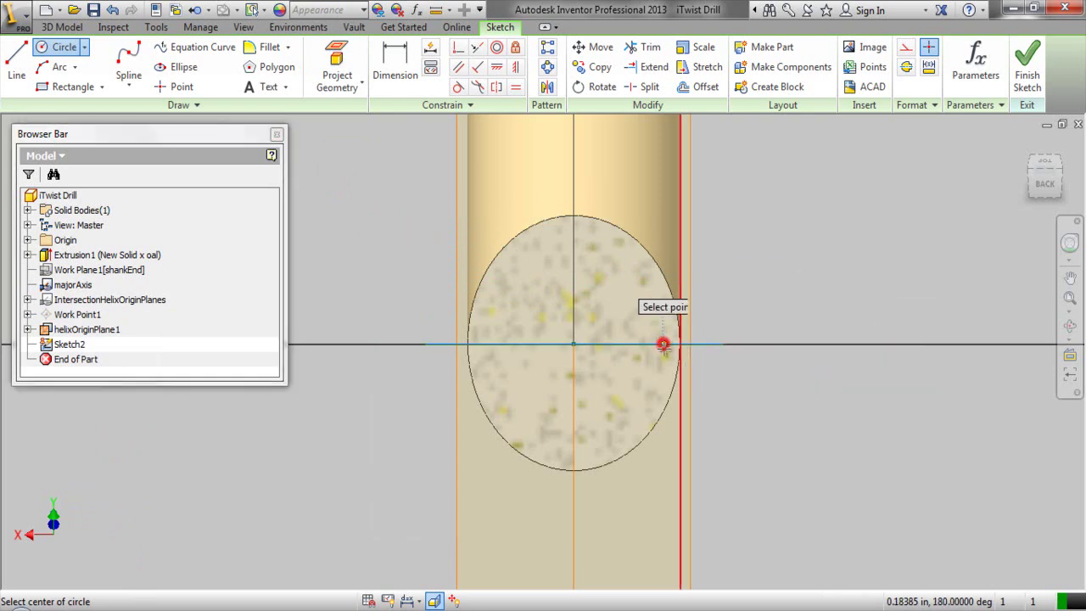
click(684, 409)
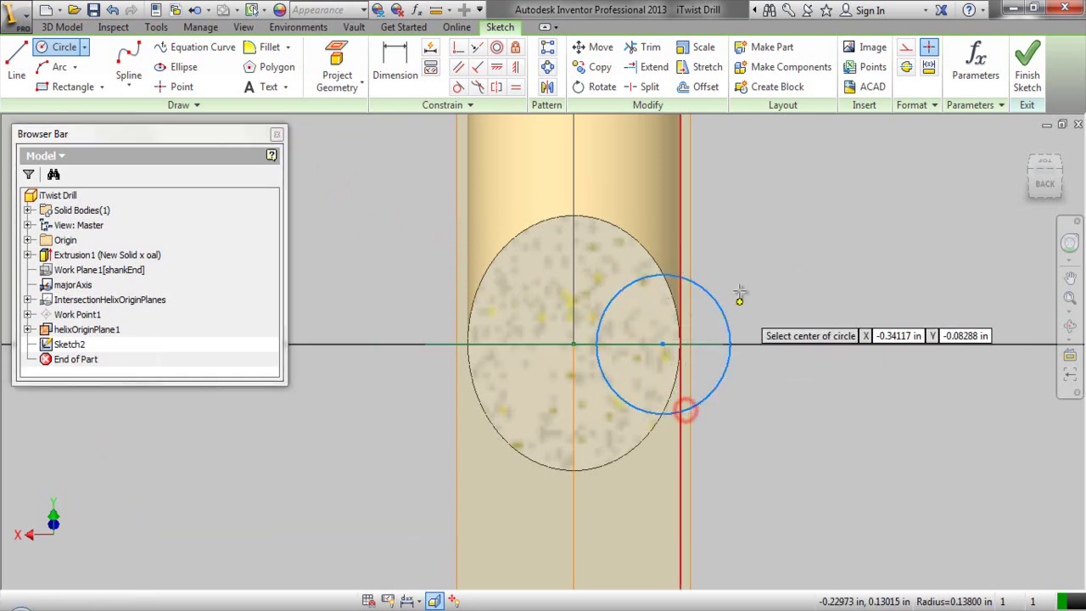
Dimension the circle's diameter with the diaCutter parameter
right_click(739, 245)
click(703, 261)
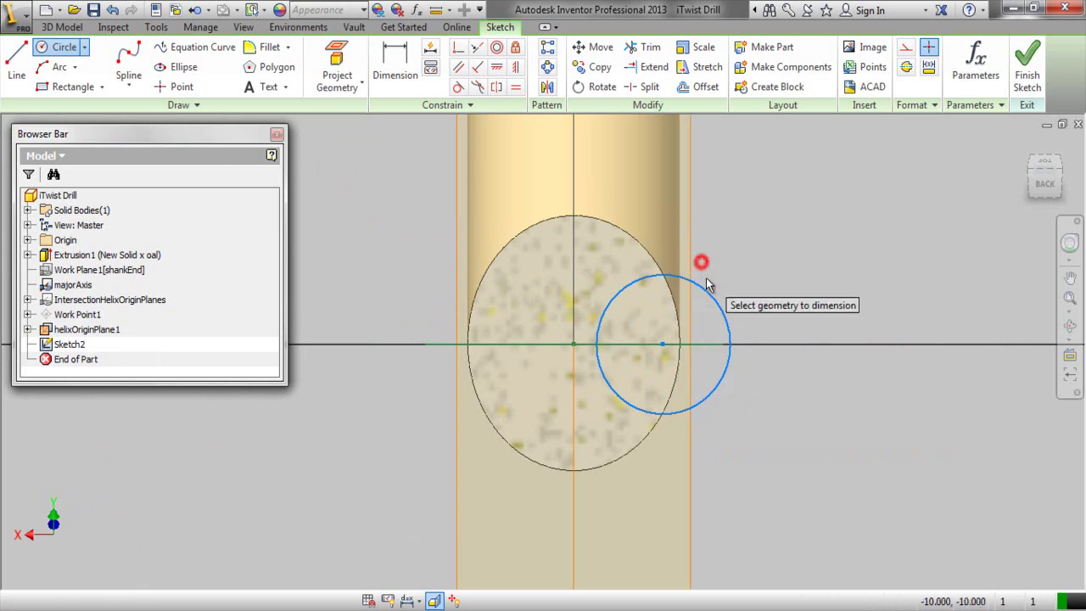
click(707, 292)
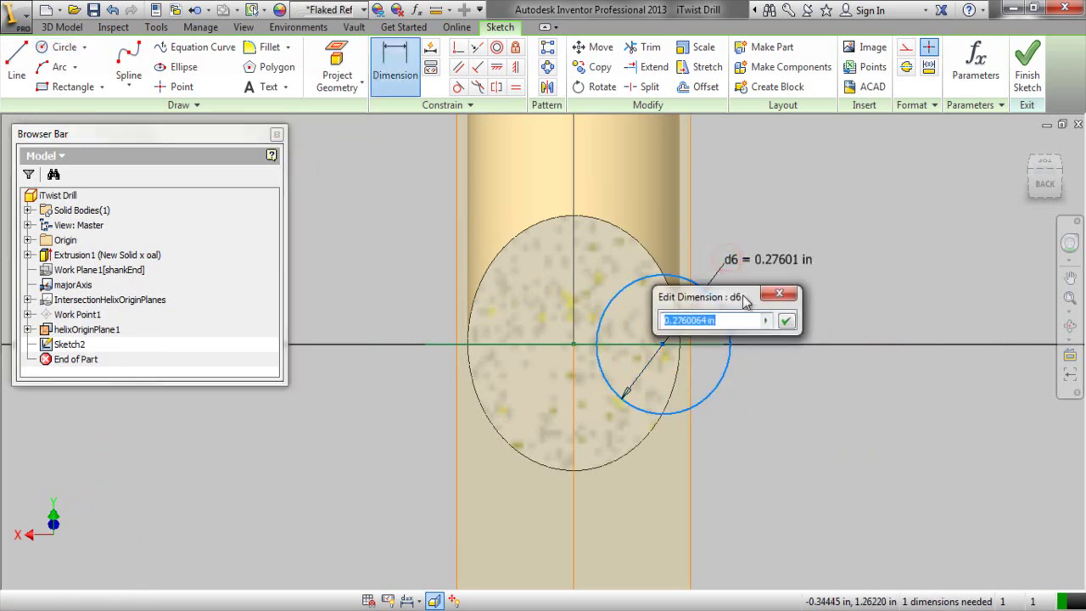
click(765, 320)
click(790, 378)
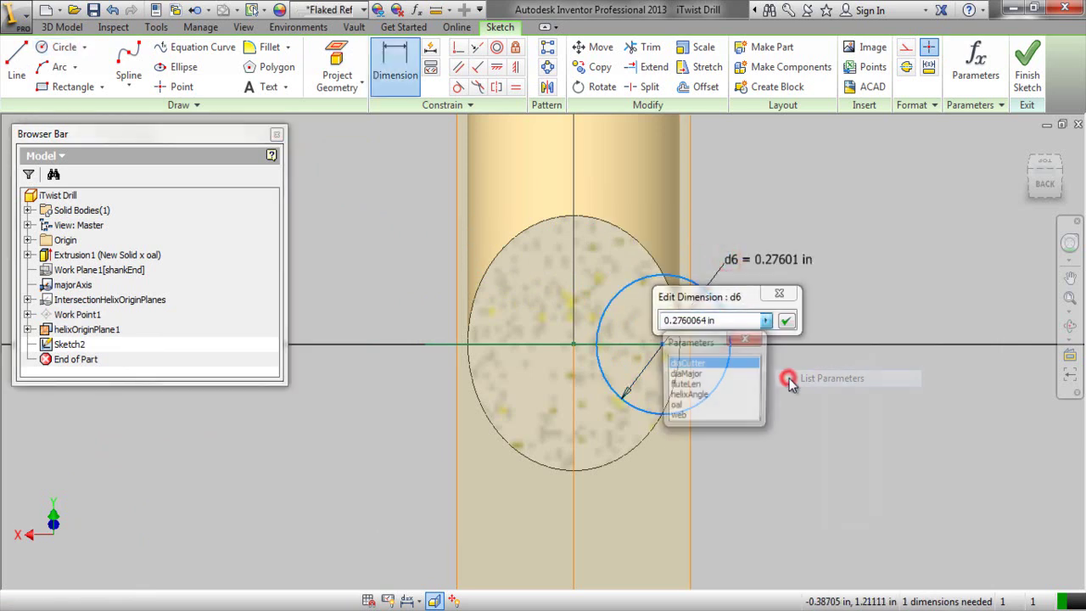
click(703, 365)
click(786, 320)
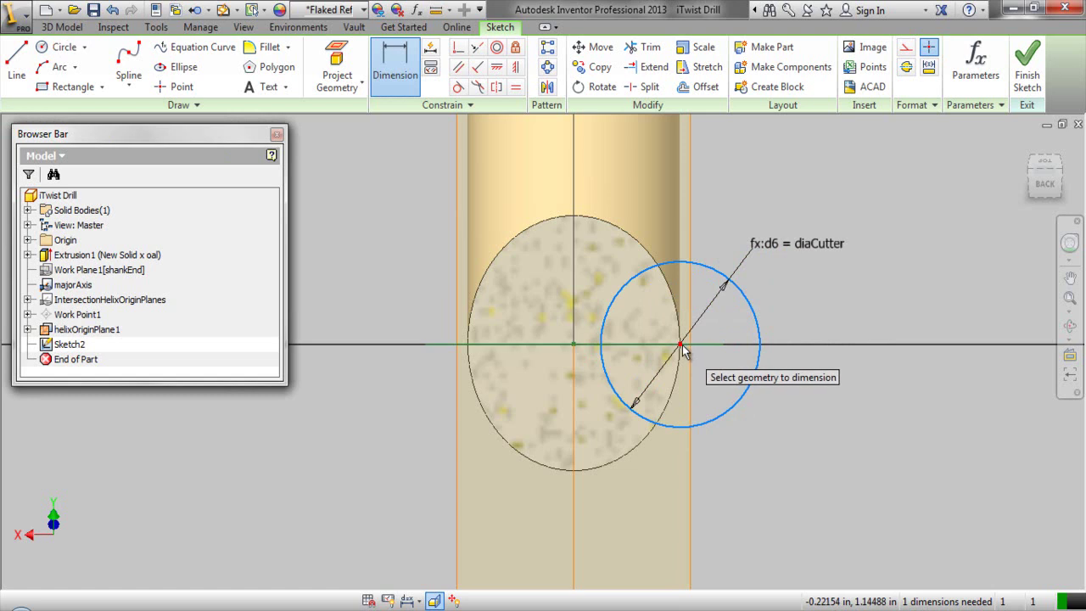
Dimension the horizontal distance between the circle's centre and the projected work point as diaMajor/2
click(573, 346)
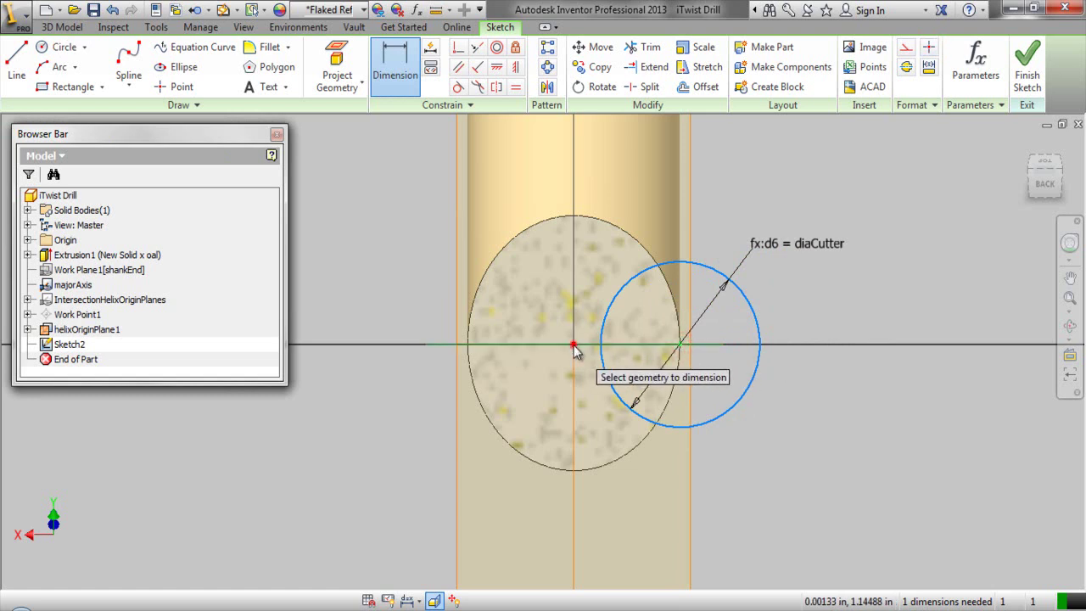
click(608, 193)
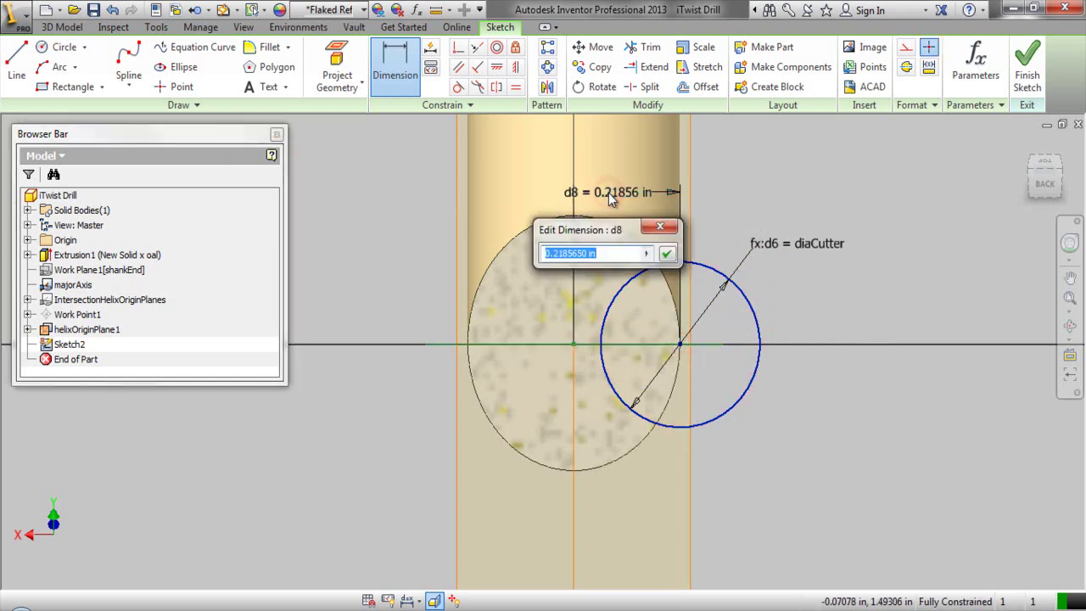
click(646, 253)
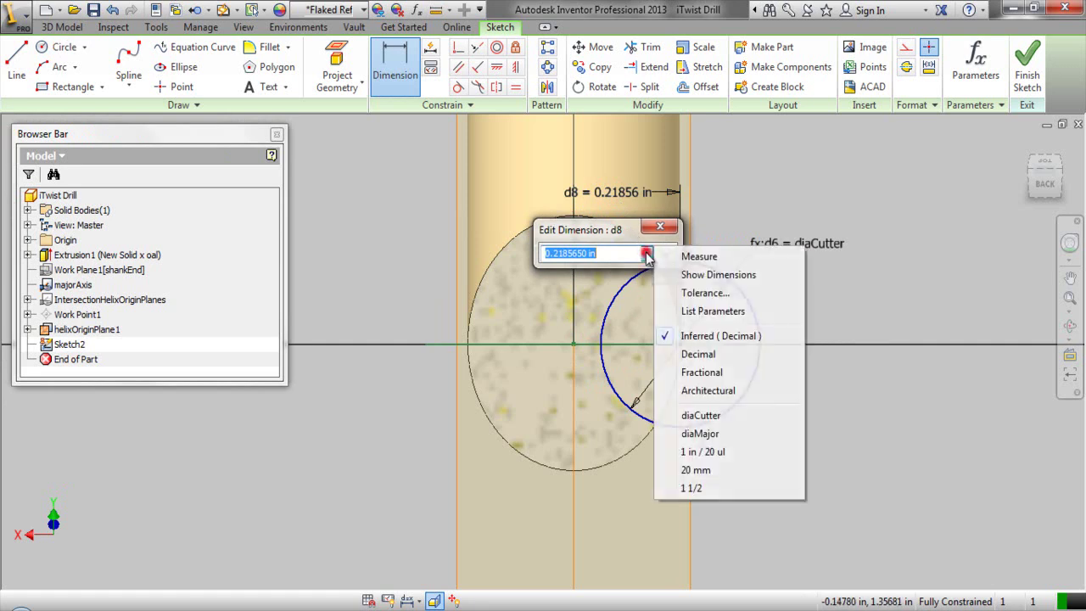
click(686, 311)
click(594, 308)
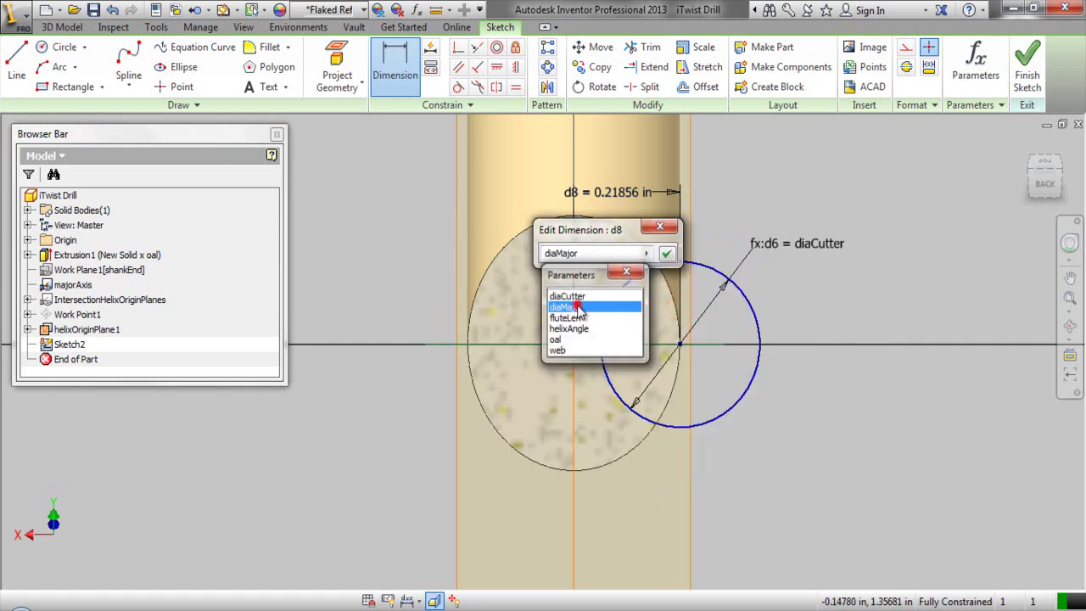
text(/2)
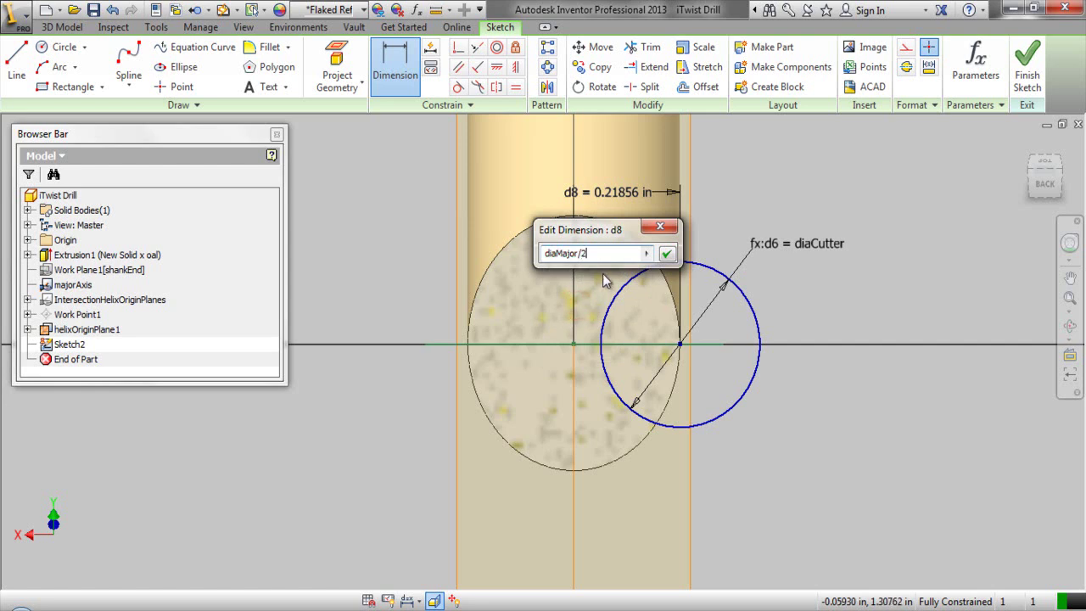
click(667, 255)
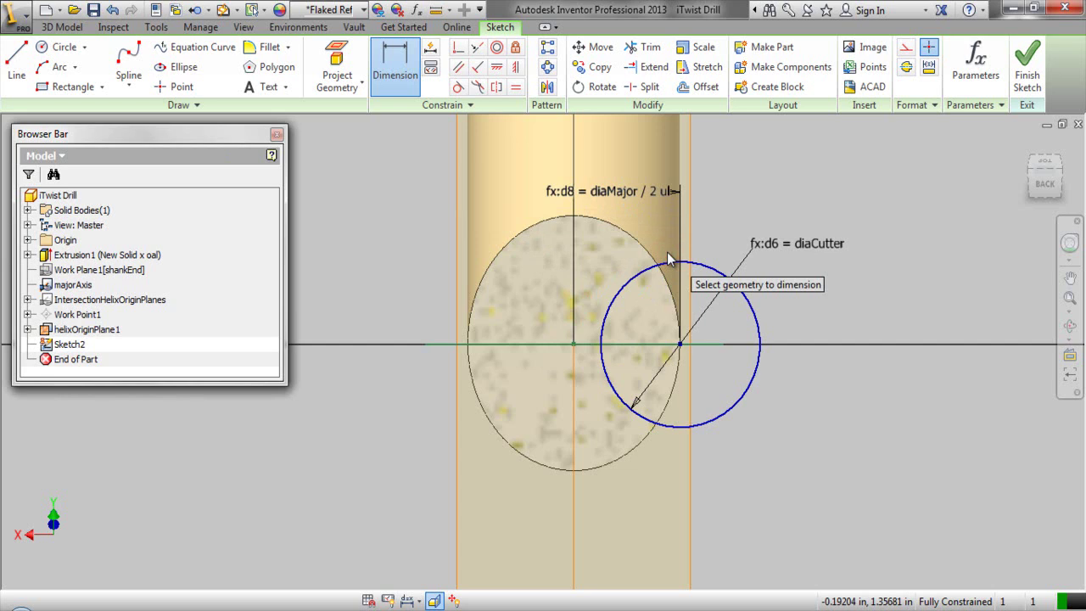
right_click(759, 186)
click(826, 186)
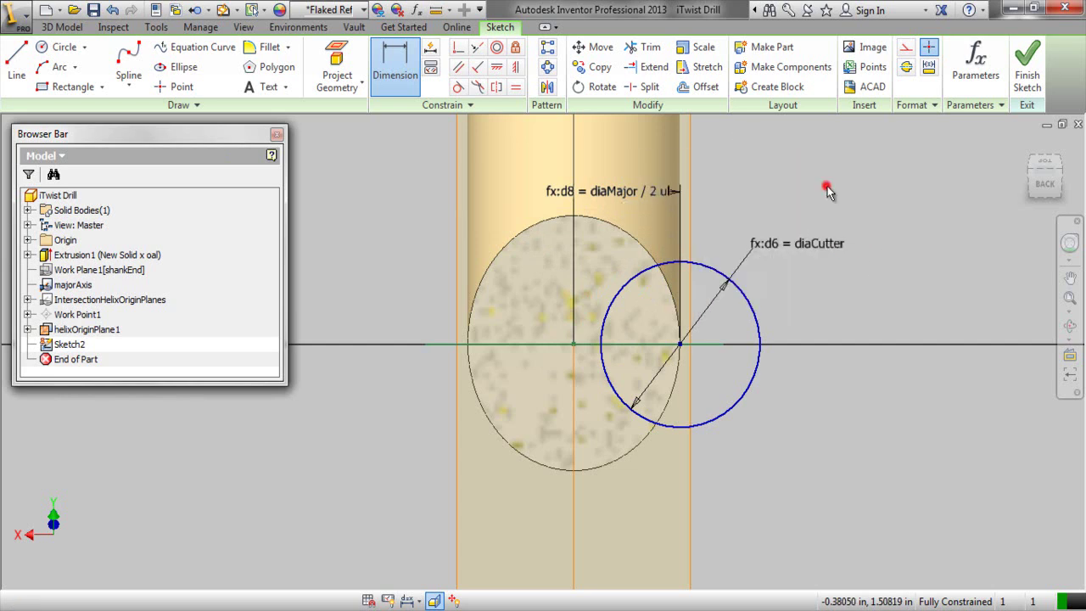
Finish the 2D sketch containing the cutter circle
right_click(804, 214)
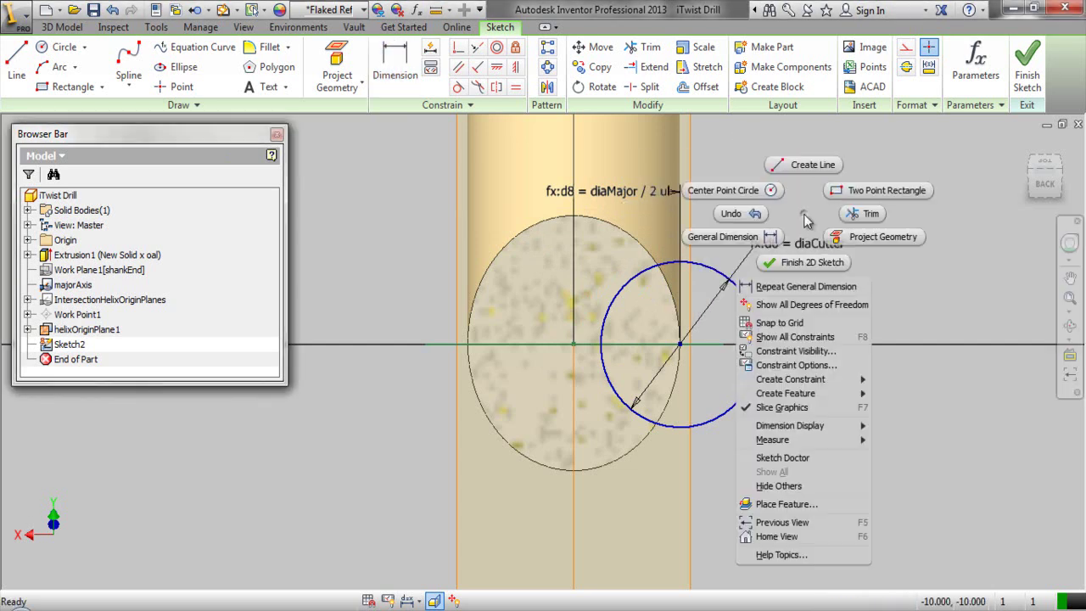
click(802, 263)
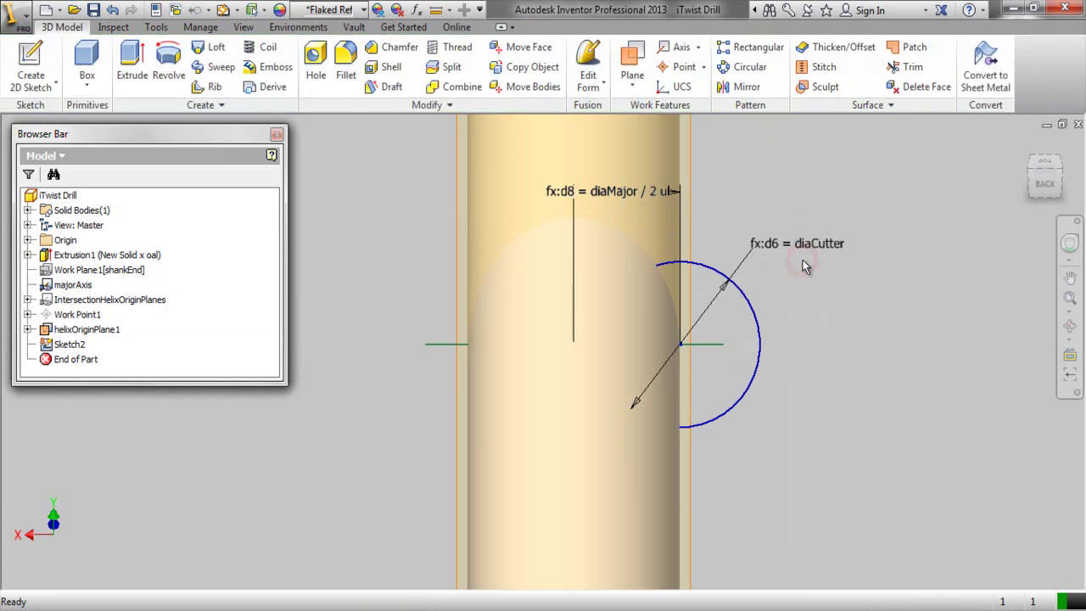
click(1070, 243)
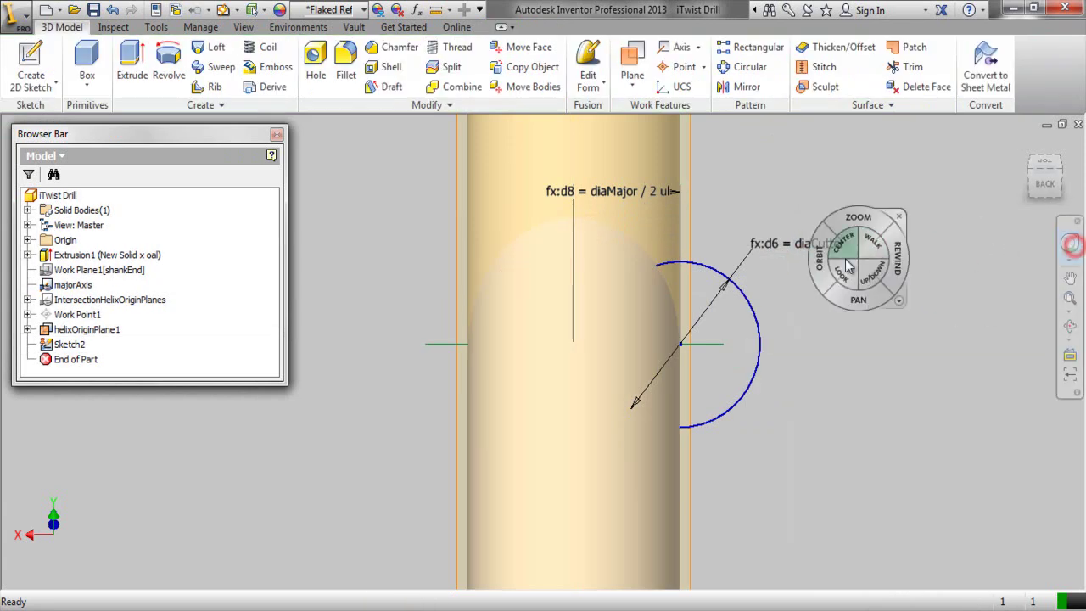
Rename the cutter circle's sketch as diaCutter 1
drag(906, 263, 738, 234)
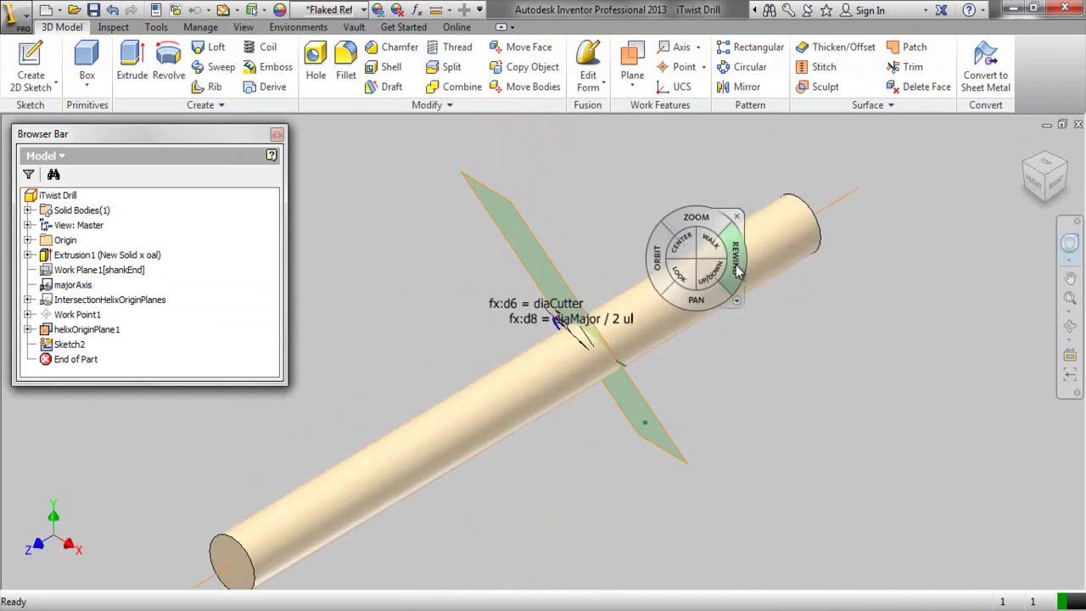
click(737, 218)
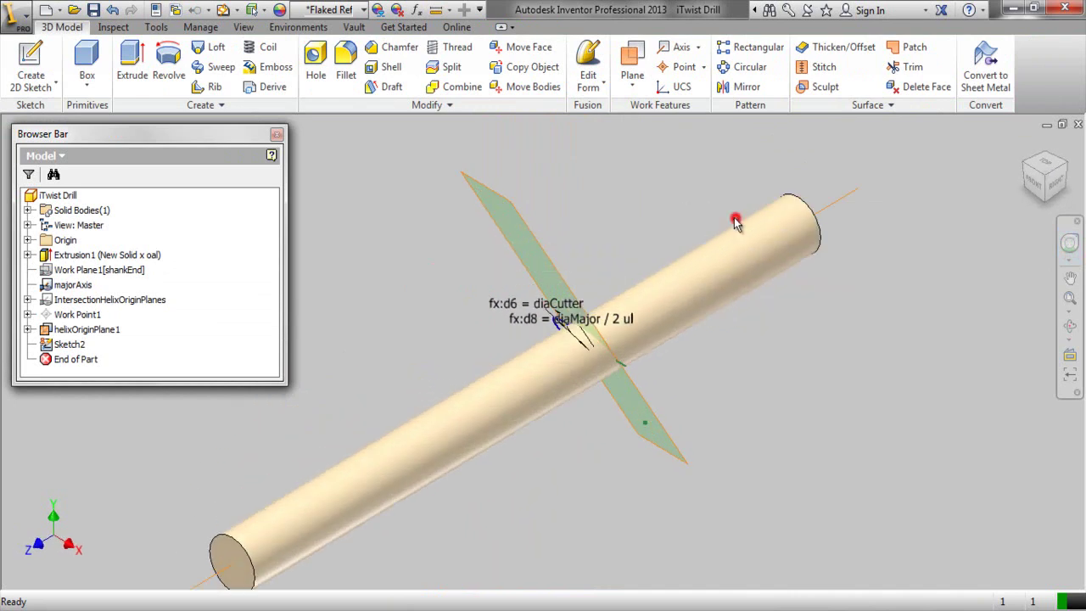
click(75, 345)
click(76, 344)
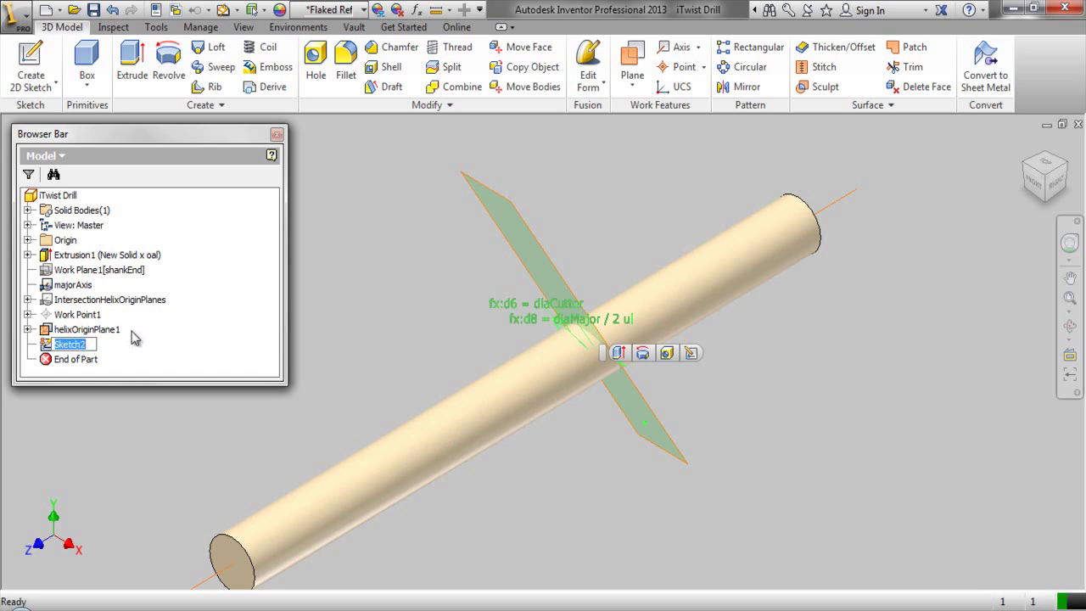
text(diaCutter 1)
key(Return)
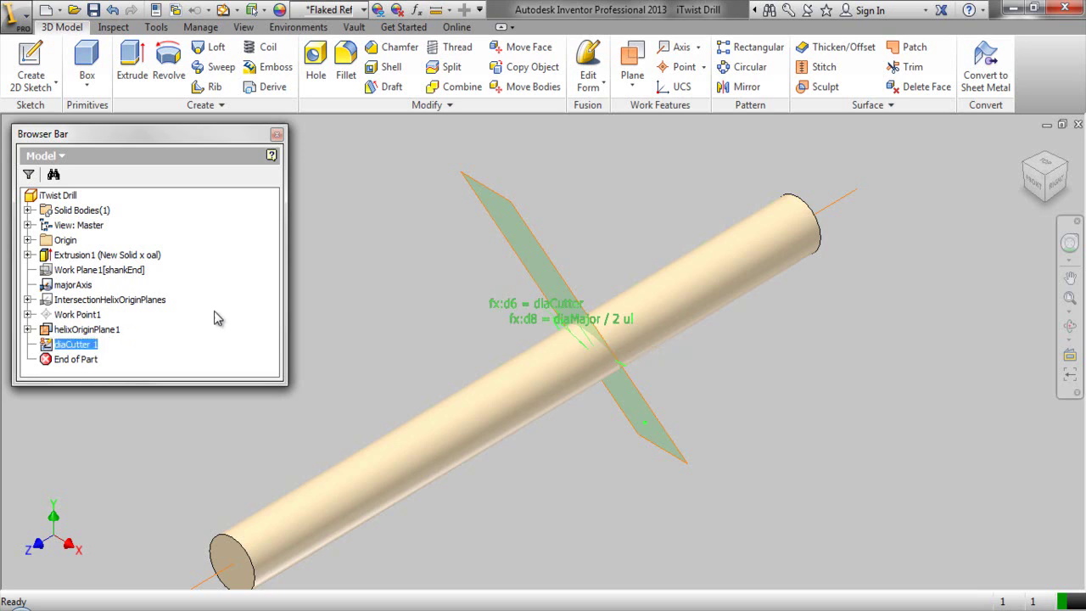
click(393, 296)
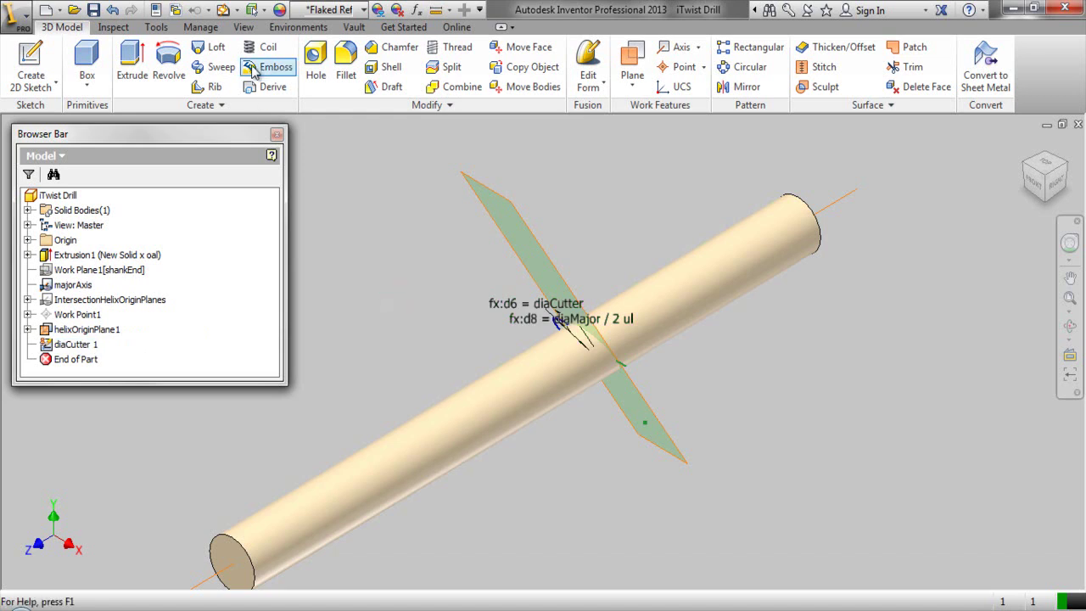
Save the part and hide the helixOriginPlane1 work plane
click(94, 11)
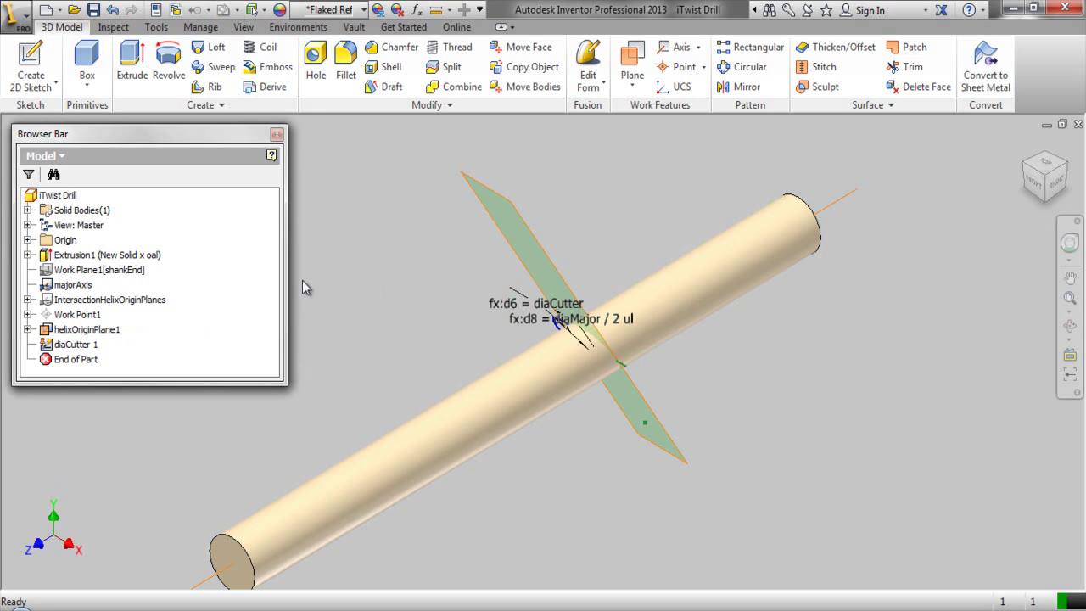
right_click(95, 330)
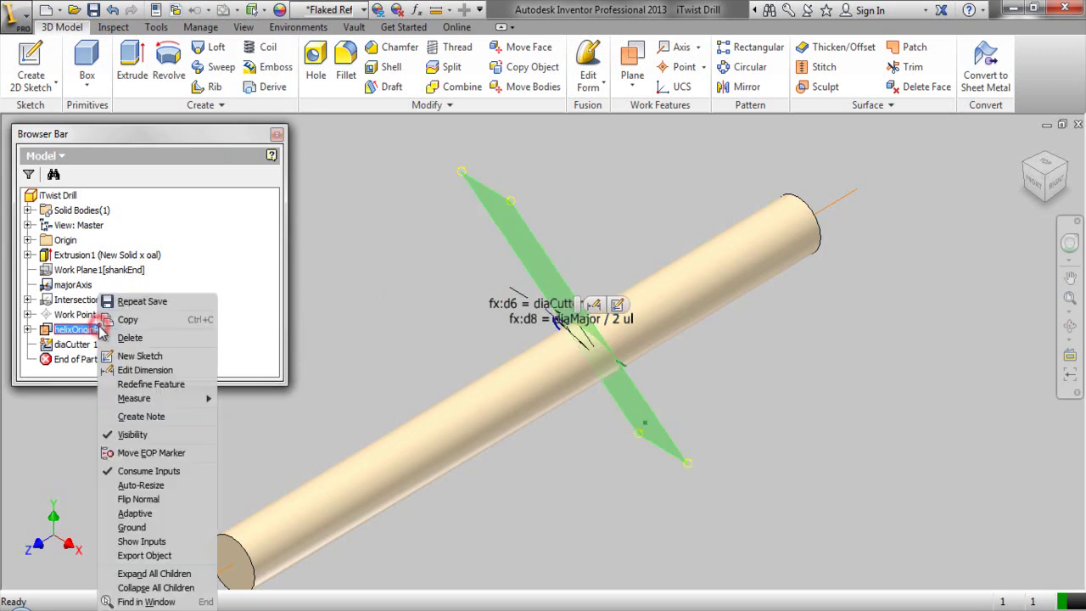
click(115, 434)
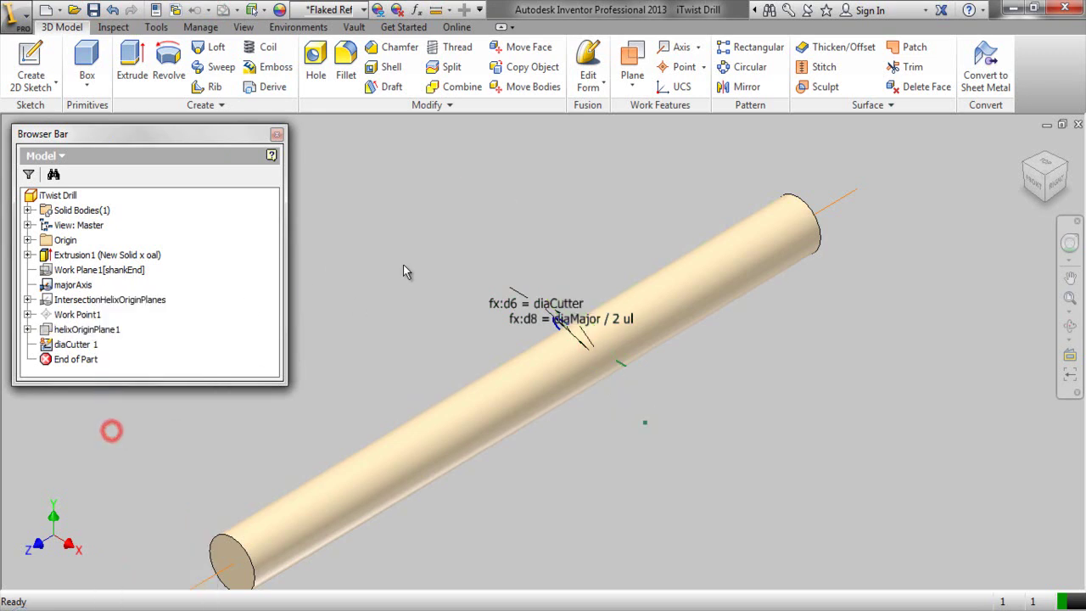
Add a numeric user parameter named helixPitch with inches as its unit
click(417, 10)
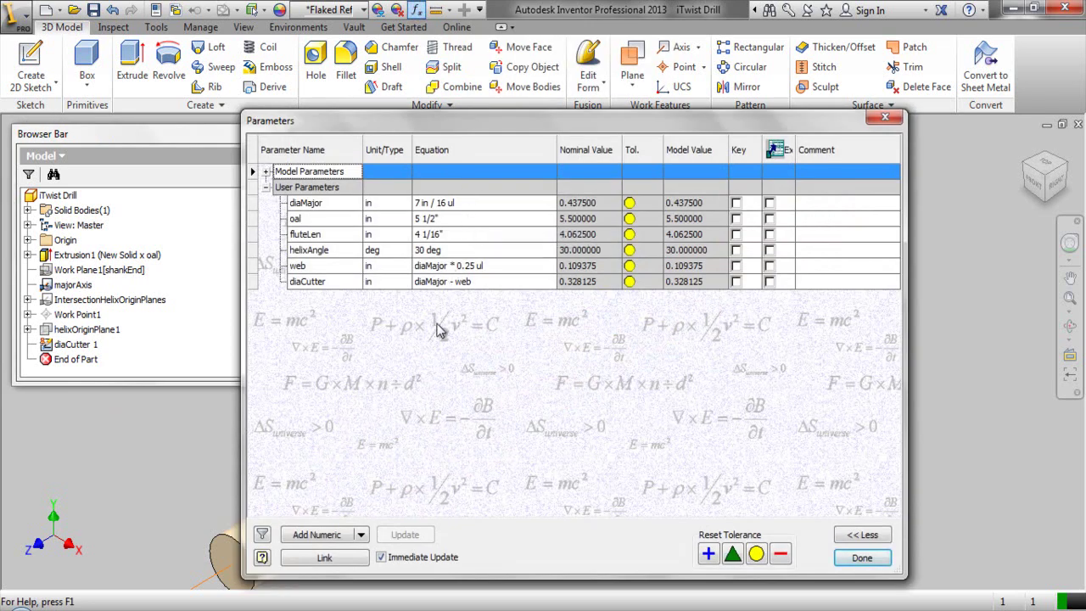
click(348, 535)
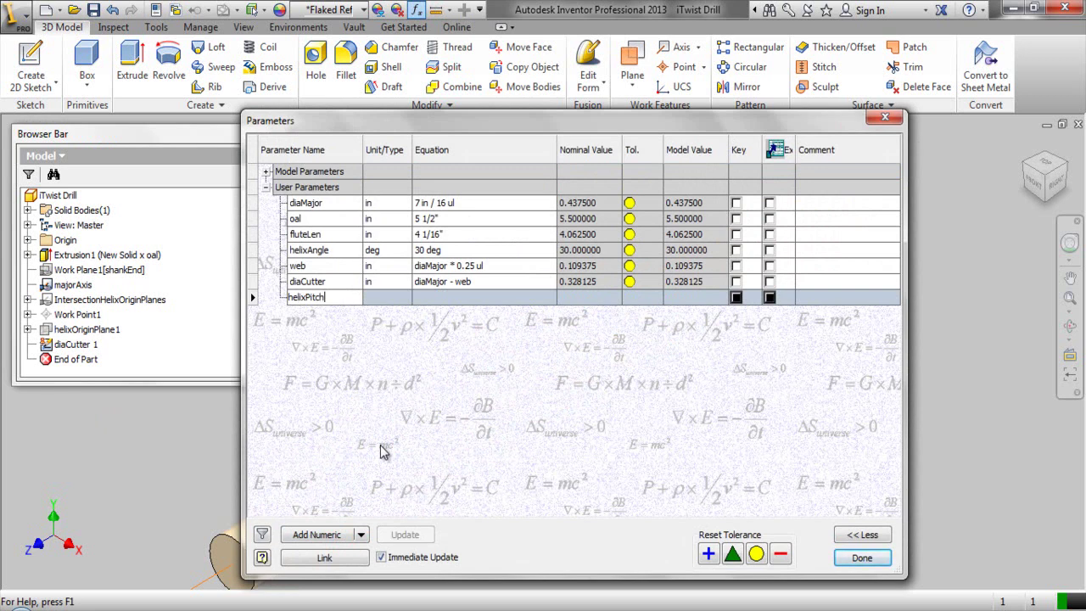
key(Tab)
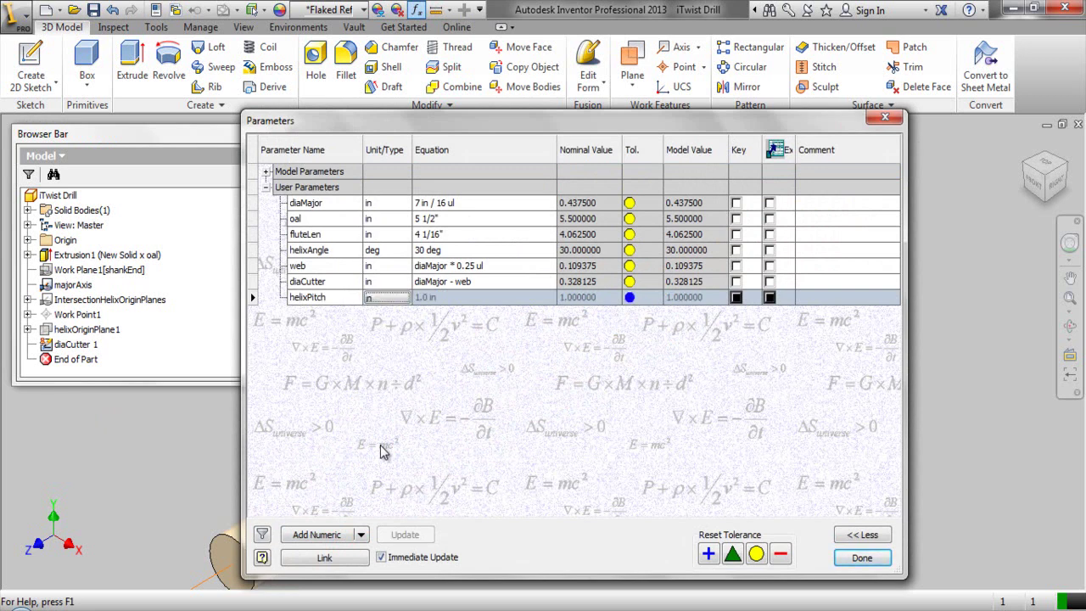
key(Tab)
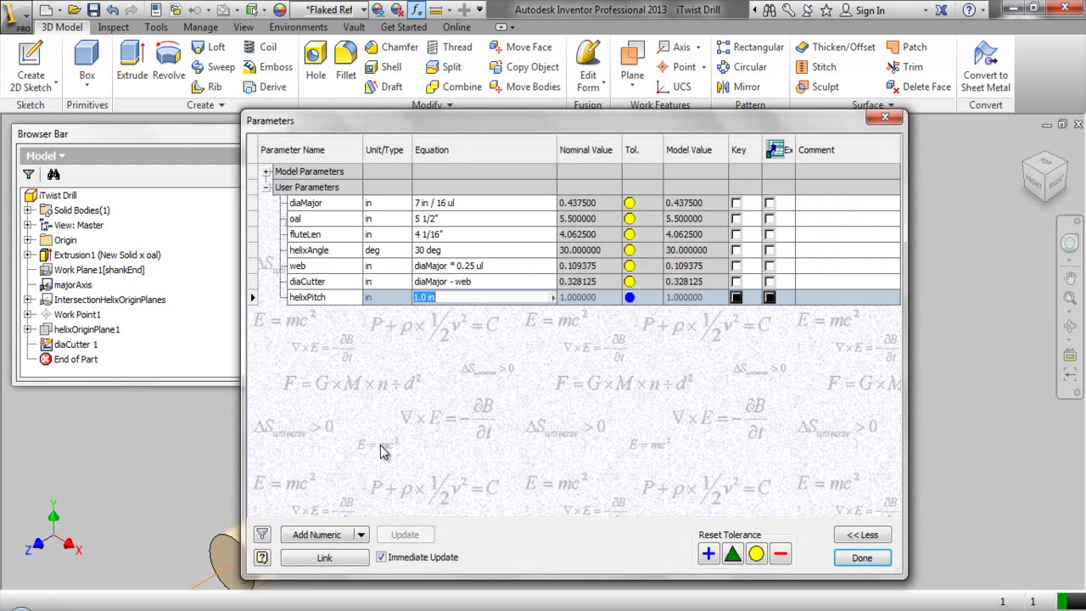
Set the helixPitch equation to (PI * diaMajor) / tan(helixAngle)
text((PI *)
right_click(437, 297)
click(476, 344)
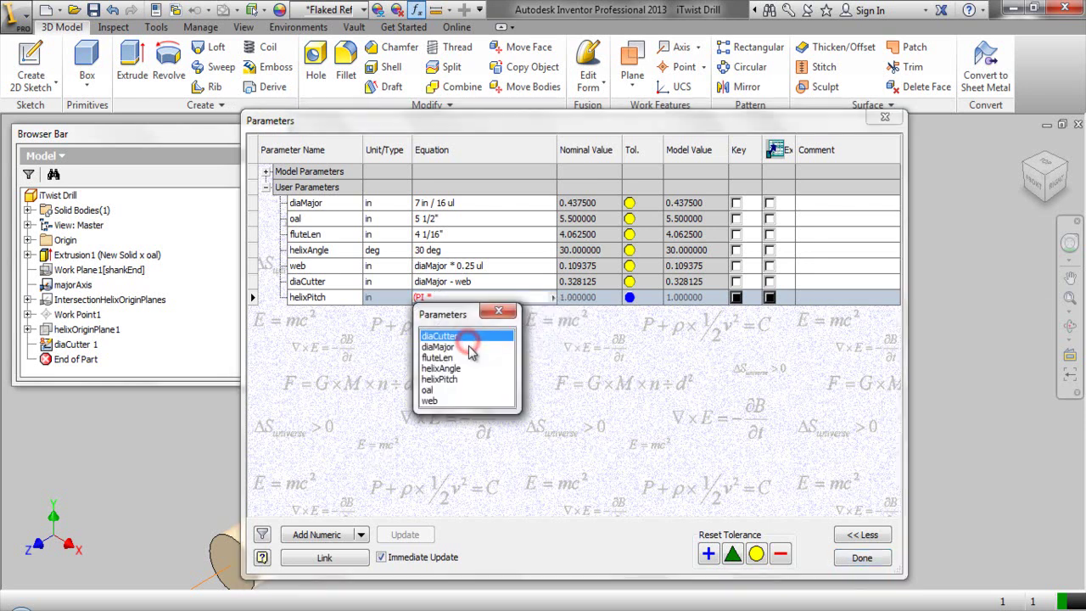
double_click(447, 350)
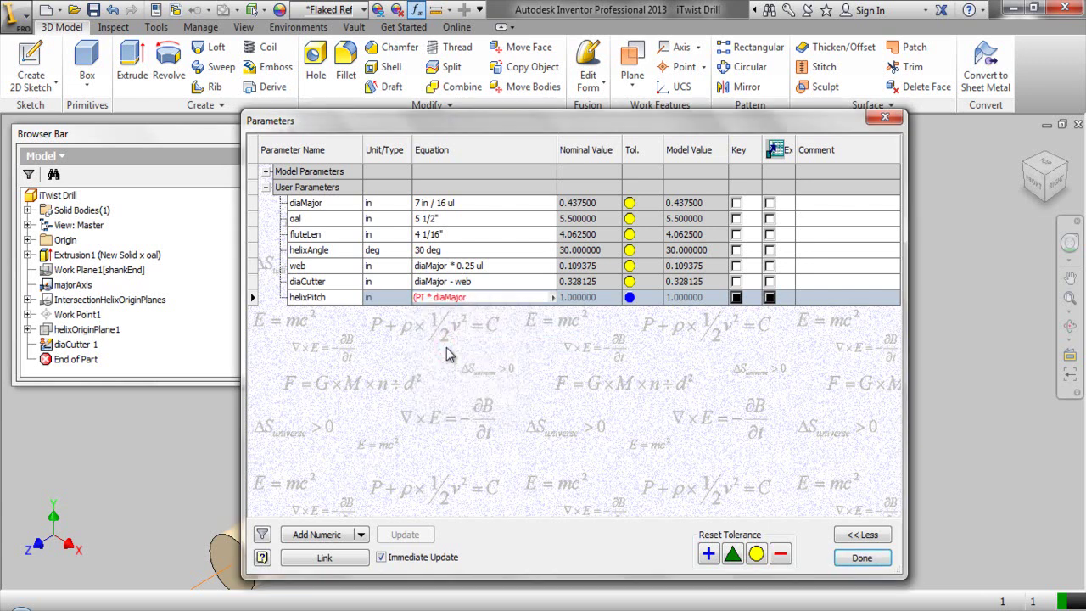
text() / tan)
right_click(506, 297)
click(530, 342)
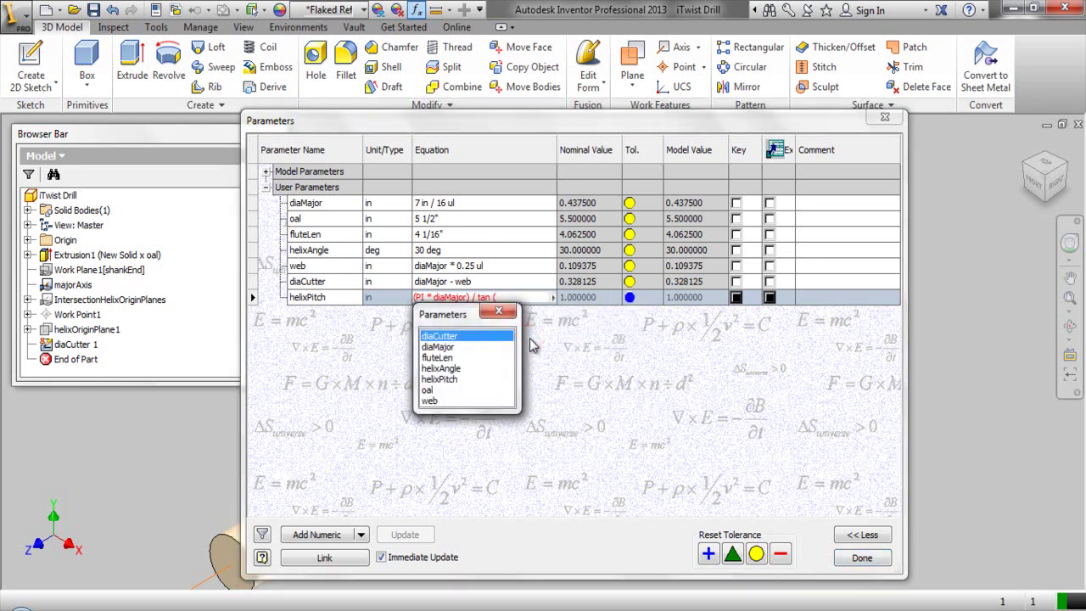
double_click(443, 368)
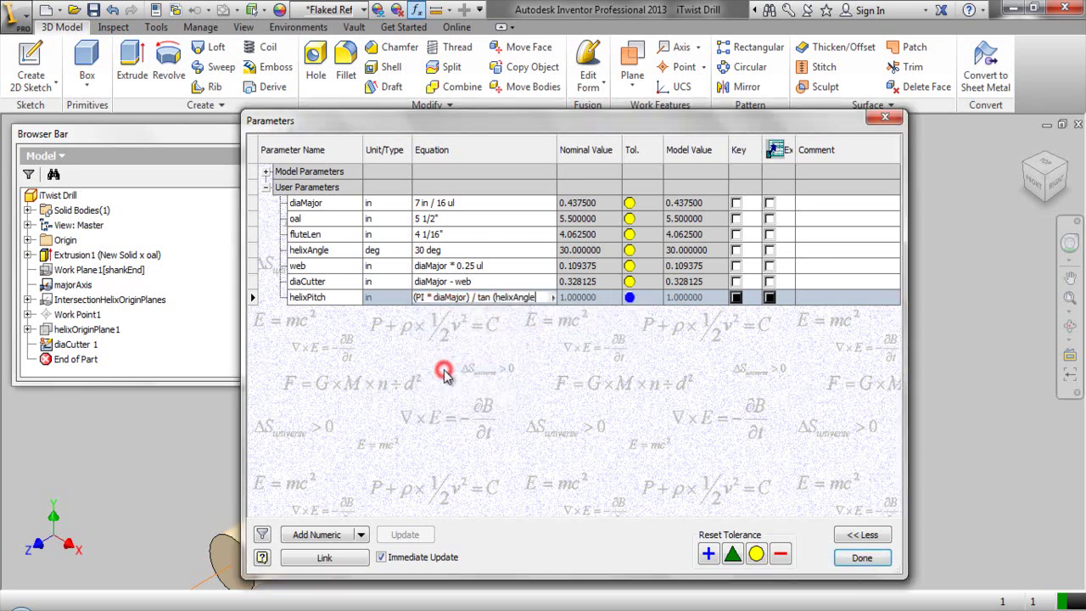
click(487, 365)
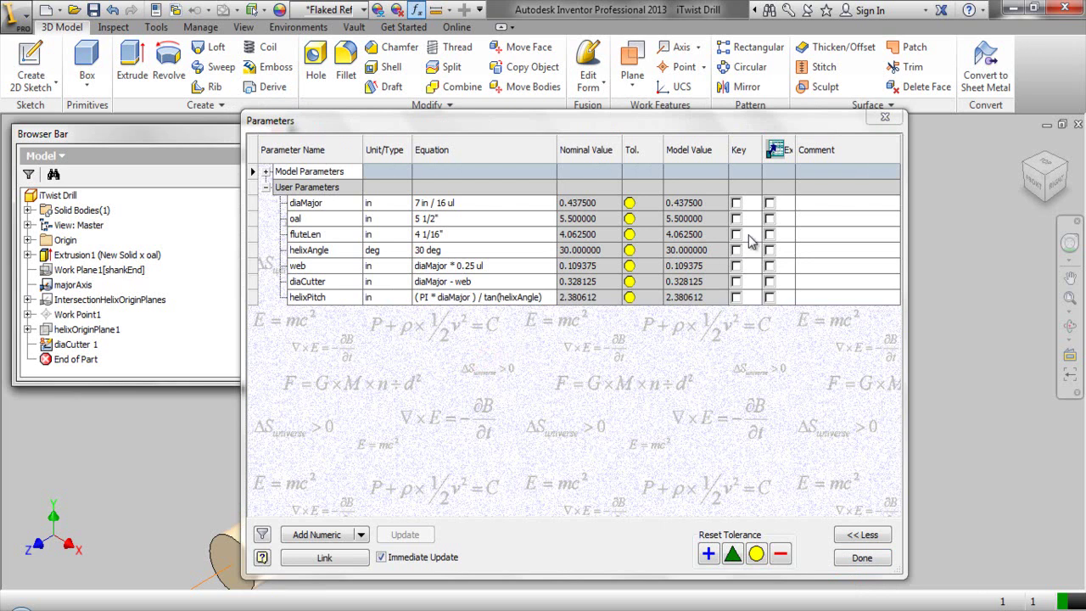
Add the comment INPUT to the diaMajor, oal, fluteLen and helixAngle parameters, and save the part
click(807, 204)
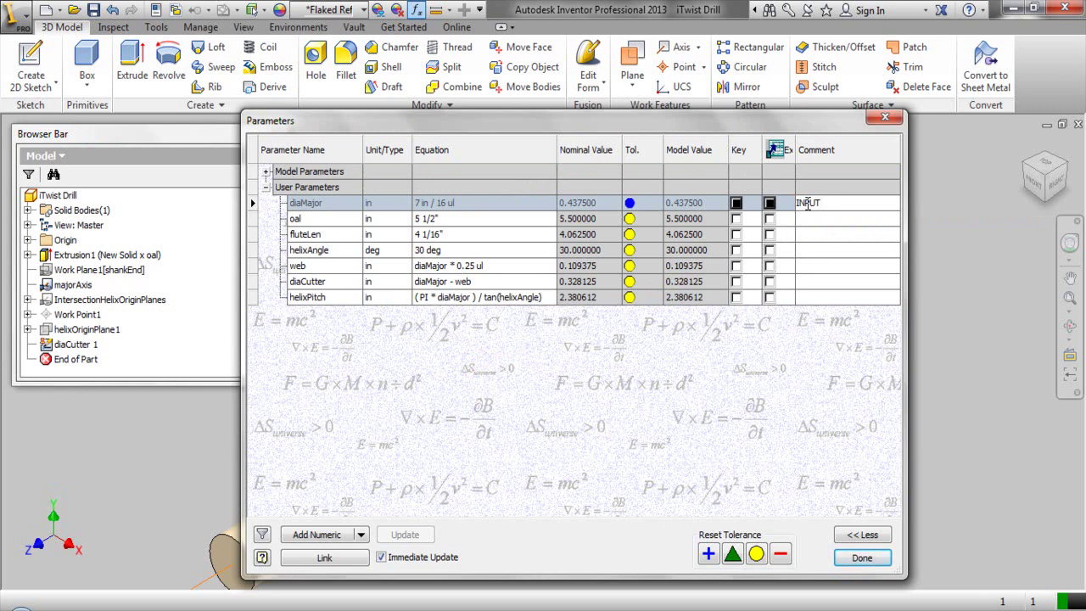
click(813, 218)
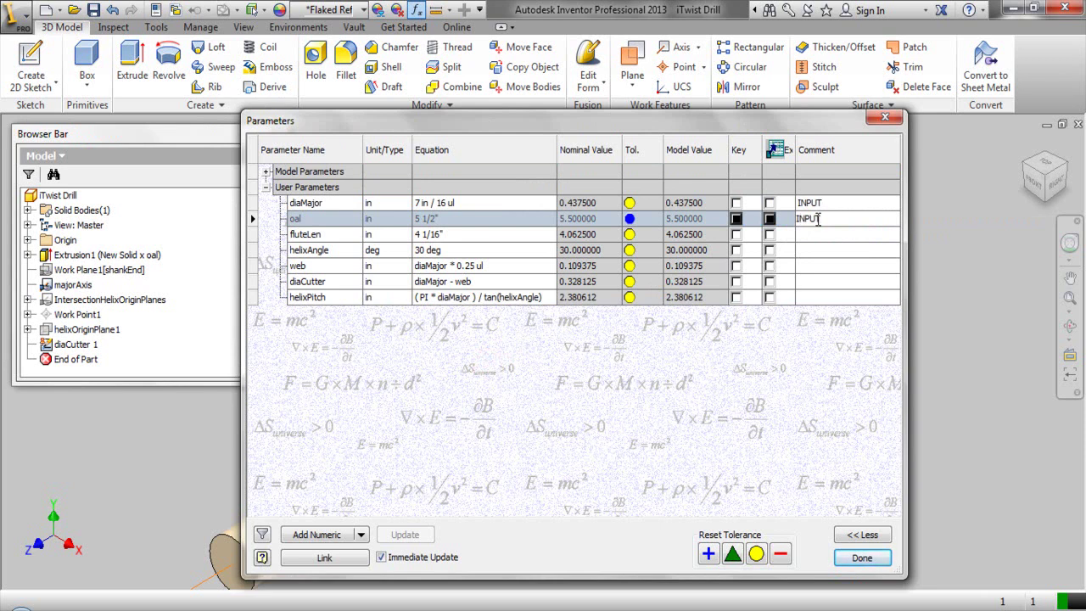
text(INPUT)
click(810, 234)
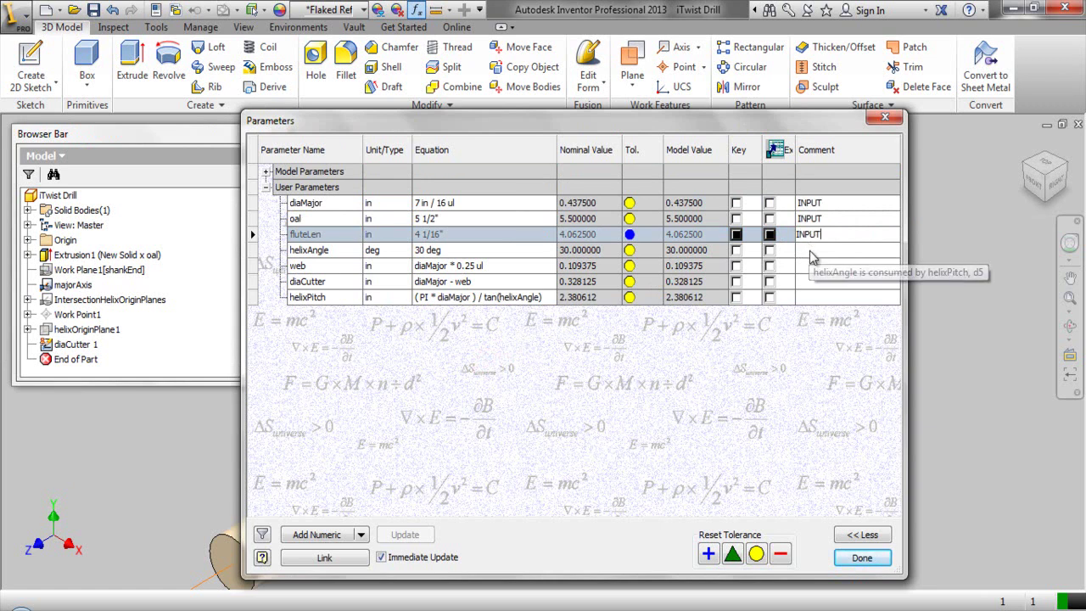
click(809, 251)
text(INPUT)
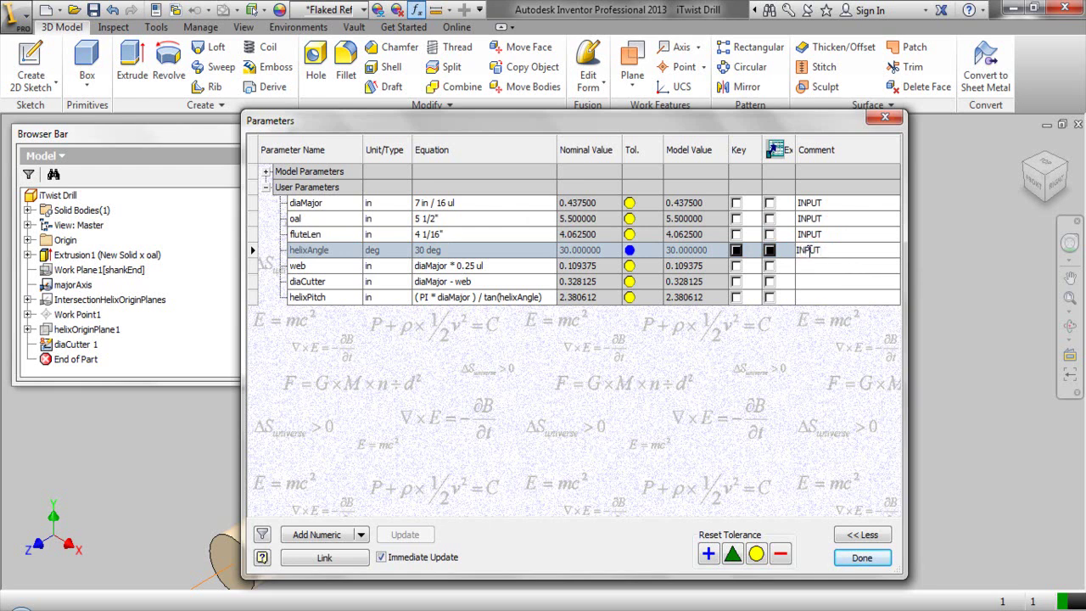
click(844, 558)
click(711, 447)
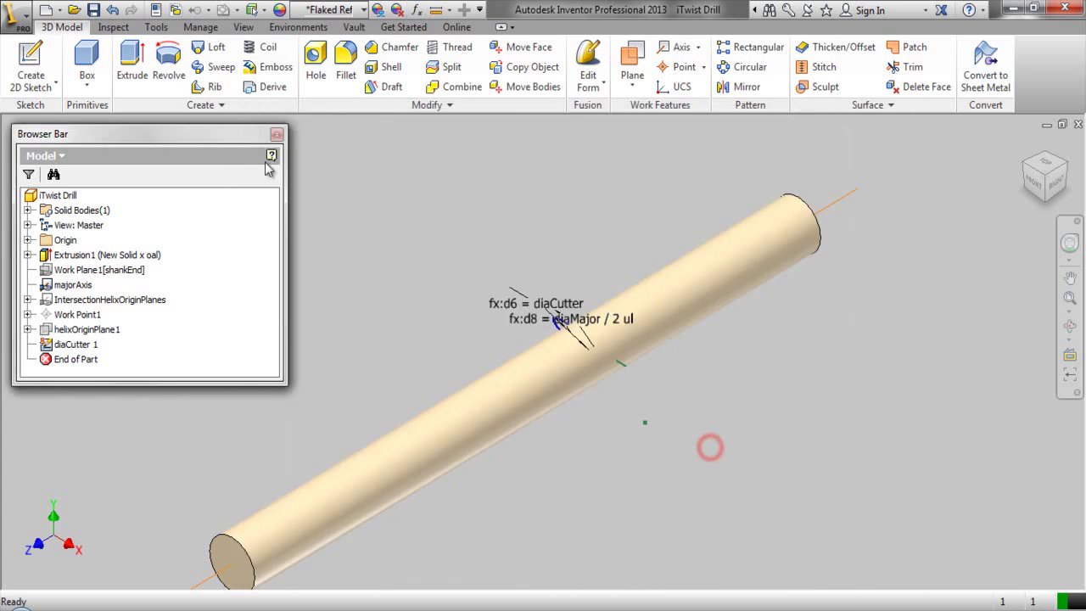
click(94, 10)
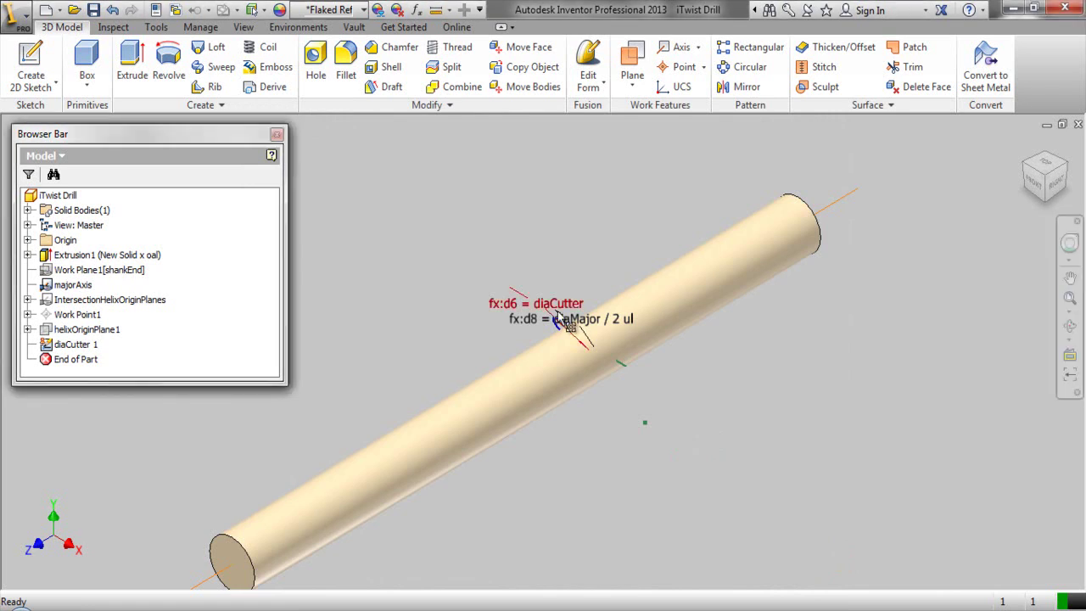
Set up a Coil cut of the cutter circle profile around the majorAxis work axis
click(1070, 276)
drag(675, 369, 780, 334)
right_click(519, 224)
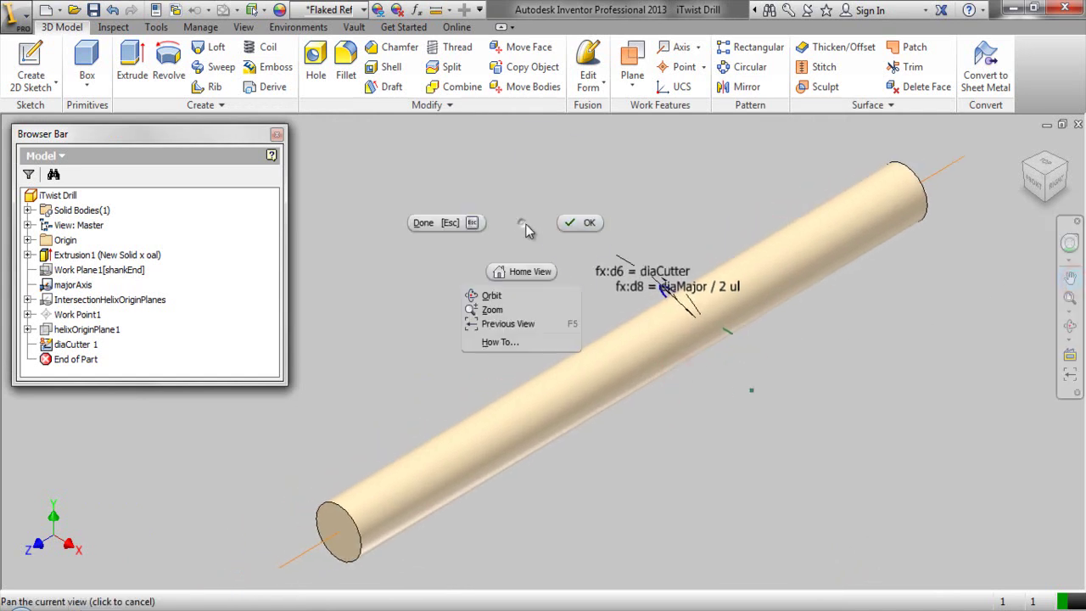
click(571, 226)
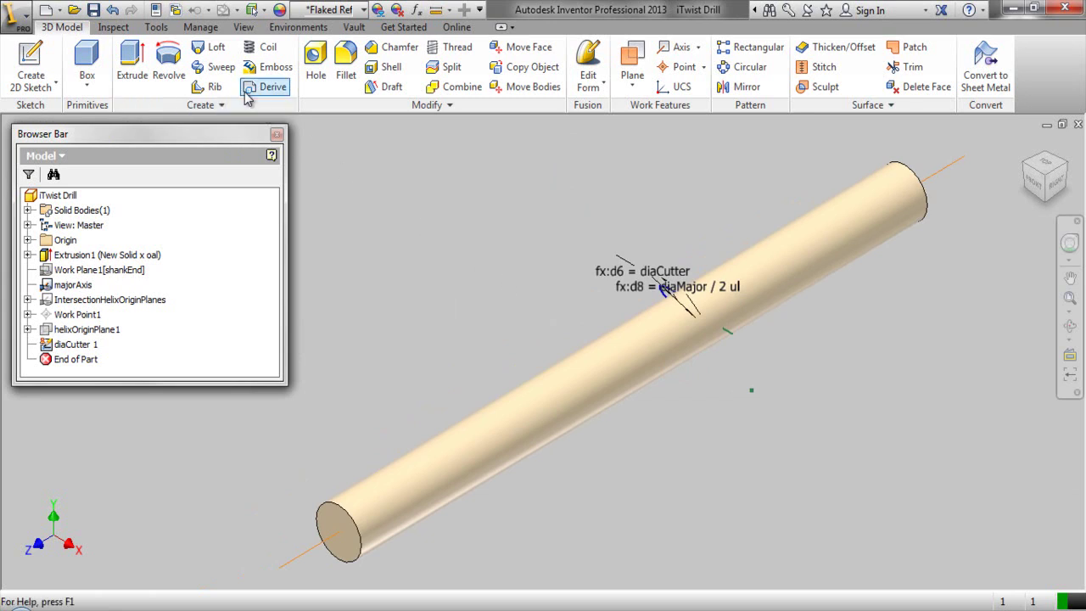
click(261, 49)
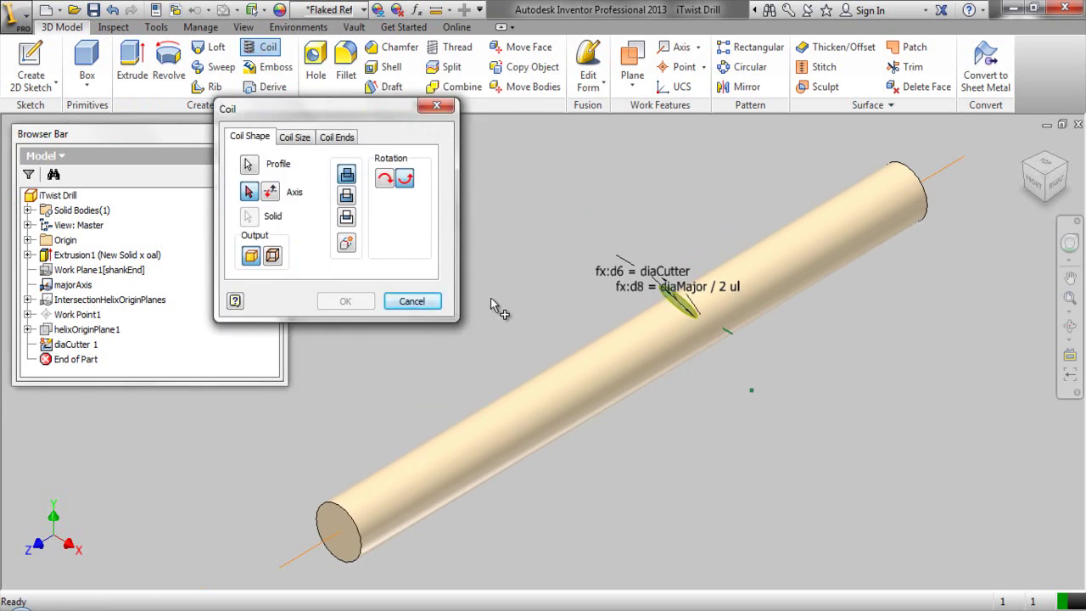
click(314, 547)
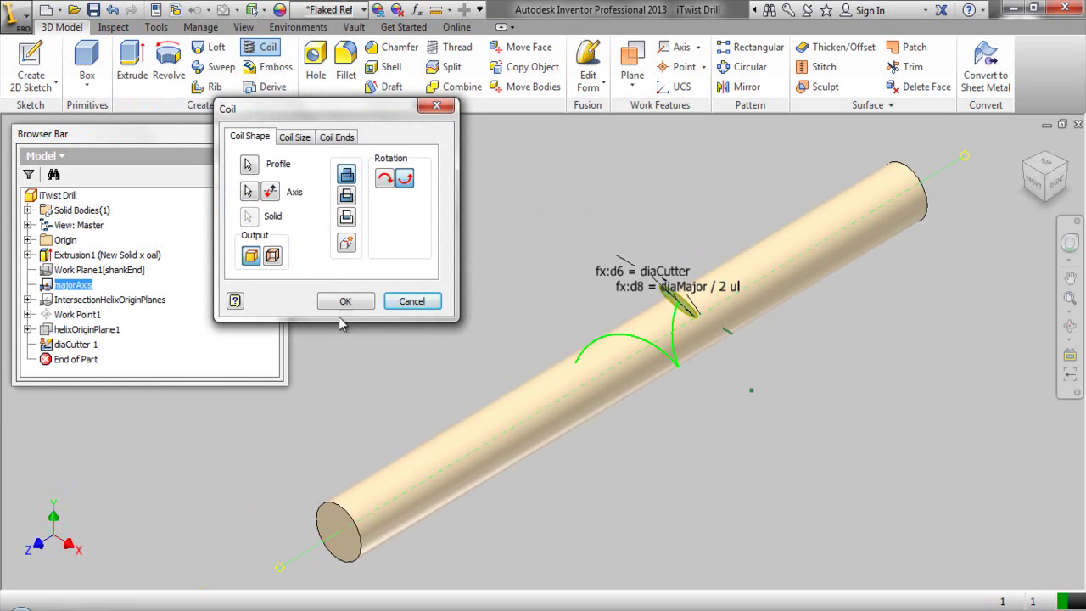
click(378, 209)
click(348, 195)
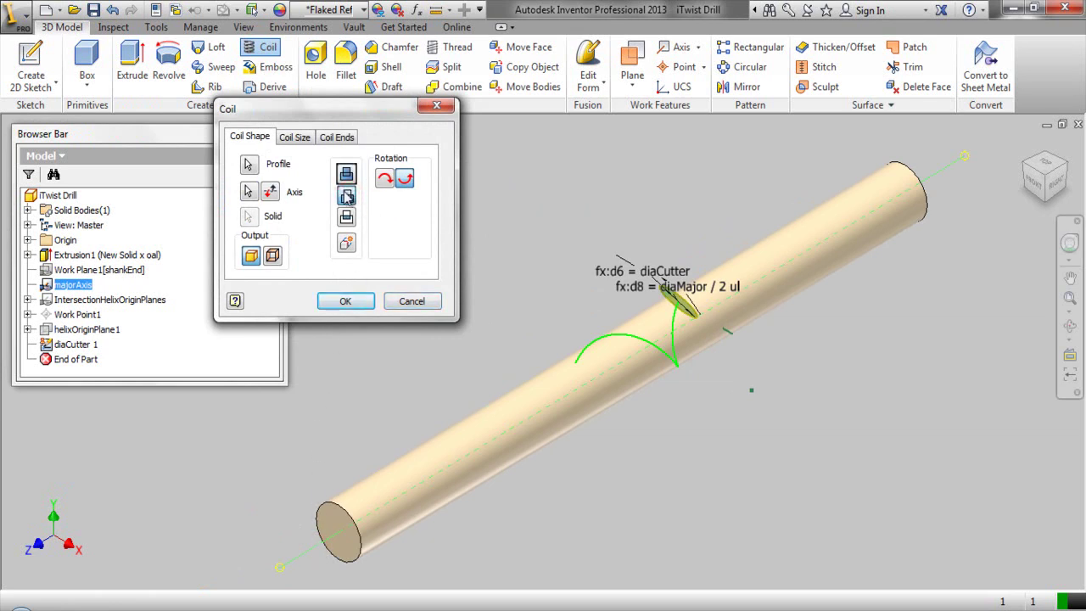
Define the coil size by Pitch and Height, with the pitch set to the helixPitch parameter
click(294, 139)
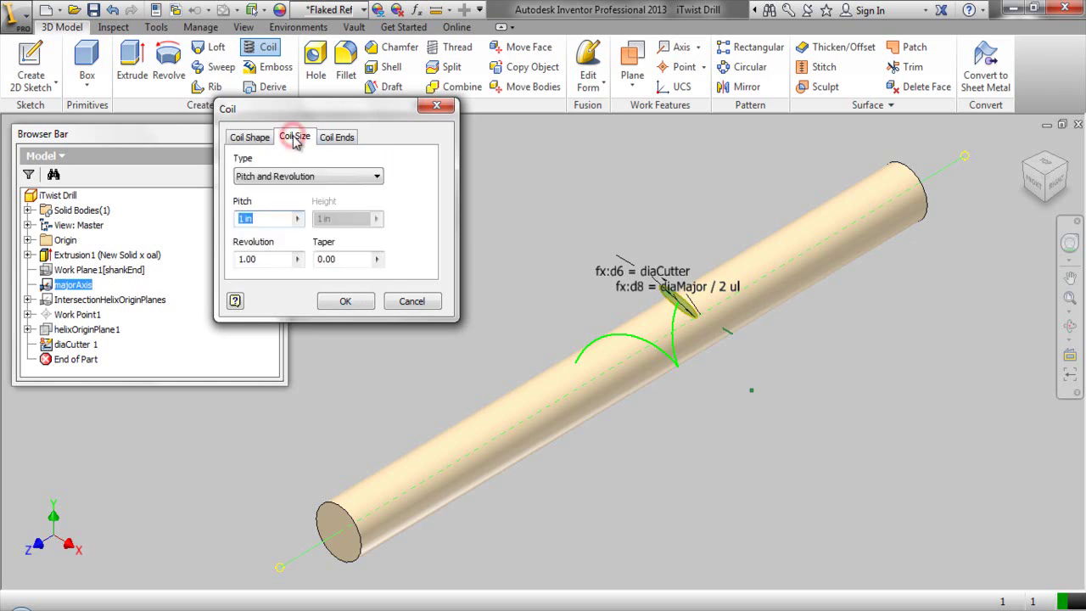
click(302, 177)
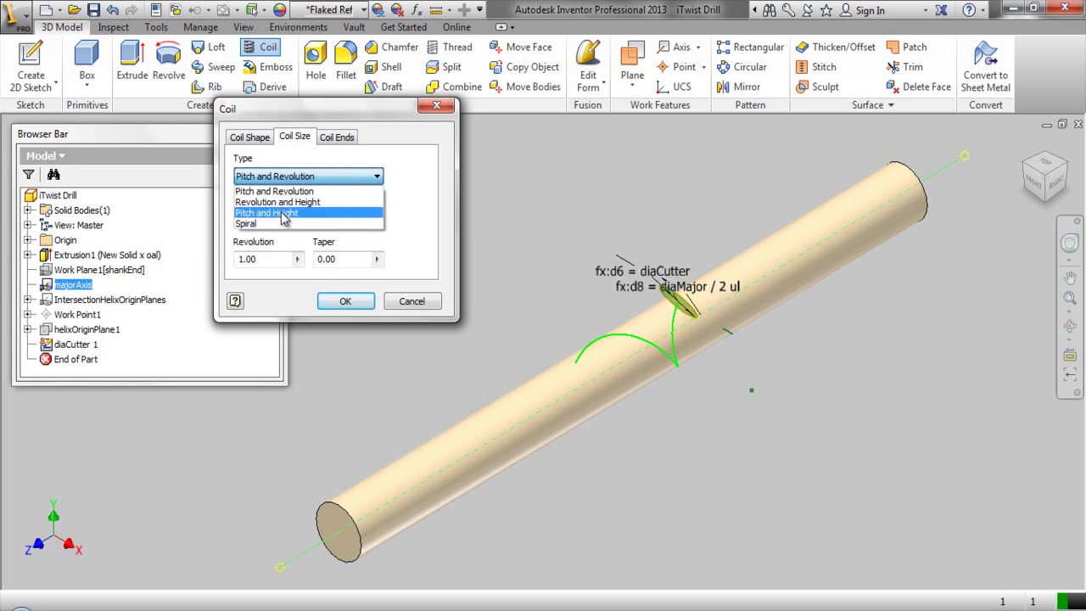
click(285, 214)
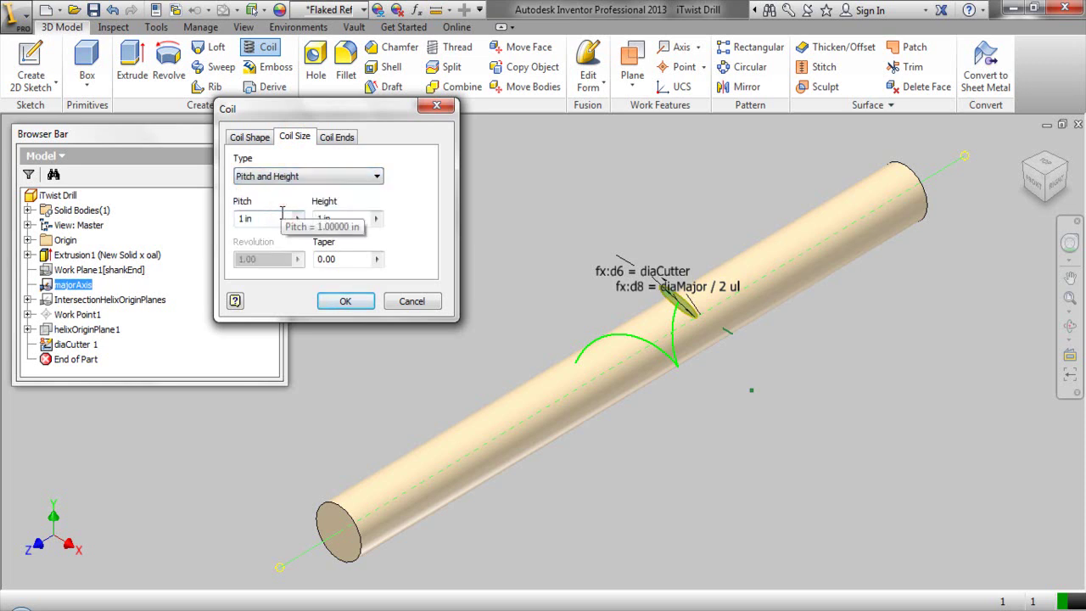
drag(275, 218, 243, 223)
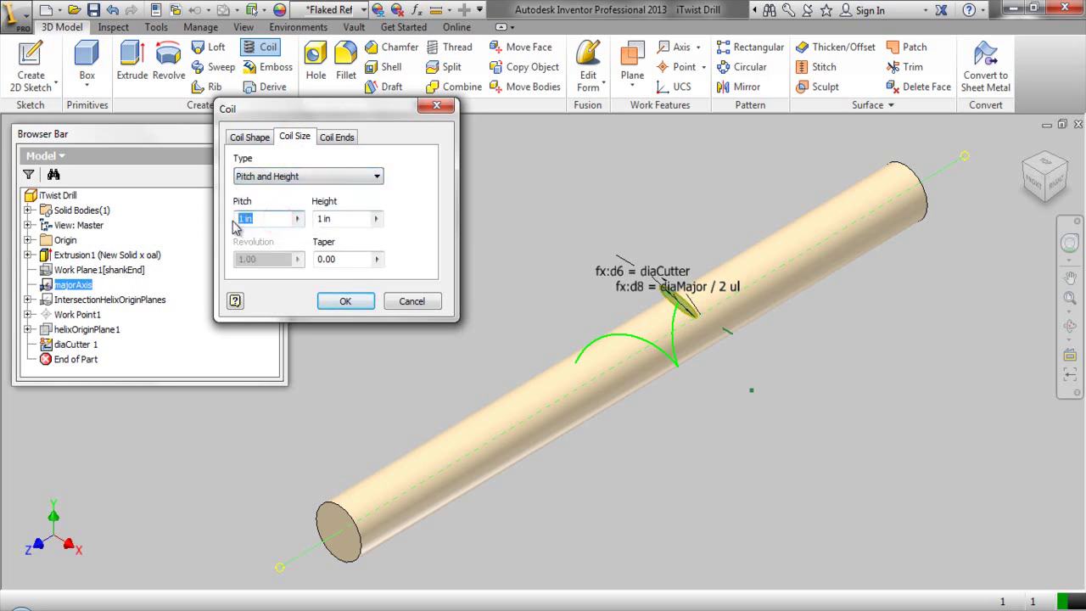
click(298, 219)
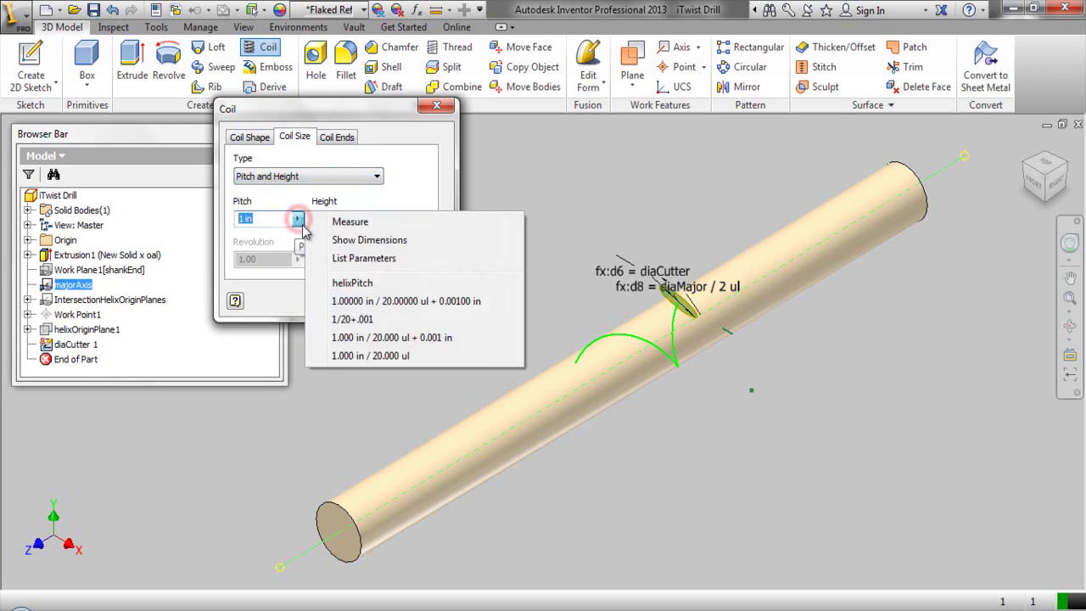
click(333, 257)
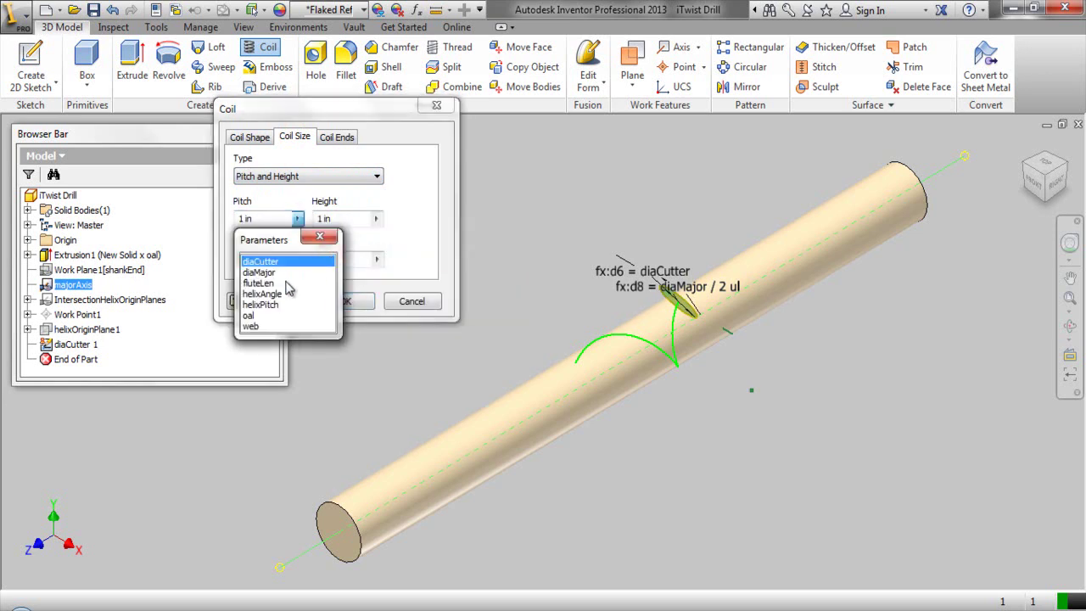
click(273, 305)
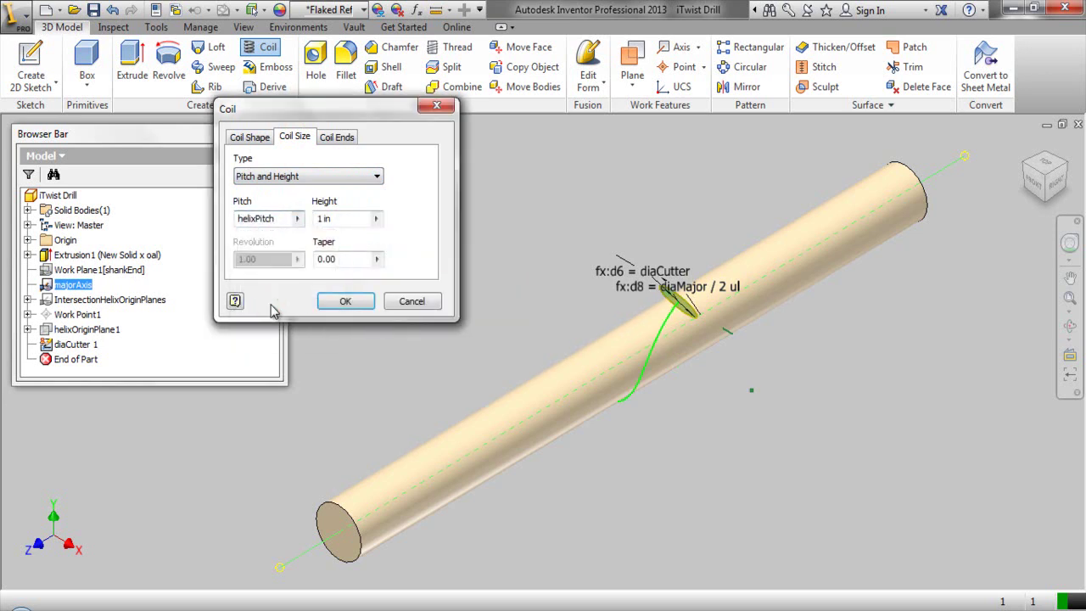
Set the coil height to fluteLen+diaMajor and create the coil cut
click(342, 218)
click(376, 218)
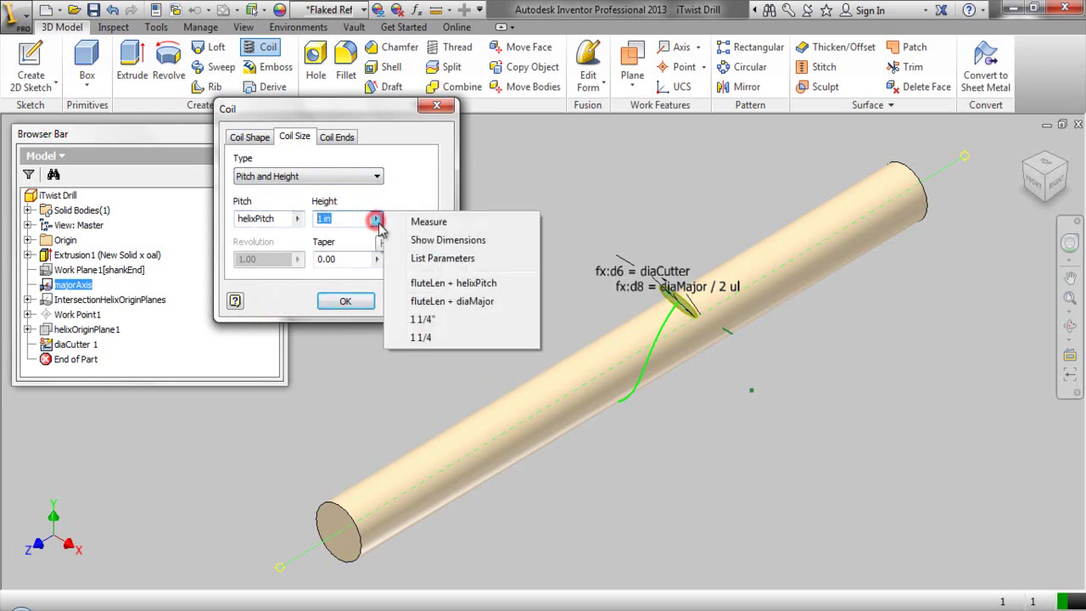
click(415, 258)
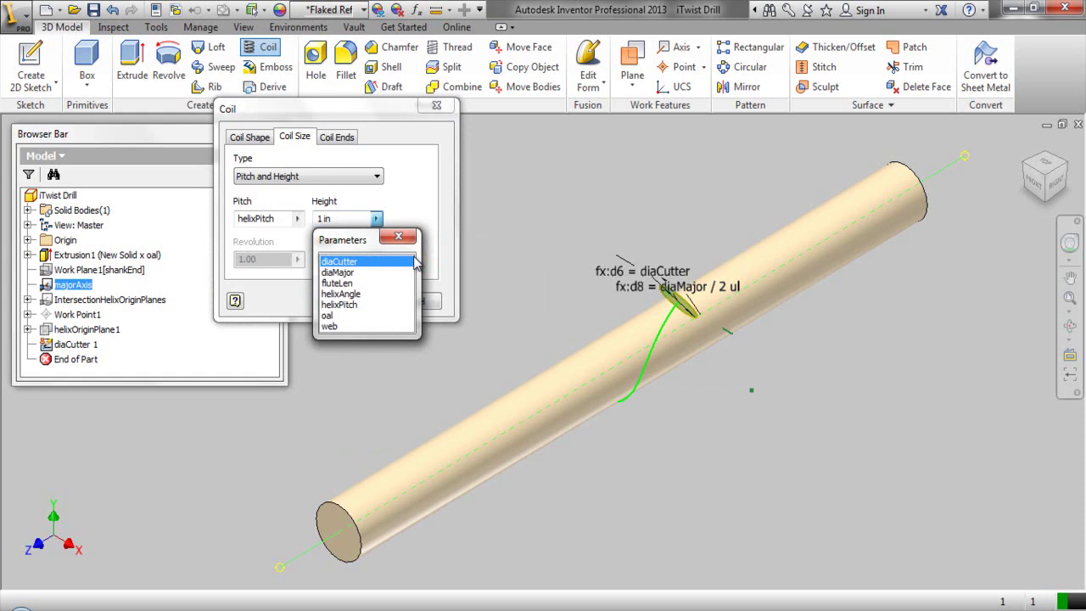
click(338, 283)
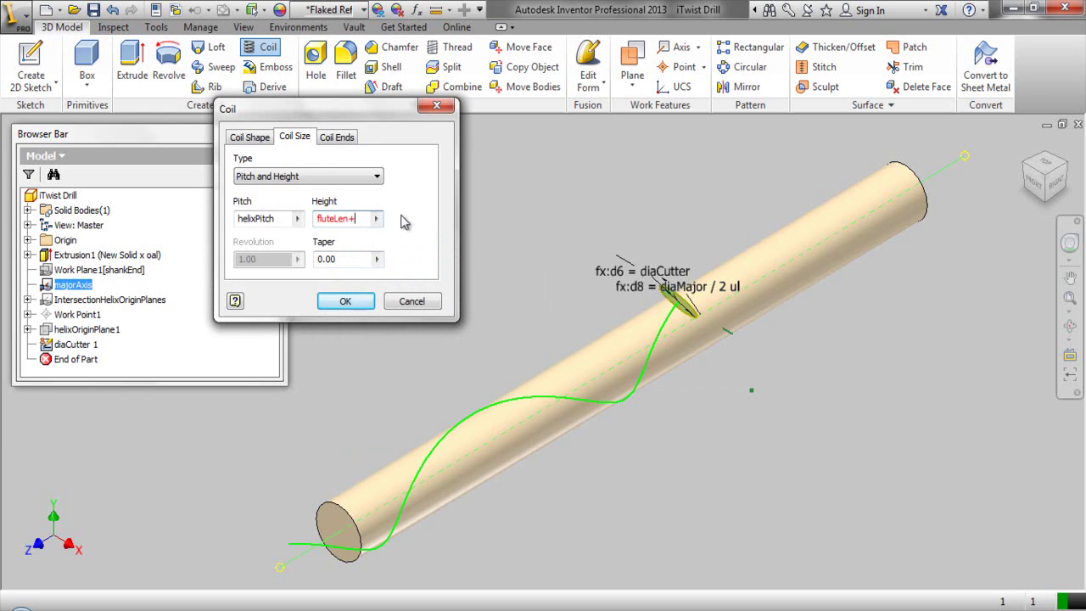
click(379, 221)
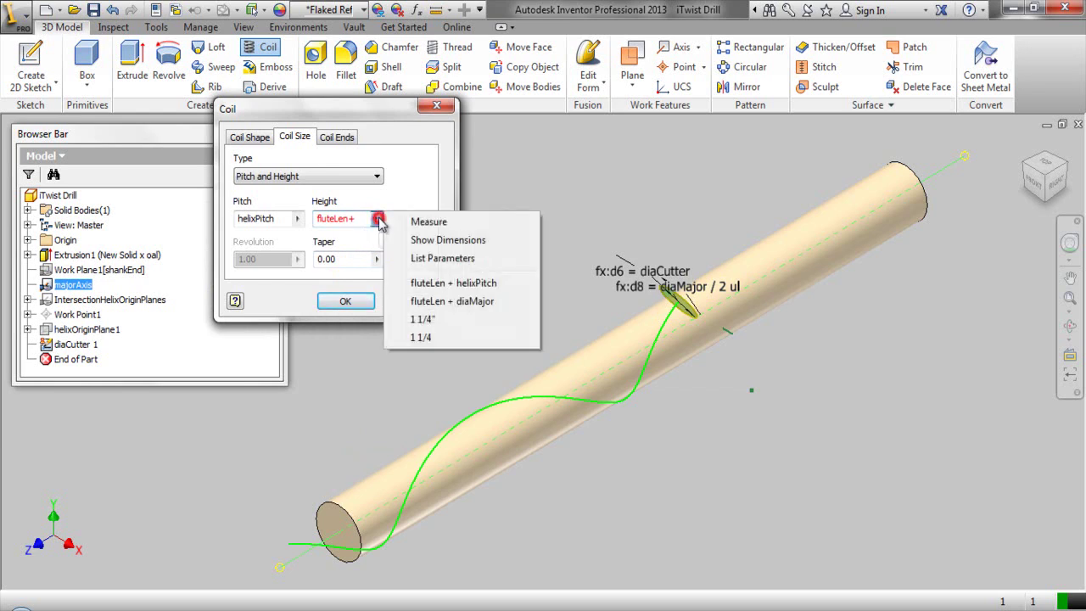
click(410, 257)
click(345, 273)
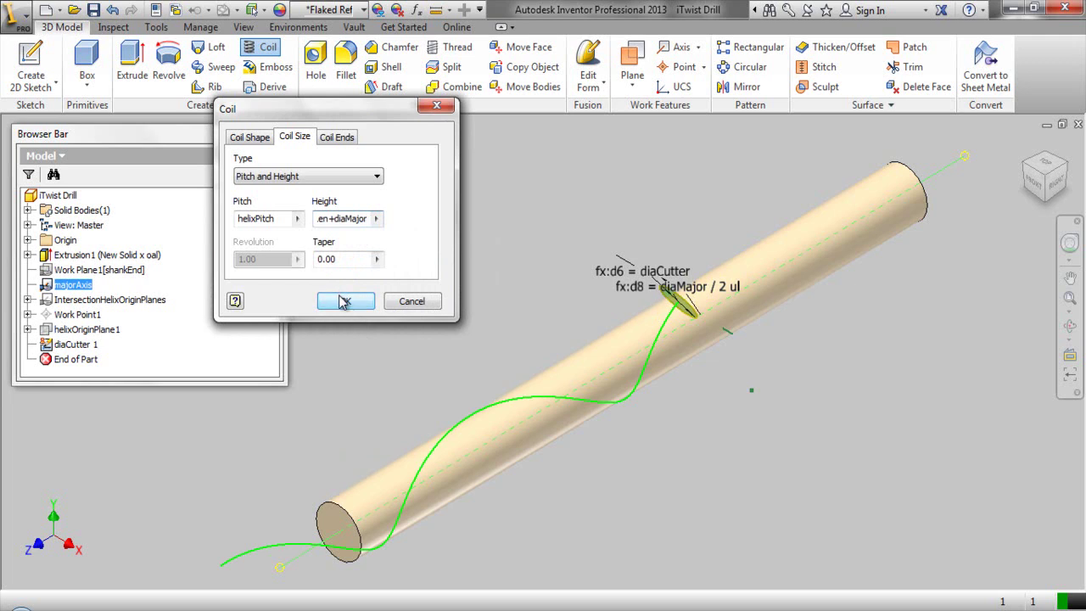
click(343, 303)
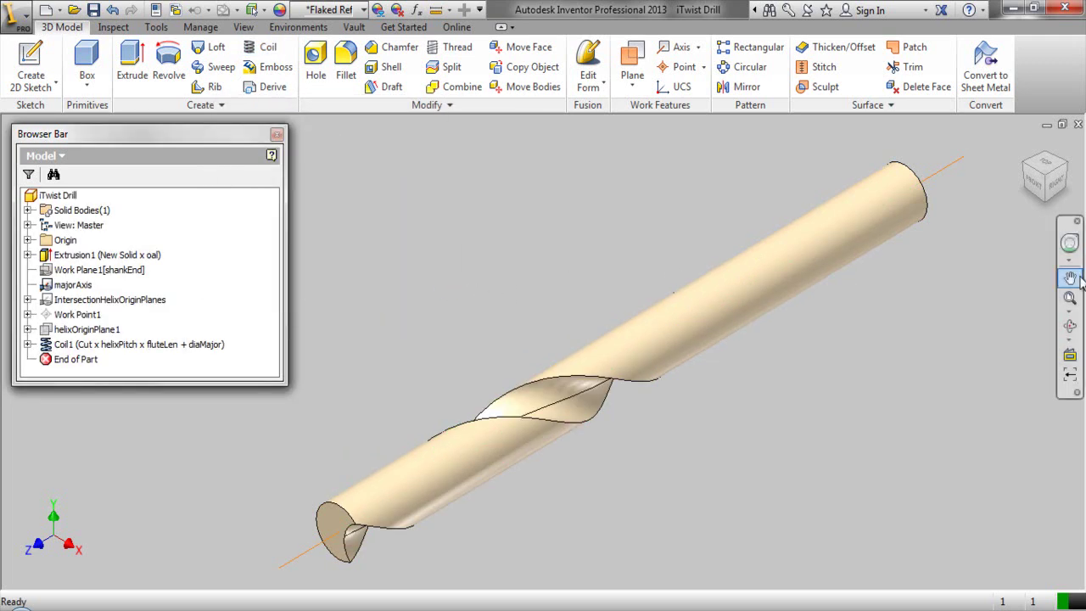
Examine the helical flute from several angles, including where it ends near the shank
click(1070, 326)
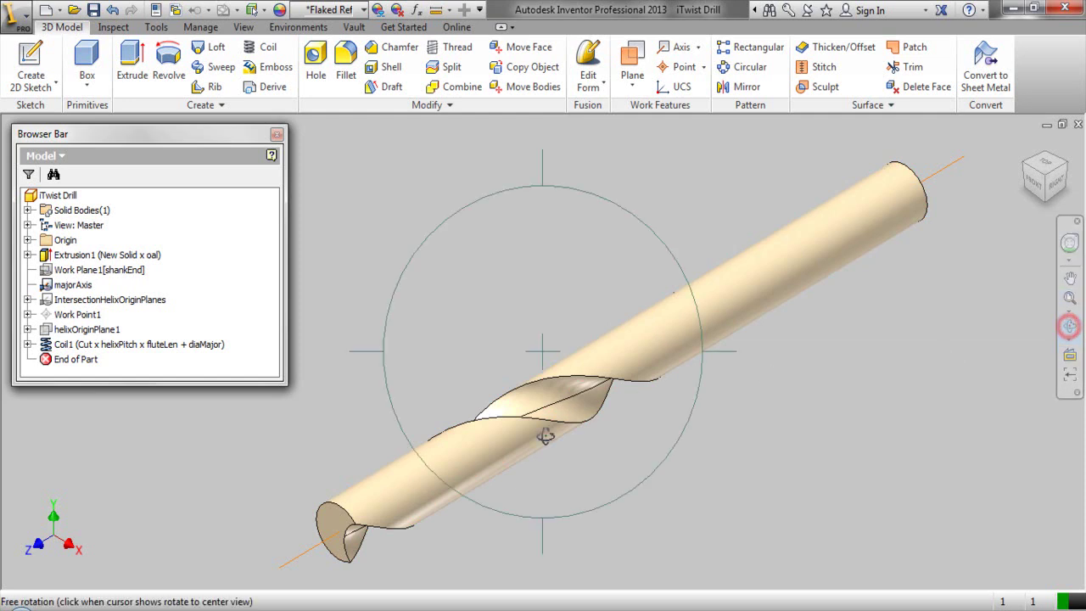
drag(542, 519, 611, 513)
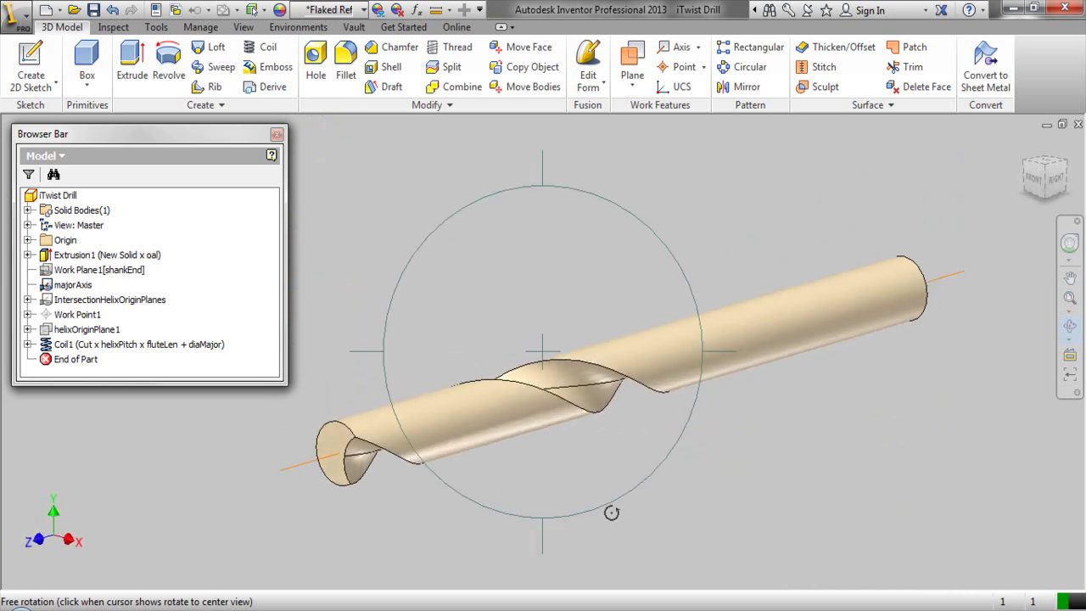
right_click(605, 285)
click(602, 392)
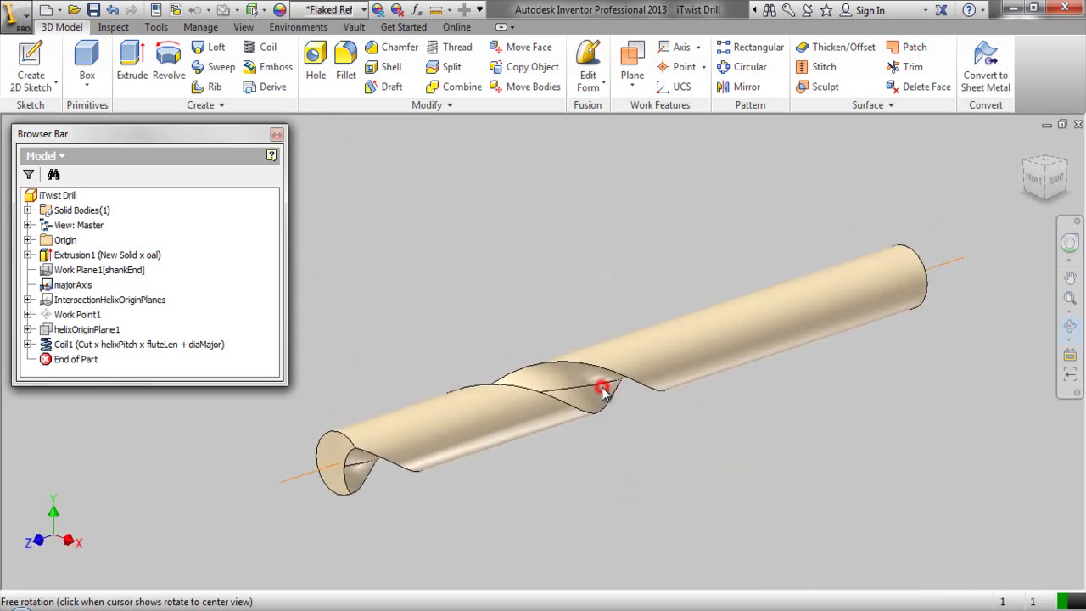
right_click(567, 290)
click(601, 270)
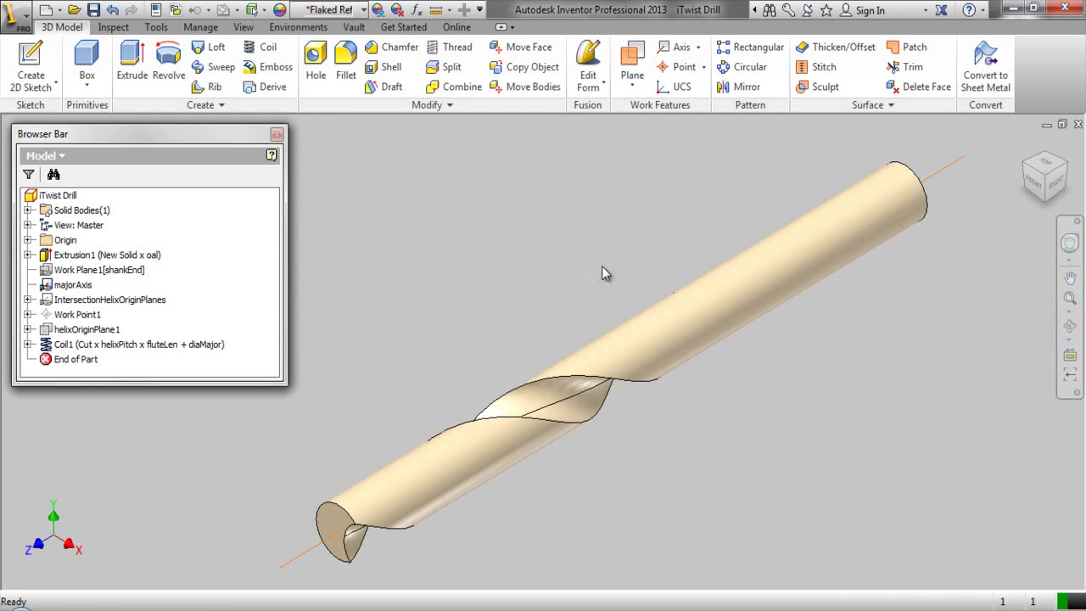
click(1024, 166)
scroll(475, 339, up, 5)
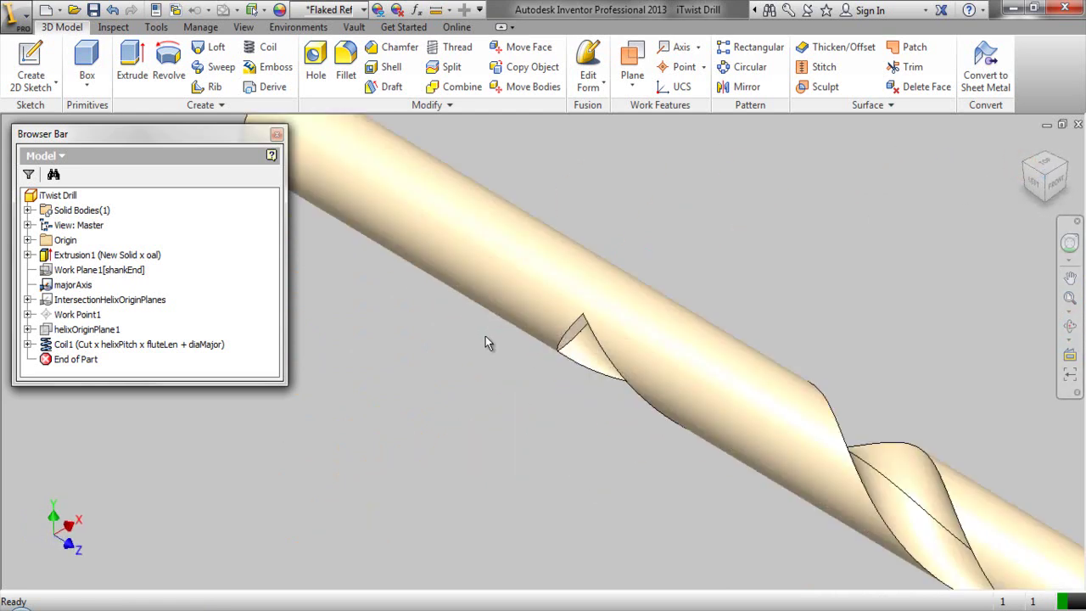
Make the diaCutter 1 sketch under the coil feature visible
click(27, 344)
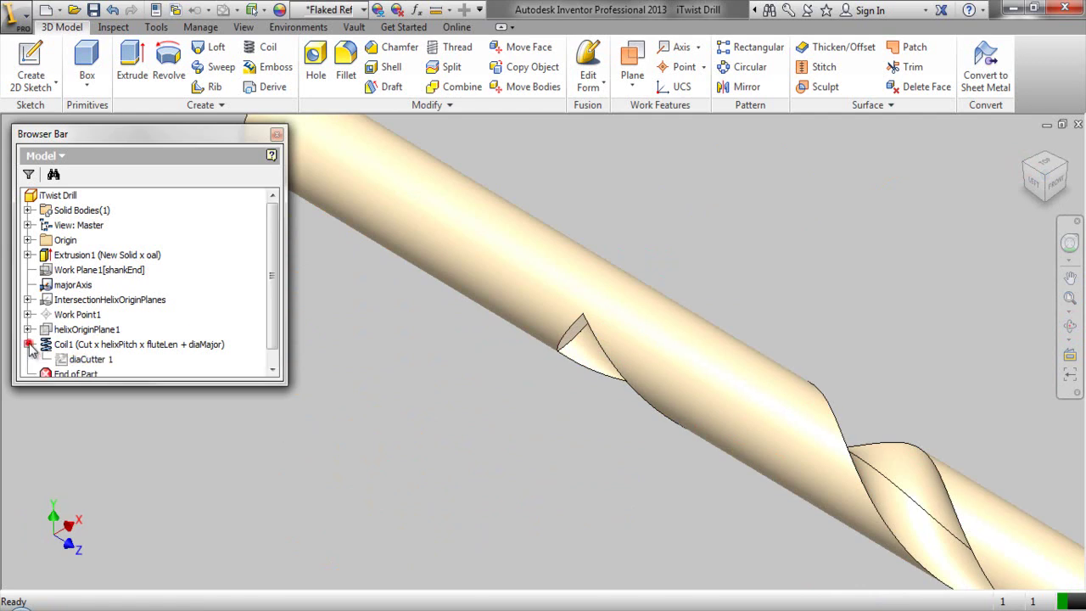
click(74, 360)
right_click(74, 359)
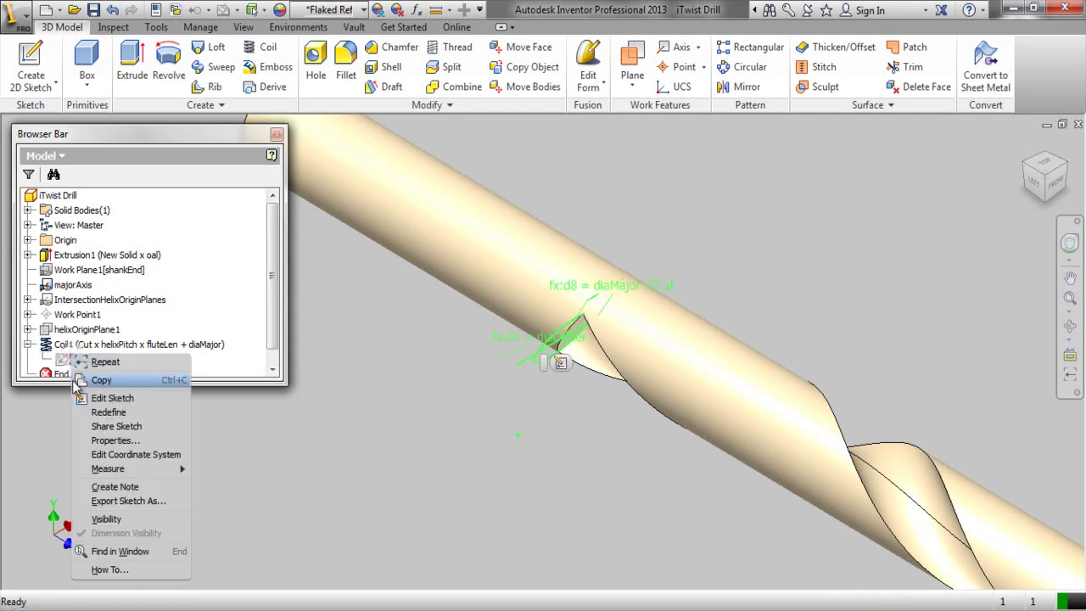
click(106, 518)
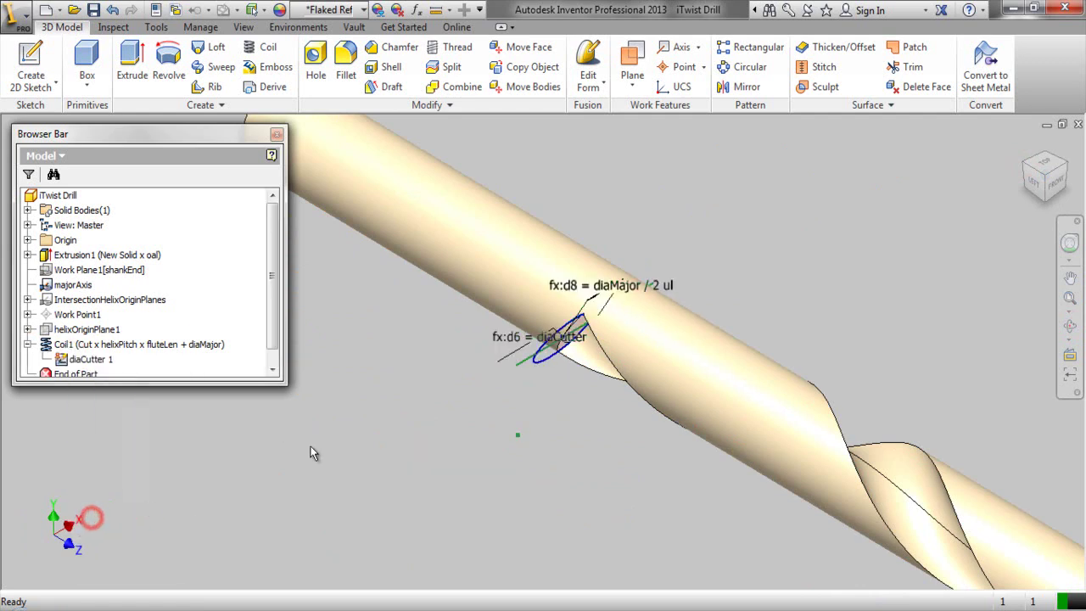
click(353, 435)
Extrude the cutter circle profile as a cut with extents set to All, running out of the flute end toward the shank
click(130, 75)
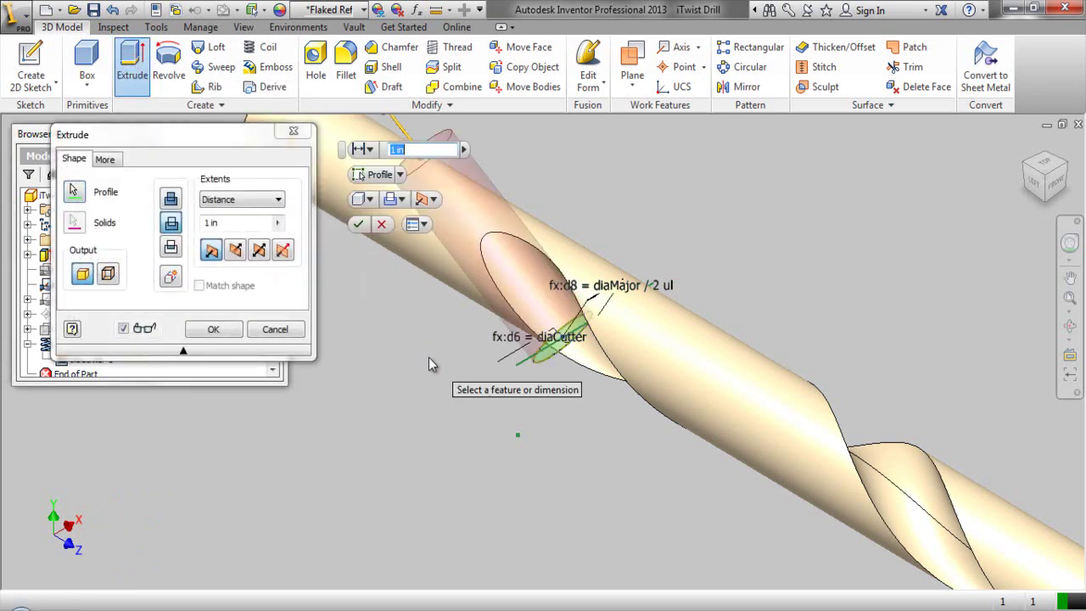
click(278, 198)
click(212, 256)
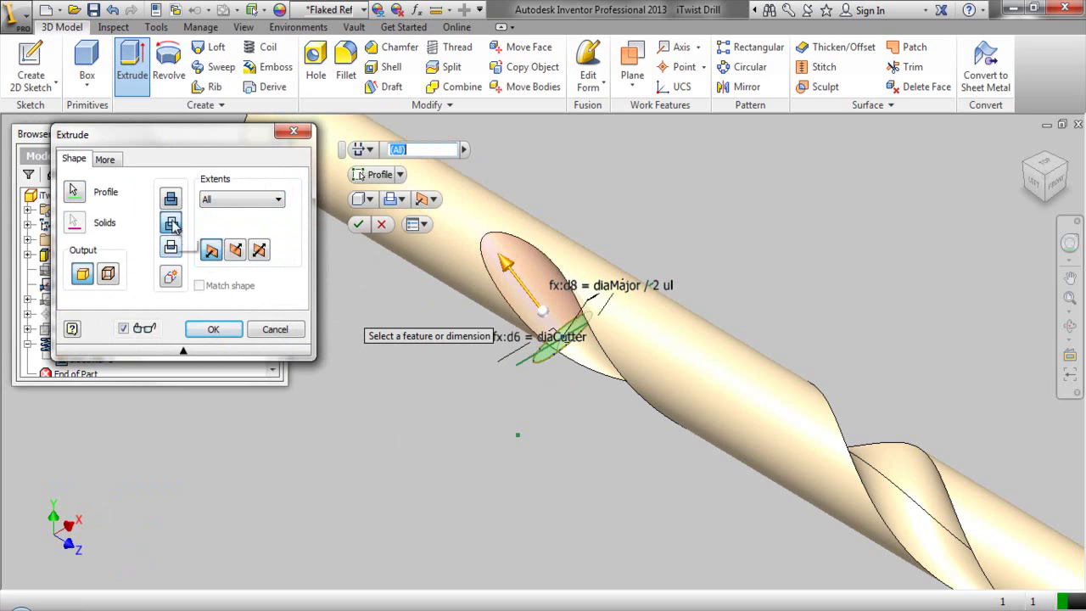
click(213, 330)
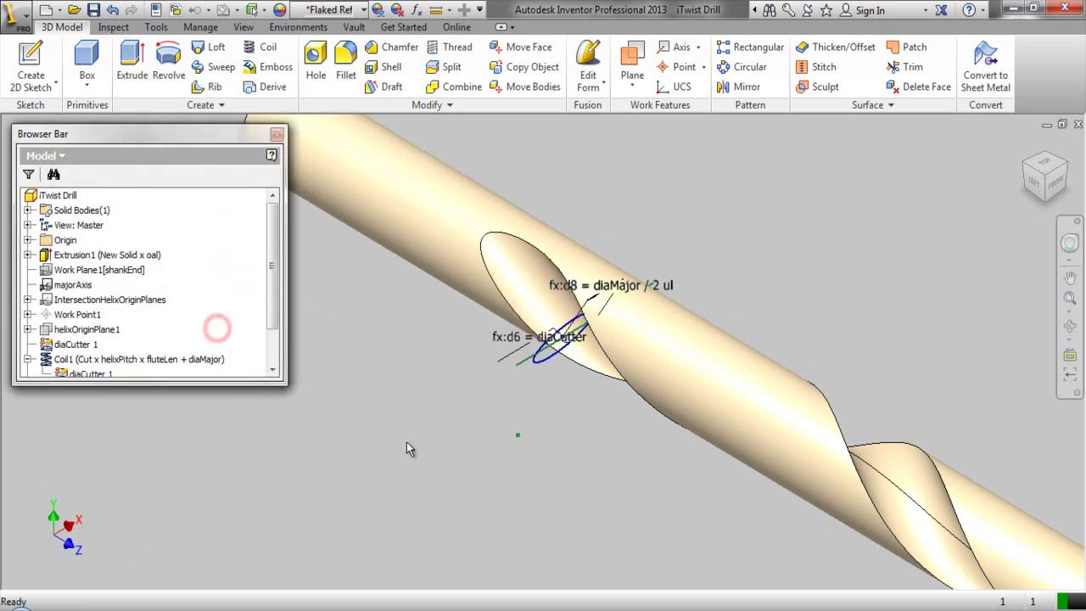
Hide the diaCutter 1 sketch and collapse the coil feature
right_click(100, 374)
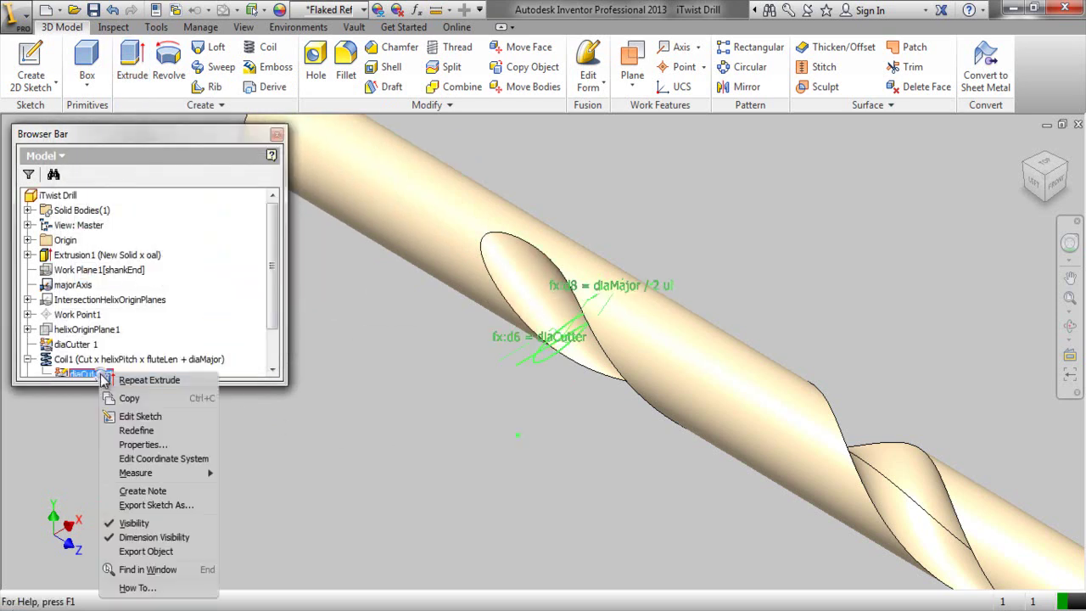
click(123, 523)
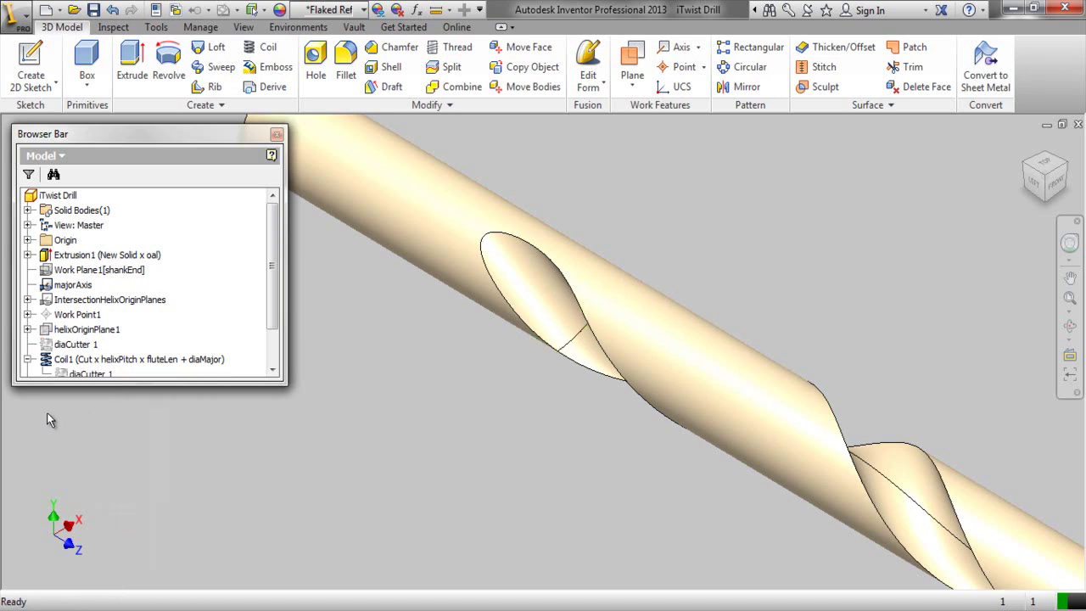
click(27, 359)
Rename the flute run-out extrusion as Extrusion2[blend] and save the part
click(276, 315)
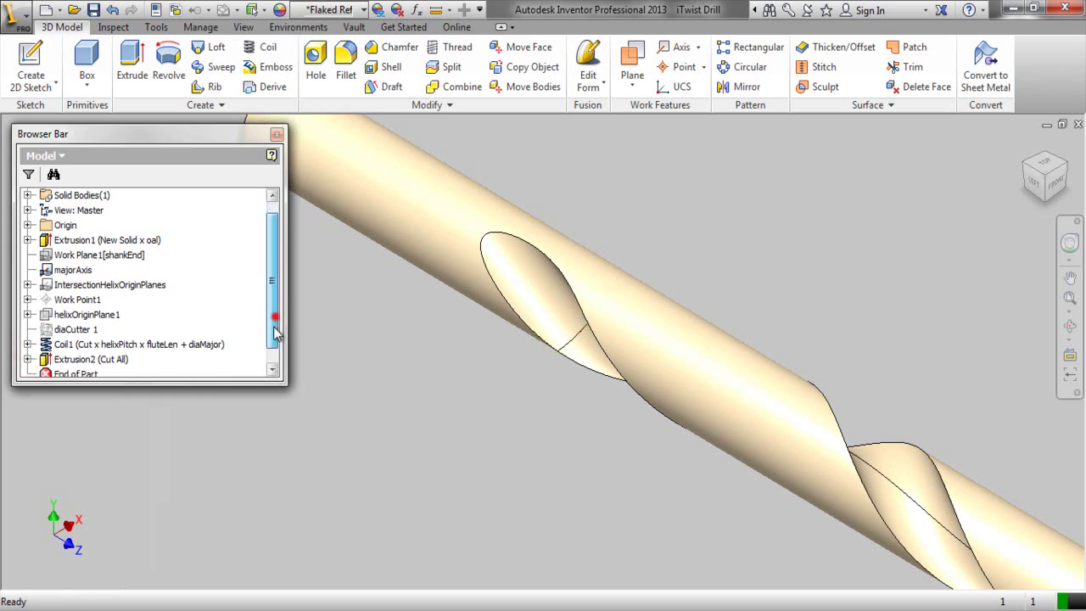
click(111, 345)
click(114, 346)
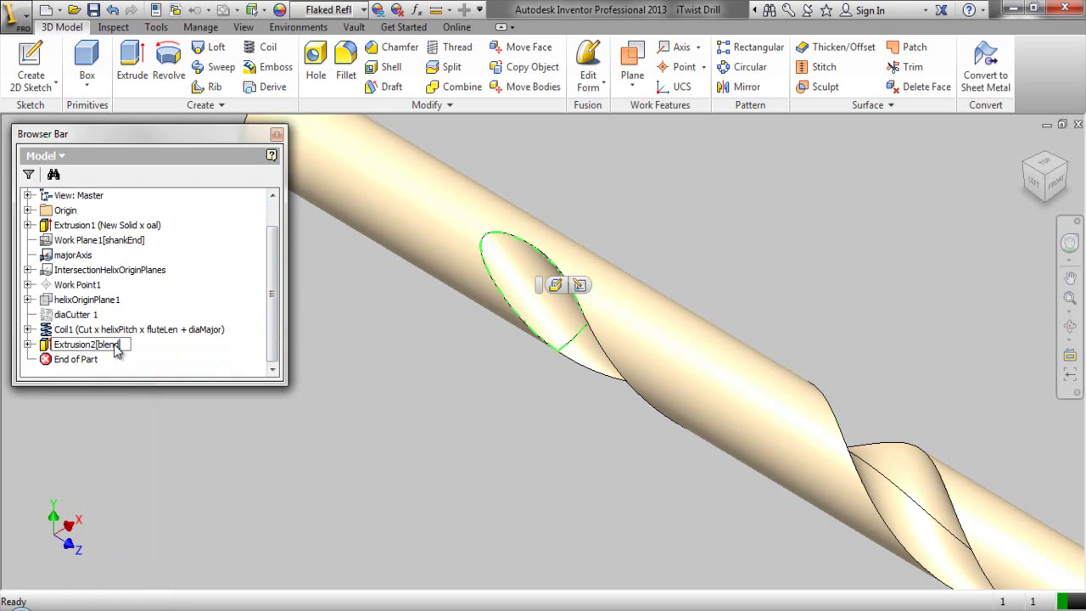
key(Return)
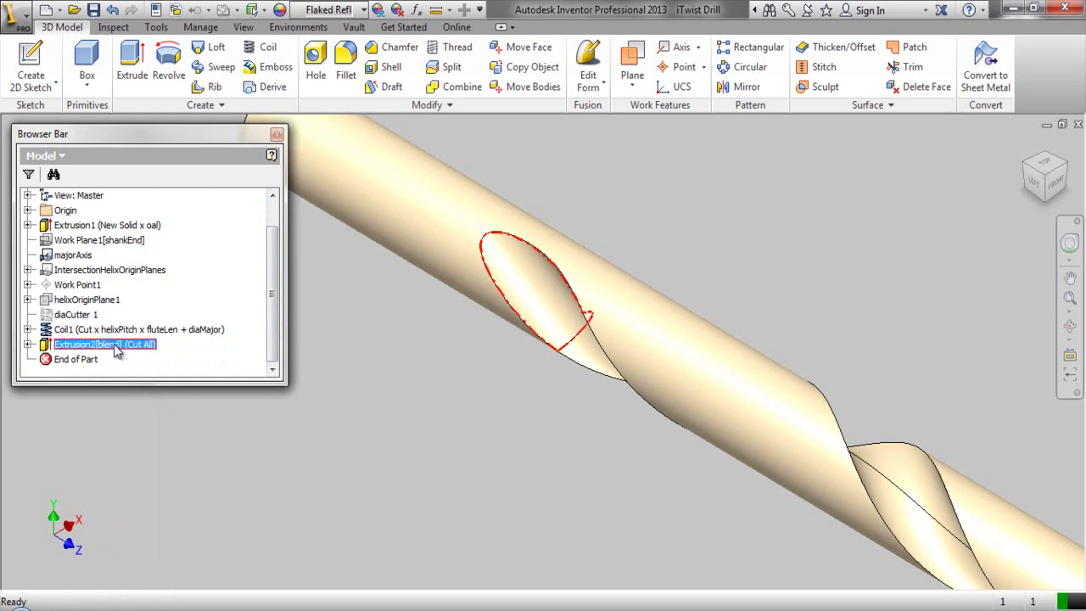
click(358, 480)
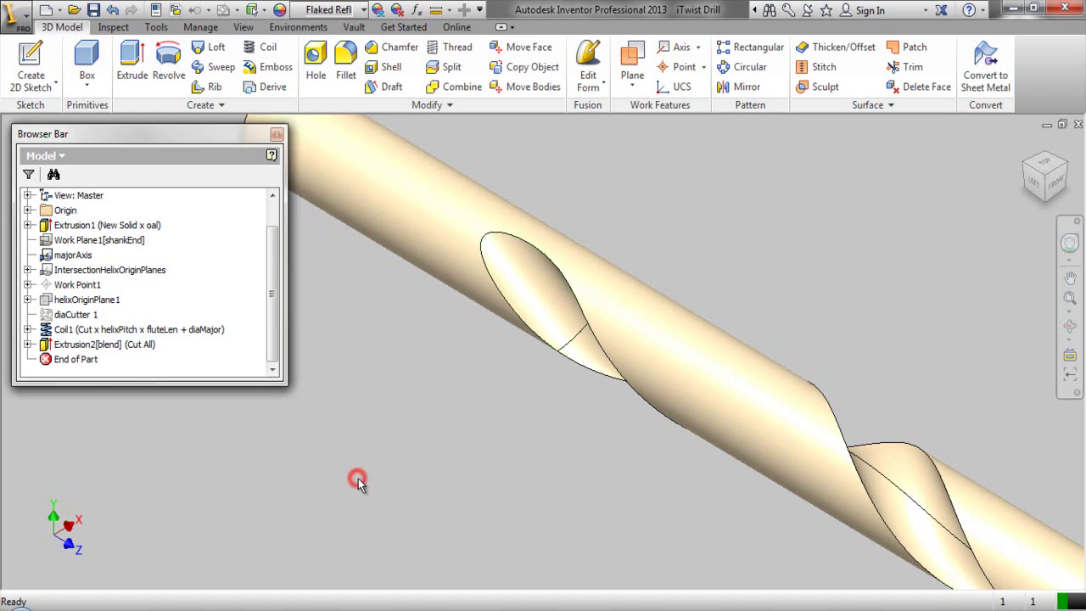
key(ctrl+s)
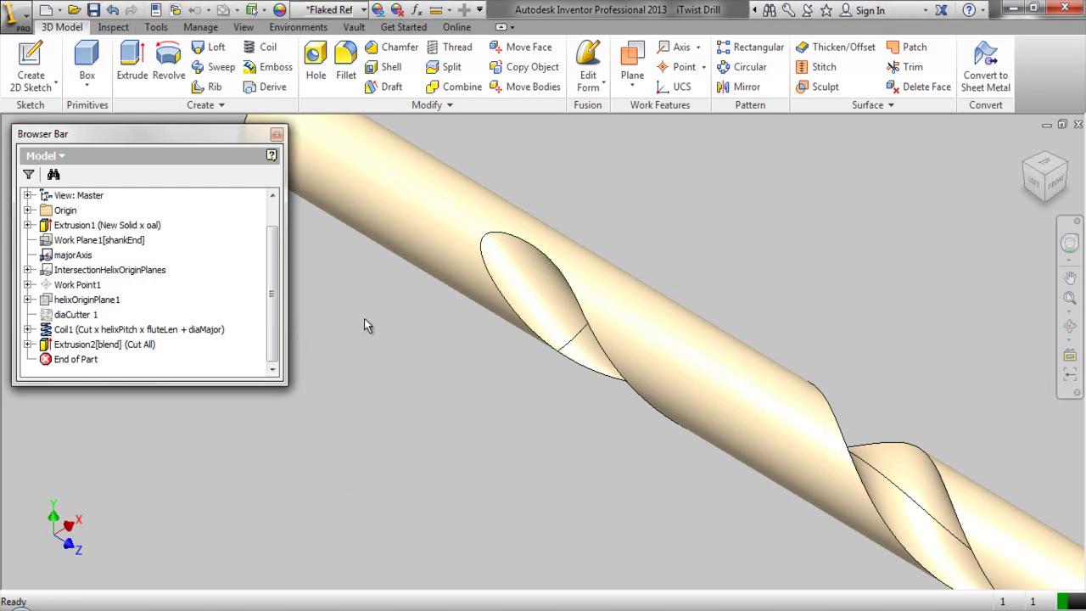
Set up a circular pattern of Coil1 and Extrusion2[blend] around the axis of the cylindrical drill body
click(741, 71)
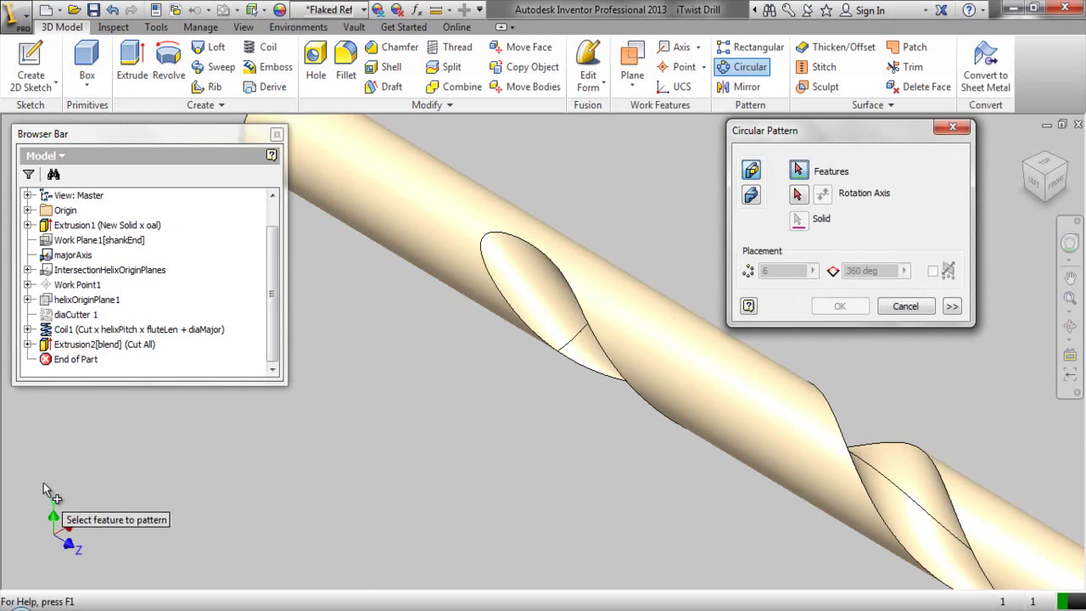
click(162, 331)
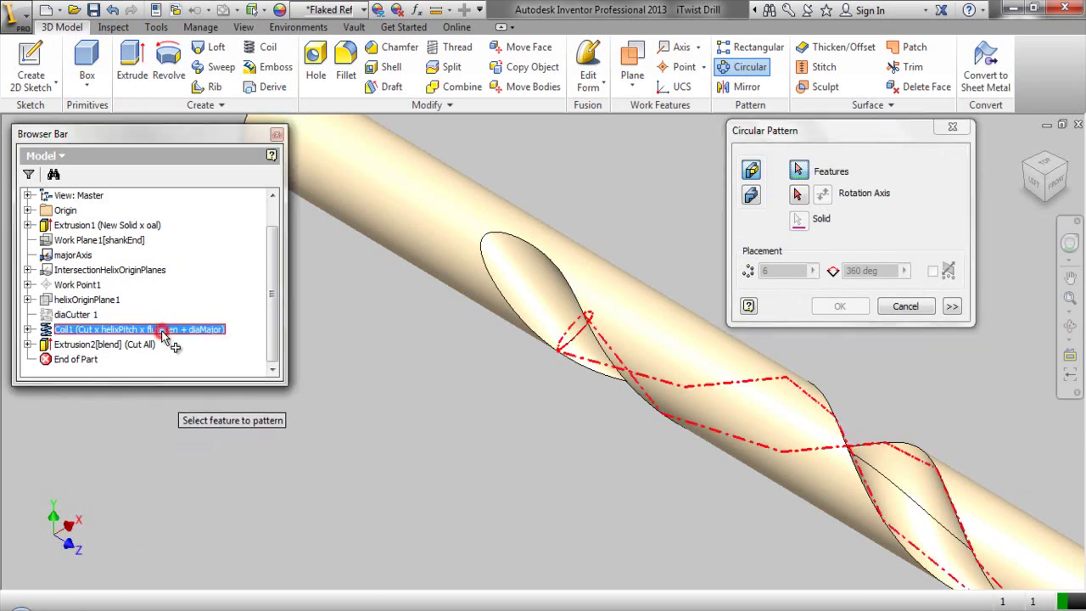
click(136, 345)
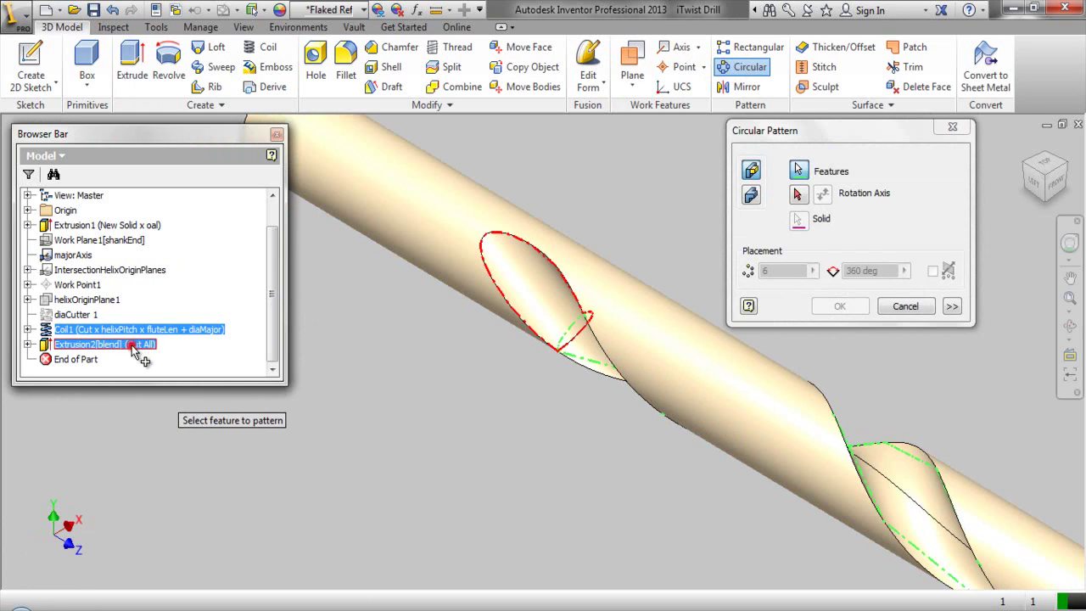
scroll(508, 407, down, 4)
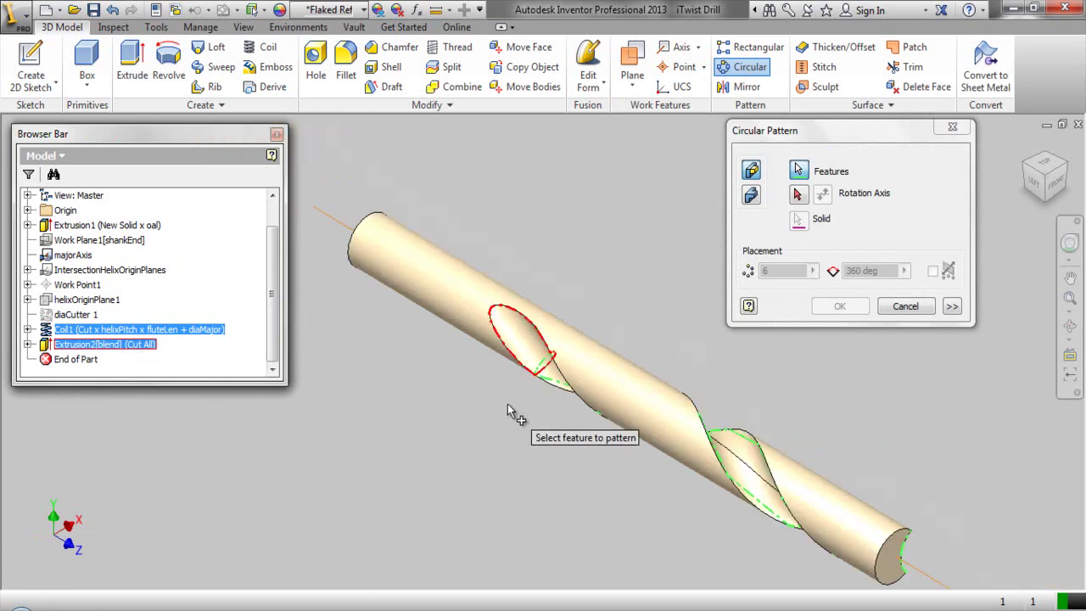
click(799, 195)
click(399, 289)
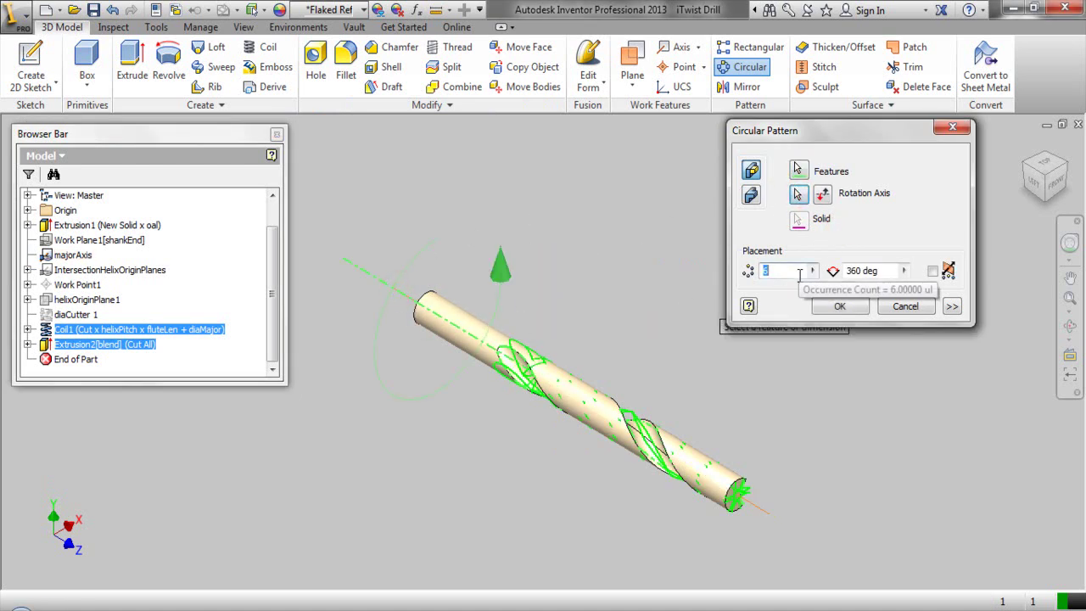
Set the circular pattern to 2 occurrences over 180 deg and create it
text(2)
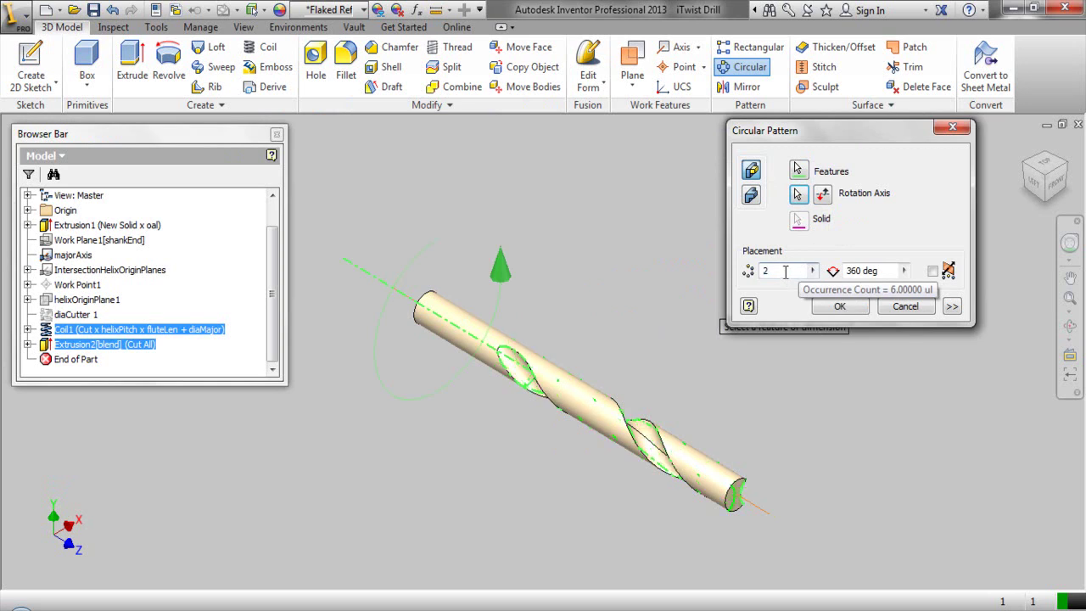
double_click(859, 269)
text(180)
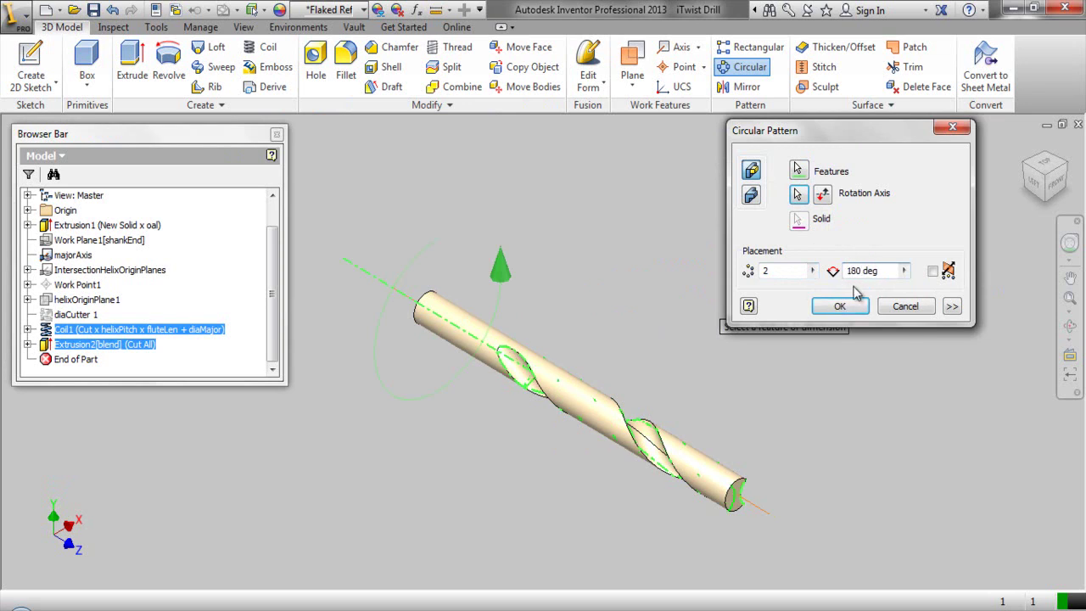
drag(1067, 170, 585, 348)
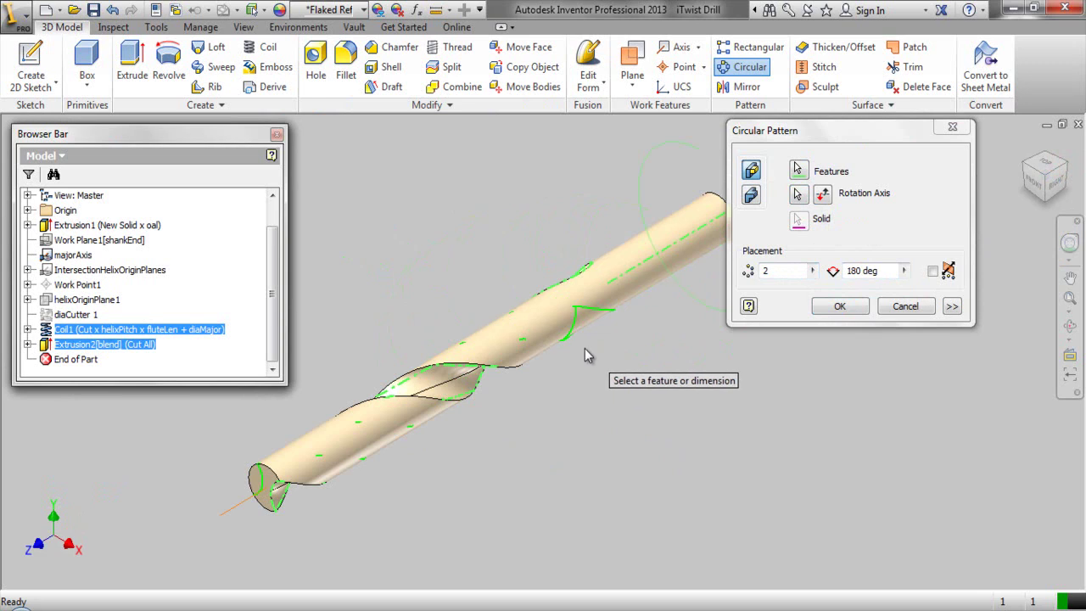
click(845, 307)
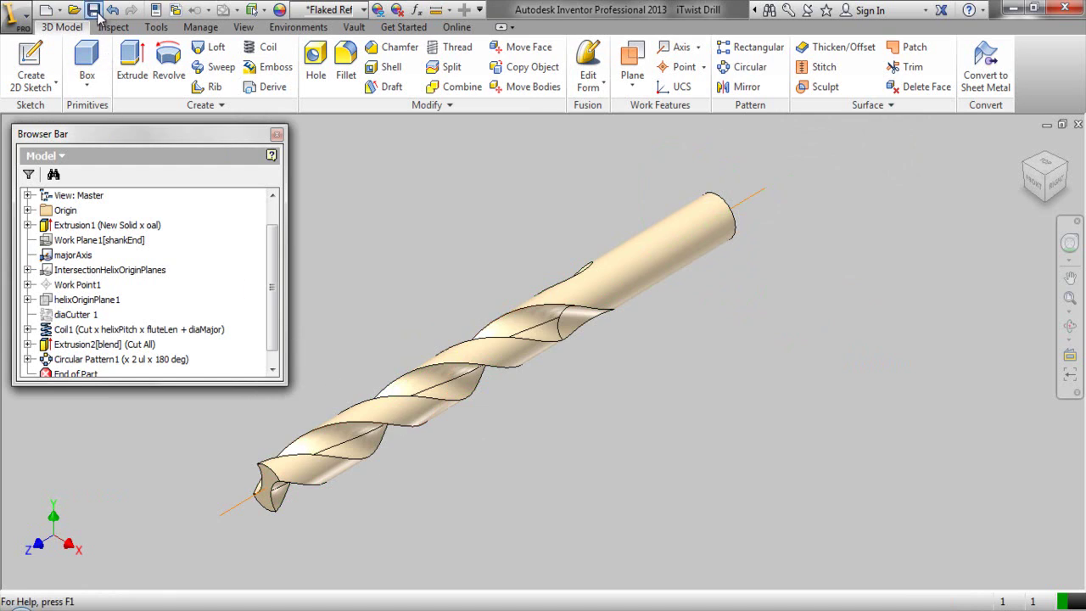
Inspect the two patterned flutes and their run-outs from the side and around the drill, returning to the home view
click(1061, 187)
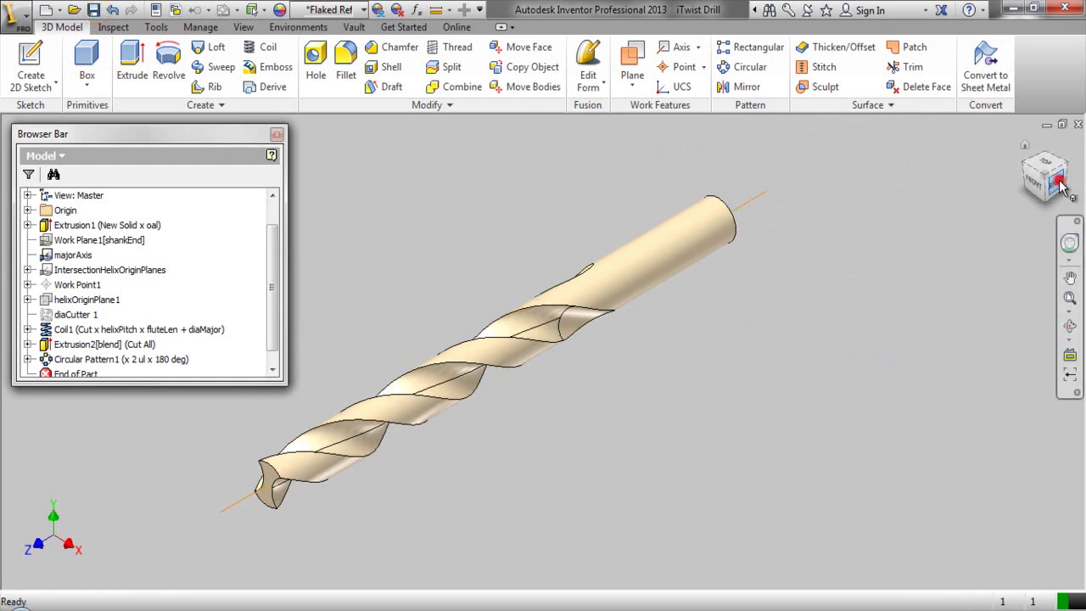
click(1069, 326)
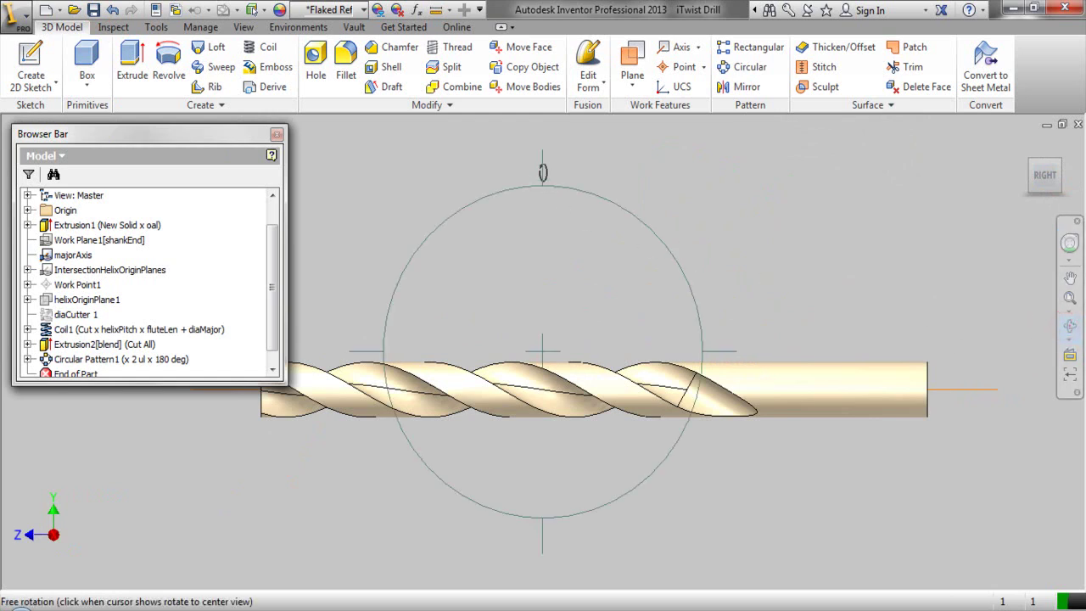
drag(542, 163, 538, 416)
right_click(570, 299)
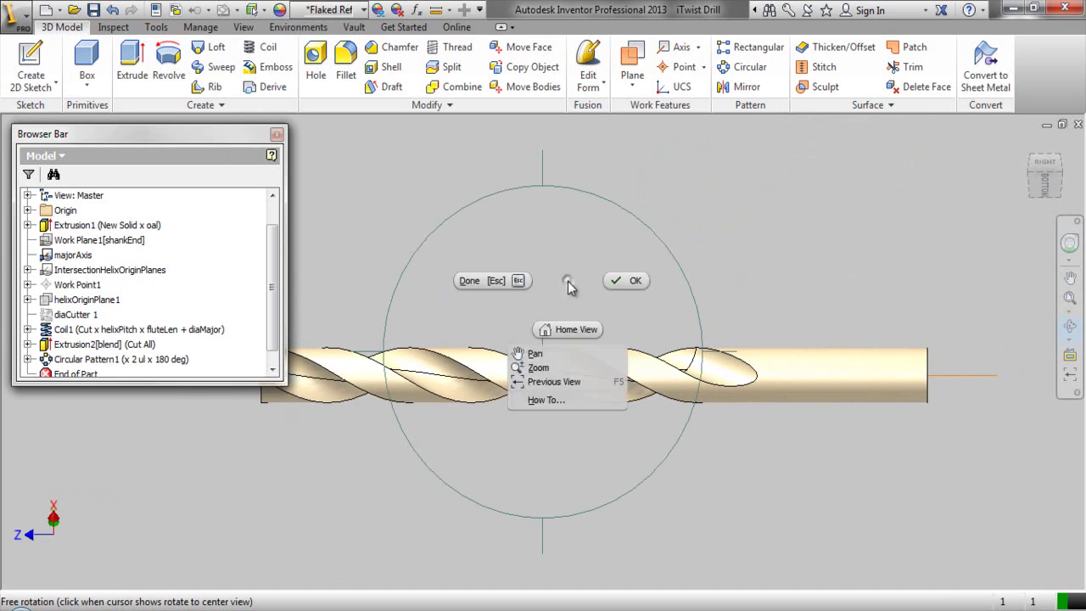
click(567, 335)
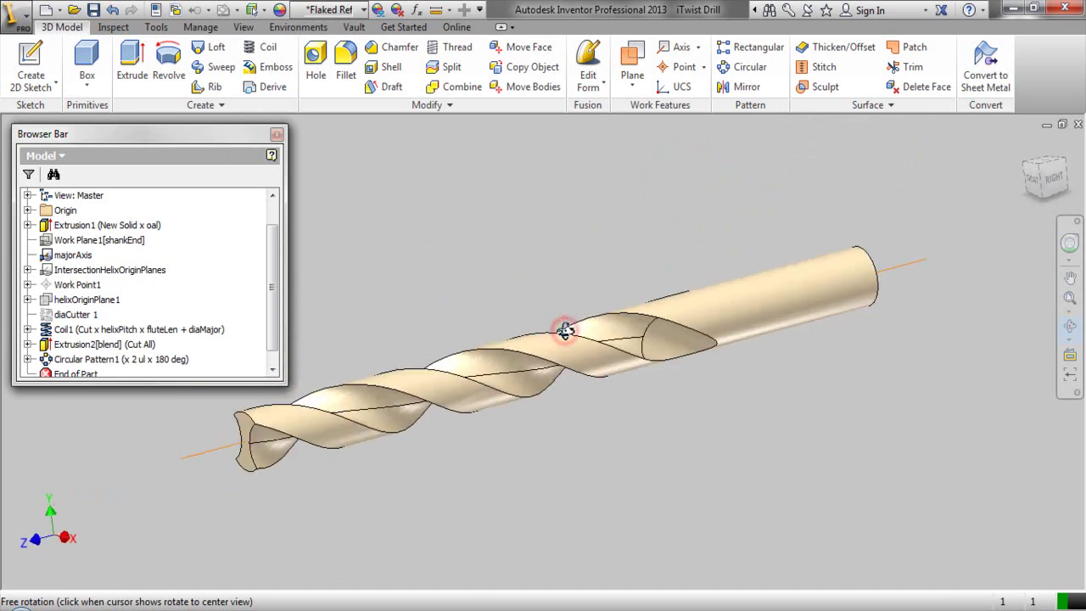
right_click(547, 241)
click(604, 241)
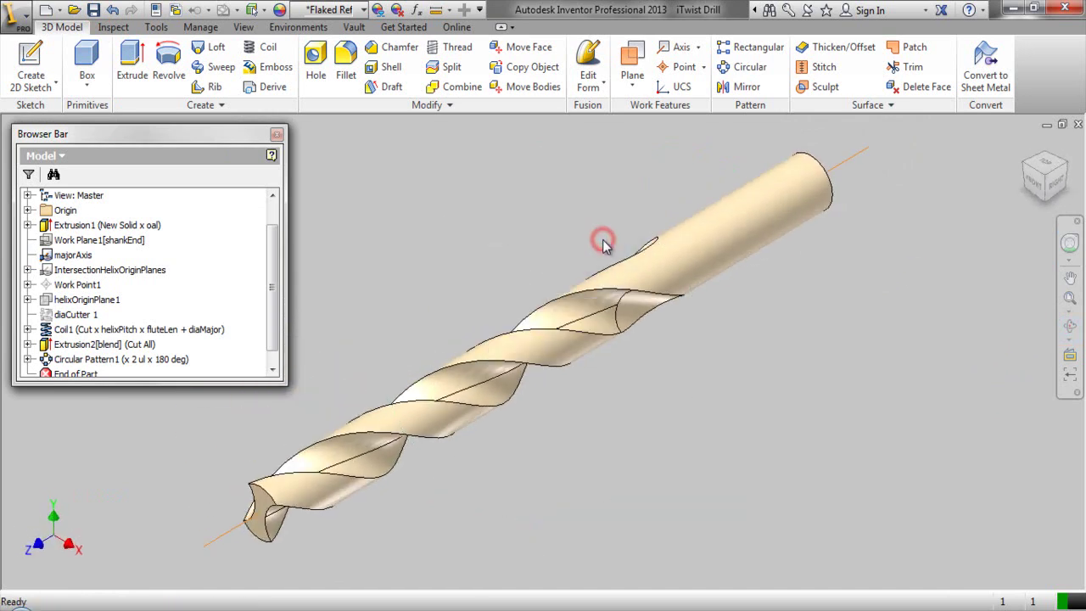
Create a new sketch on the flat end face at the drill's fluted tip and view it face-on
scroll(582, 255, up, 3)
scroll(502, 352, down, 3)
scroll(502, 352, down, 5)
click(530, 352)
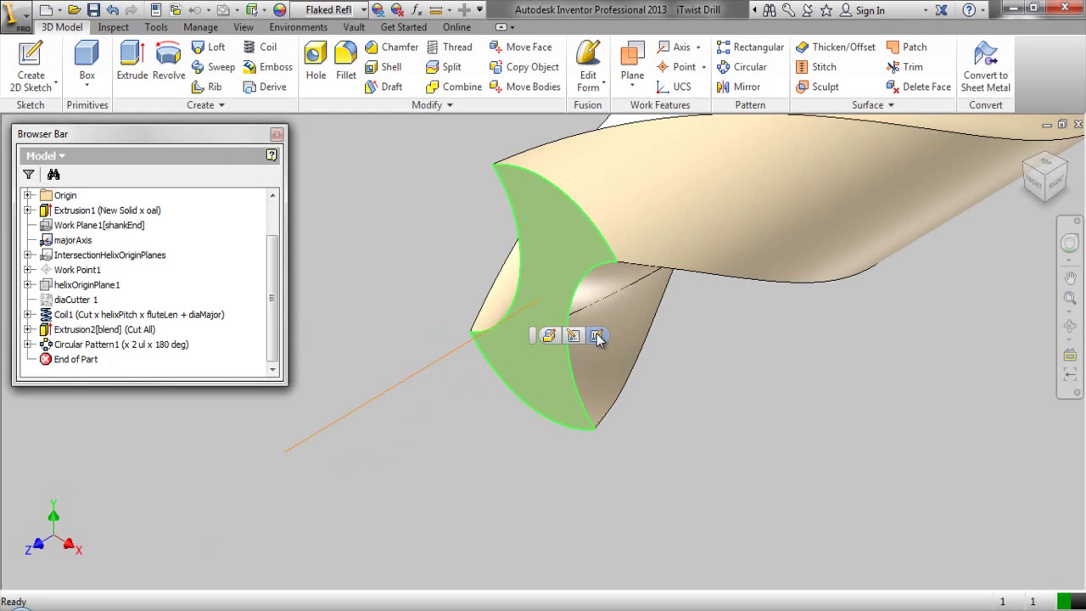
click(597, 337)
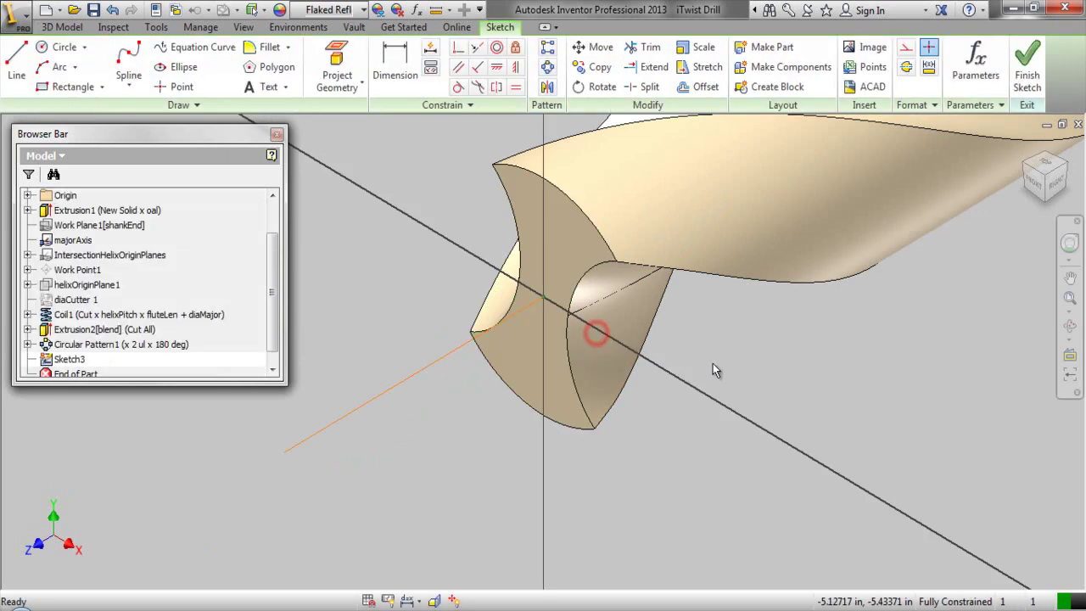
click(1043, 188)
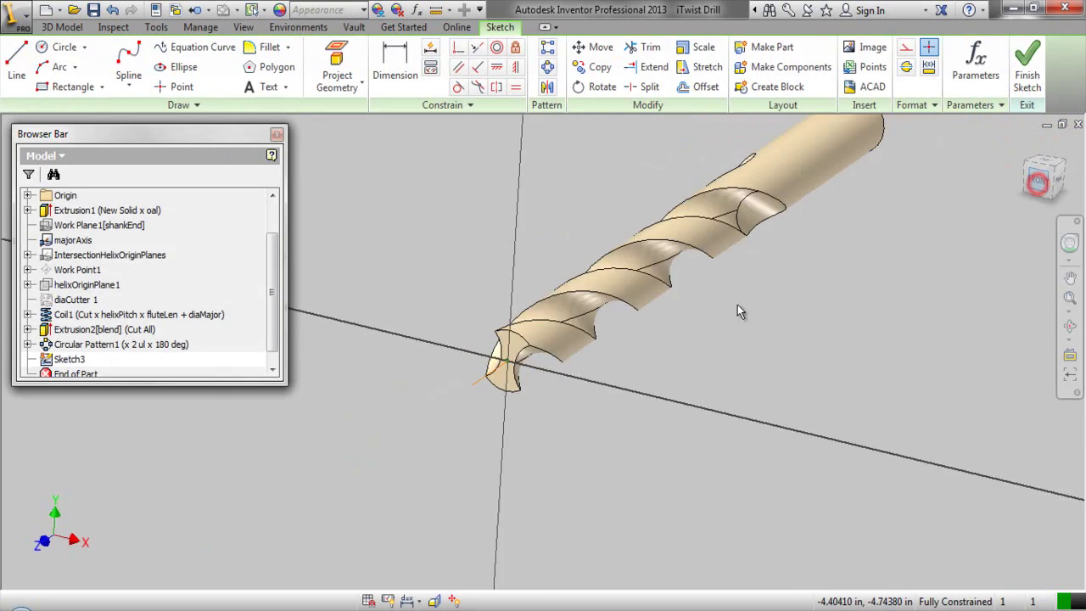
scroll(541, 365, up, 4)
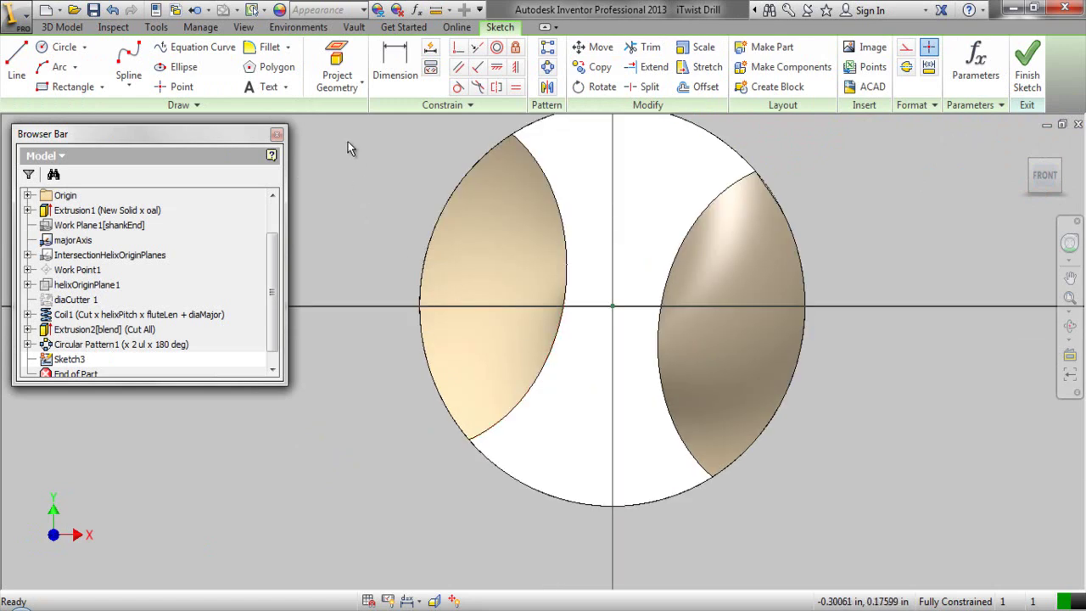
Project the curved edges of both flutes on the tip face into the sketch
click(337, 64)
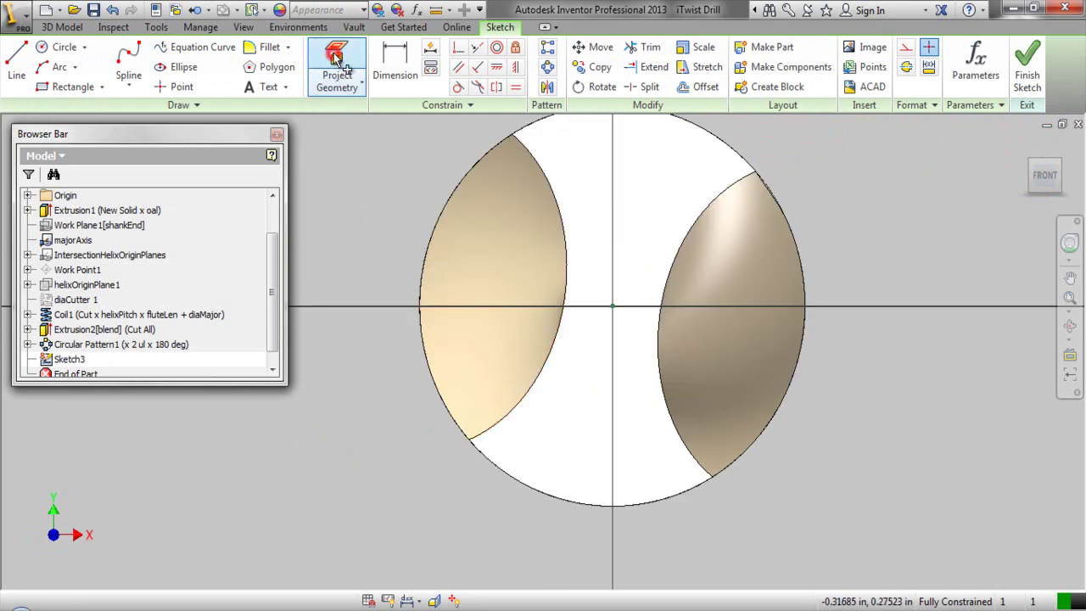
scroll(407, 314, down, 2)
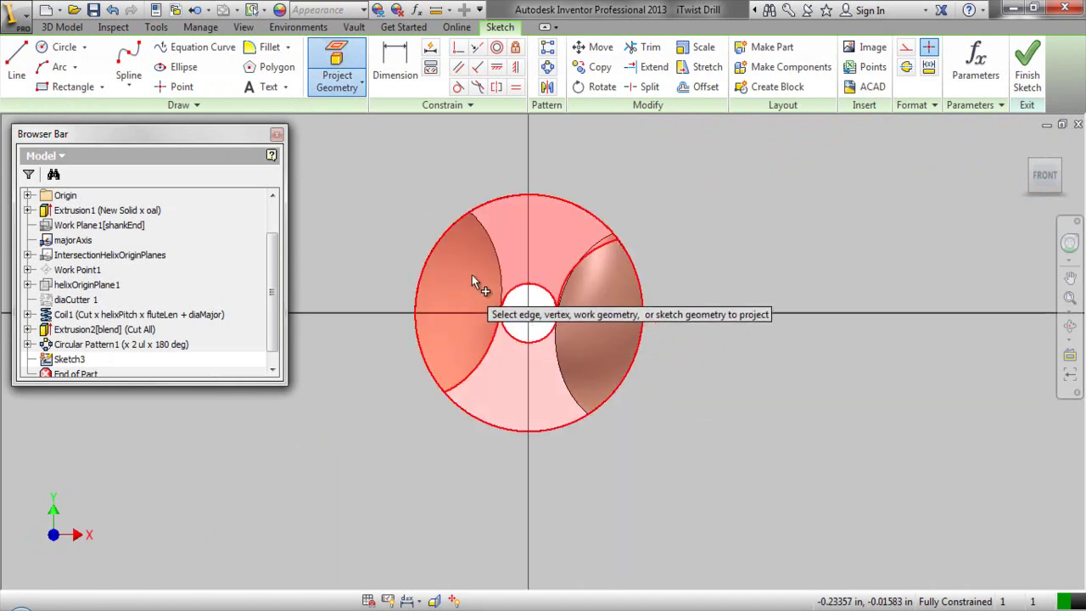
scroll(475, 278, up, 3)
click(523, 283)
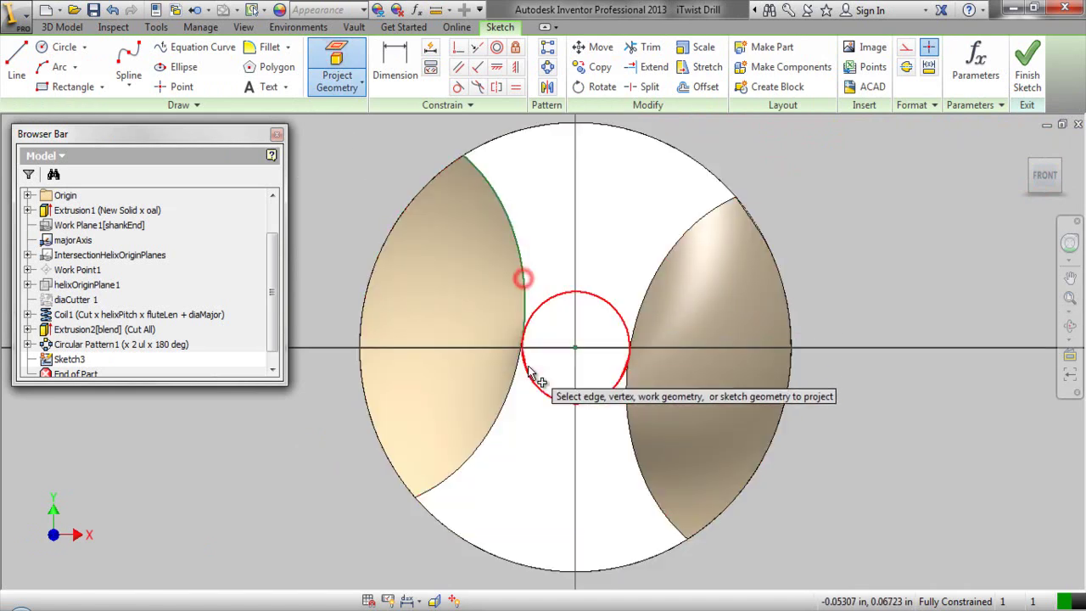
click(516, 405)
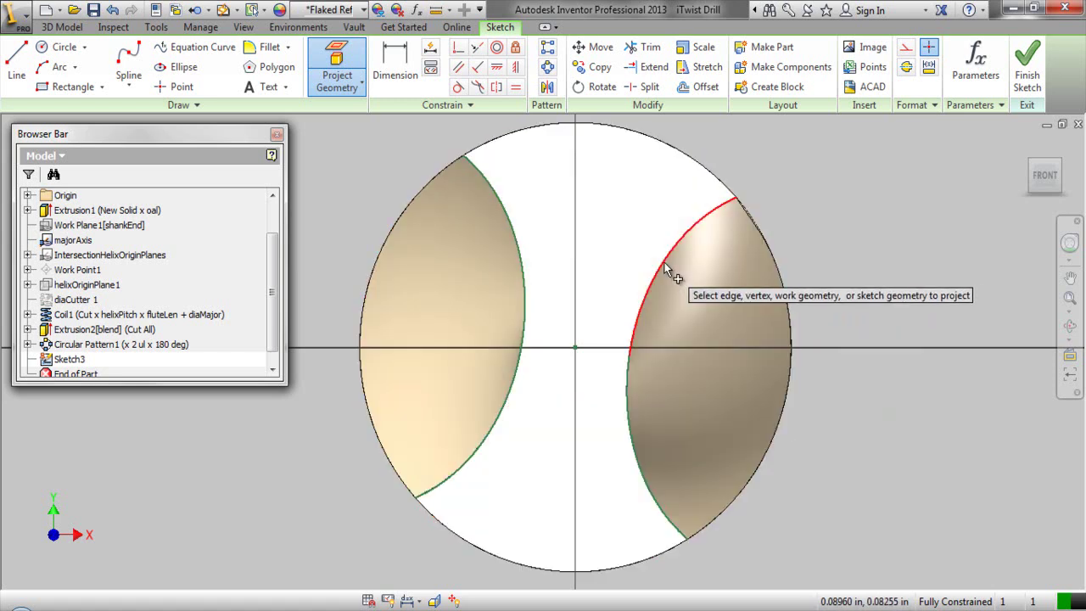
click(666, 270)
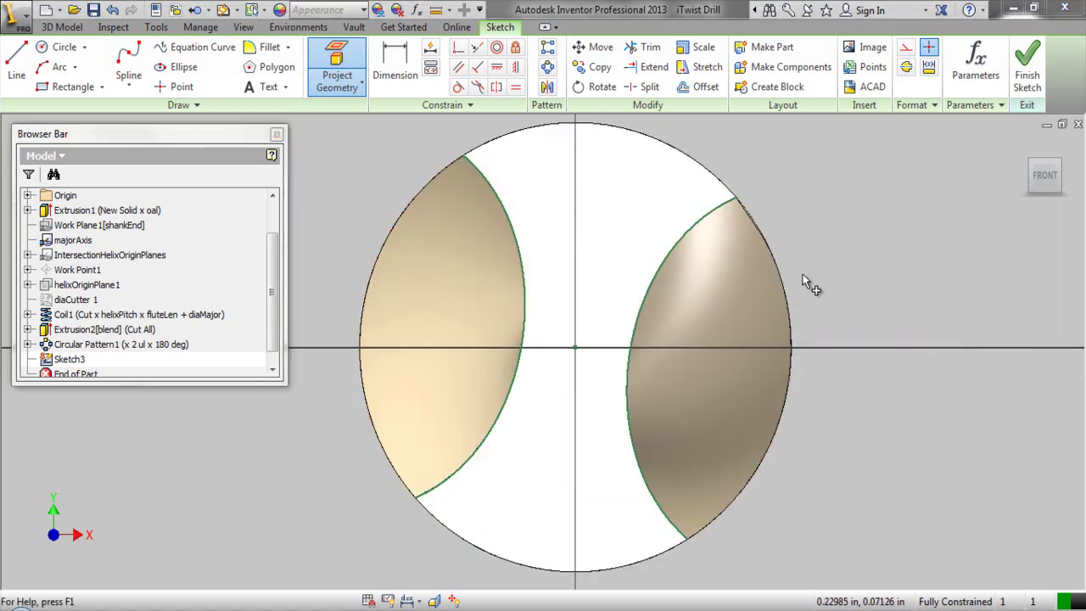
Project the circular edge of the drill's shank end into the tip sketch
click(1061, 163)
scroll(701, 276, up, 3)
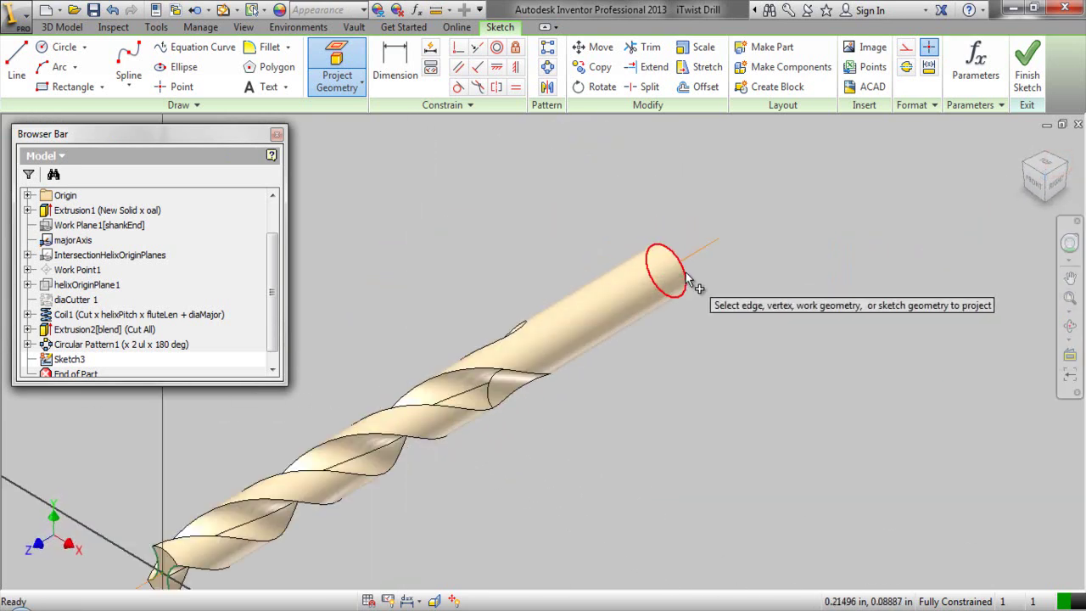
click(686, 273)
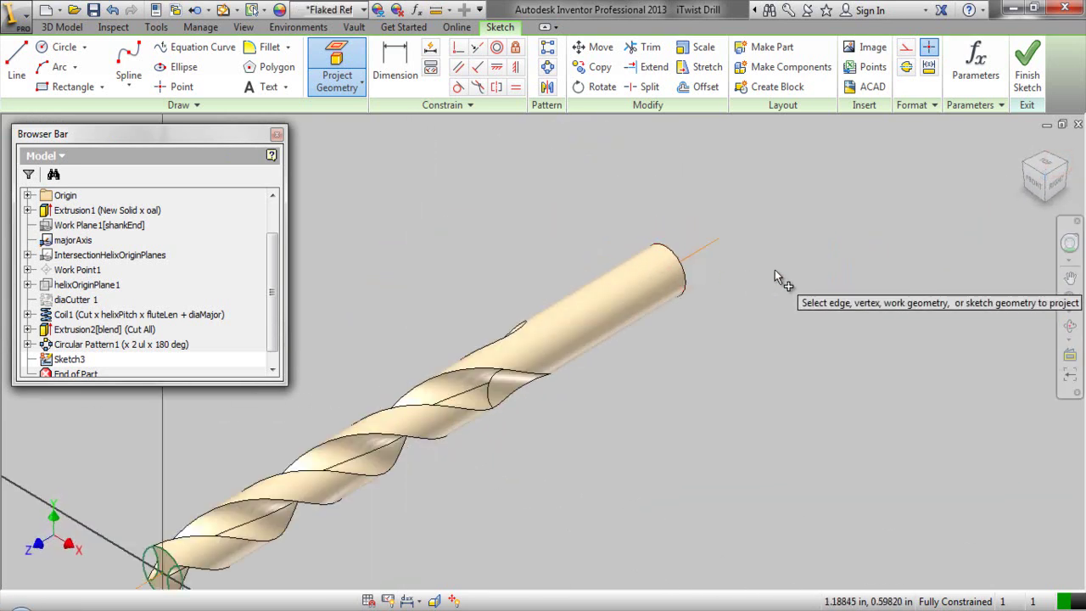
right_click(774, 272)
click(821, 270)
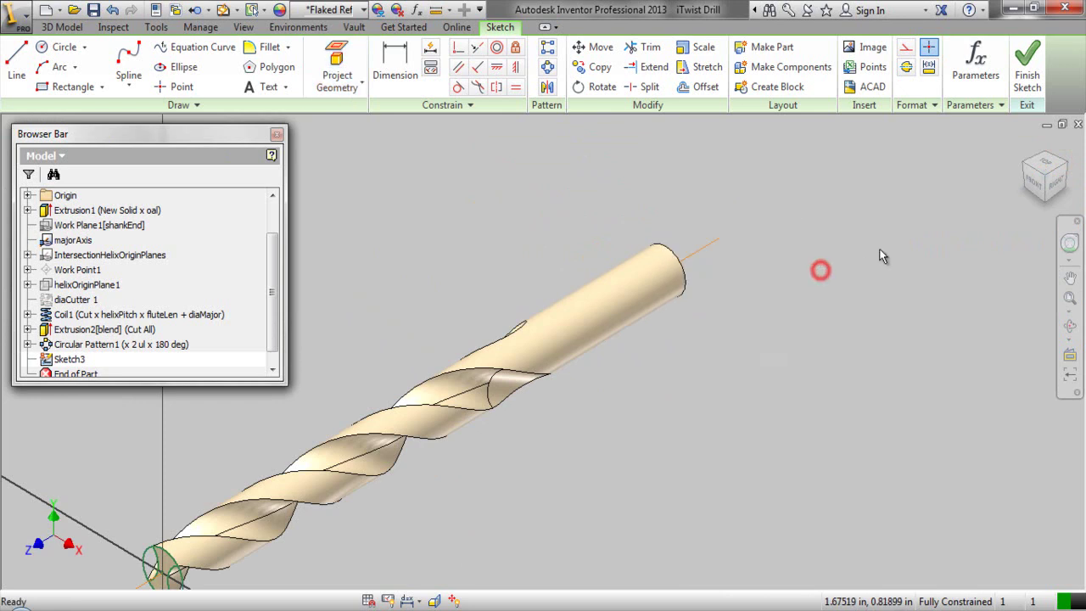
Draw a center point circle about 0.09 in in diameter at the sketch origin, between the two flutes
click(1033, 189)
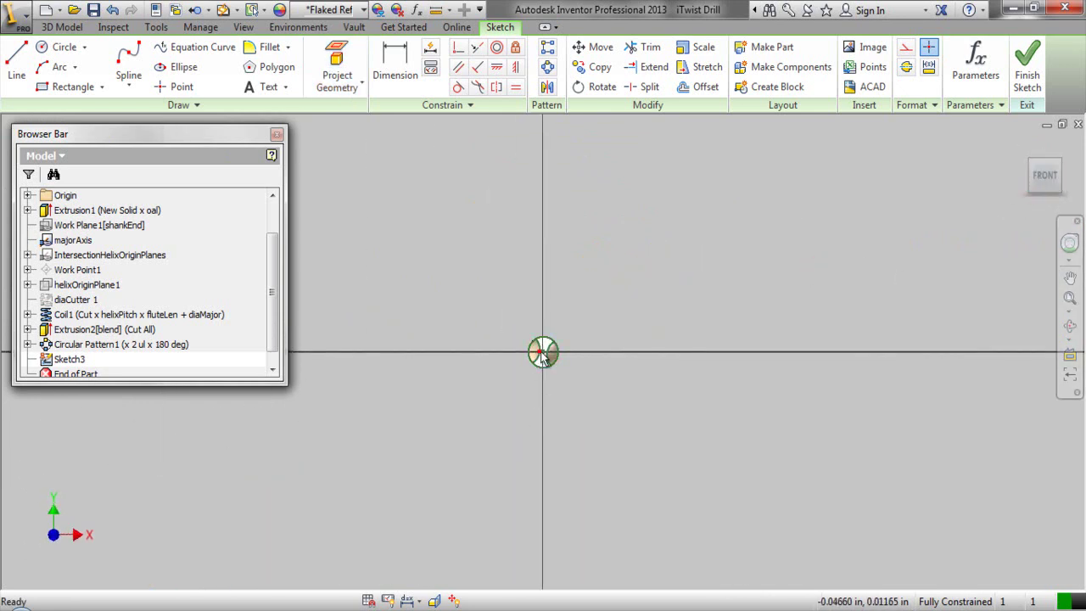
scroll(544, 360, up, 5)
scroll(544, 361, up, 4)
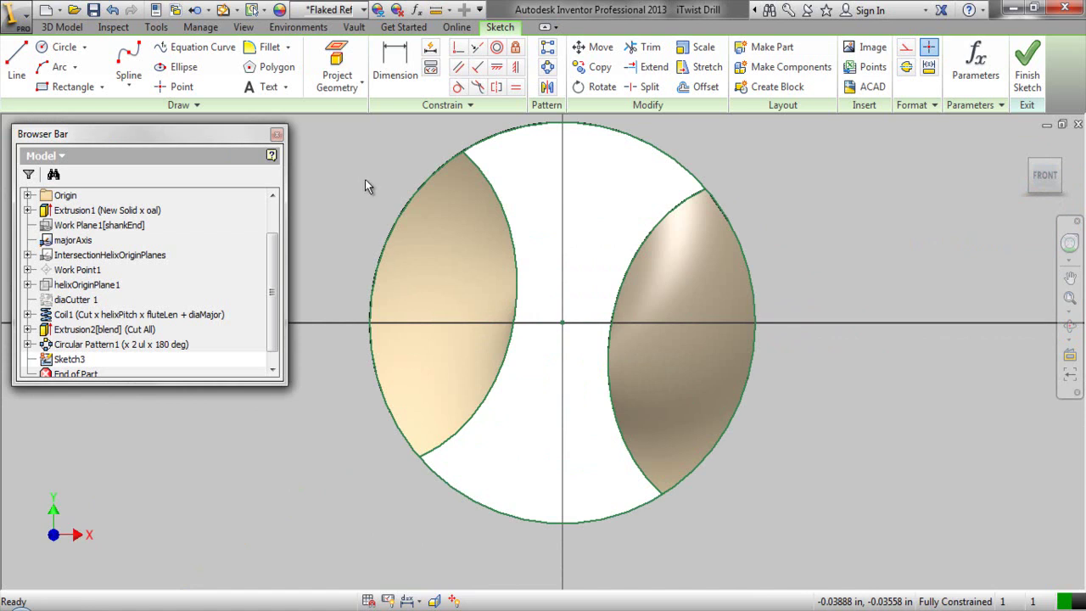
right_click(311, 125)
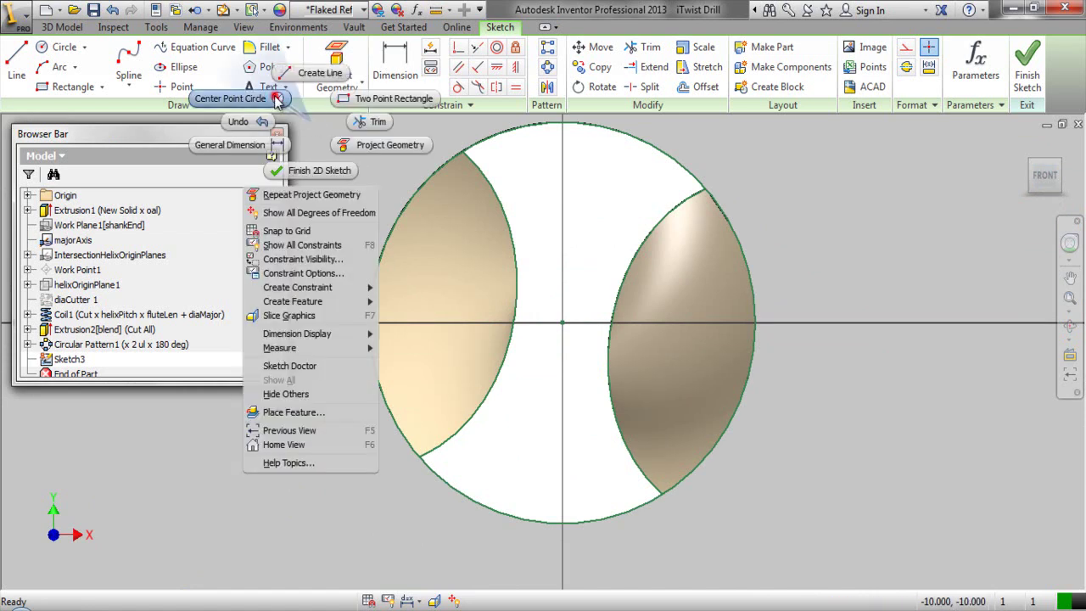
click(278, 99)
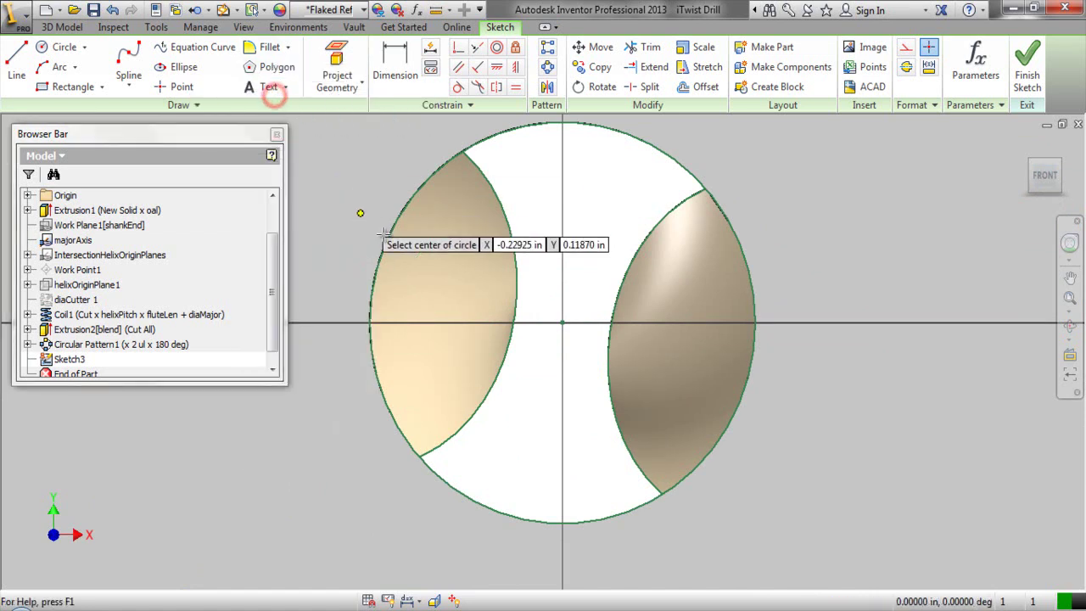
click(562, 323)
click(596, 344)
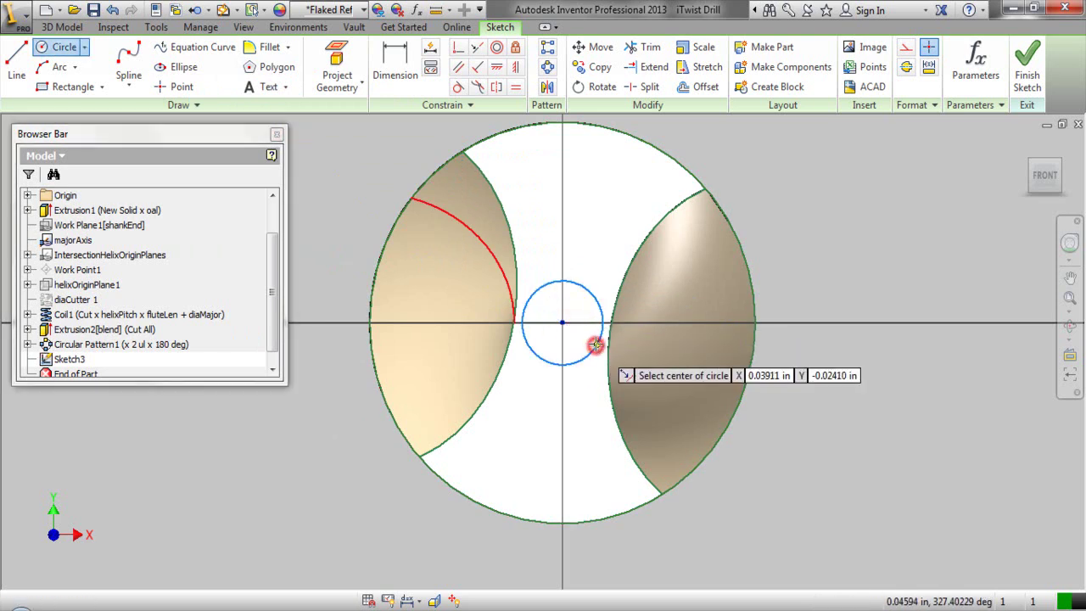
right_click(783, 230)
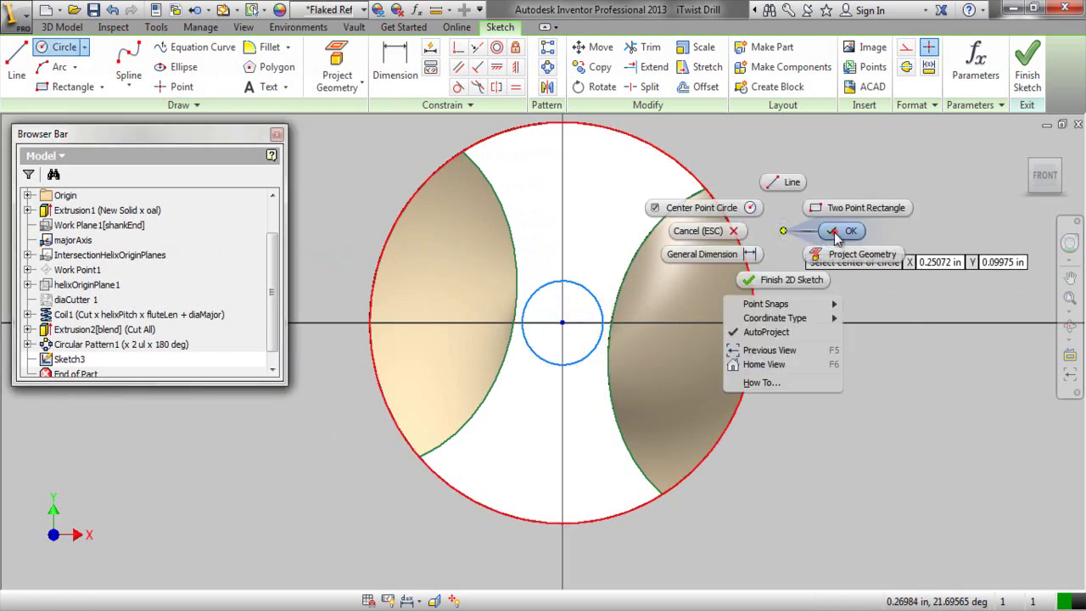
click(835, 235)
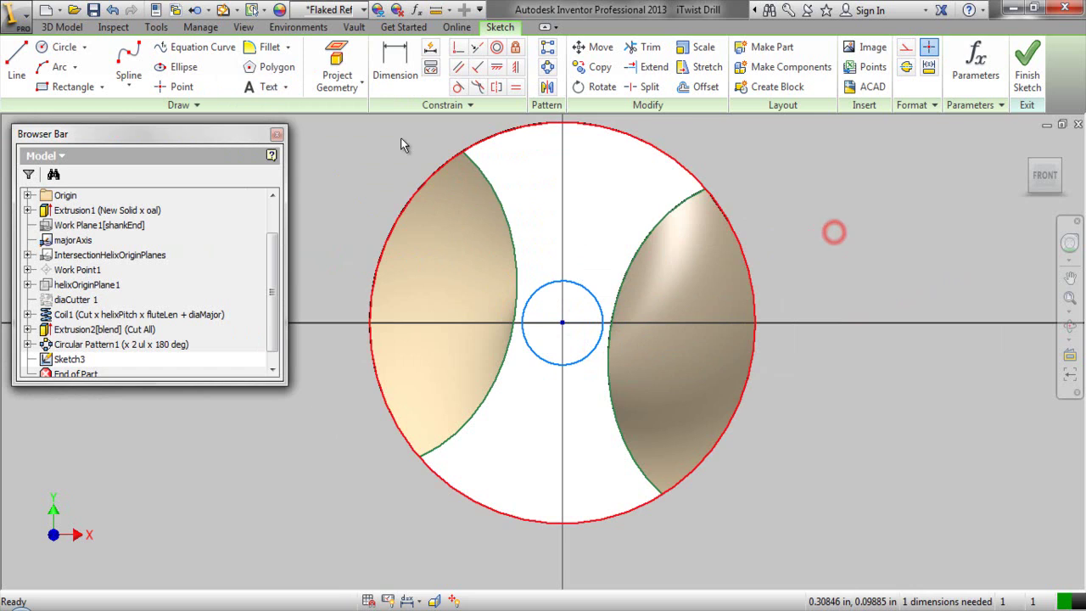
Constrain the center circle tangent to the lower projected edge of the flute on the positive X side
click(457, 88)
scroll(586, 346, up, 3)
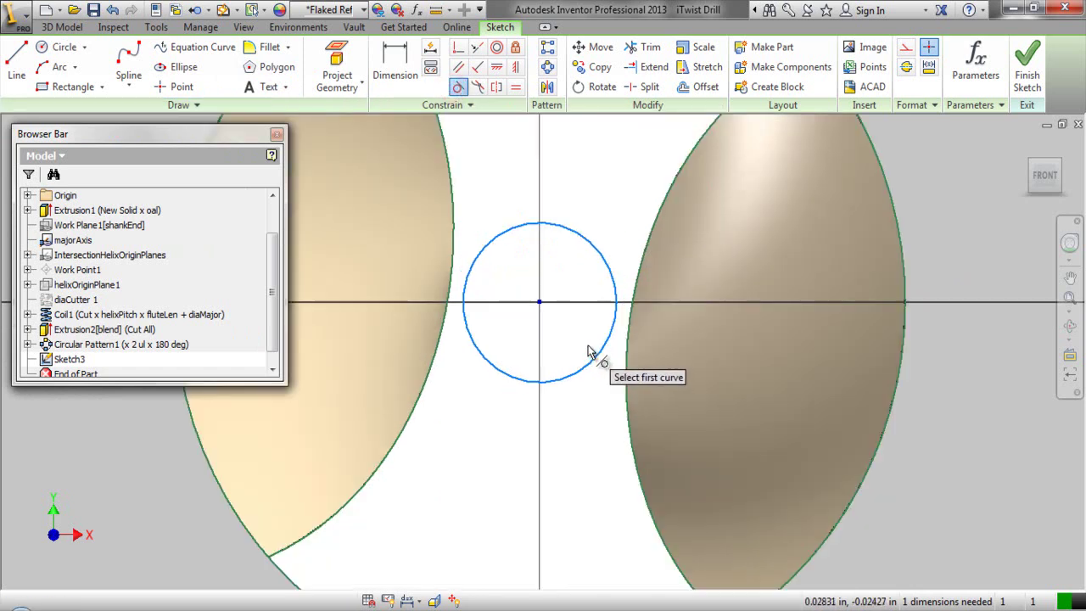
click(596, 356)
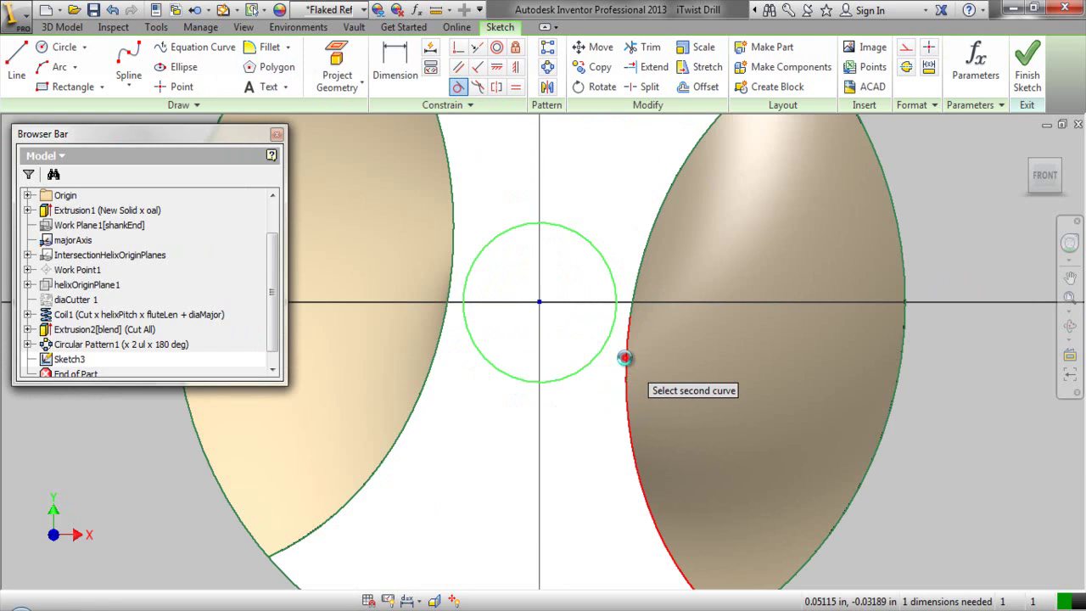
click(625, 357)
right_click(689, 248)
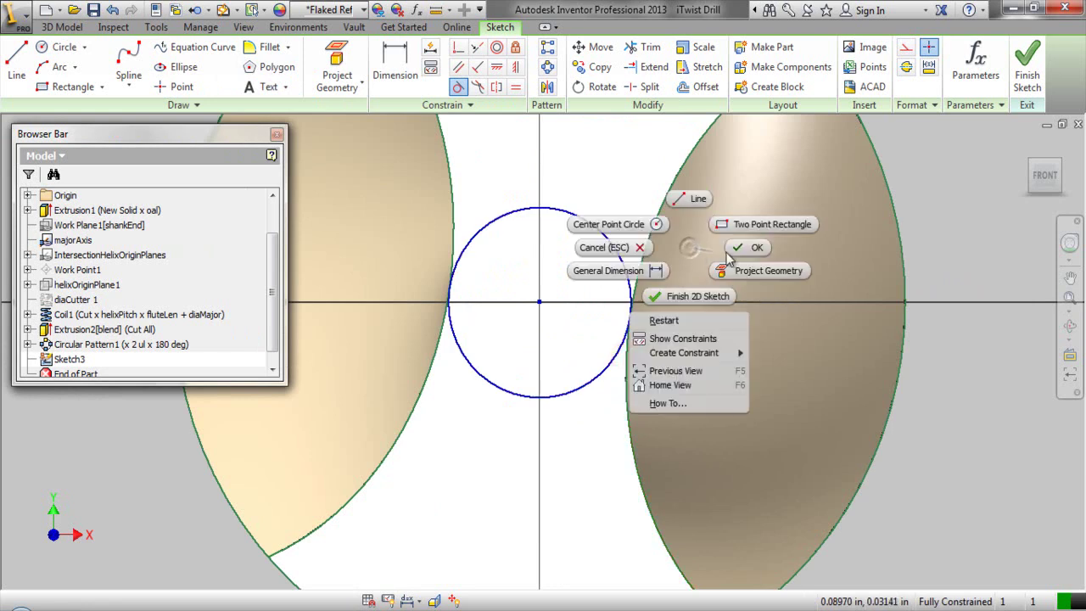
click(738, 249)
Convert the center circle and all the projected edges in the tip sketch to construction geometry
scroll(606, 382, down, 2)
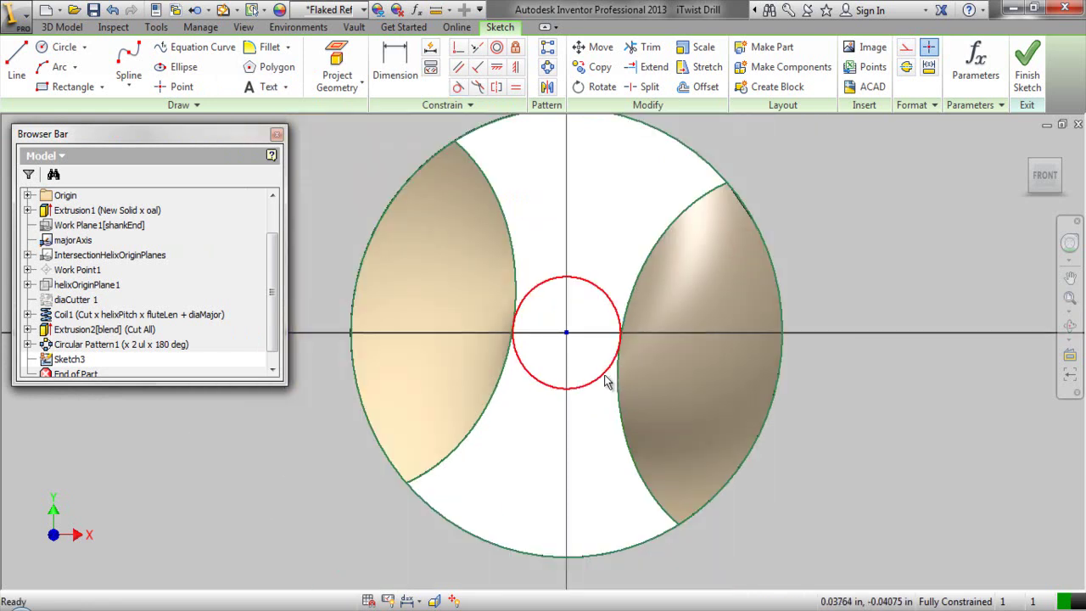
scroll(415, 256, down, 2)
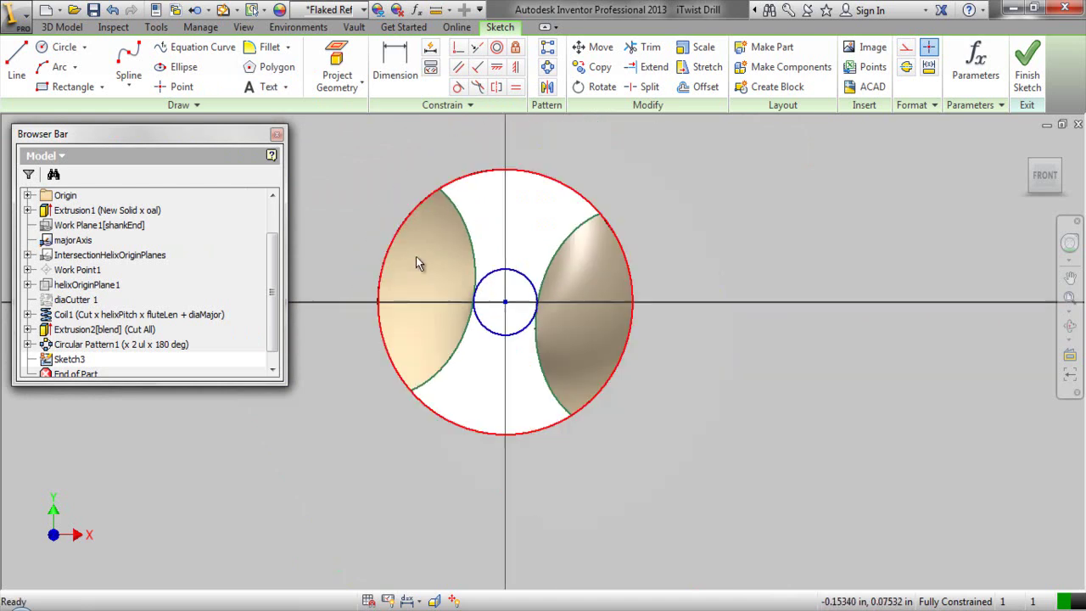
drag(320, 144, 511, 206)
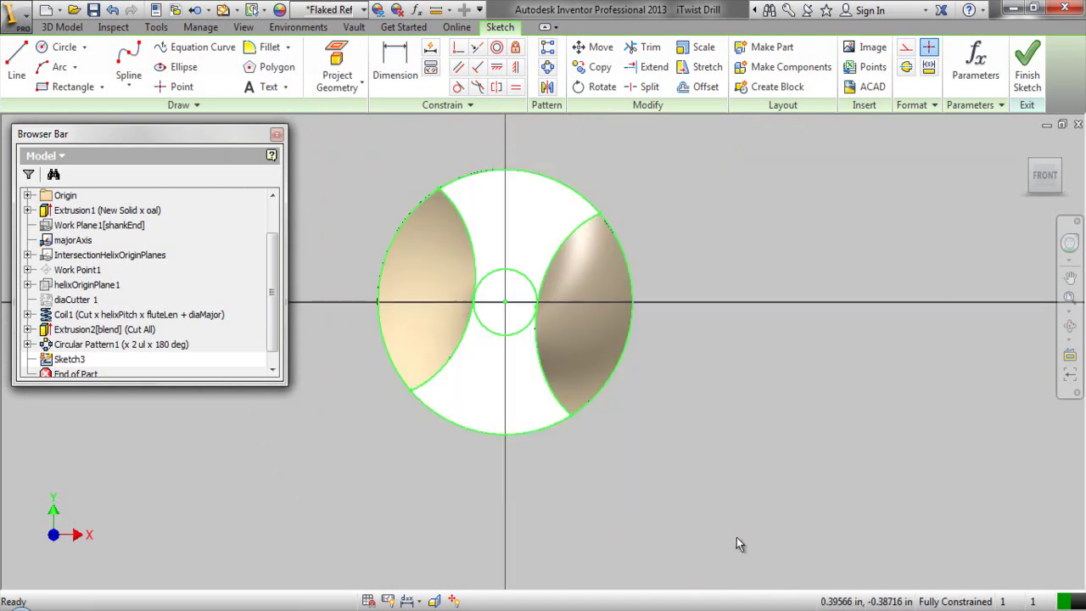
click(906, 51)
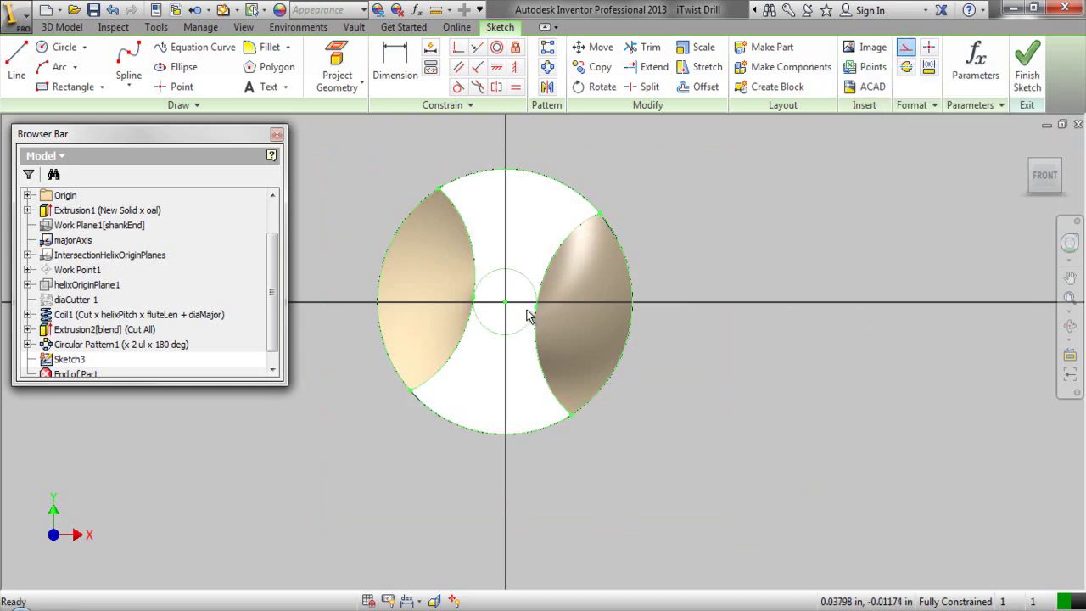
Place a sketch point where the construction circle is tangent to the flute edge on the positive X side
scroll(526, 316, up, 1)
scroll(473, 286, up, 3)
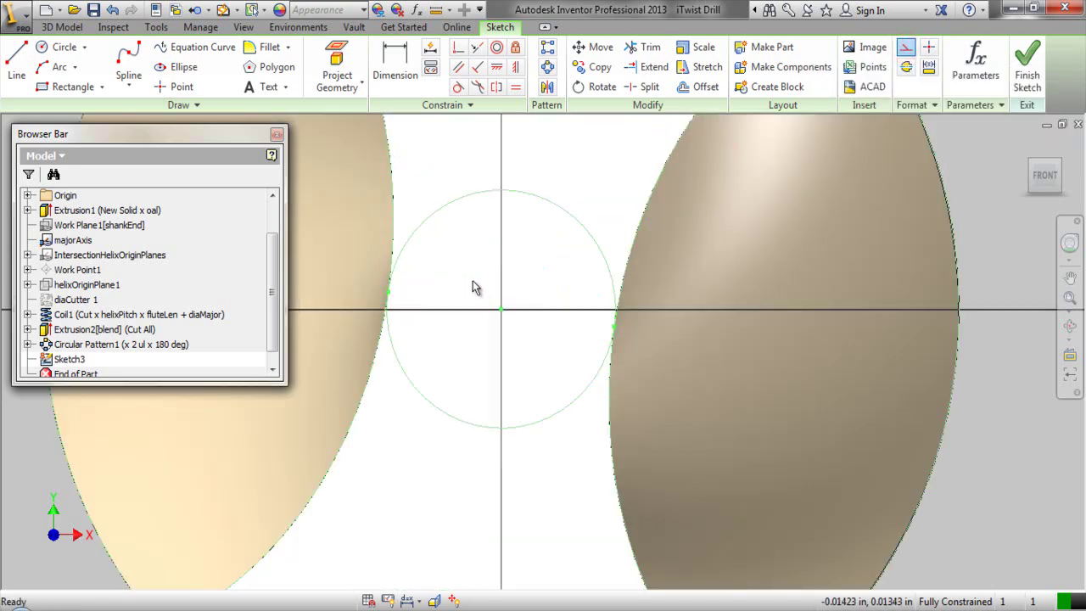
click(177, 89)
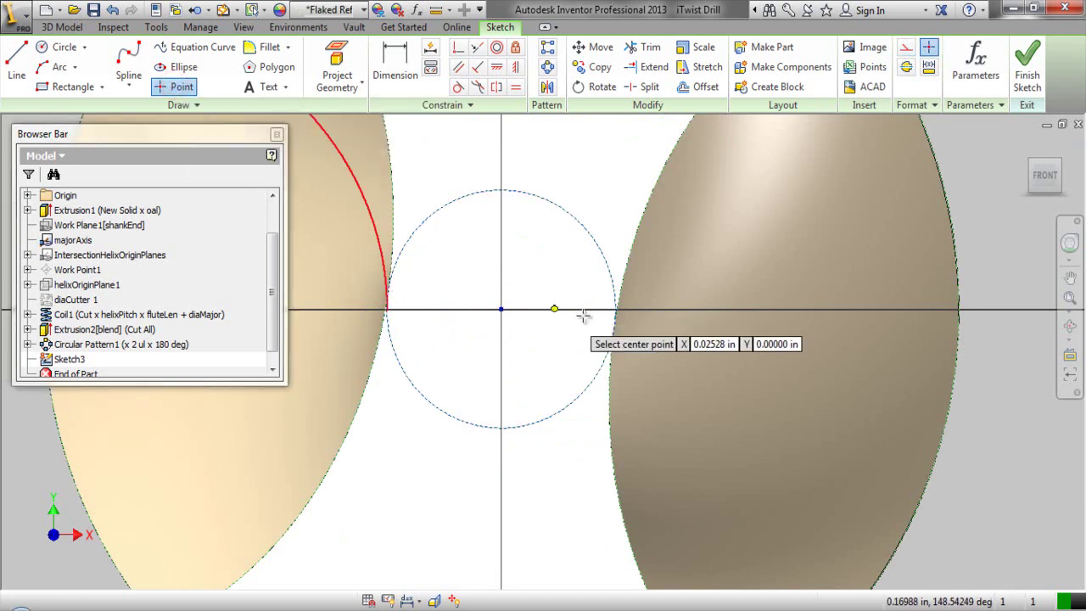
scroll(610, 319, up, 3)
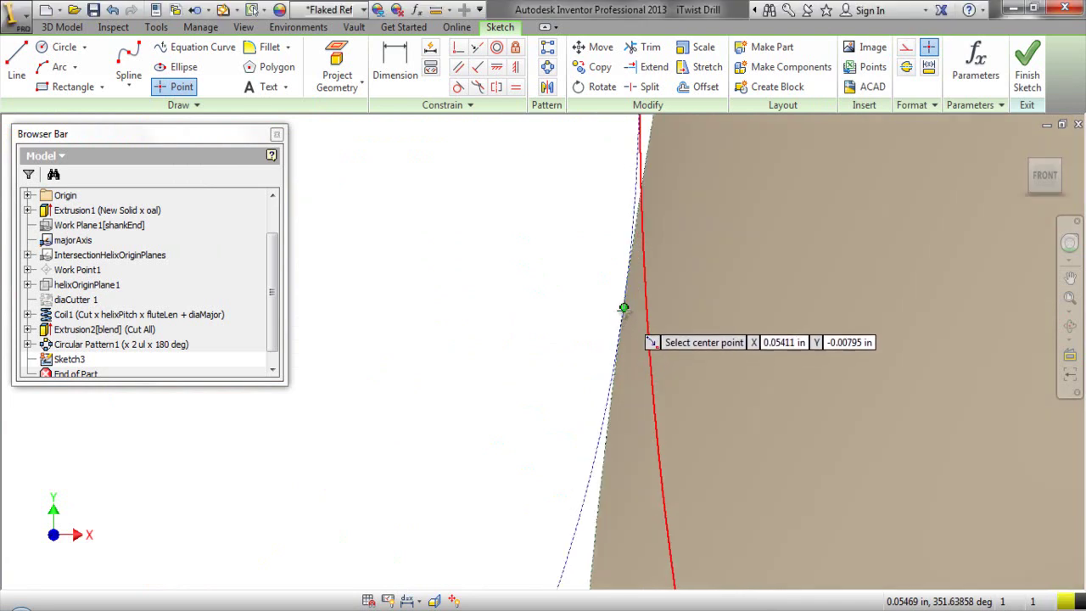
scroll(785, 361, down, 5)
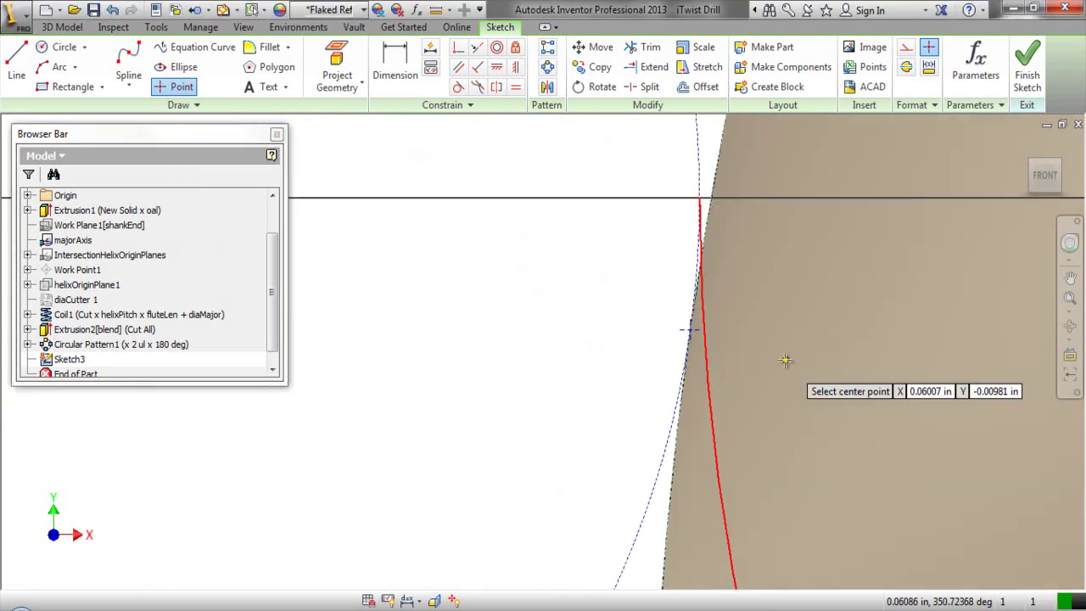
Place a sketch point where the construction circle is tangent to the flute edge on the negative X side
scroll(784, 361, down, 3)
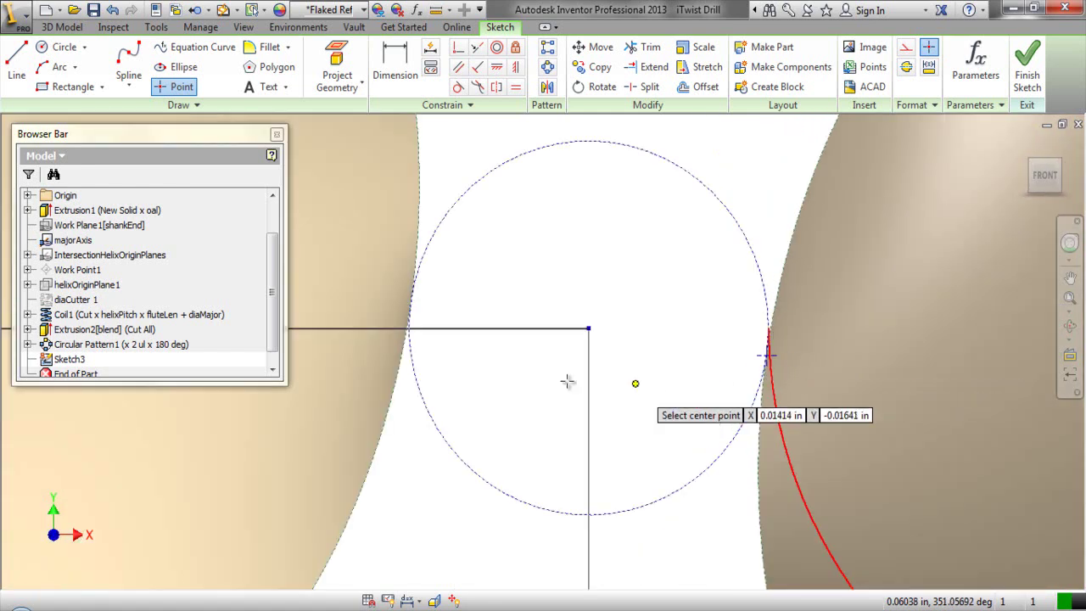
scroll(402, 300, up, 3)
scroll(402, 300, up, 2)
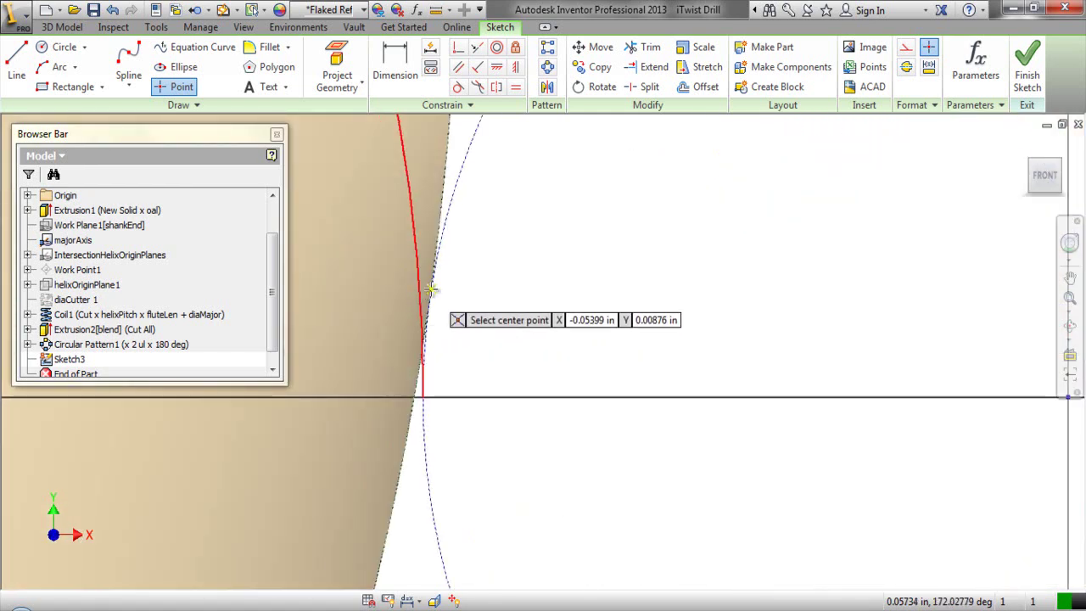
click(430, 299)
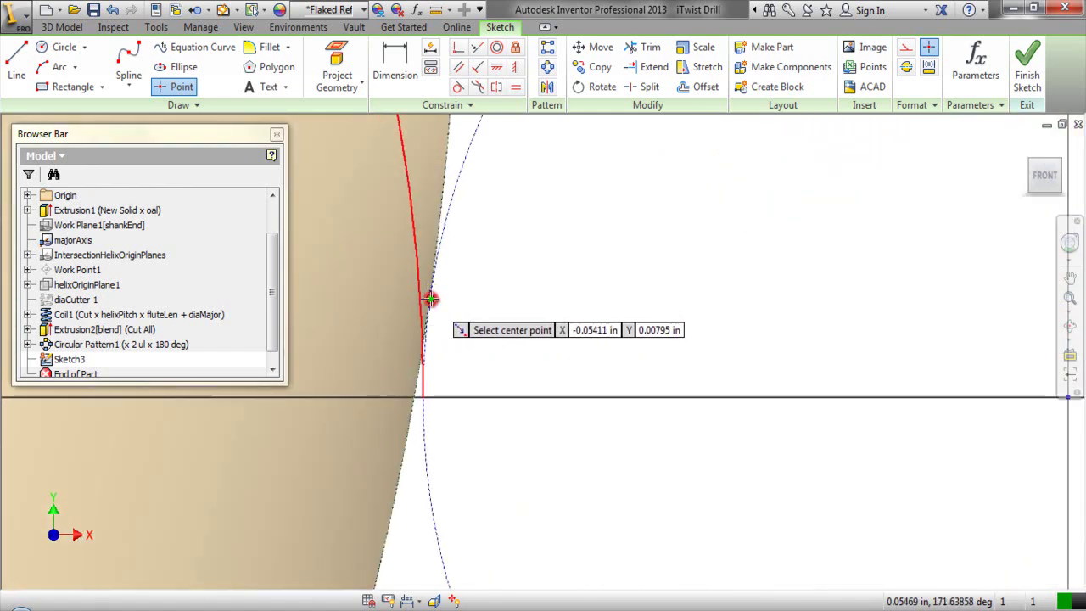
Draw a sloping line about 0.44 in long across the tip, joining opposite sides of the outer circle through both flutes
right_click(574, 321)
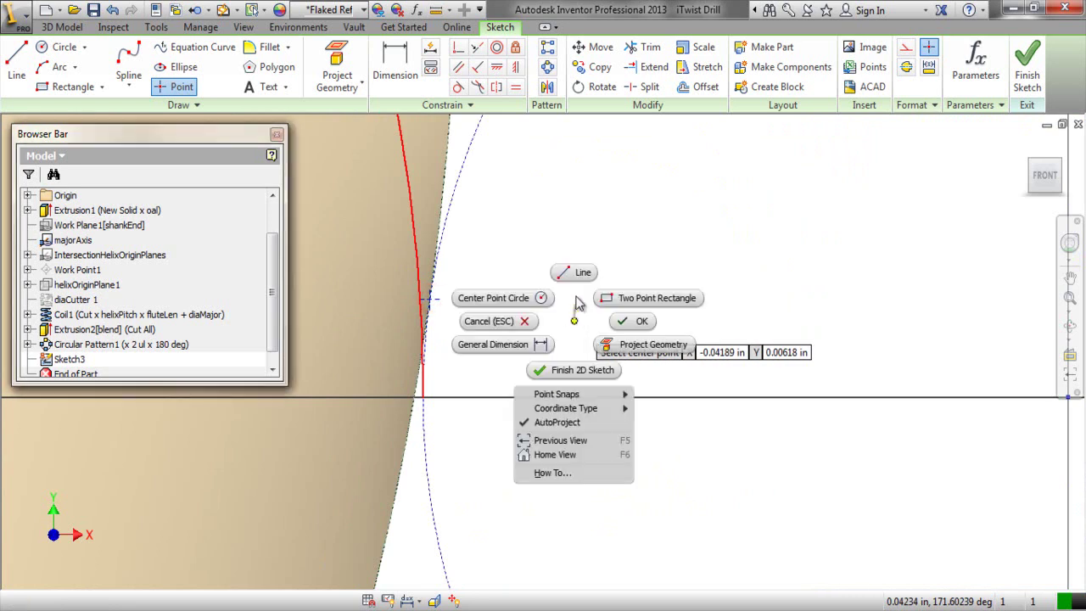
click(576, 284)
scroll(552, 301, down, 5)
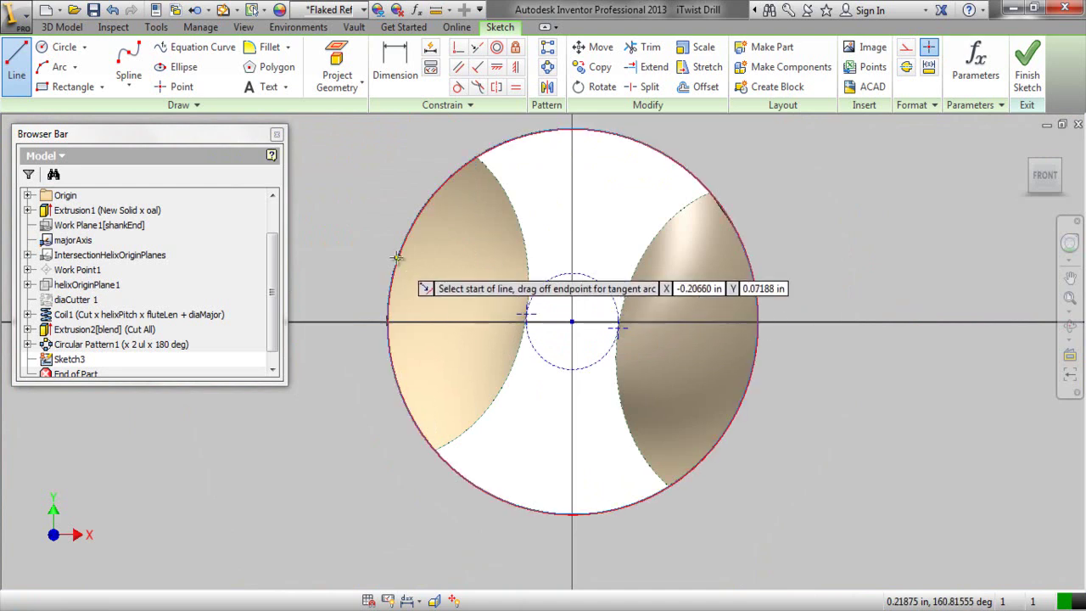
click(396, 257)
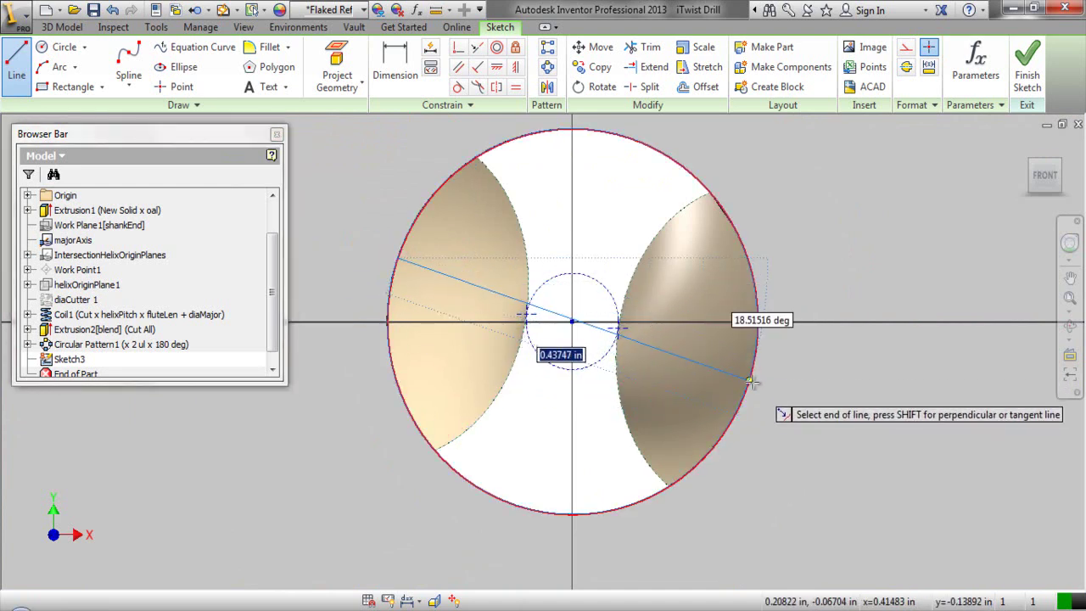
click(749, 382)
scroll(523, 329, up, 5)
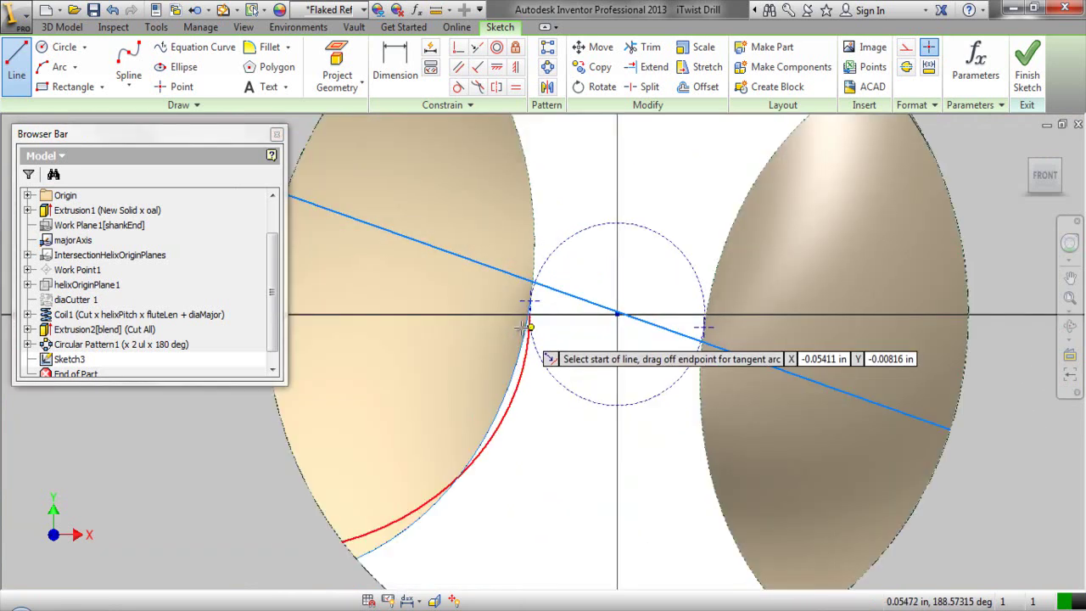
right_click(465, 246)
click(500, 246)
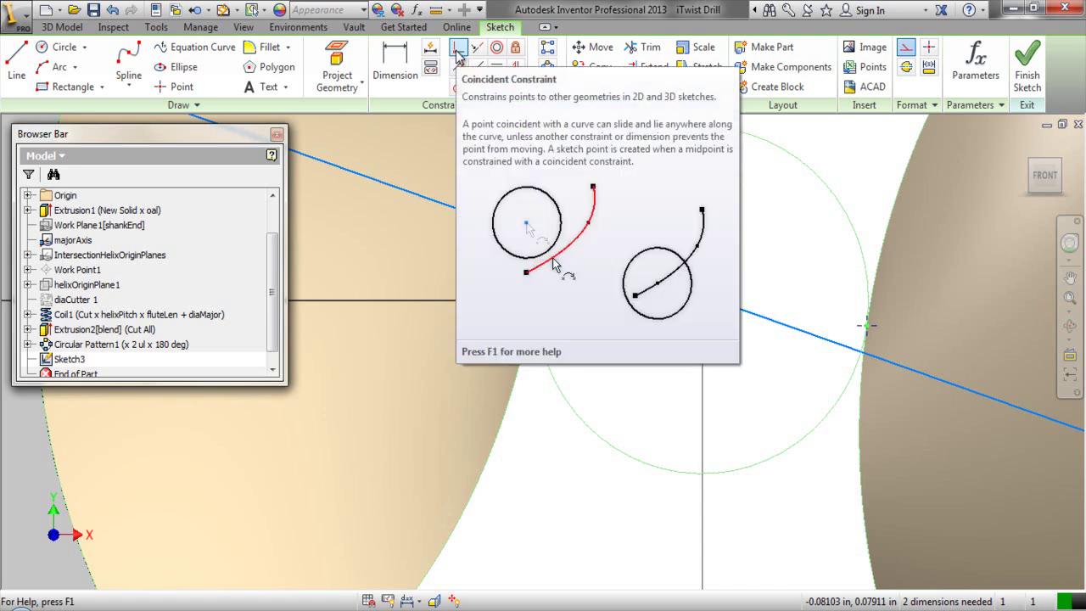
Constrain the sloping line coincident with the tangency point on the negative X side
click(457, 51)
scroll(534, 239, down, 5)
click(532, 244)
click(548, 392)
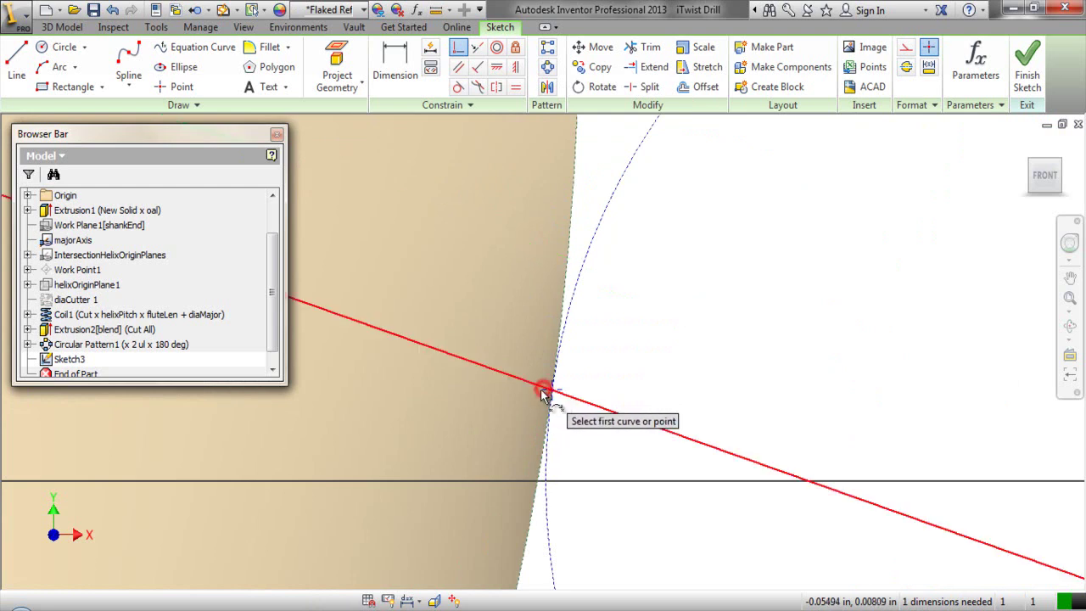
Constrain the sloping line coincident with the tangency point on the positive X side
scroll(458, 340, up, 2)
scroll(462, 340, up, 5)
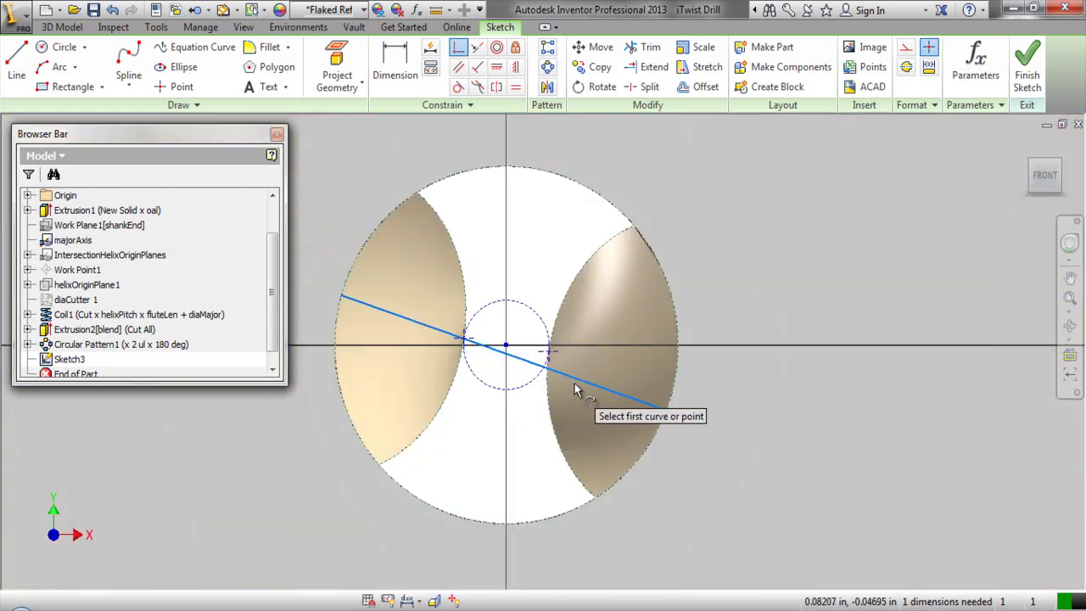
scroll(556, 373, down, 2)
scroll(552, 370, down, 2)
click(543, 369)
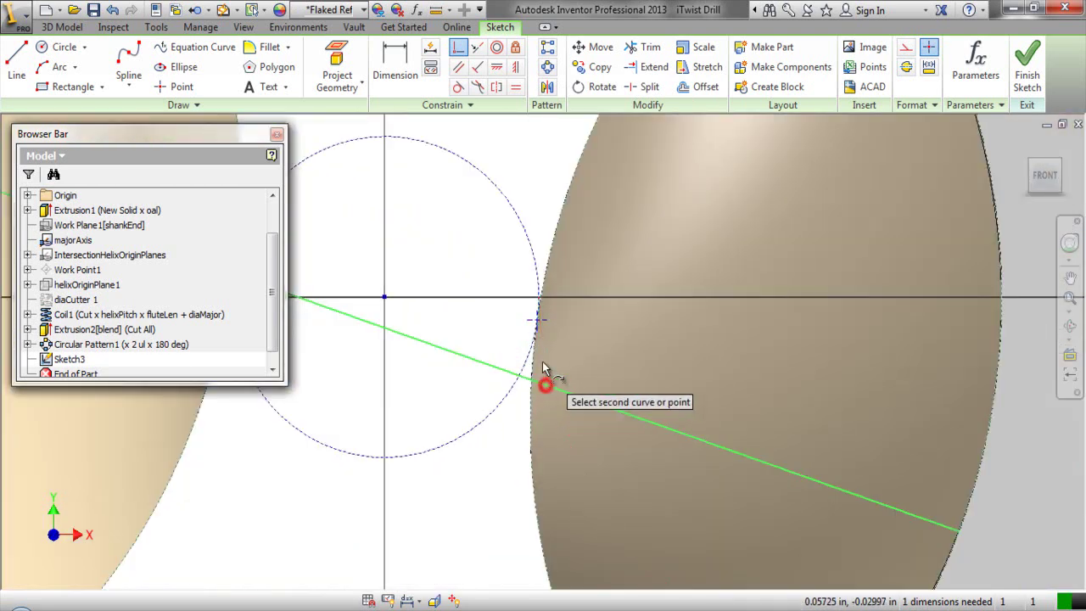
scroll(543, 365, down, 2)
click(531, 304)
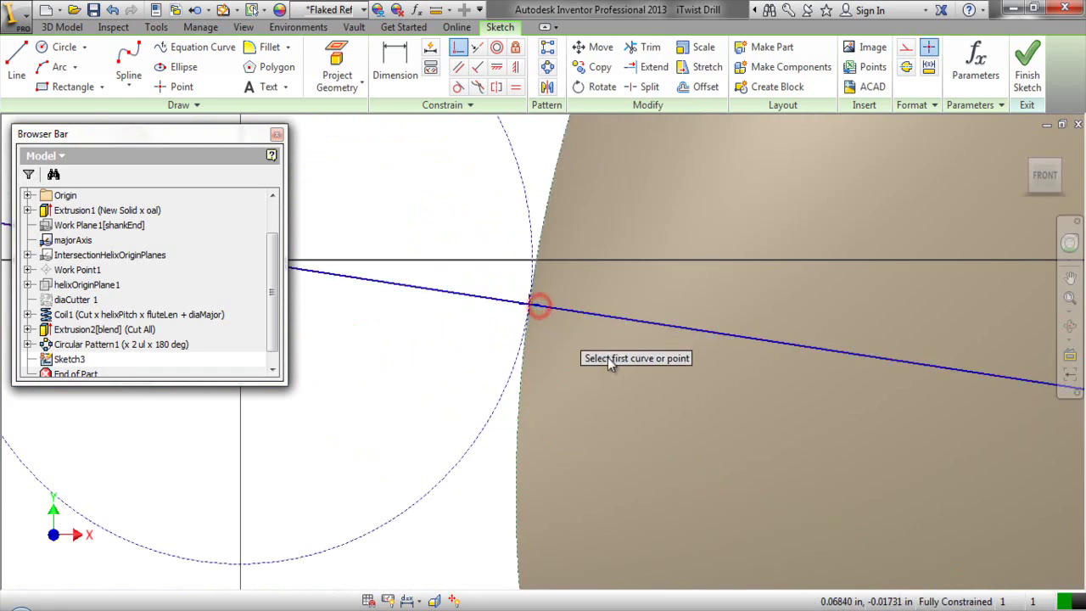
scroll(667, 362, up, 3)
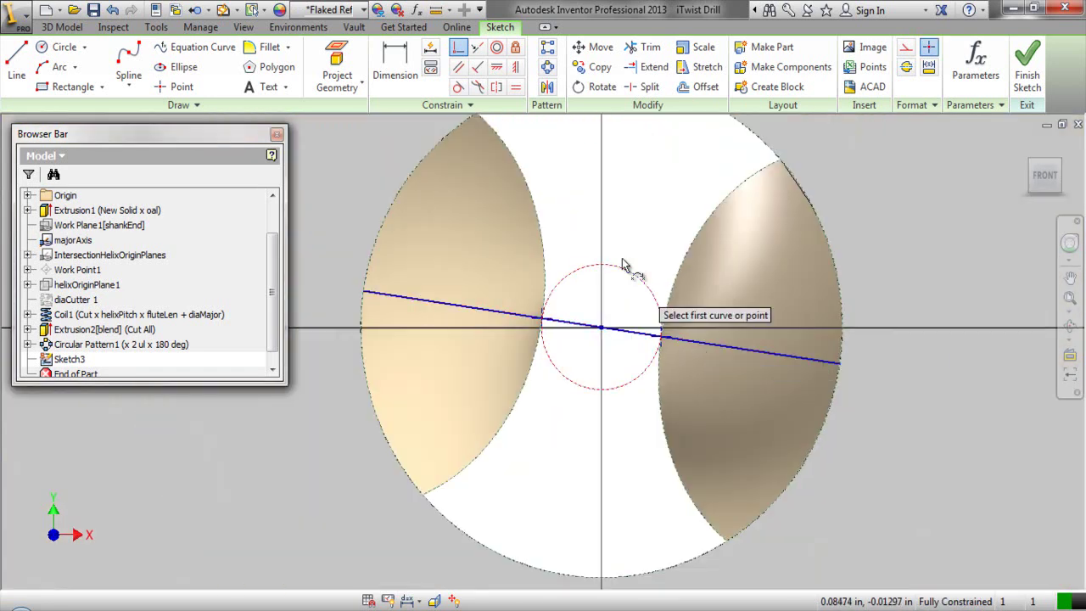
right_click(606, 221)
click(663, 217)
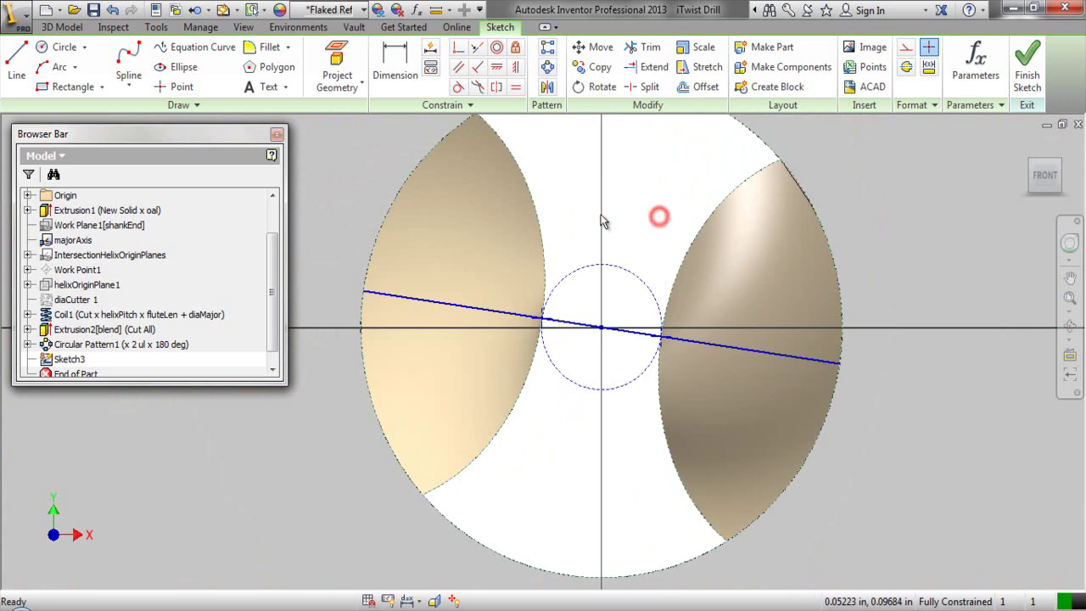
Project IntersectionHelixOriginPlanes into the tip sketch and convert the resulting horizontal line to construction geometry
click(338, 95)
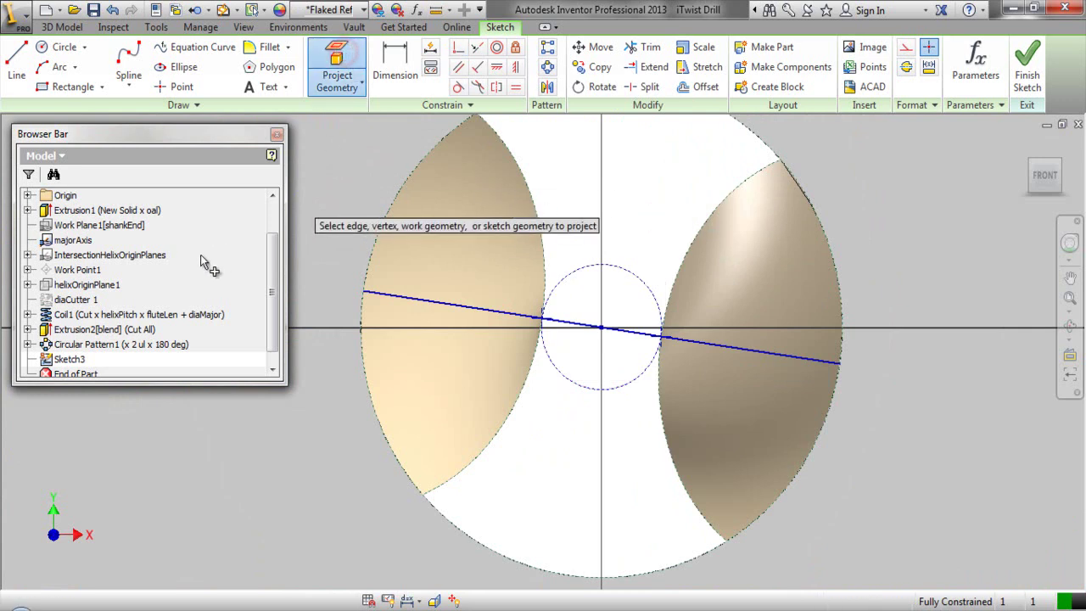
click(156, 254)
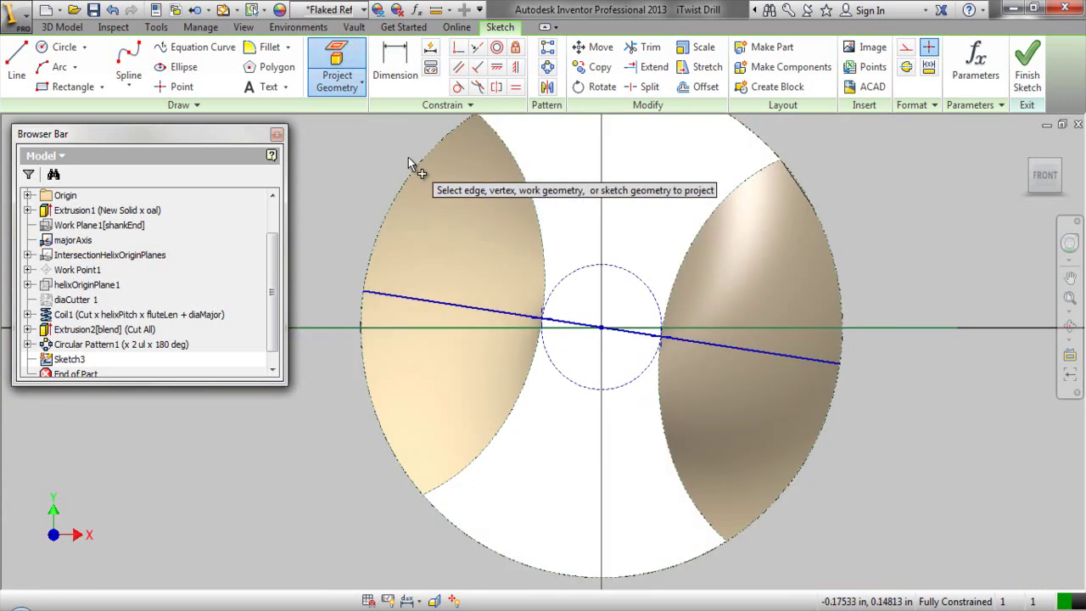
right_click(408, 159)
click(451, 157)
click(342, 326)
click(906, 48)
click(914, 233)
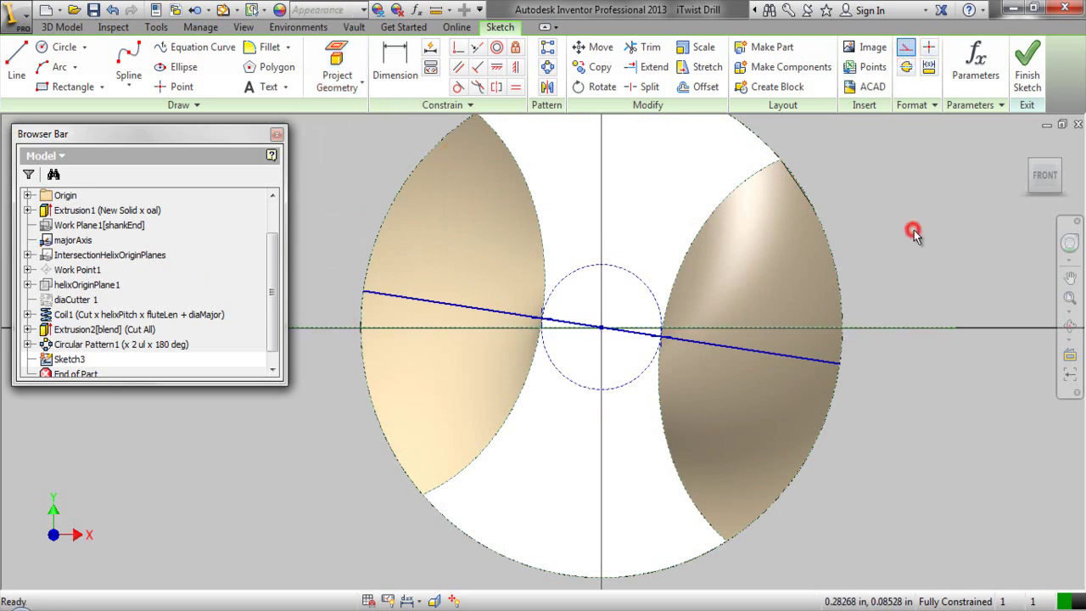
Add a driven angular dimension between the projected horizontal line and the sloping line on the positive X side
click(398, 66)
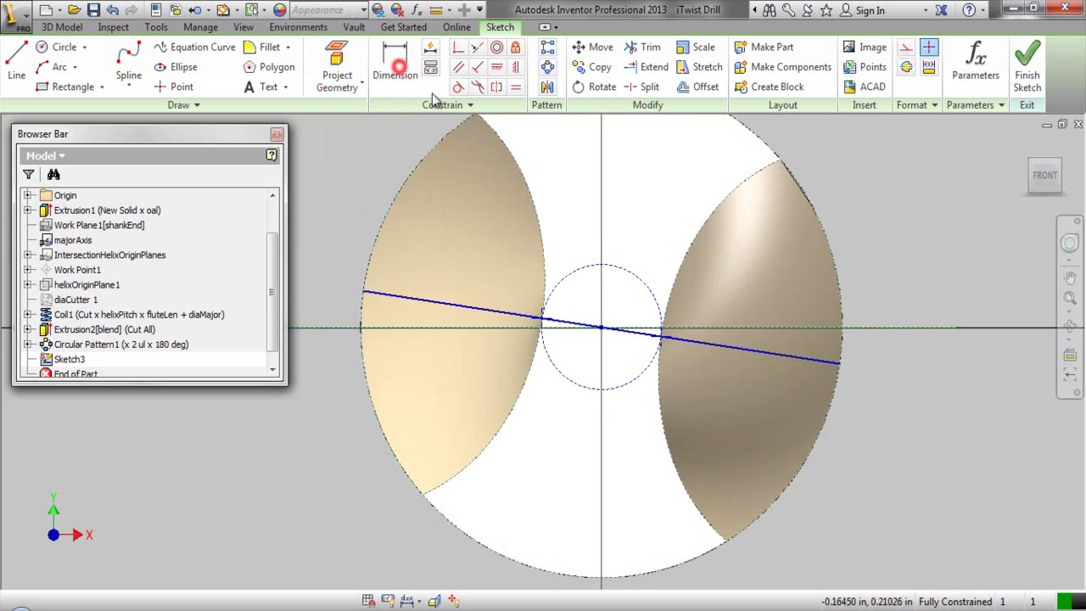
click(788, 329)
click(786, 357)
click(895, 356)
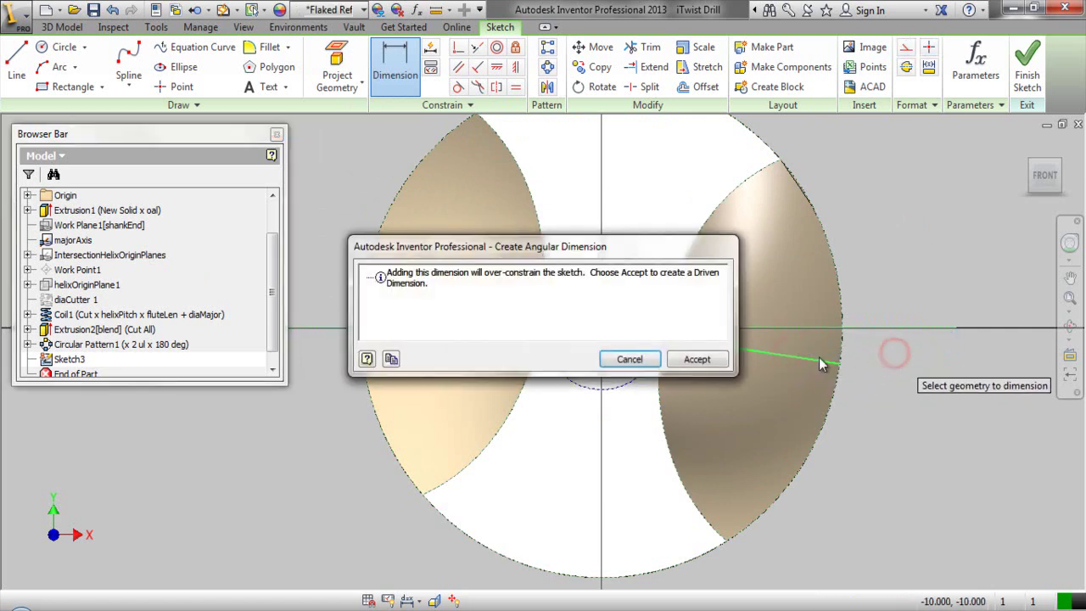
click(696, 359)
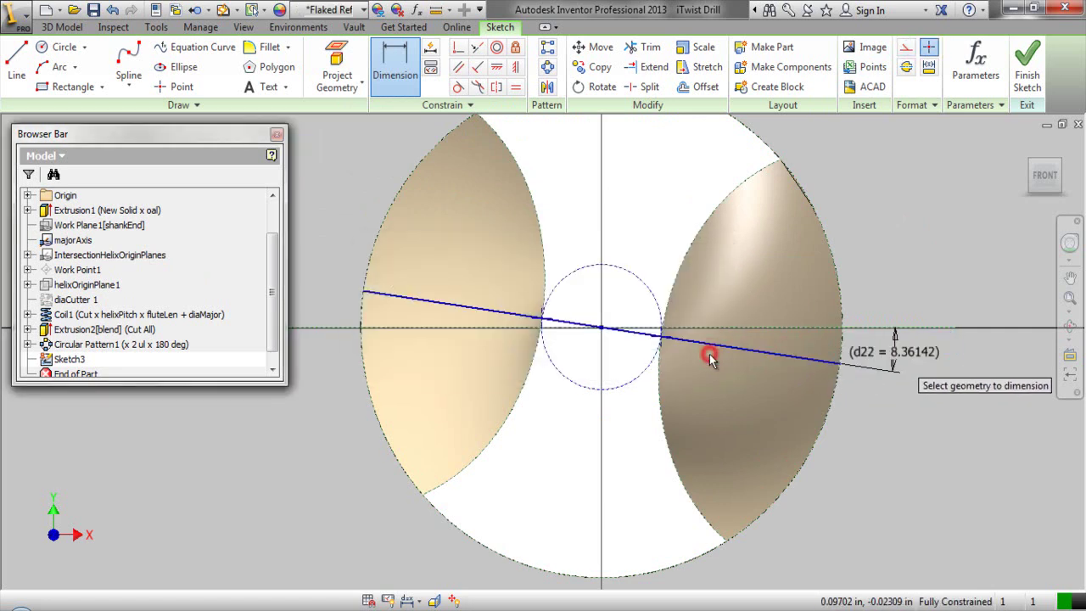
right_click(888, 247)
click(940, 248)
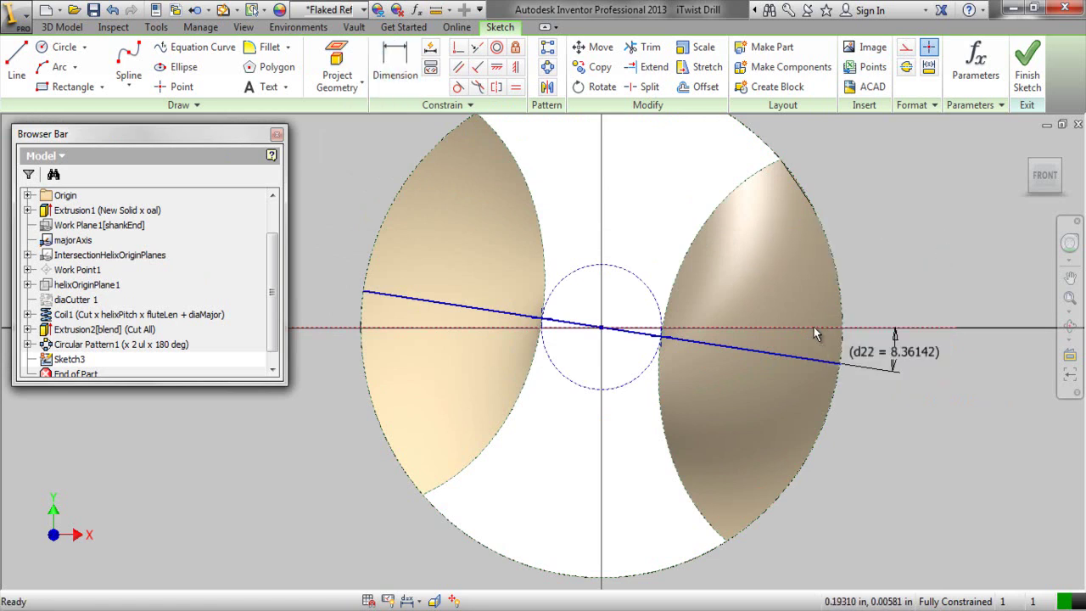
Convert the sloping tangency line to construction geometry and finish the tip sketch
click(809, 356)
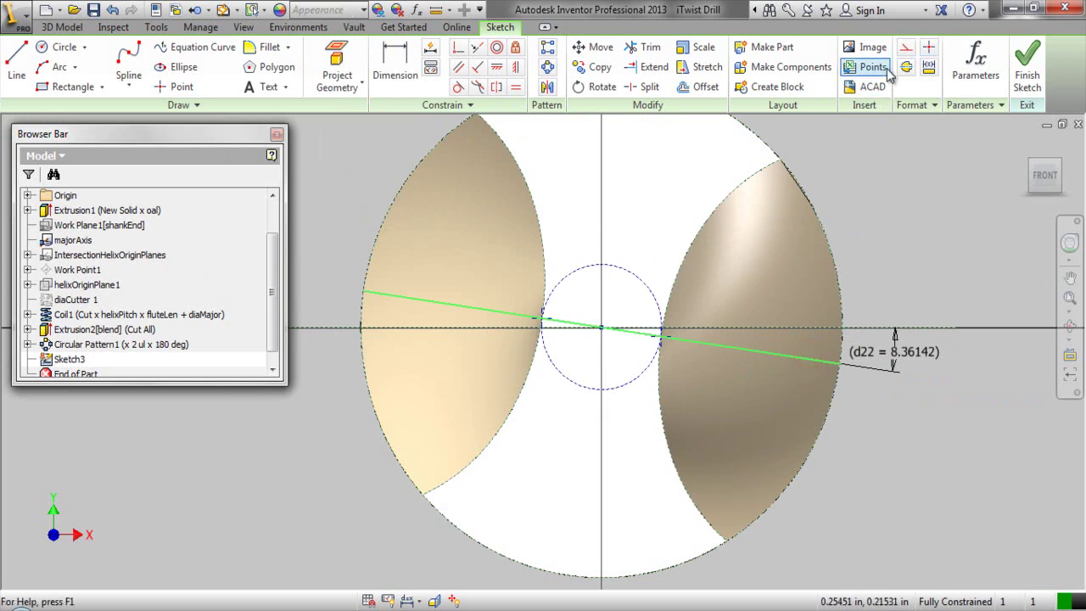
click(906, 46)
click(933, 208)
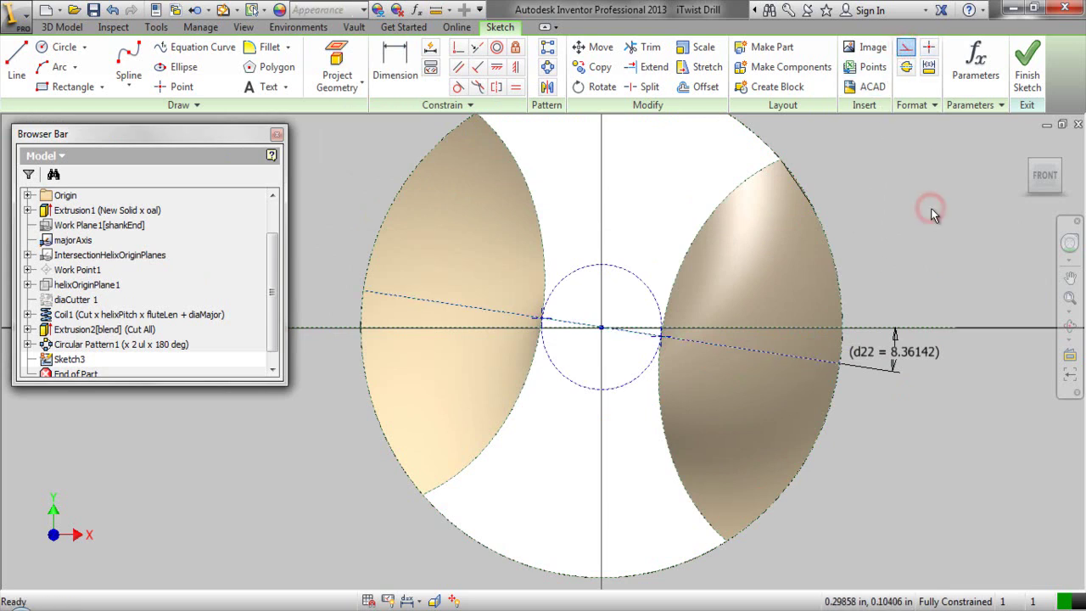
click(1024, 74)
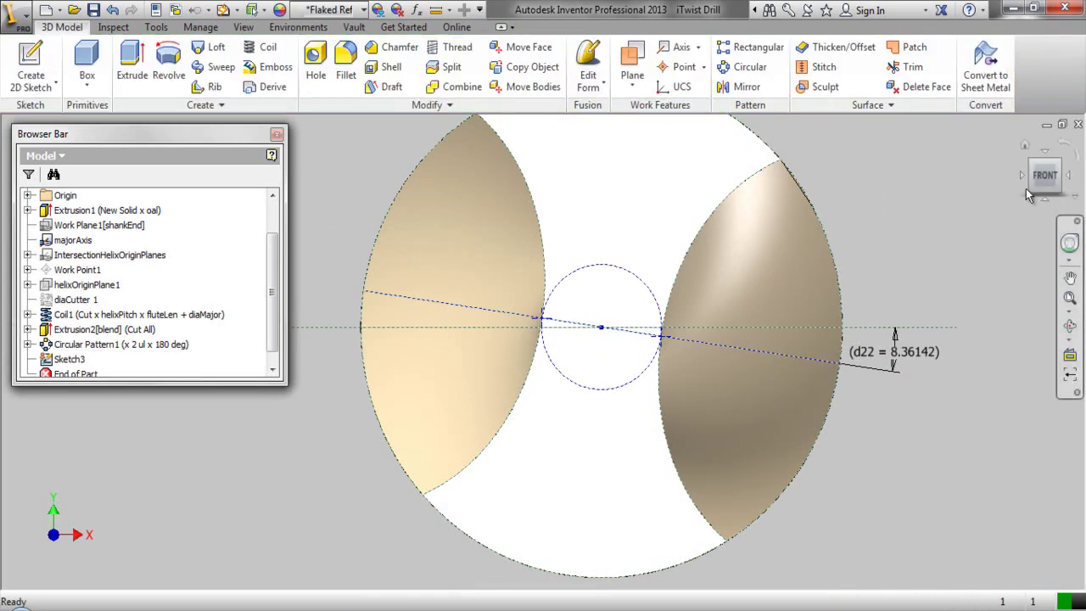
Rename the tip sketch as TipRef1
click(1059, 164)
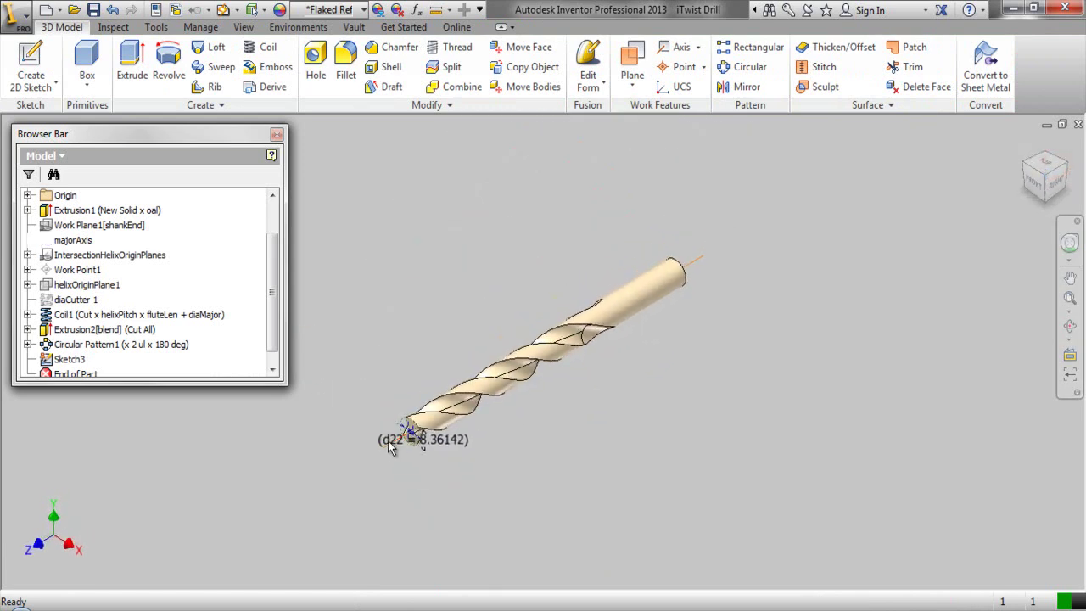
scroll(450, 418, down, 5)
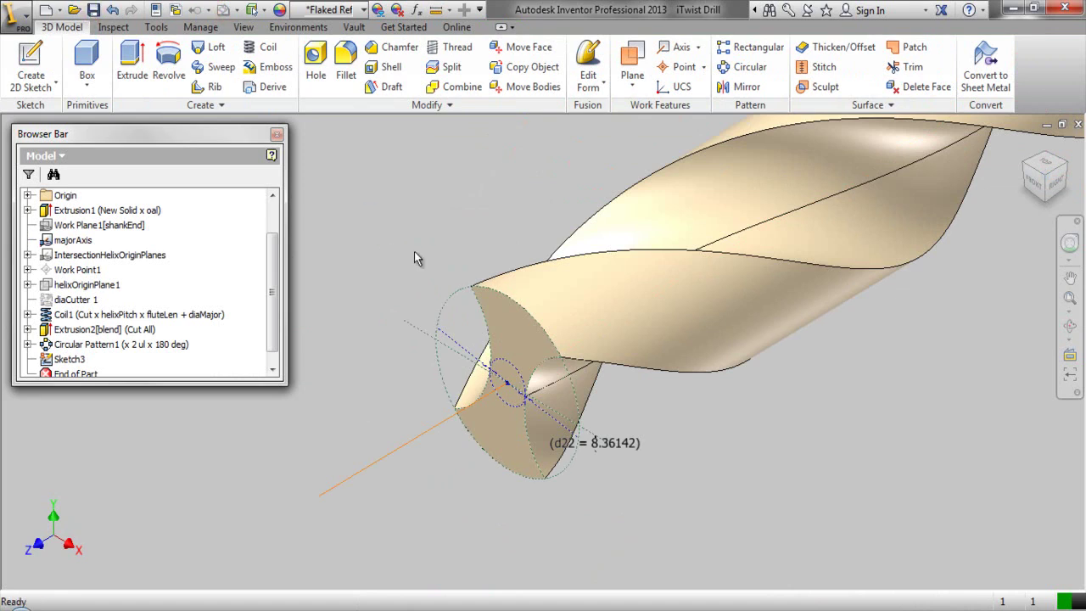
click(70, 360)
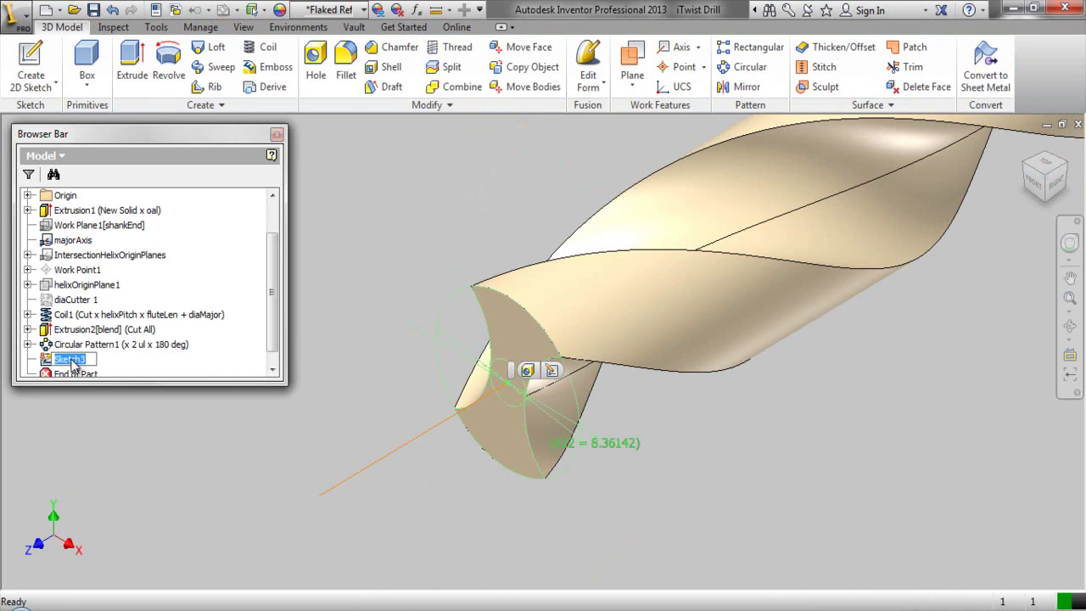
text(TipRef1)
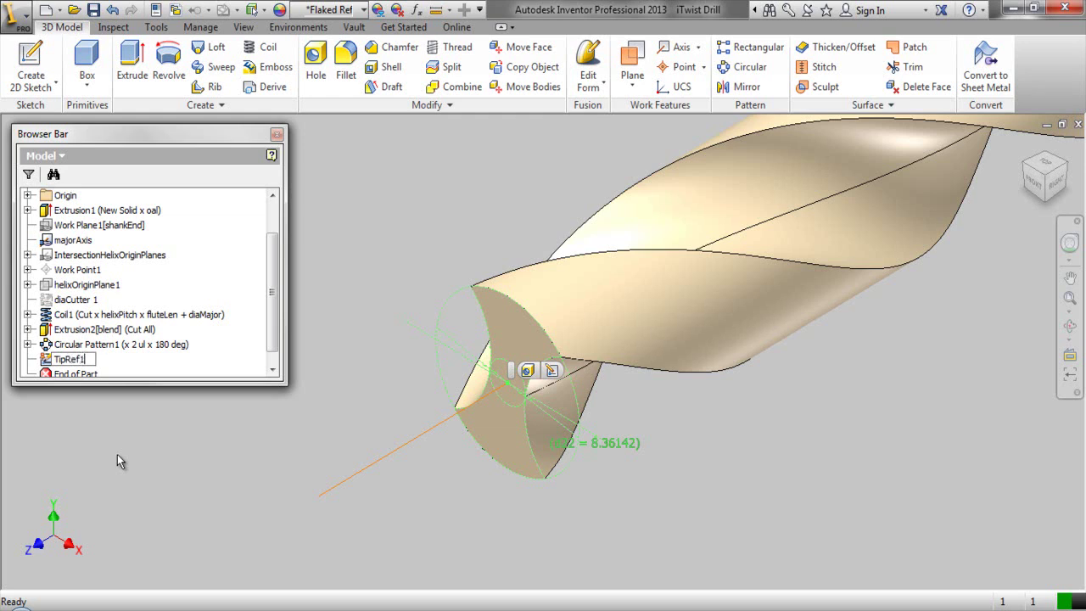
key(Return)
click(158, 471)
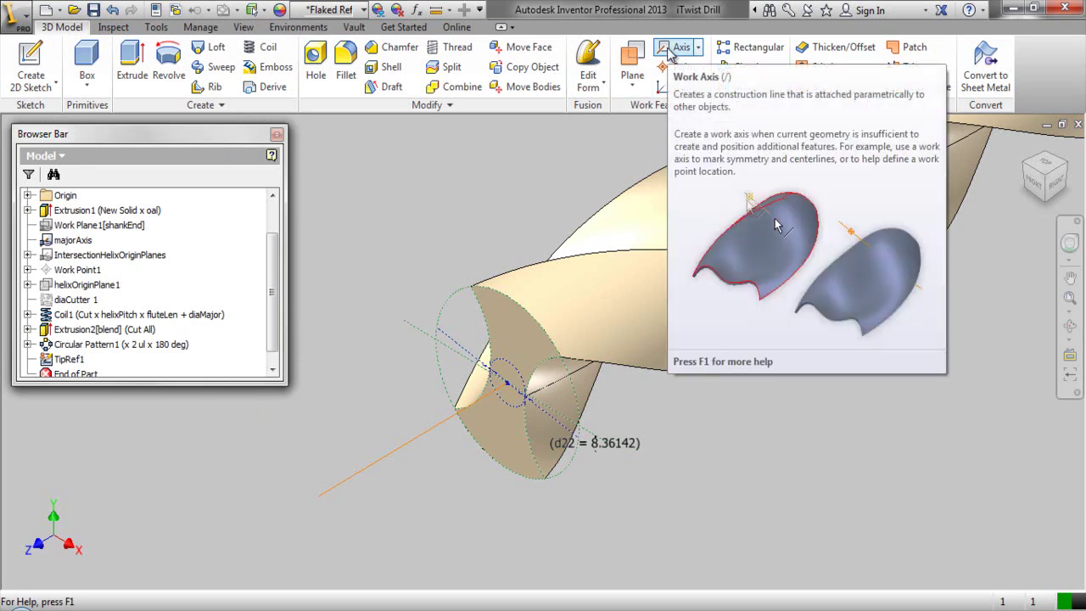
Create a work axis along the sloping construction line through the two tangency points on the drill tip
click(668, 49)
scroll(415, 355, up, 3)
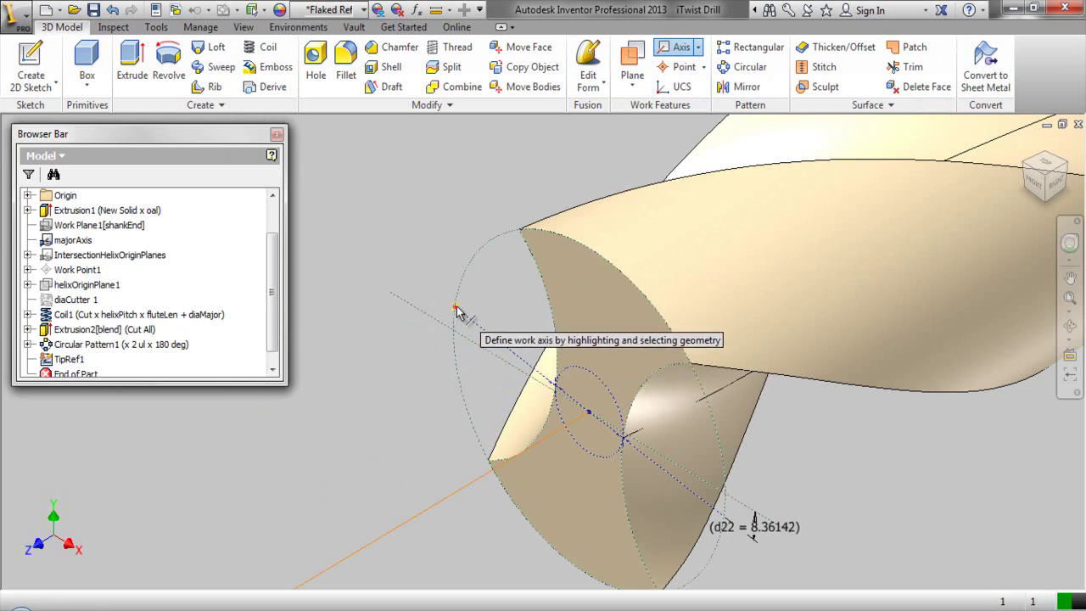
click(475, 328)
right_click(478, 219)
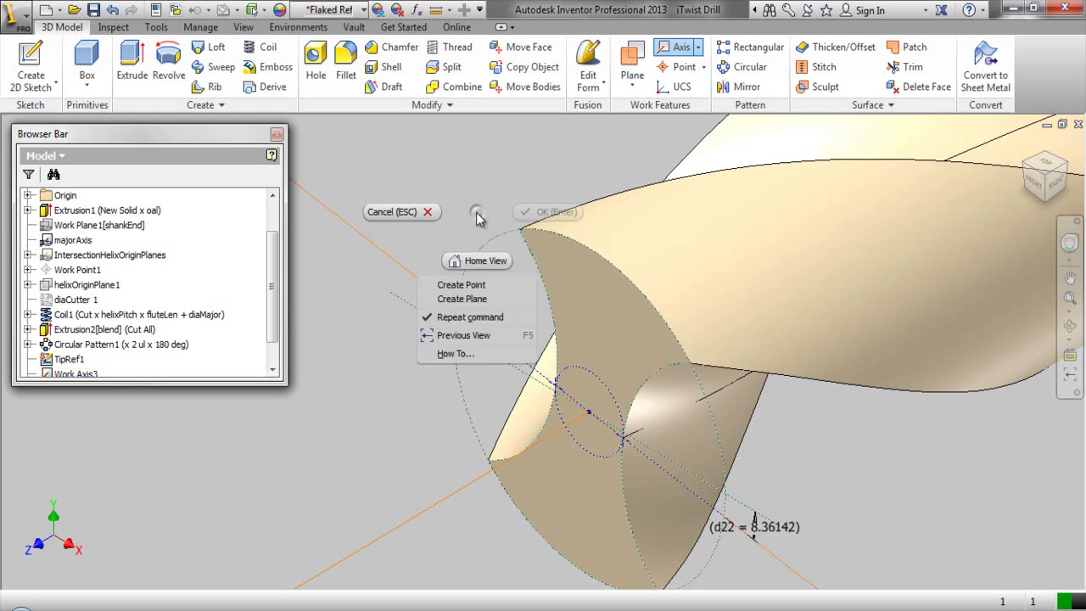
click(428, 212)
Append [lipReliefGeom] to the name of the new work axis on the drill tip
scroll(510, 346, up, 2)
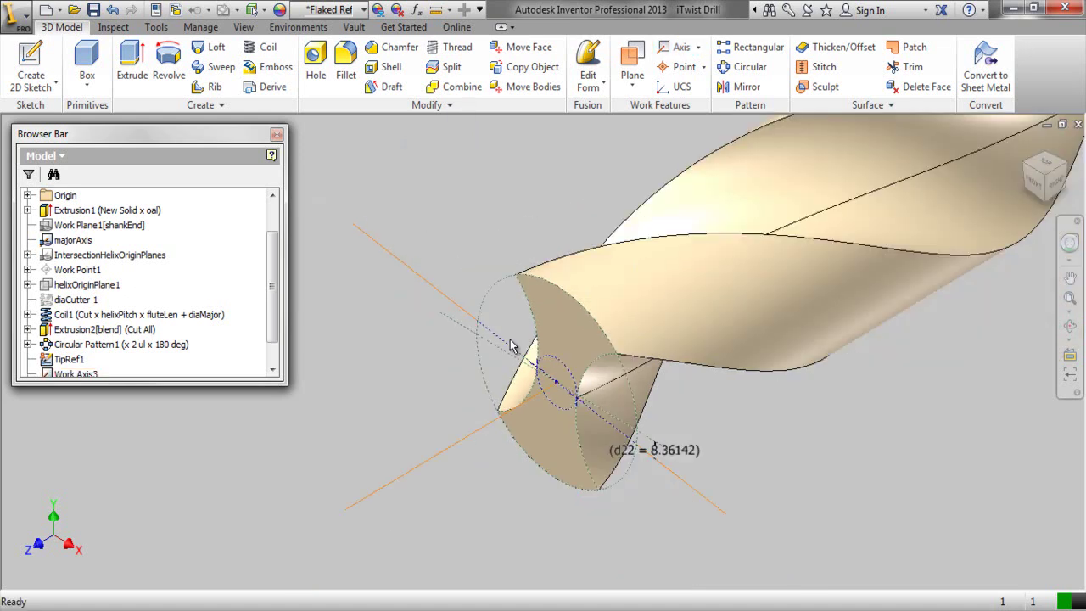
scroll(227, 364, down, 1)
click(84, 343)
click(88, 345)
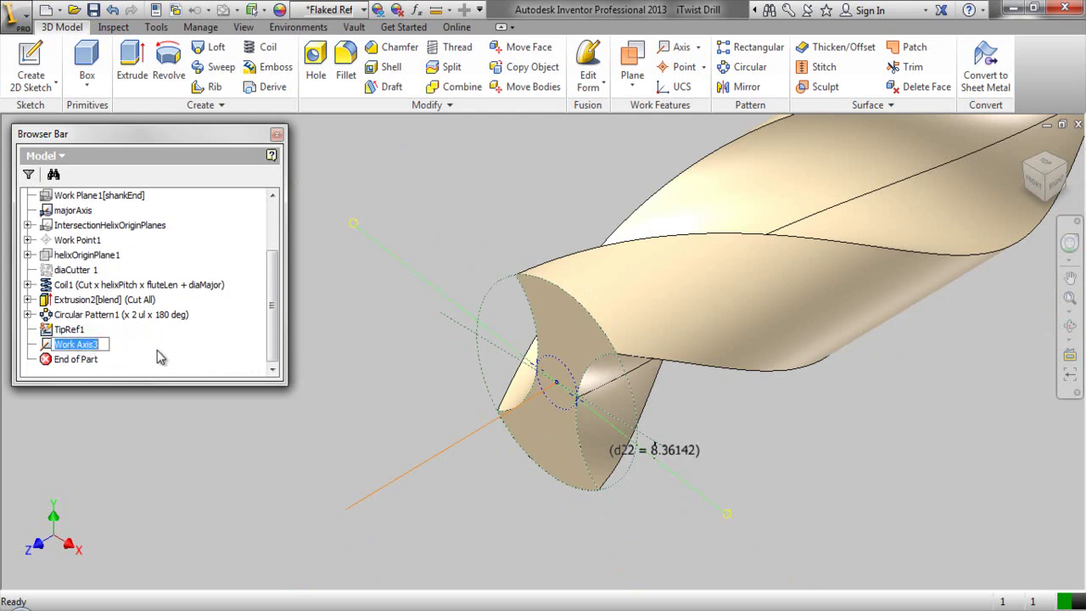
key(End)
text([tipRef)
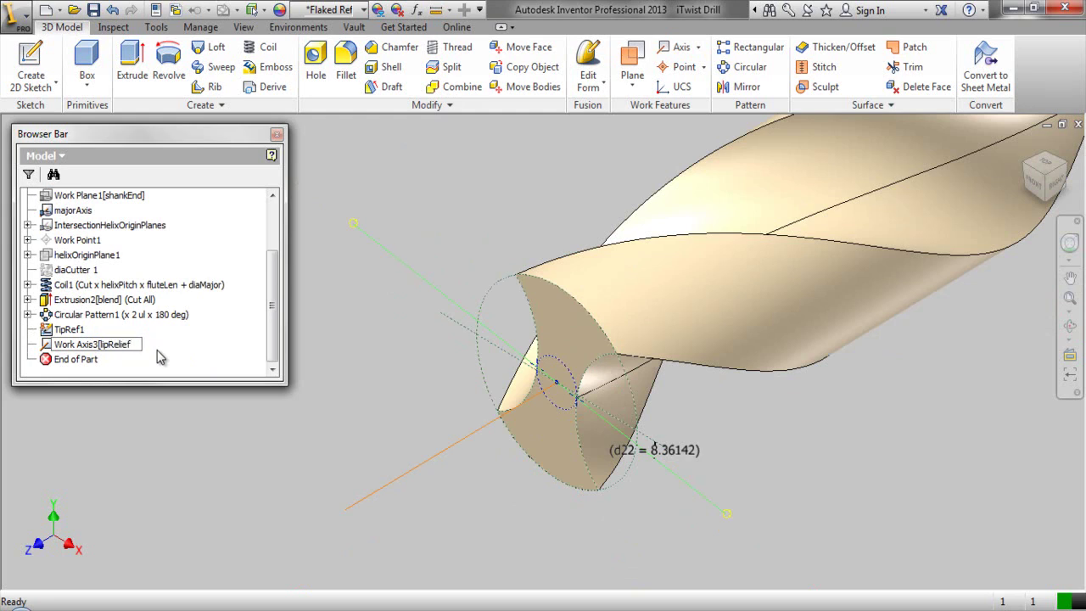
text(liefGeom)
key(Return)
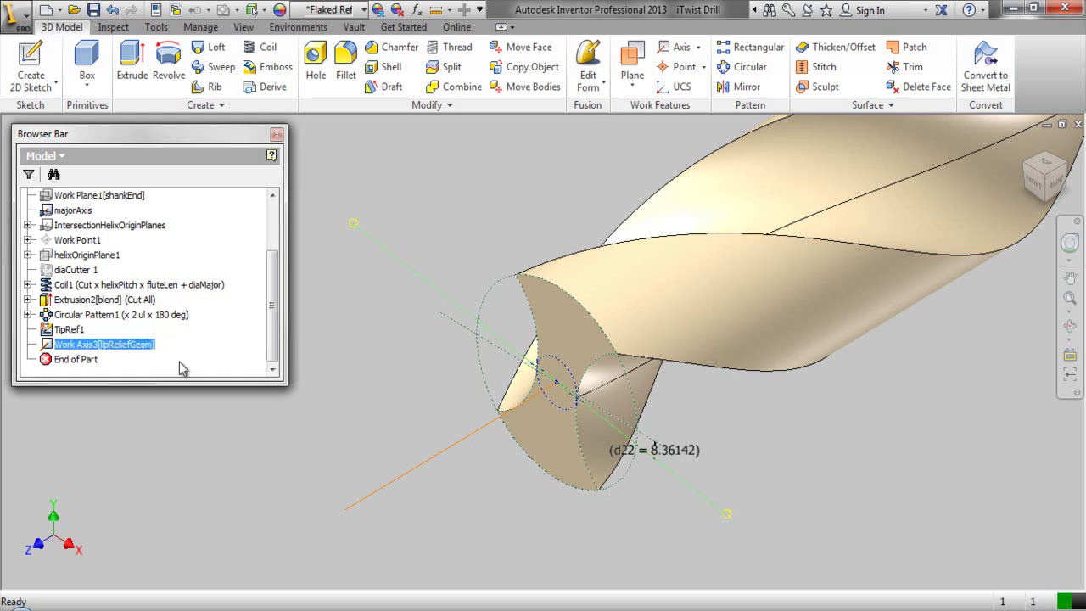
Create a work plane through the lipReliefGeom work axis on the drill tip and the majorAxis
click(237, 435)
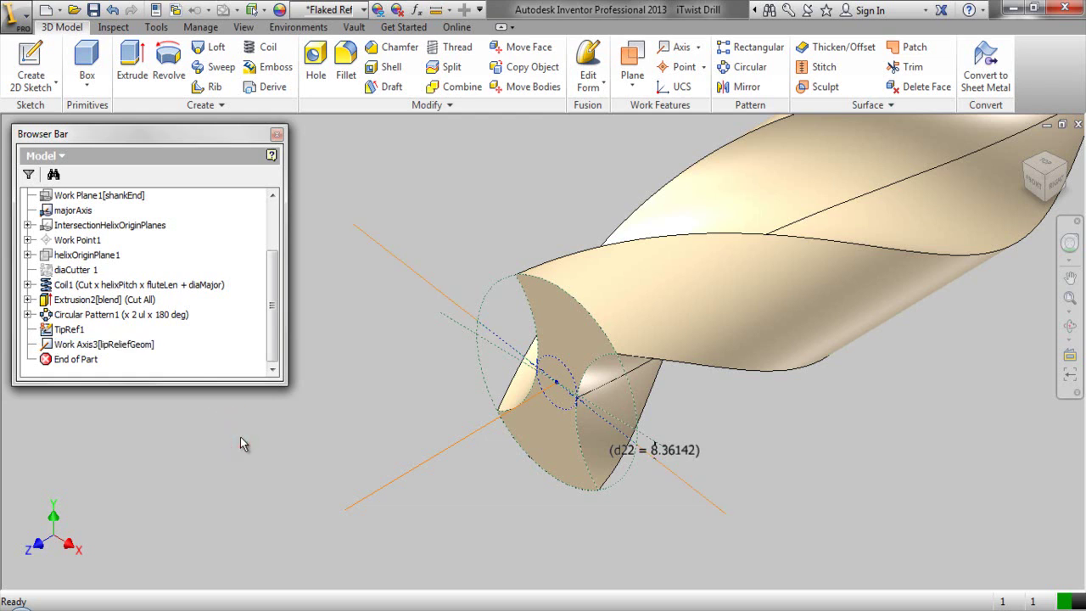
scroll(241, 437, down, 2)
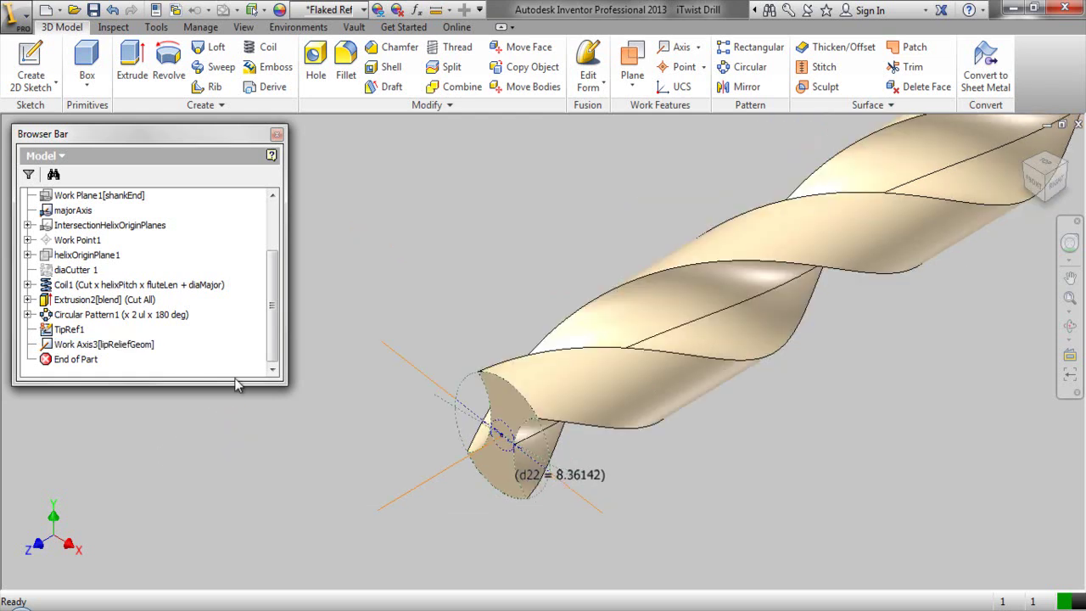
click(633, 54)
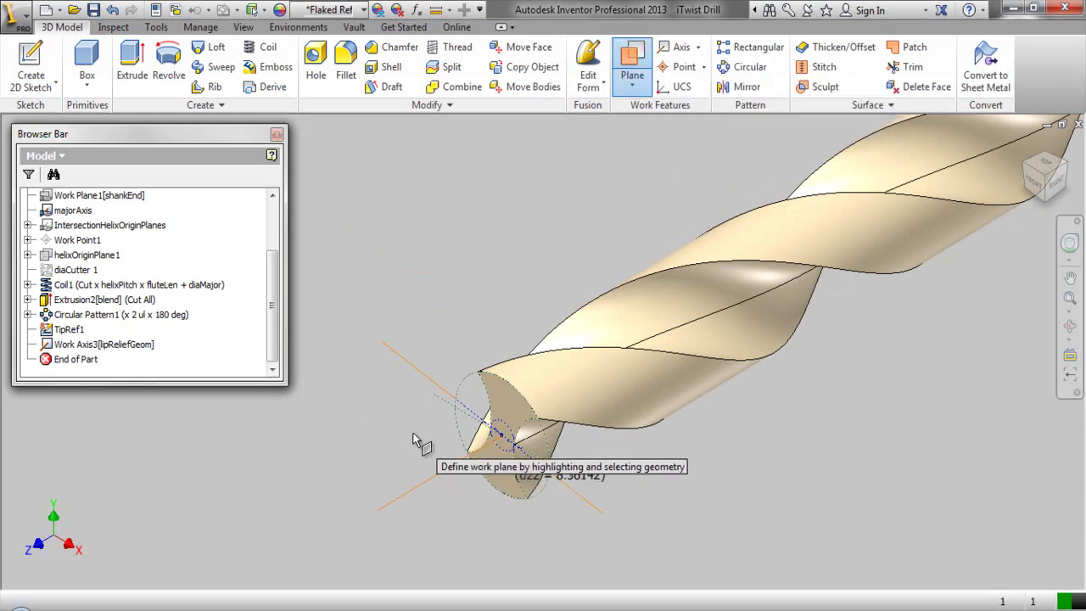
scroll(416, 440, up, 2)
click(431, 315)
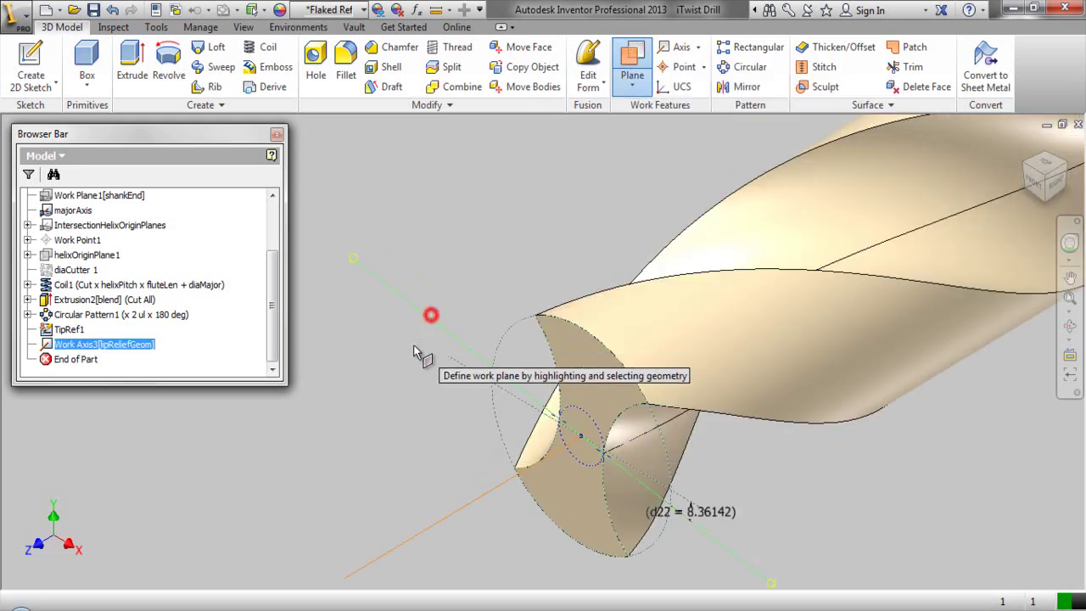
click(455, 512)
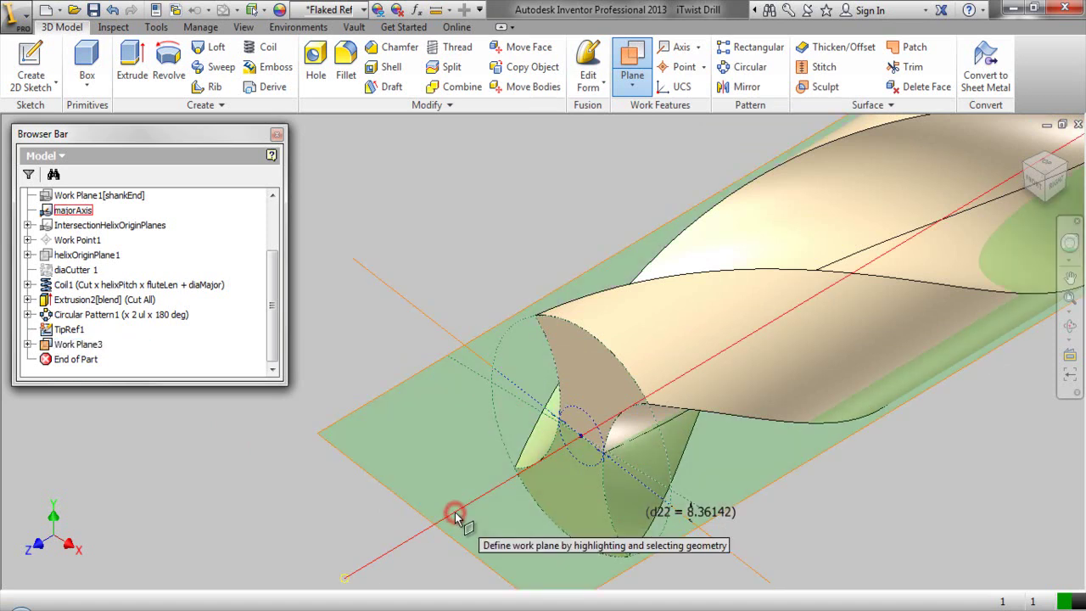
right_click(459, 152)
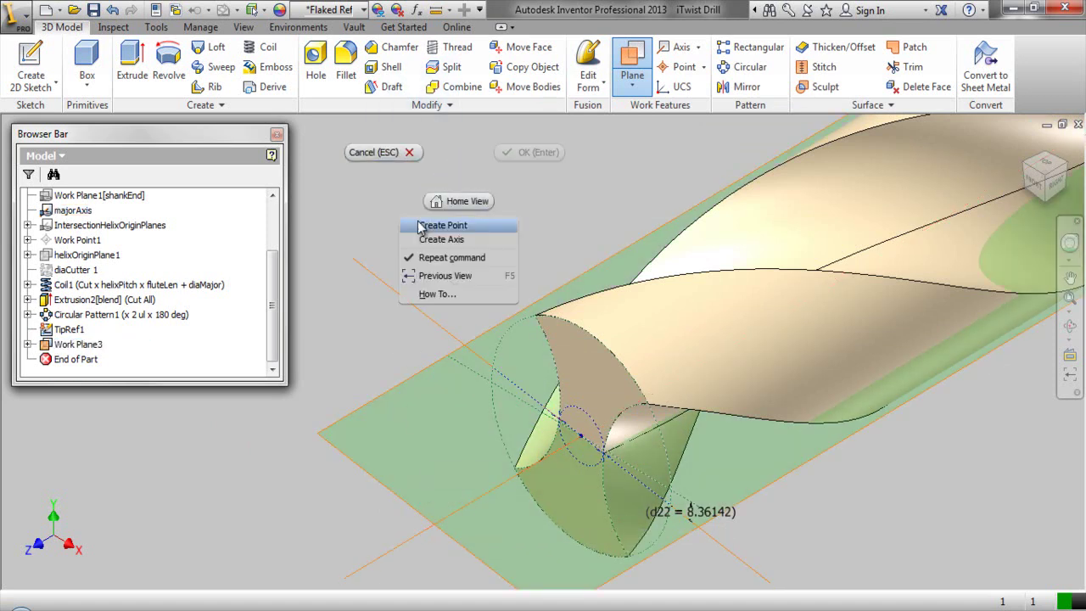
click(406, 152)
scroll(390, 425, down, 2)
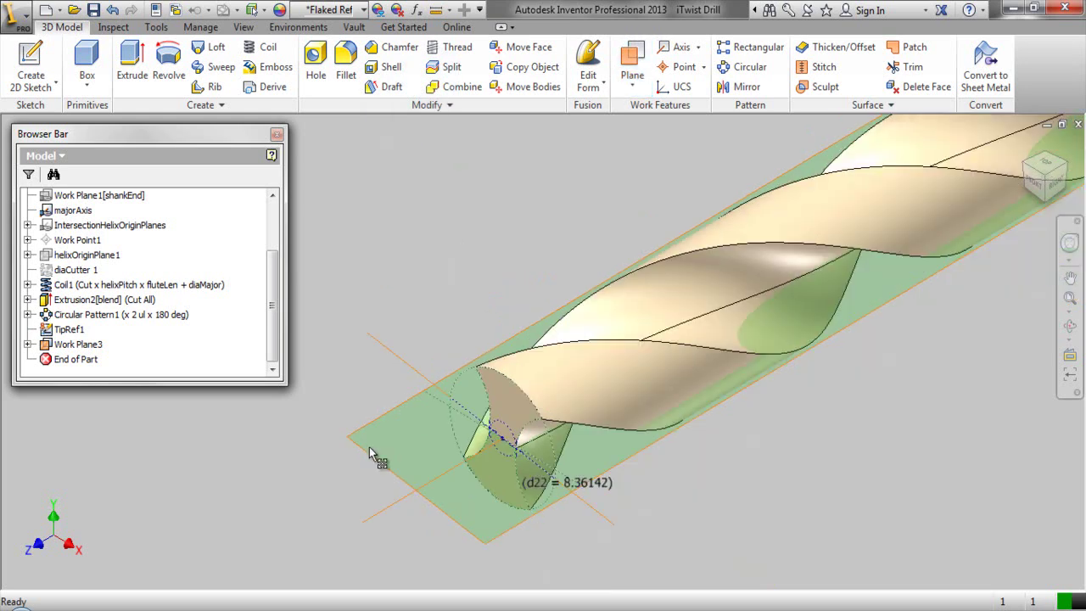
Append [lipReliefGeom] to the name of the new work plane through the two axes
click(78, 344)
click(78, 345)
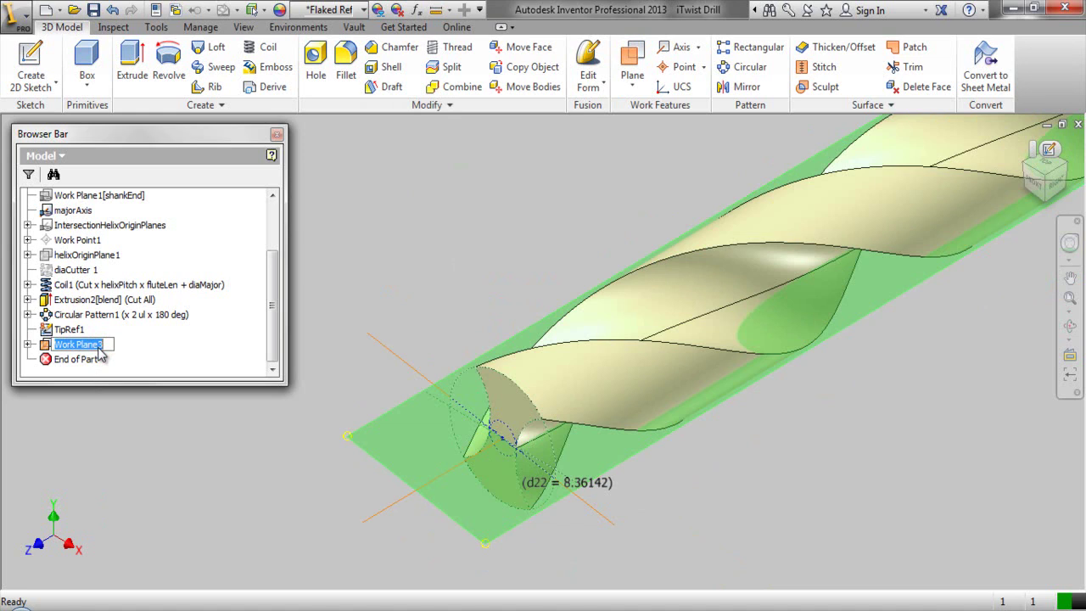
key(End)
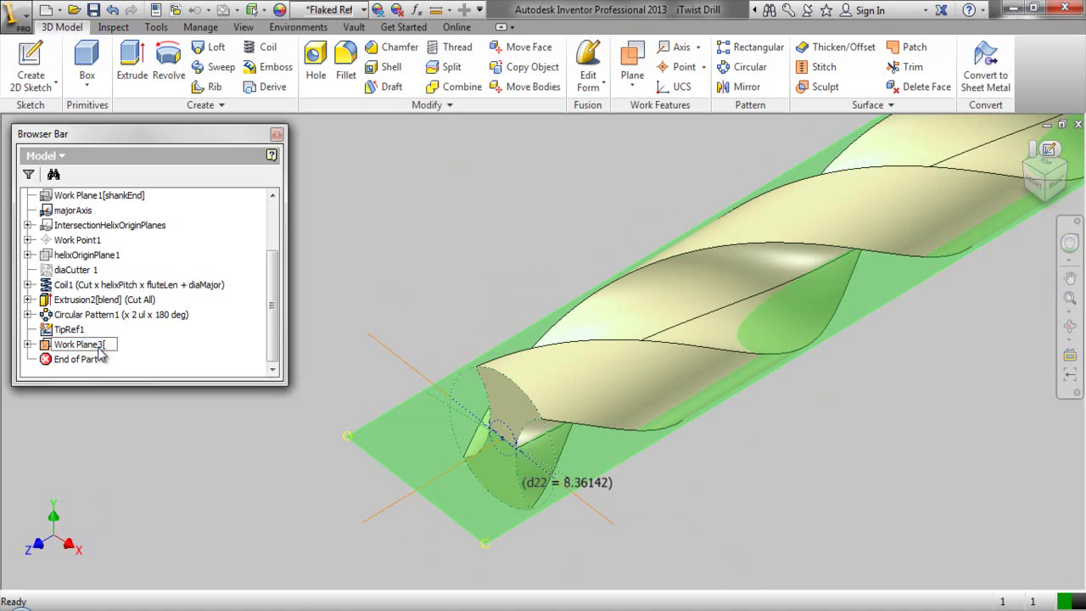
text([tipReliefGeom)
key(Return)
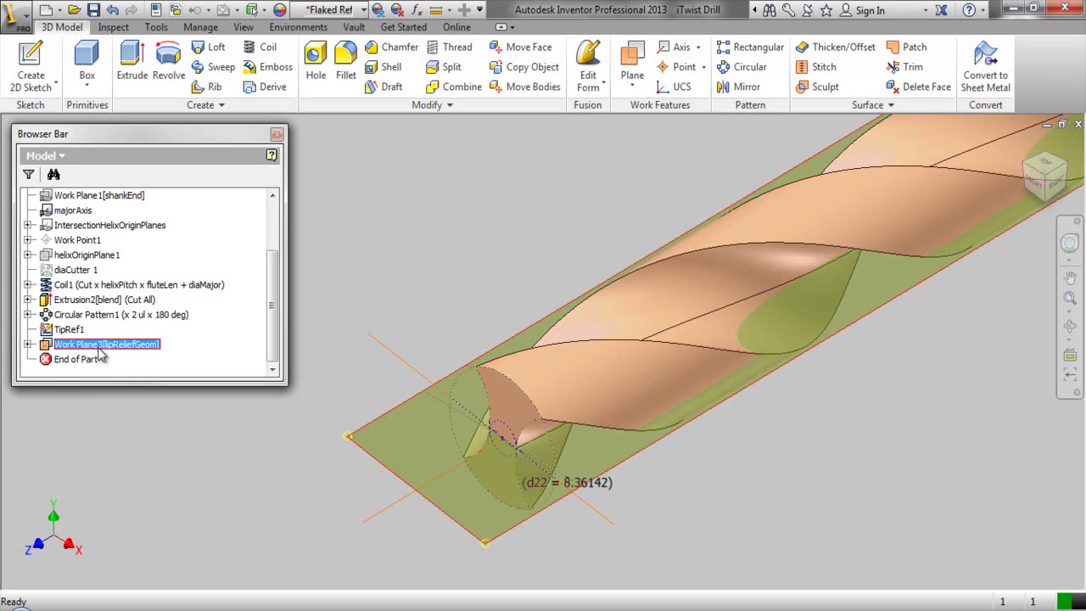
click(358, 244)
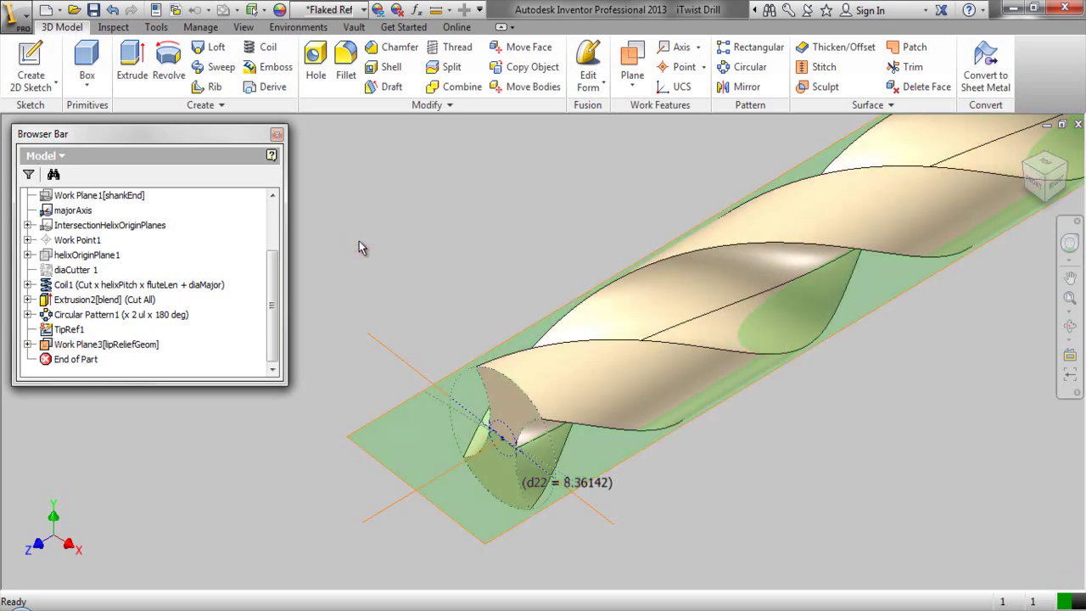
click(1034, 188)
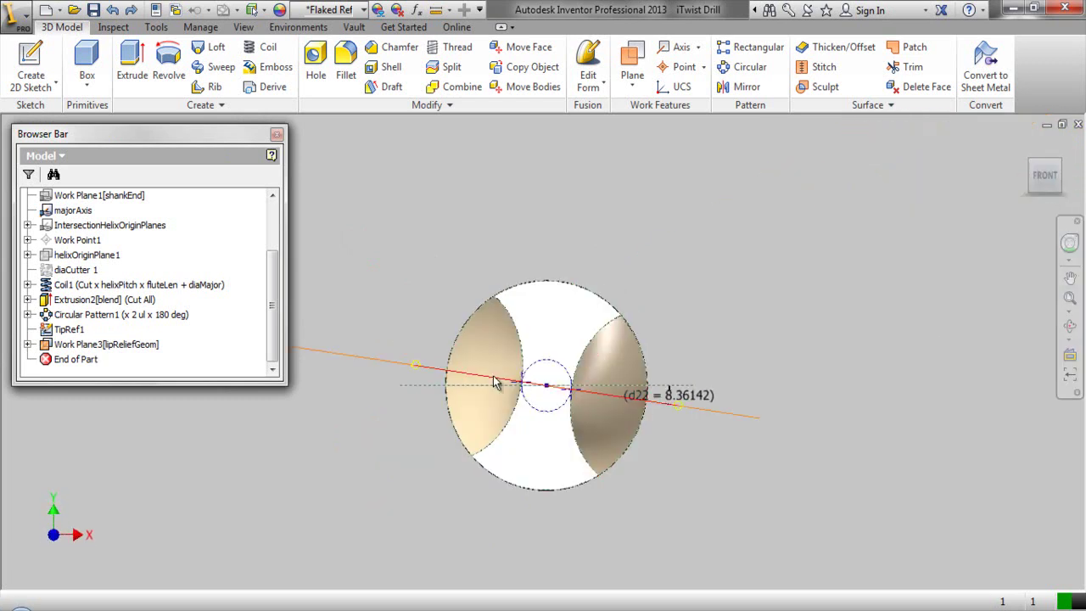
scroll(496, 382, up, 3)
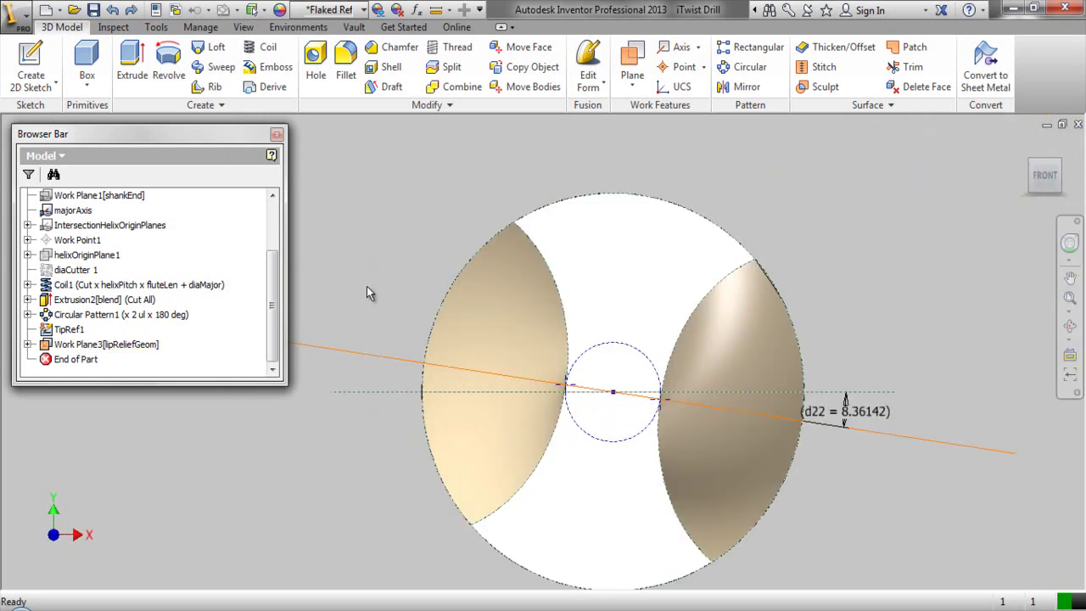
click(1070, 243)
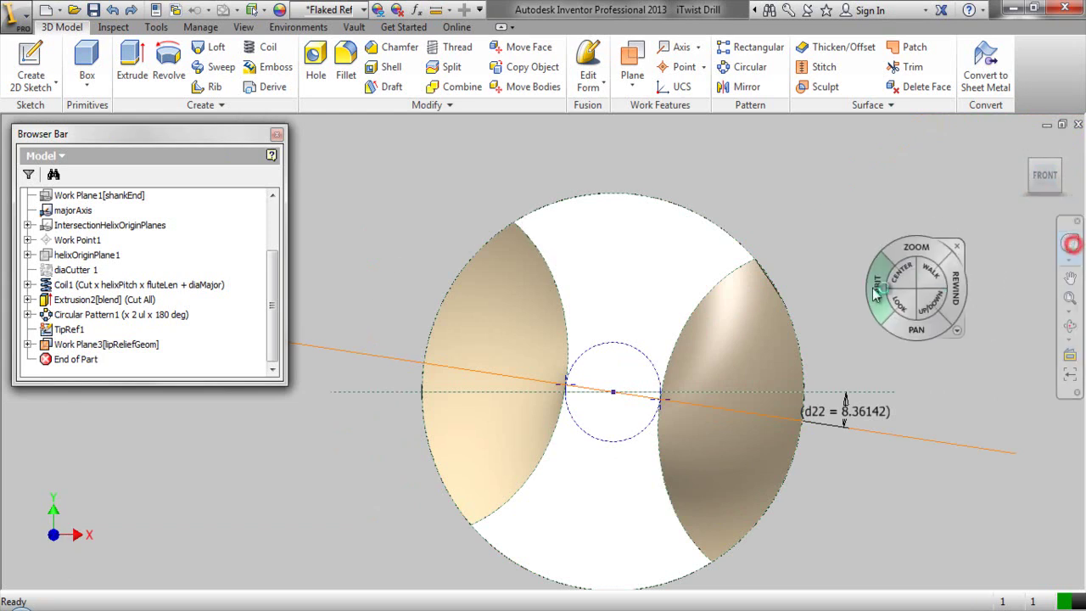
drag(957, 293, 707, 263)
click(786, 227)
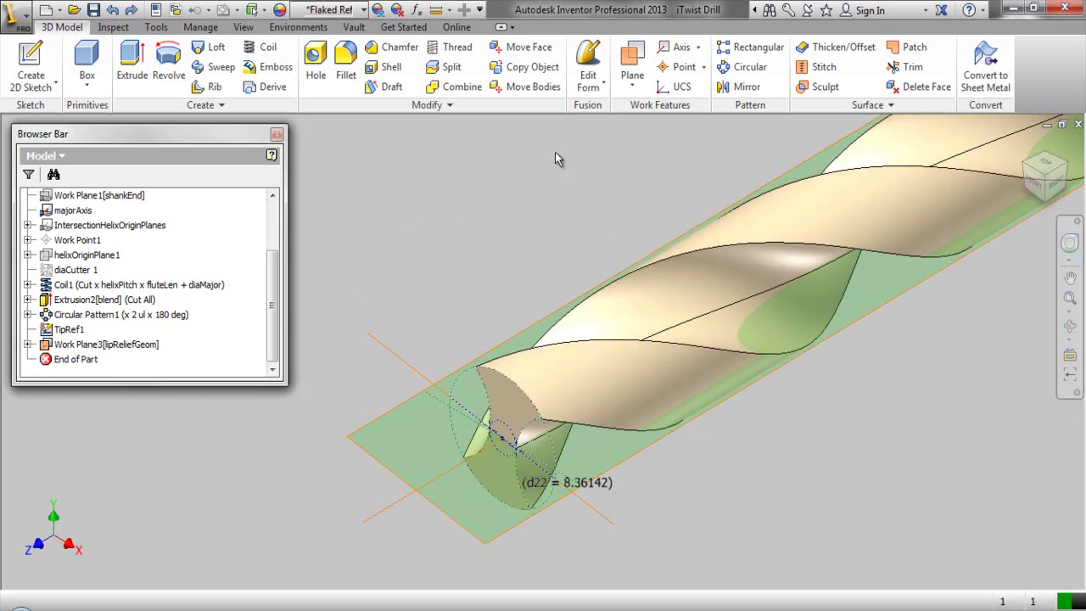
Create a work plane at 90 degrees to the lipReliefGeom work plane, rotated around the majorAxis
click(633, 89)
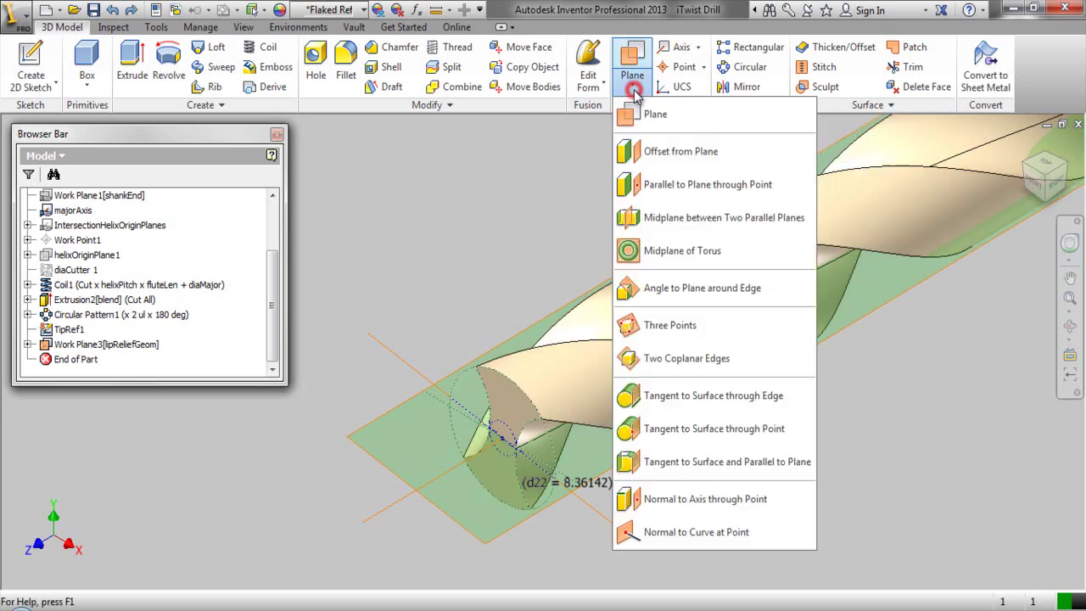
click(655, 290)
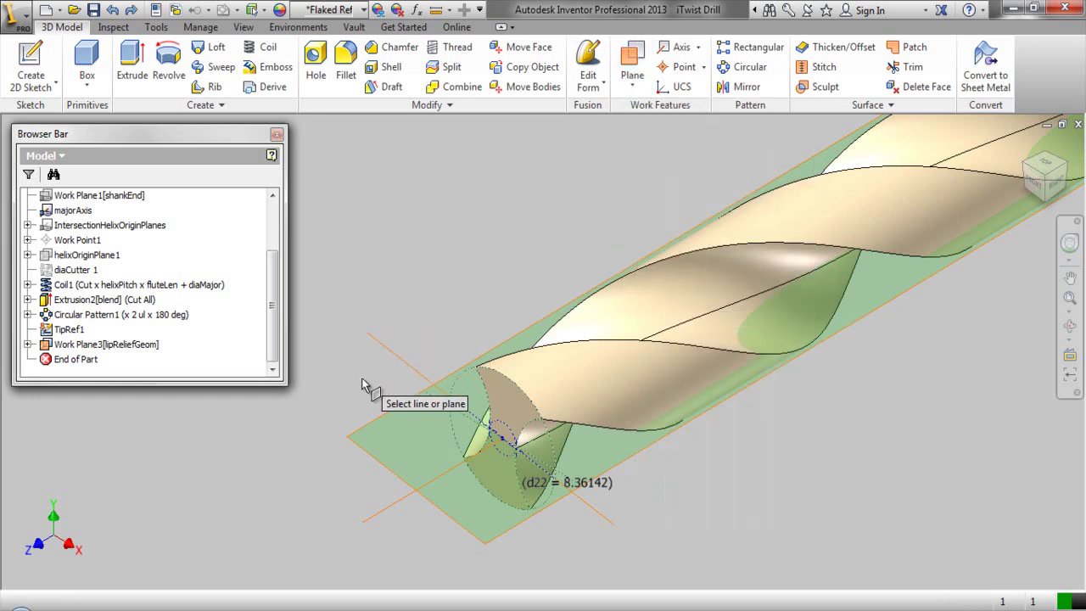
click(381, 412)
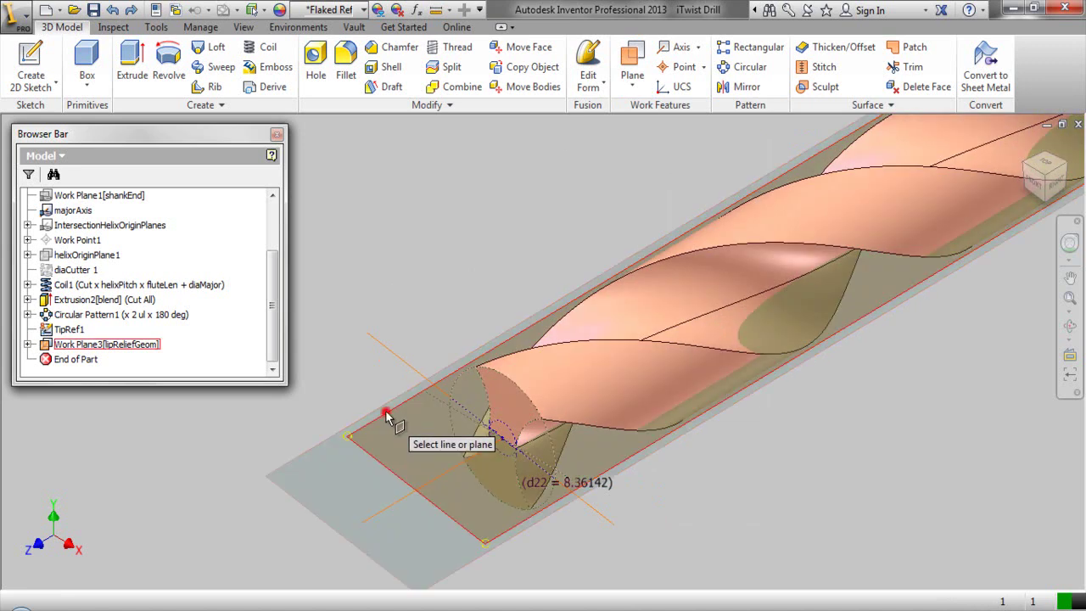
click(403, 505)
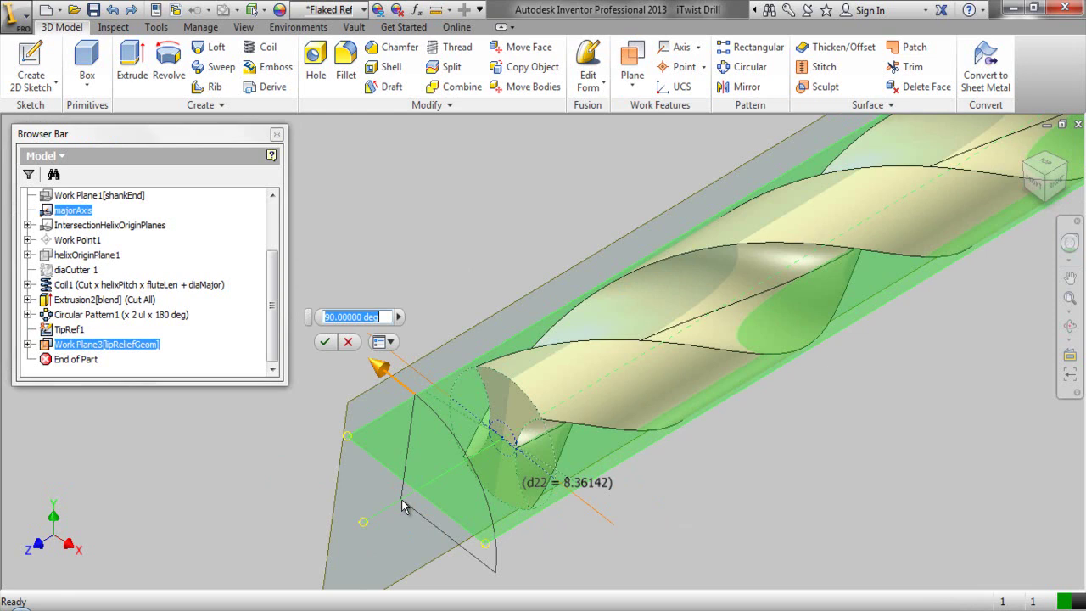
click(1032, 186)
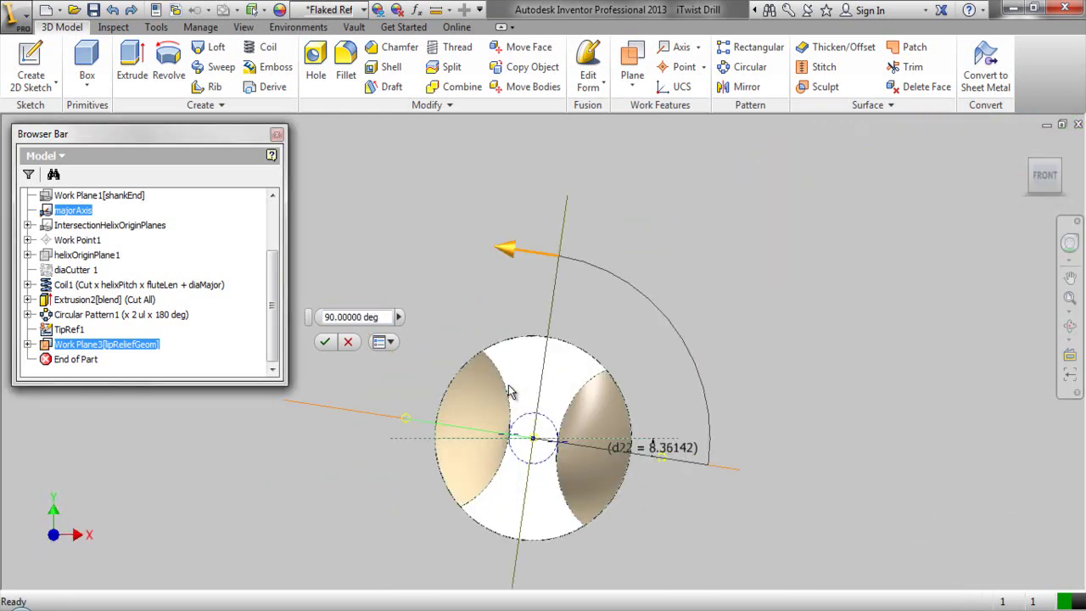
click(326, 343)
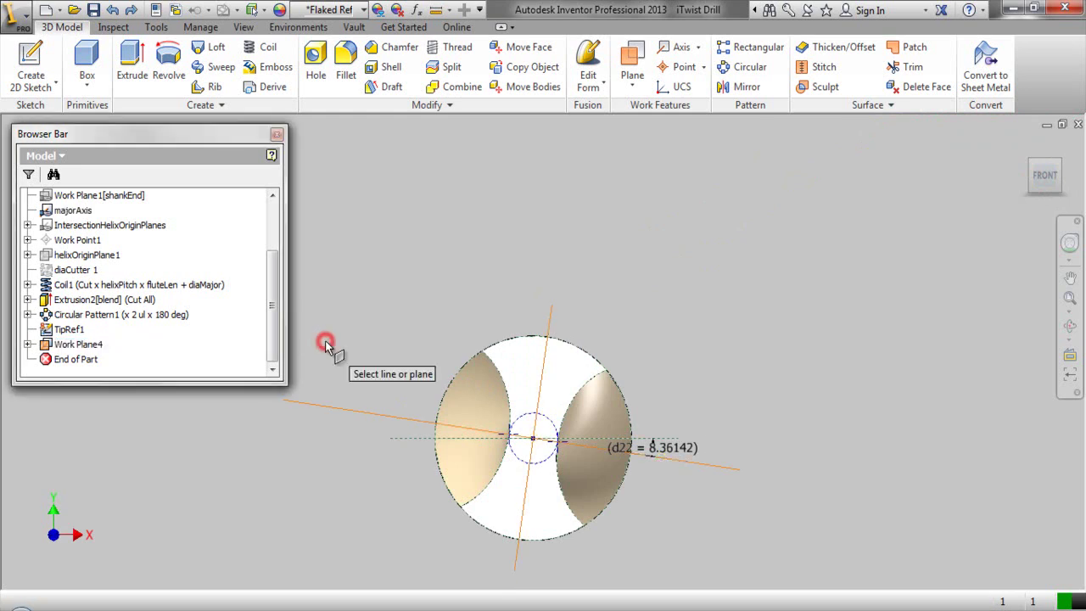
right_click(381, 241)
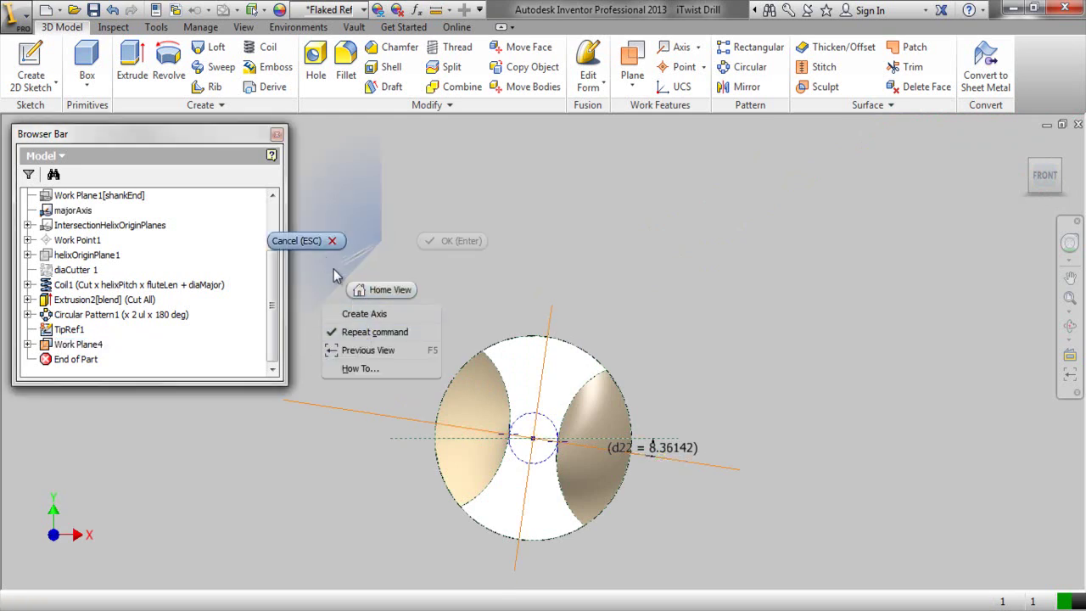
click(326, 243)
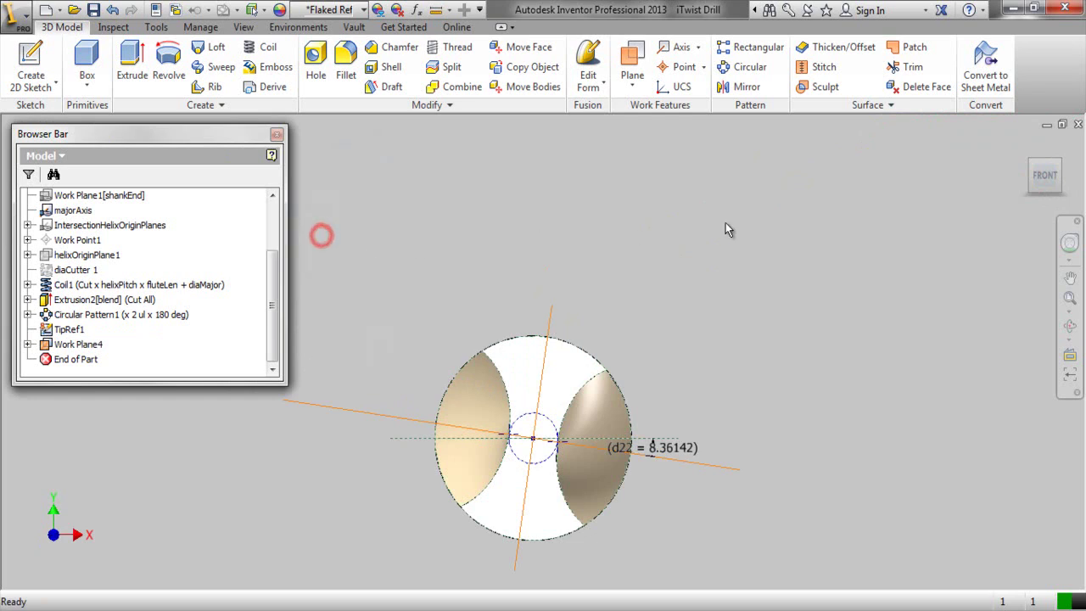
Append [lipReliefGeom] to the name of the new perpendicular work plane
click(1059, 163)
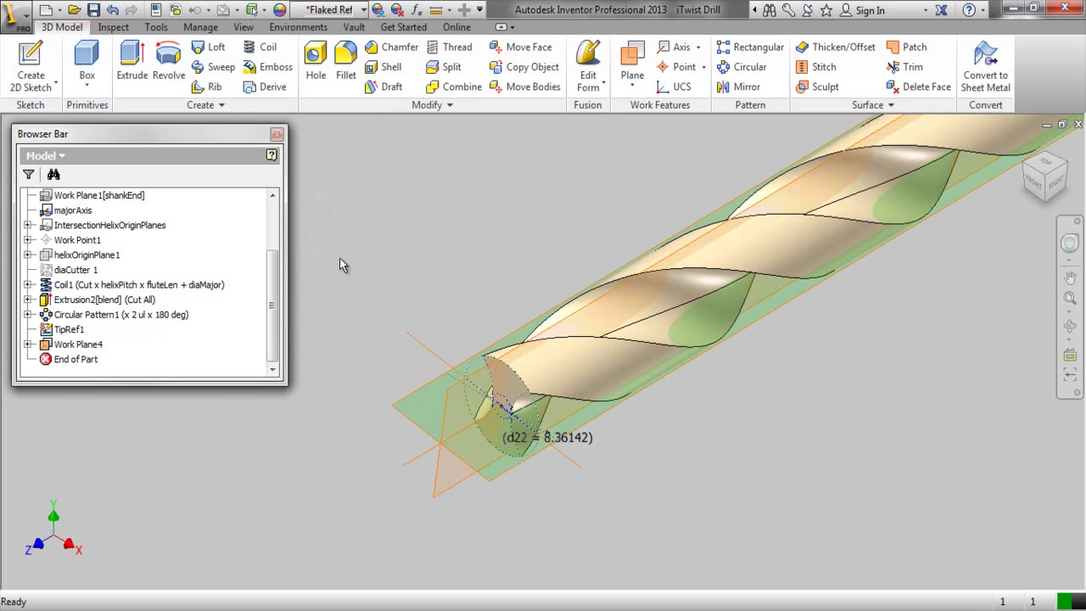
click(101, 346)
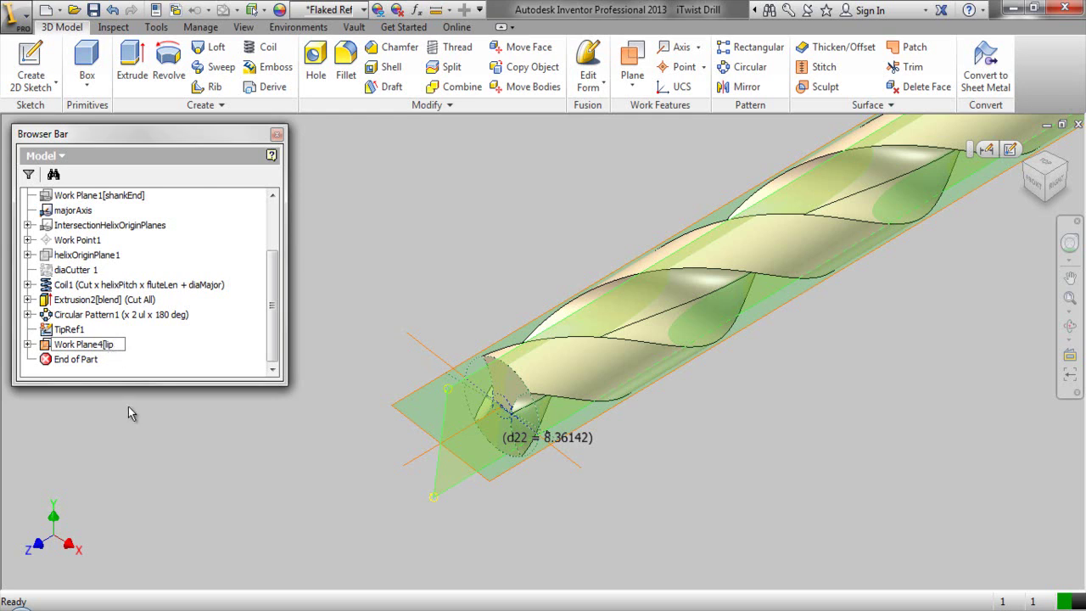
text(ReliefGeom])
key(Return)
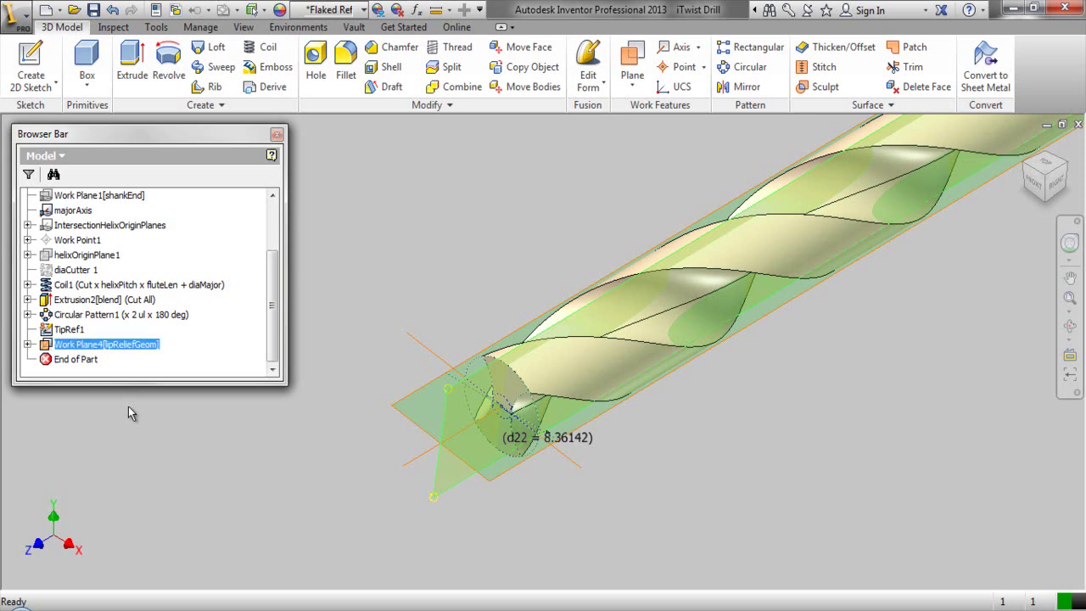
click(129, 406)
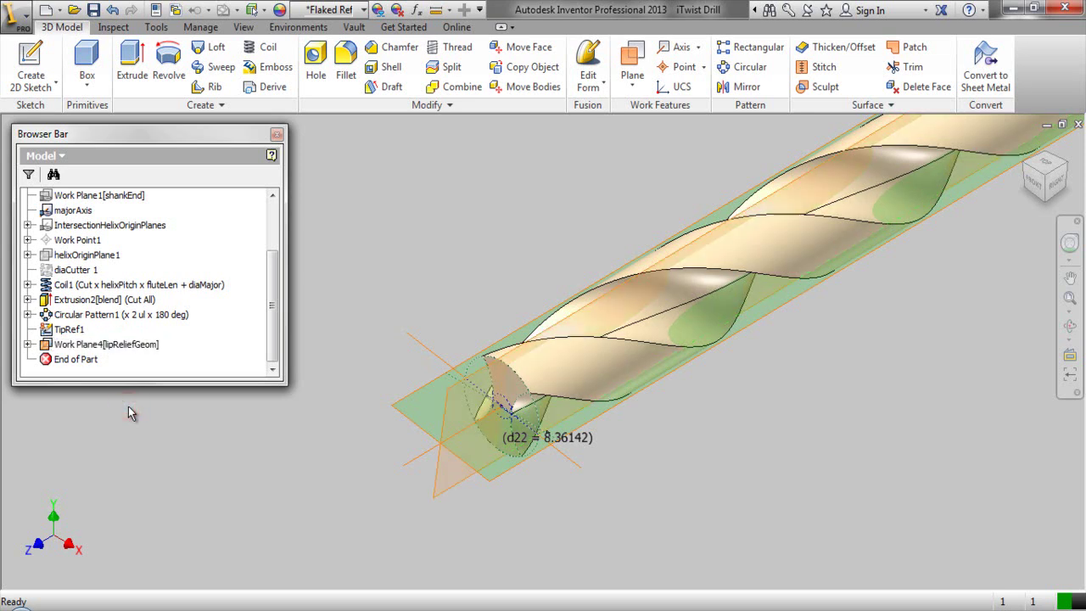
Turn off the visibility of the TipRef1 sketch
click(68, 329)
right_click(76, 327)
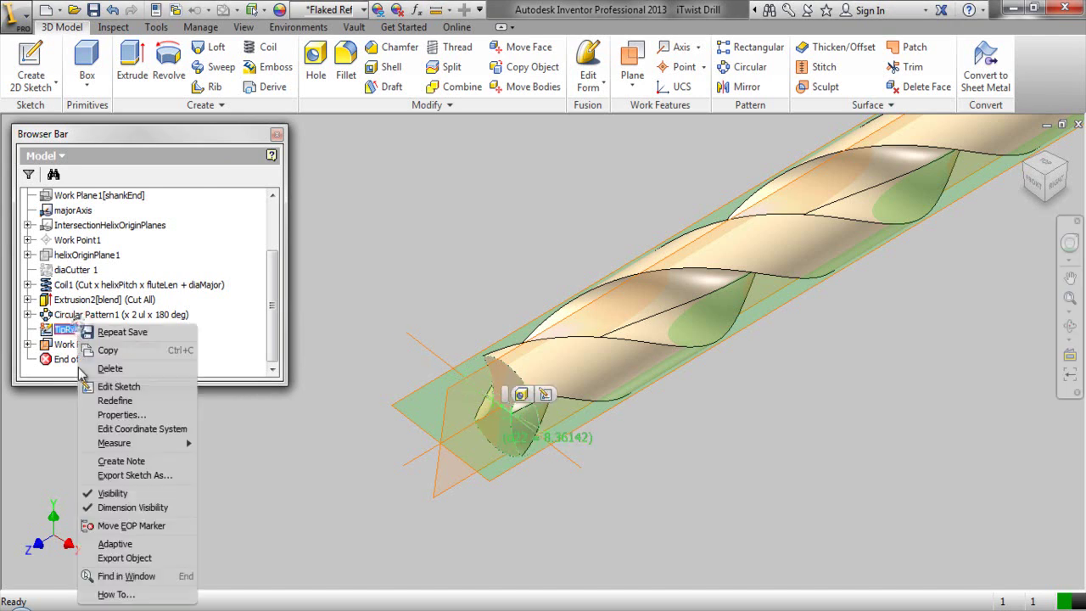
click(100, 493)
click(284, 467)
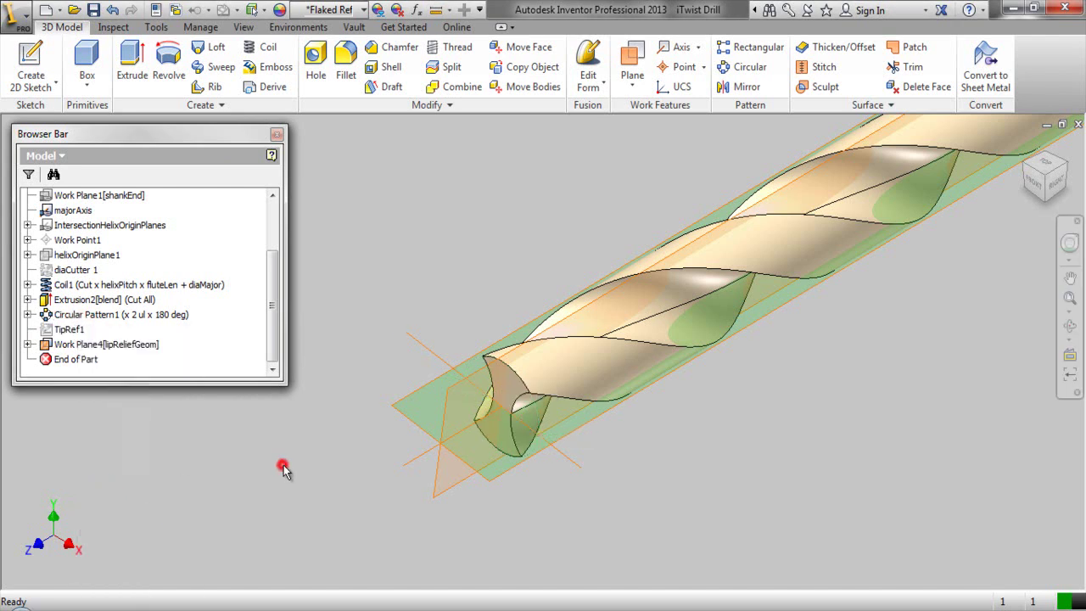
Hide the majorAxis, the work axis across the drill tip and the first lipReliefGeom work plane, leaving the perpendicular plane shown
click(408, 465)
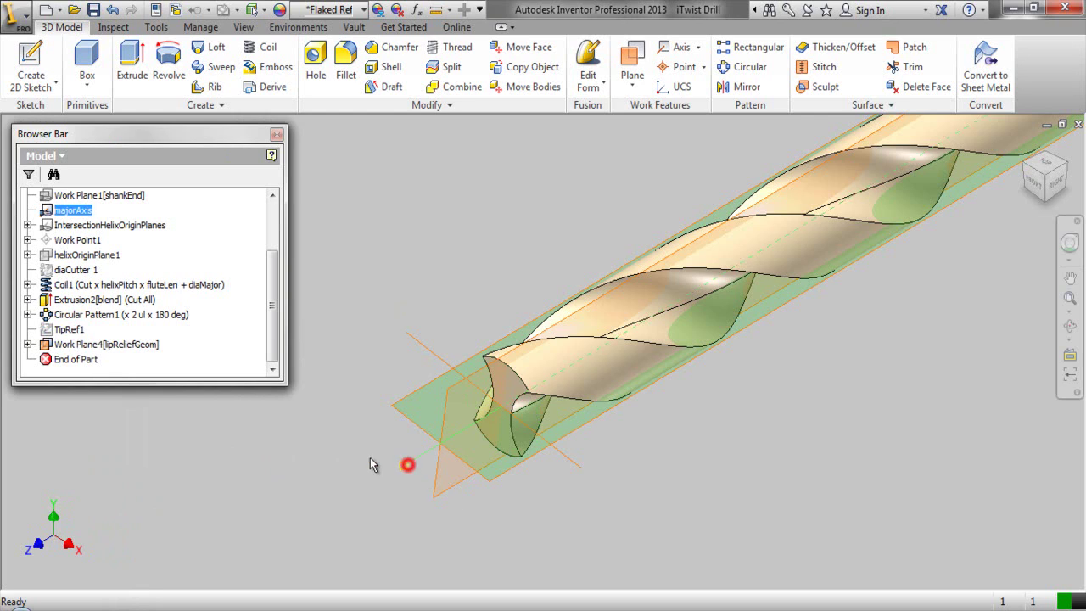
ctrl+click(387, 402)
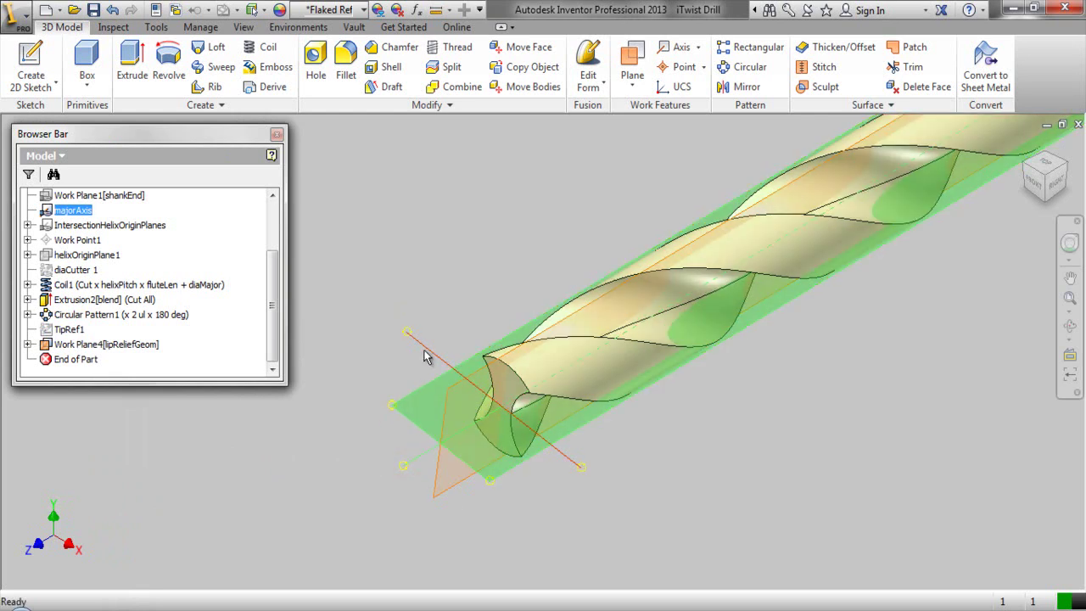
right_click(415, 245)
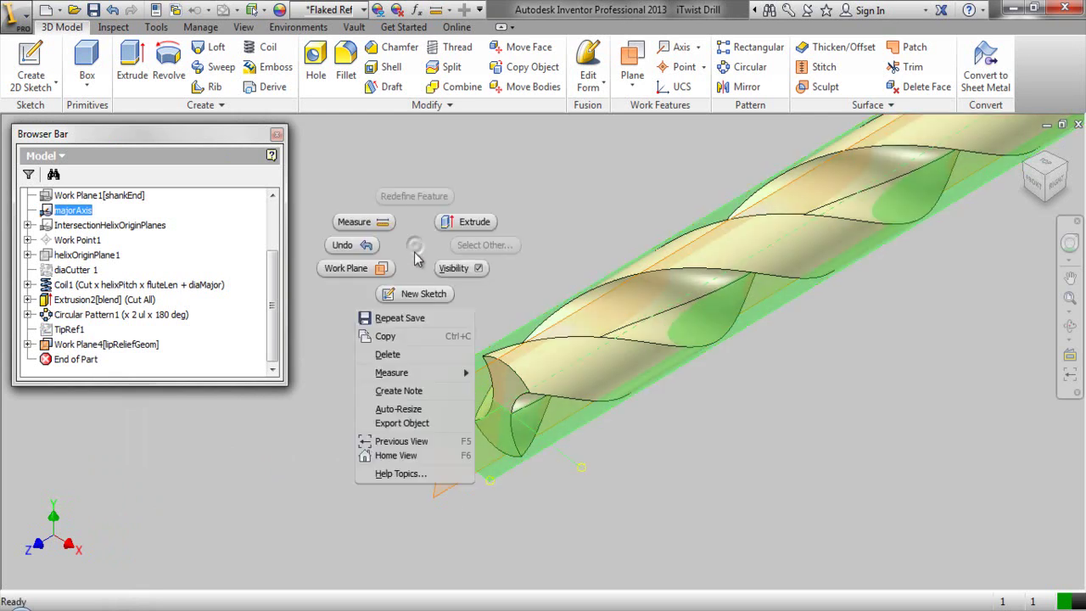
click(455, 268)
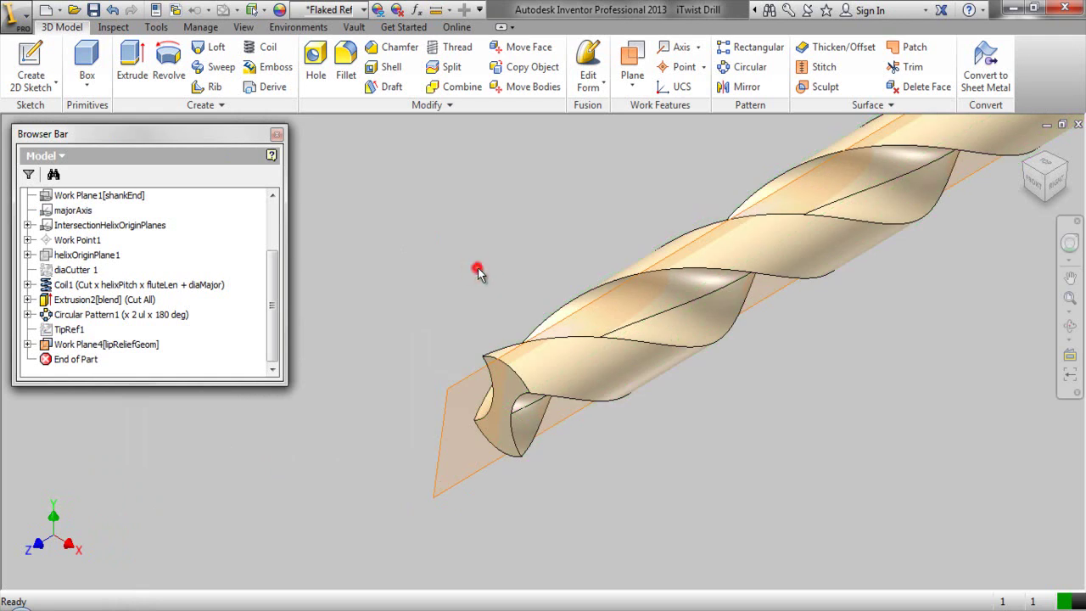
Add a numeric user parameter named tipAngle with degrees (deg) as its unit
click(415, 9)
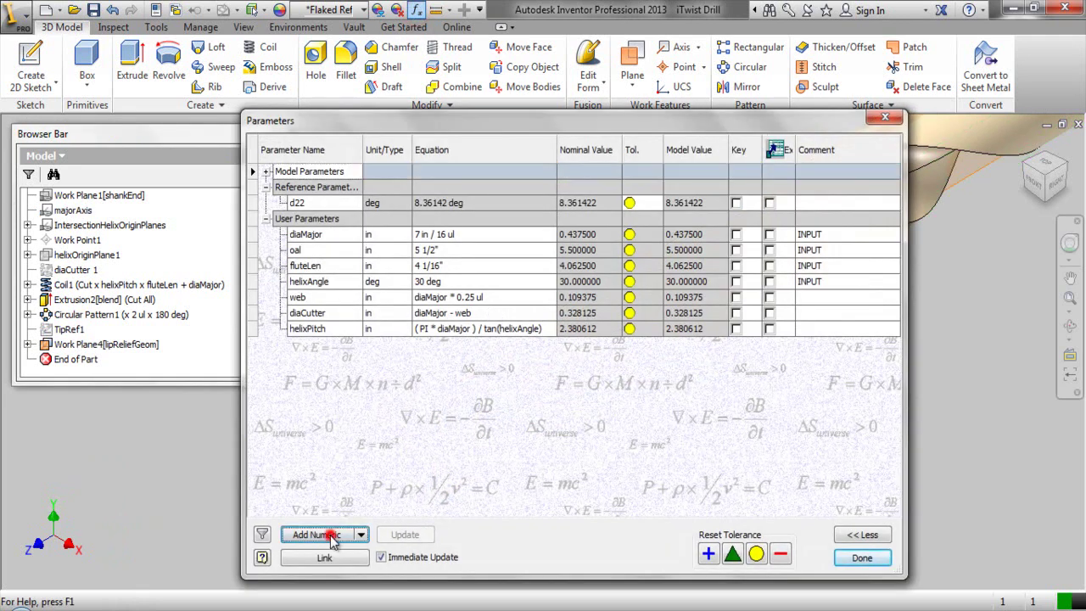
click(335, 535)
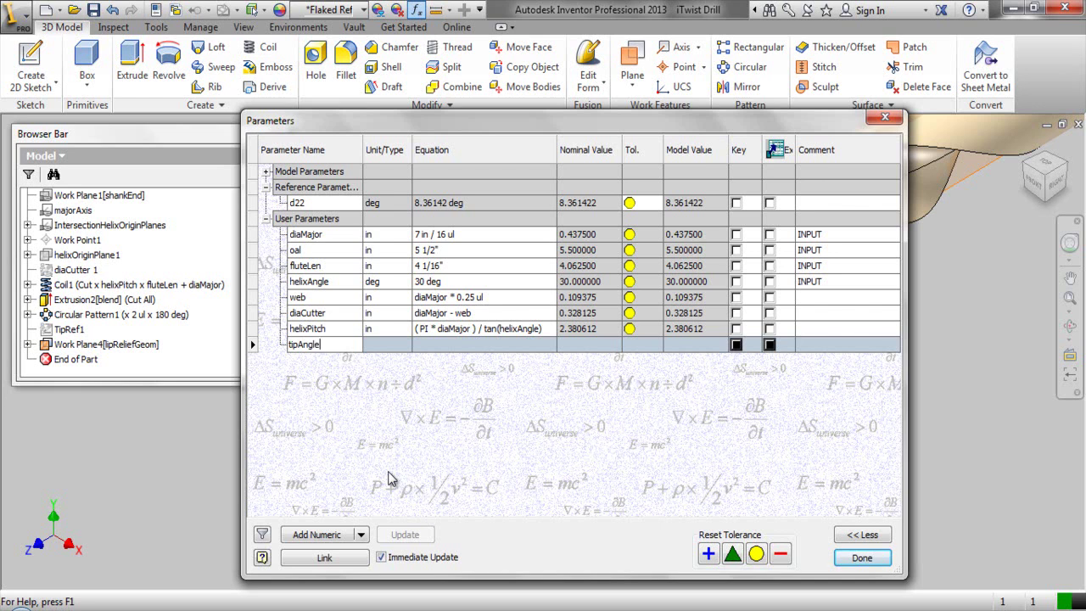
text(tipAngle)
key(Tab)
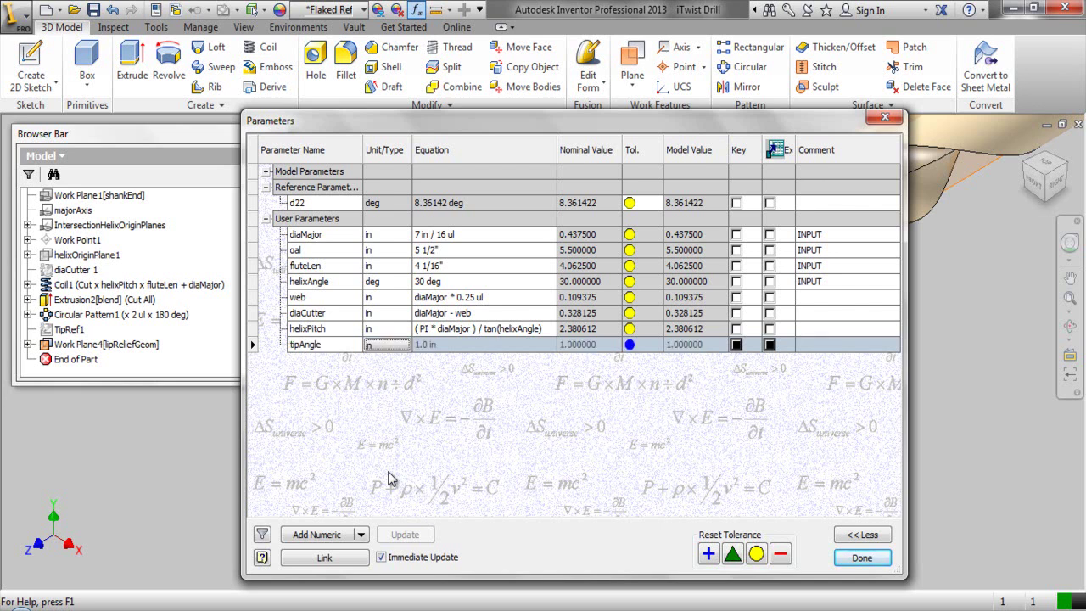
click(389, 348)
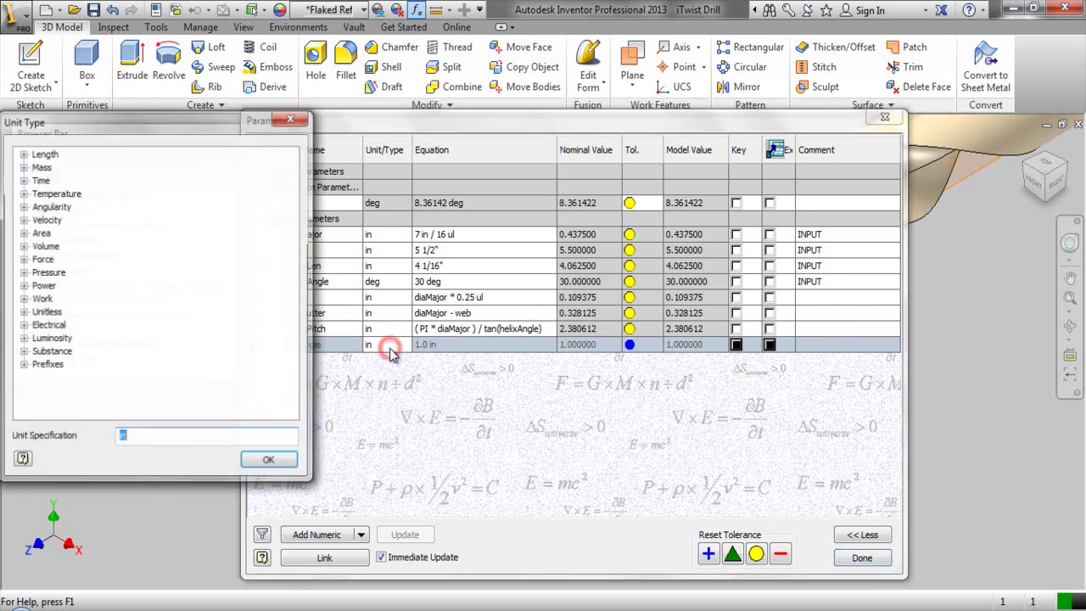
click(22, 207)
click(54, 233)
click(255, 463)
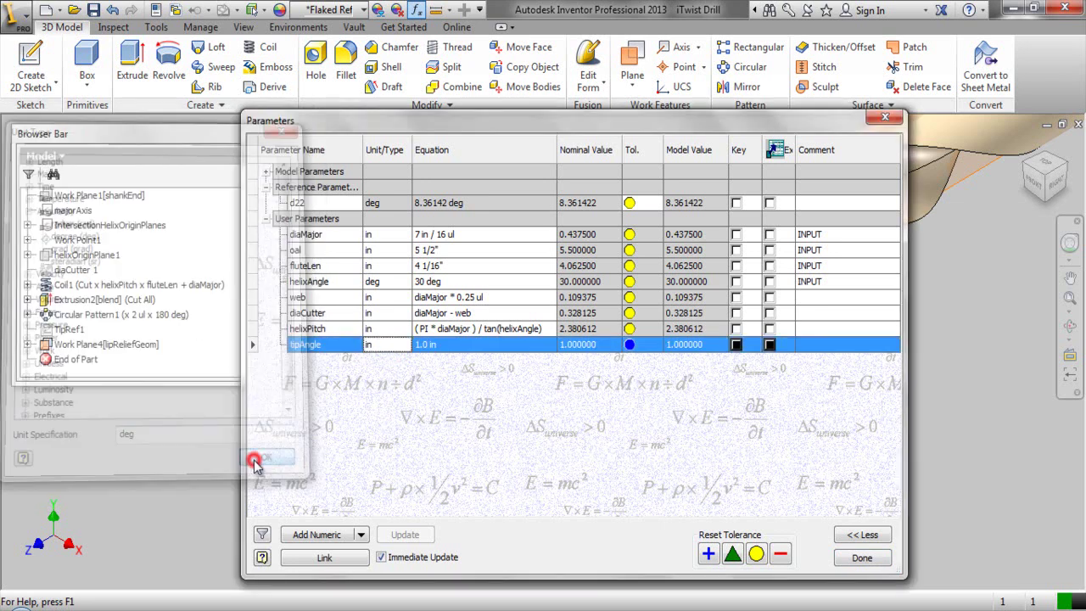
Set the tipAngle parameter to 118 deg, enter INPUT as its comment and close the parameters
click(433, 348)
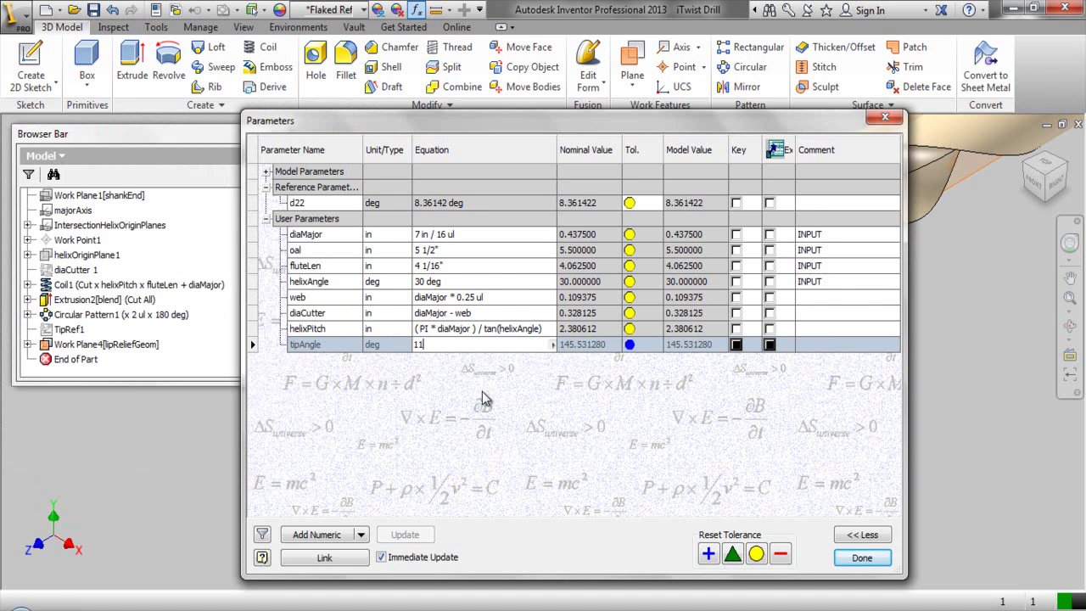
key(Return)
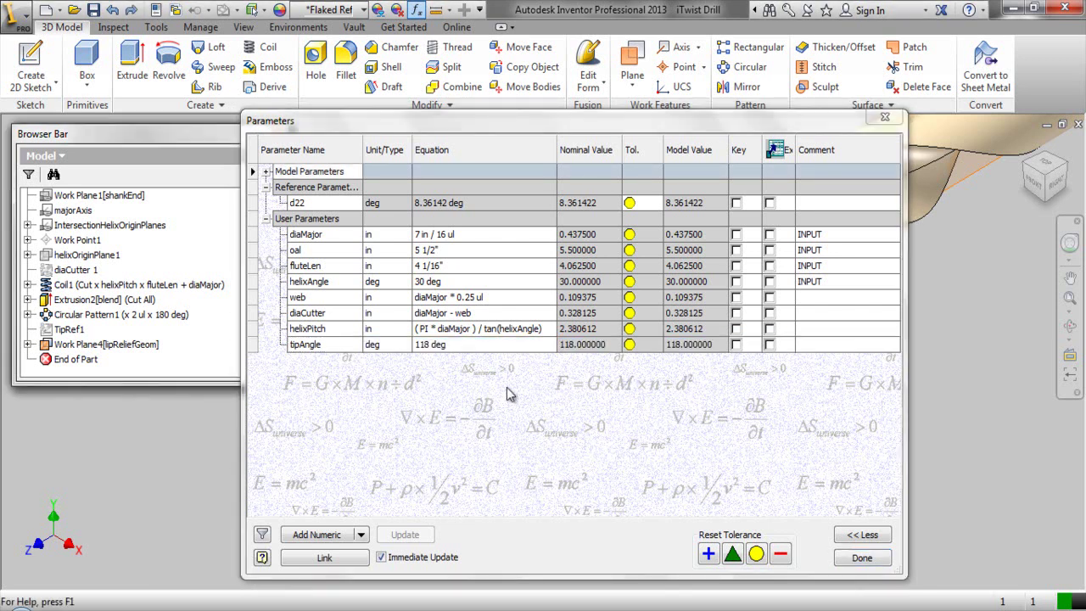
click(816, 344)
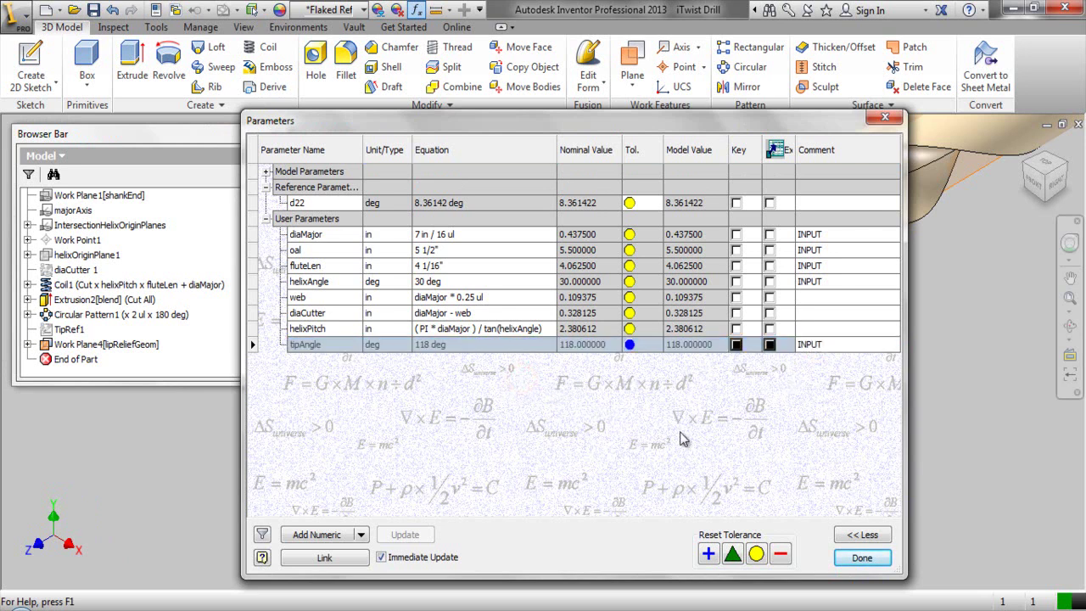
click(855, 557)
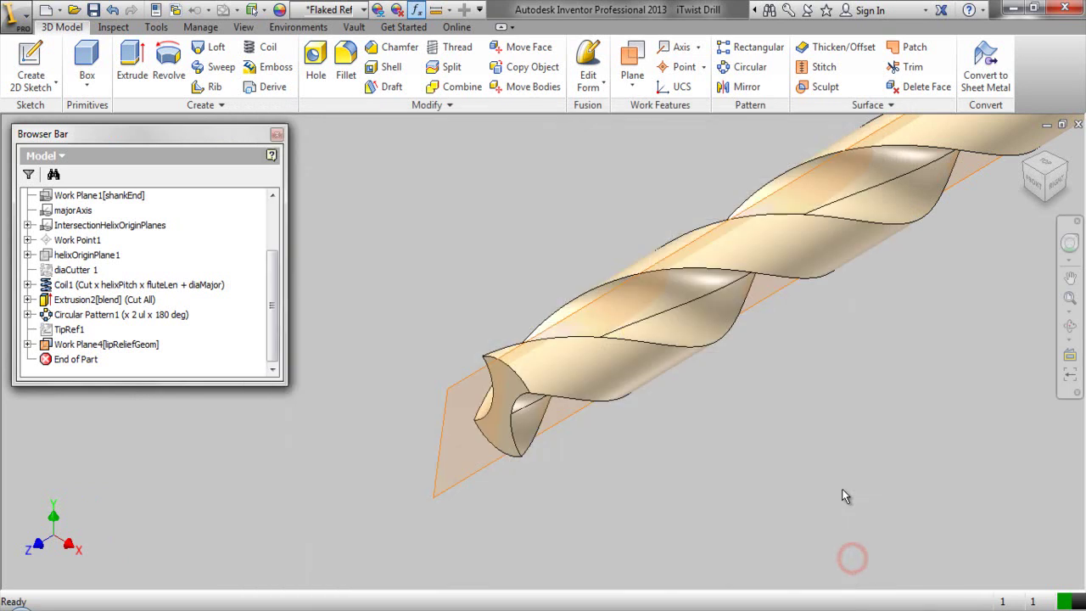
Start a new 2D sketch on the visible lipReliefGeom work plane and view it square-on
click(448, 390)
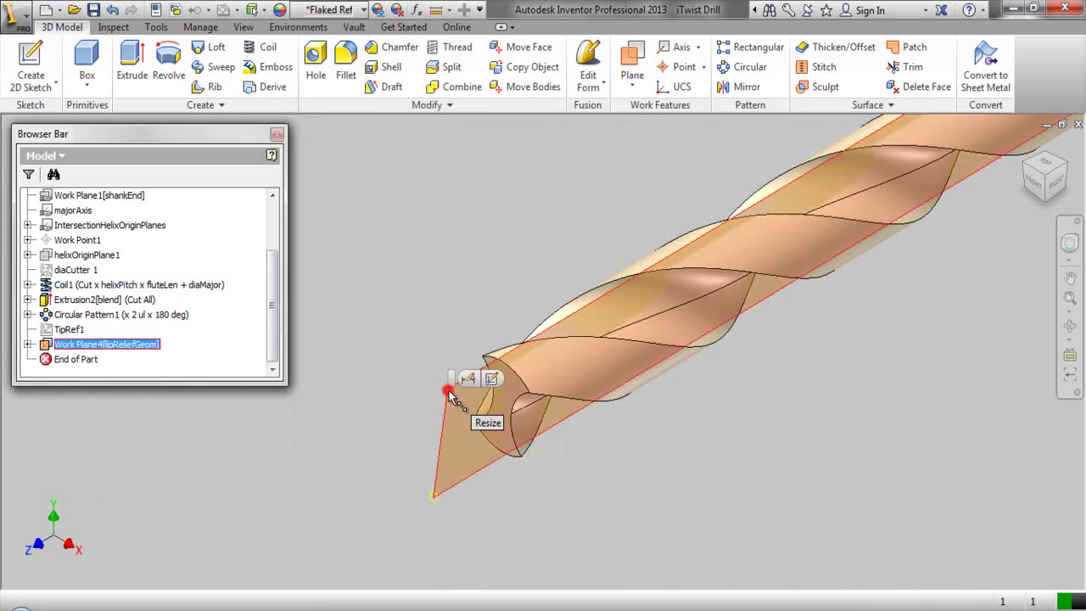
click(492, 380)
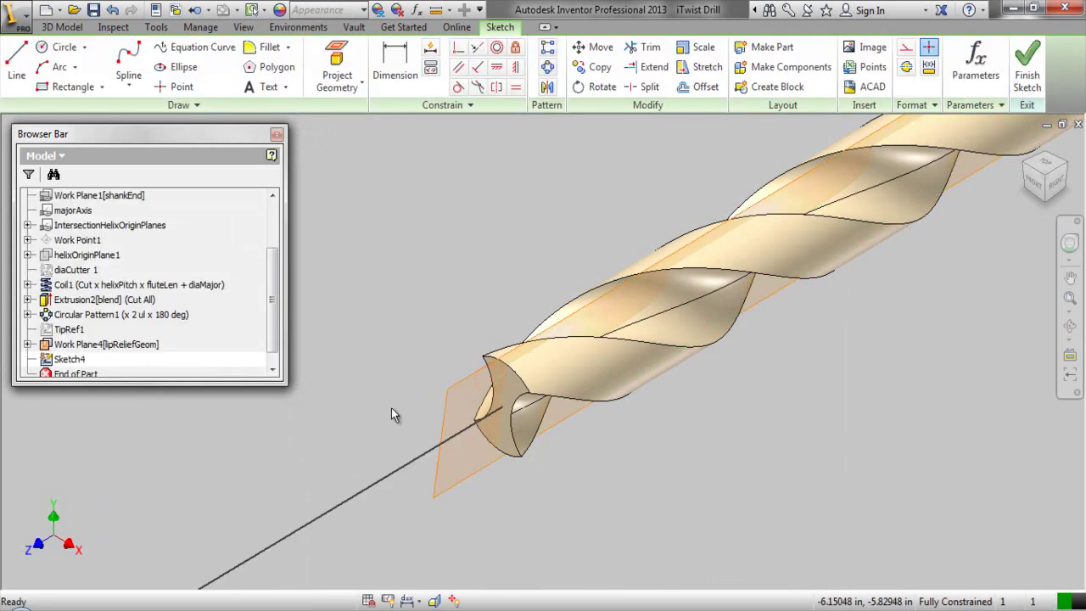
click(1057, 187)
click(1069, 355)
click(769, 373)
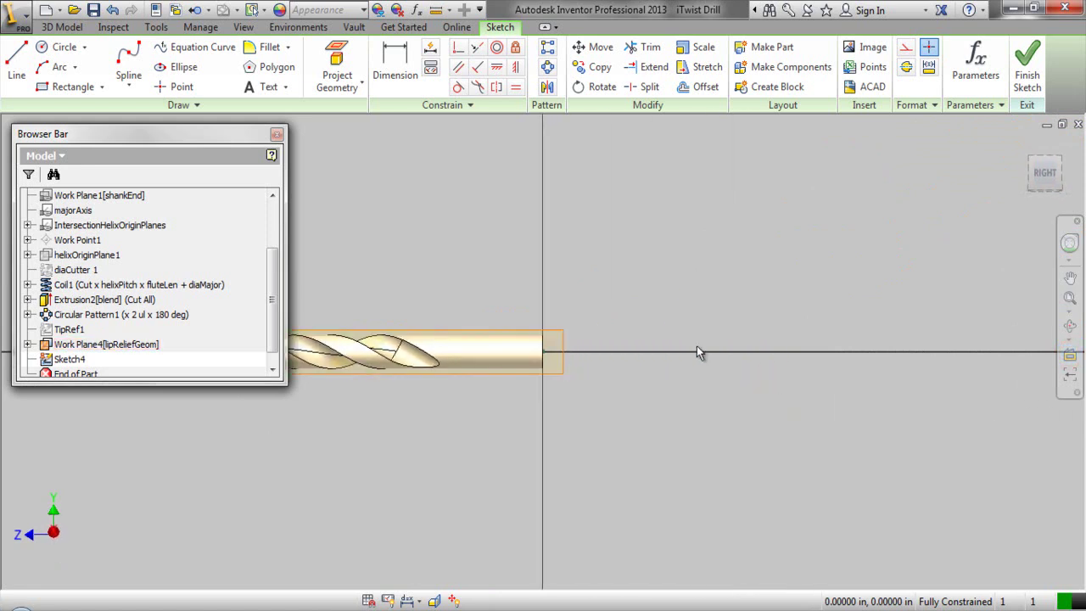
Slice the graphics at the sketch plane and turn off the visibility of the lipReliefGeom work plane
right_click(613, 276)
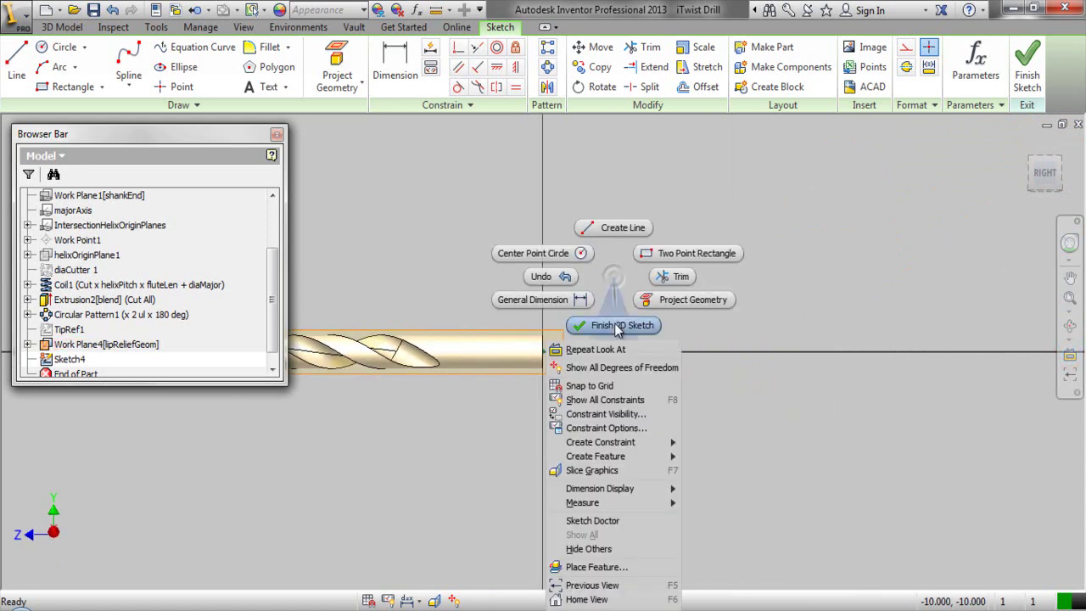
click(601, 470)
scroll(403, 380, up, 4)
click(486, 213)
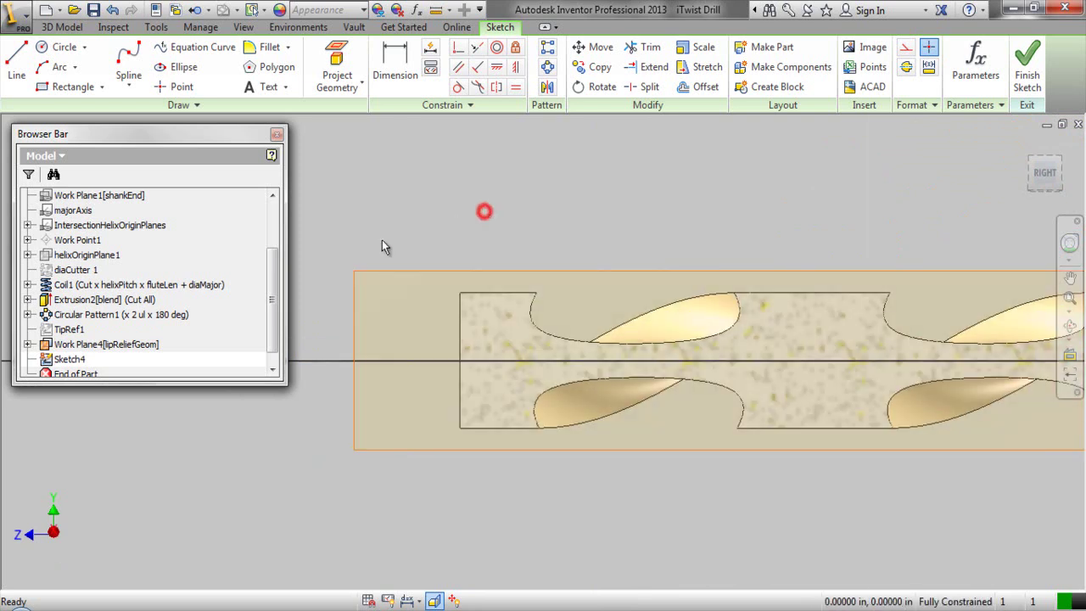
right_click(138, 346)
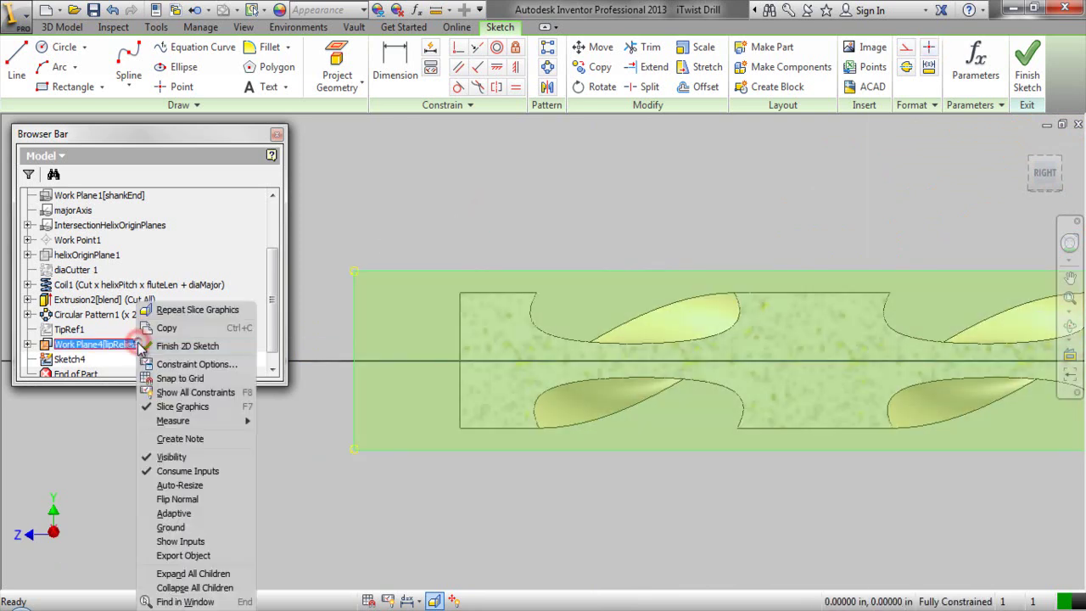
click(163, 459)
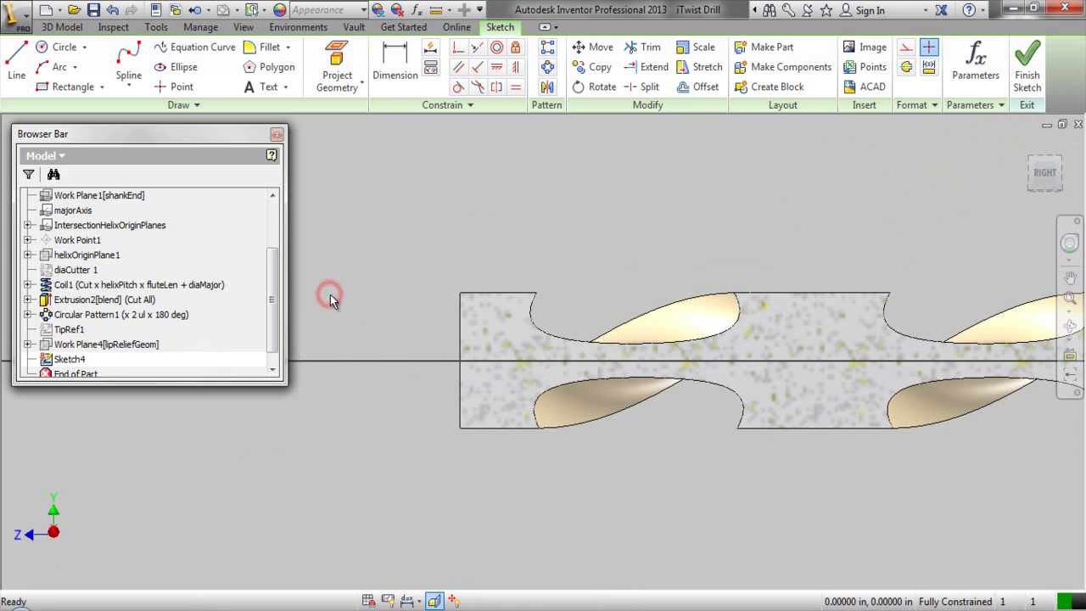
Project the flat end edge at the drill tip and the majorAxis into the sketch
right_click(374, 221)
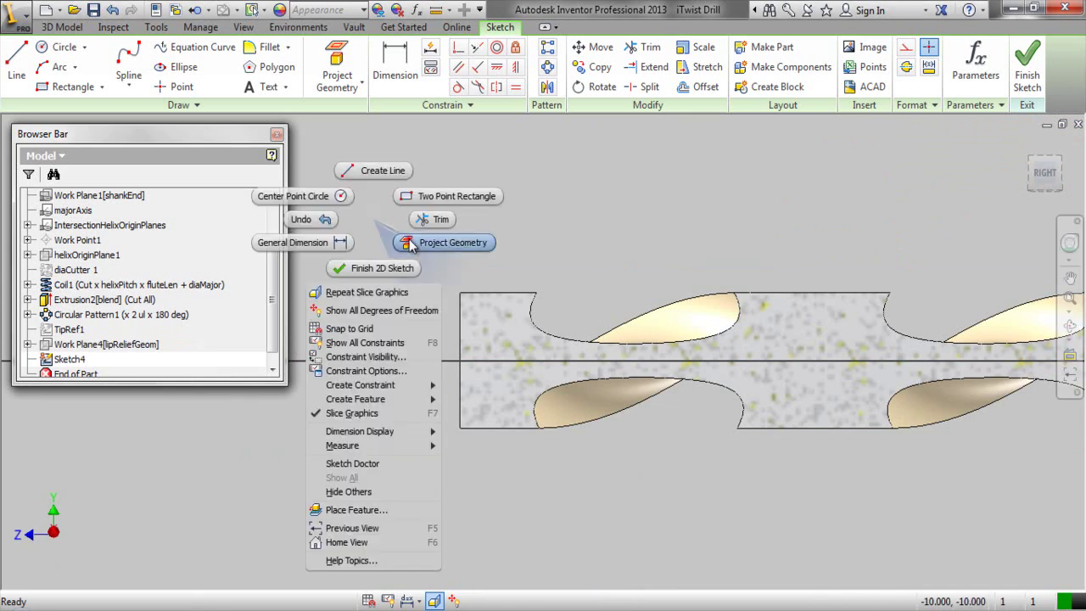
click(410, 244)
scroll(436, 335, up, 3)
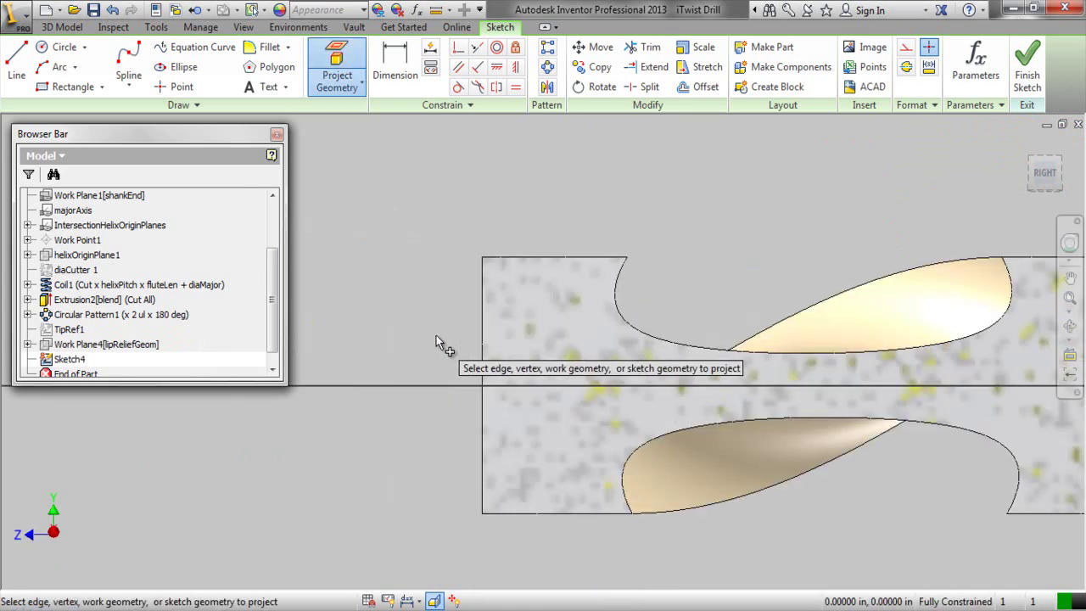
click(480, 268)
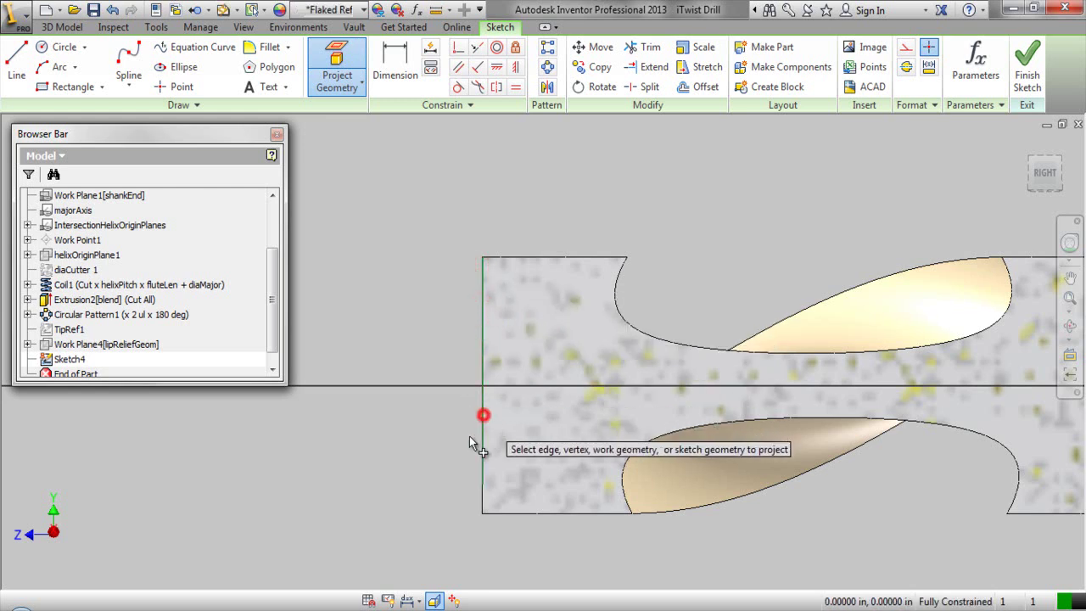
click(483, 504)
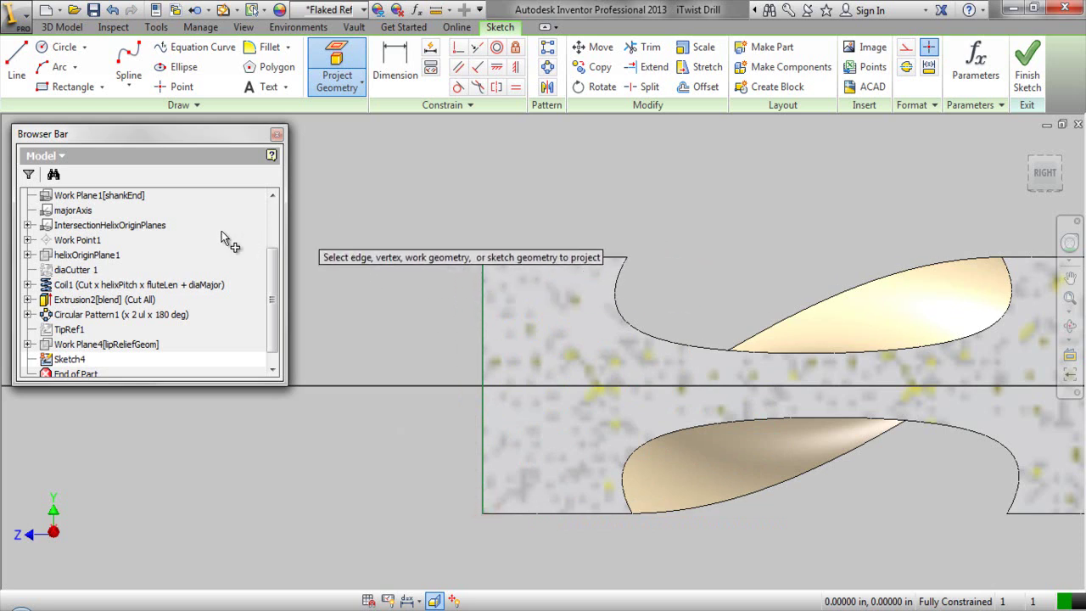
click(85, 212)
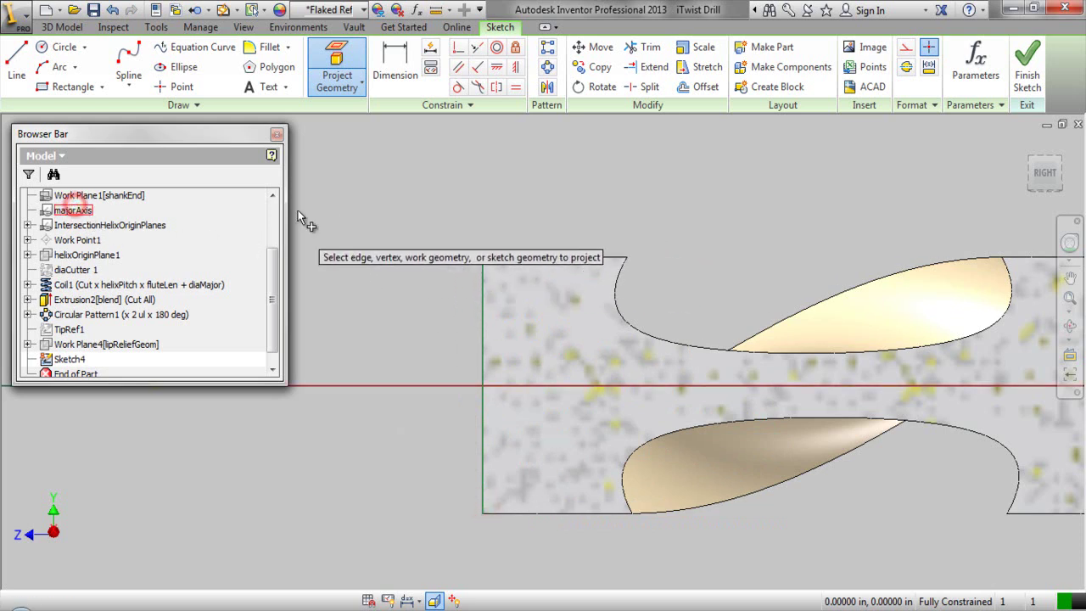
right_click(487, 201)
click(531, 210)
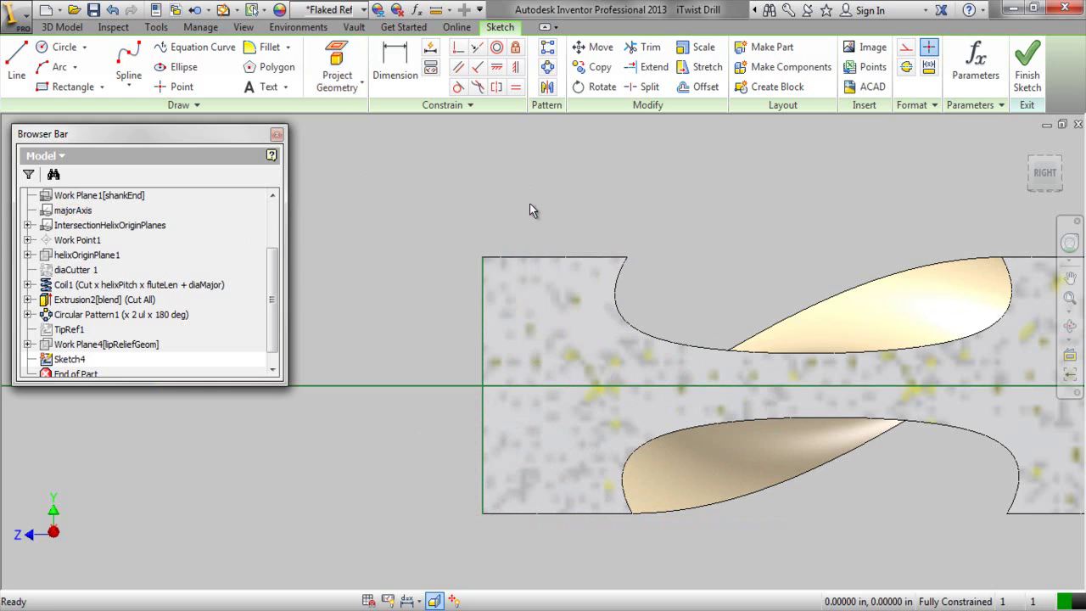
Draw a vertical line about 0.54 in long, just beyond the drill's tip and crossing the projected axis
right_click(383, 172)
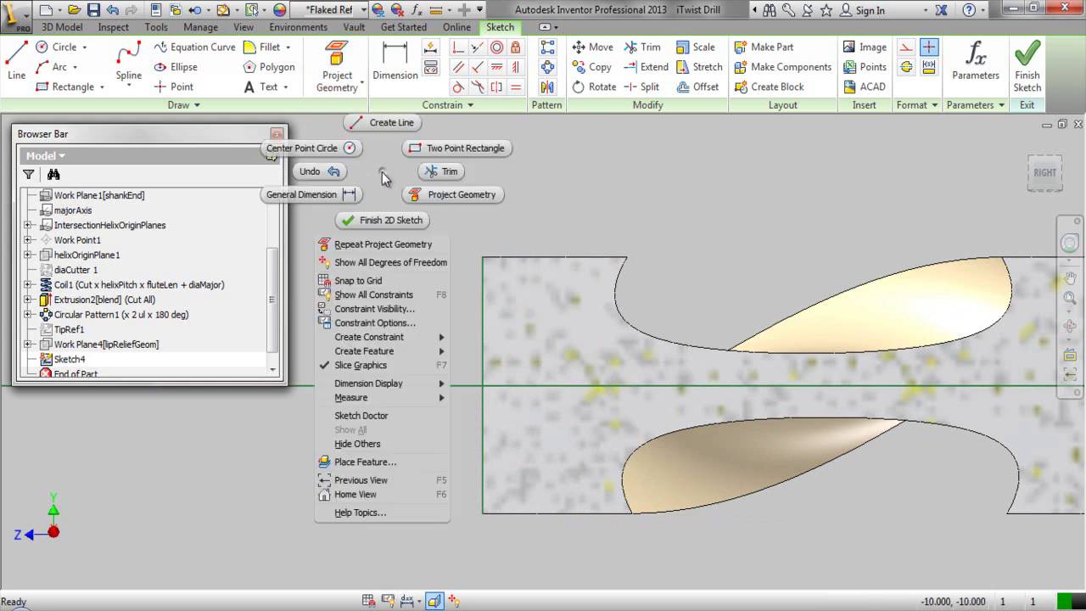
click(384, 124)
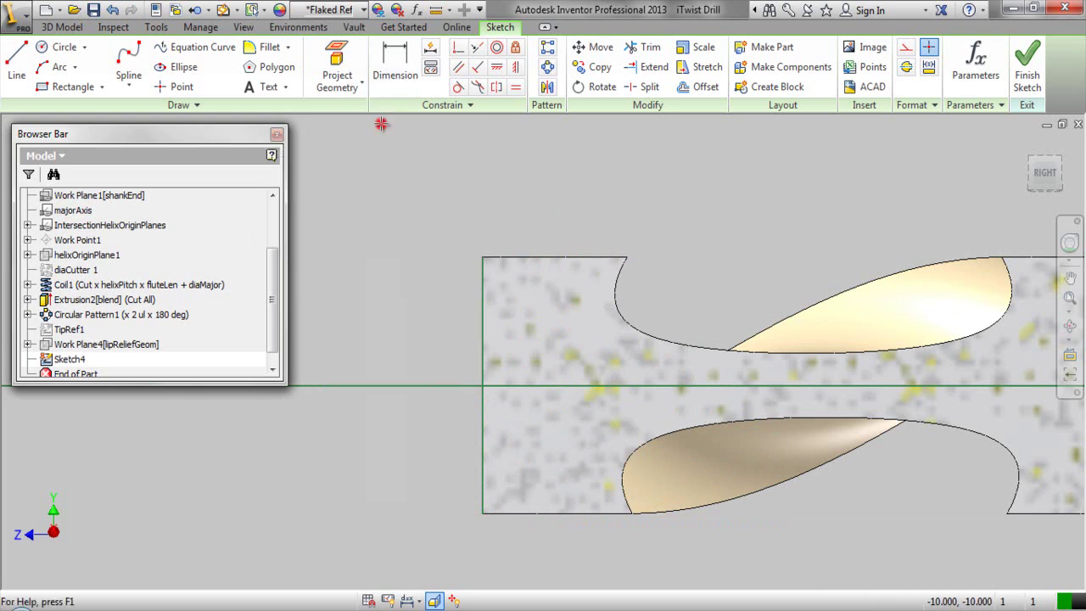
click(431, 224)
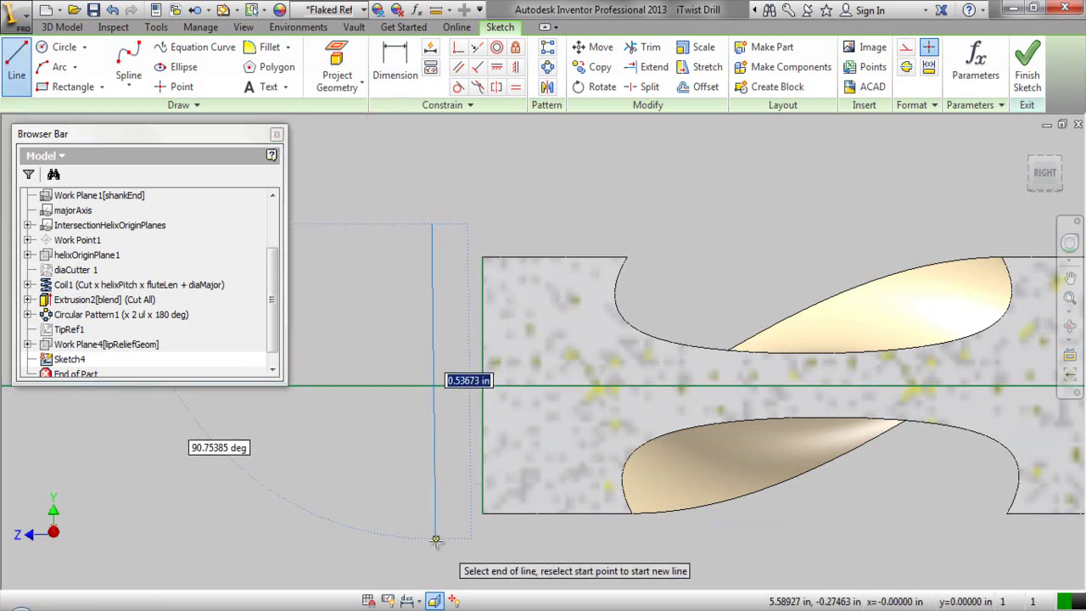
click(433, 543)
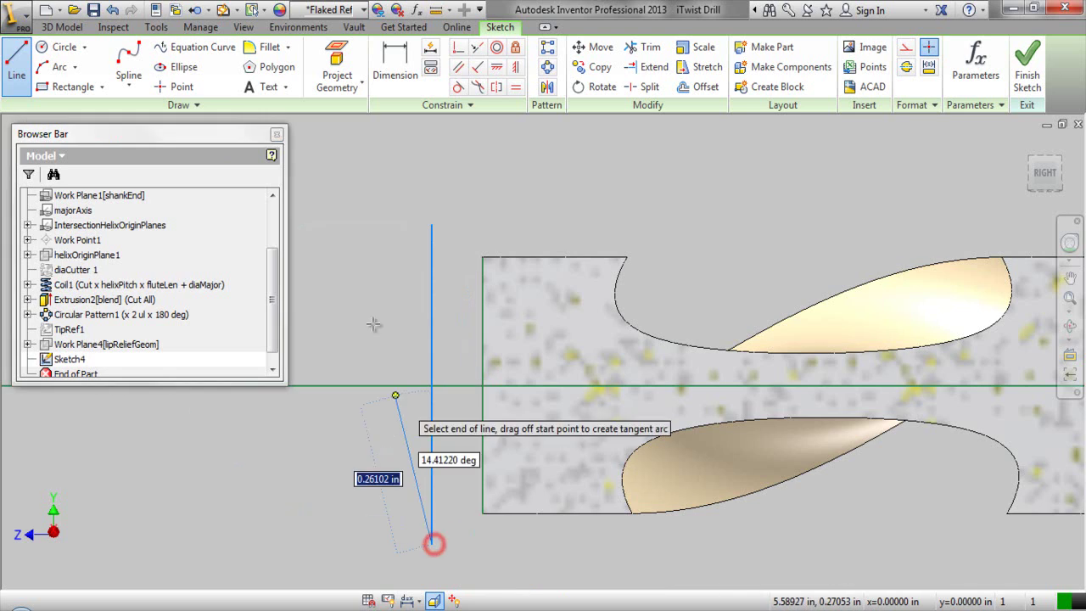
right_click(356, 198)
click(404, 199)
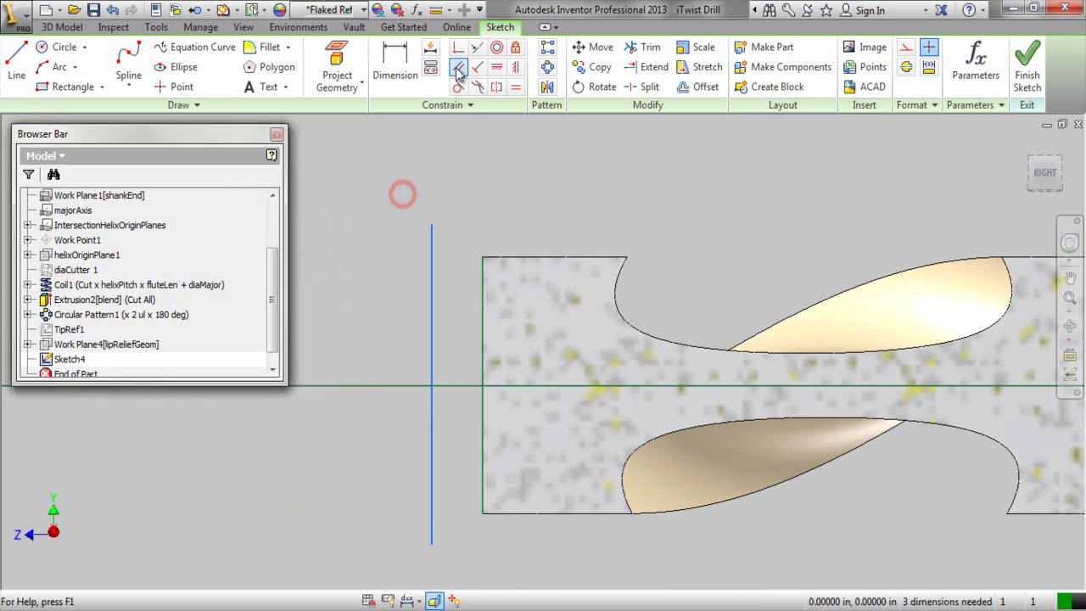
Constrain the vertical line's midpoint coincident with the projected major axis
click(460, 47)
click(432, 371)
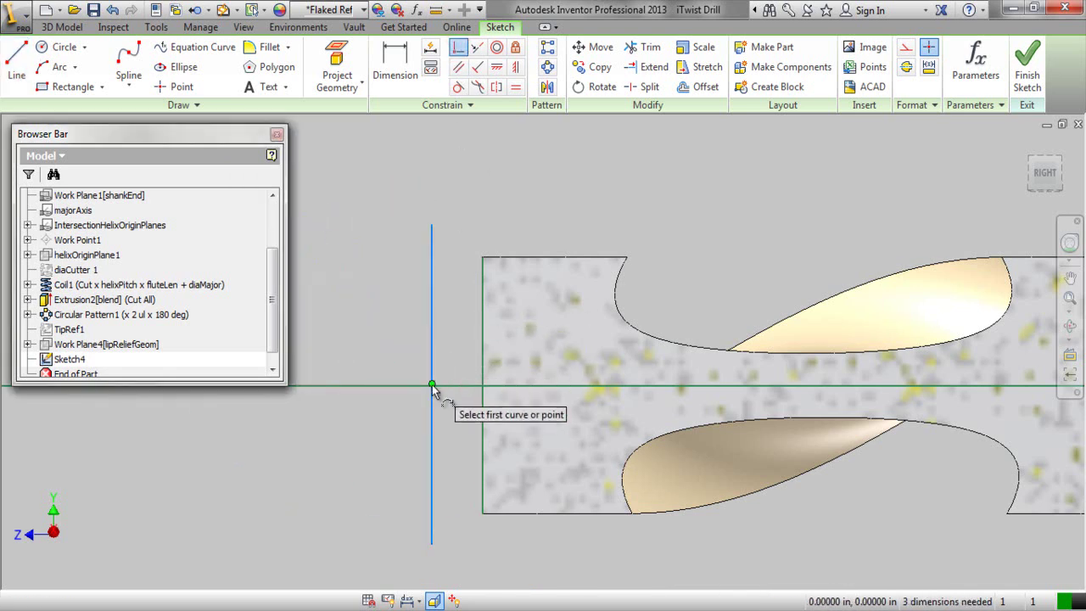
click(413, 384)
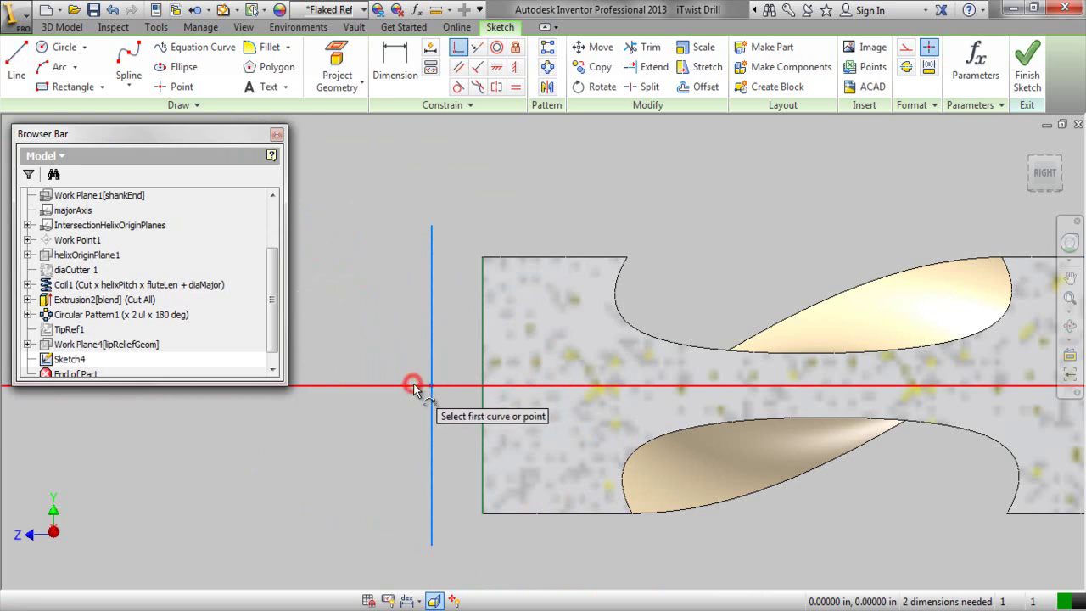
Draw a horizontal line about 0.22 in long from the vertical line's upper end, continuing with a slanted line to the drill end's centre
right_click(384, 192)
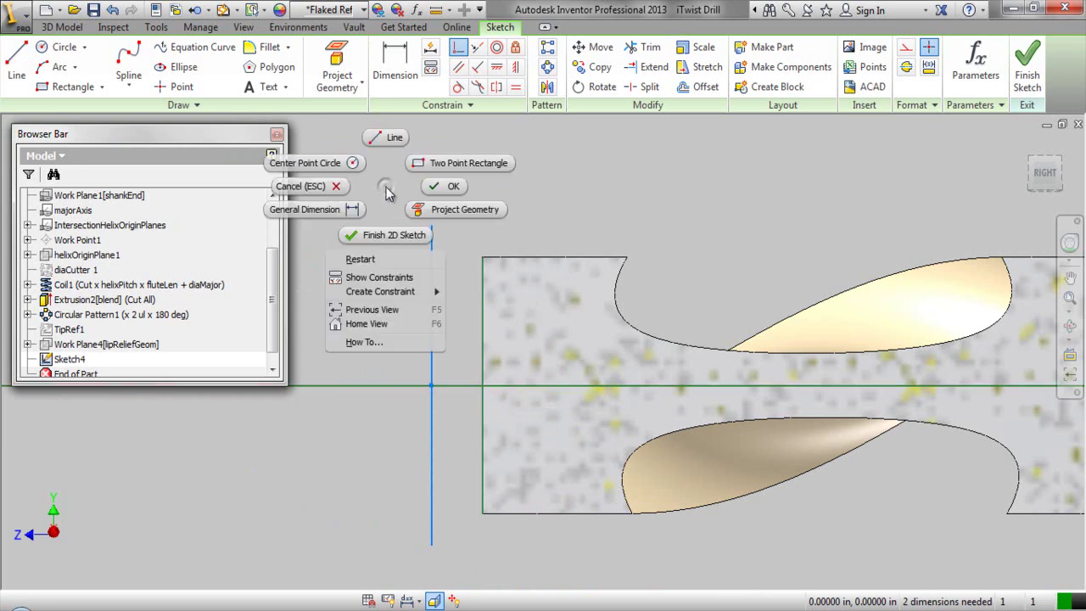
click(390, 140)
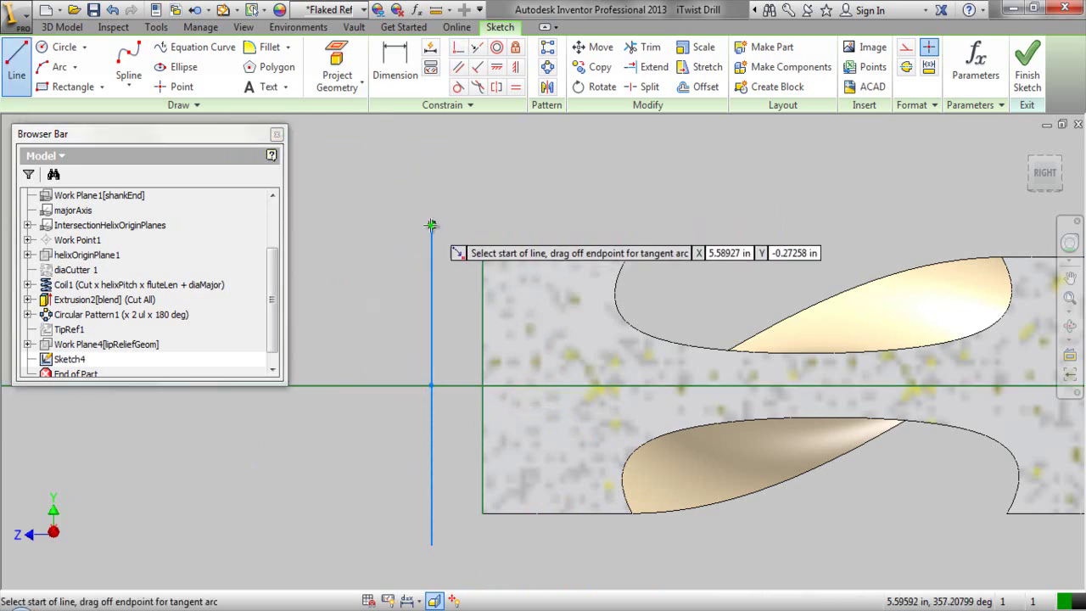
click(431, 225)
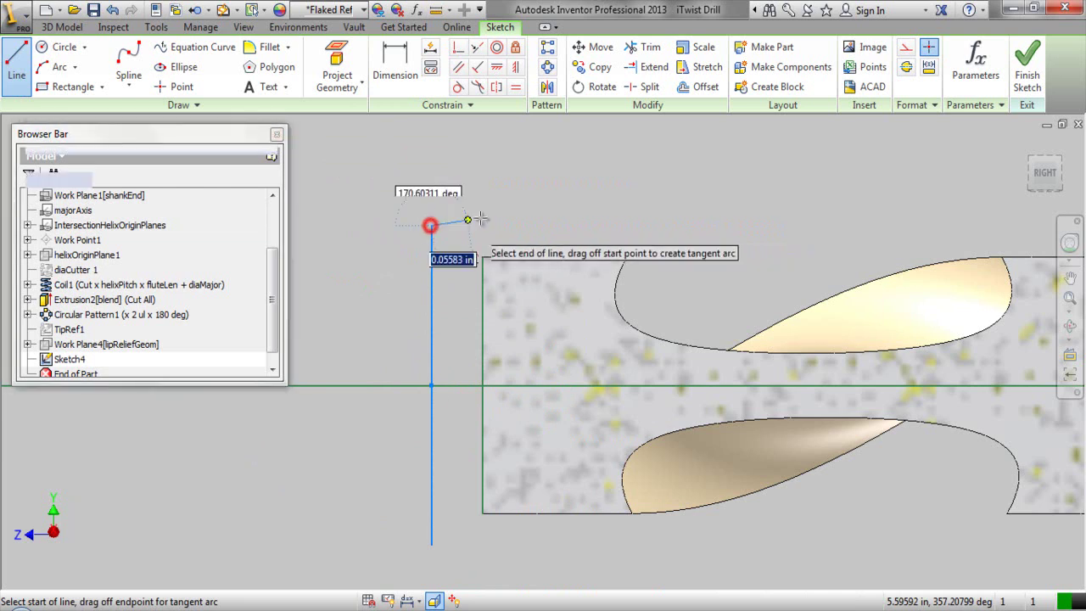
click(555, 226)
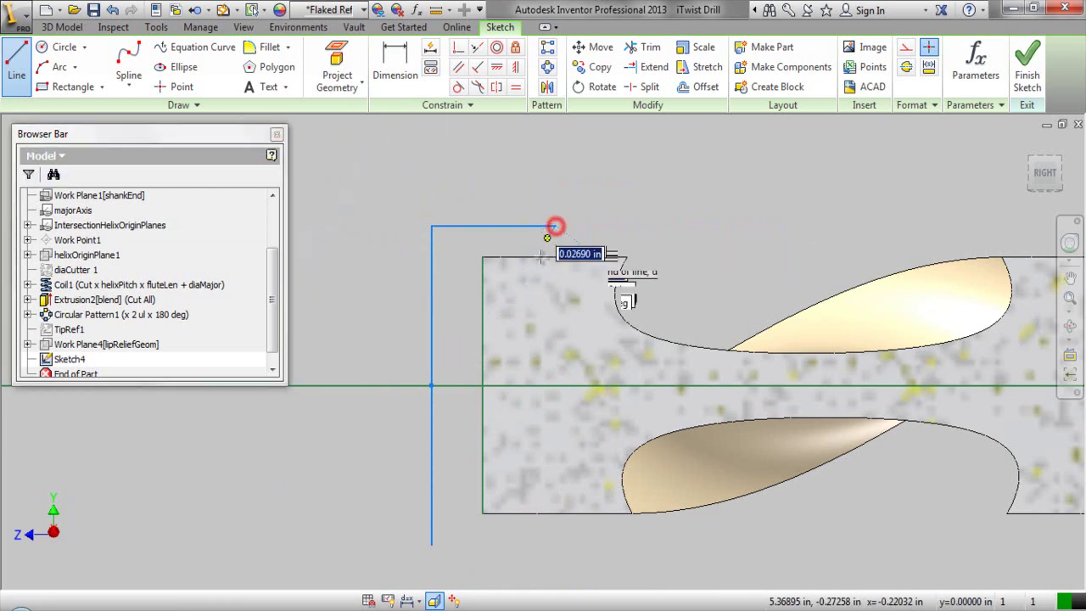
click(482, 386)
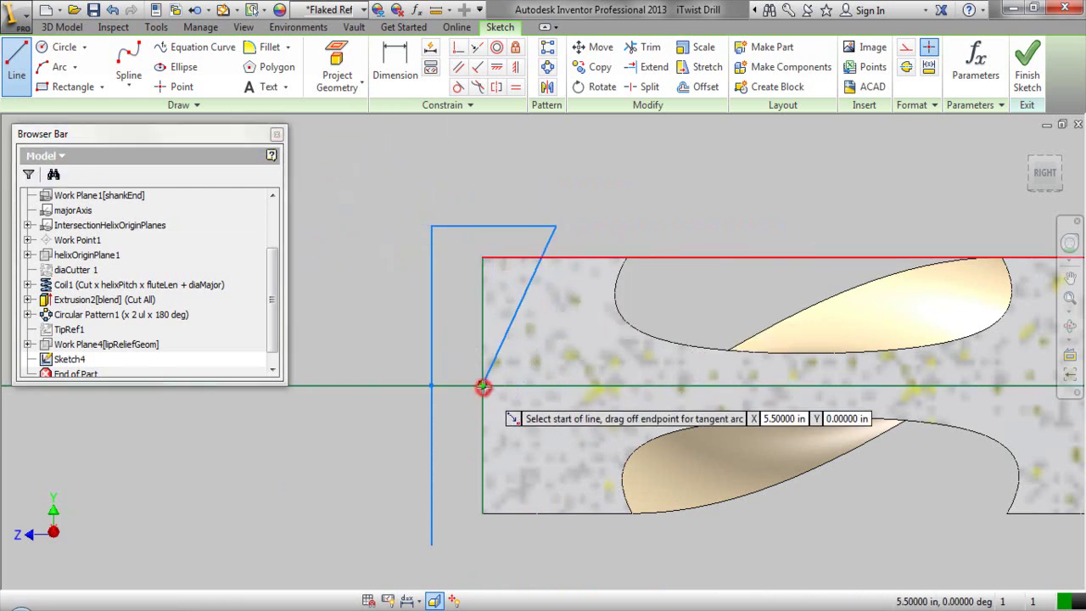
right_click(532, 431)
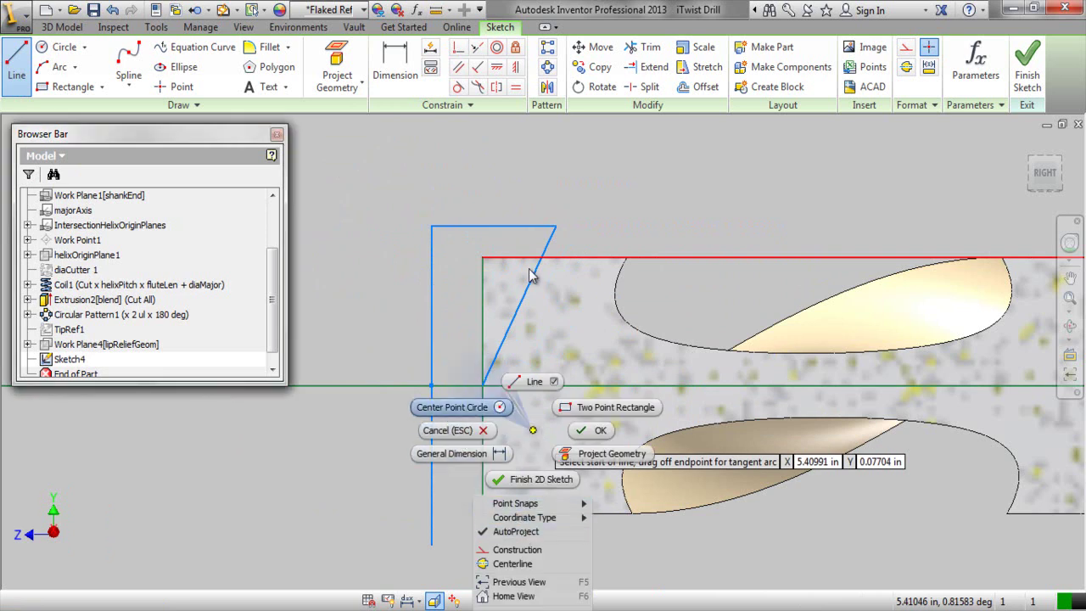
click(558, 259)
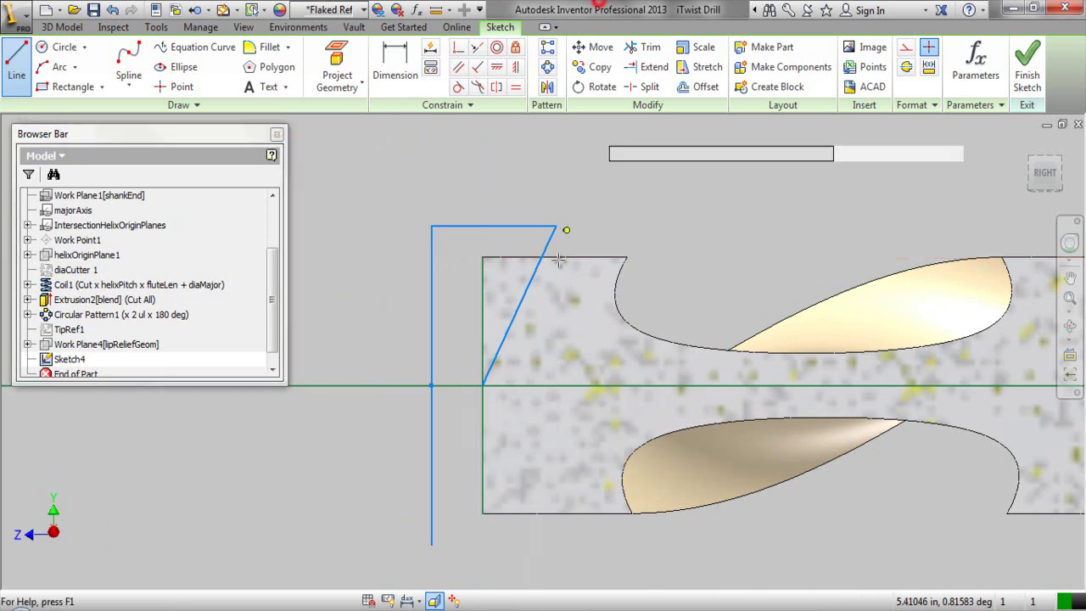
Close the lower half of the profile with a horizontal line about 0.20 in long and a slanted line to the drill end's centre
click(432, 546)
click(546, 544)
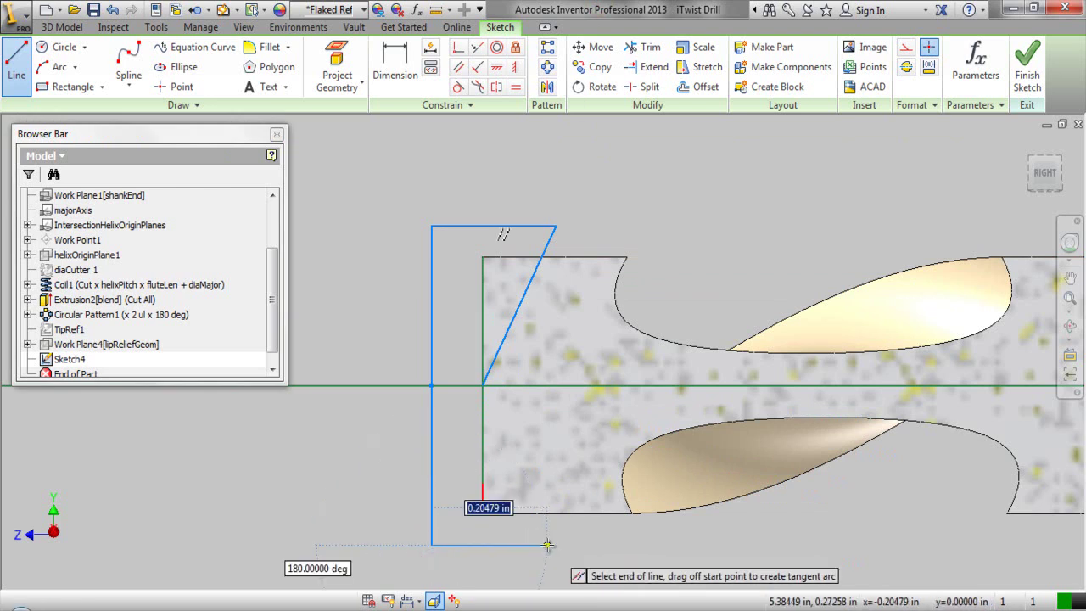
click(484, 385)
right_click(585, 198)
click(646, 194)
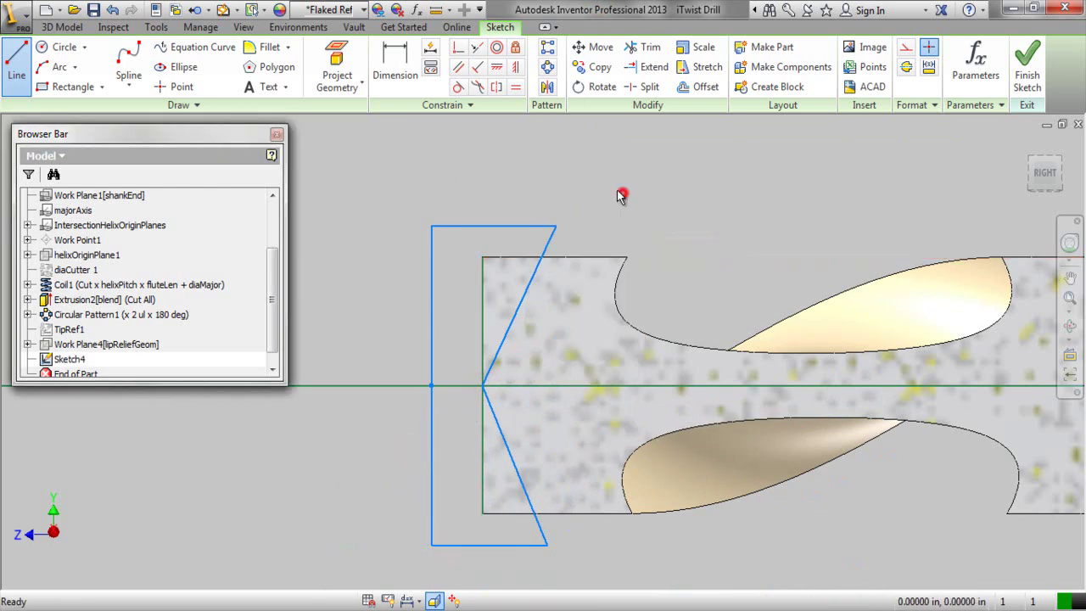
Apply an Equal constraint between the profile's upper horizontal line and its lower counterpart
click(517, 88)
click(489, 225)
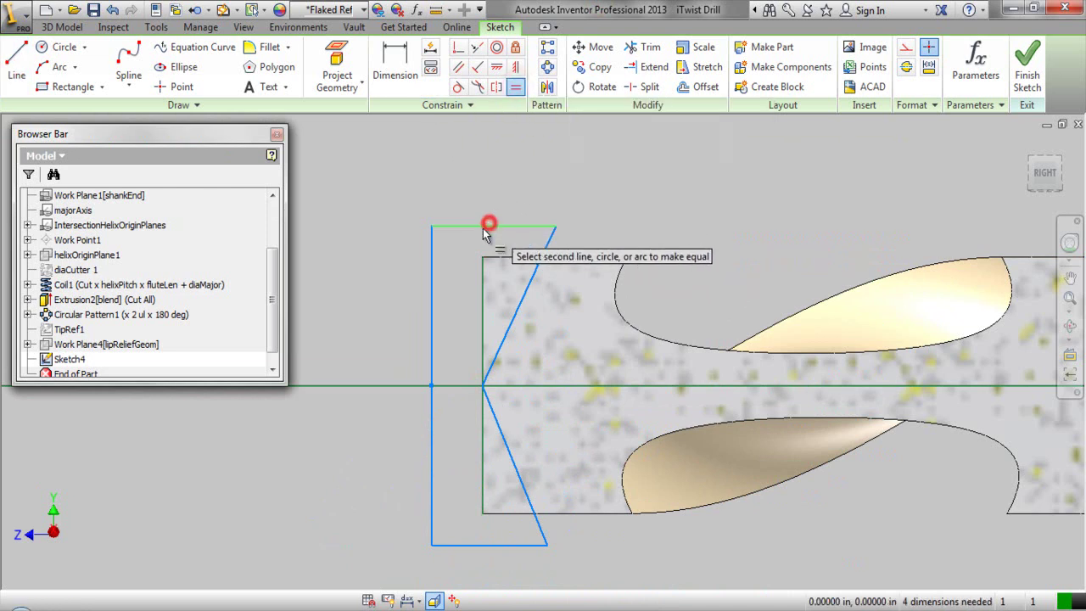
Make the upper and lower horizontal lines of the tip cut profile equal in length
click(468, 544)
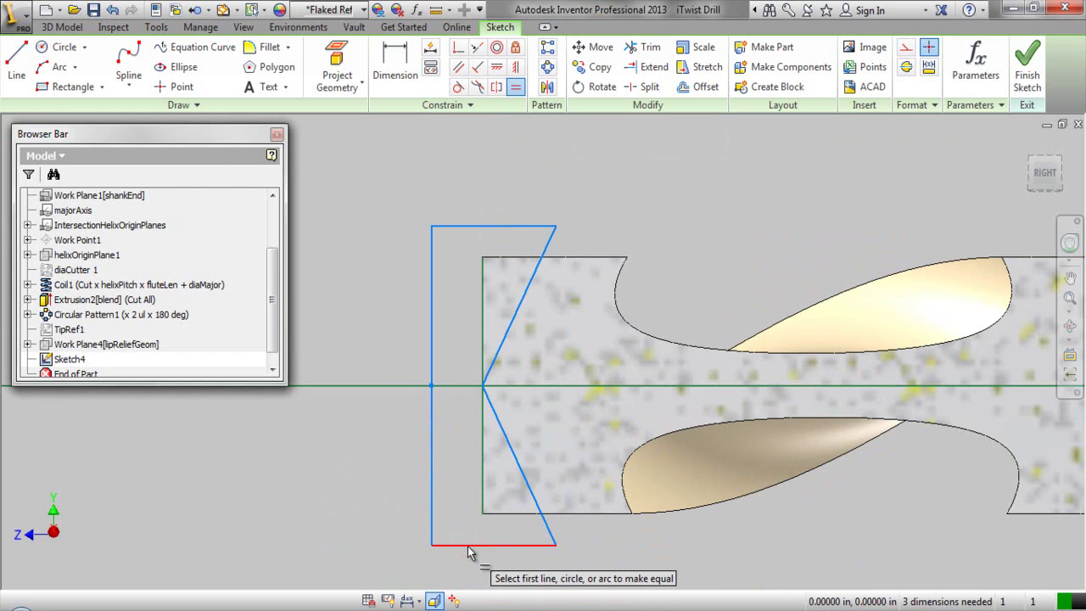
right_click(516, 169)
click(566, 162)
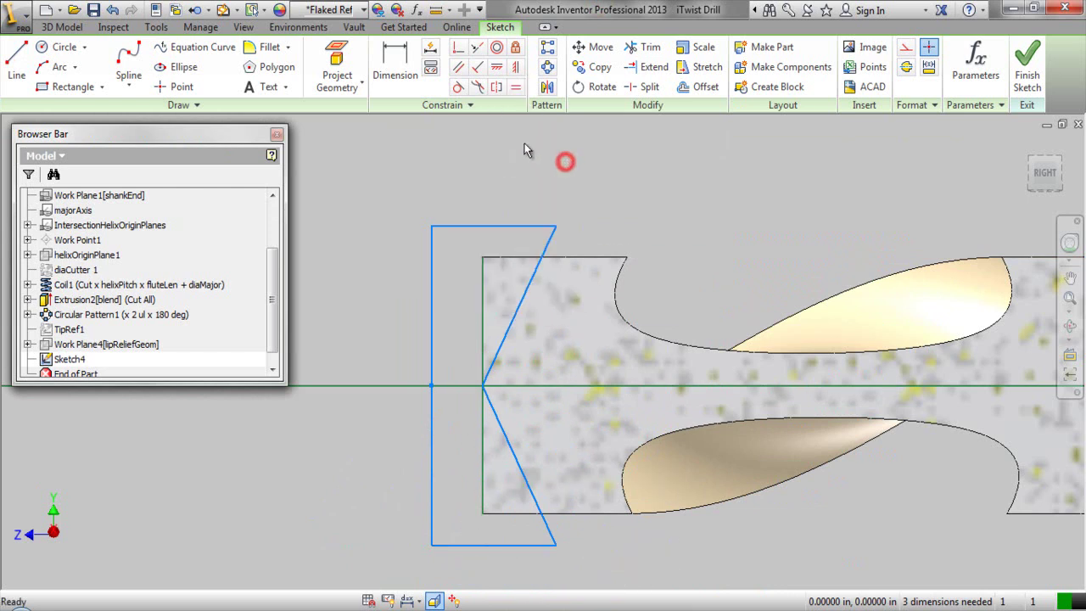
Constrain the two angled tip lines to be symmetric about the drill's horizontal centre axis
click(498, 88)
click(528, 302)
click(507, 442)
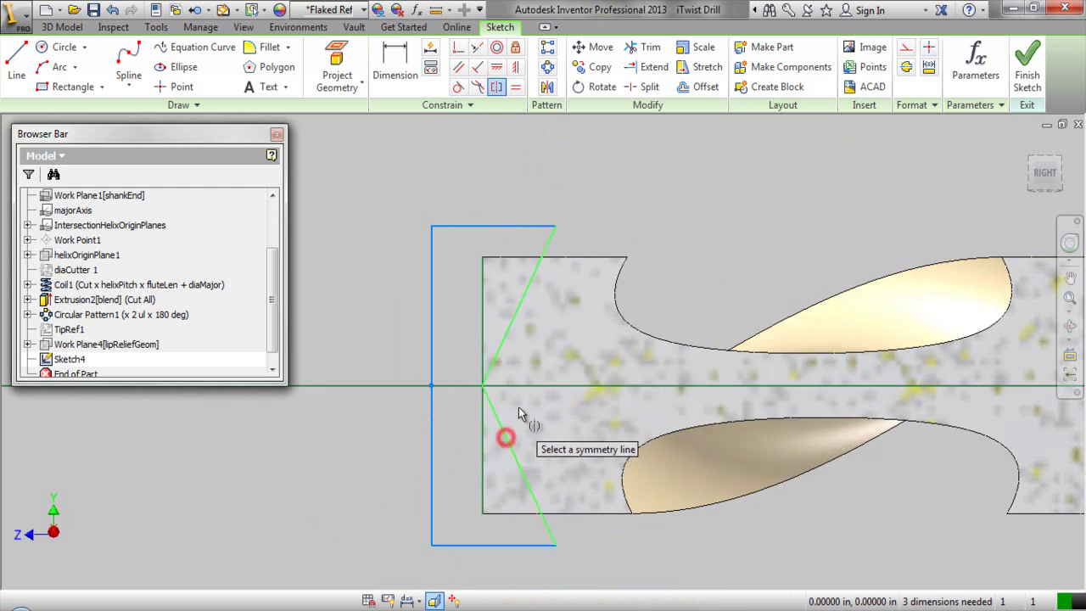
click(522, 384)
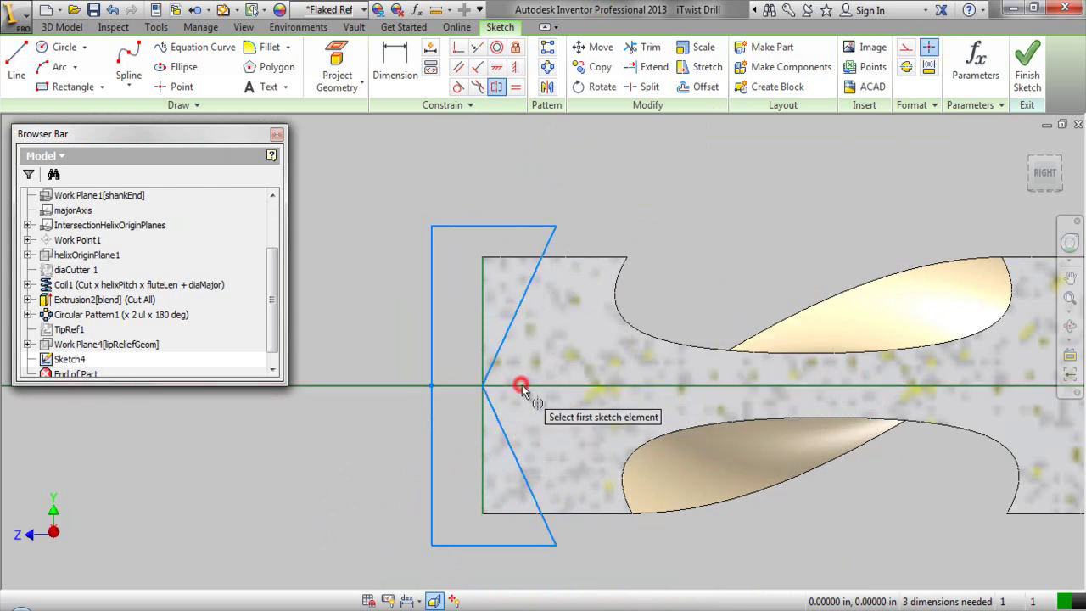
Dimension the profile's vertical line with the expression diaMajor*1.1
right_click(589, 189)
click(558, 210)
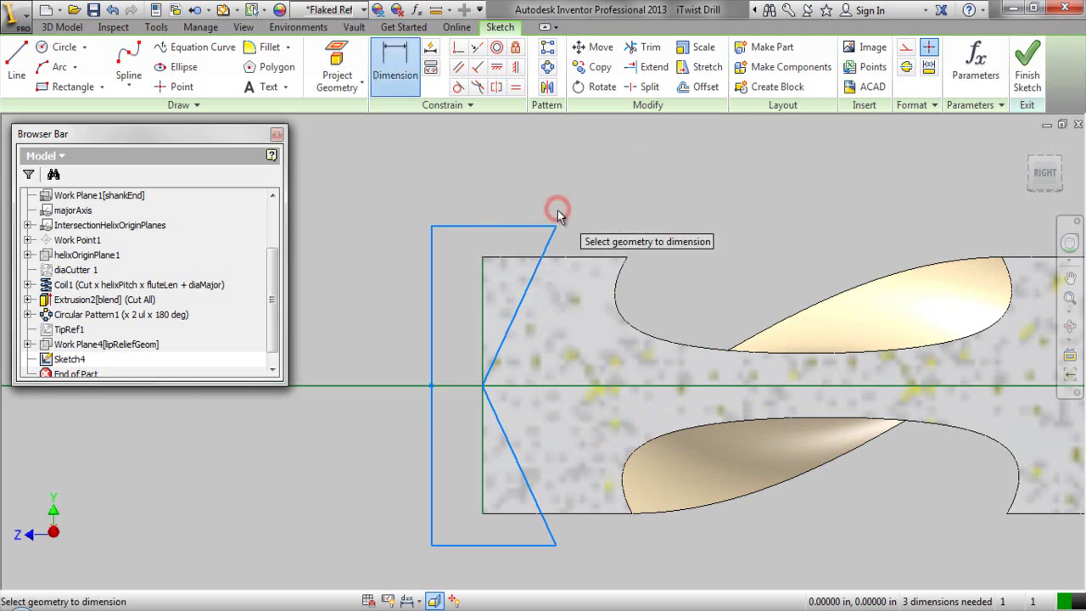
click(432, 323)
click(383, 333)
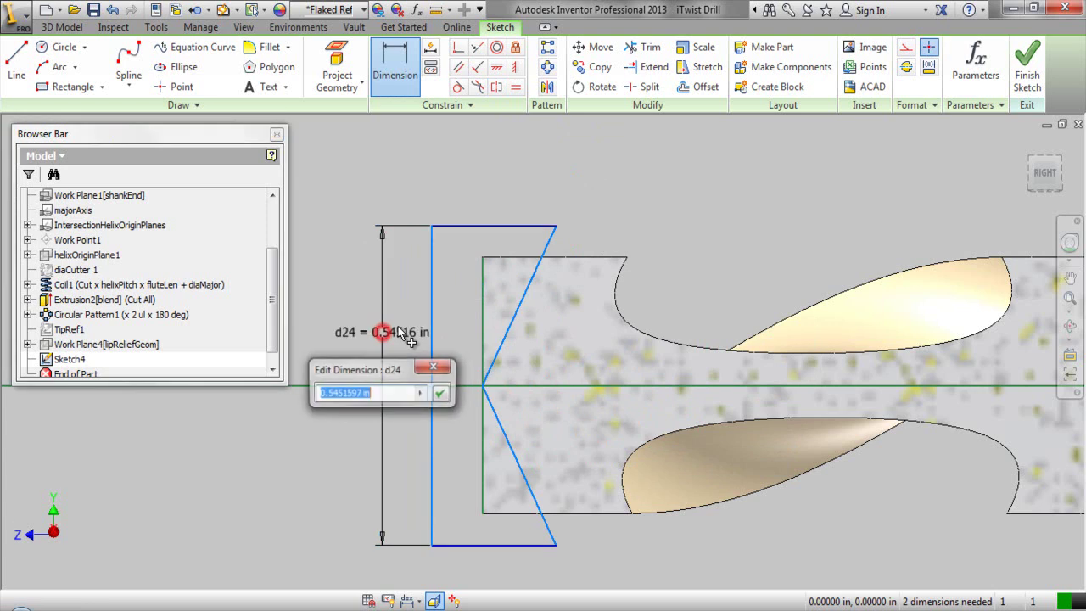
click(422, 395)
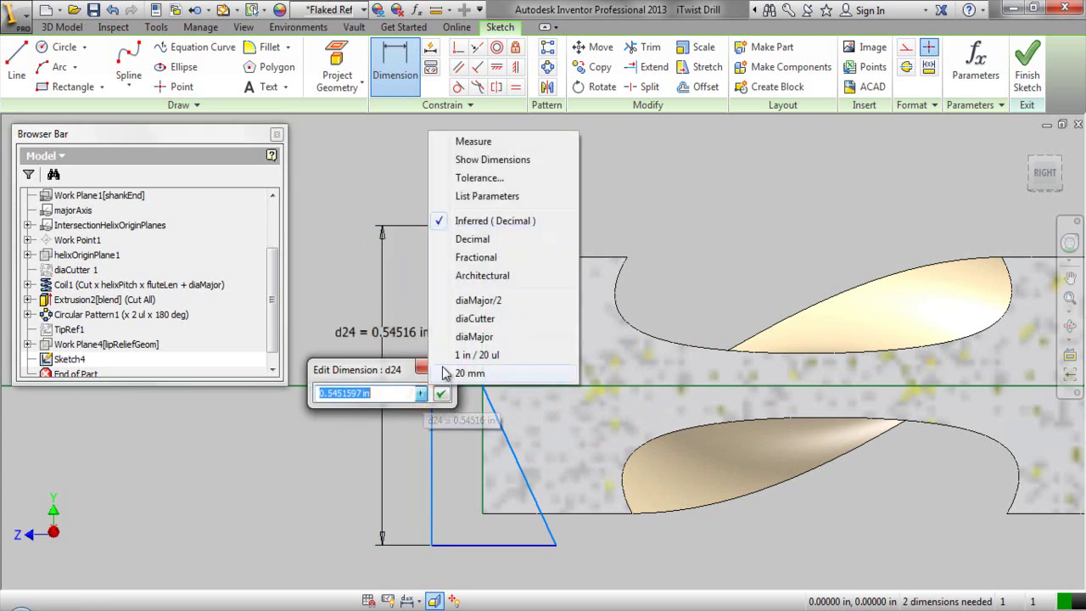
click(476, 197)
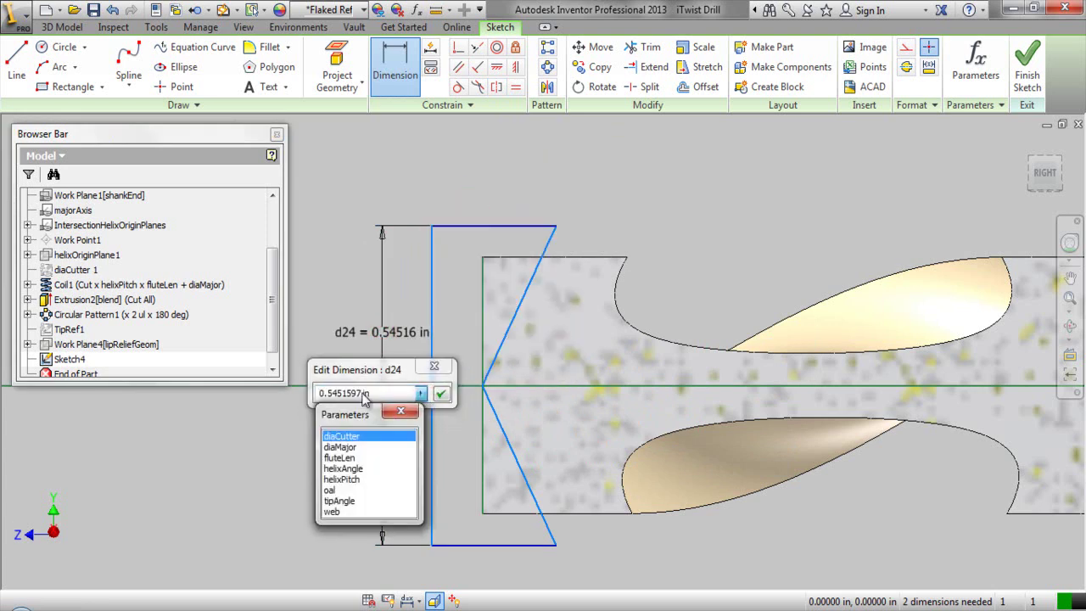
click(357, 447)
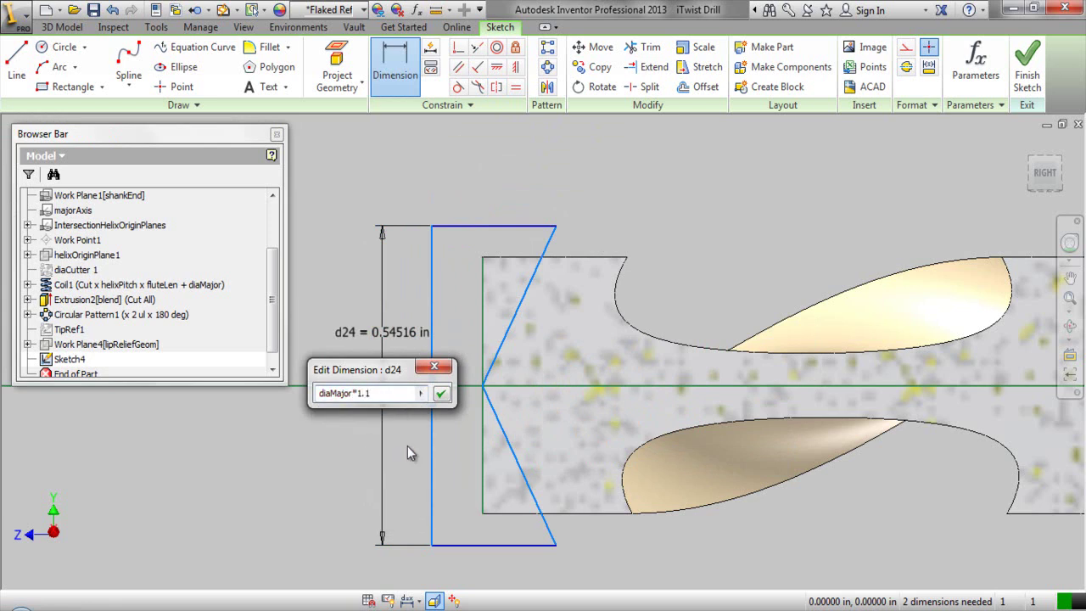
click(442, 394)
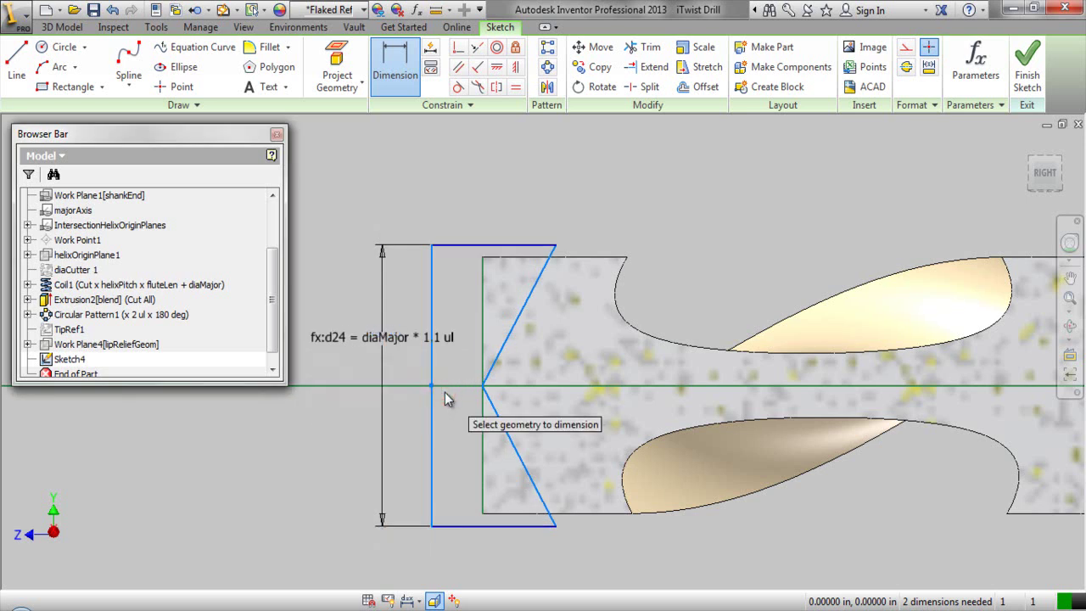
Dimension the angle between the two angled tip lines and link it to the tipAngle parameter
click(520, 345)
click(521, 461)
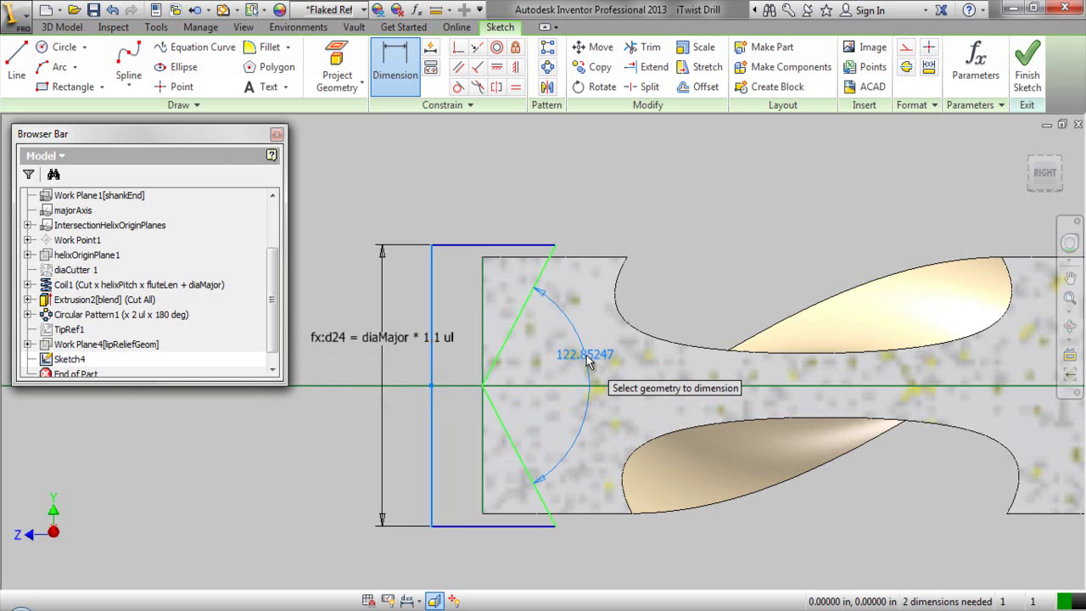
click(588, 359)
click(622, 415)
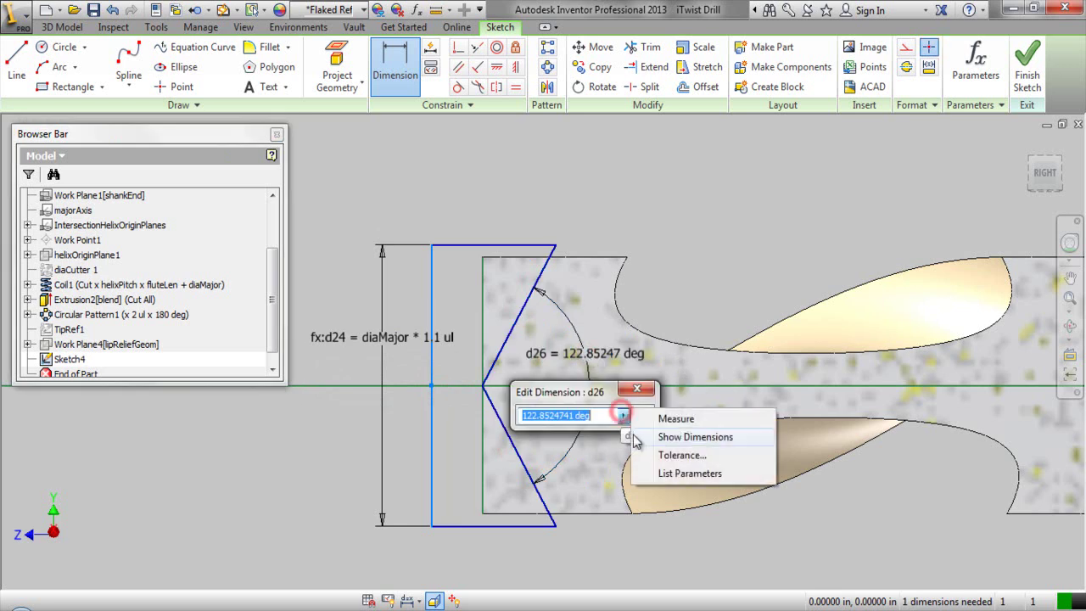
click(657, 474)
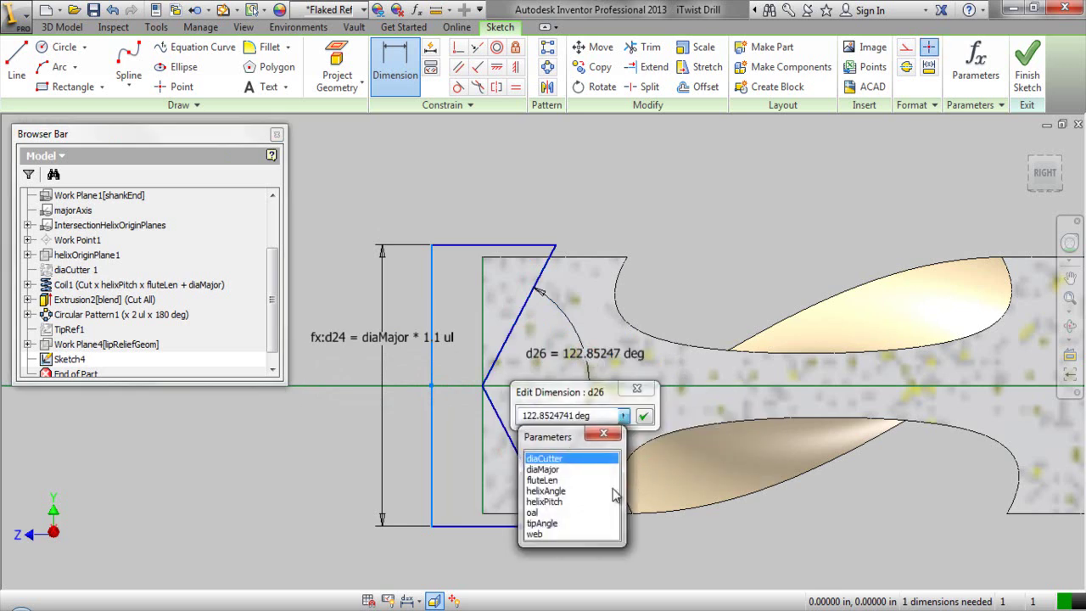
click(554, 524)
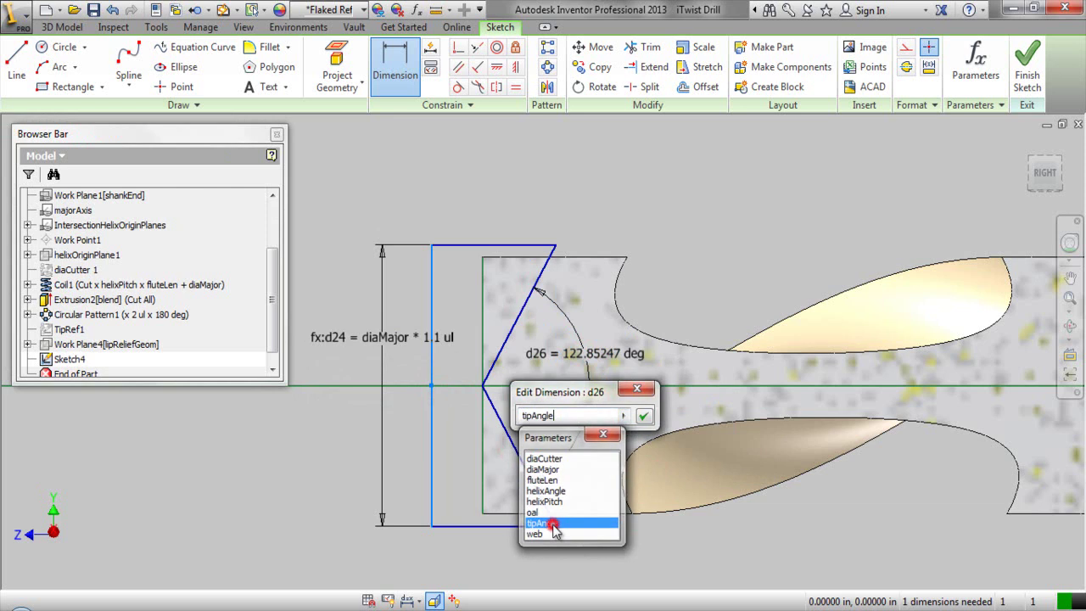
click(642, 416)
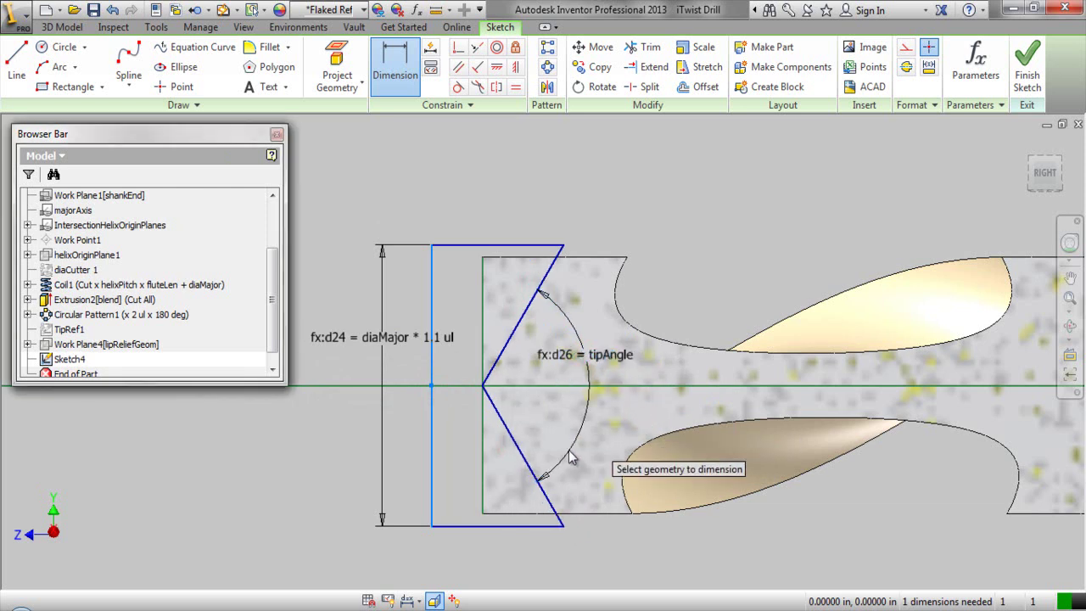
Set the distance from the profile's vertical line to the drill's end face to 0.1 in and finish the sketch
click(430, 474)
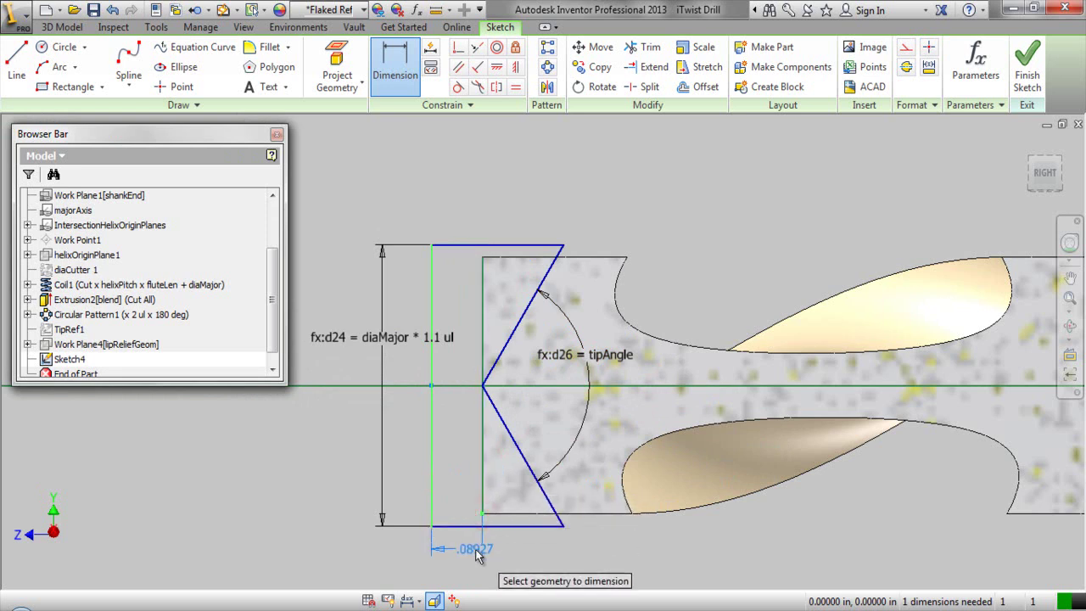
click(477, 553)
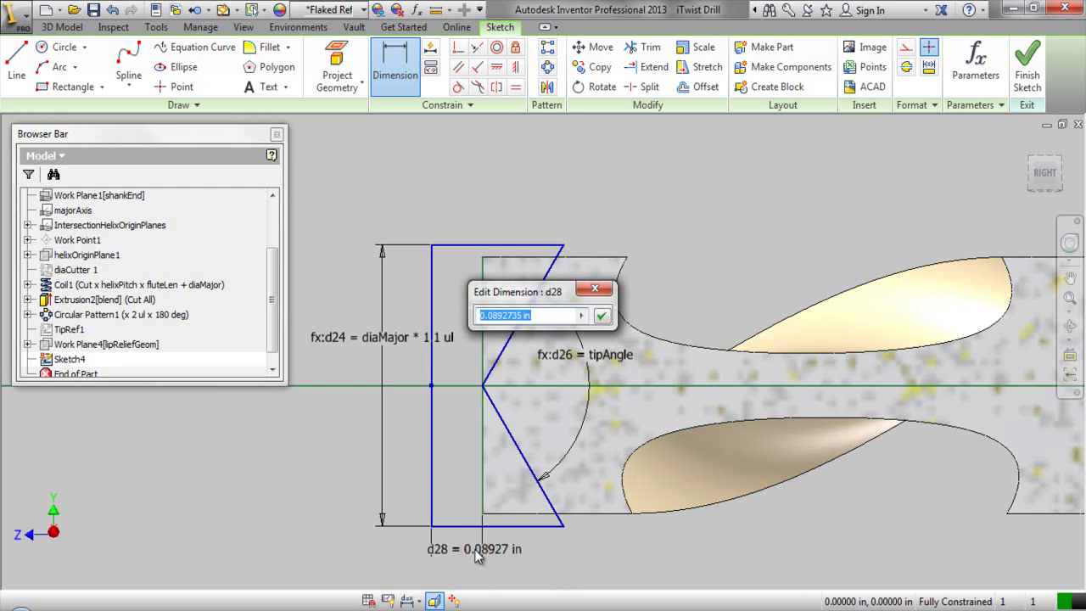
text(.)
key(Return)
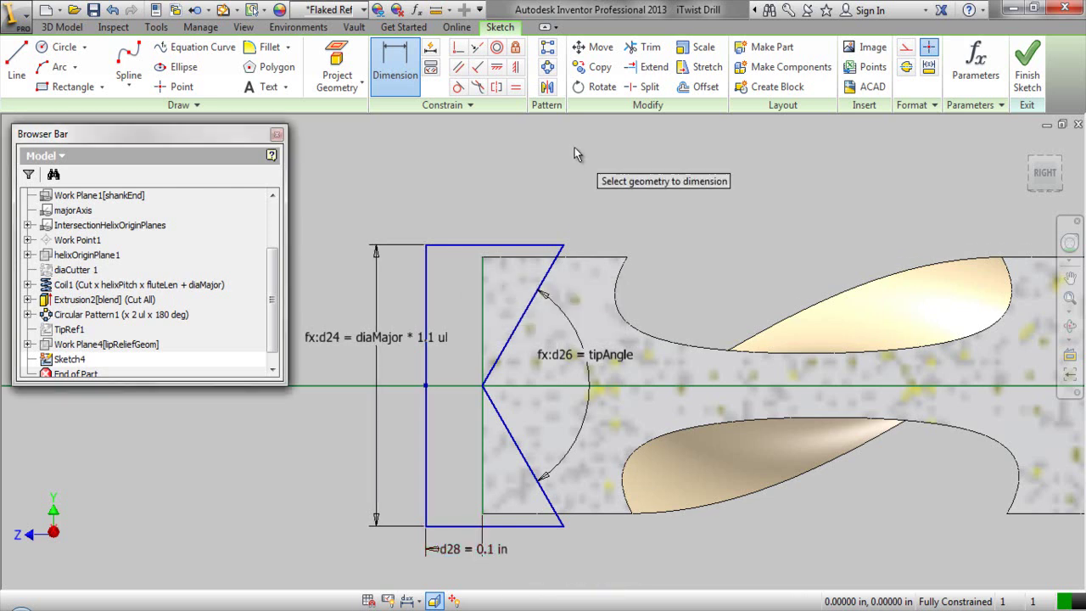
right_click(574, 154)
click(624, 145)
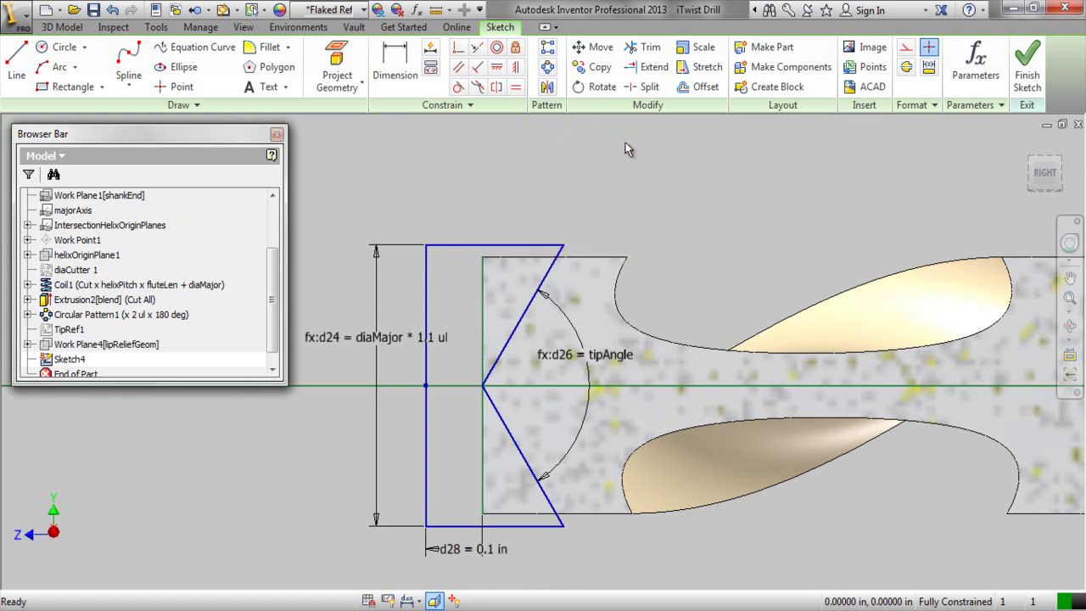
right_click(720, 189)
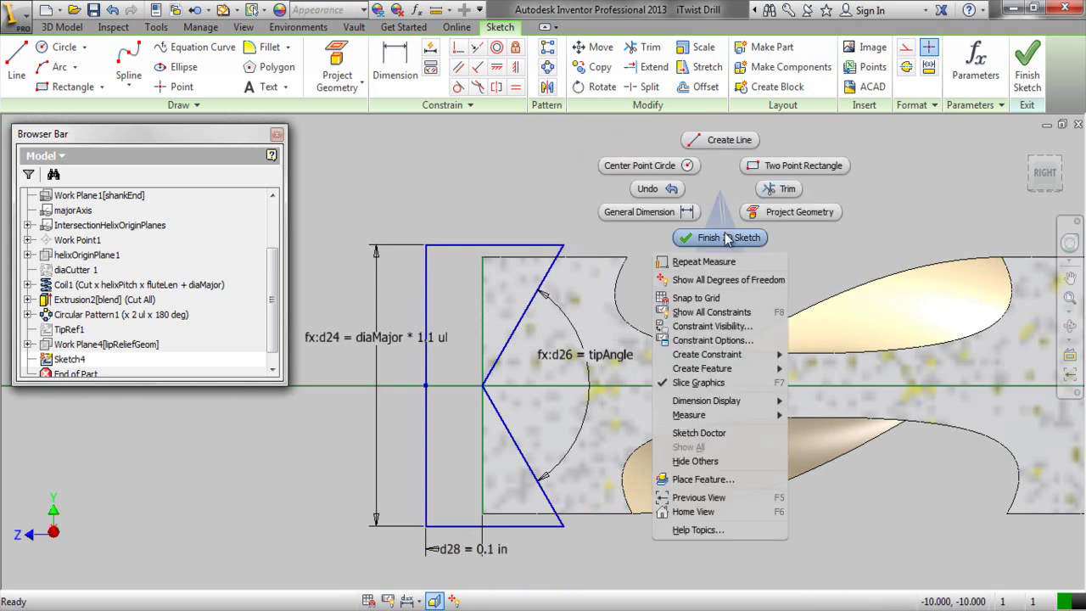
click(728, 237)
Extrude the tip profile as a cut through all in both directions to shape the drill point
click(1032, 160)
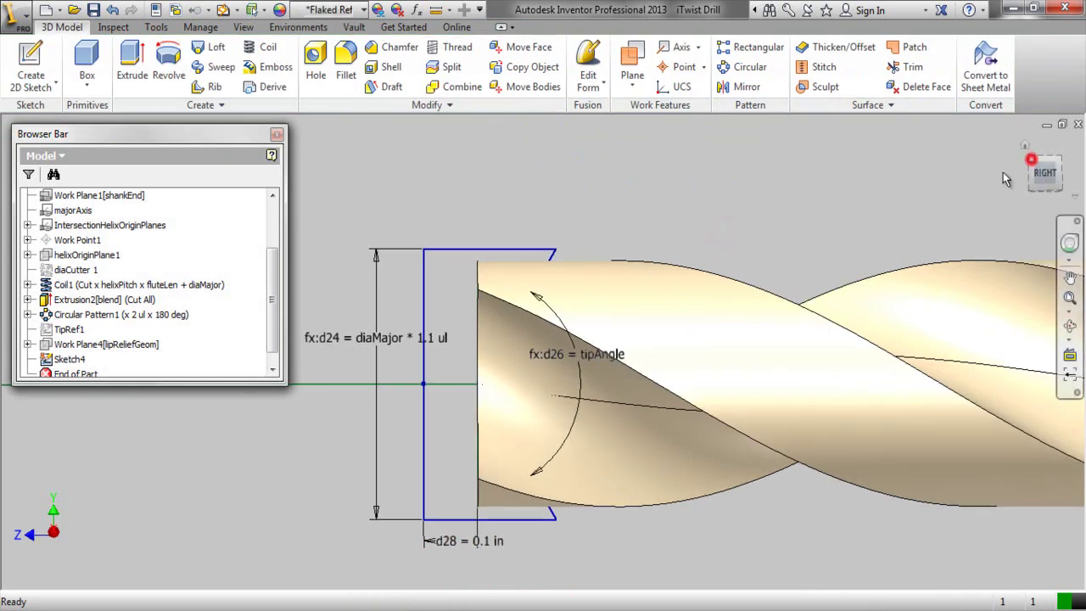
scroll(422, 429, up, 3)
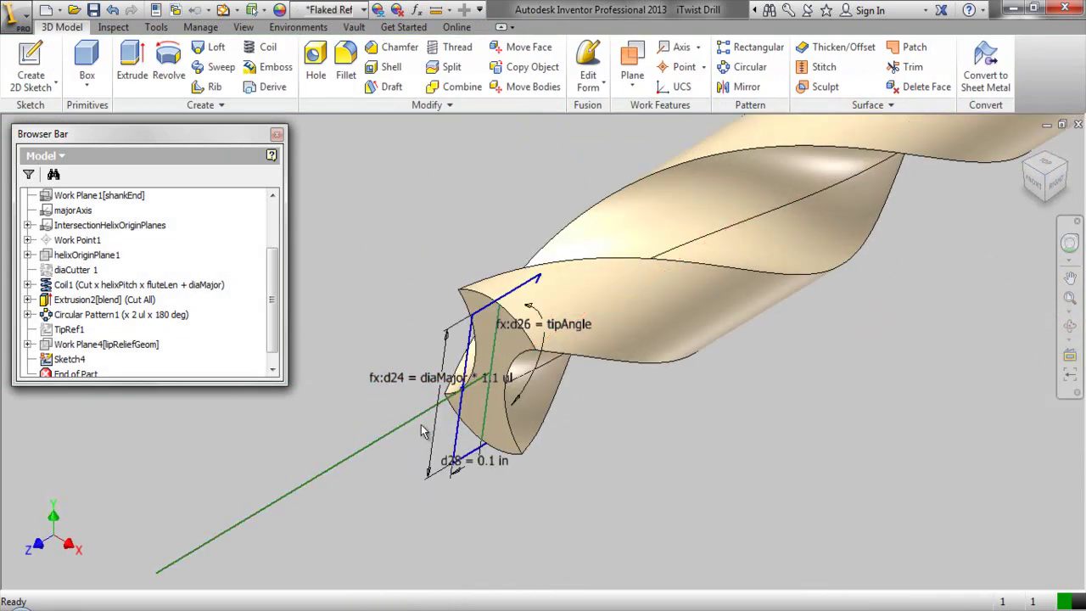
click(471, 339)
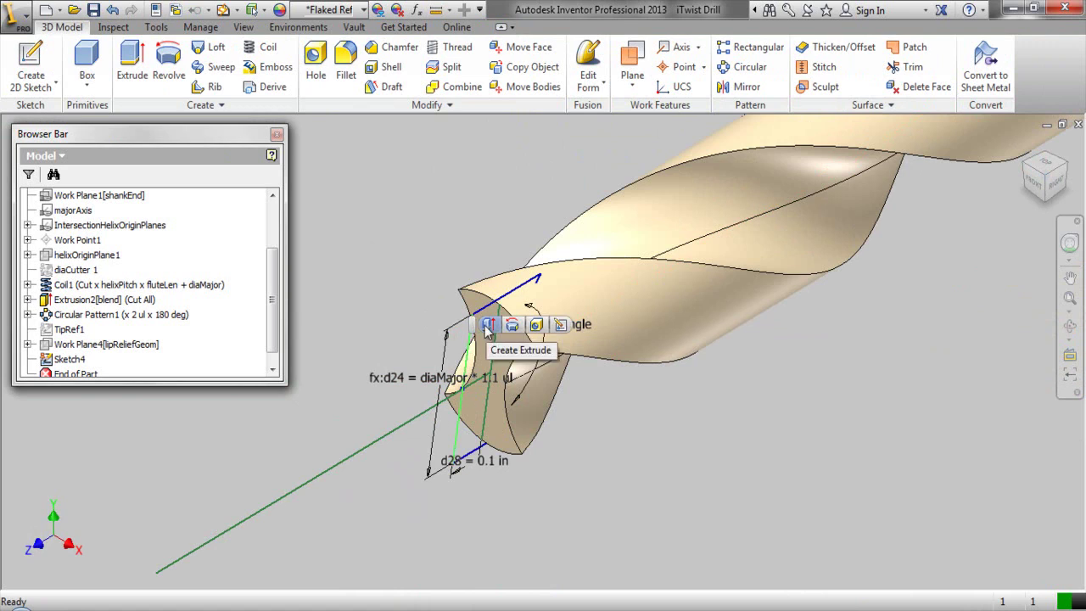
click(488, 328)
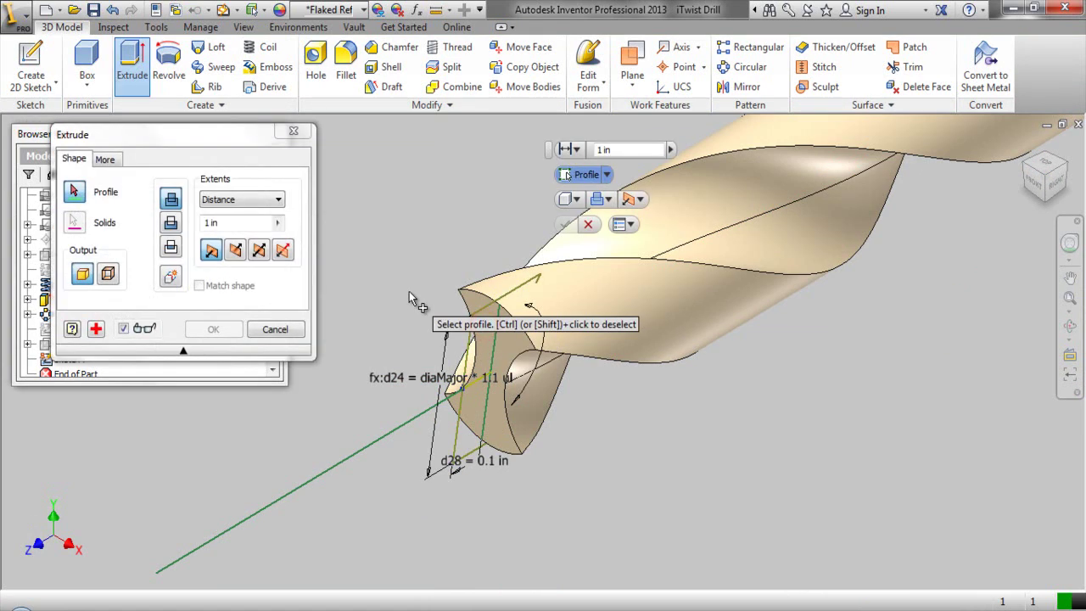
click(479, 410)
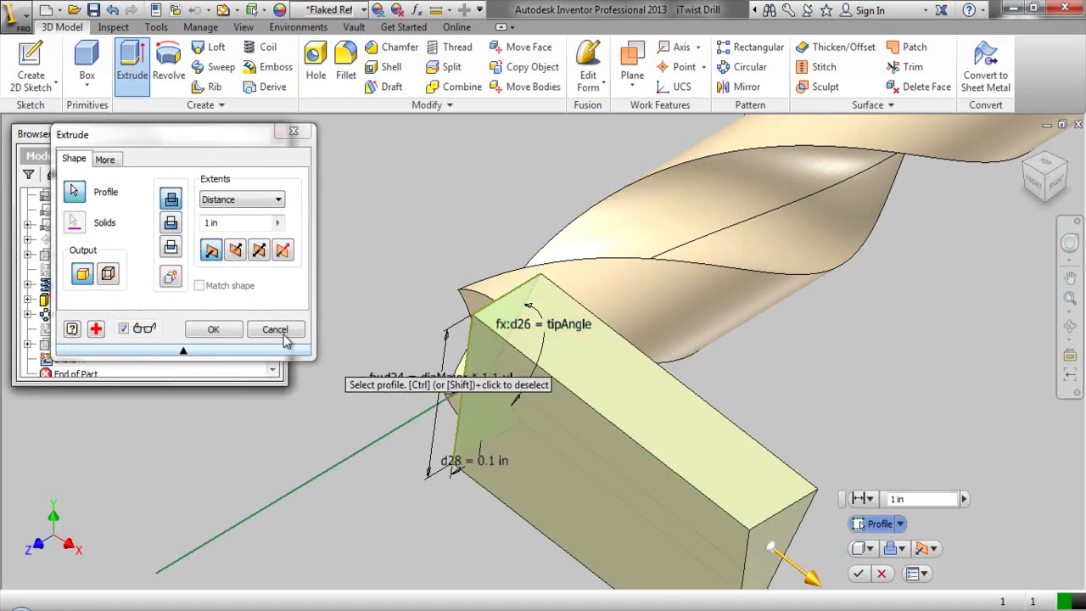
click(170, 224)
click(235, 250)
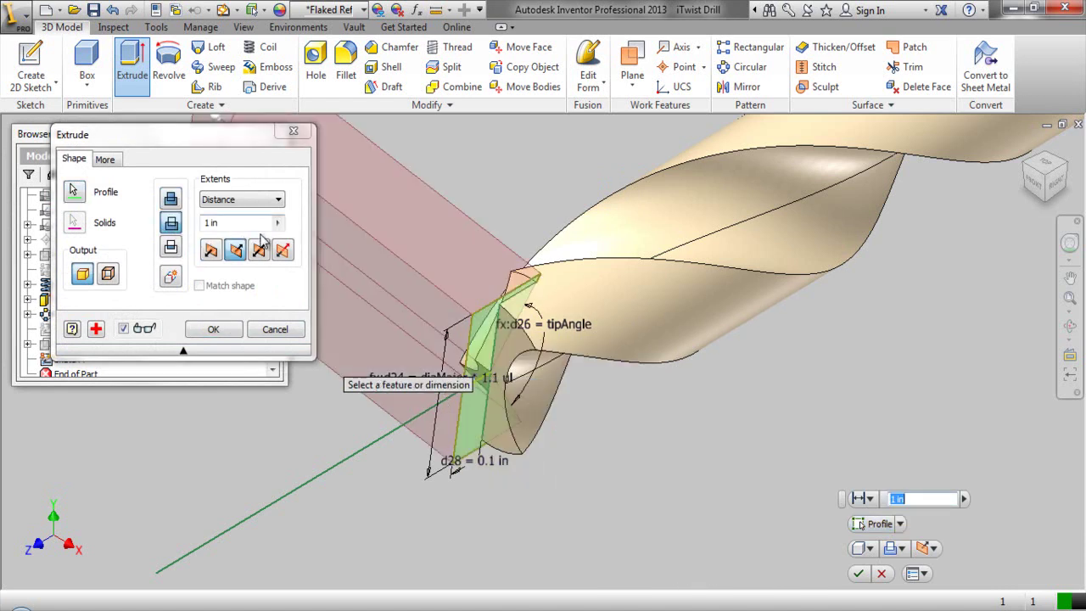
click(260, 250)
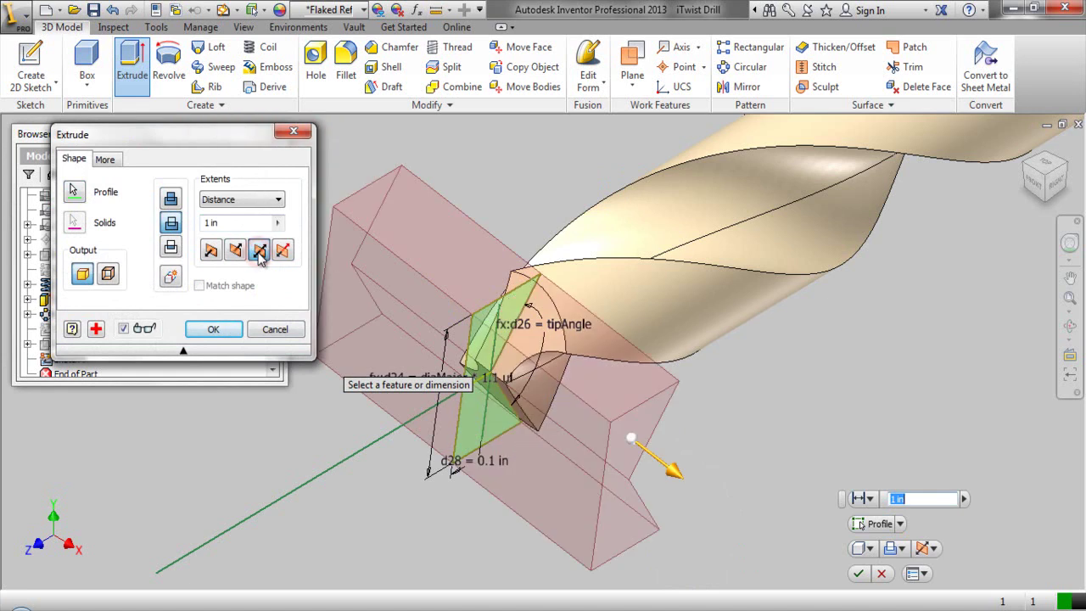
click(277, 199)
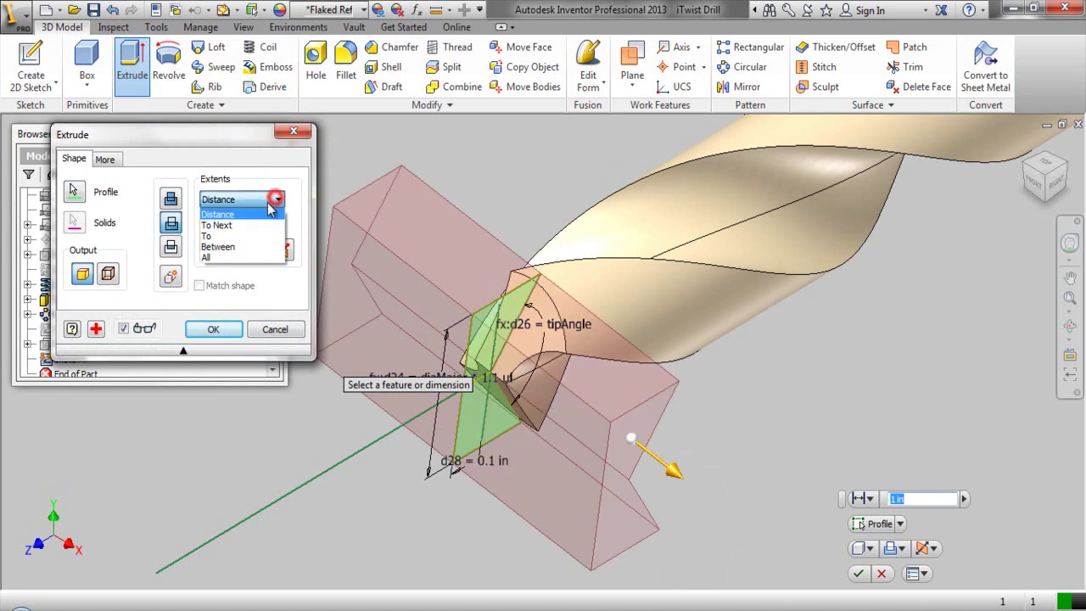
click(226, 253)
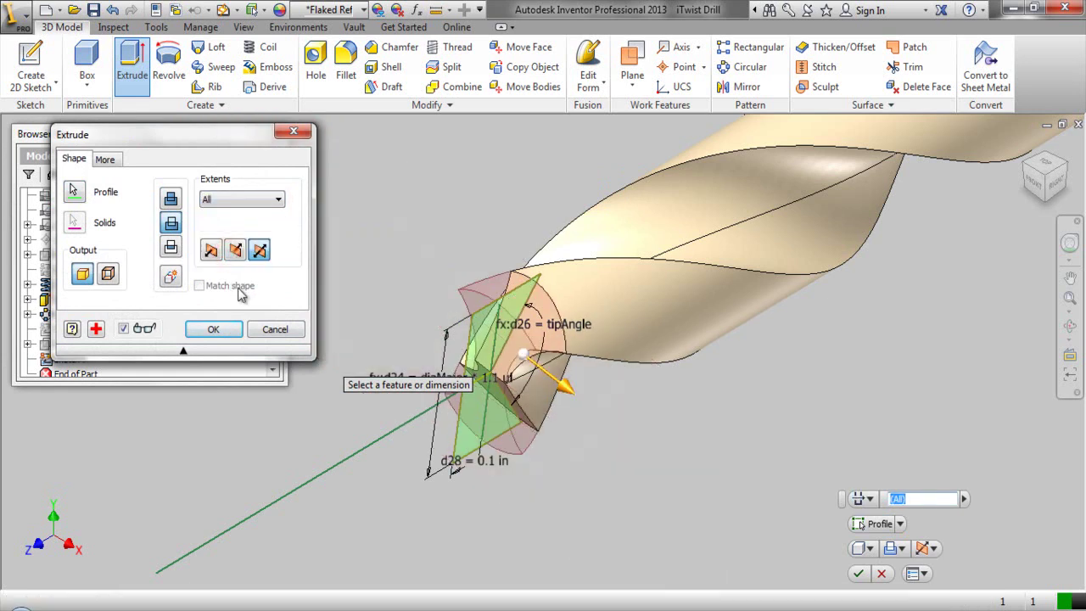
click(214, 329)
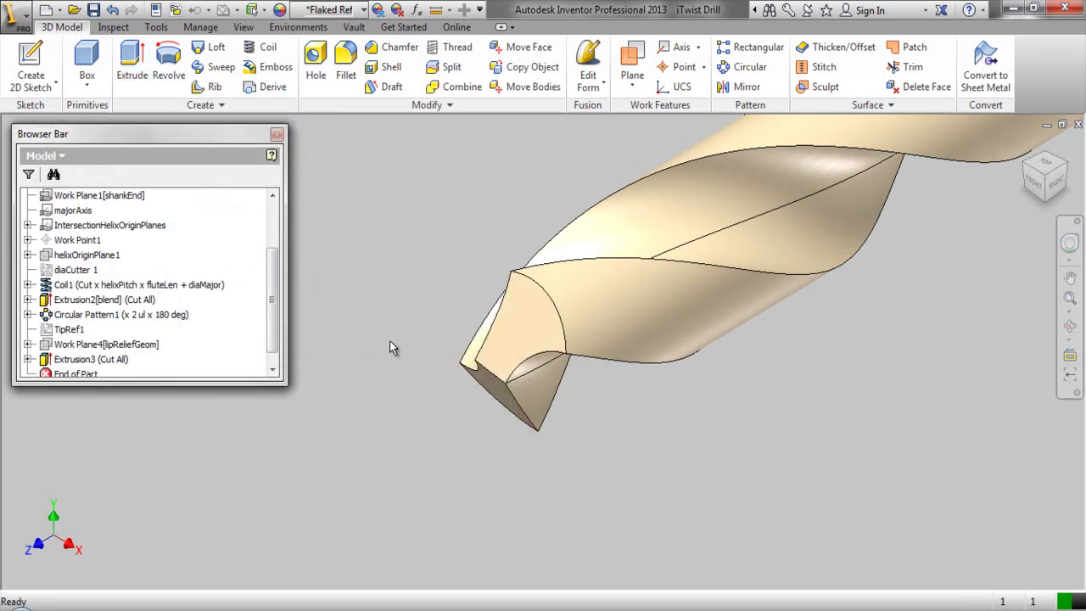
click(1069, 244)
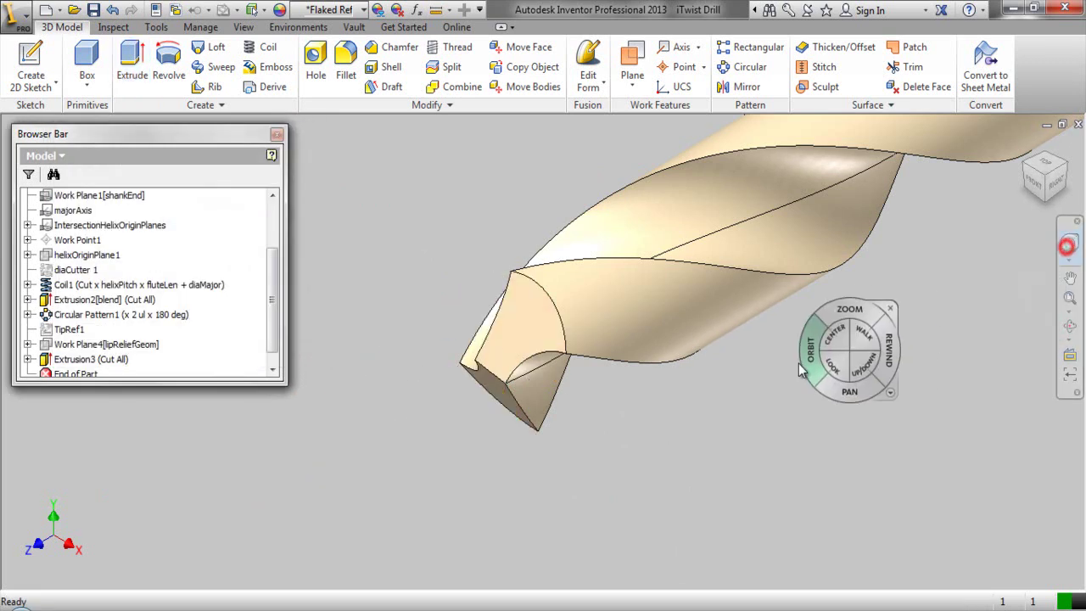
drag(834, 333, 547, 406)
drag(629, 417, 575, 414)
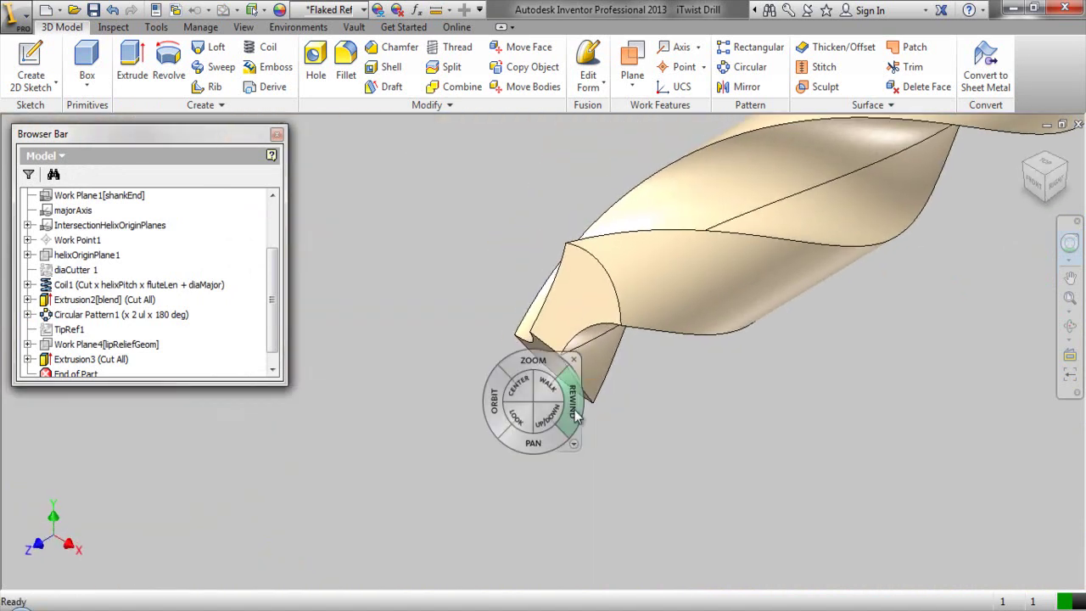
click(574, 359)
click(1070, 297)
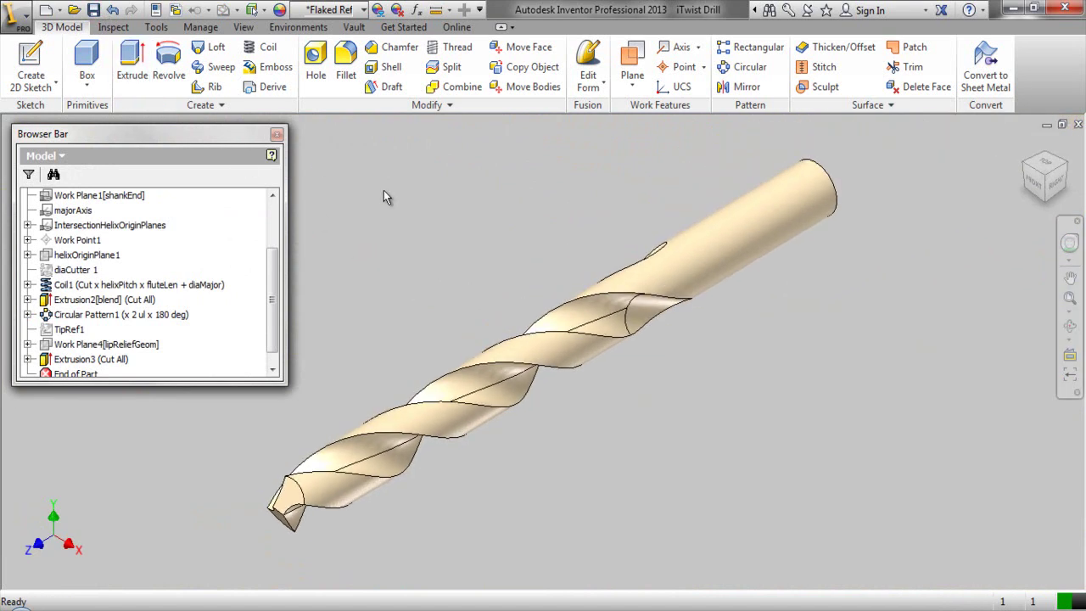
Rename the drill point cut feature as Extrusion3[ptAngle]
click(100, 360)
click(103, 362)
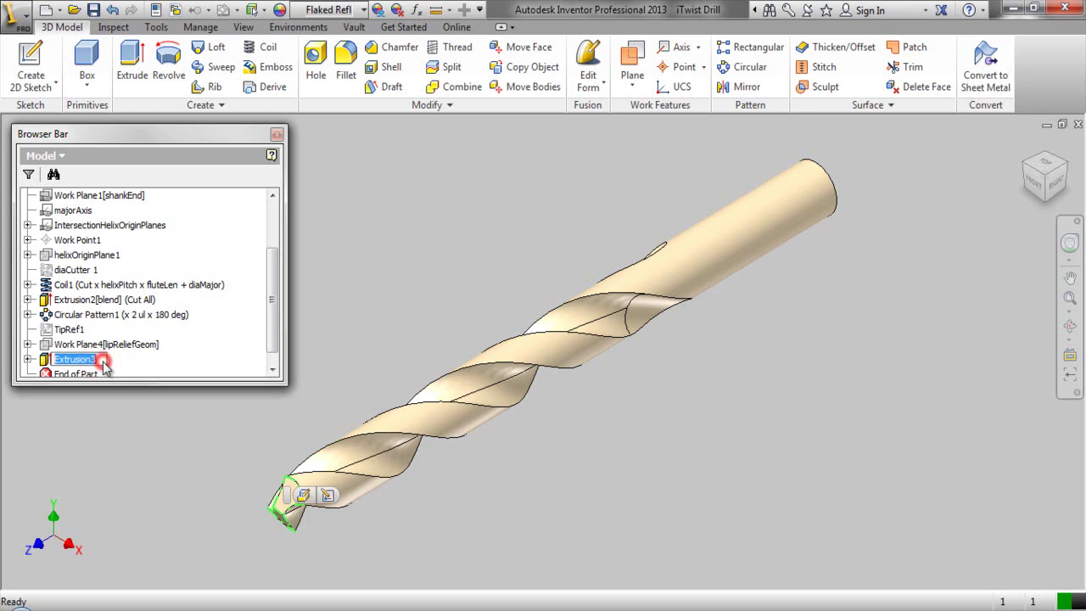
click(101, 363)
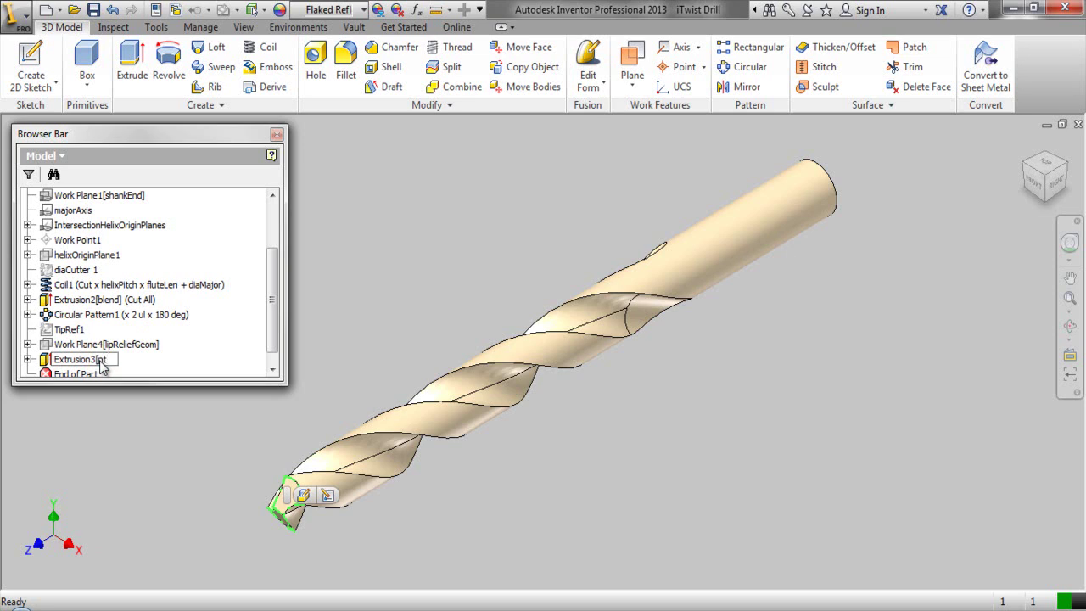
text([ptAngle)
click(162, 430)
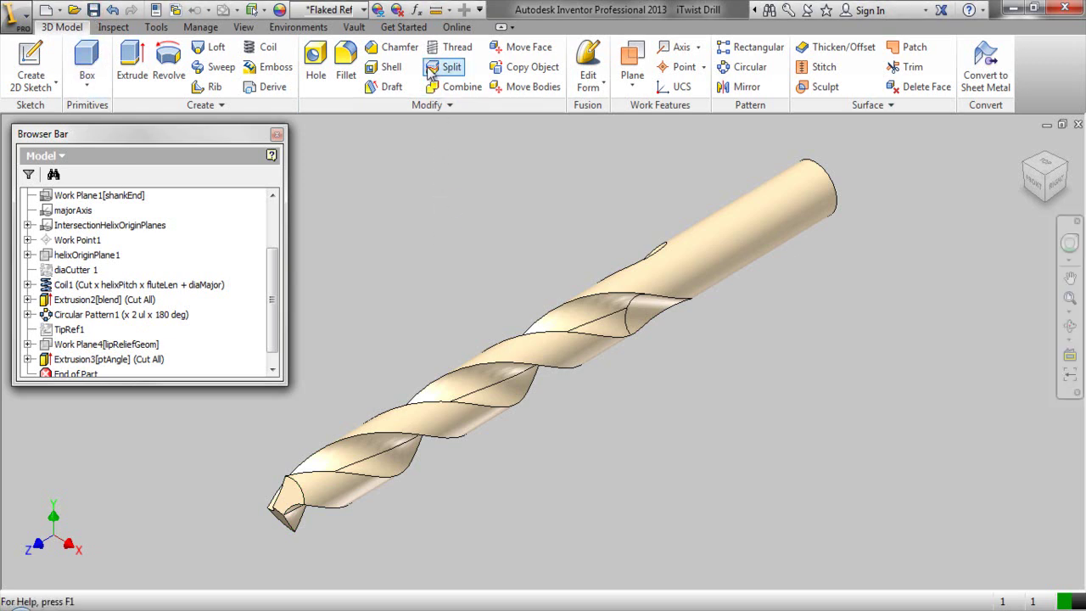
Add a numeric user parameter named lipReliefAngle with degrees as its unit and a value of 3 deg
click(417, 10)
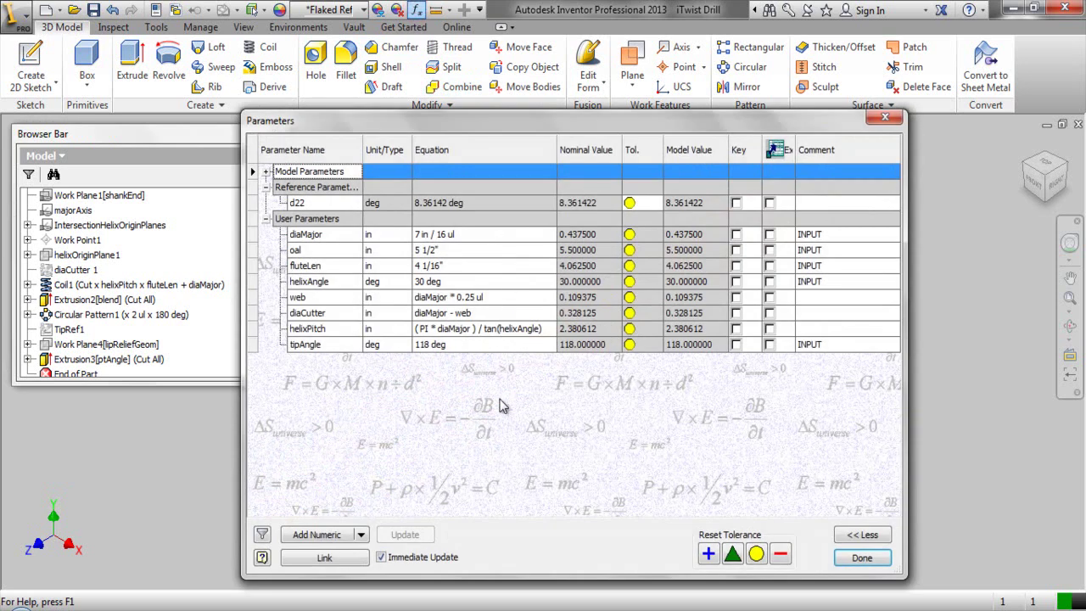
click(329, 543)
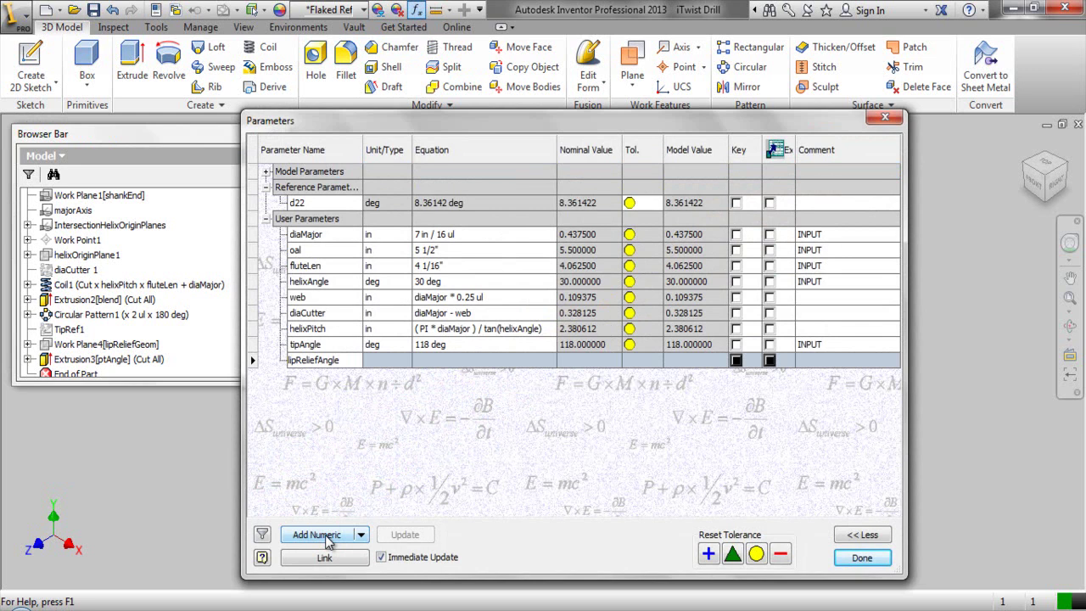
key(Return)
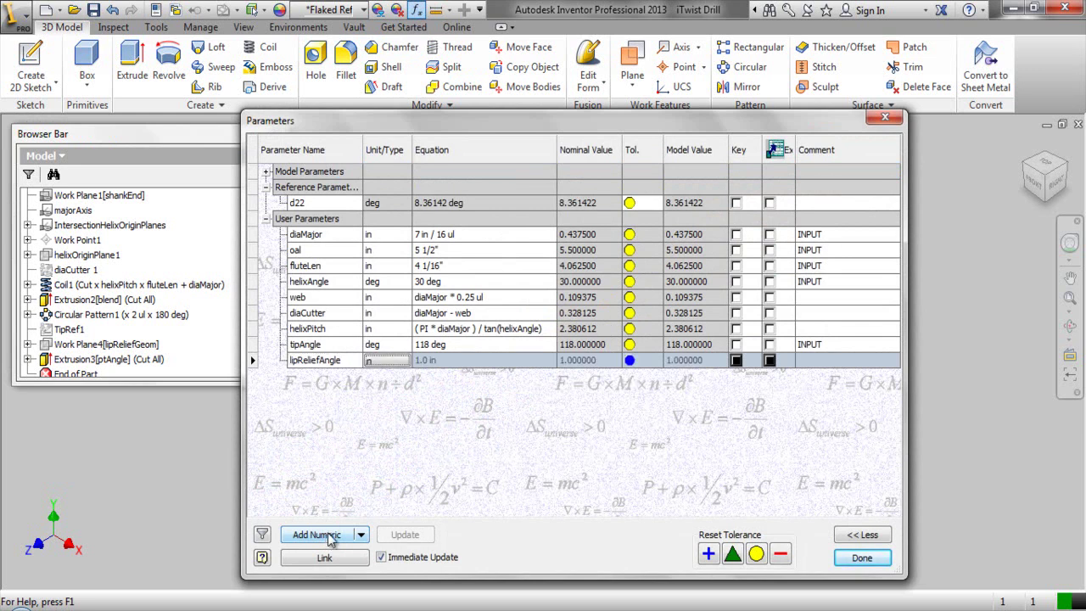
click(395, 362)
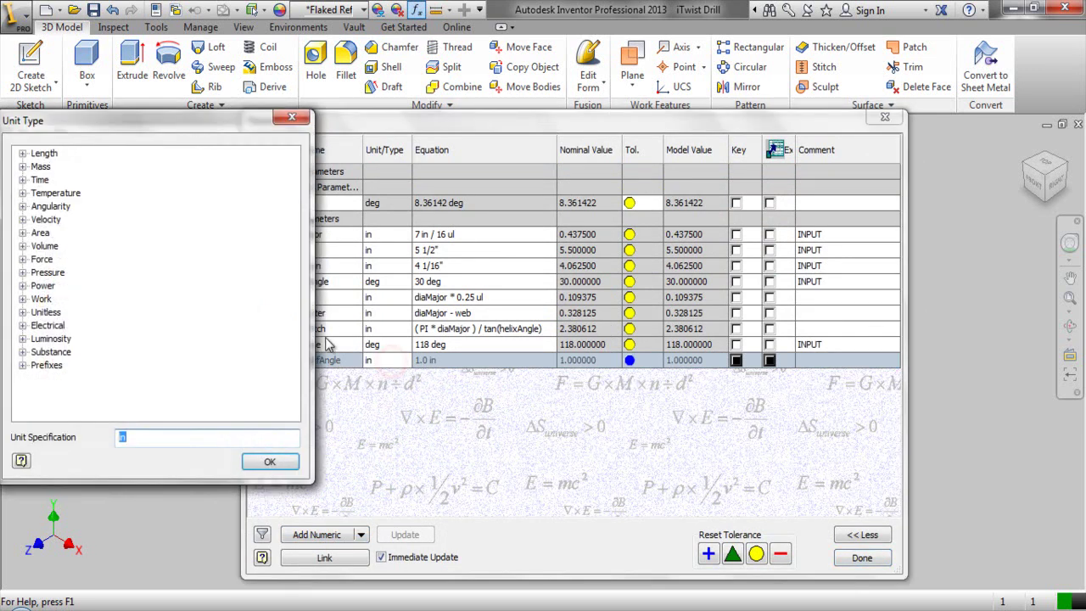
click(22, 206)
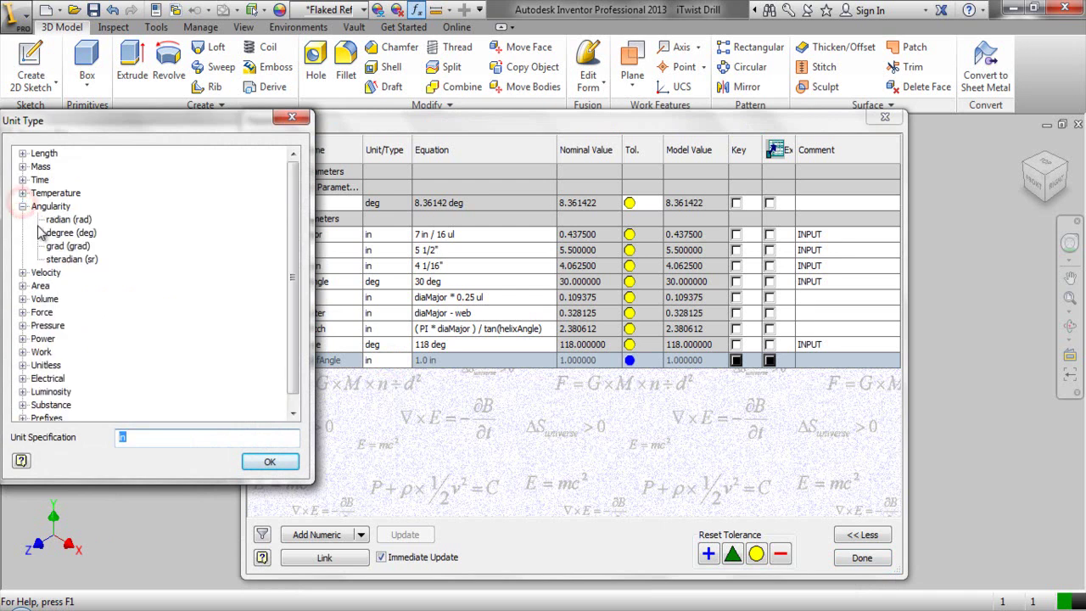
double_click(60, 232)
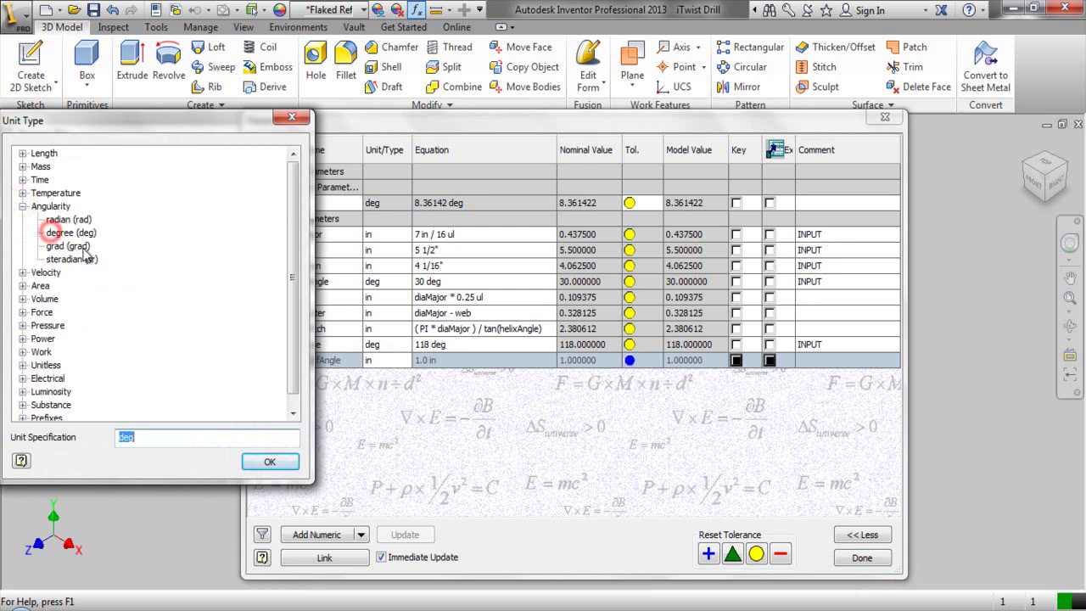
click(268, 462)
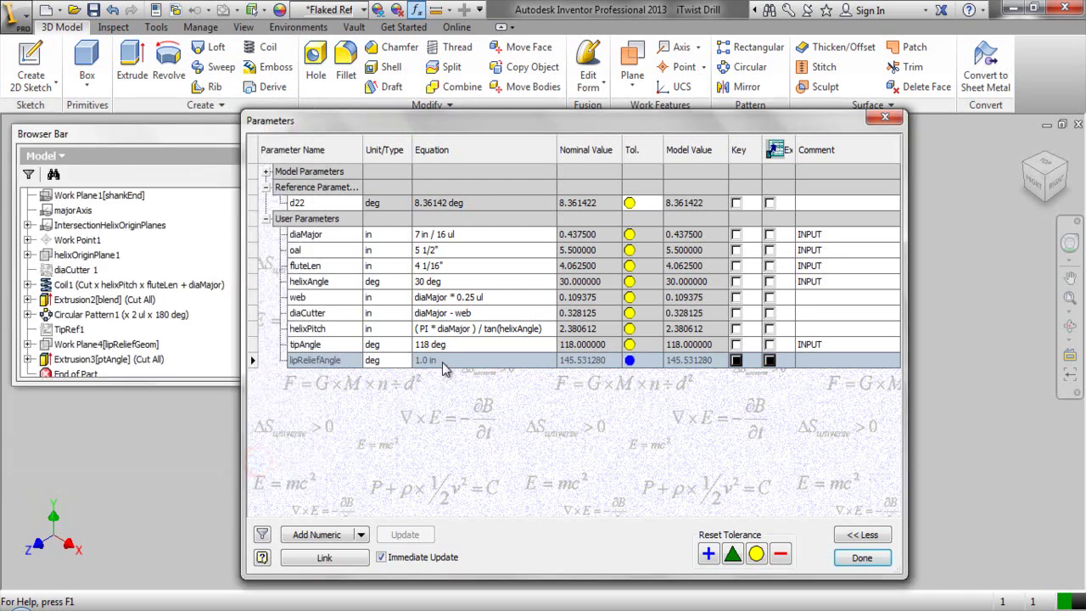
click(442, 360)
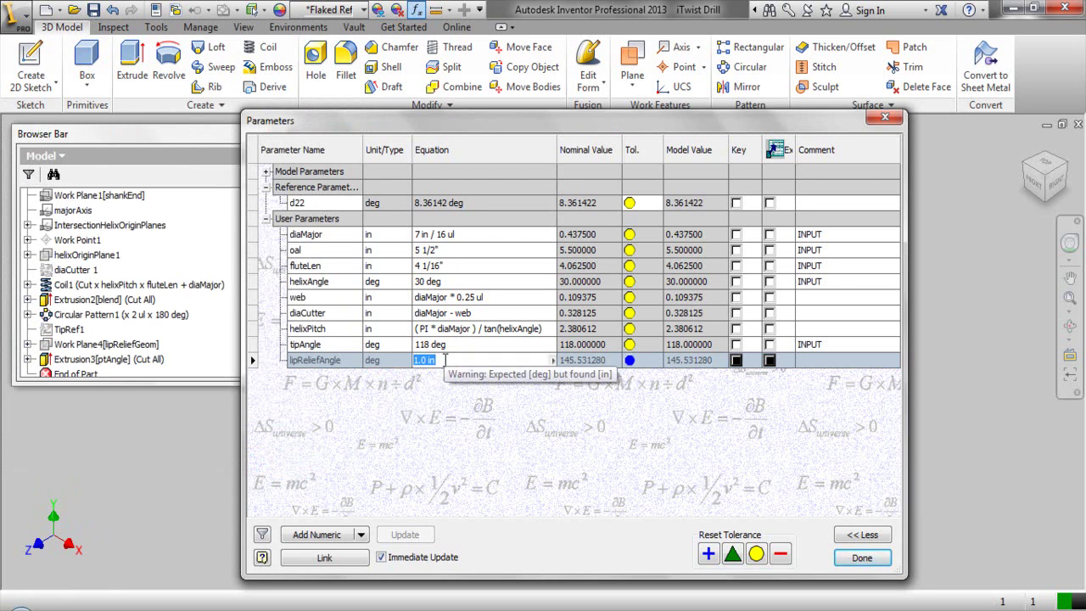
text(3)
key(Return)
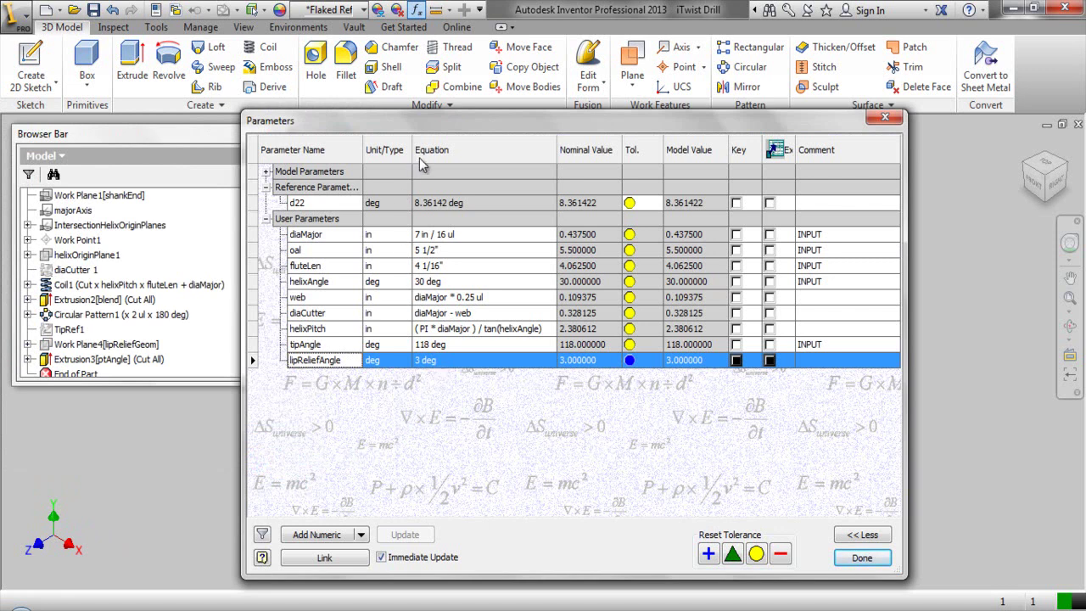
Add a numeric user parameter lipClearanceAngle in degrees with a value of 10 deg, and close the parameters
click(339, 533)
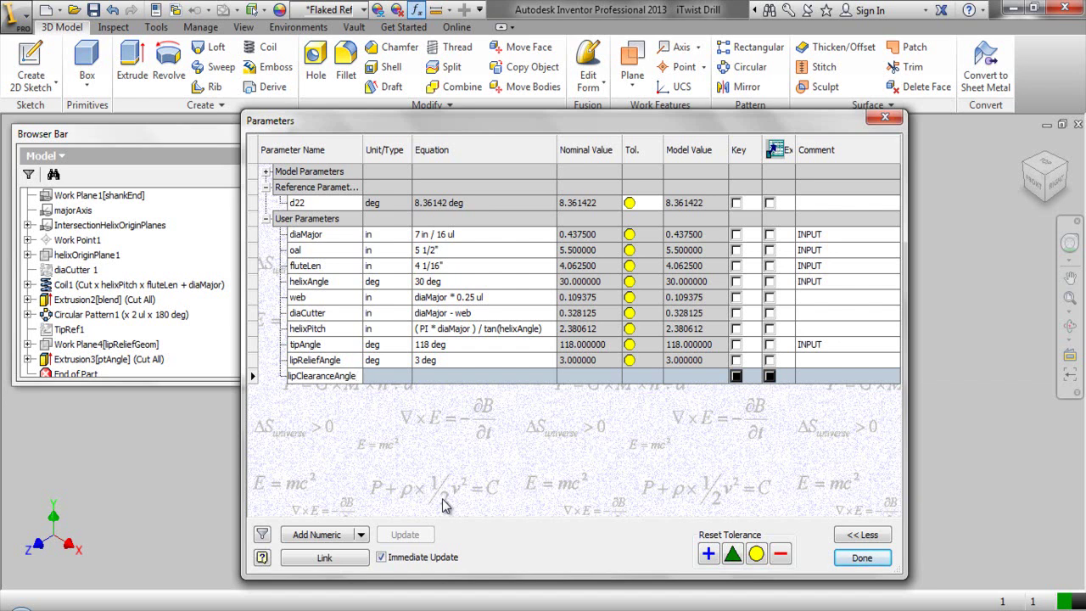
click(392, 376)
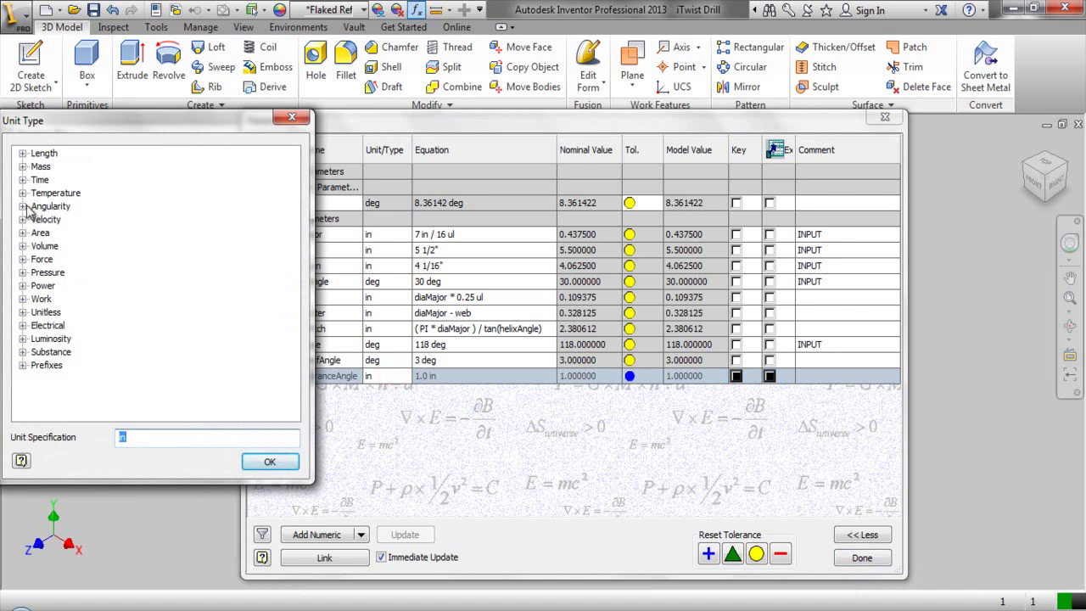
click(23, 206)
click(64, 233)
click(268, 462)
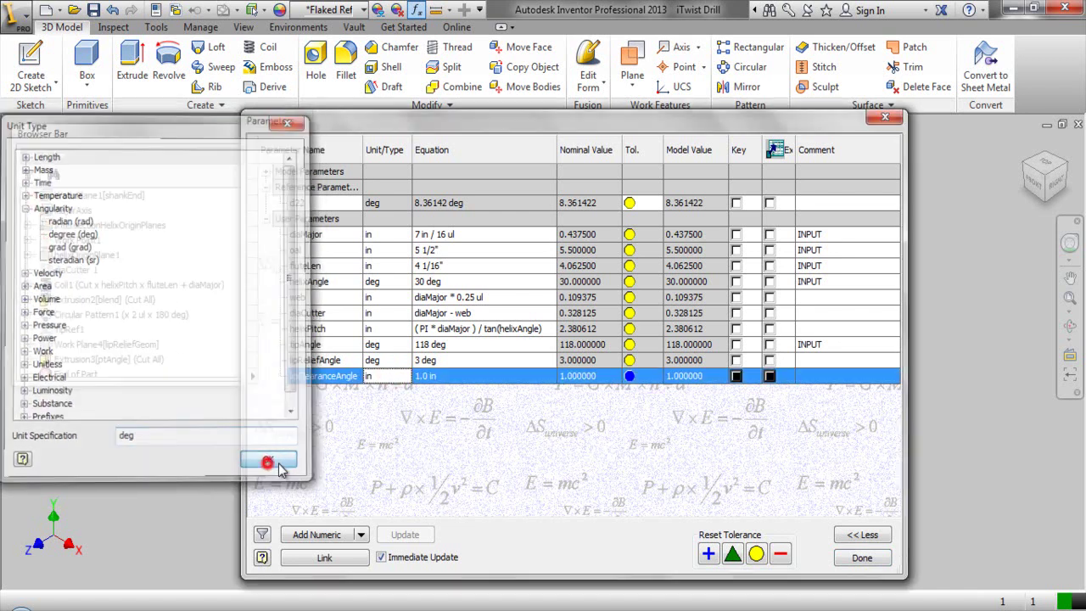
click(449, 376)
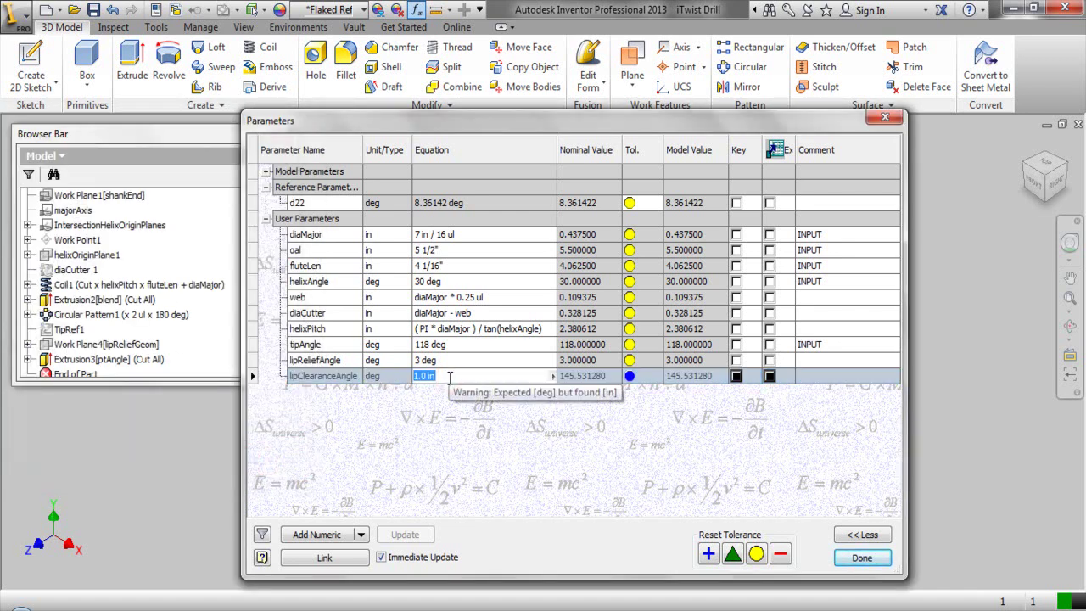
text(10)
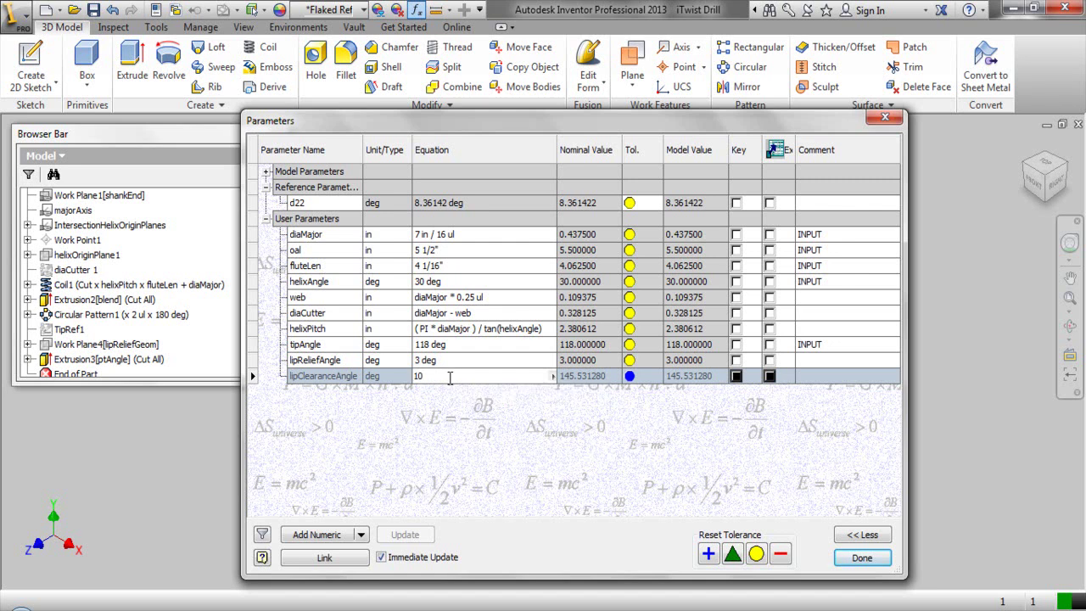
key(Return)
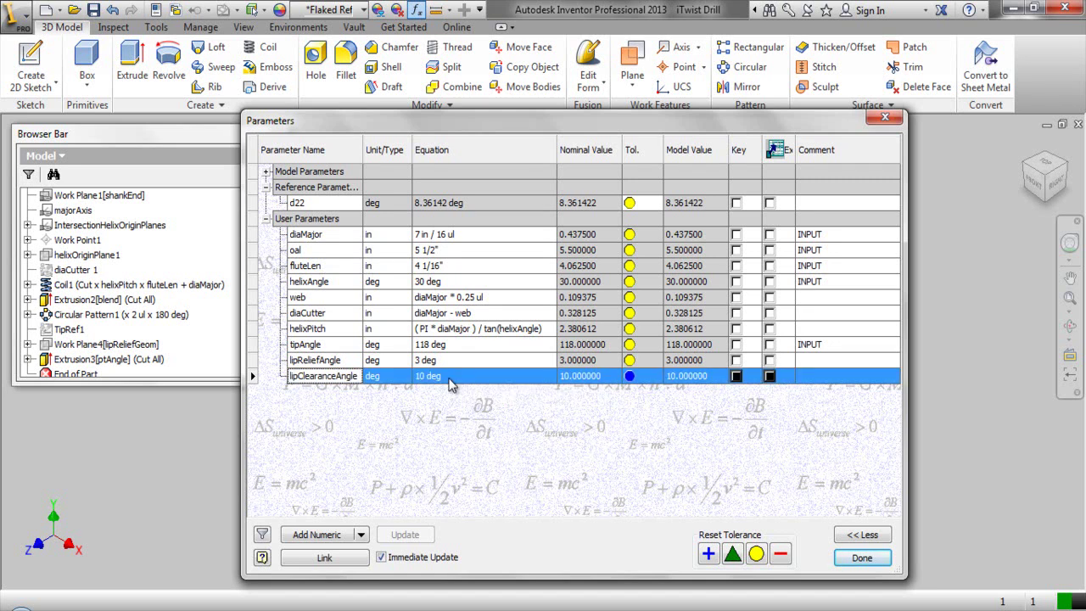
click(857, 556)
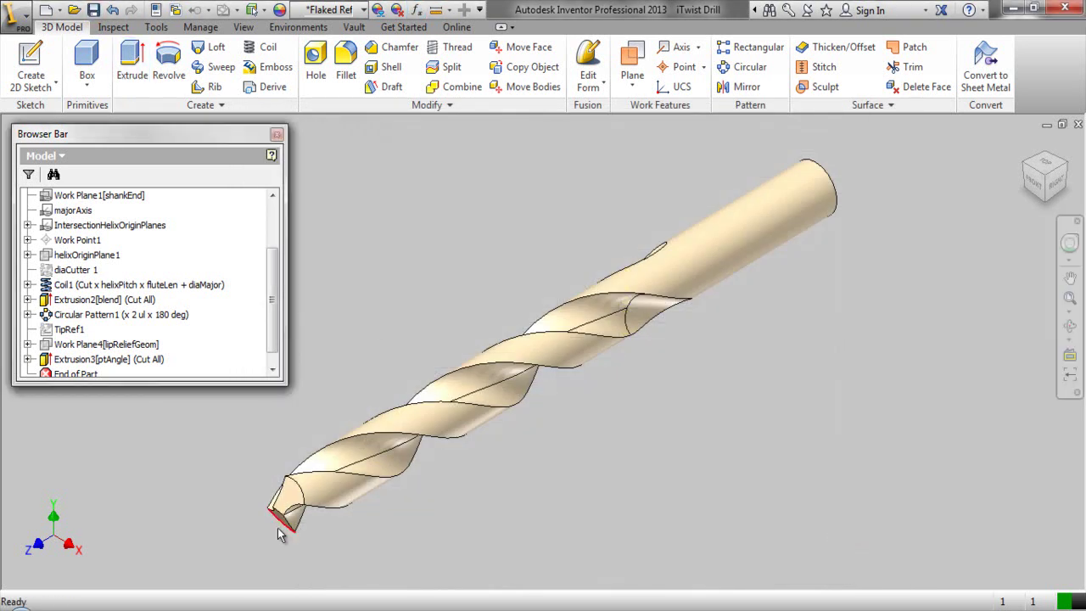
Create a work plane through the edge between the two tip faces, at 90 deg to the lower tip face
scroll(245, 549, up, 5)
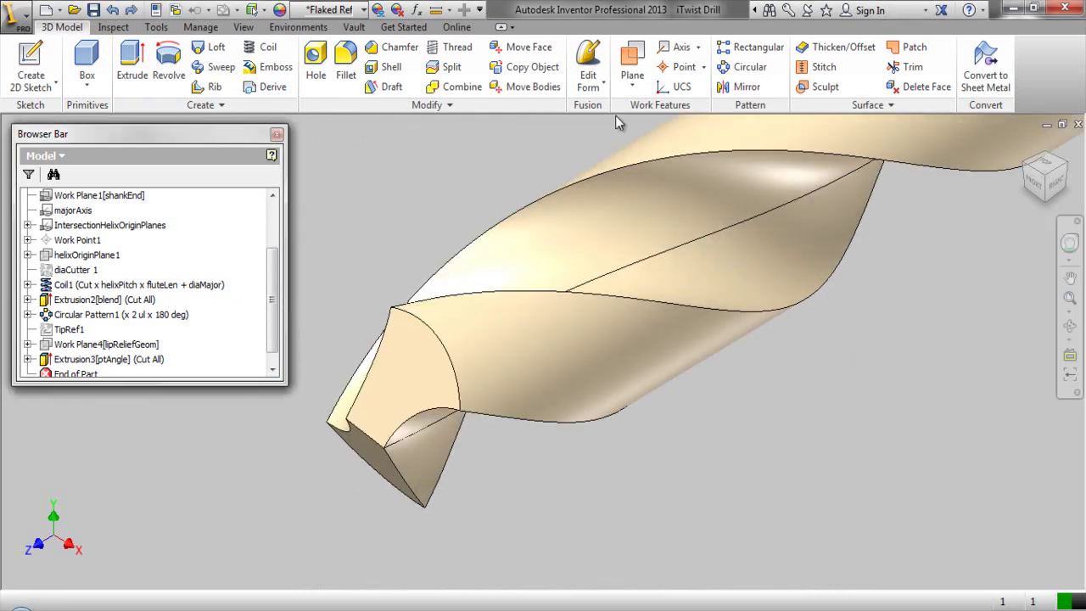
click(634, 62)
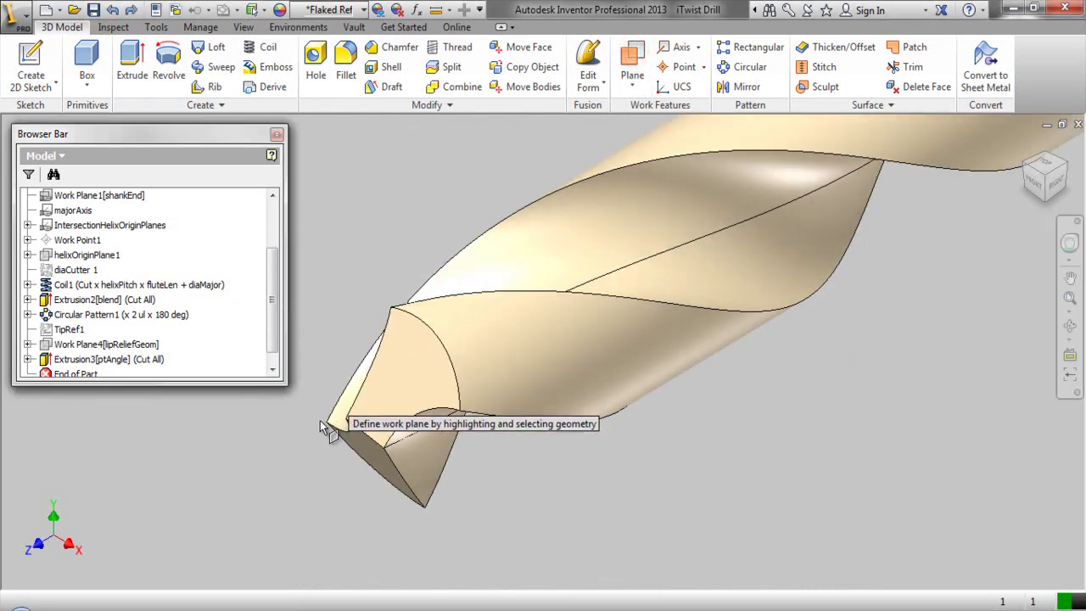
click(376, 456)
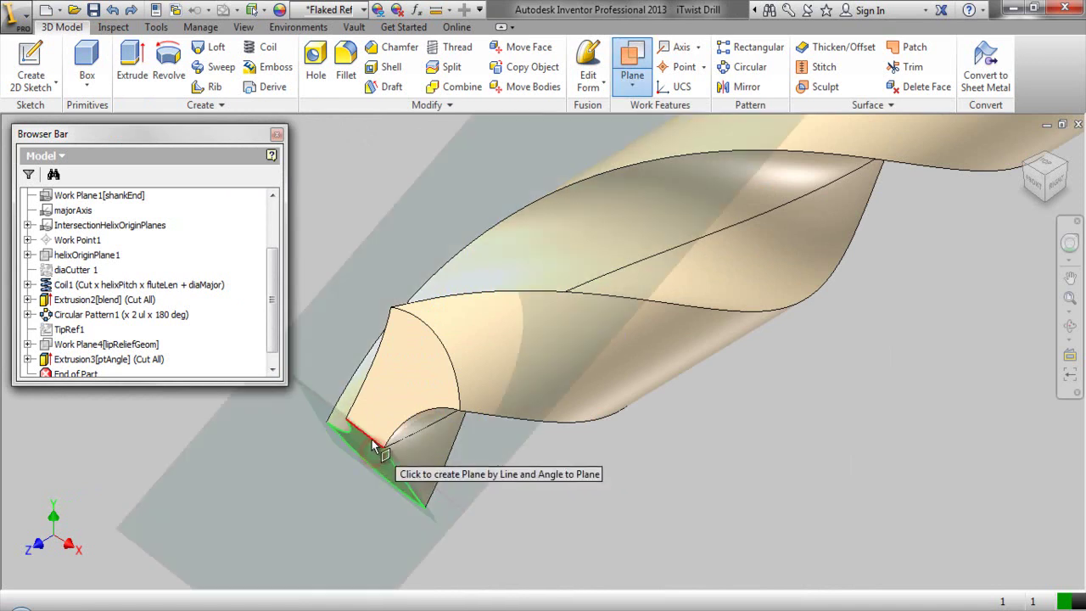
click(376, 448)
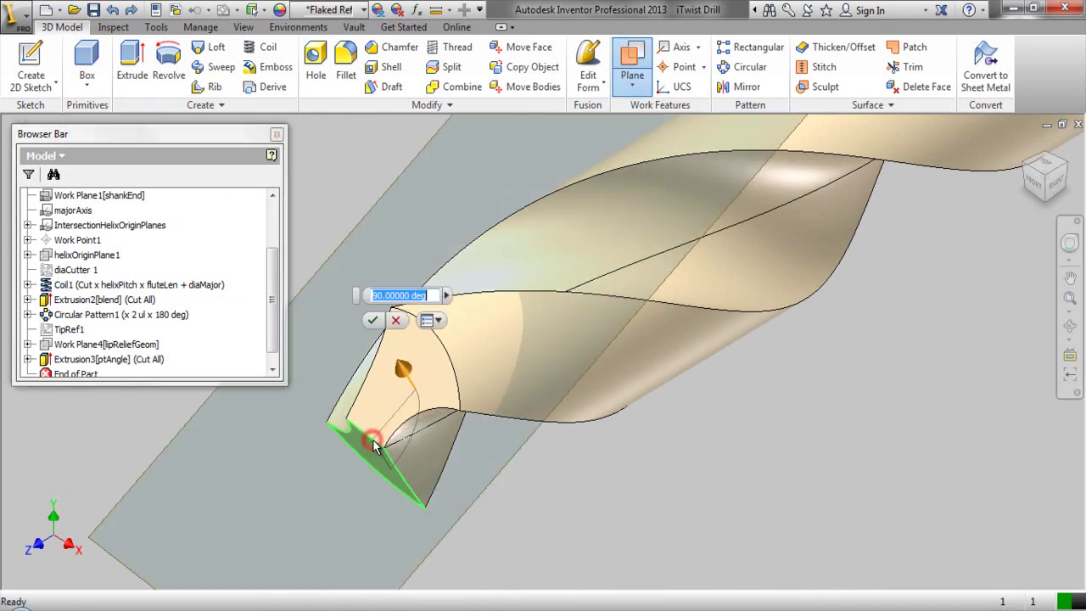
click(372, 320)
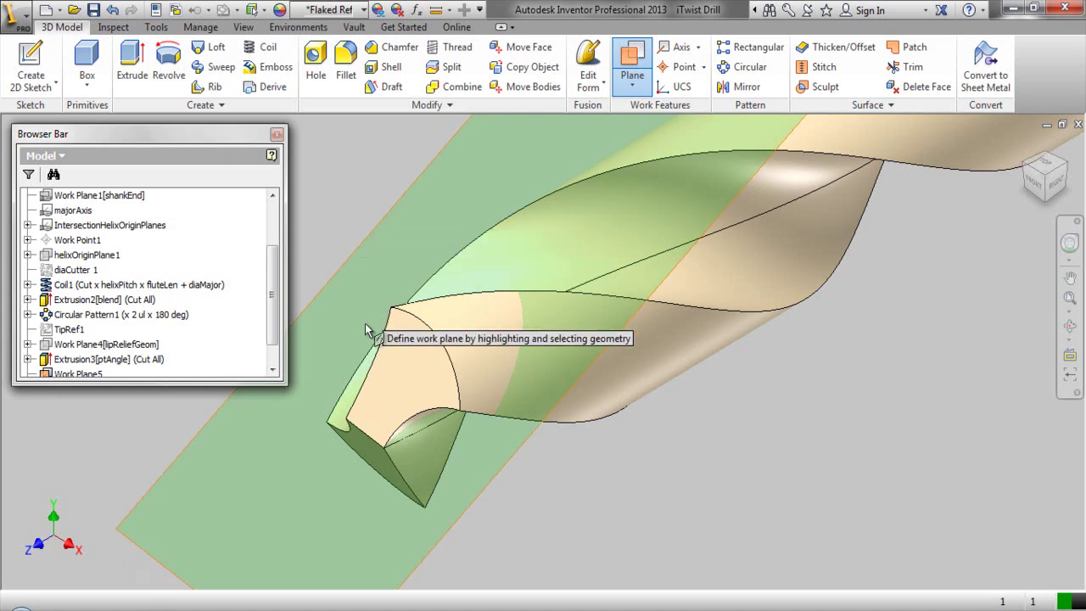
Create a second work plane through the same tip edge at 90 deg to the upper tip face, and end plane creation
click(407, 376)
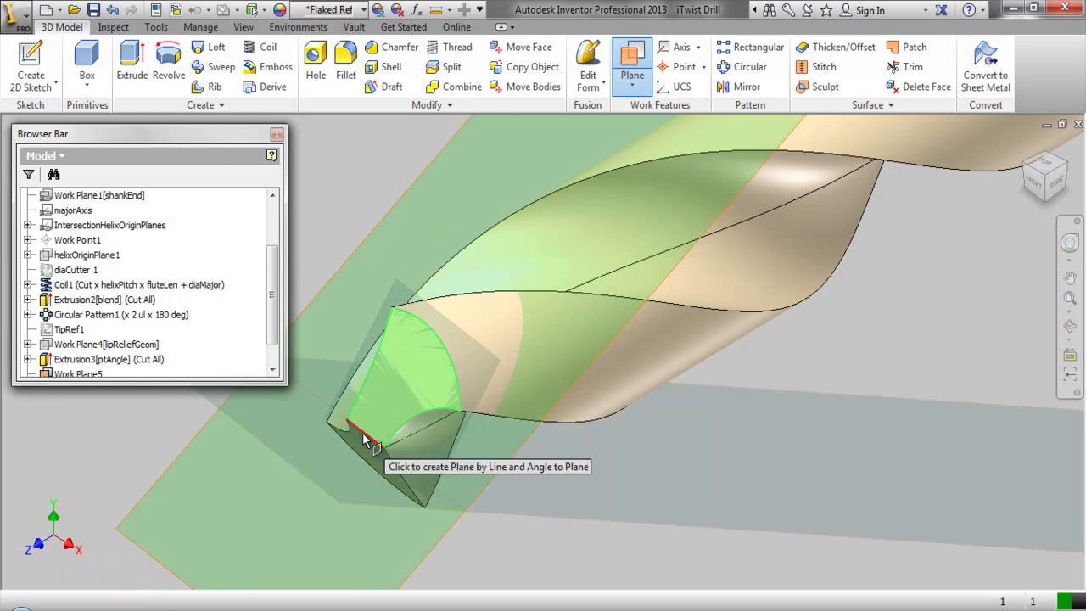
click(357, 433)
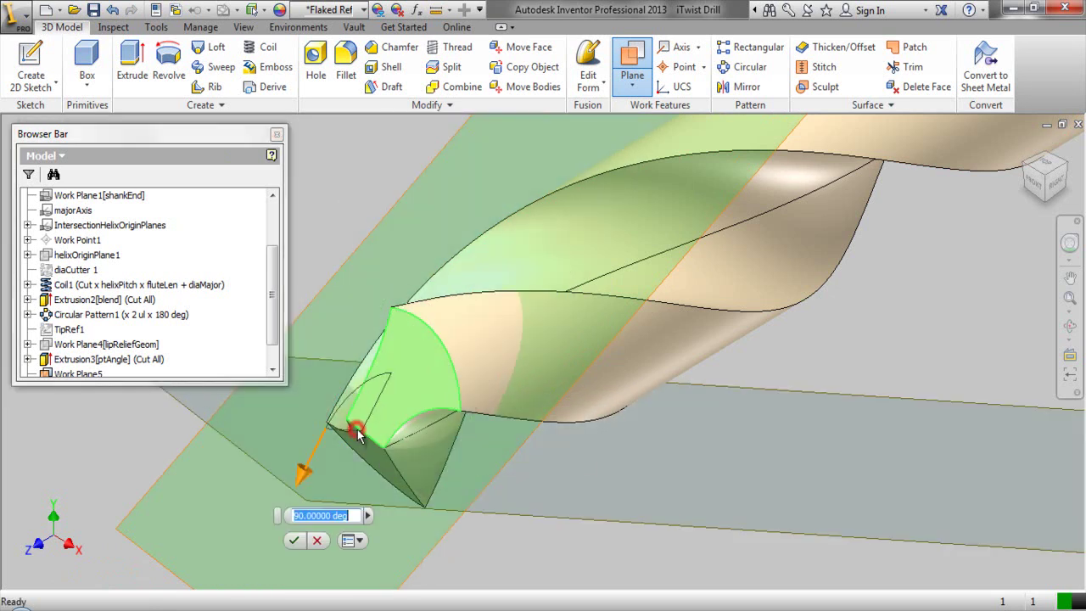
click(293, 540)
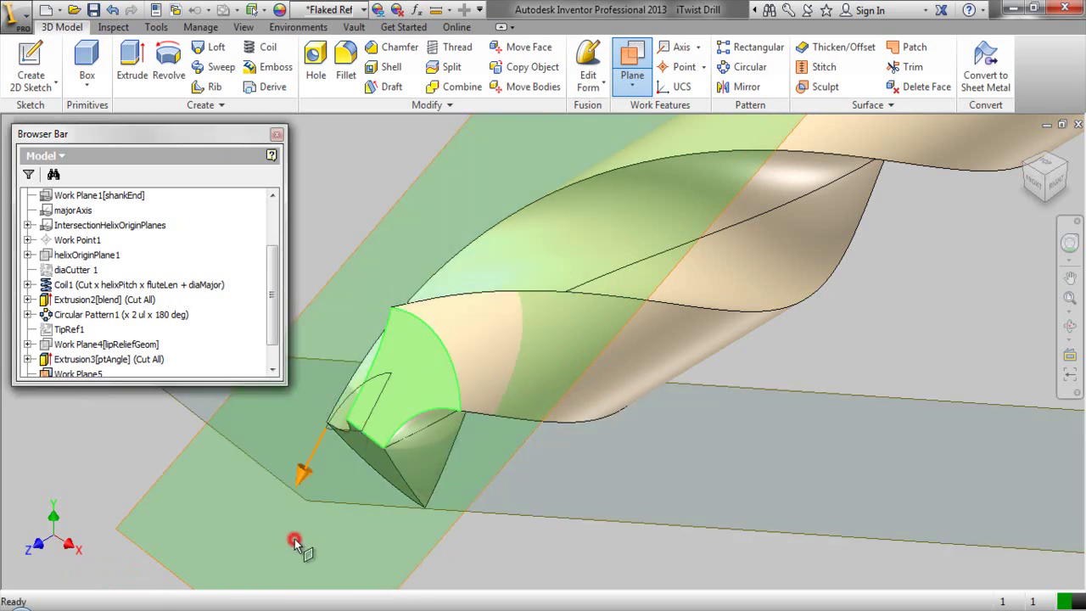
right_click(971, 235)
click(920, 231)
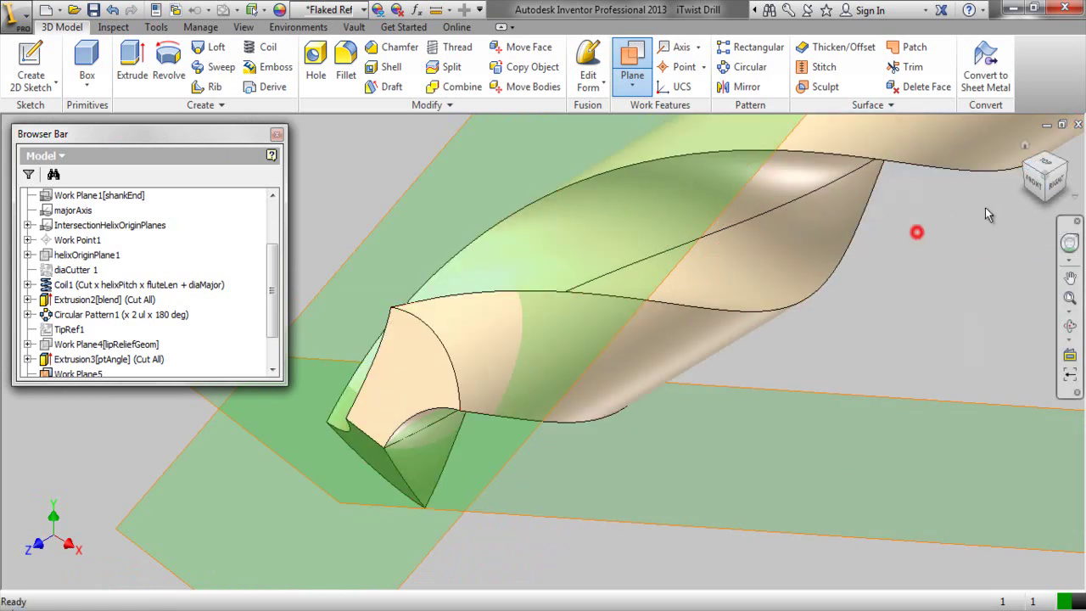
click(1054, 181)
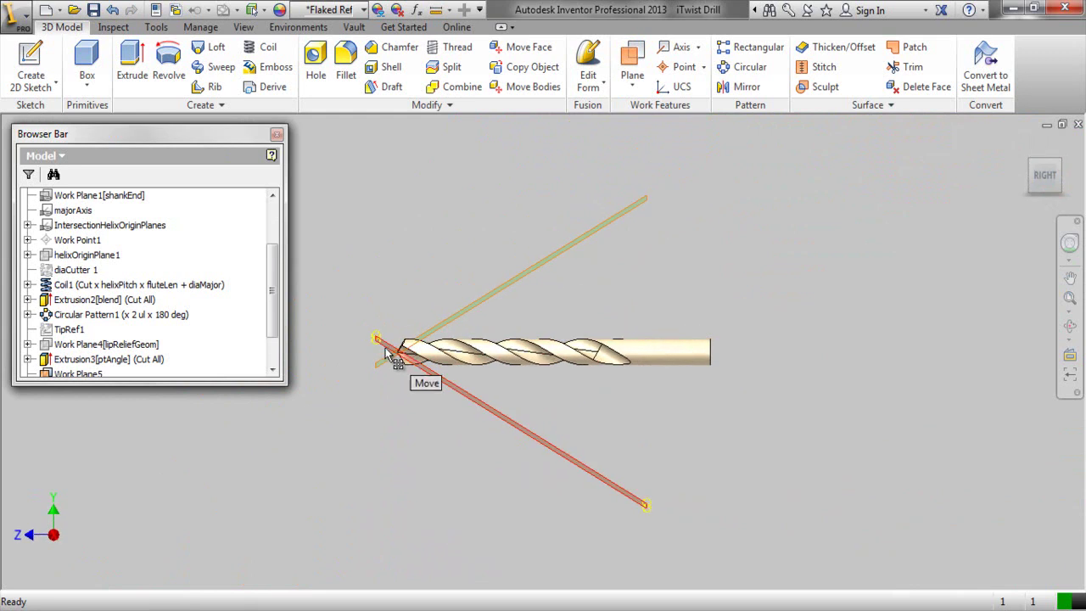
scroll(388, 360, up, 4)
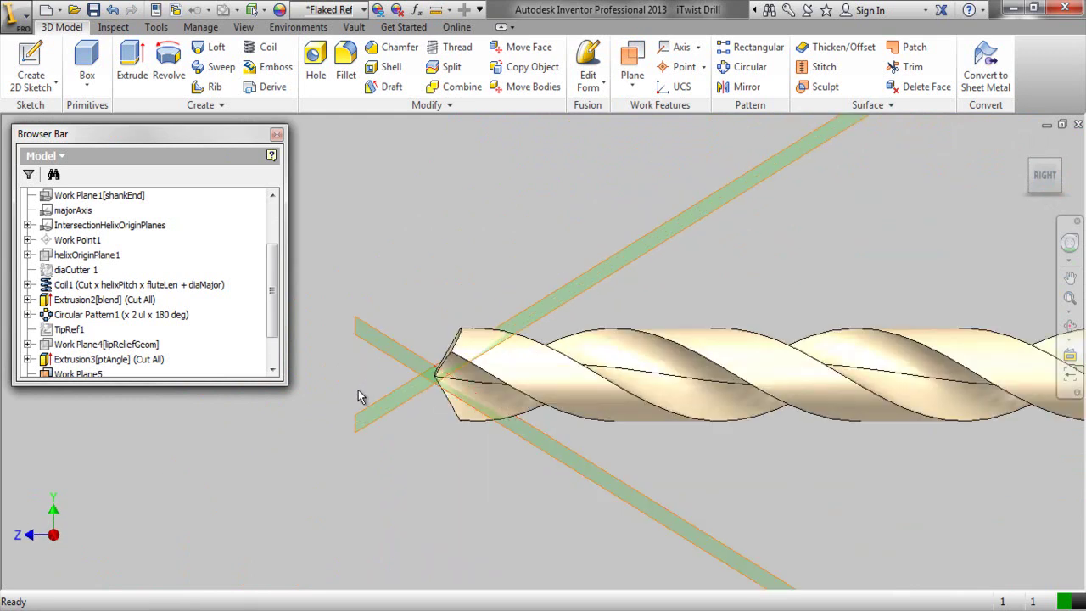
click(1032, 163)
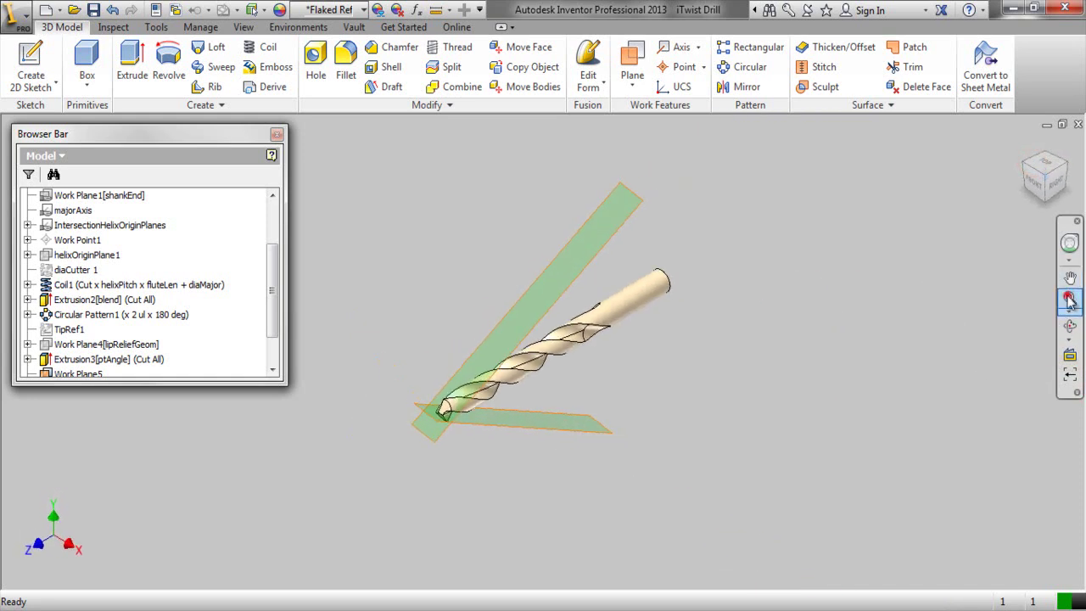
scroll(445, 417, up, 4)
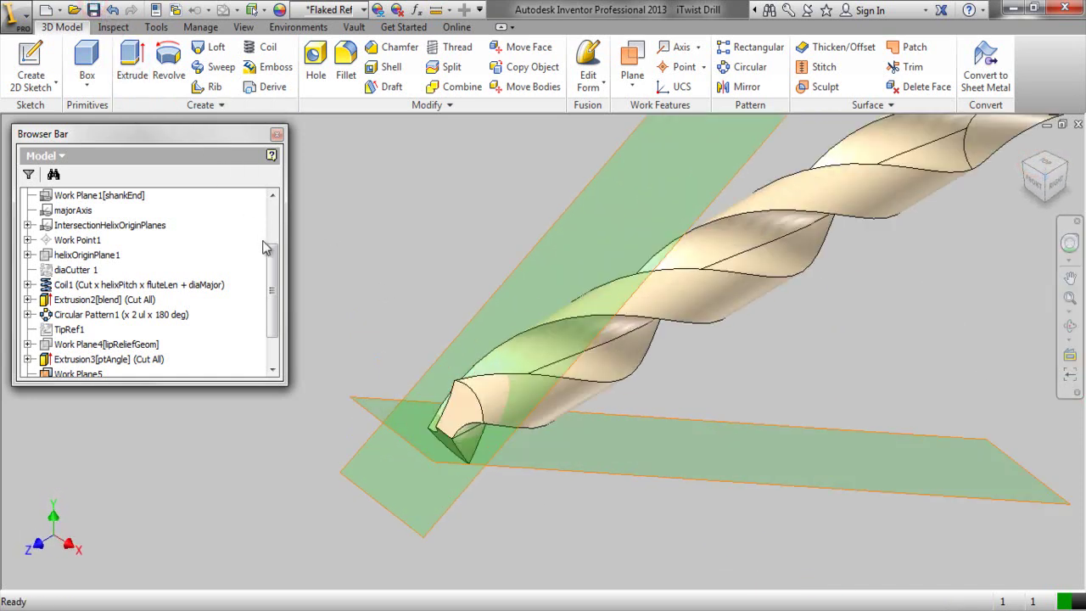
Rename Work Plane5 as Work Plane5[lipRelief]
scroll(273, 291, down, 2)
click(75, 344)
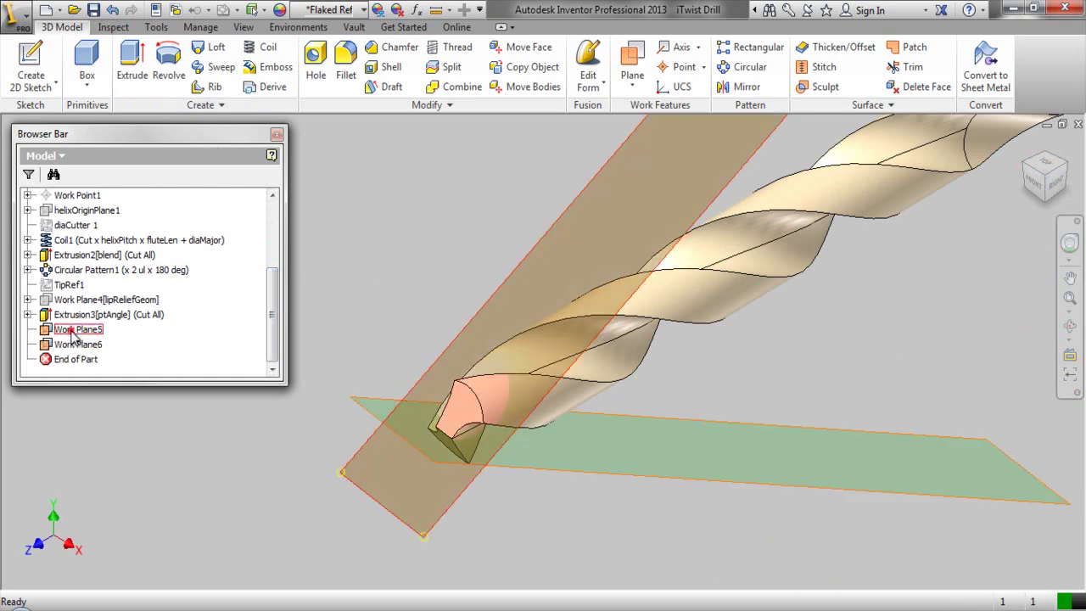
click(81, 331)
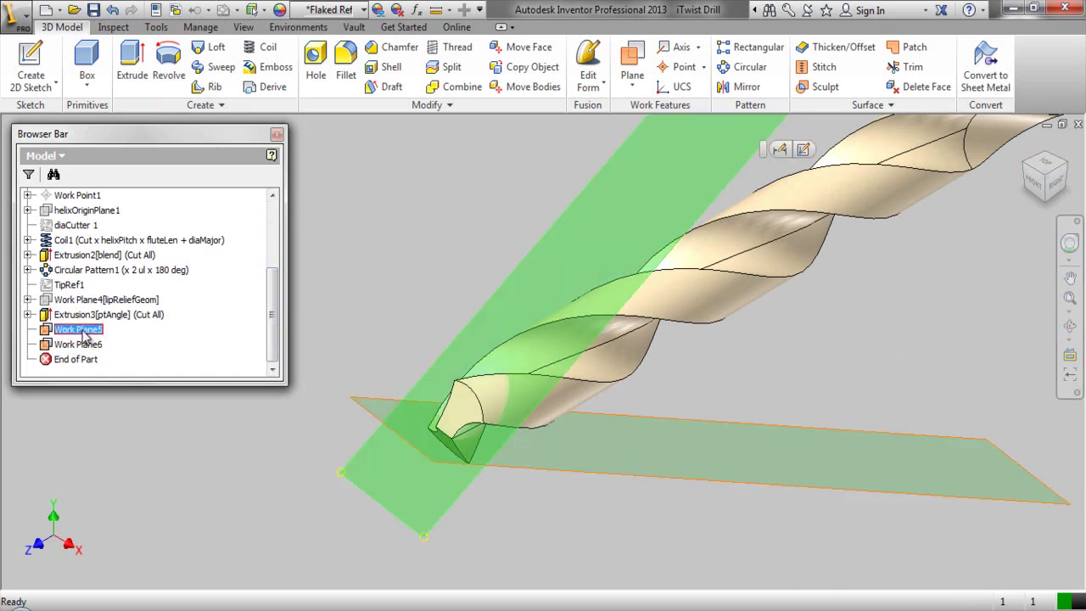
click(84, 334)
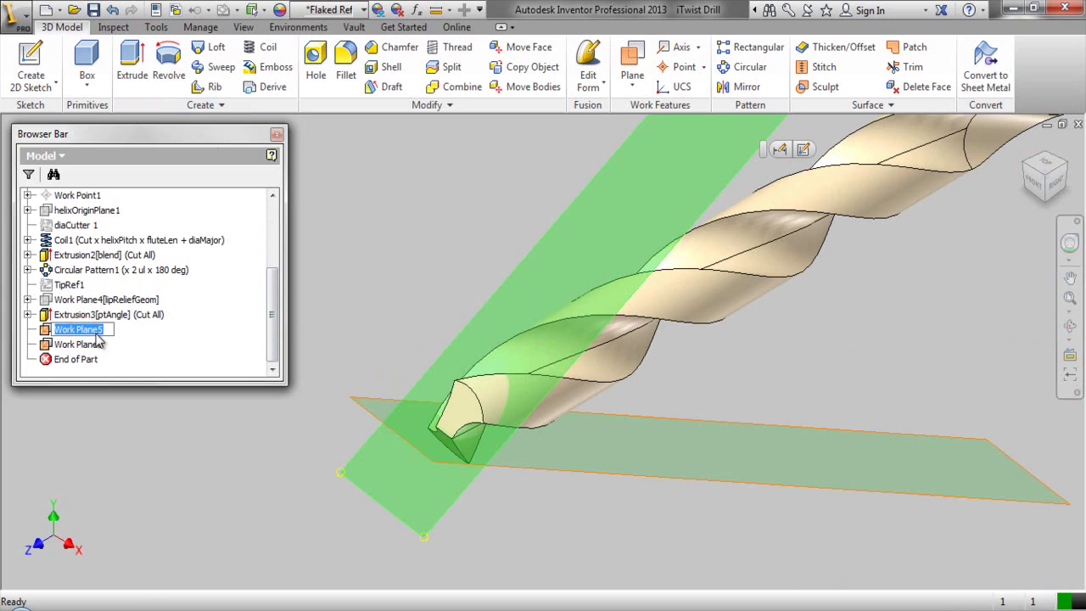
click(107, 333)
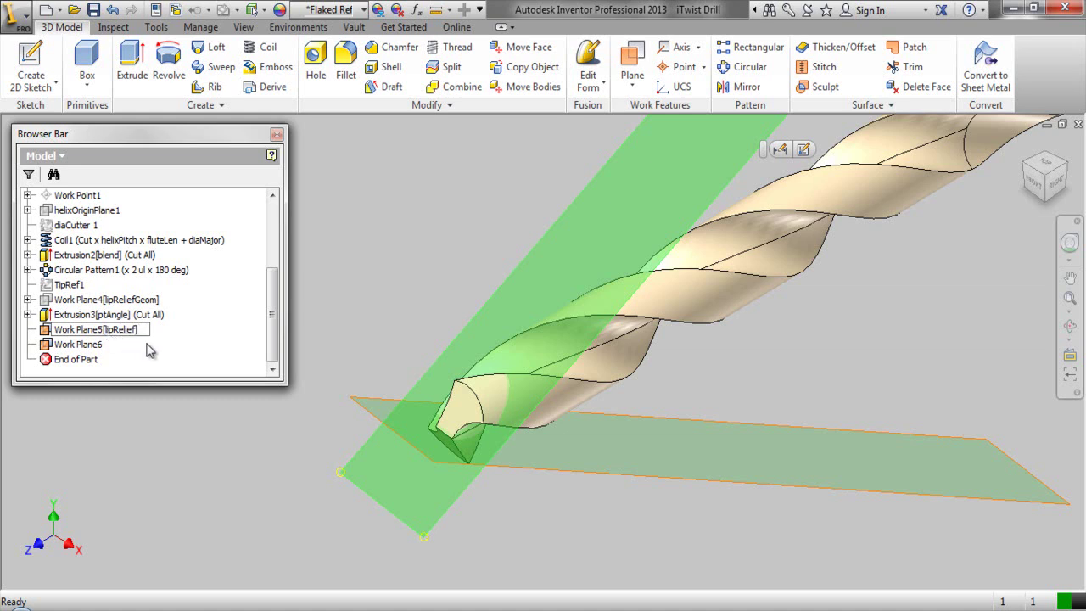
click(151, 351)
Rename Work Plane6 as Work Plane6[lipRelief]
click(99, 350)
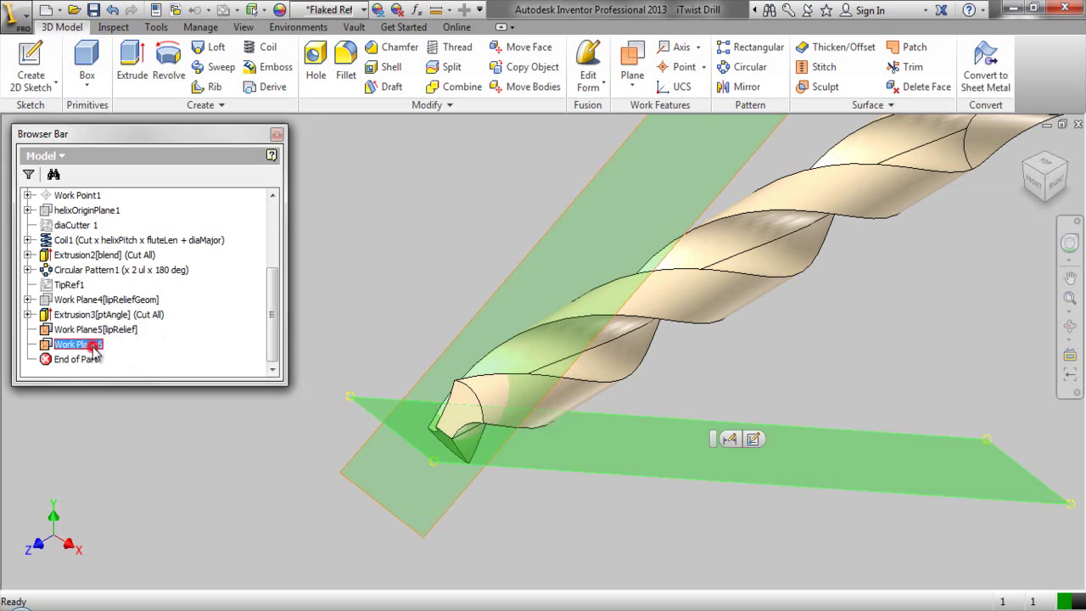
click(108, 348)
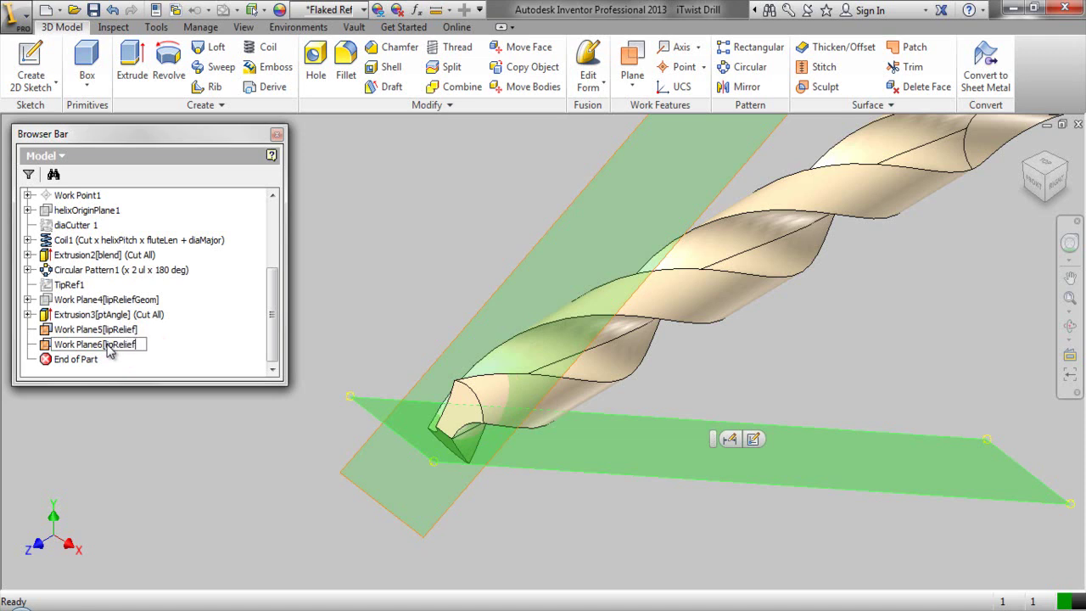
key(Return)
click(416, 310)
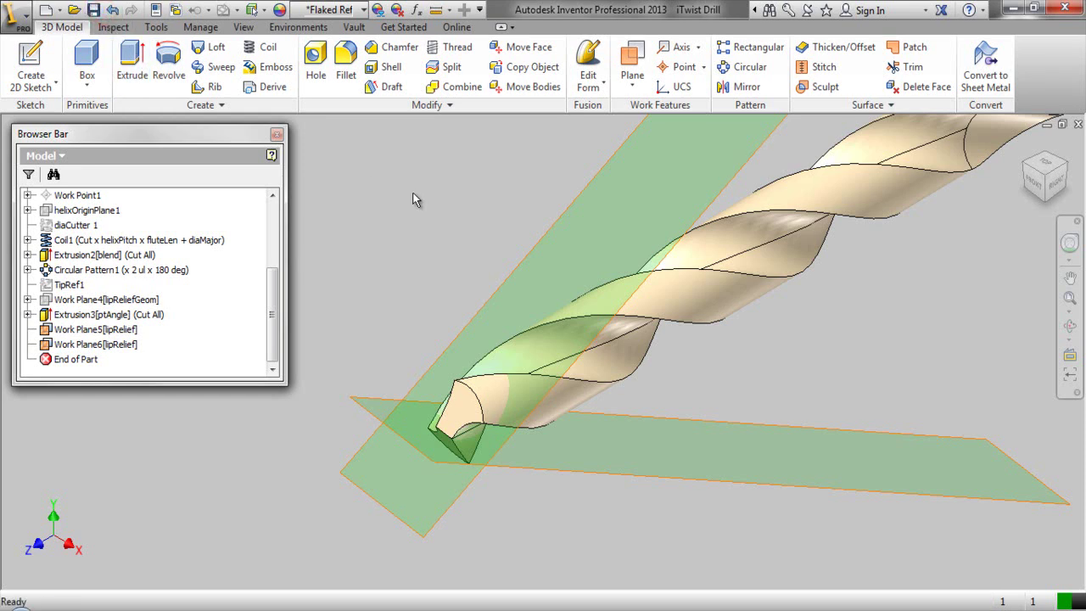
Turn off the visibility of Work Plane6[lipRelief]
click(131, 344)
right_click(131, 345)
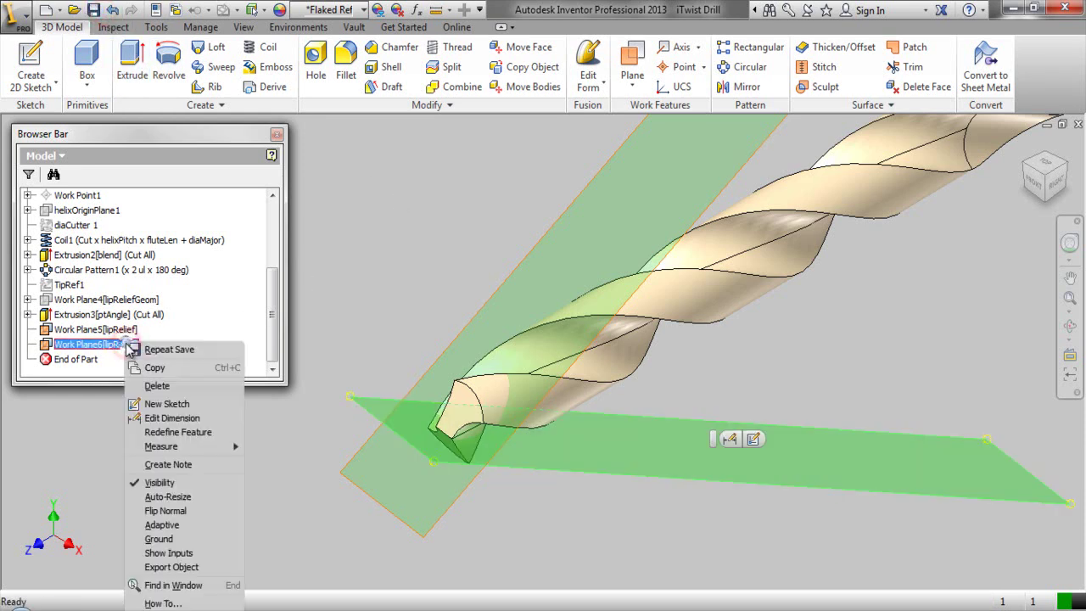
click(136, 481)
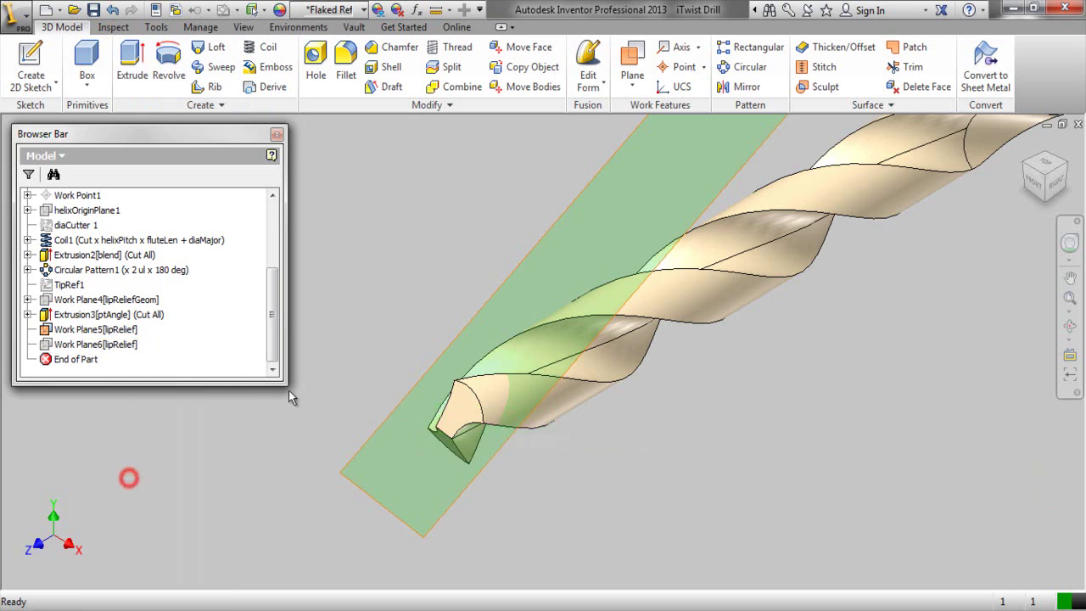
Start a new 2D sketch on Work Plane5[lipRelief] and look at the plane squarely
click(124, 332)
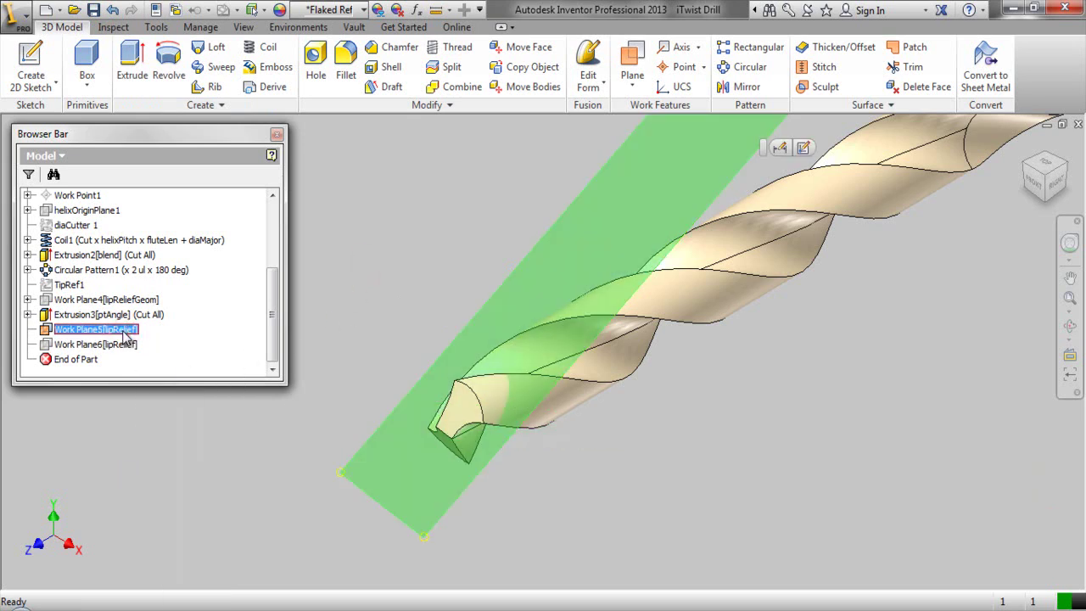
right_click(126, 335)
click(141, 390)
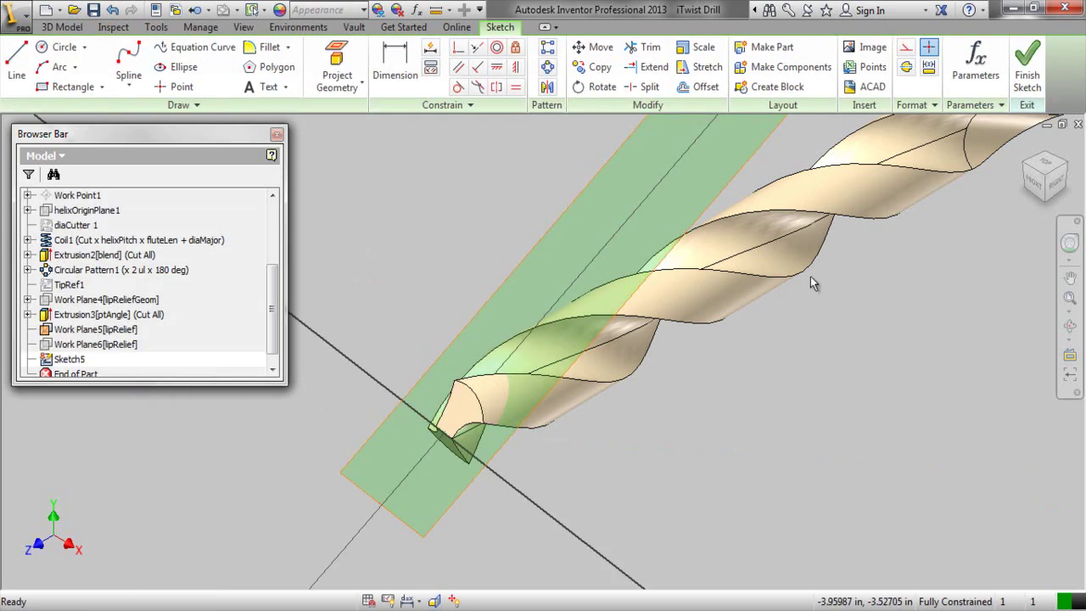
click(1070, 354)
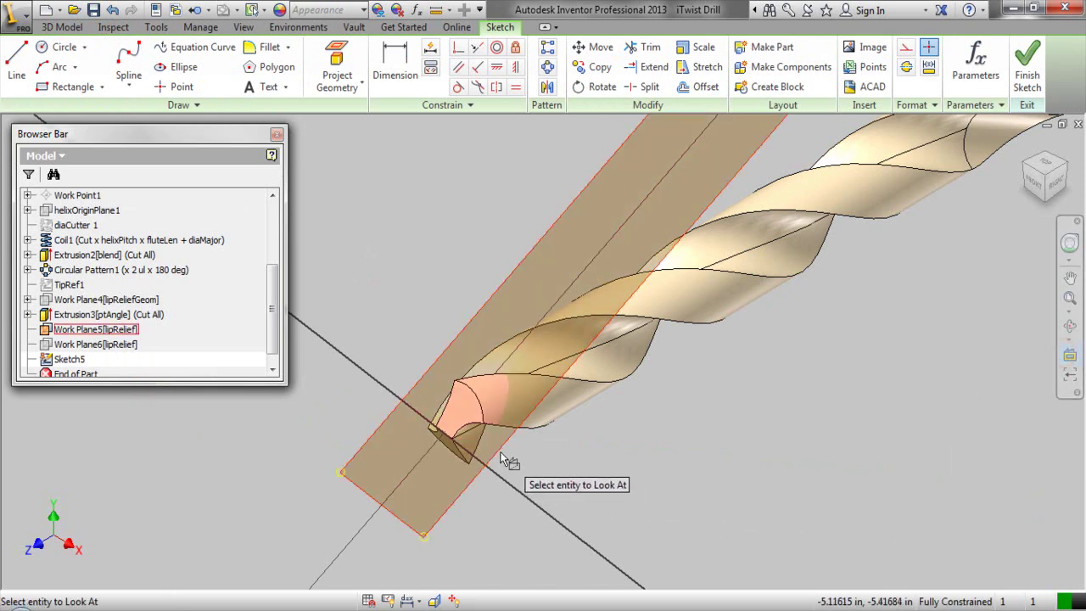
click(499, 453)
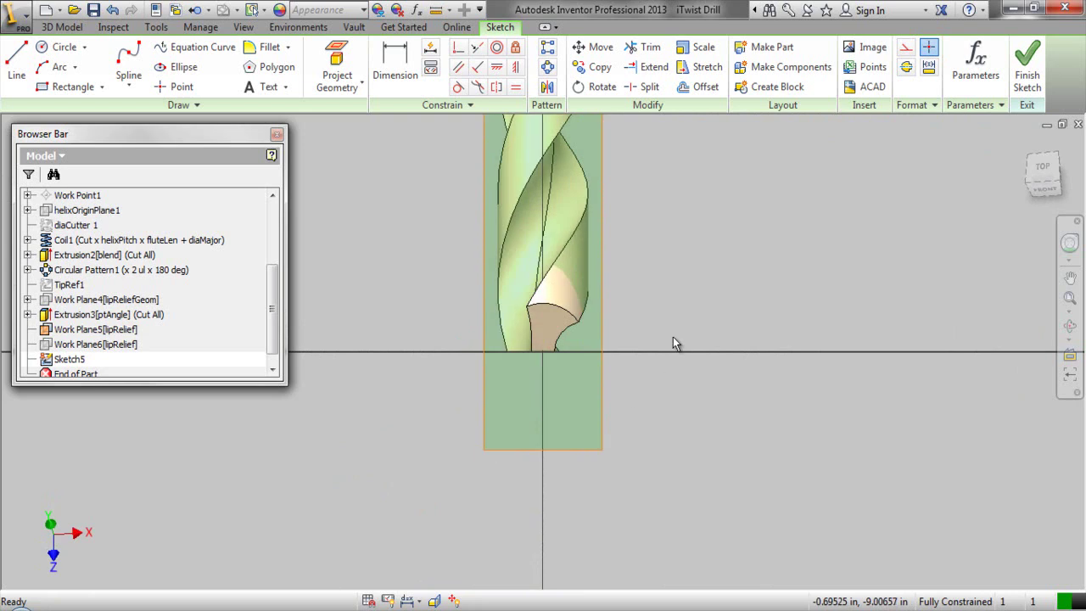
Slice the graphics at the sketch plane and turn off the visibility of Work Plane5[lipRelief]
right_click(676, 329)
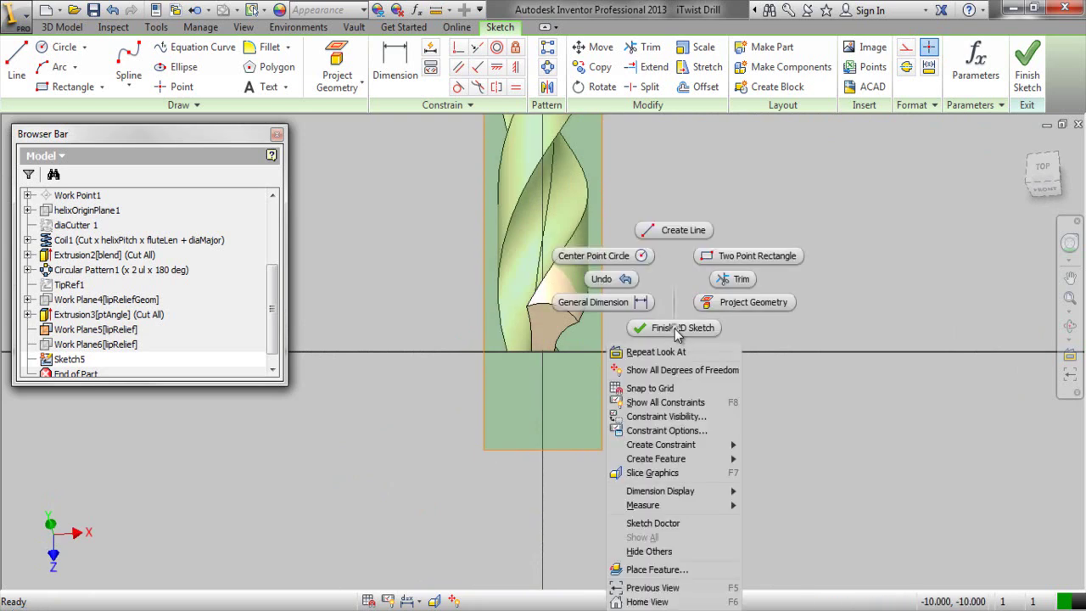
click(671, 476)
scroll(546, 283, down, 3)
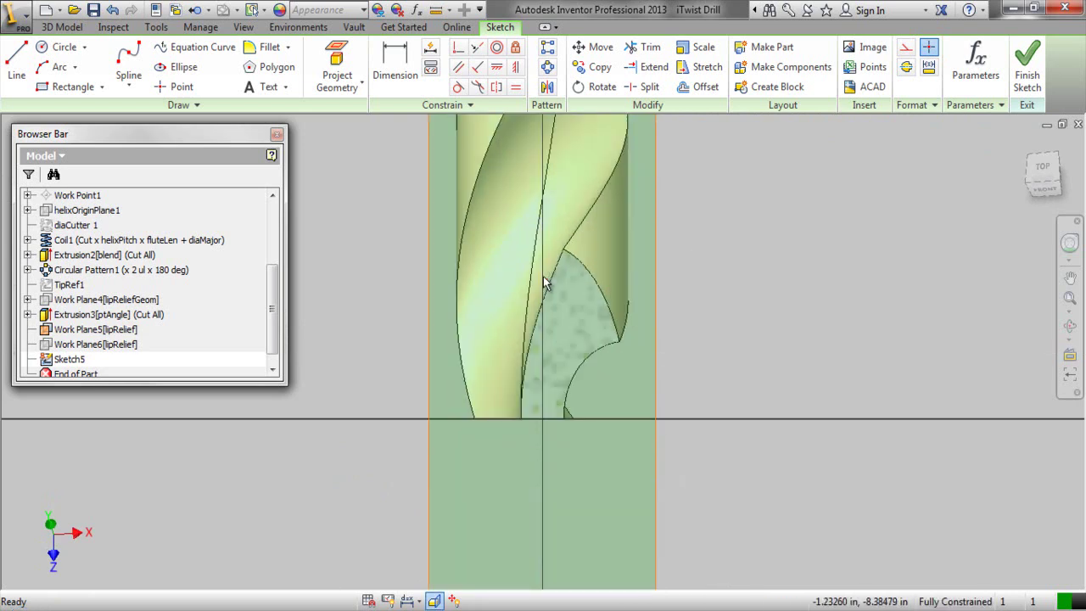
right_click(129, 329)
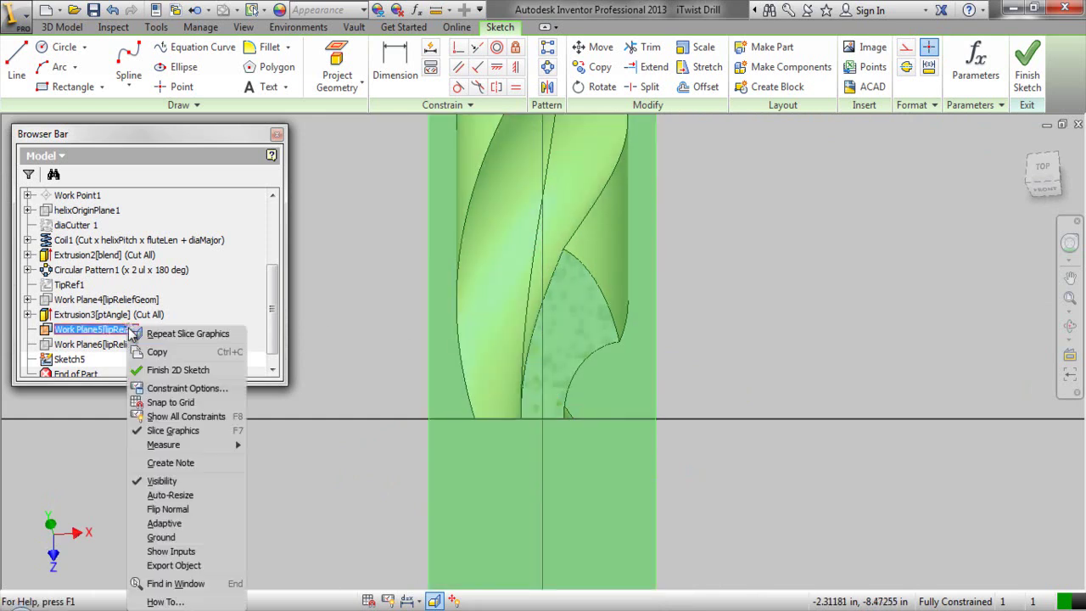
click(166, 482)
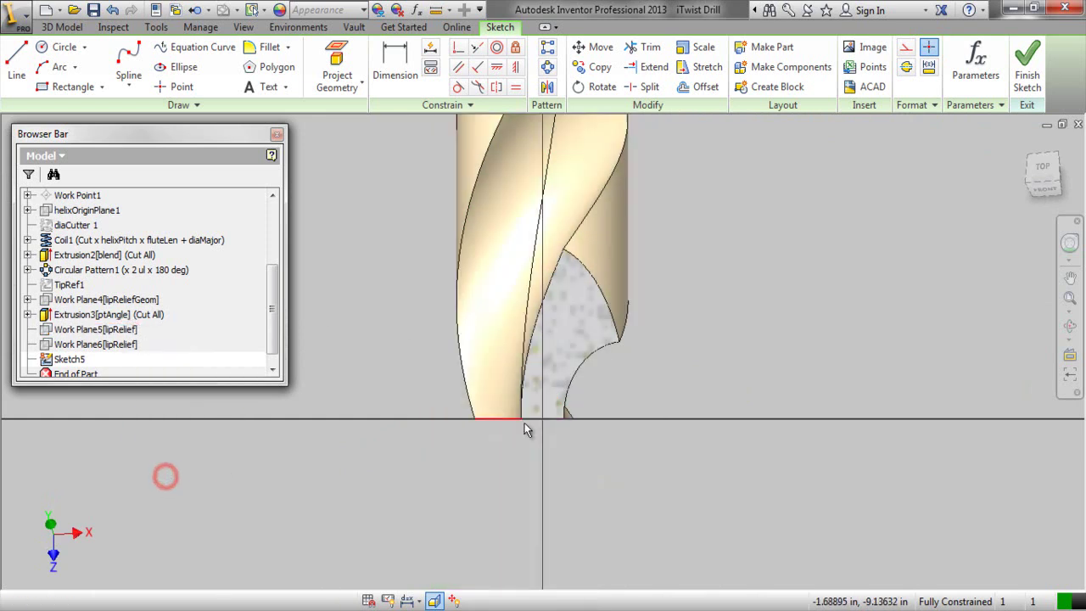
click(715, 360)
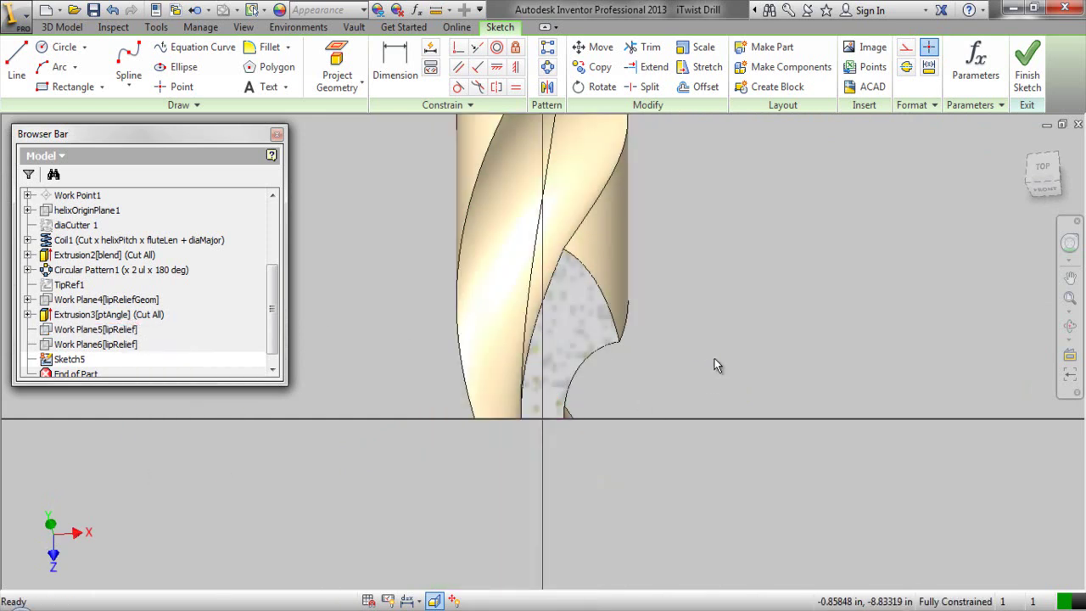
Project the drill's lengthwise major axis into the sketch
right_click(694, 252)
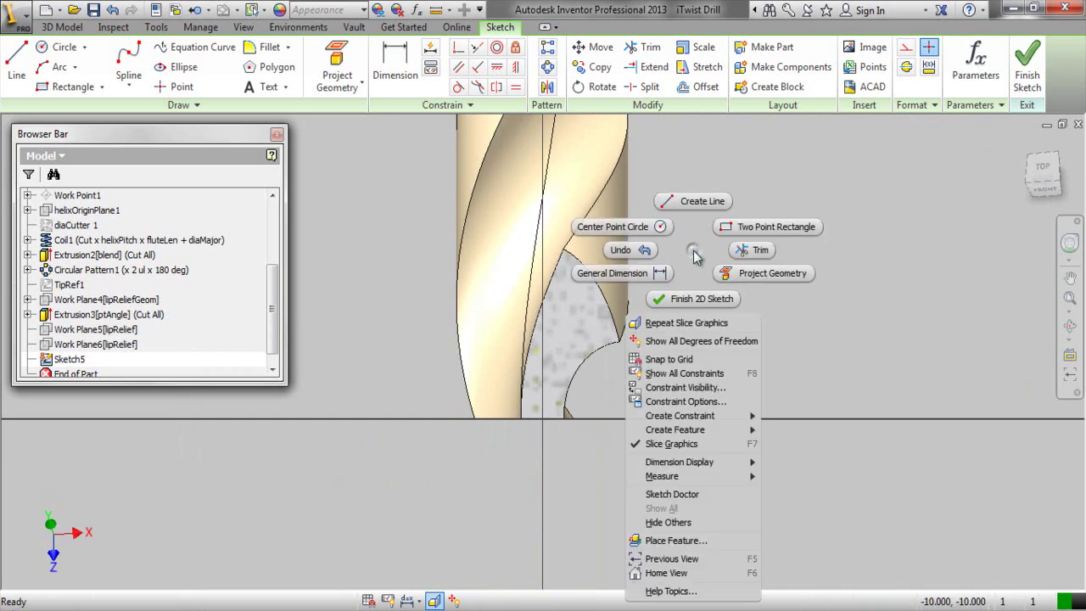
click(746, 275)
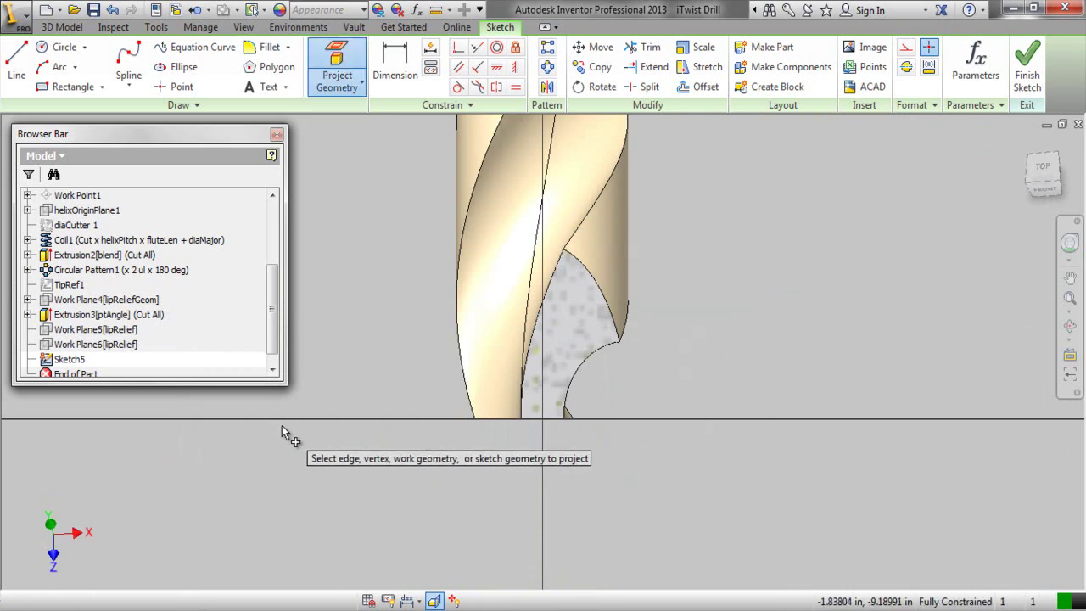
drag(273, 312, 278, 276)
click(84, 225)
drag(274, 291, 274, 322)
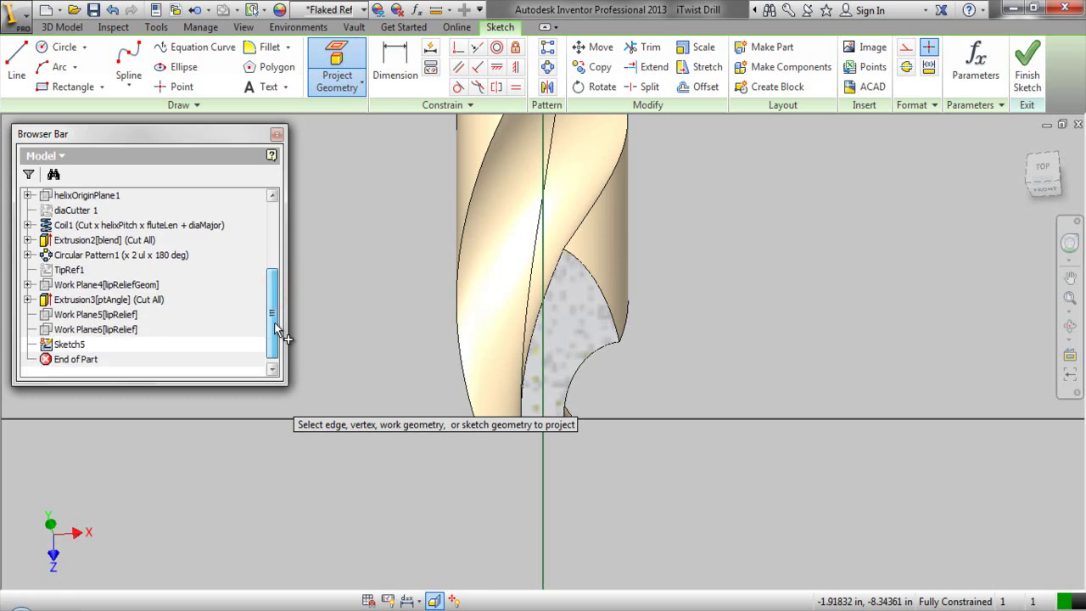
Project Work Axis3[lipReliefGeom], nested under Work Plane4[lipReliefGeom], into the sketch and end the projection
click(27, 284)
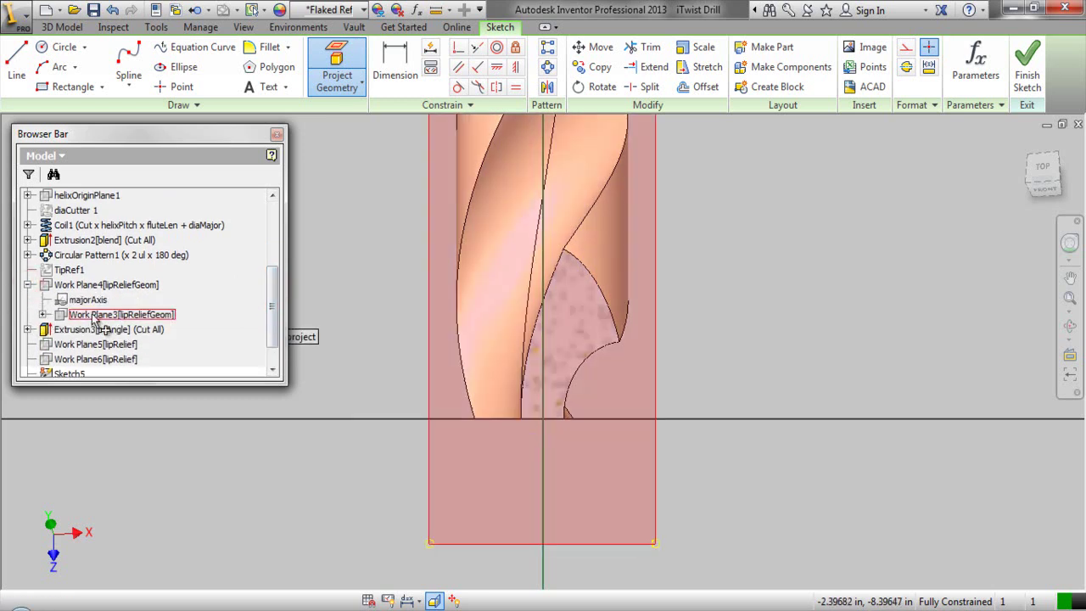
click(42, 314)
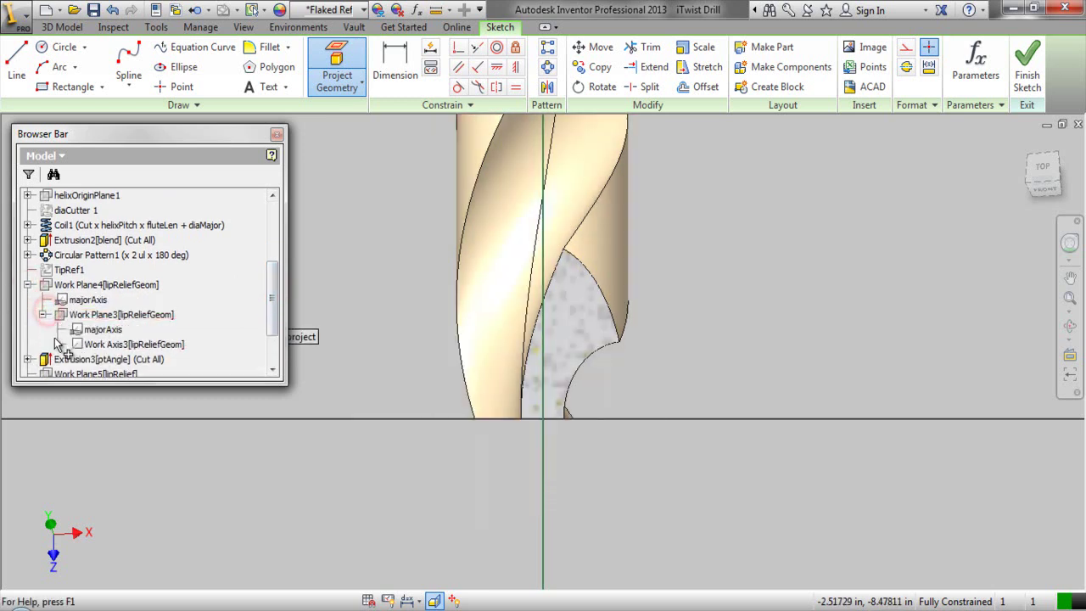
click(104, 348)
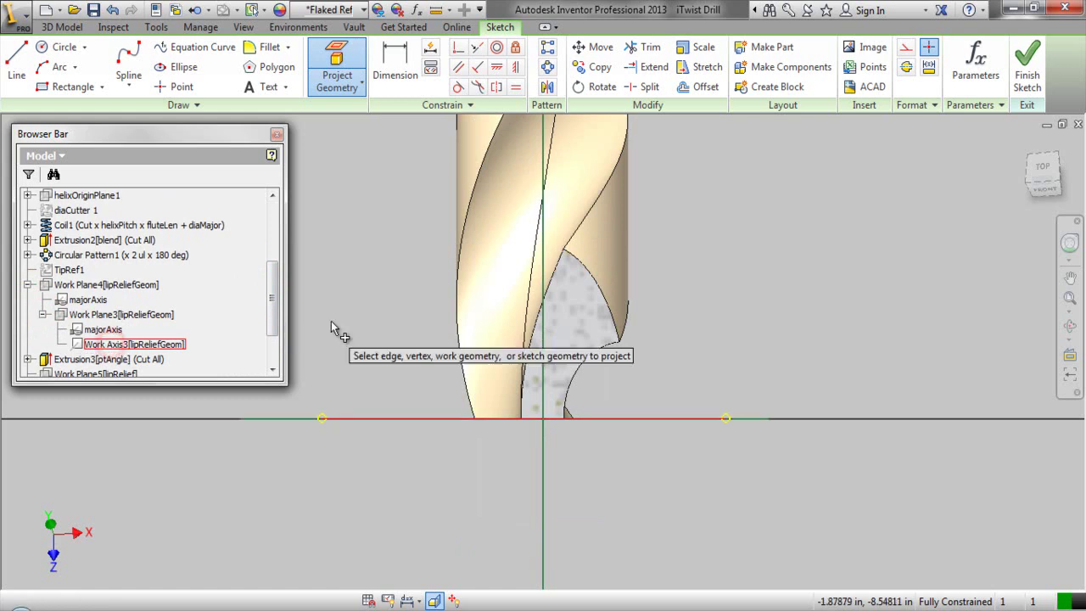
right_click(352, 287)
click(394, 284)
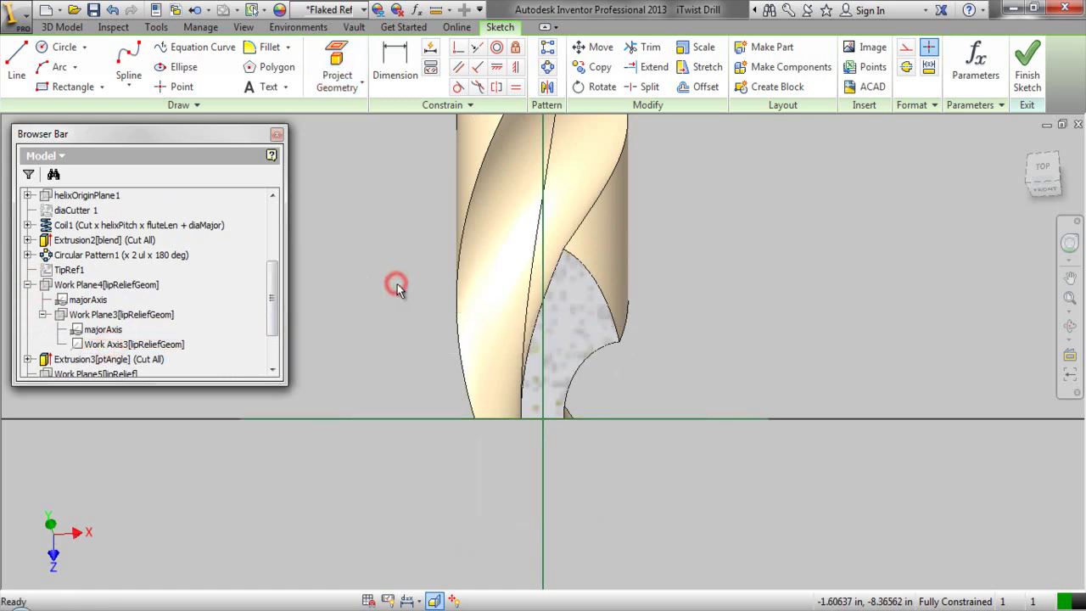
click(28, 284)
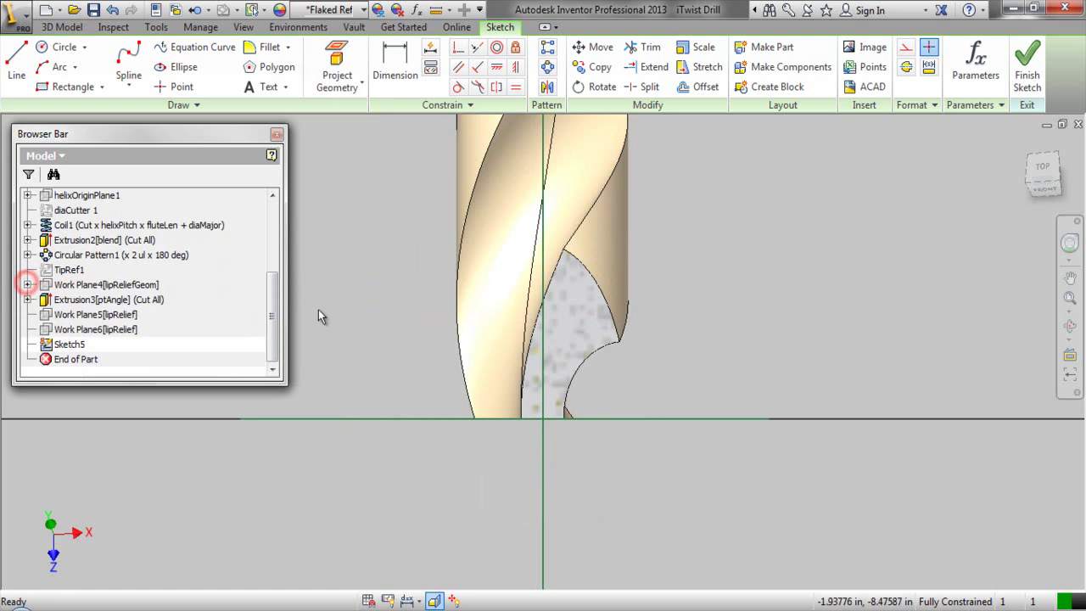
Draw a circle about 0.306 in in diameter, centred on the intersection of the two projected axes at the drill tip
right_click(377, 219)
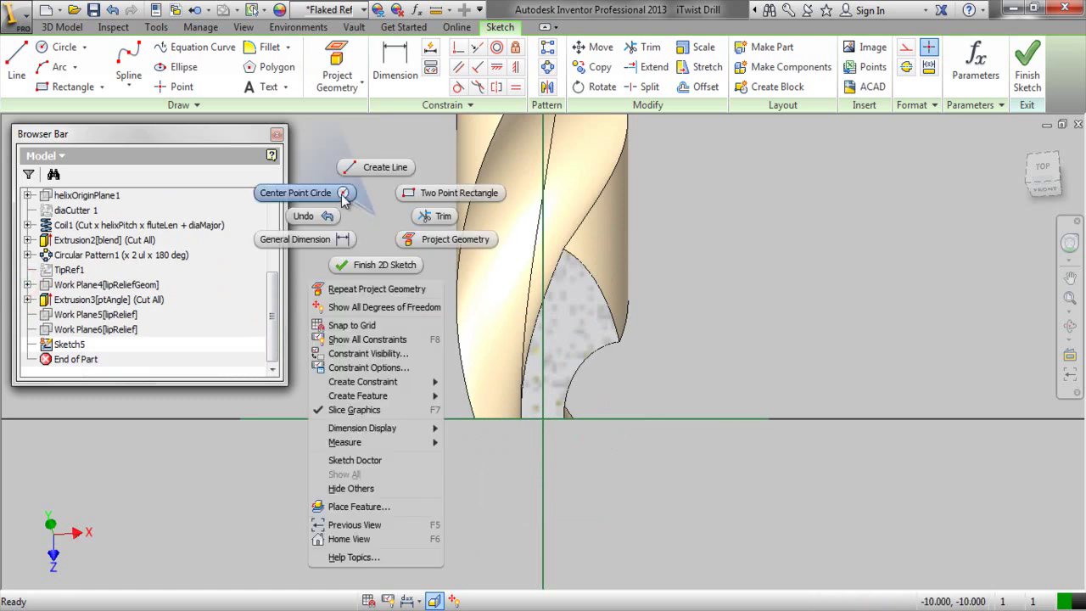
click(341, 193)
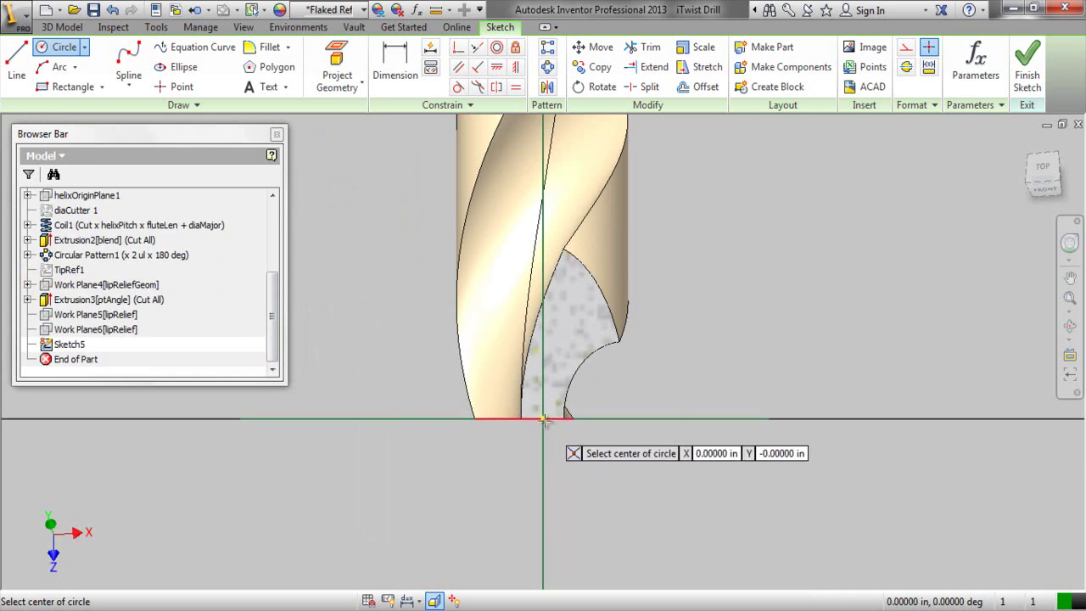
scroll(543, 417, up, 2)
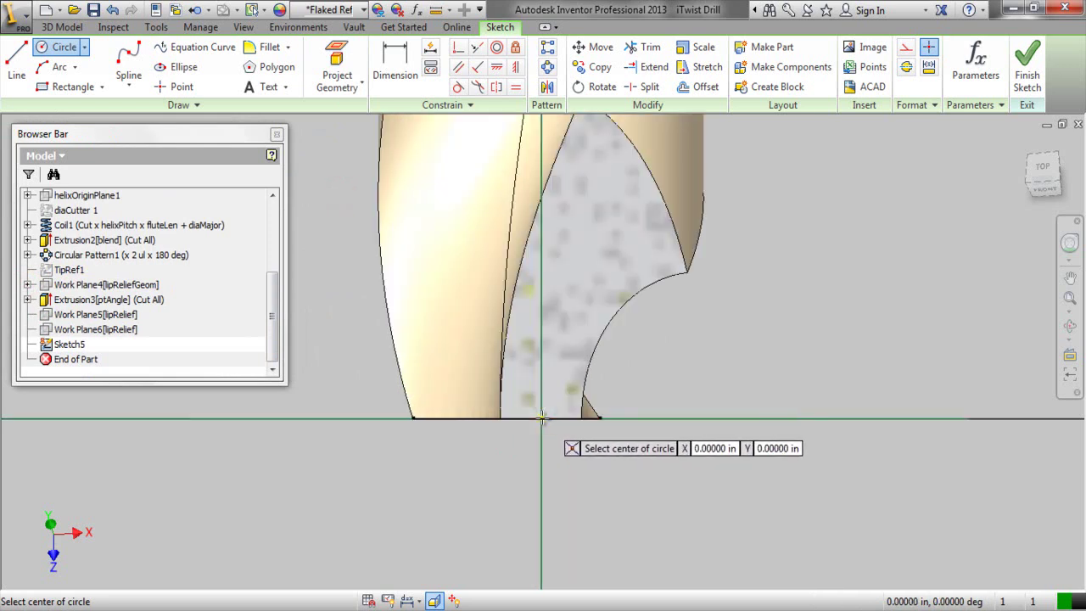
right_click(573, 465)
mouse_move(577, 535)
click(663, 564)
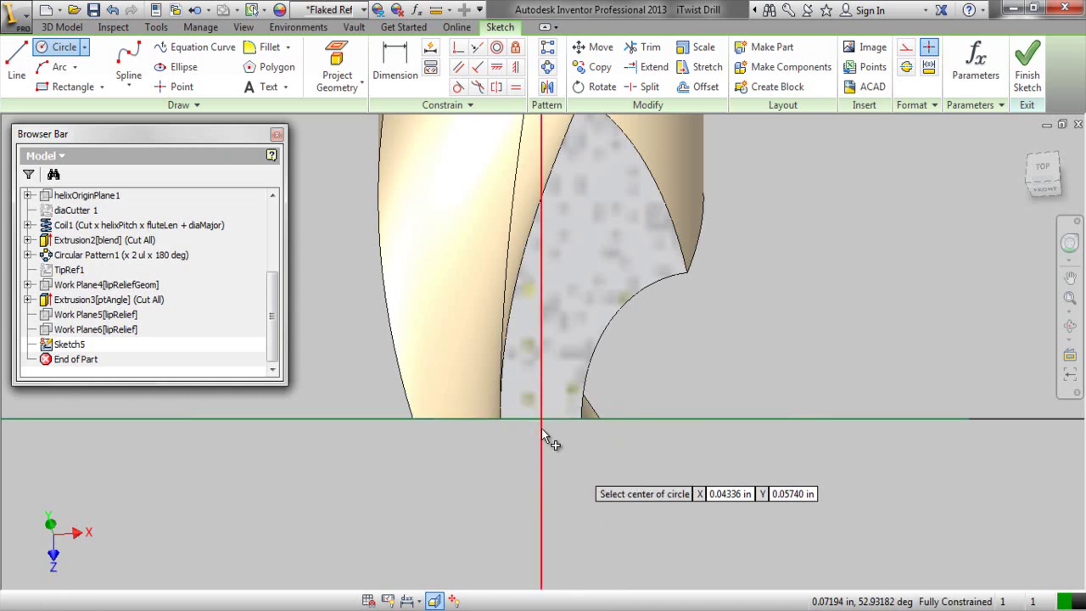
click(547, 419)
click(642, 368)
Dimension the diameter of the circle at the drill tip and set it to the diaMajor parameter
right_click(685, 335)
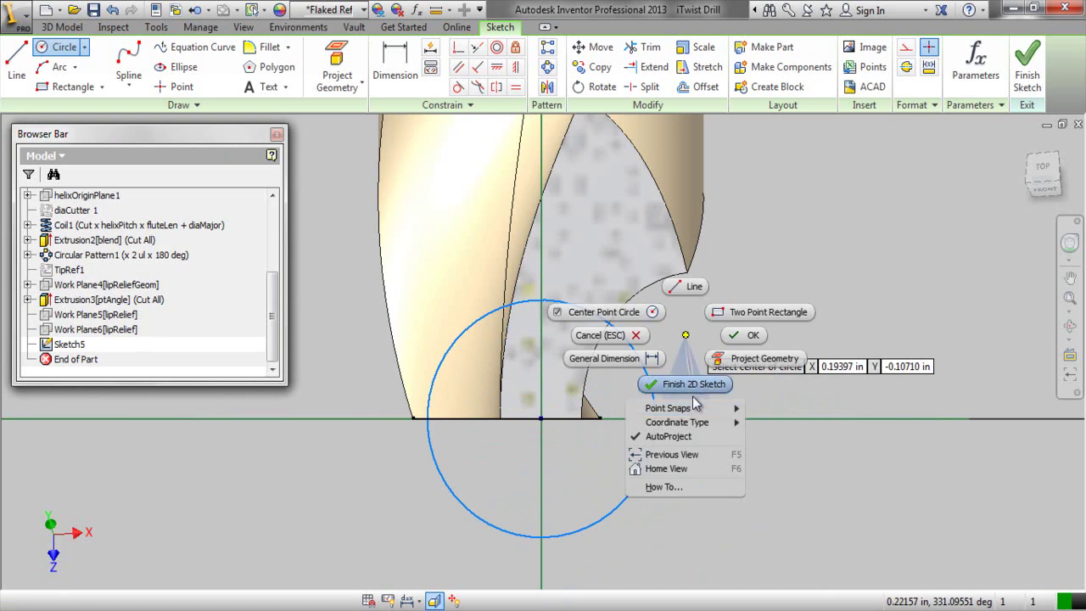
click(640, 372)
click(641, 363)
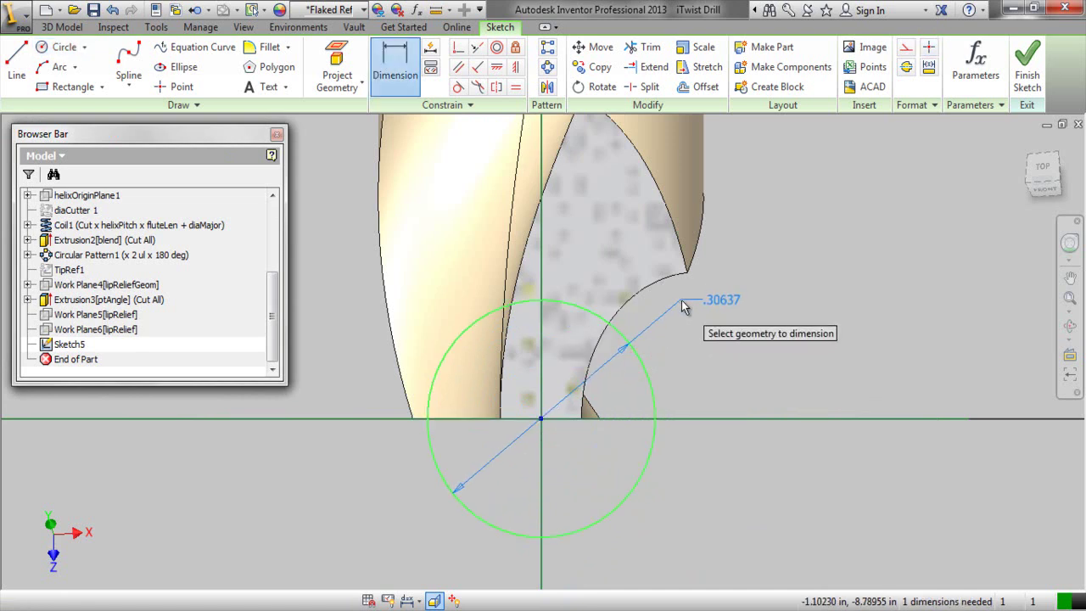
click(682, 300)
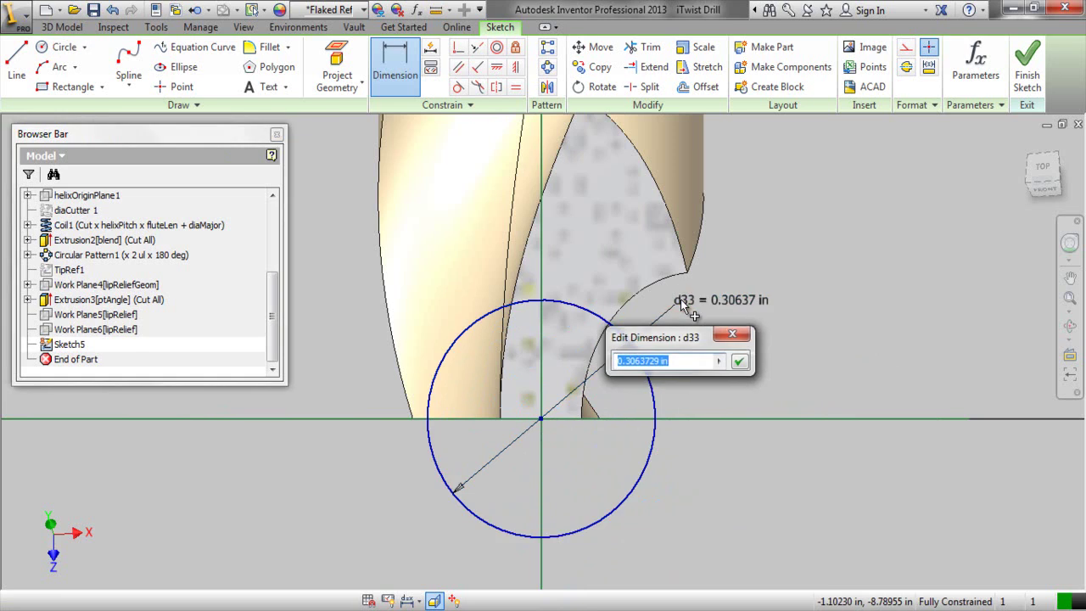
click(719, 361)
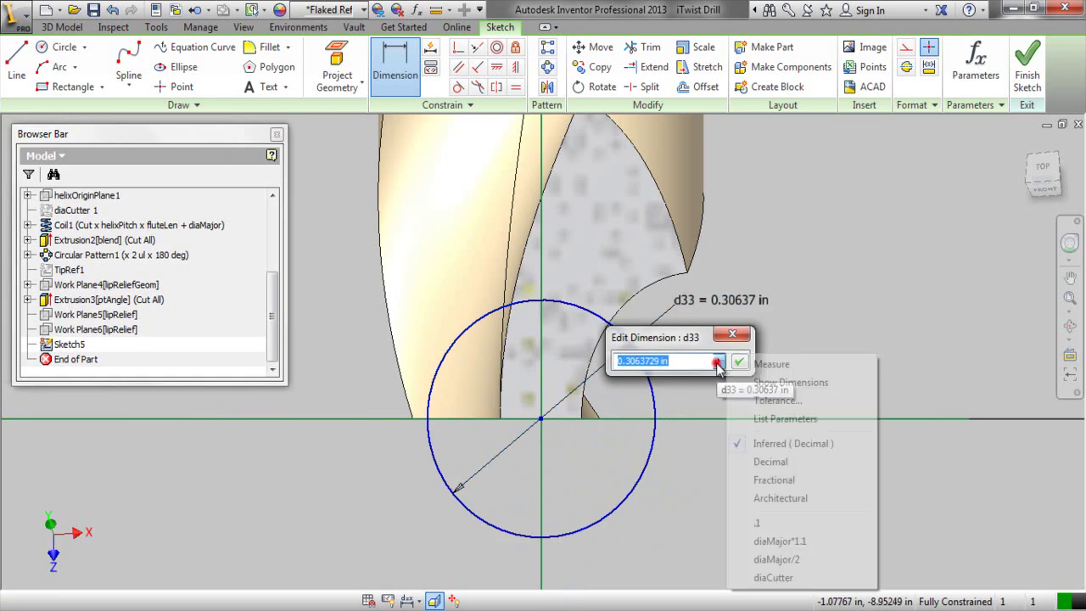
click(753, 418)
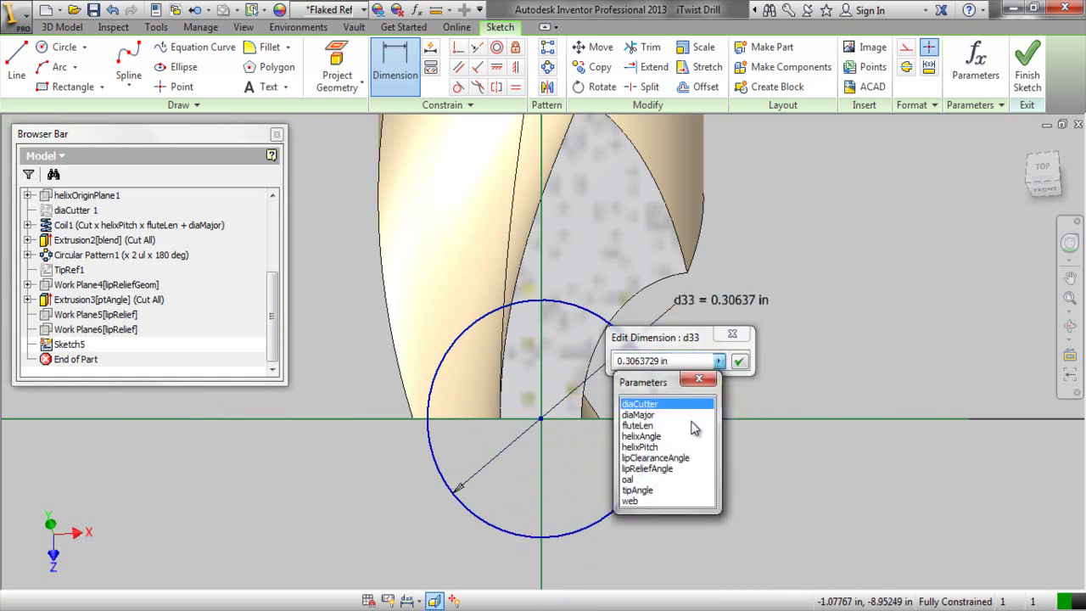
click(641, 415)
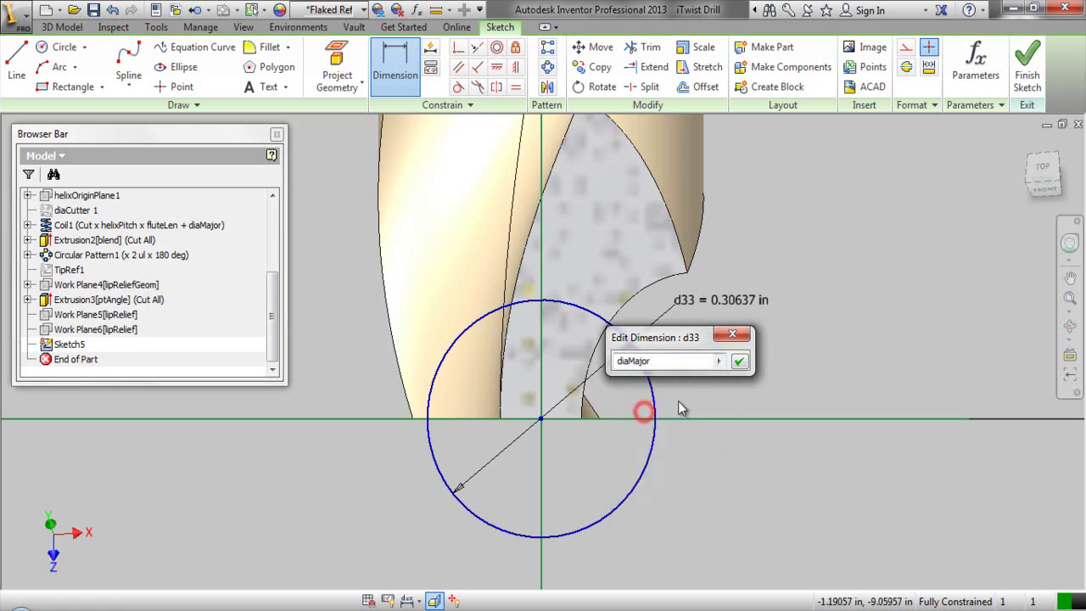
click(739, 362)
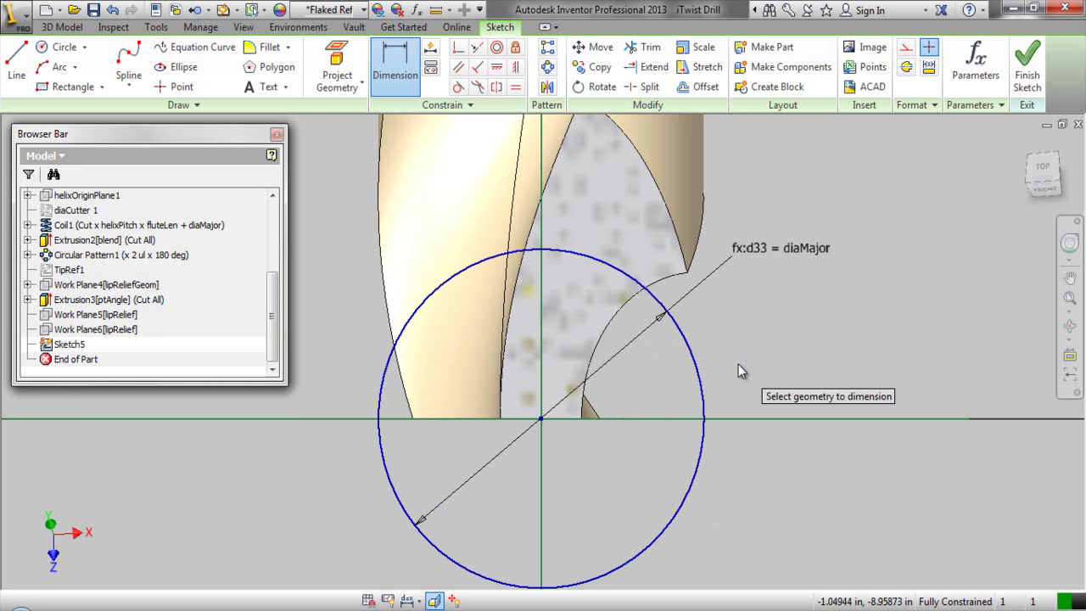
right_click(738, 371)
click(781, 367)
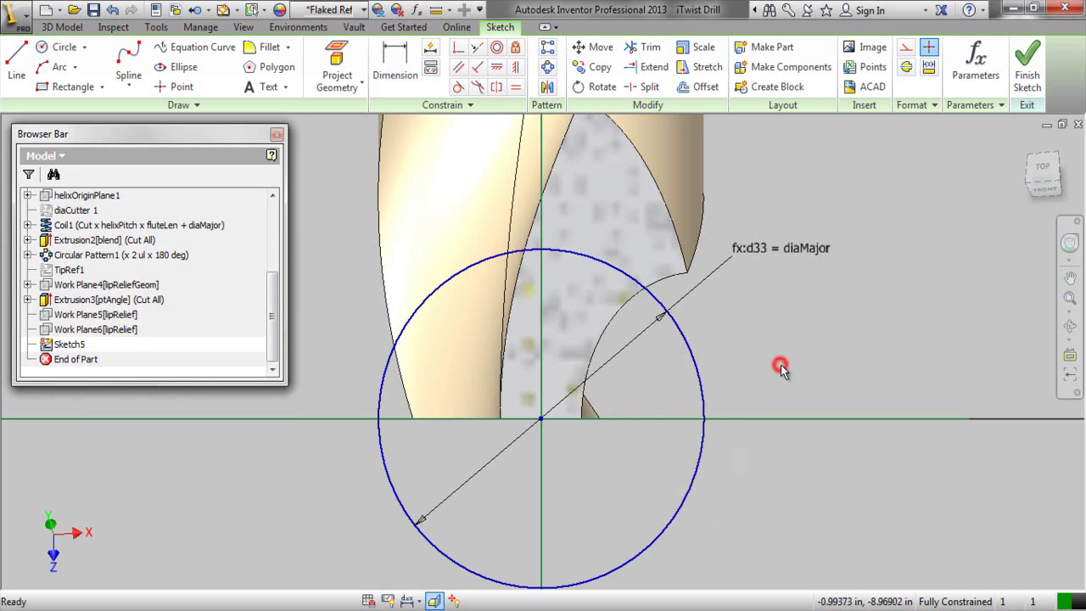
Convert the circle and the two projected axes to construction geometry
click(771, 420)
ctrl+click(700, 481)
ctrl+click(543, 502)
click(904, 47)
click(908, 280)
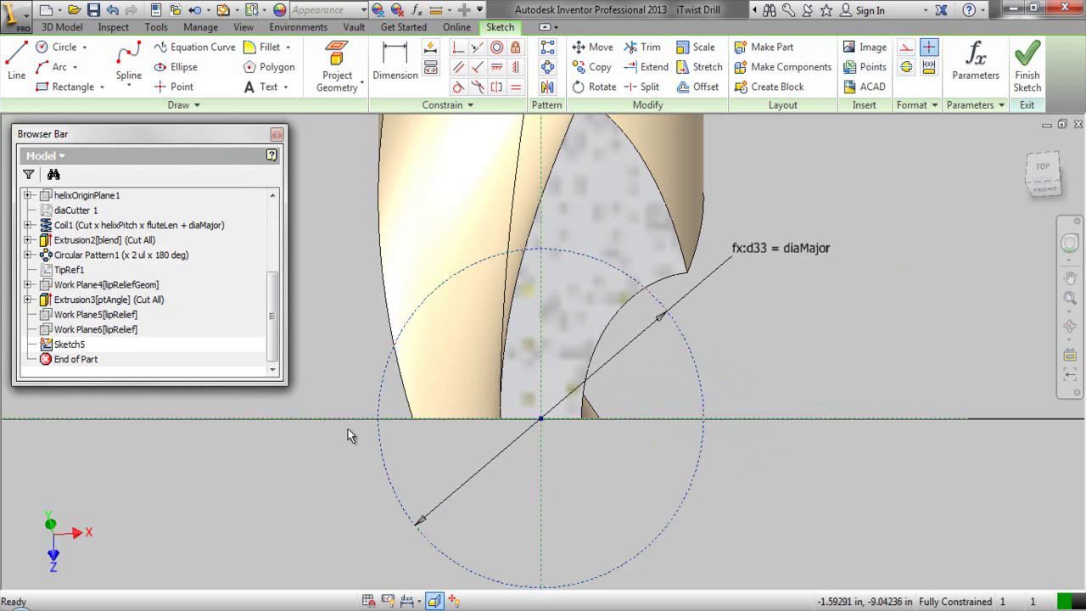
Draw a line from the circle's centre along the horizontal axis to the circle's left side, continuing vertically up about 0.054 in
scroll(348, 428, up, 3)
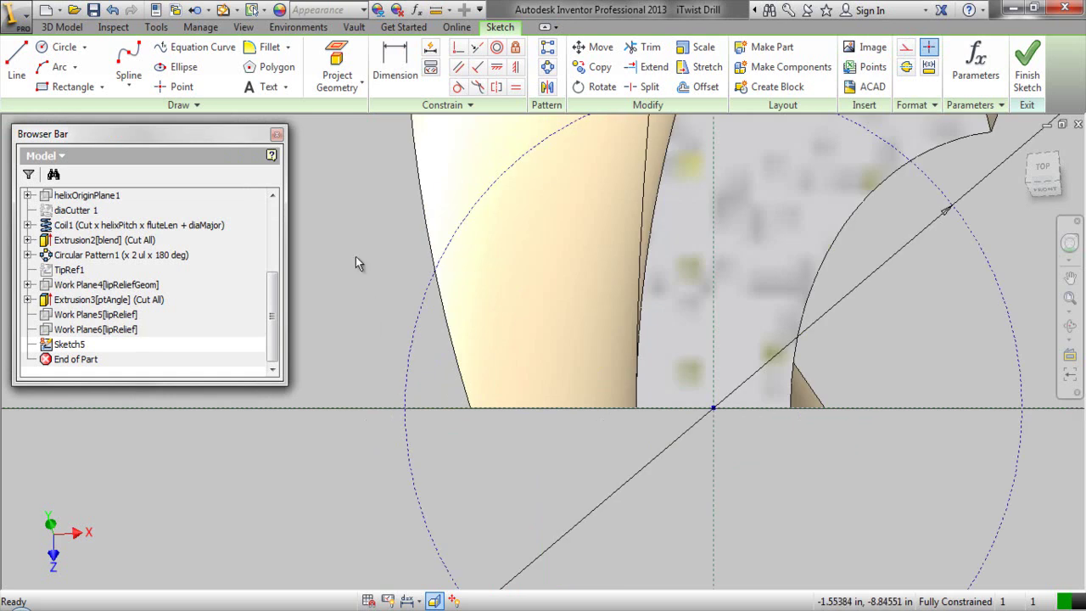
right_click(350, 228)
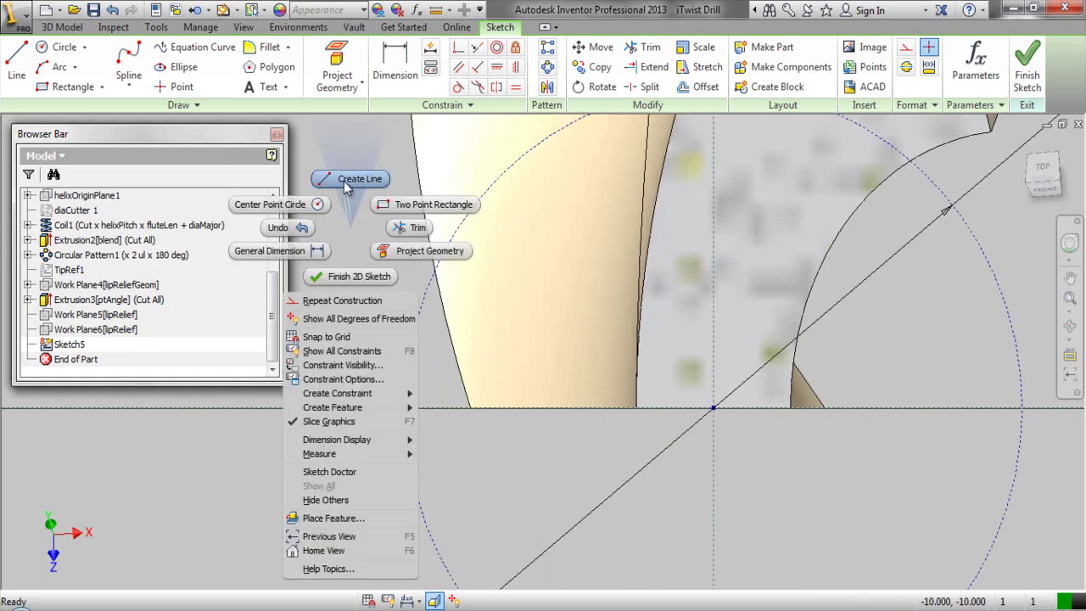
click(343, 181)
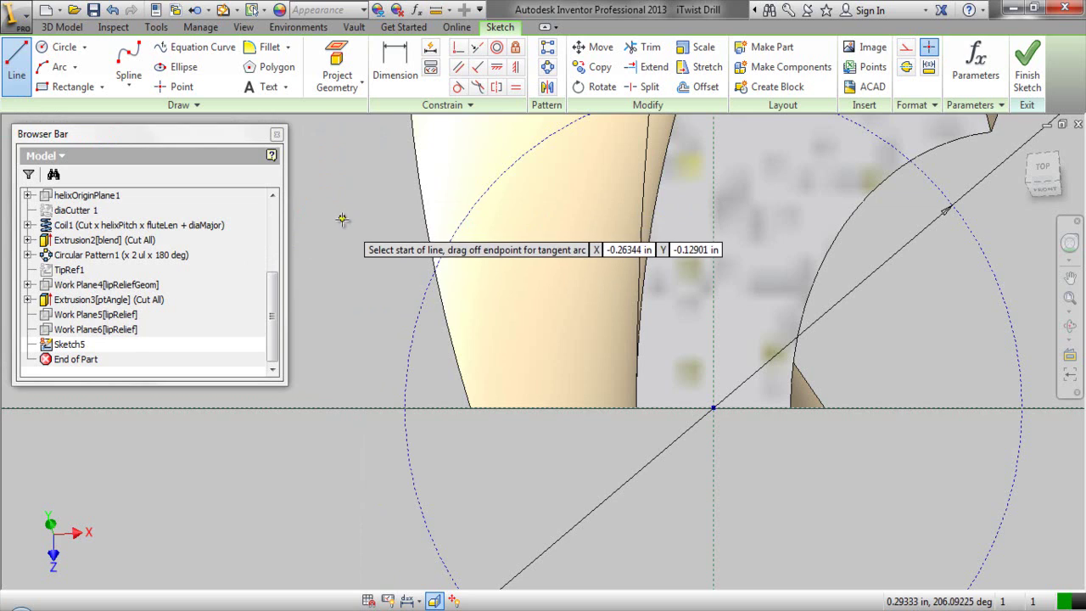
click(713, 409)
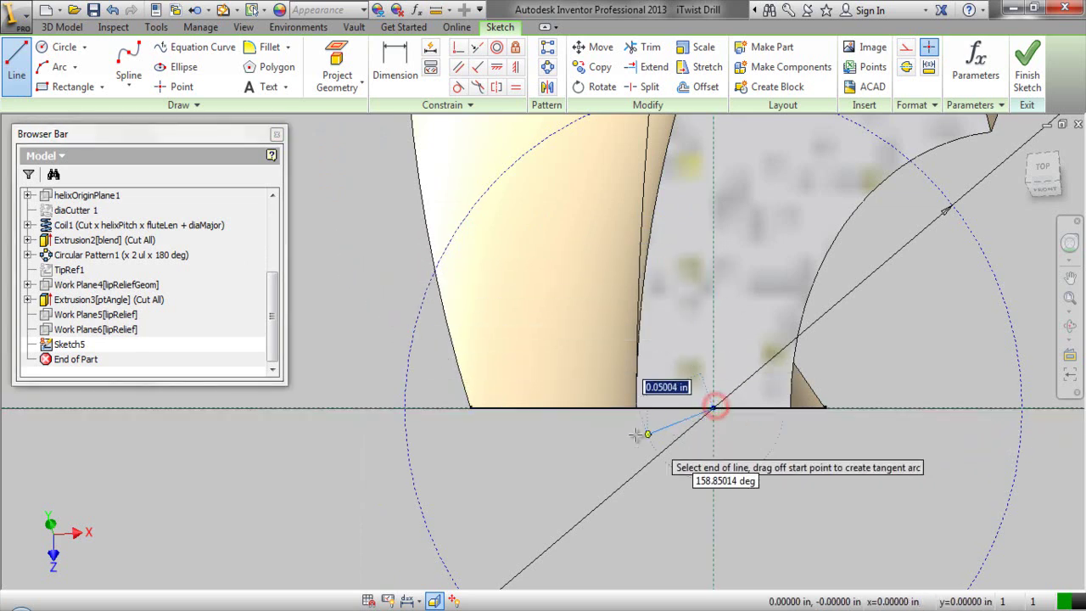
double_click(406, 409)
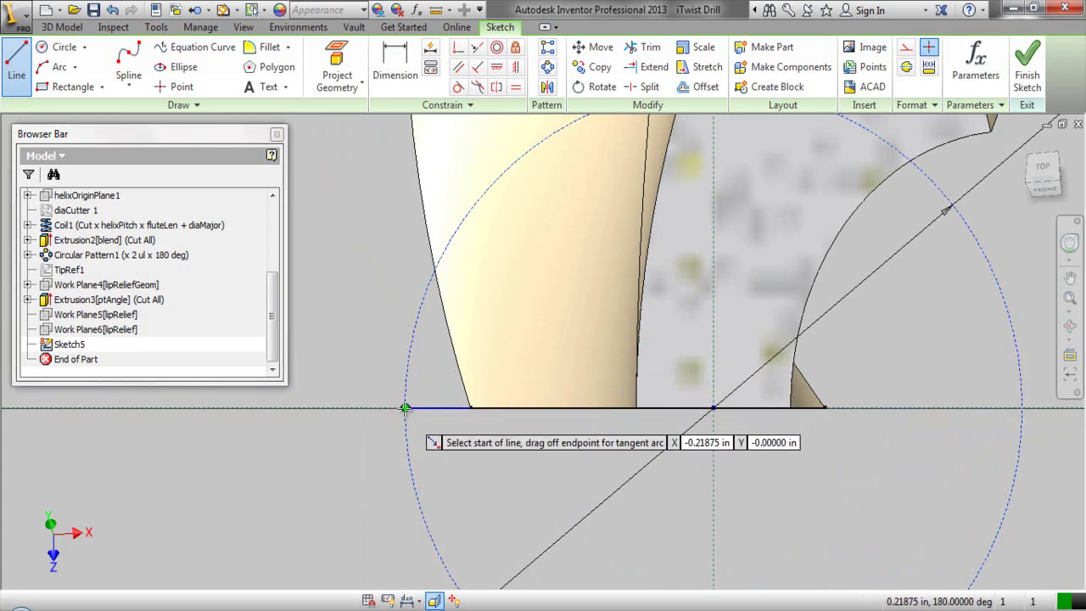
click(406, 409)
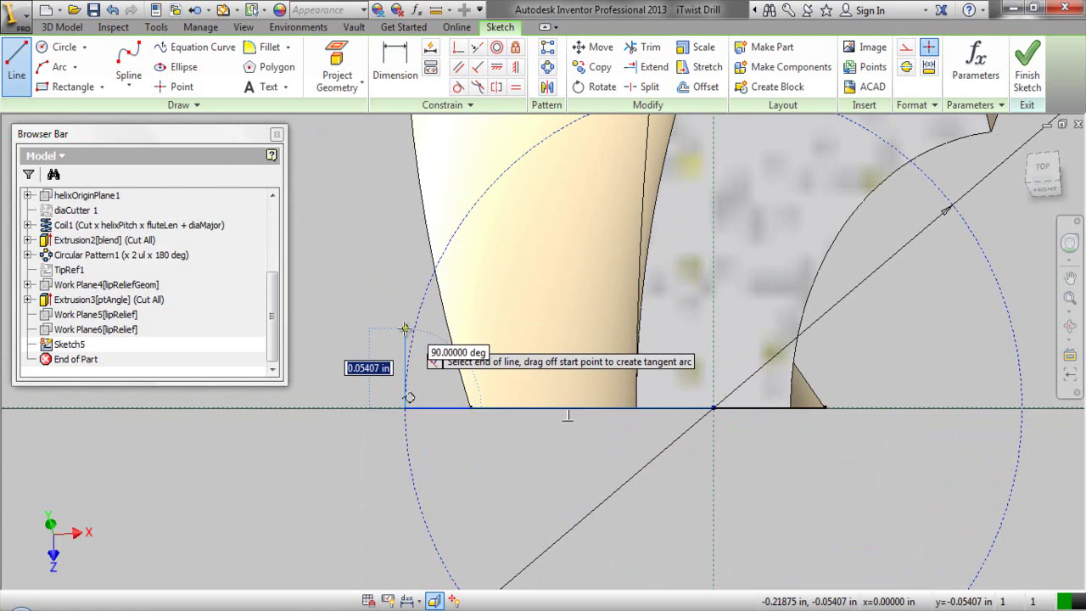
click(404, 328)
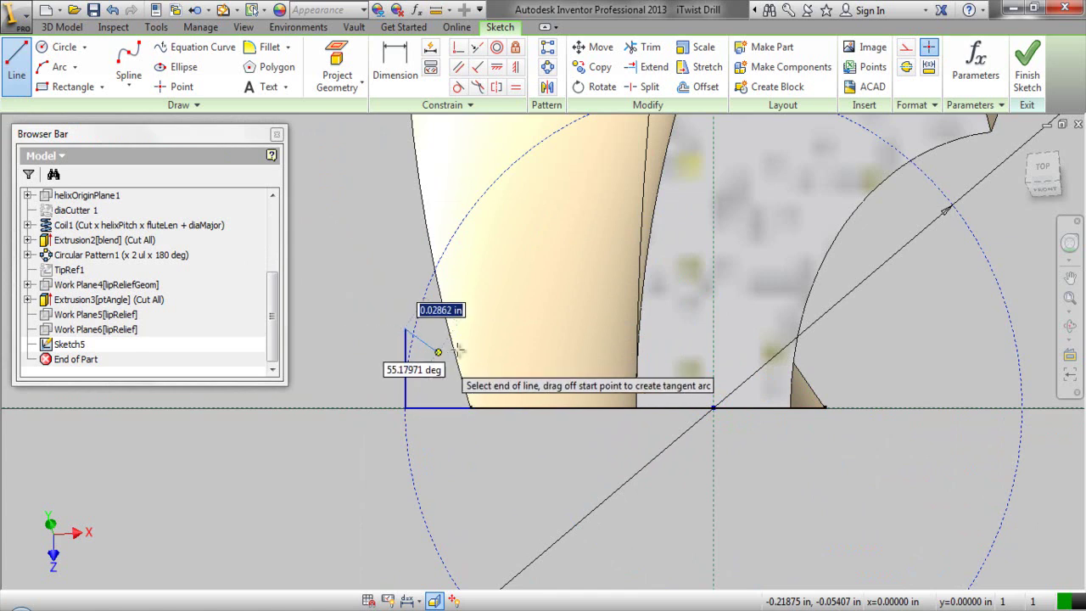
Draw sloped lines from the vertical line's upper end and the circle's right side, meeting on the vertical axis about 0.017 in above the centre
double_click(713, 384)
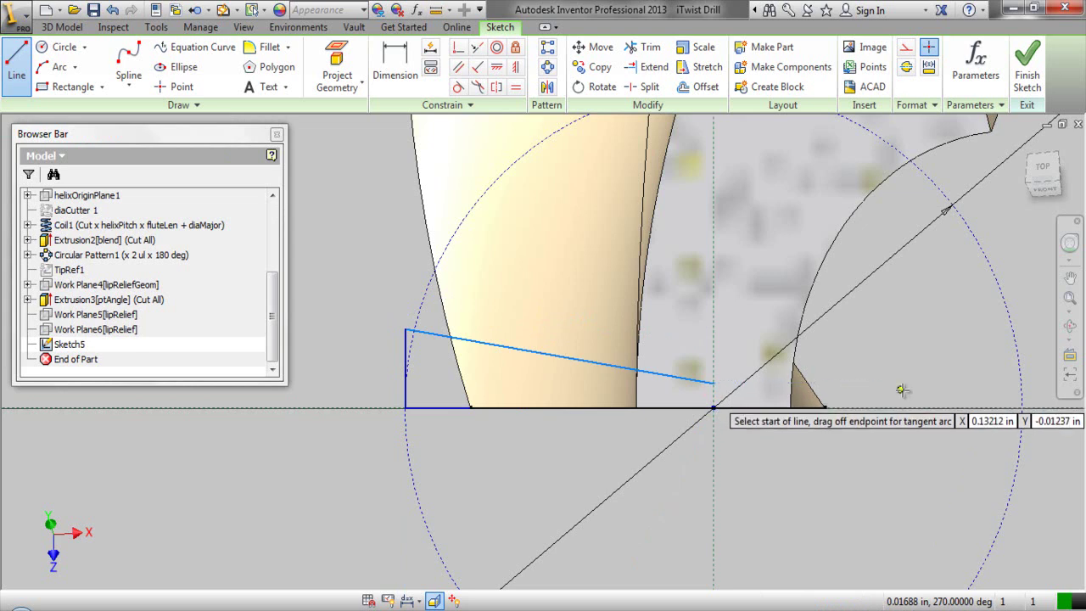
click(1020, 409)
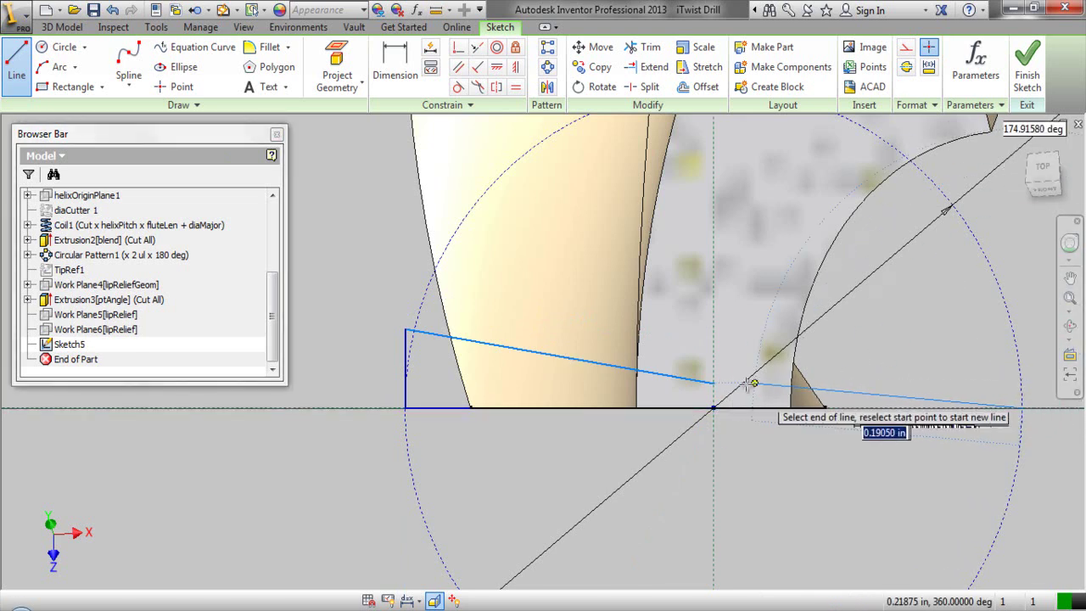
click(714, 383)
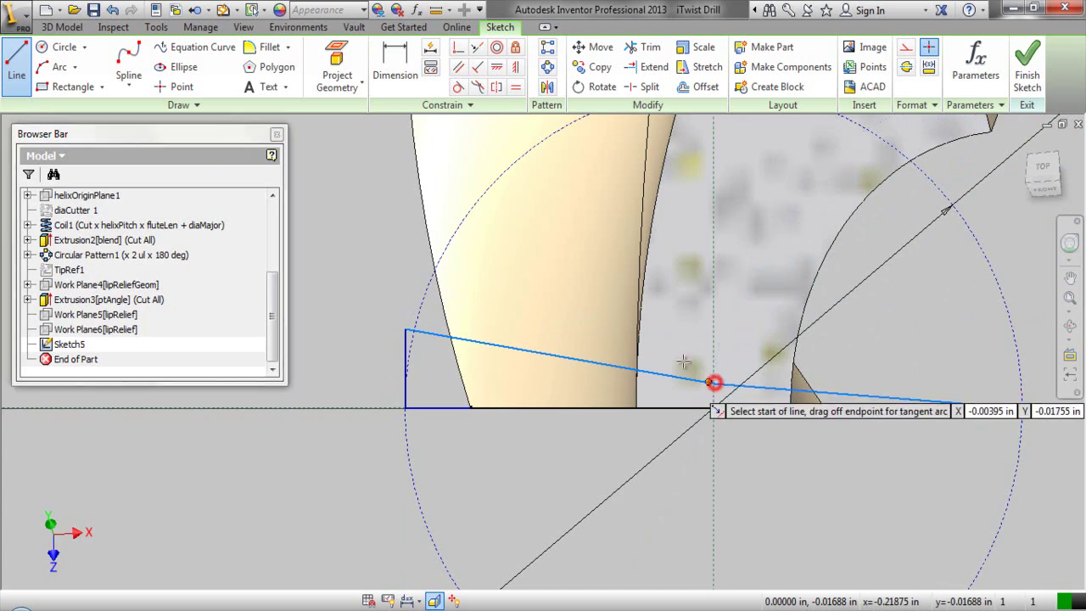
Dimension the angle between the left sloped line and the horizontal axis and set it to the lipClearanceAngle parameter
right_click(588, 291)
click(552, 312)
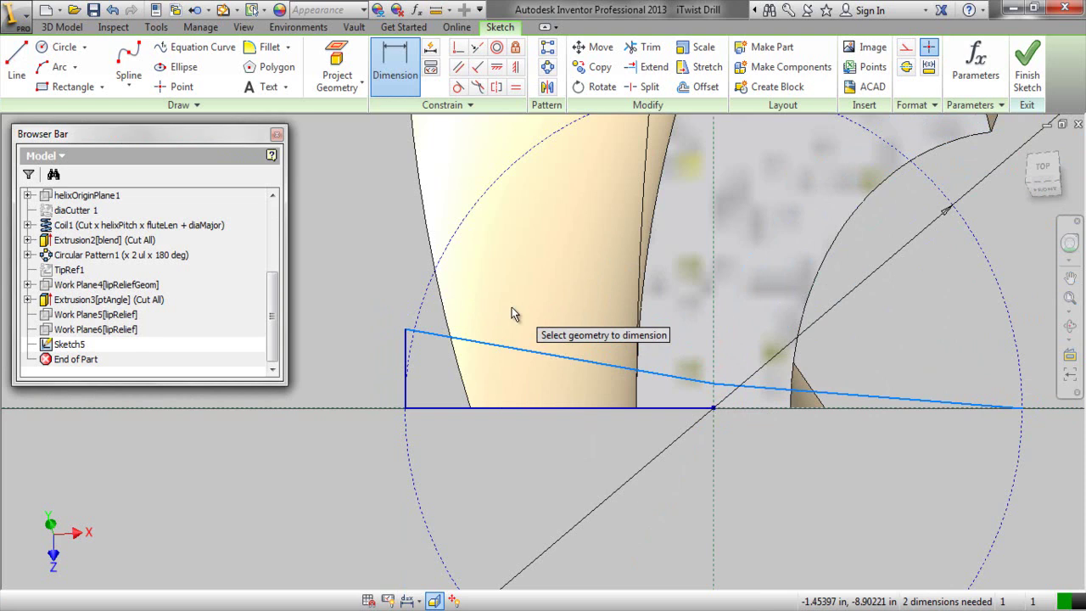
click(478, 341)
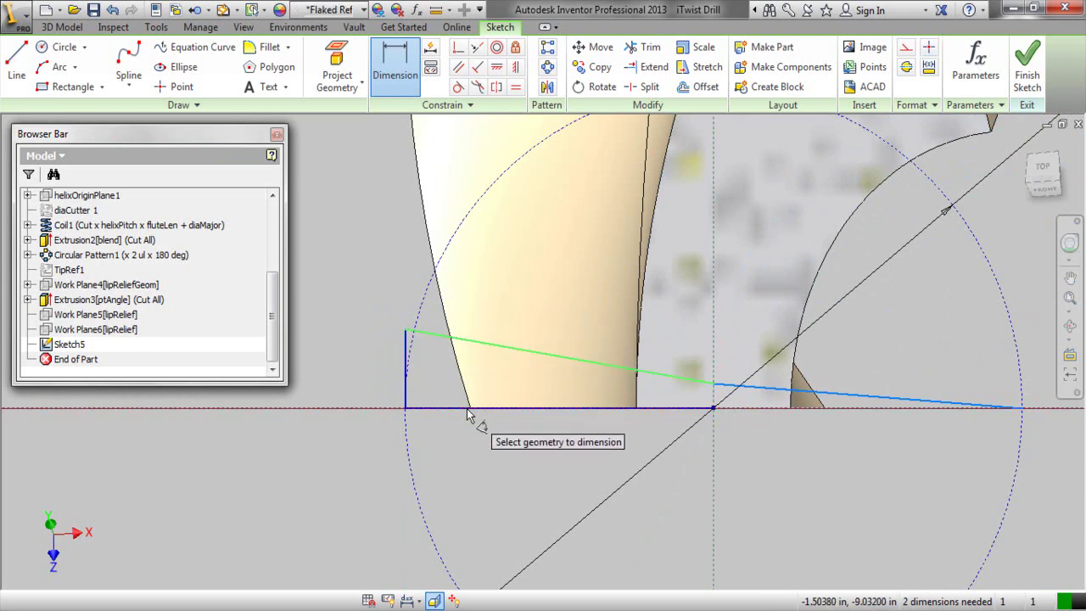
click(470, 408)
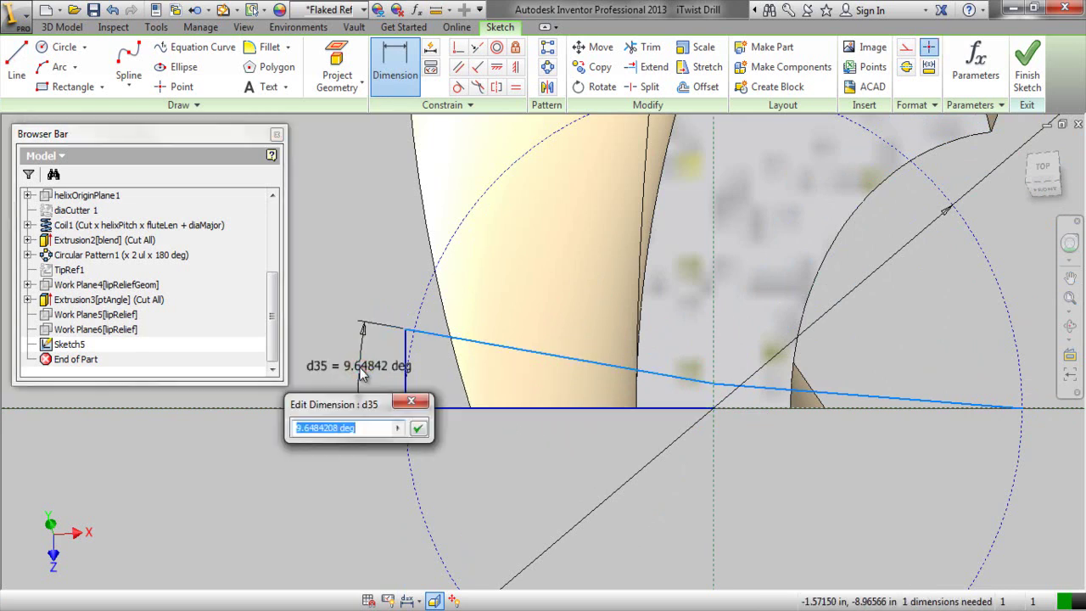
click(398, 428)
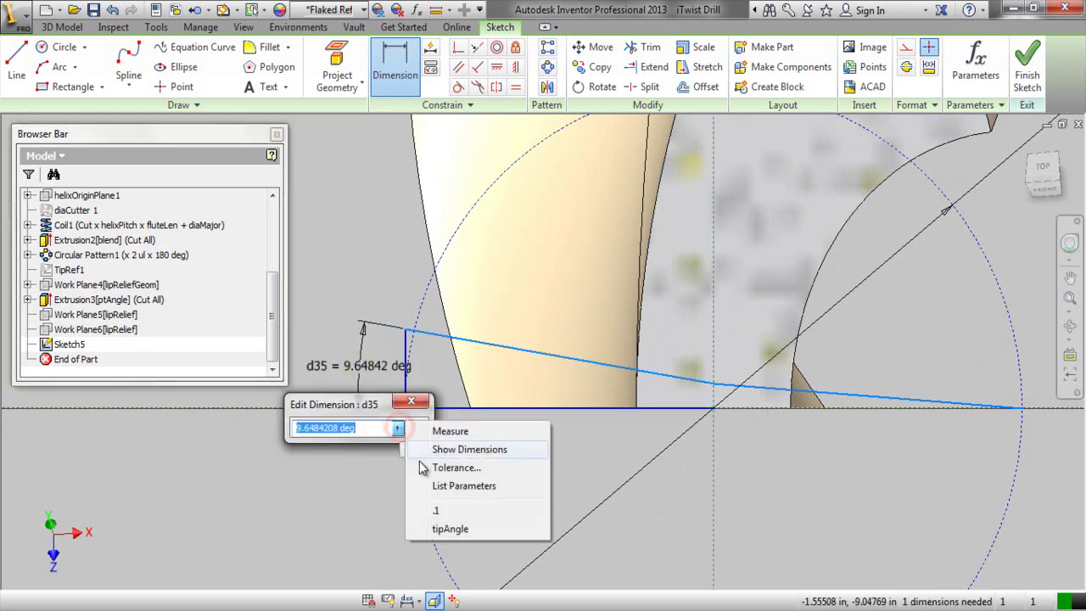
click(432, 486)
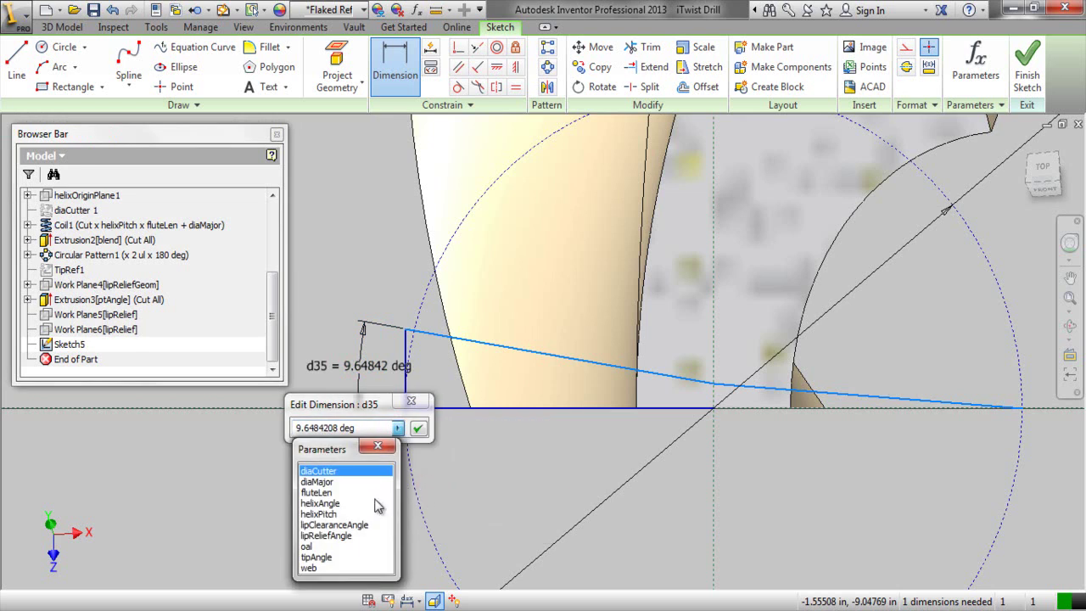
double_click(357, 525)
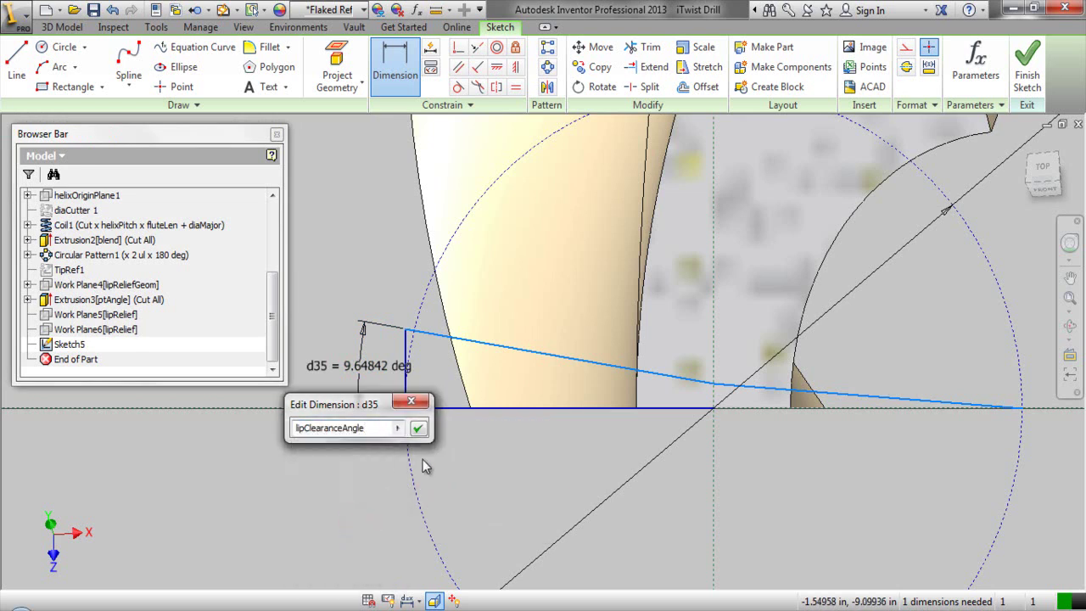
click(418, 428)
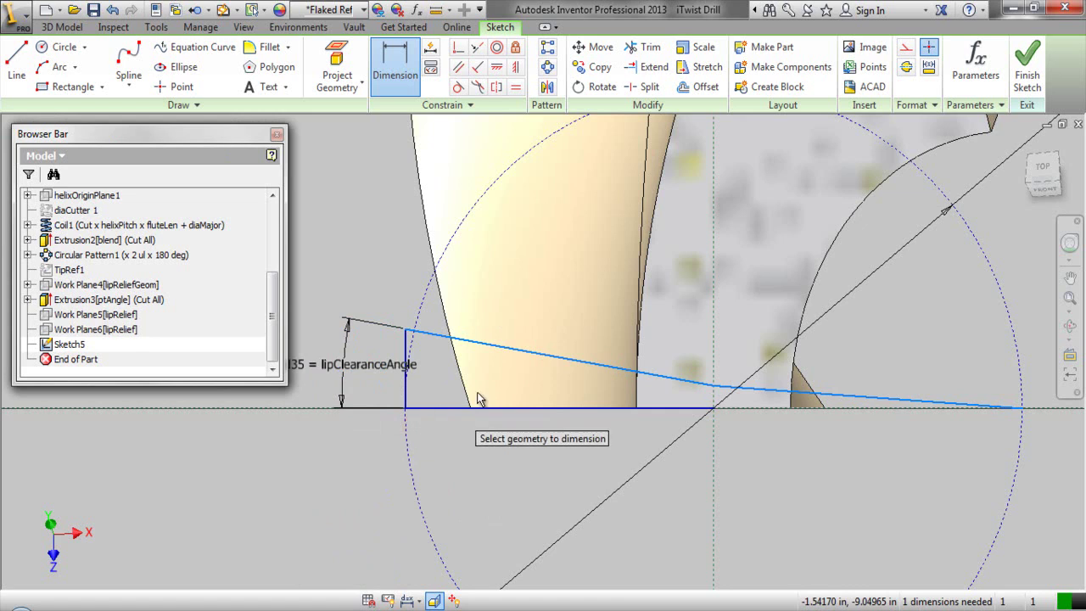
Dimension the angle between the right sloped line and the horizontal axis and set it to the lipReliefAngle parameter
scroll(451, 385, up, 3)
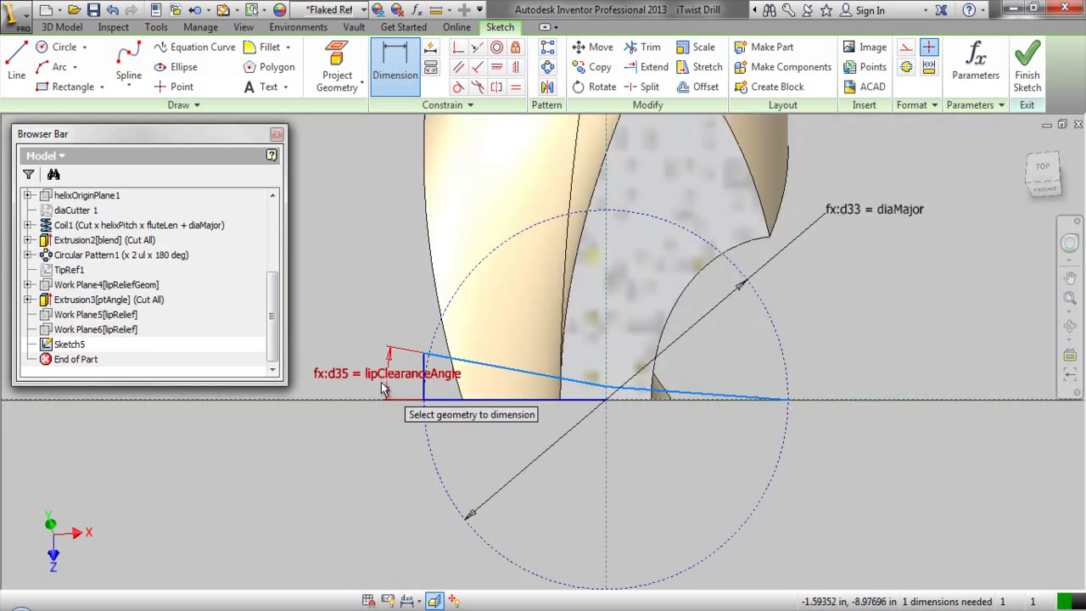
scroll(381, 384, down, 3)
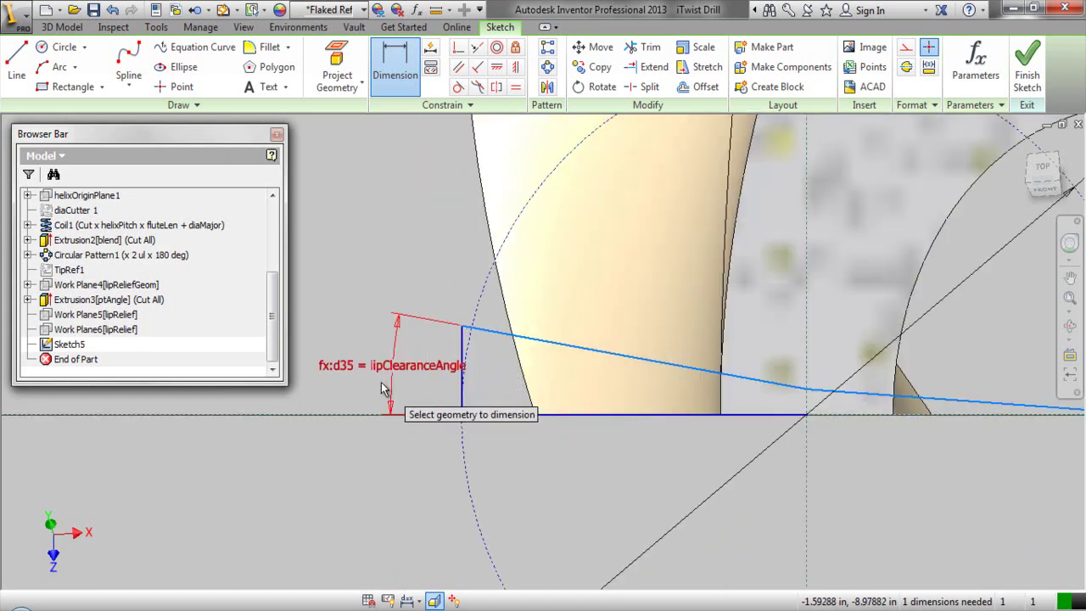
click(862, 399)
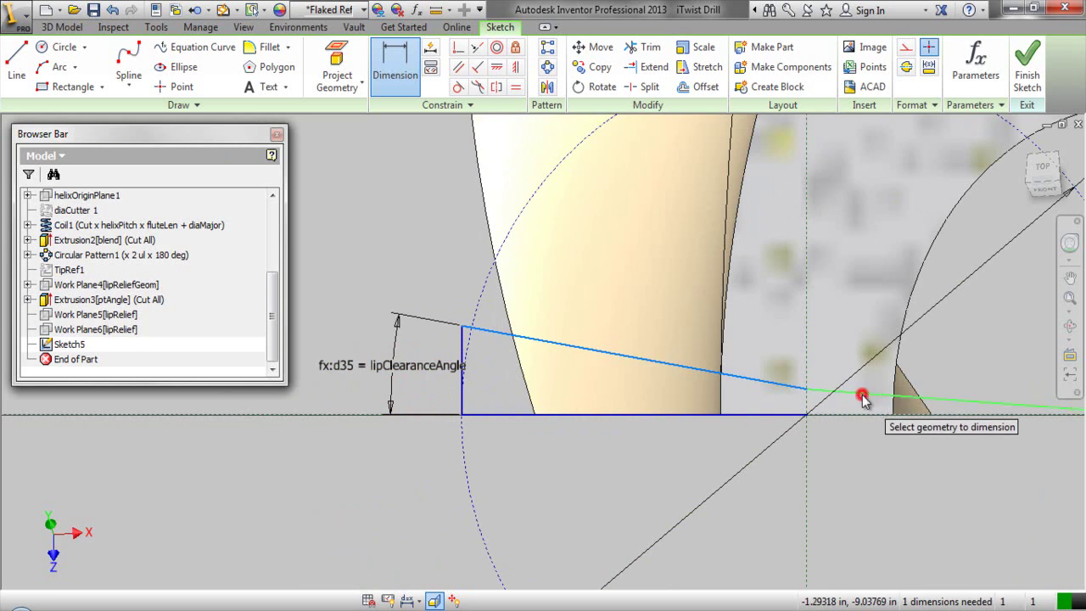
click(860, 413)
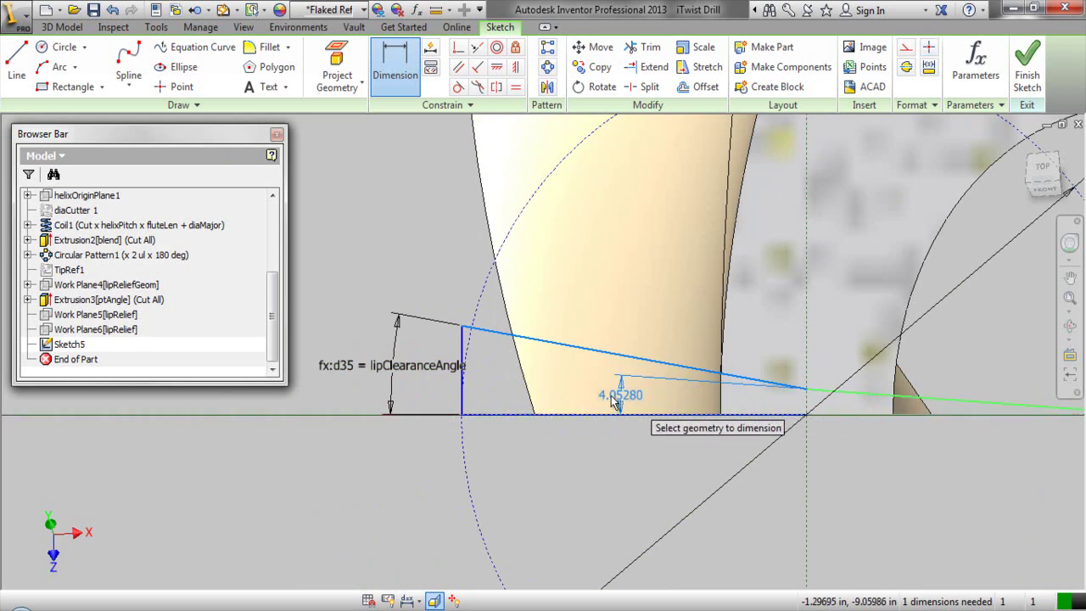
click(577, 383)
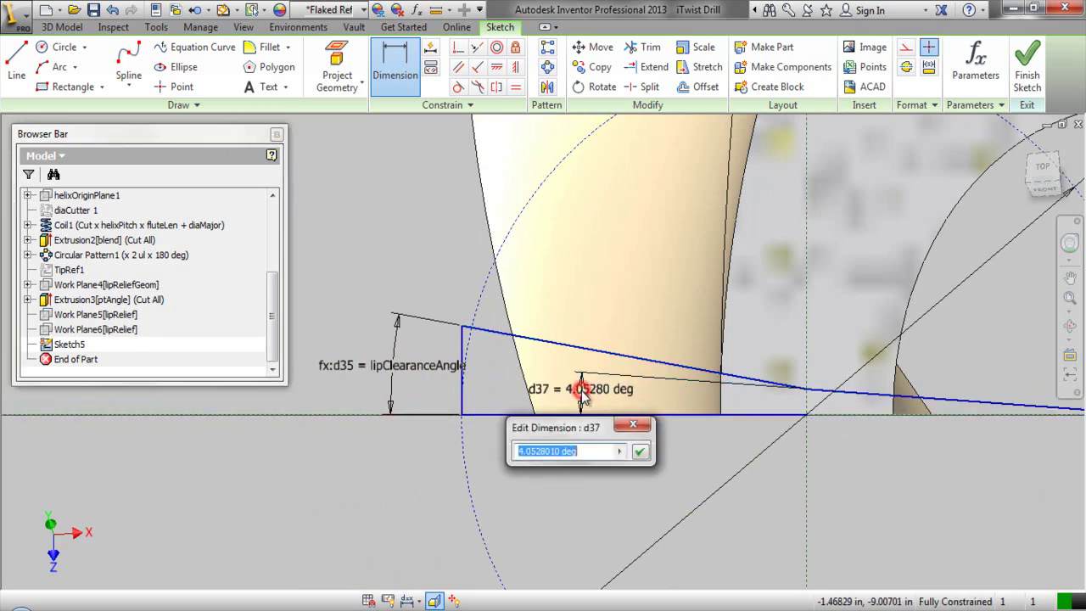
click(620, 450)
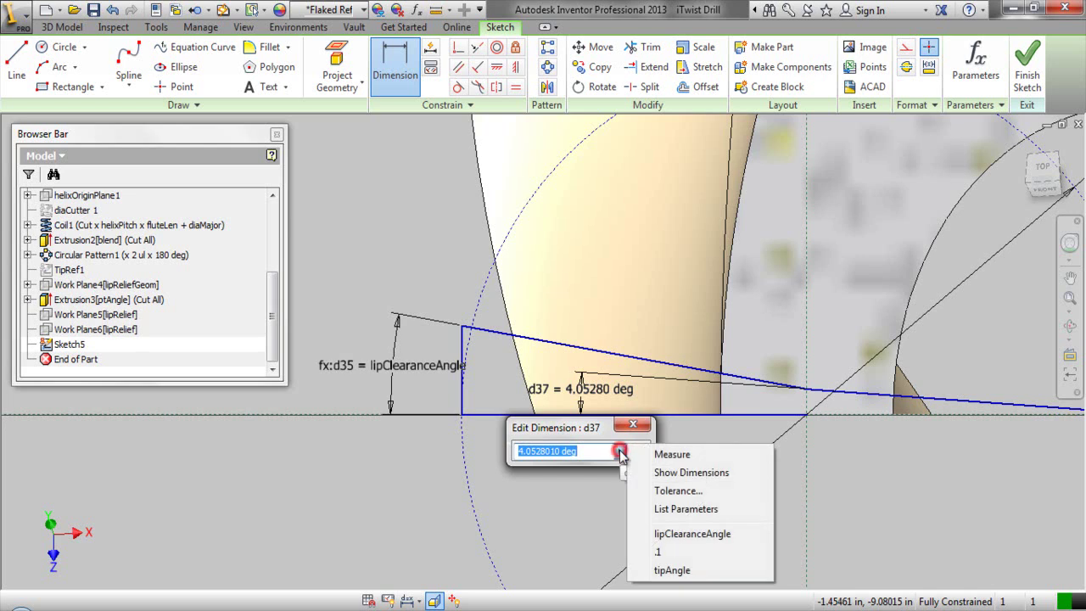
click(675, 509)
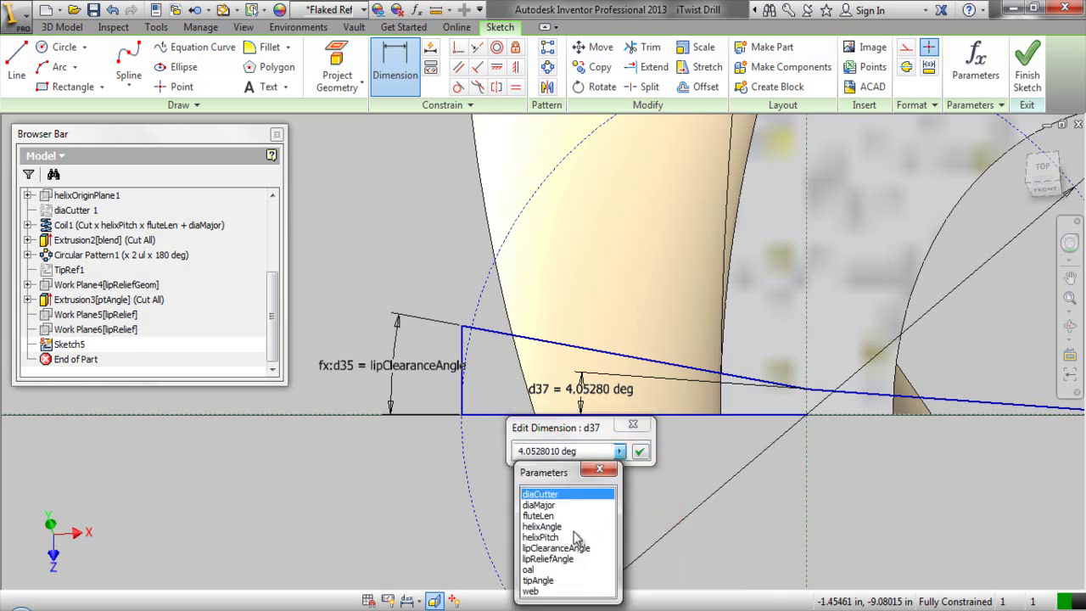
click(558, 559)
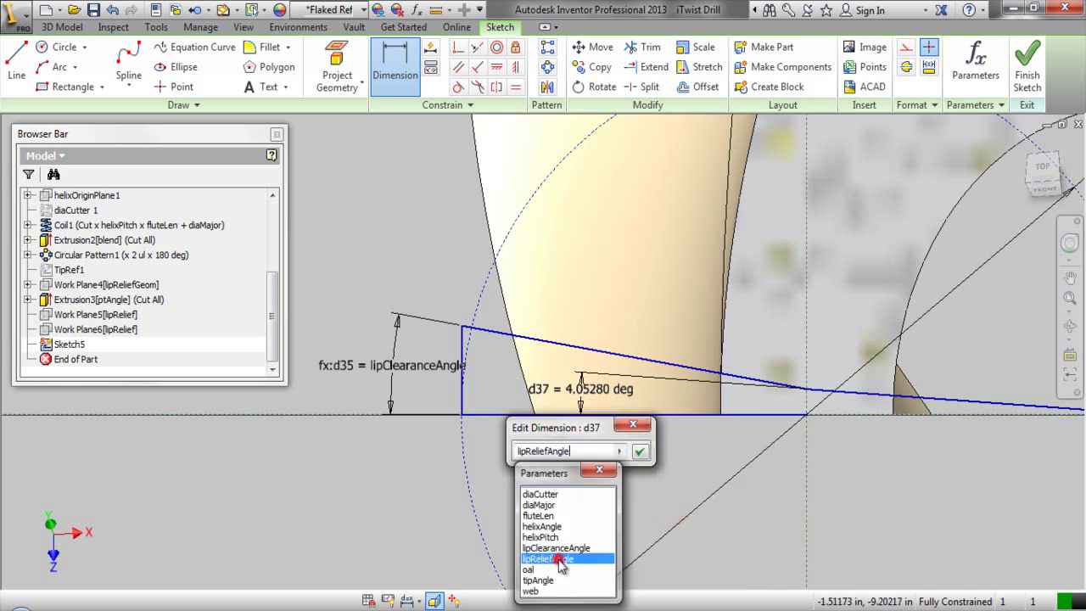
click(640, 454)
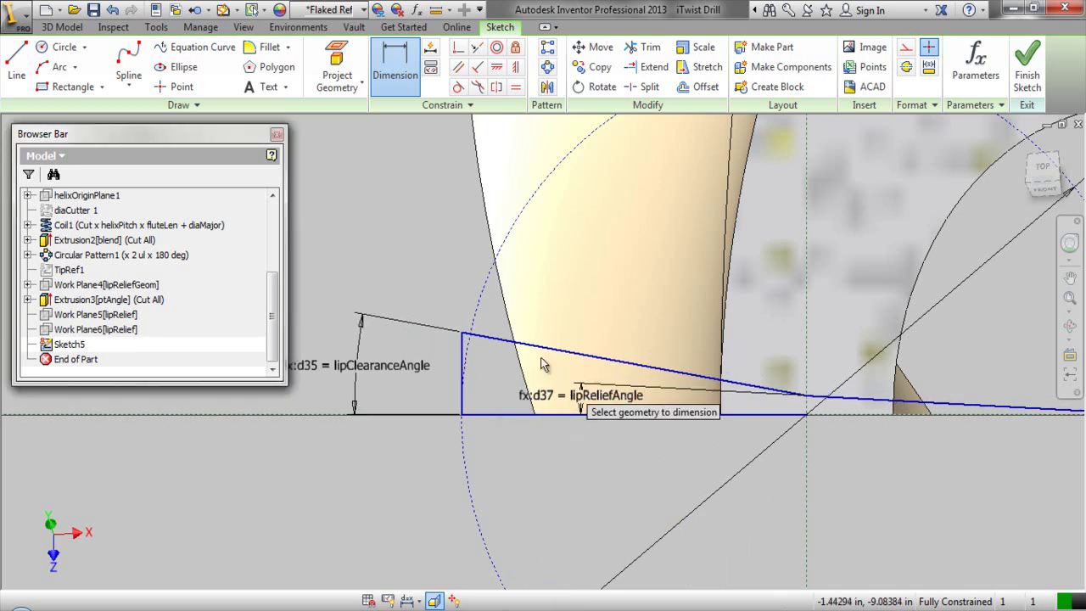
Close the lip relief profile with a line along the horizontal axis from the circle's centre to its right side, and finish the sketch
right_click(442, 249)
click(497, 243)
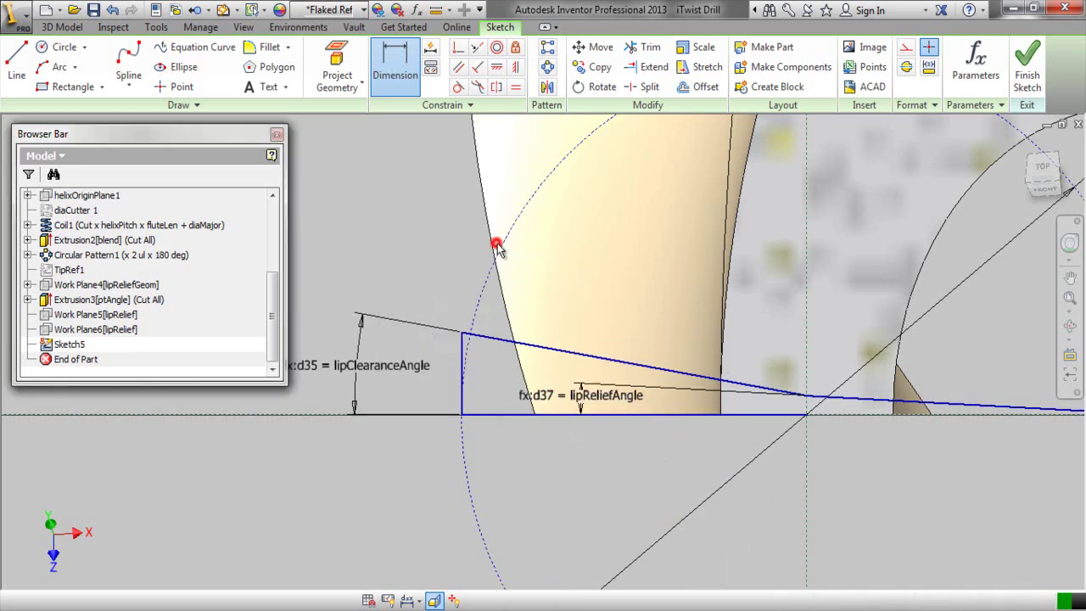
scroll(556, 419, up, 3)
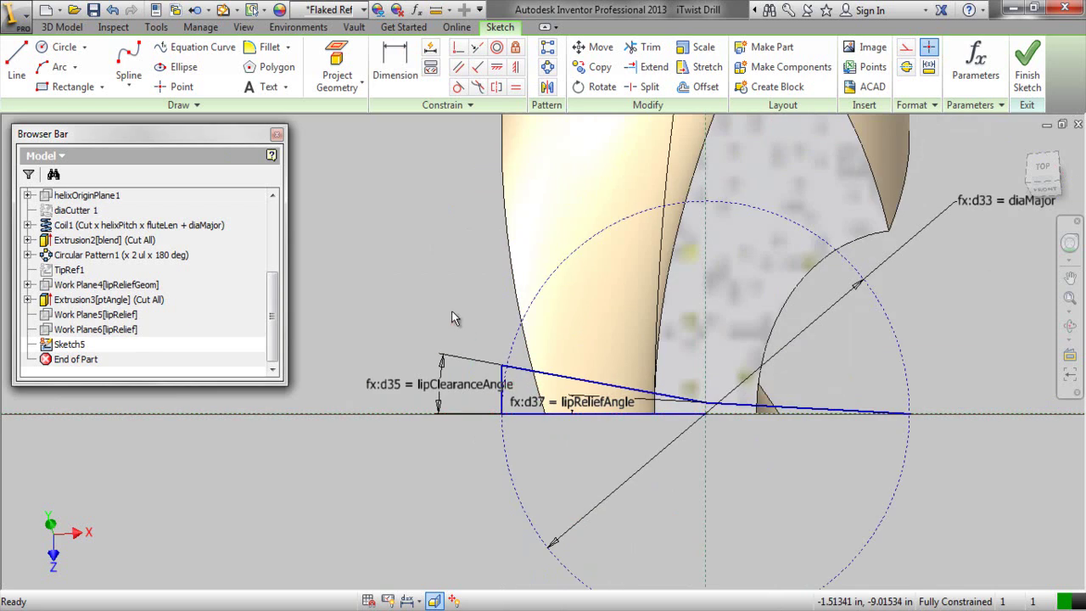
right_click(441, 234)
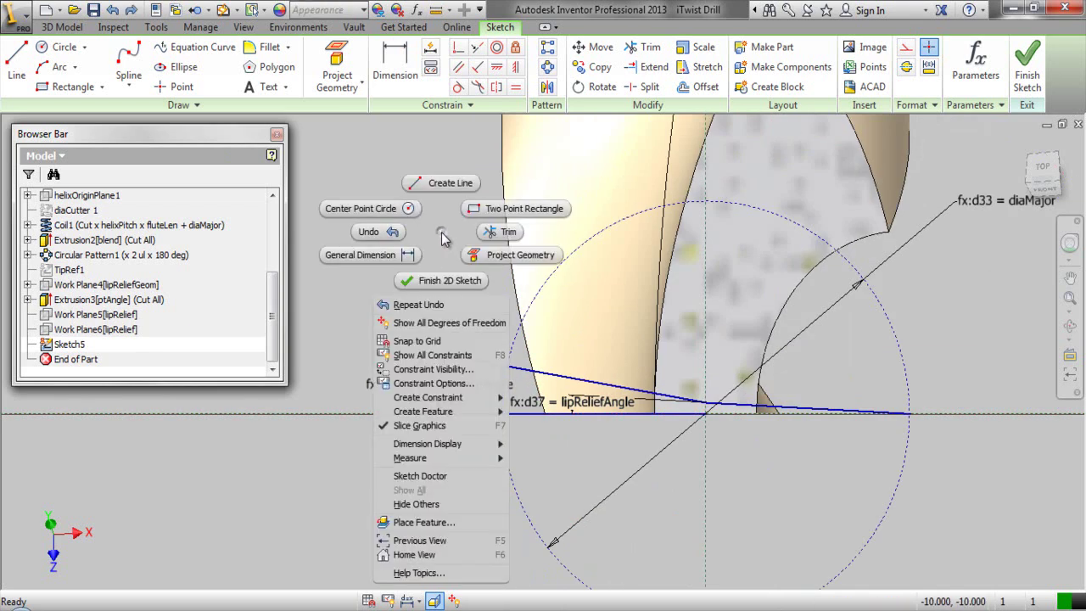
click(441, 183)
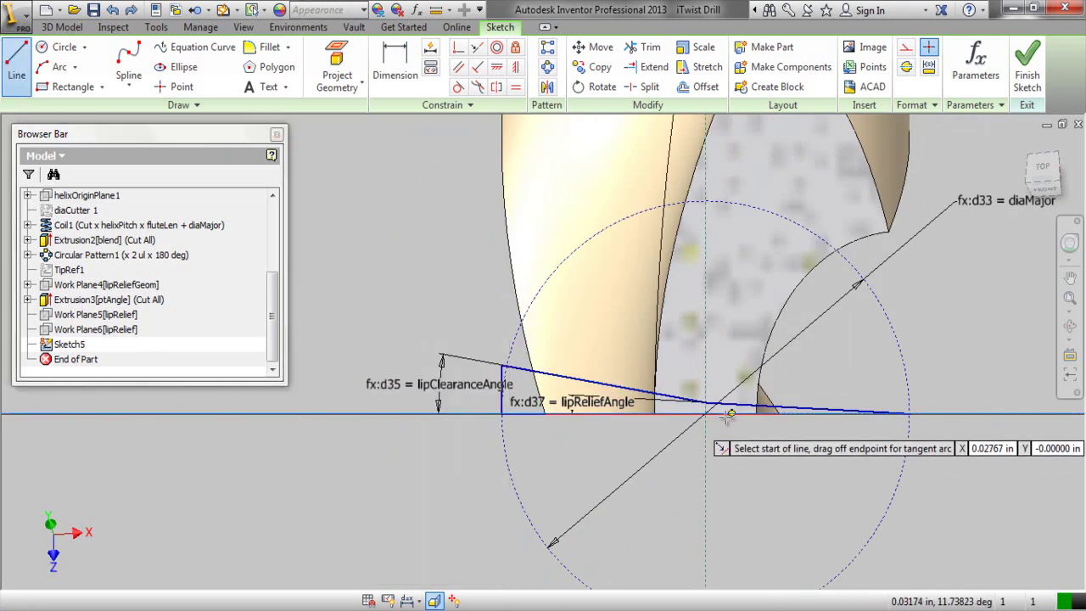
scroll(725, 416, down, 2)
click(687, 410)
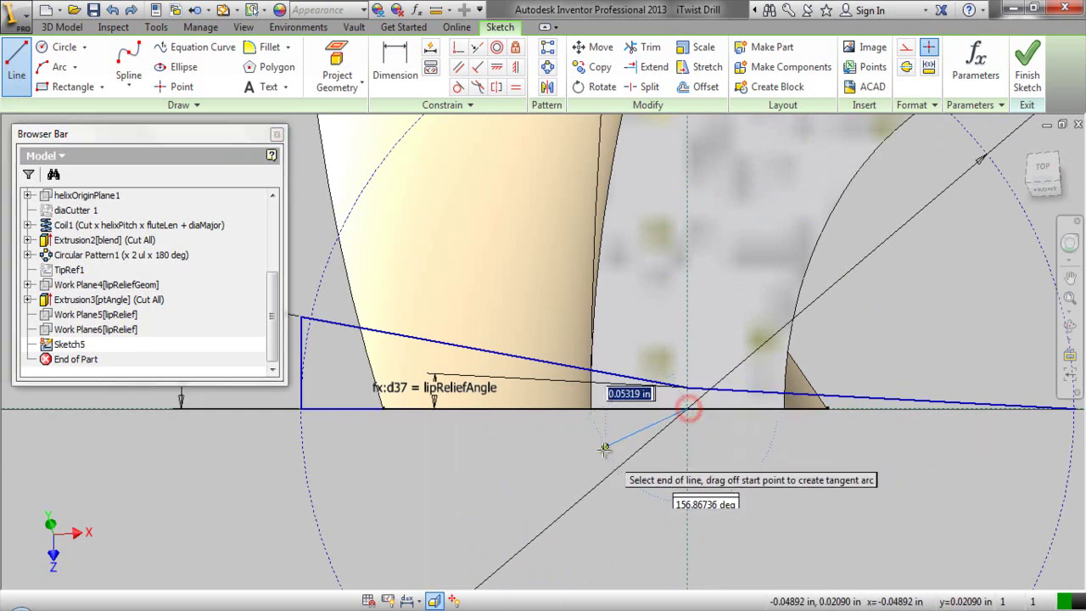
scroll(621, 451, up, 2)
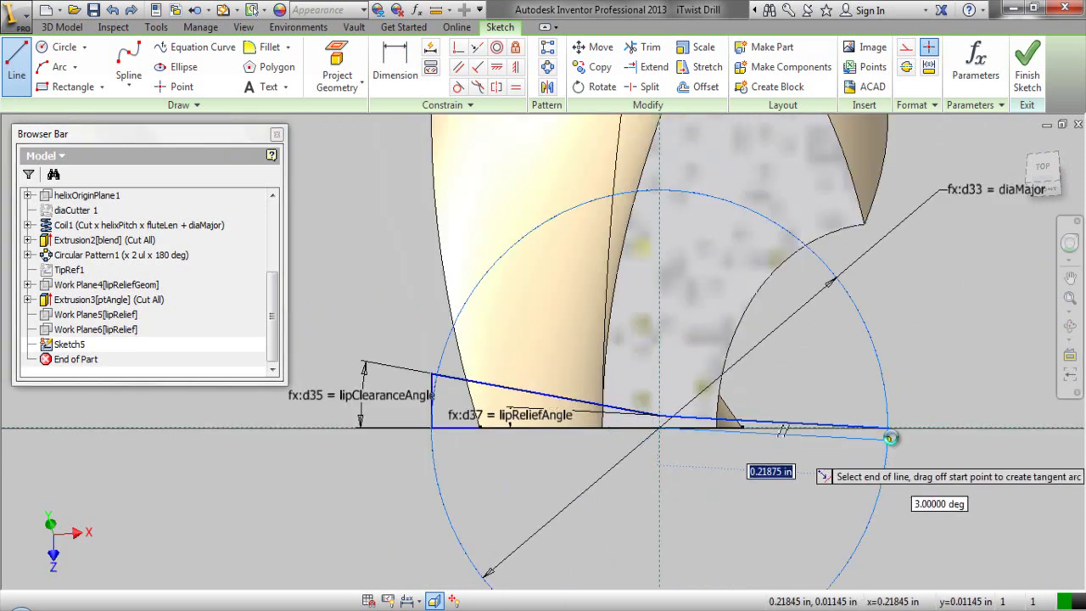
scroll(890, 438, down, 2)
click(883, 416)
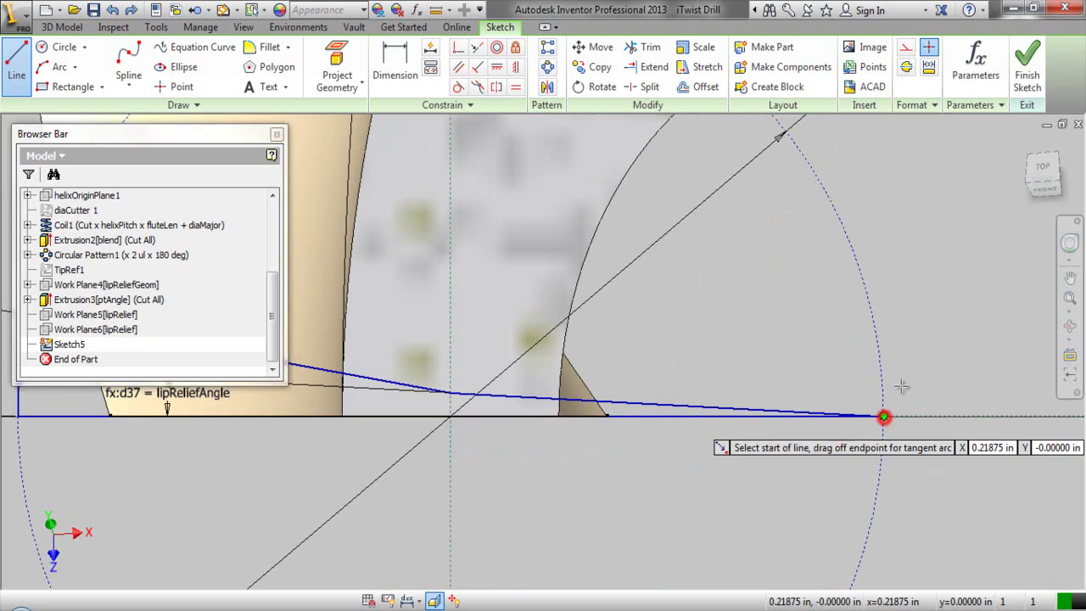
right_click(928, 285)
click(974, 285)
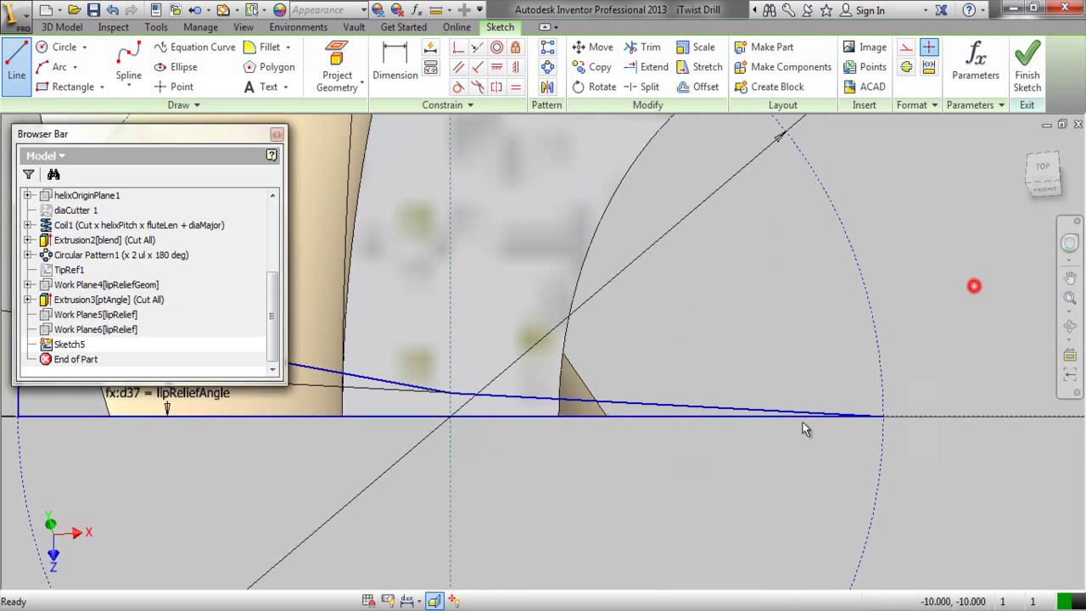
scroll(781, 433, up, 2)
right_click(860, 245)
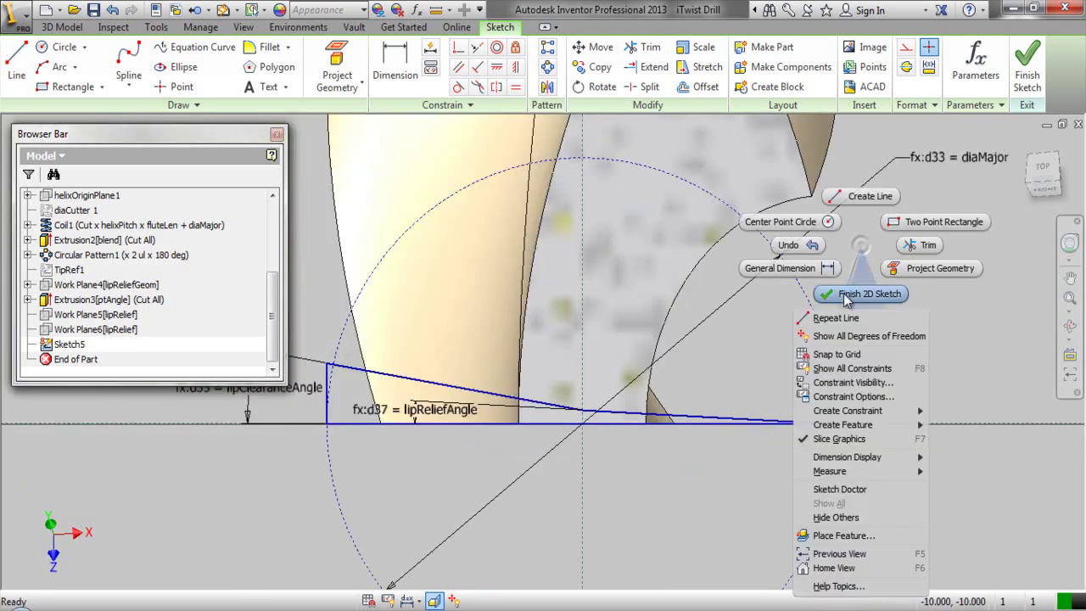
click(843, 301)
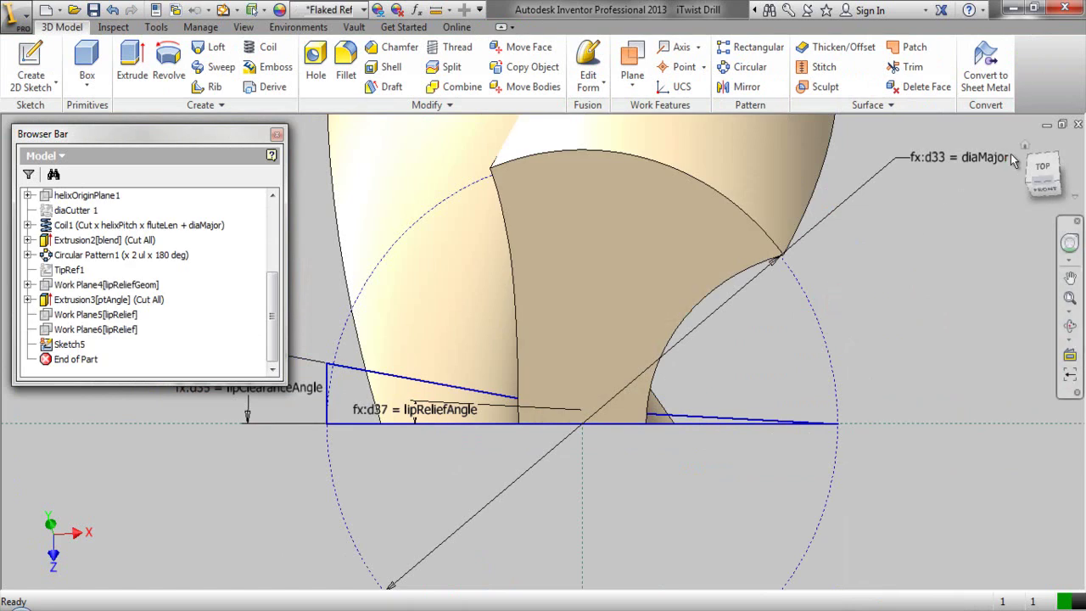
Extrude the lip relief profile at the drill tip as a cut through all in both directions
click(1024, 149)
scroll(428, 484, down, 4)
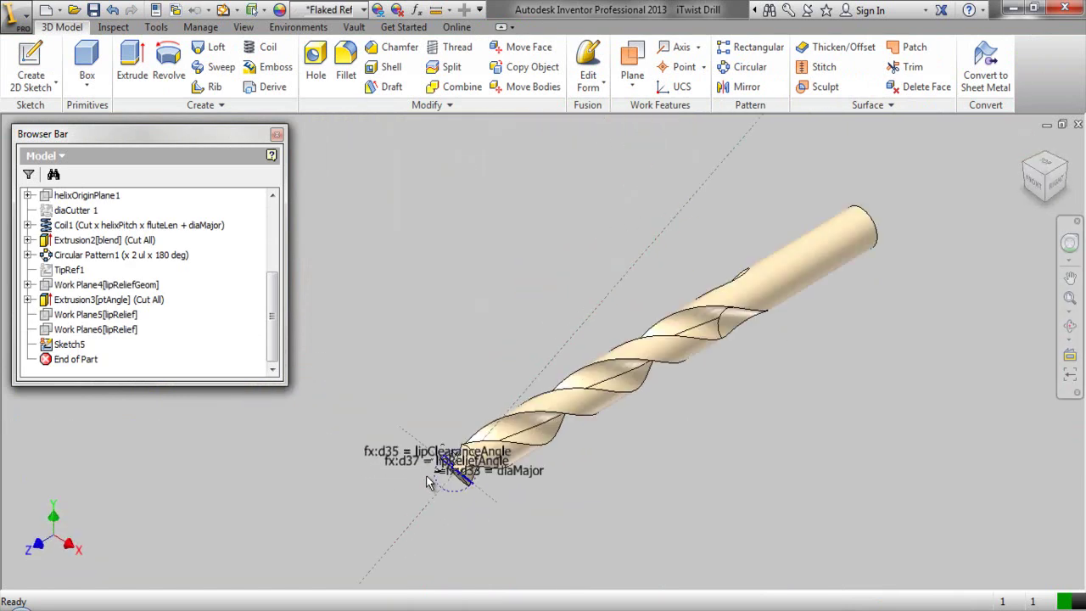
scroll(454, 483, down, 2)
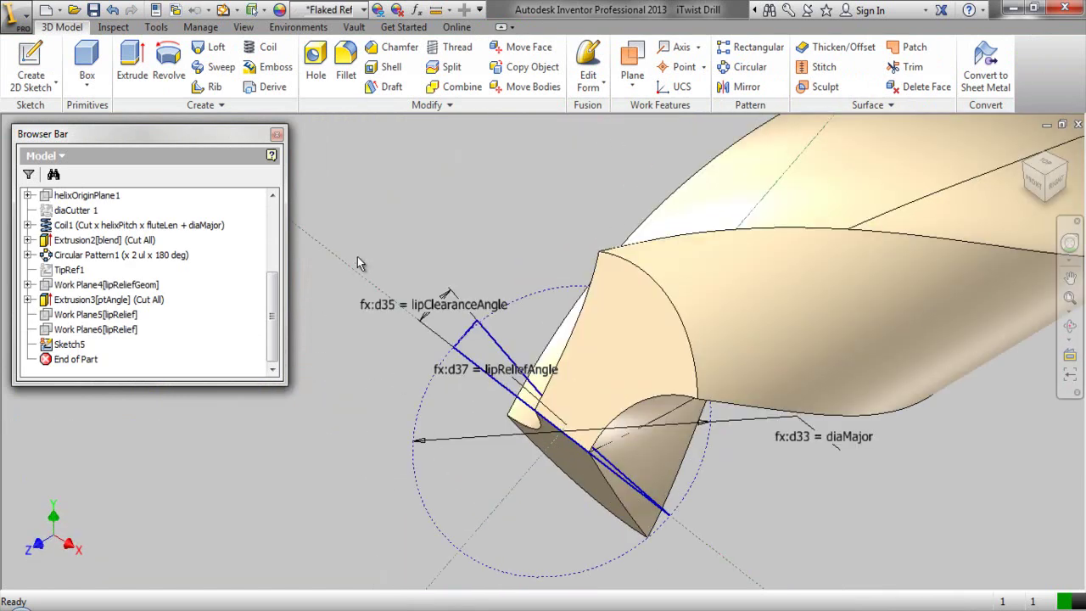
click(497, 329)
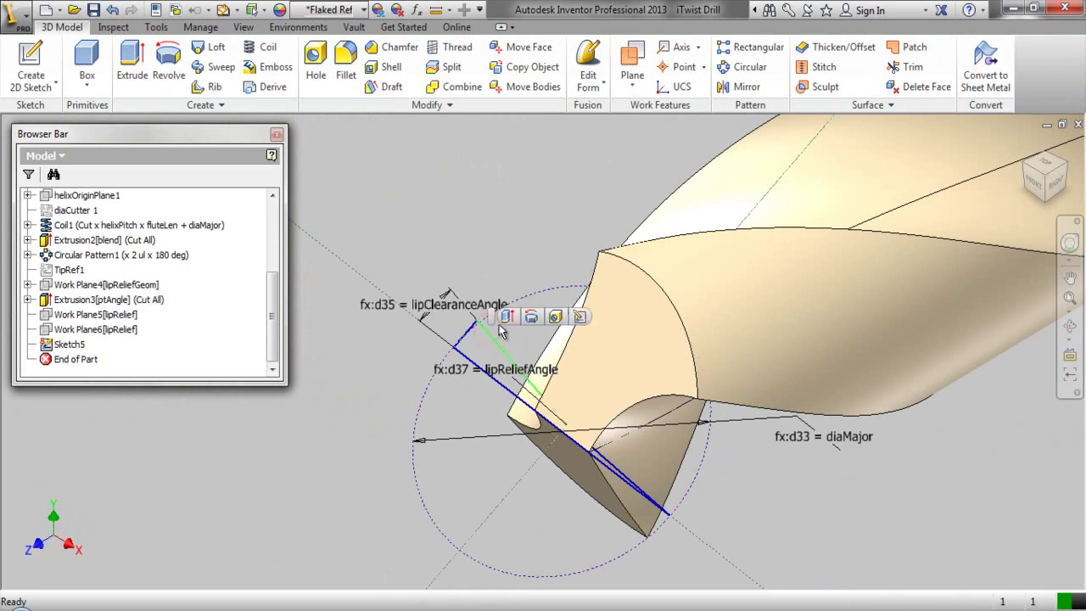
click(506, 316)
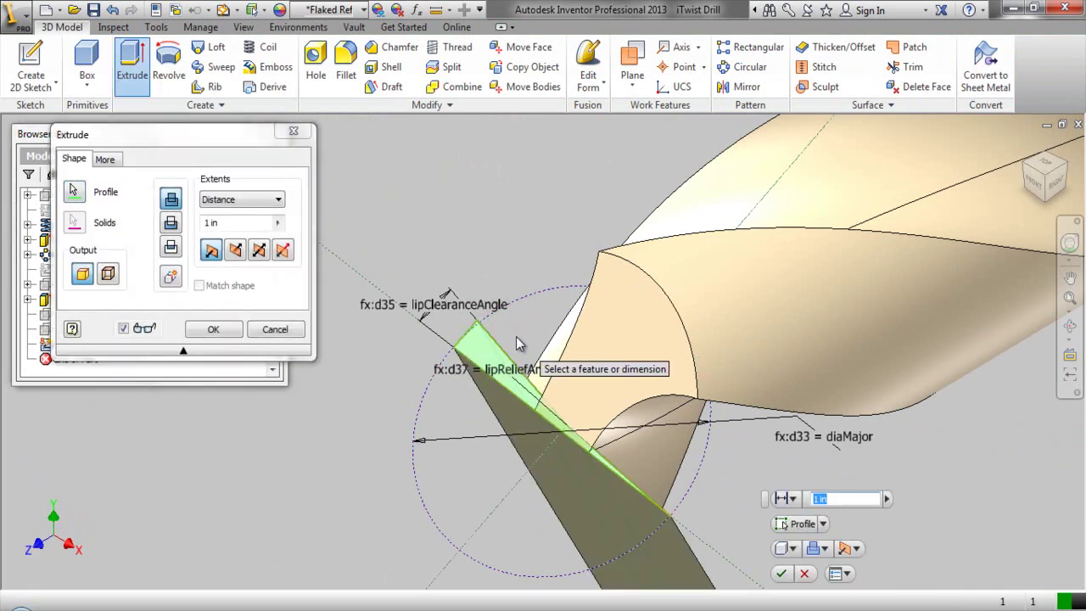
click(137, 222)
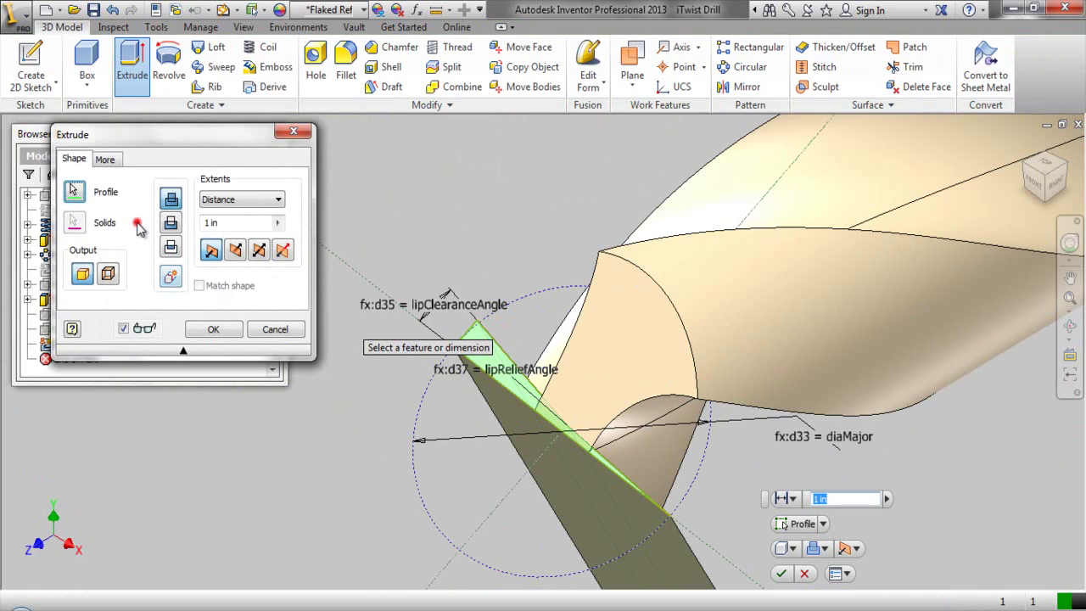
click(171, 224)
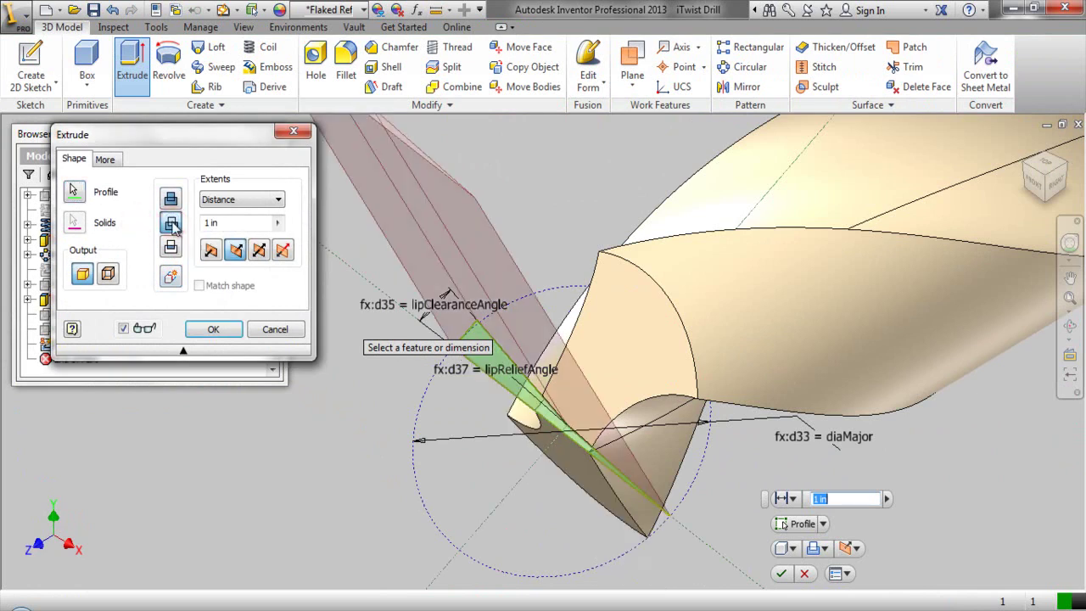
click(260, 250)
click(262, 198)
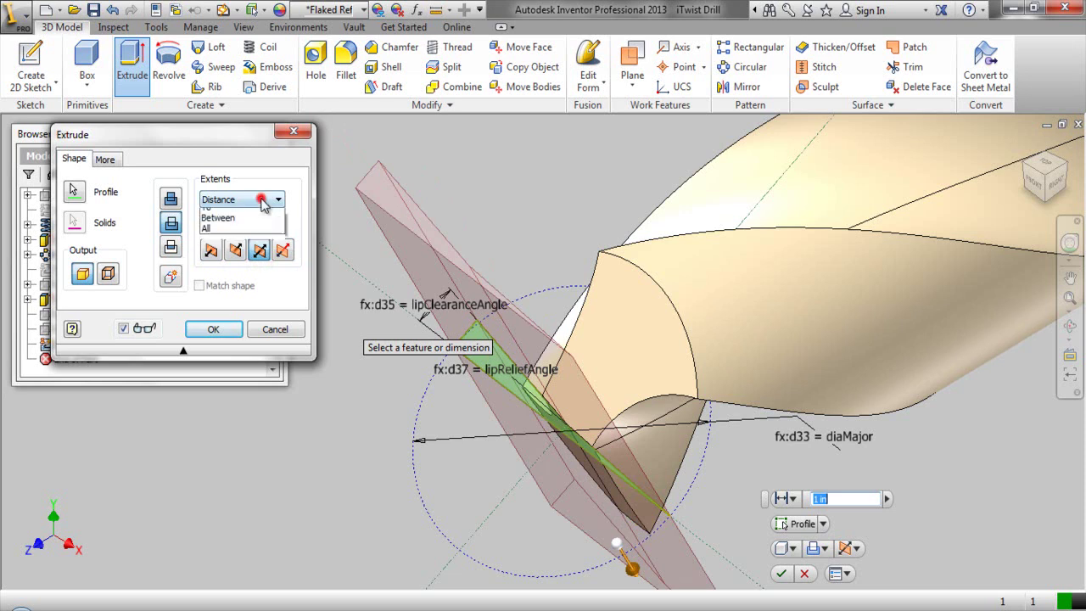
click(224, 256)
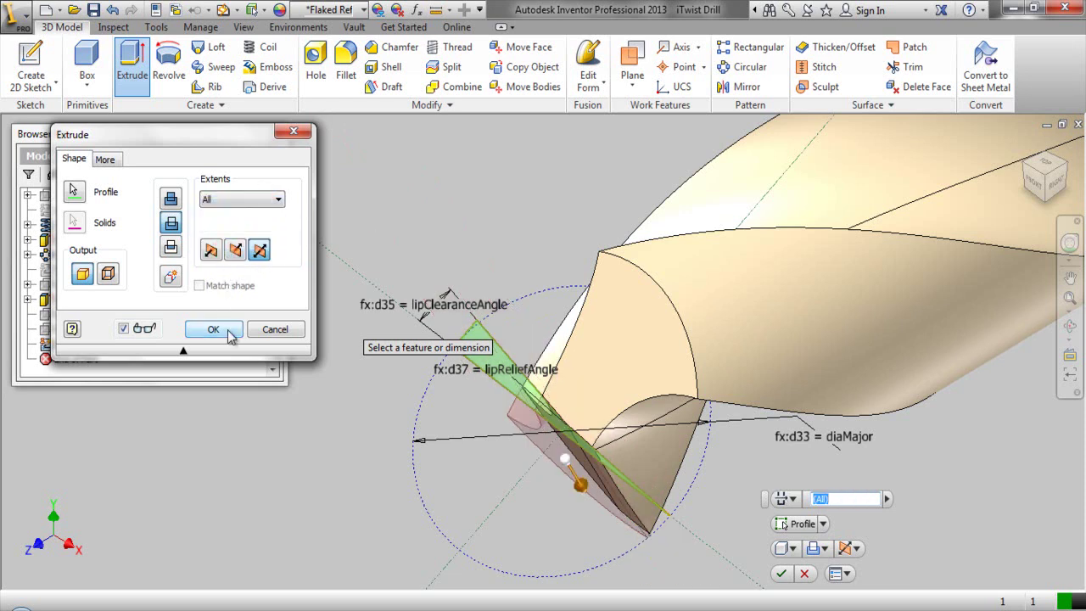
click(213, 330)
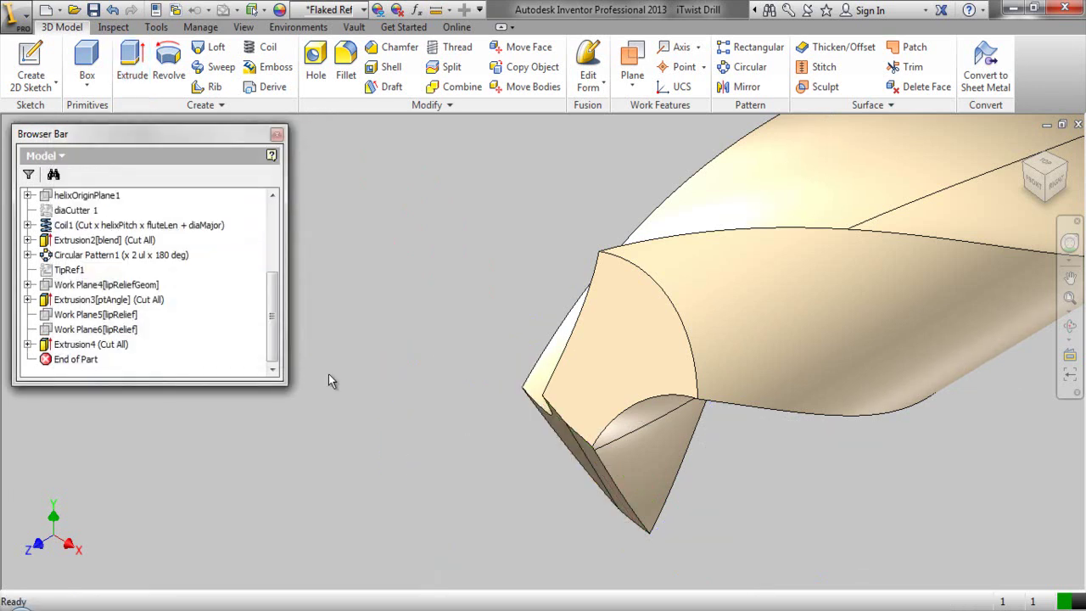
Rename the new lip relief cut feature as Extrusion4[lipRelief]
click(87, 345)
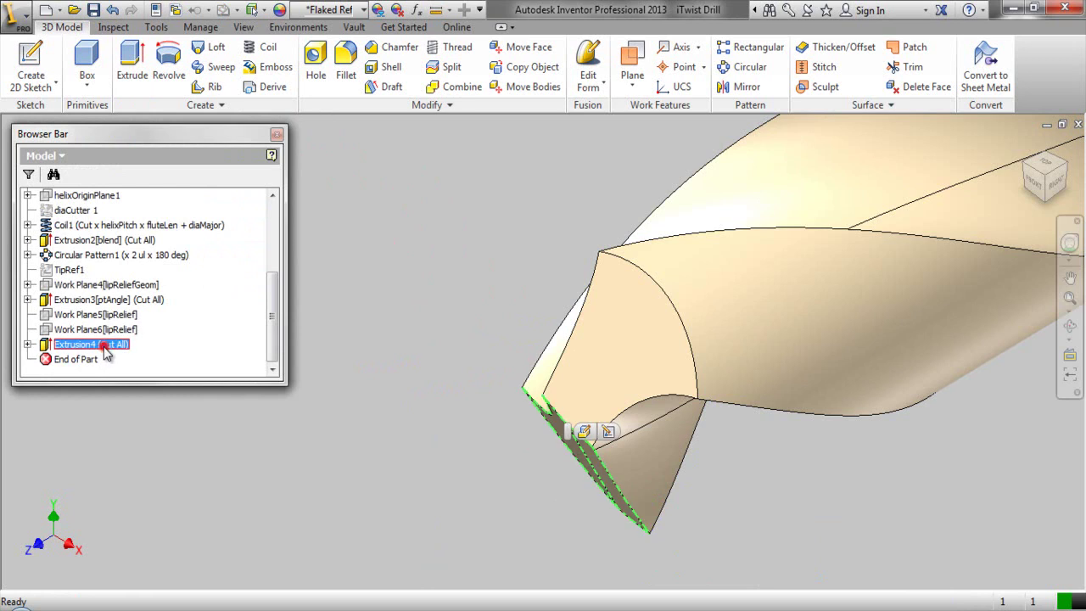
click(93, 346)
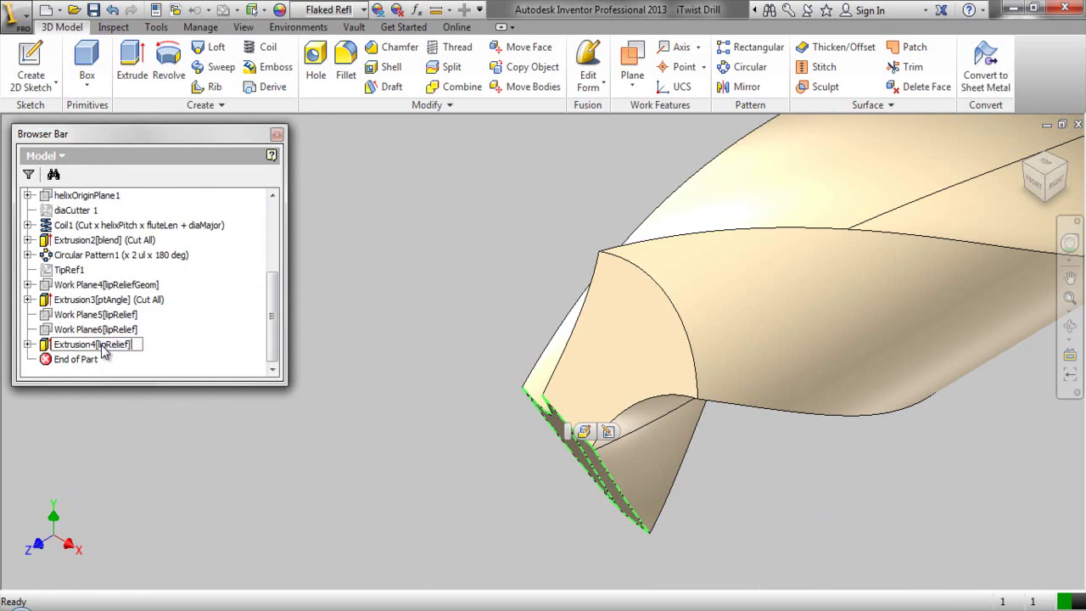
key(Return)
click(409, 388)
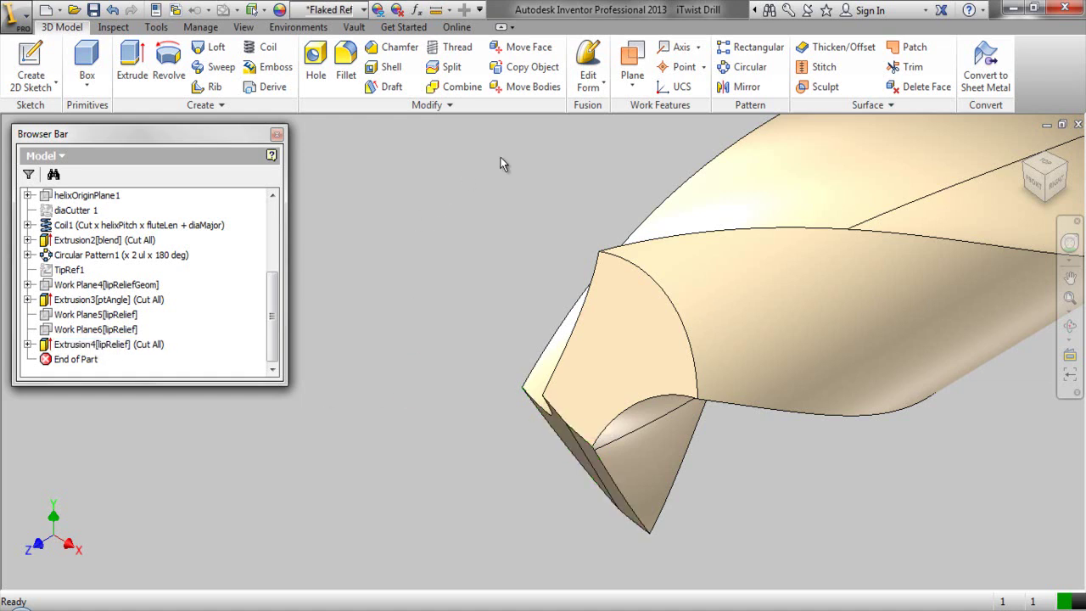
Circular-pattern the Extrusion4[lipRelief] cut around majorAxis with 2 occurrences over 180 deg
click(749, 67)
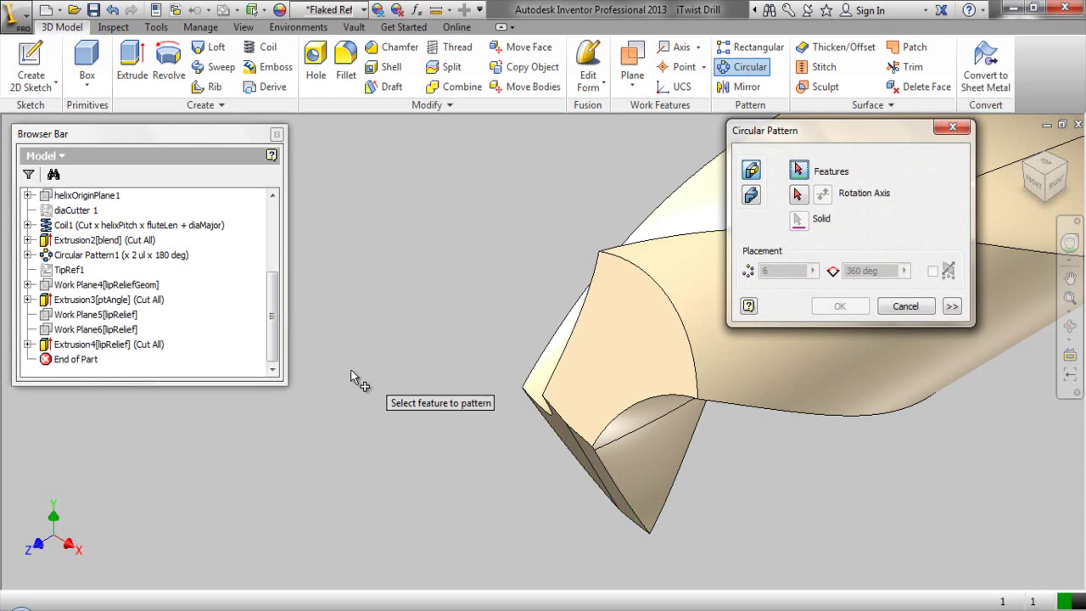
click(102, 343)
right_drag(437, 244, 488, 239)
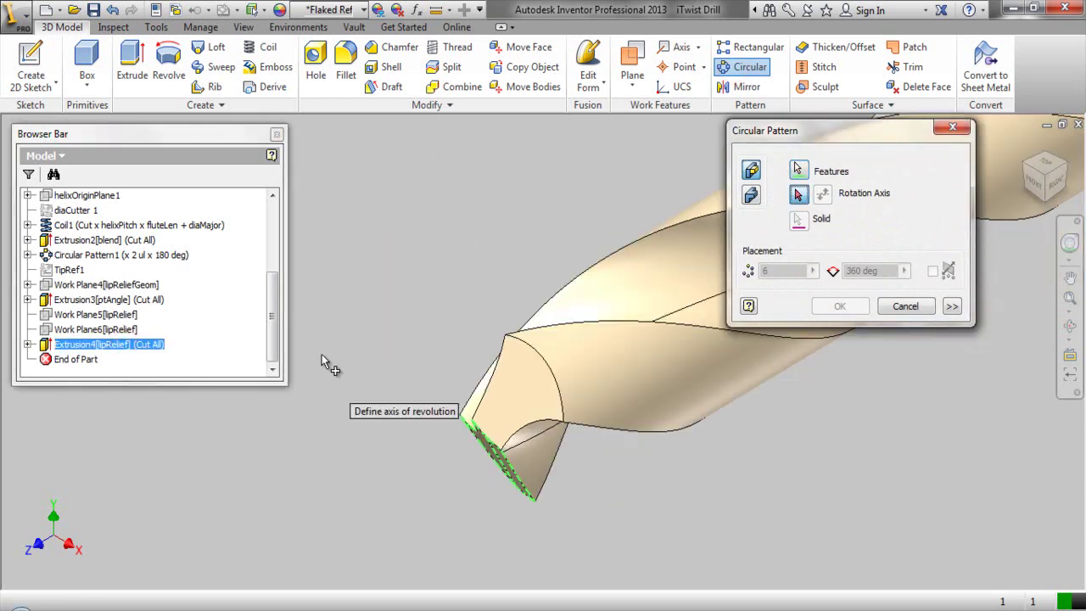
scroll(274, 319, up, 3)
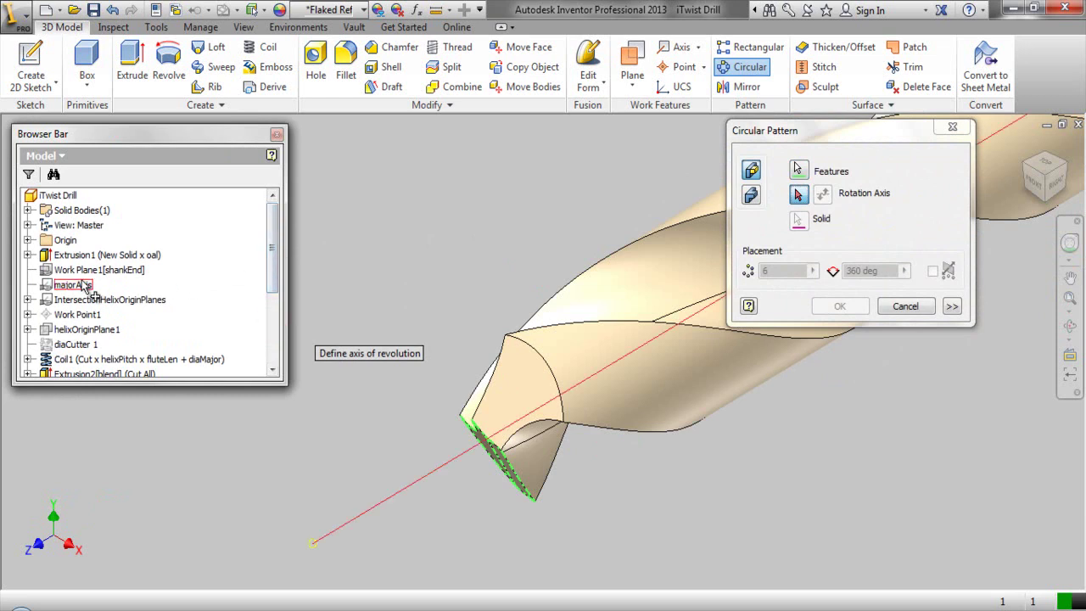
click(85, 285)
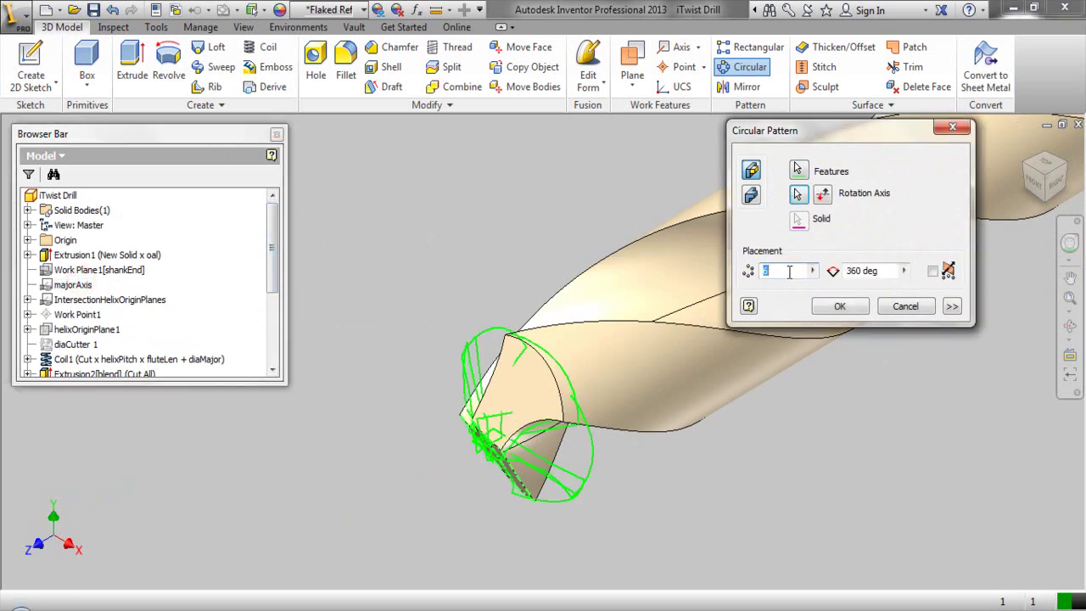
text(2)
double_click(858, 269)
text(180)
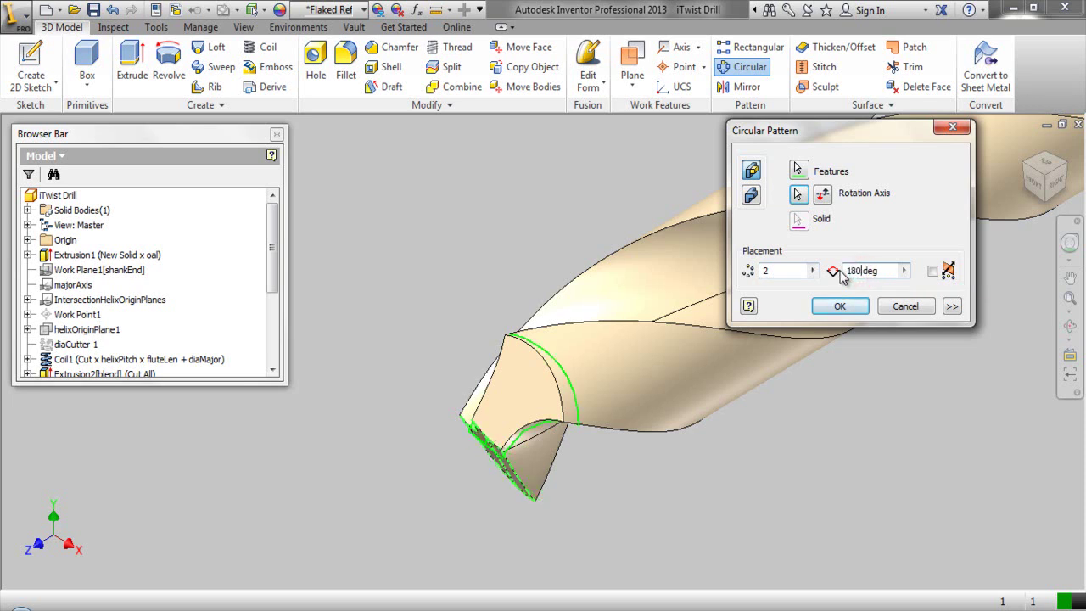
click(850, 306)
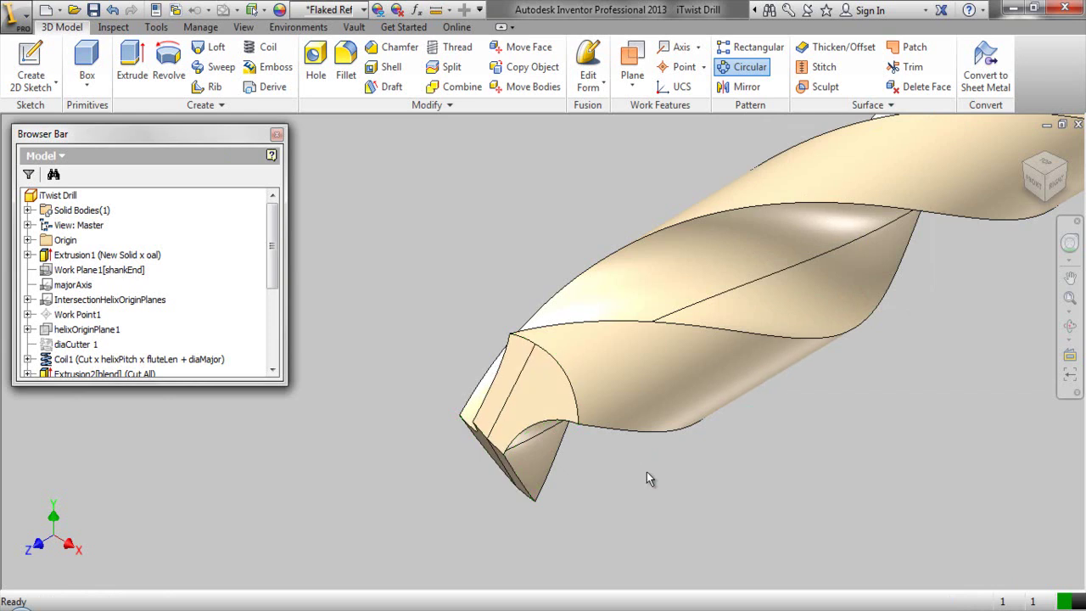
Save the part and examine the patterned lip relief cuts at the drill tip from several angles
click(94, 10)
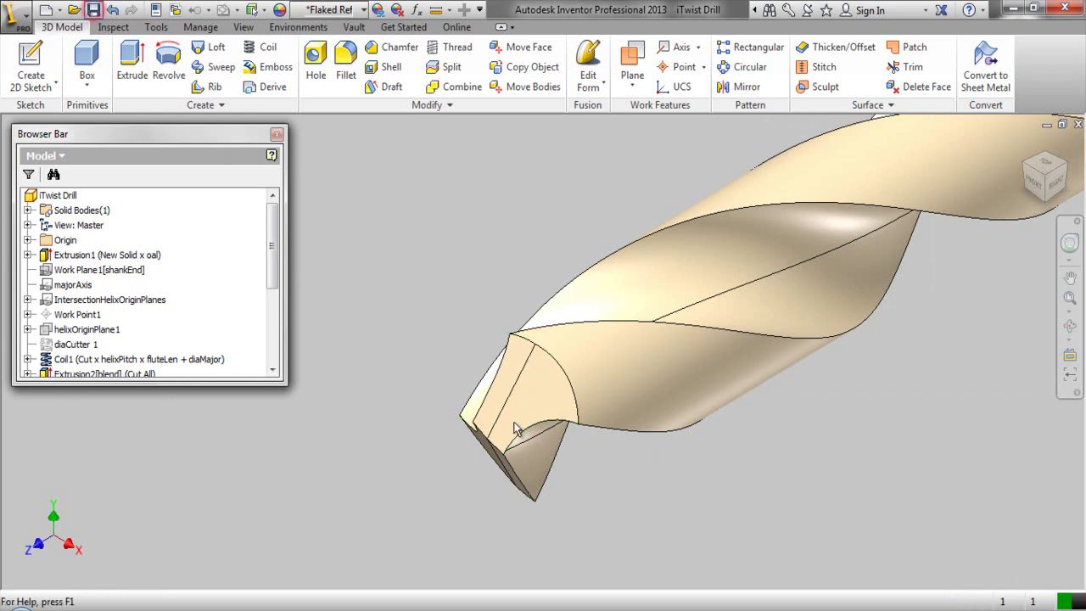
scroll(501, 460, up, 3)
click(1069, 243)
drag(851, 278, 509, 389)
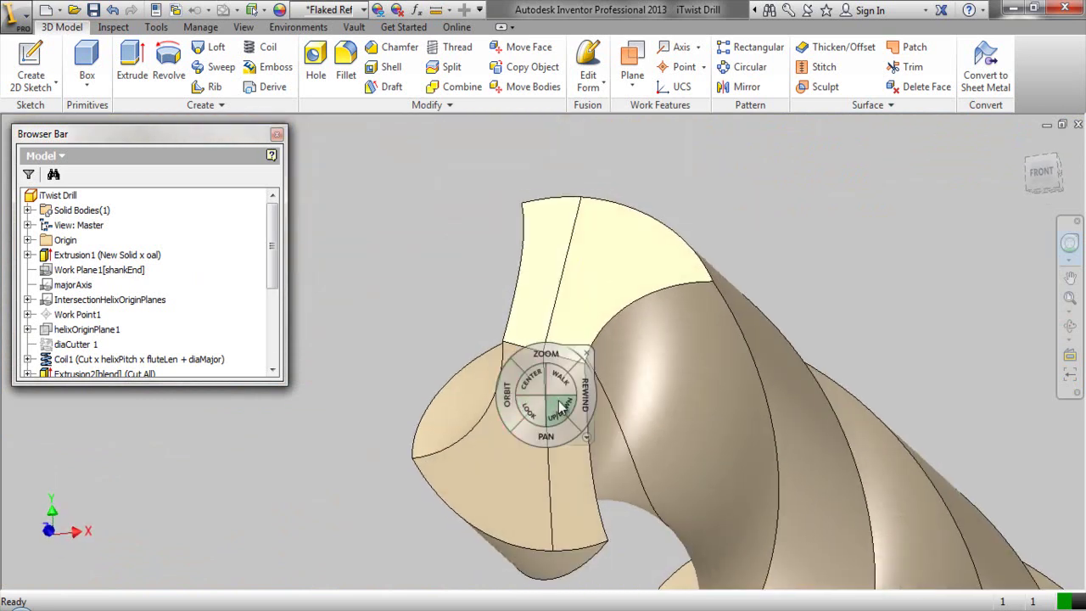
drag(586, 406, 501, 403)
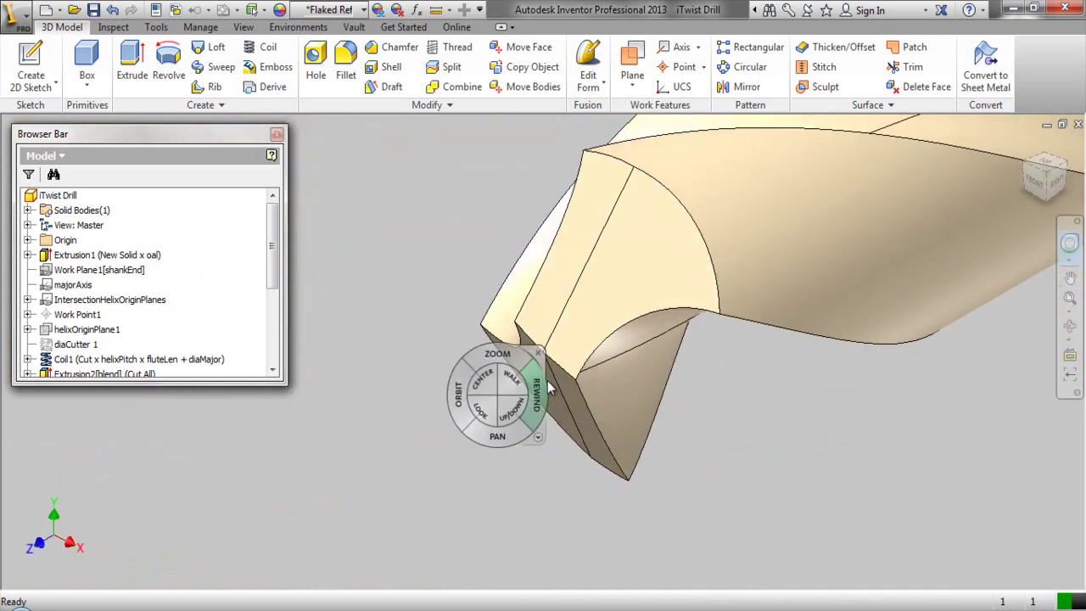
key(Escape)
click(1068, 300)
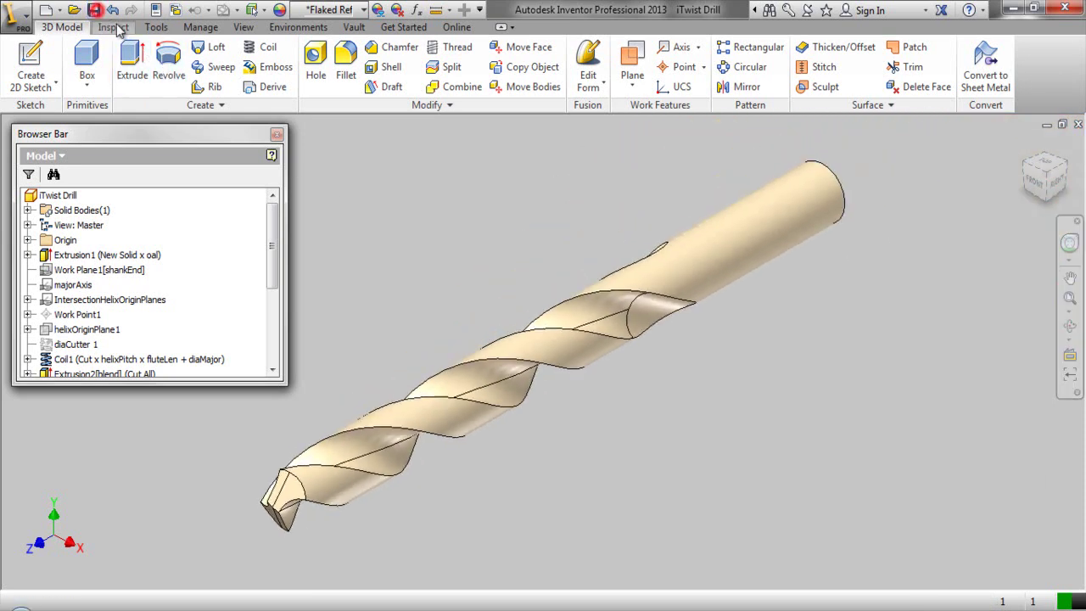
Add a numeric user parameter named fluteReliefSetback with the unit in
scroll(265, 254, down, 4)
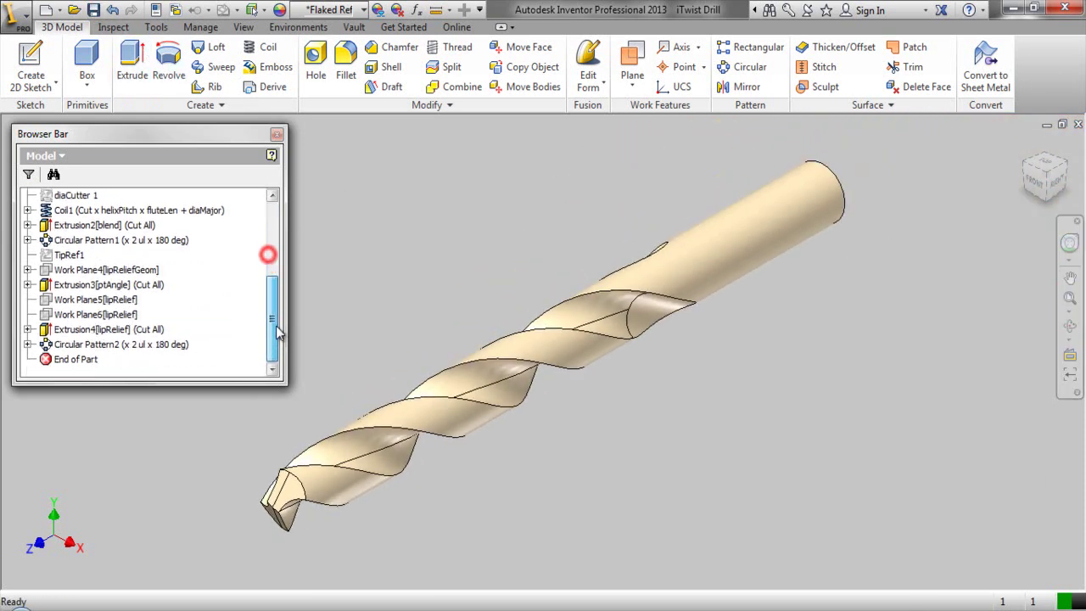
click(417, 10)
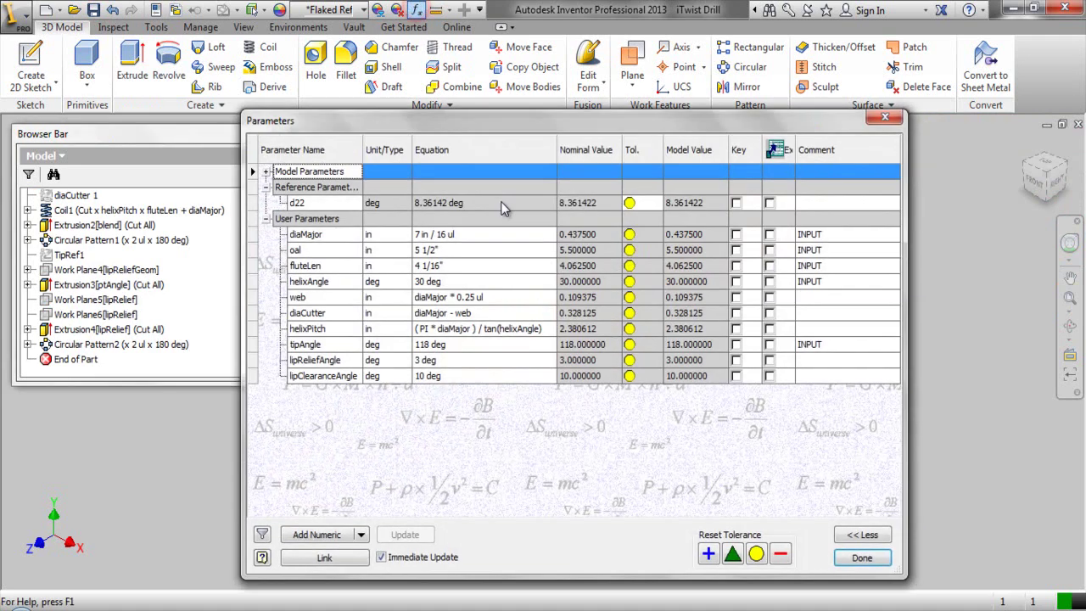
click(334, 536)
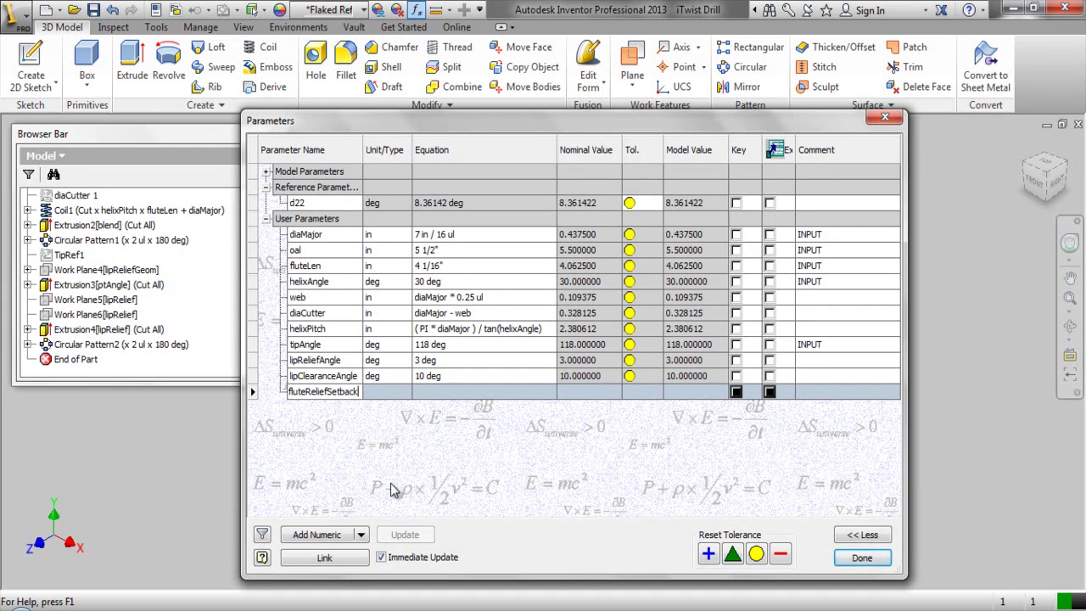
key(Tab)
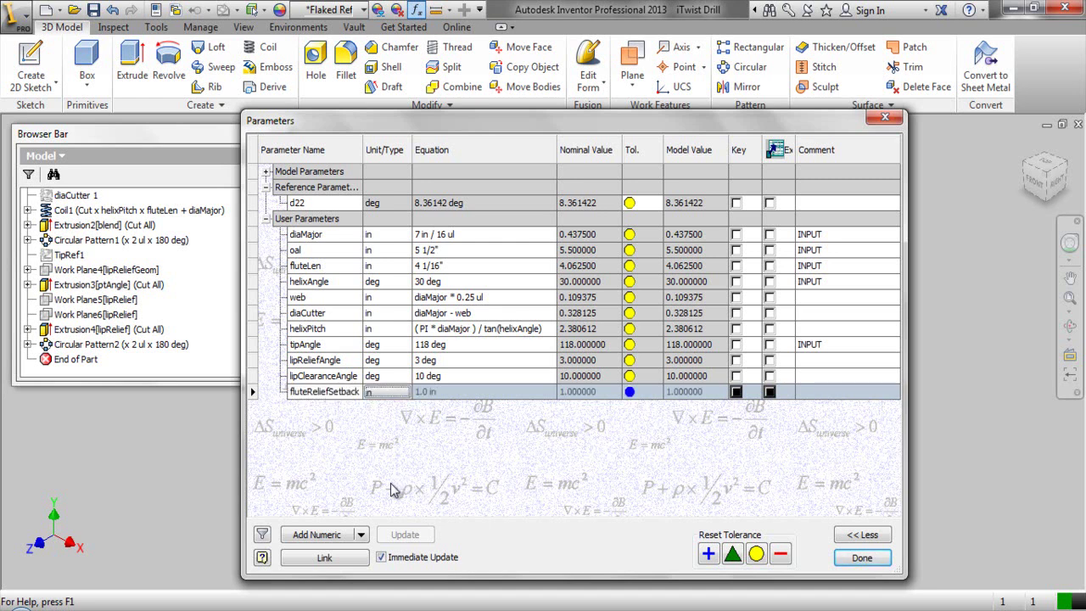
key(Tab)
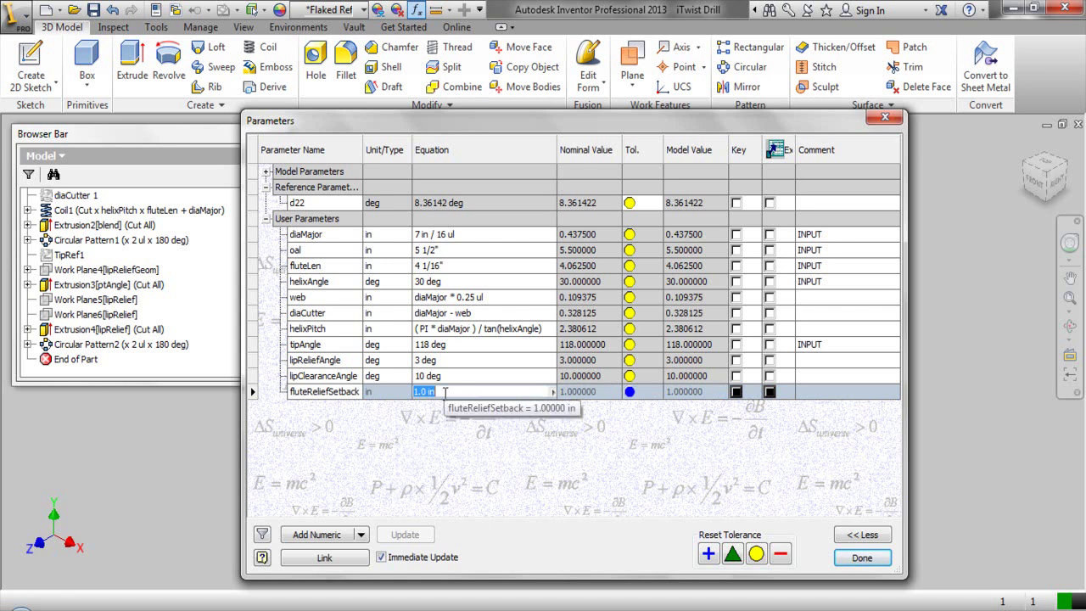
Start the fluteReliefSetback equation with the term ( helixPitch / 2.0 ), picking helixPitch from the existing parameters
text(()
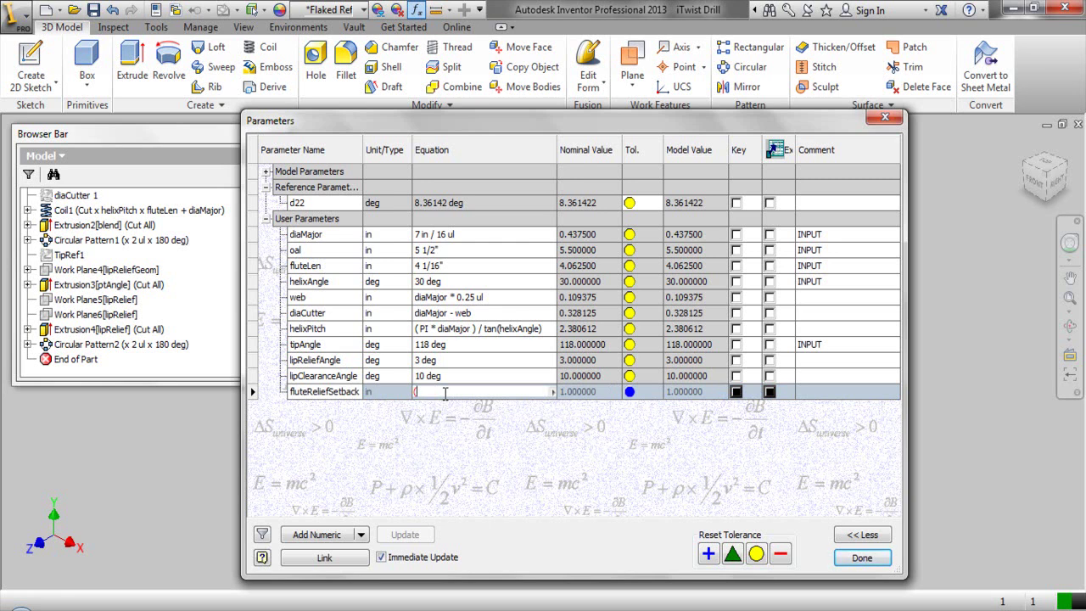
right_click(444, 392)
click(462, 439)
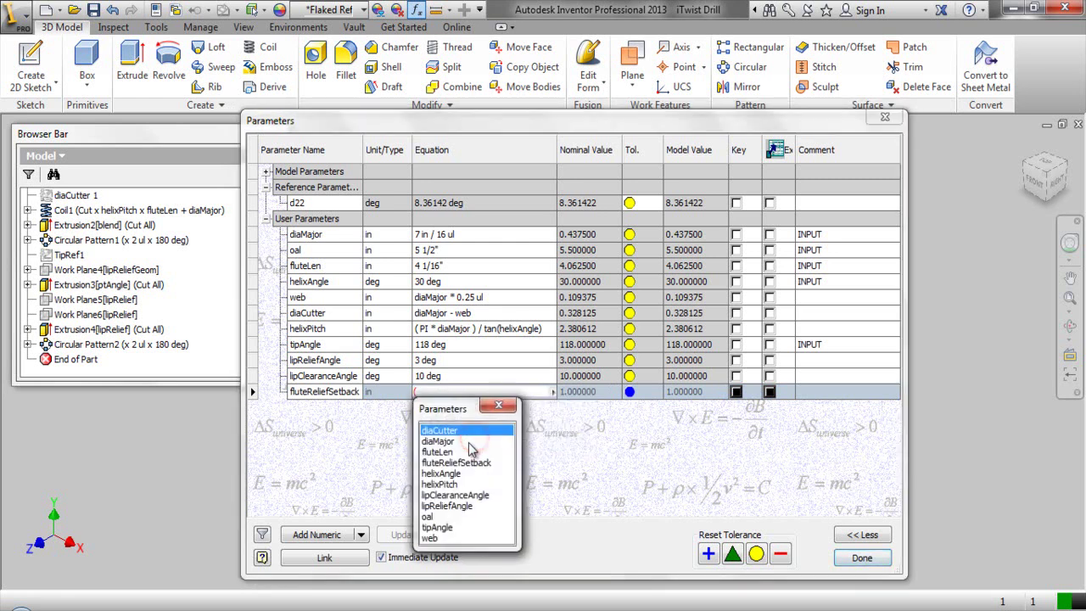
double_click(453, 484)
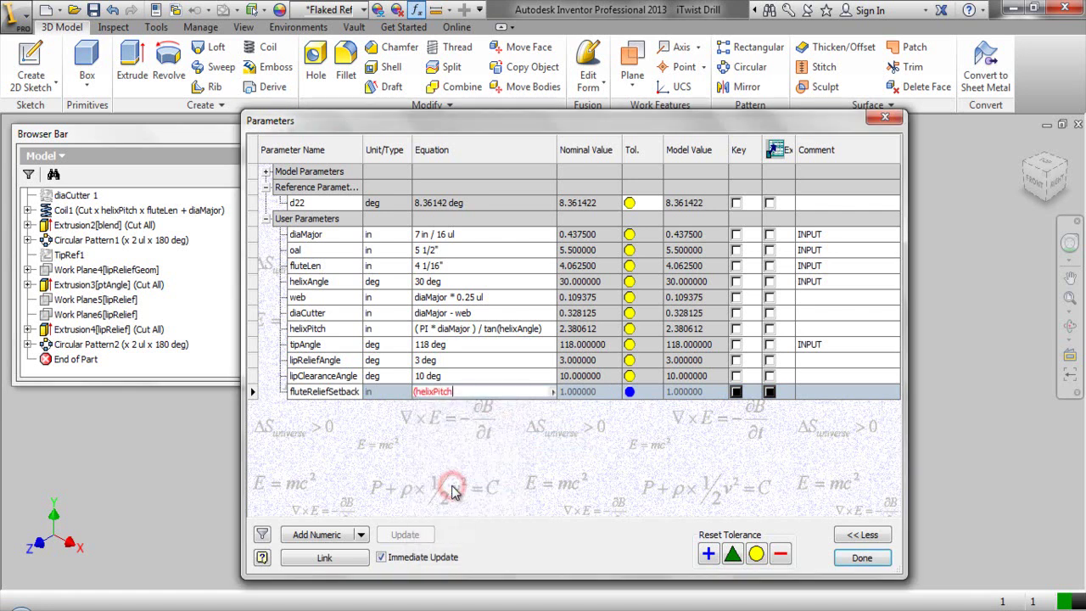
click(416, 391)
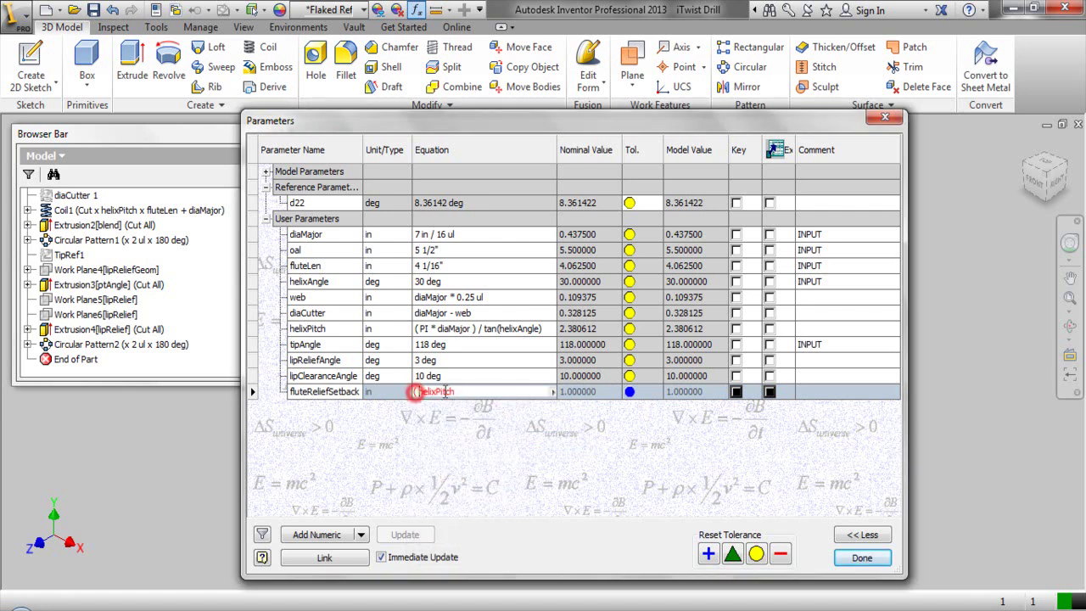
click(461, 391)
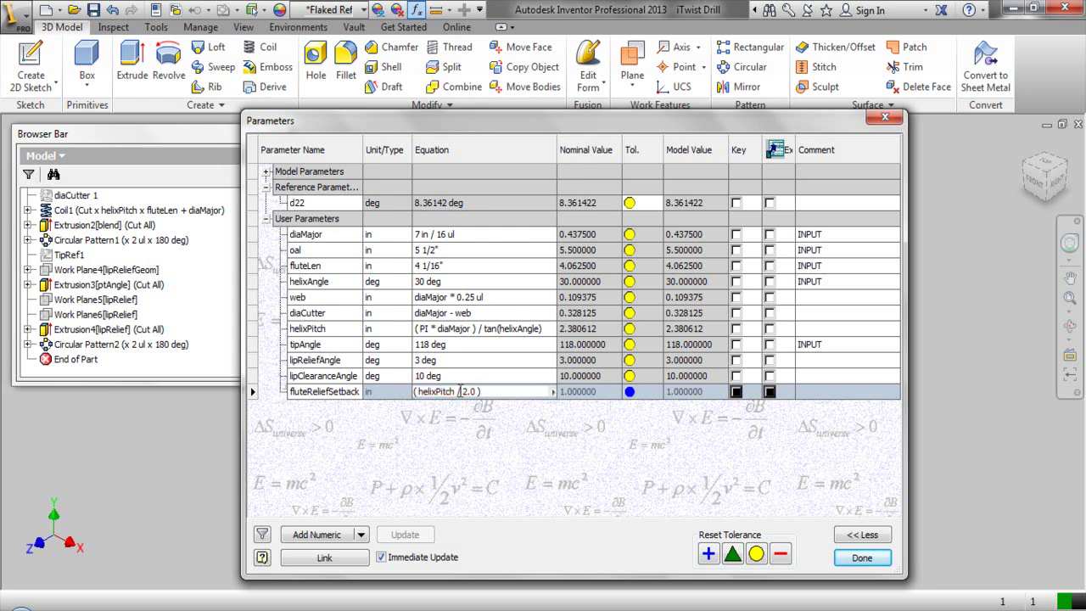
Extend the fluteReliefSetback equation with - ( ( diaCutter / 2 ), leaving the outer bracket open
text(- ( ()
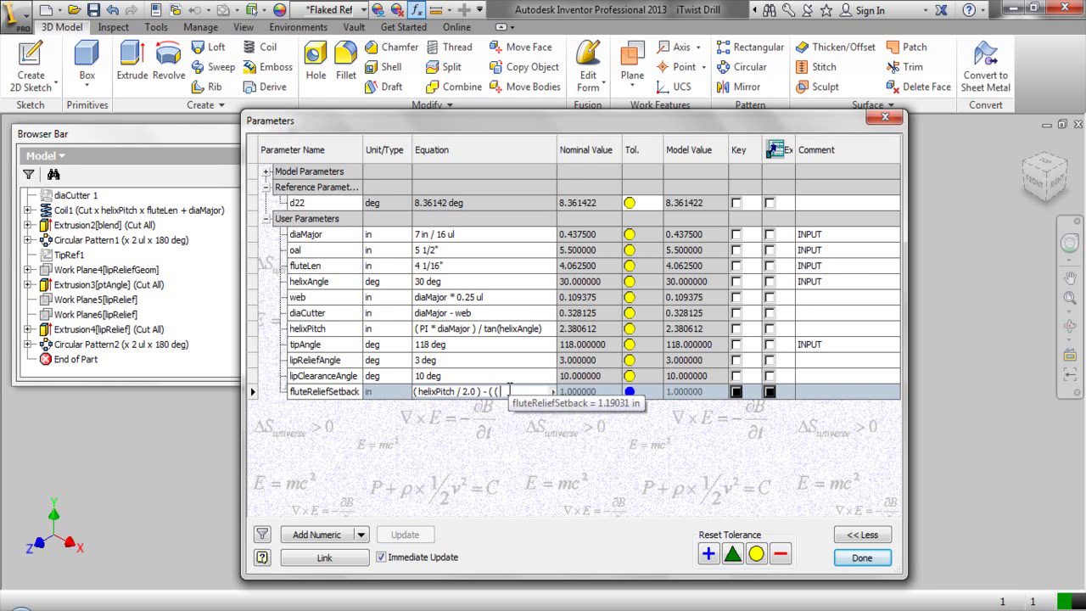
right_click(509, 391)
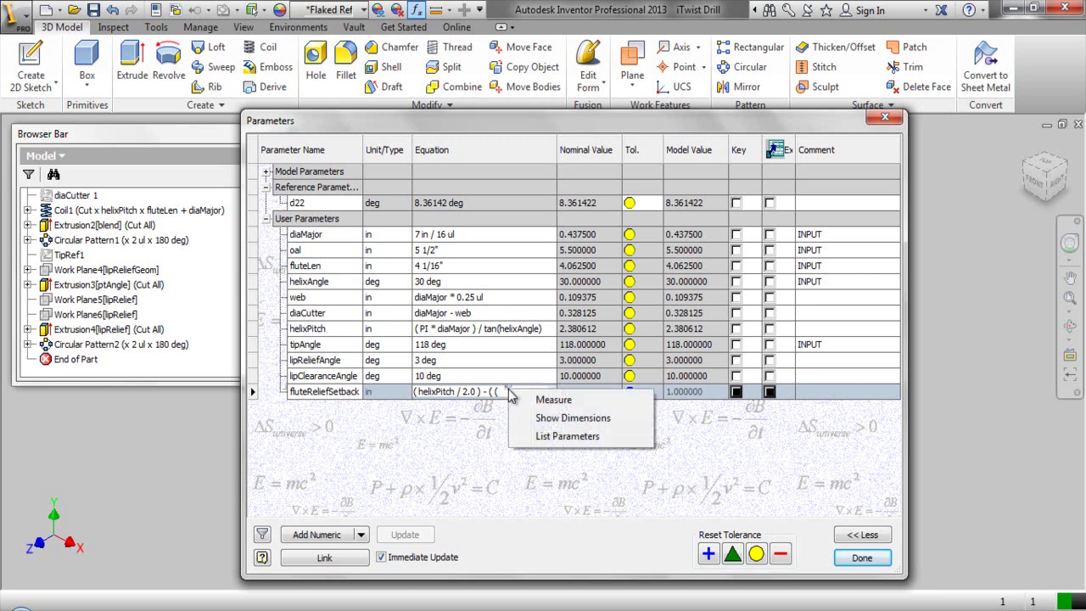
click(543, 433)
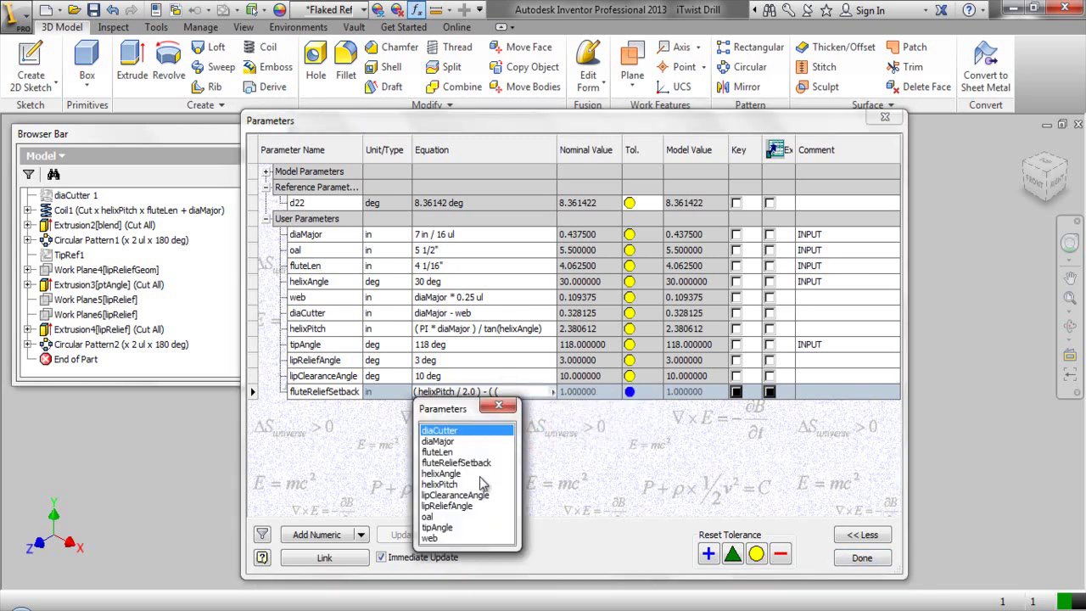
double_click(436, 431)
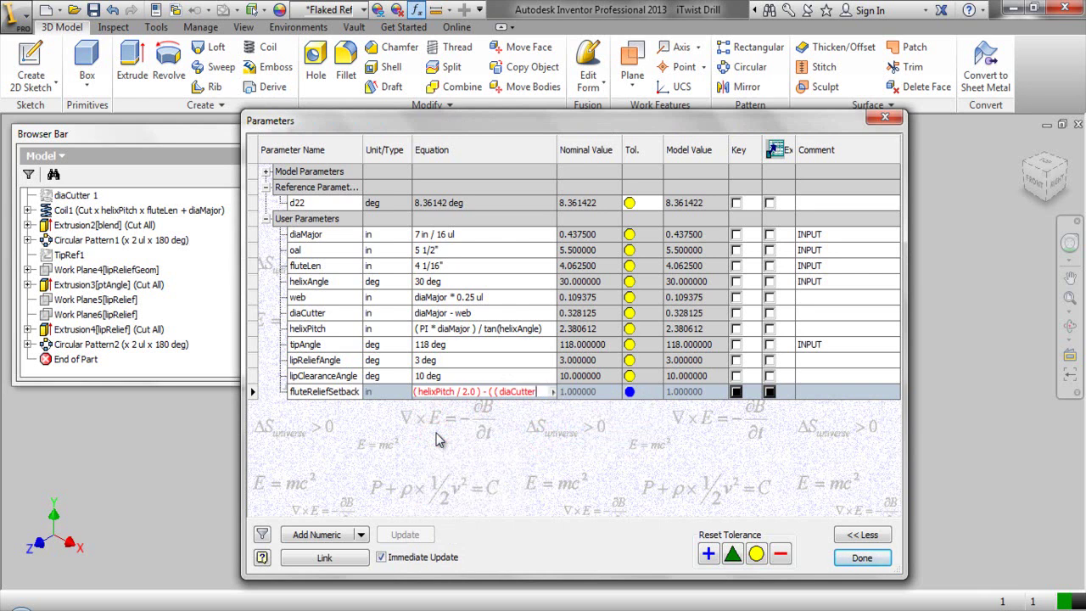
text(/ 2)
text())
text( / 2)
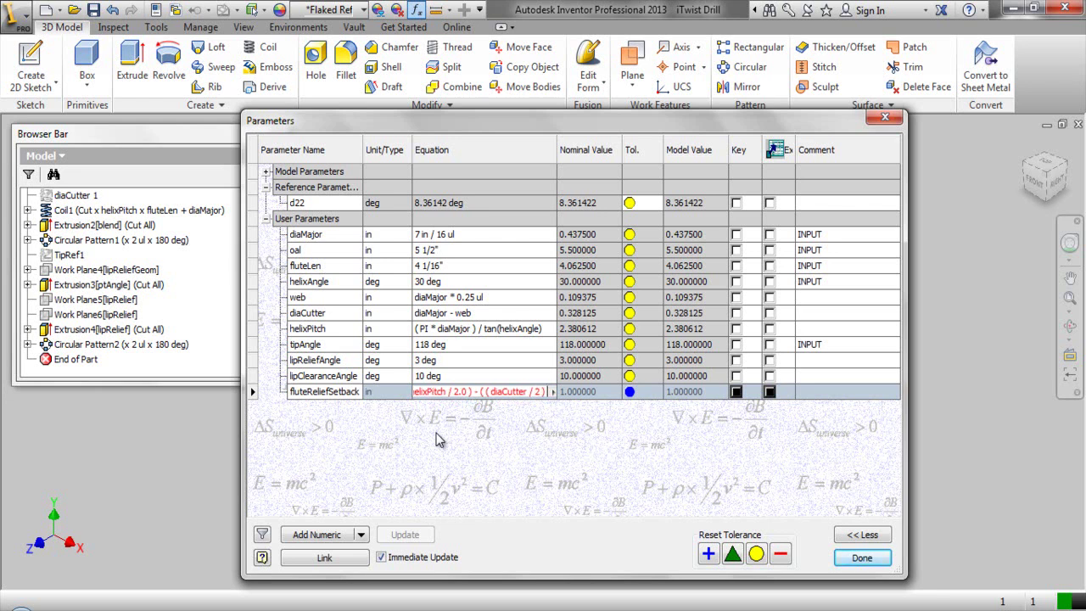
Divide the diaCutter term in the fluteReliefSetback equation by cos (90 - helixAngle) and close the outer bracket
text( cos)
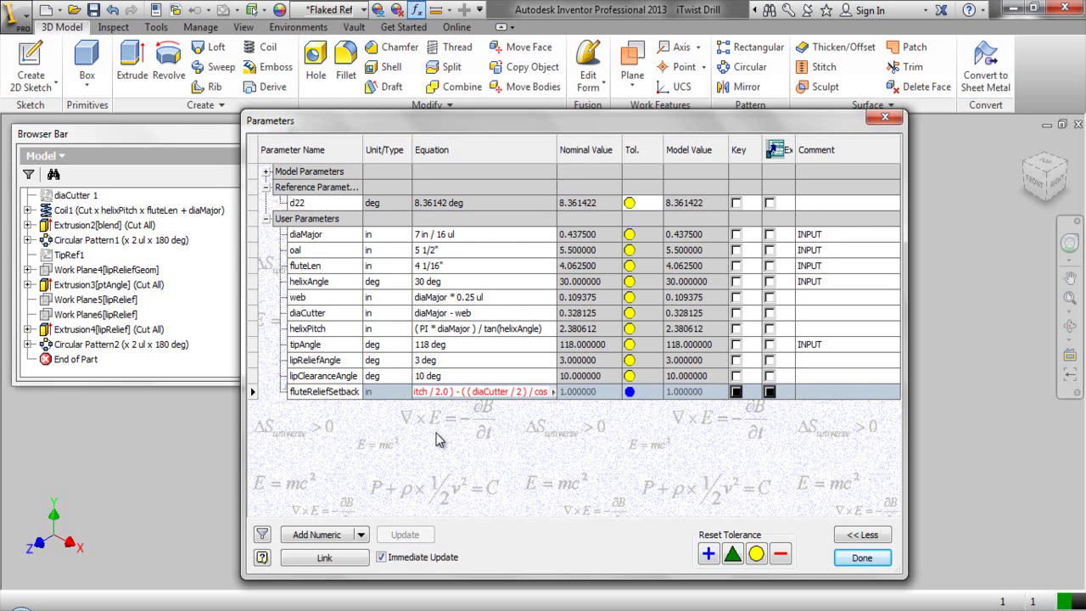
text( ()
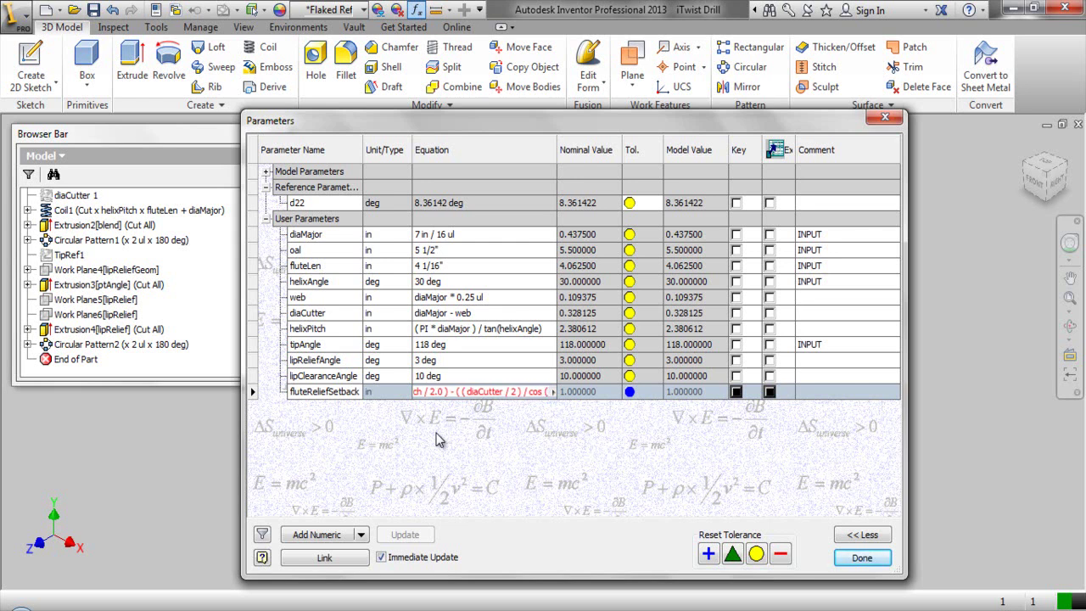
text(9)
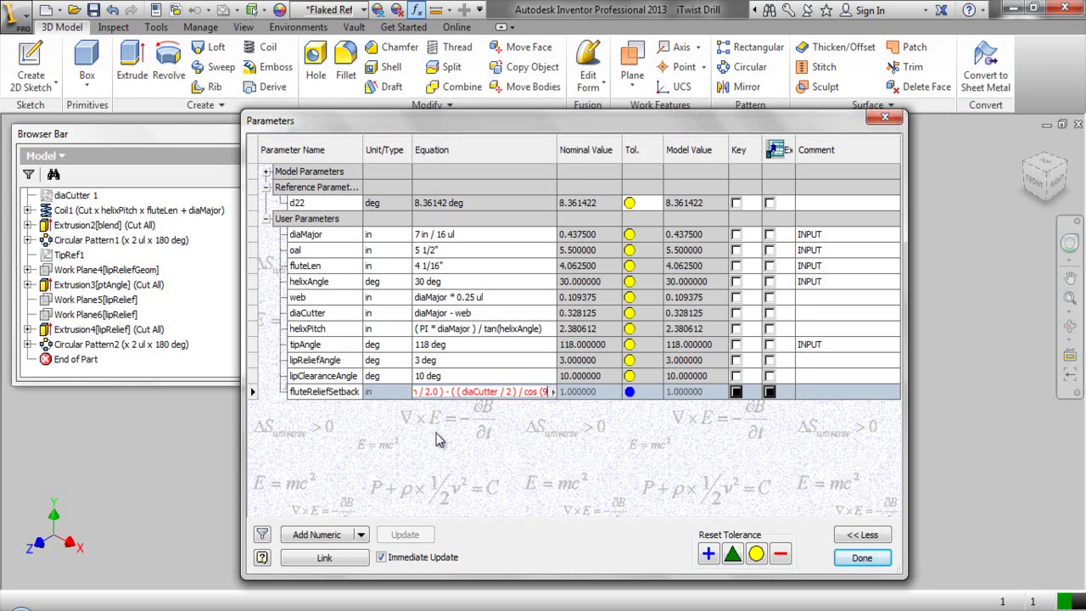
text(0)
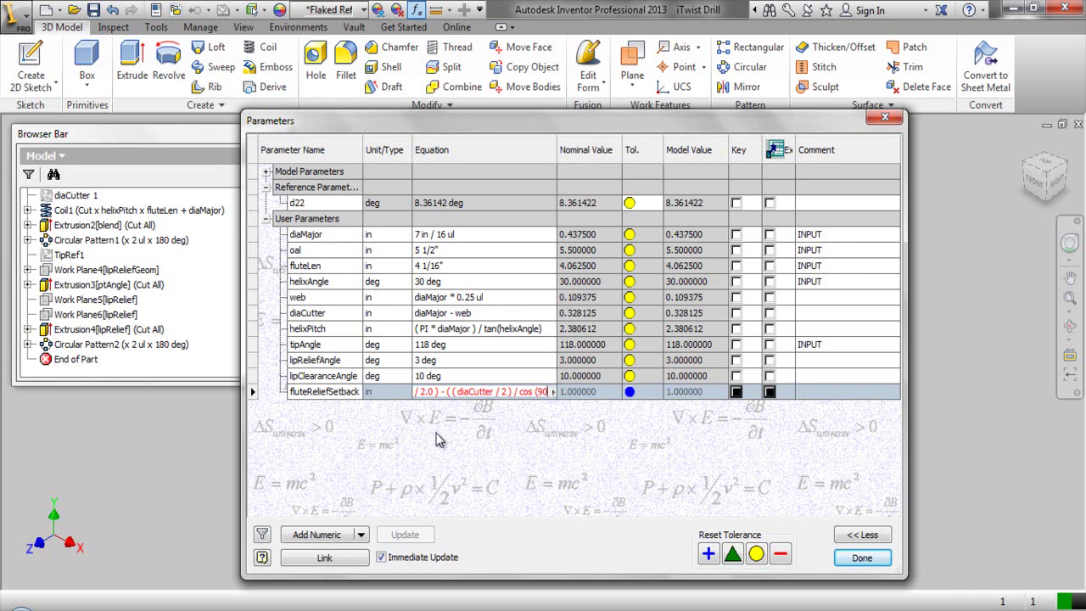
text(-)
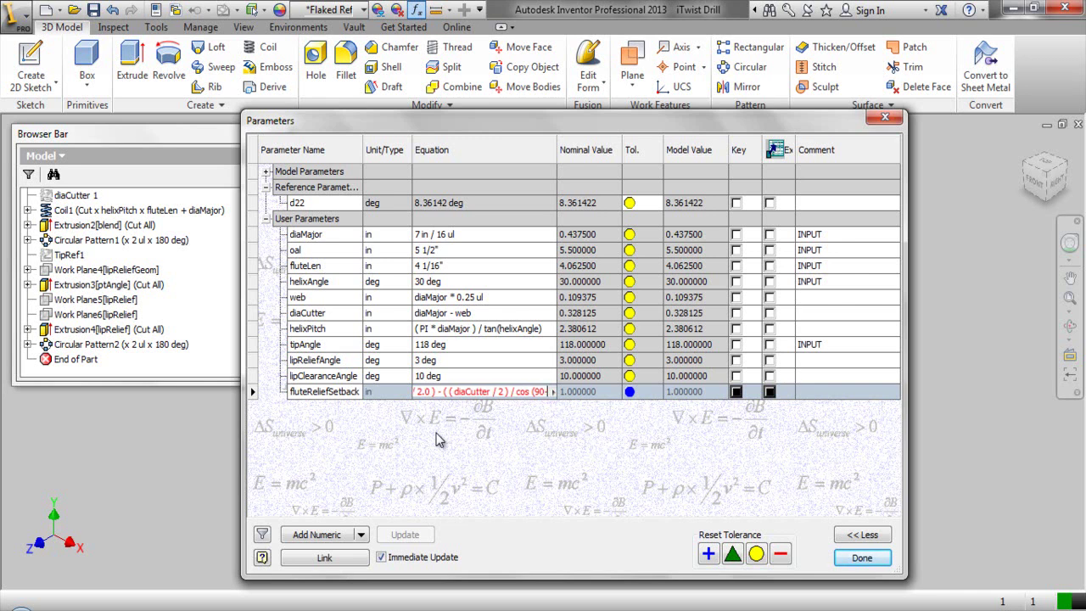
key(BackSpace)
text( -)
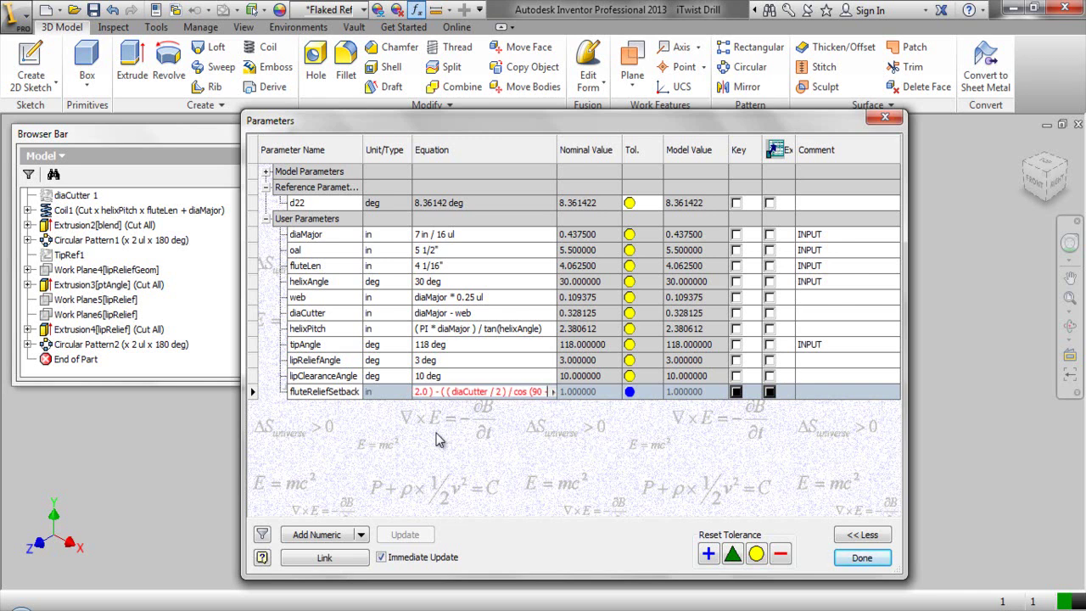
right_click(543, 388)
click(564, 437)
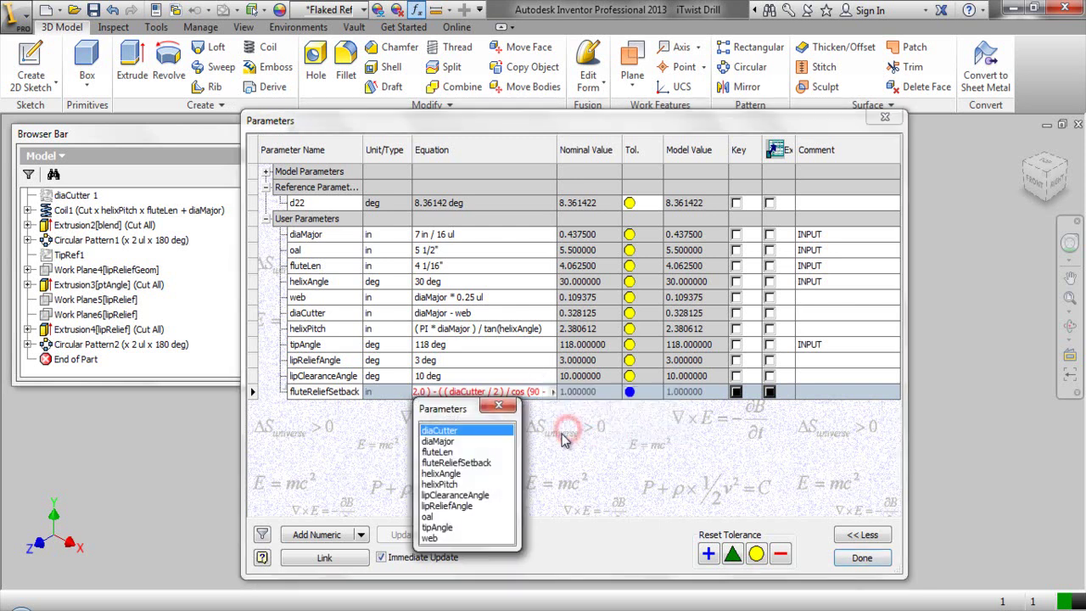
double_click(443, 473)
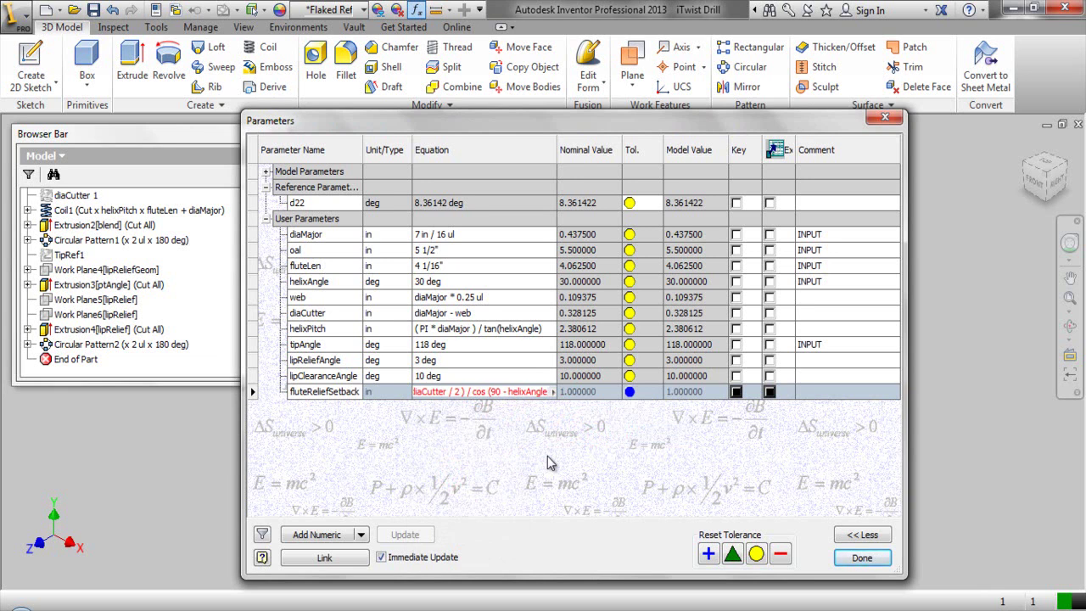
text())
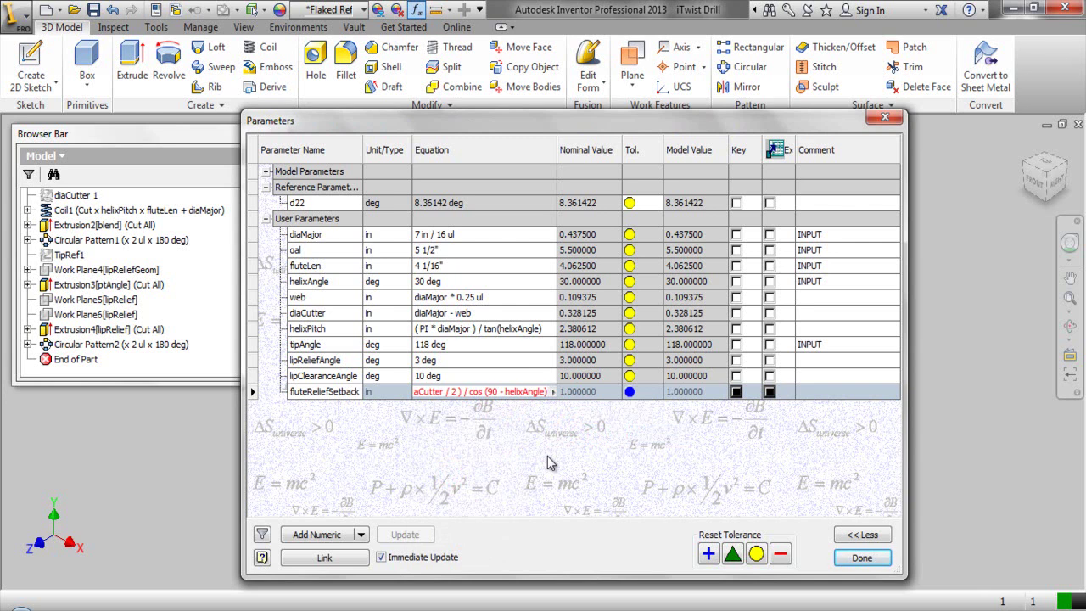
text( ))
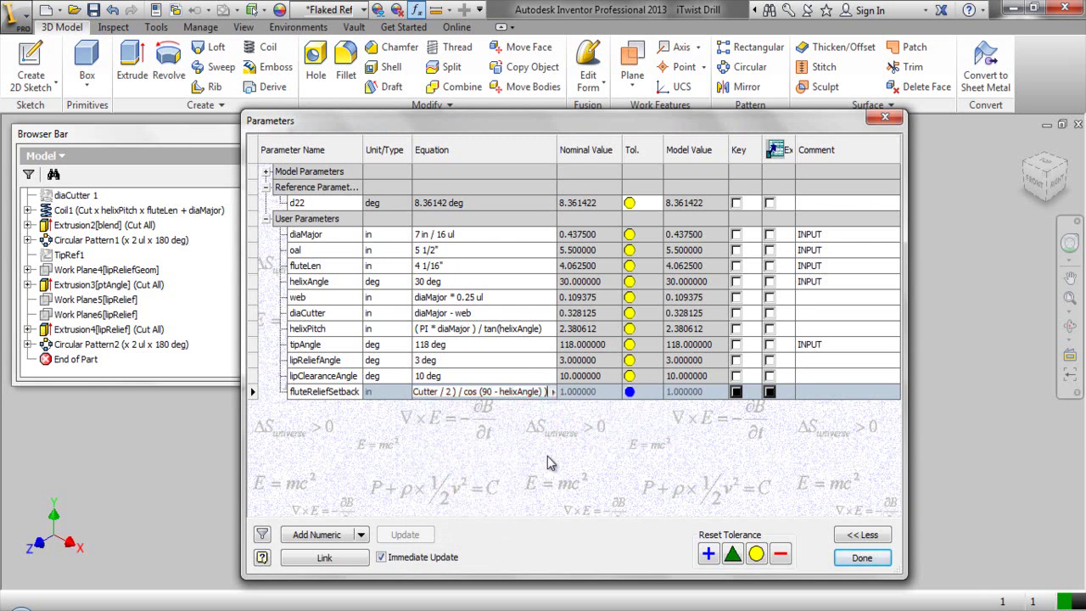
Append - ( helixPitch * 0.030 ) to the end of the fluteReliefSetback equation
text( - ()
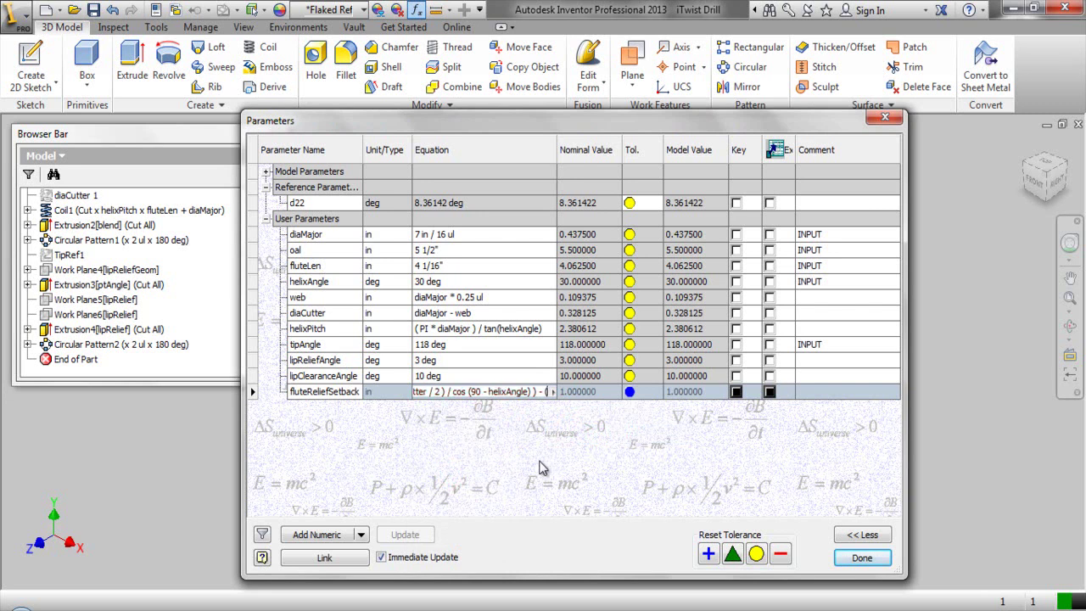
click(549, 392)
click(584, 439)
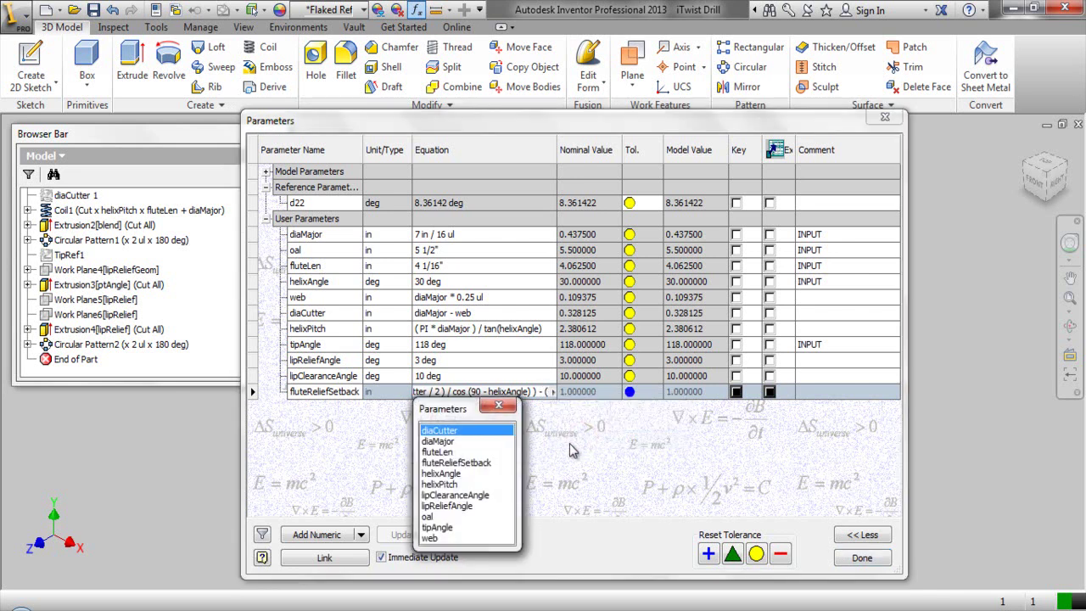
double_click(440, 483)
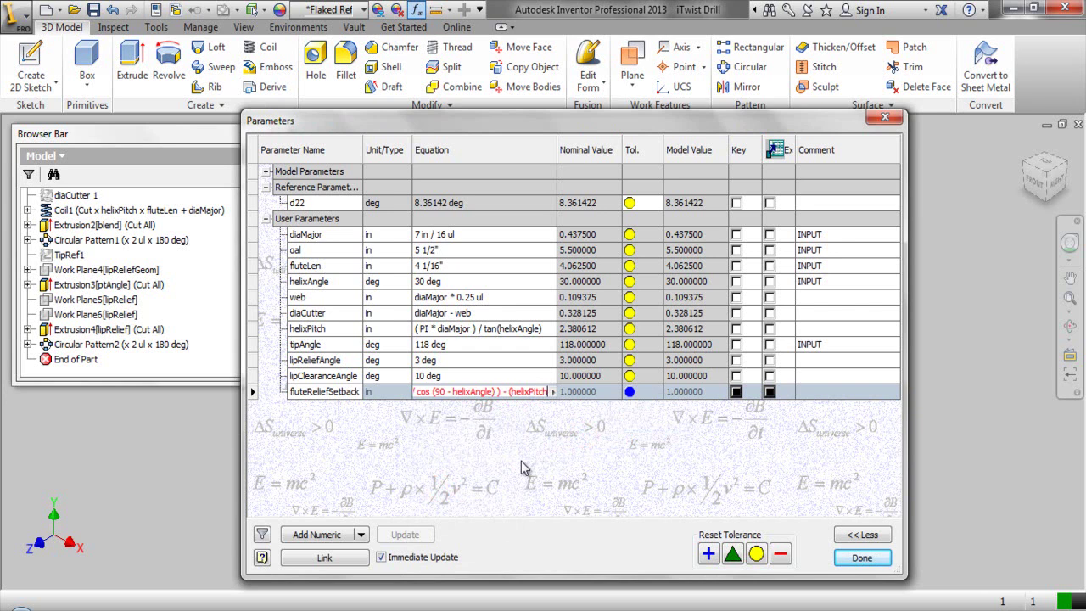
mouse_move(509, 392)
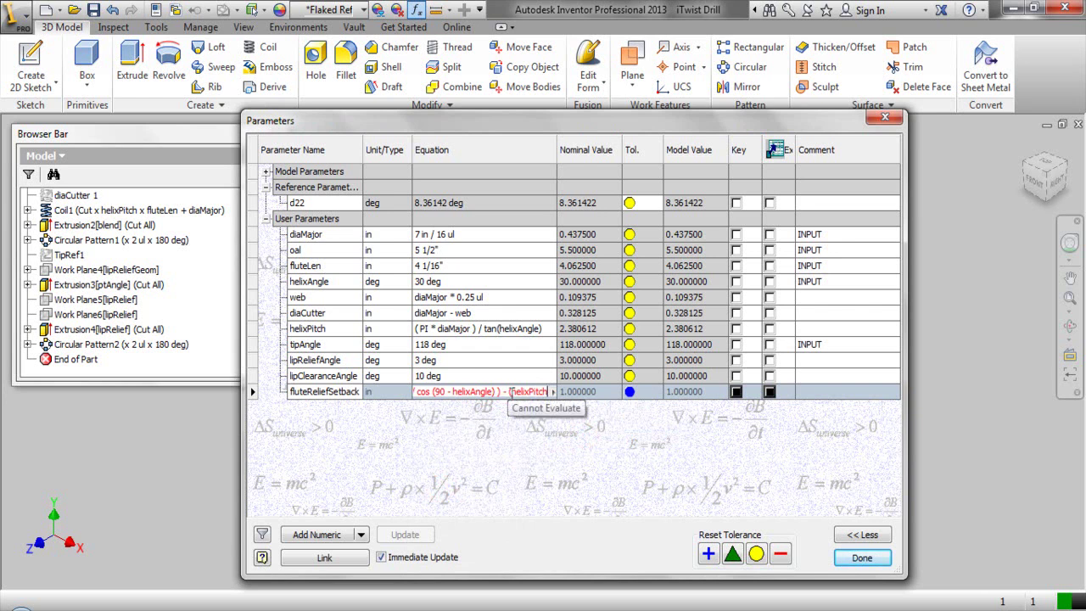
click(542, 391)
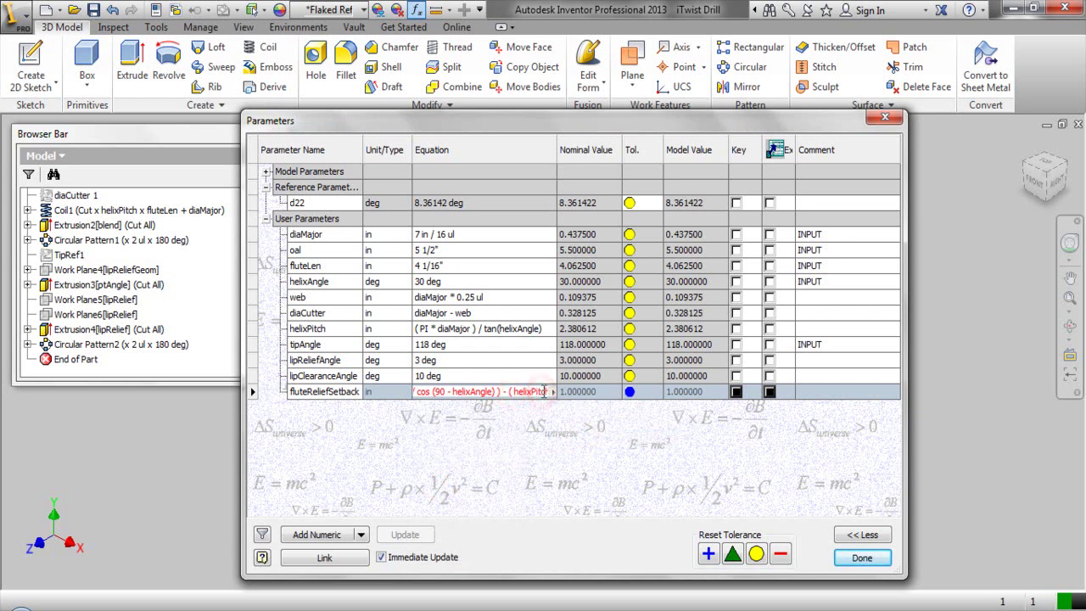
text(*)
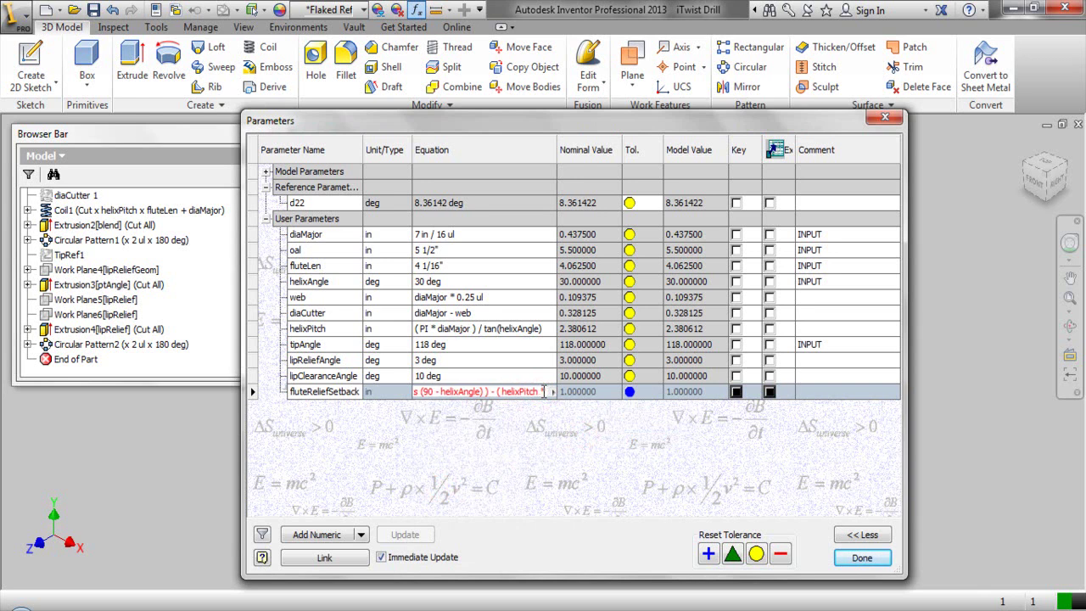
text( 0)
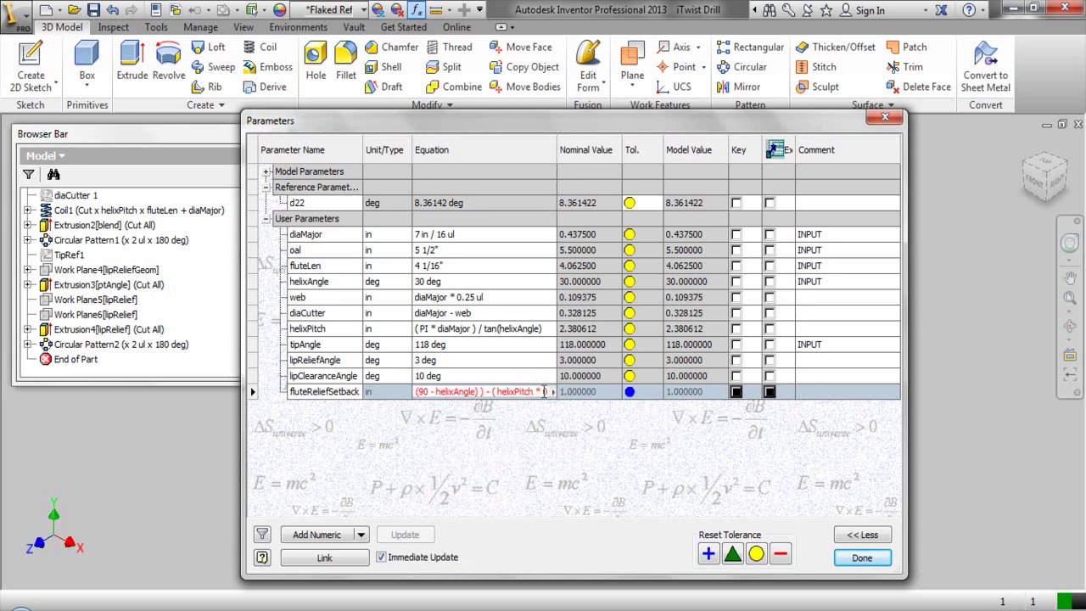
text(.0)
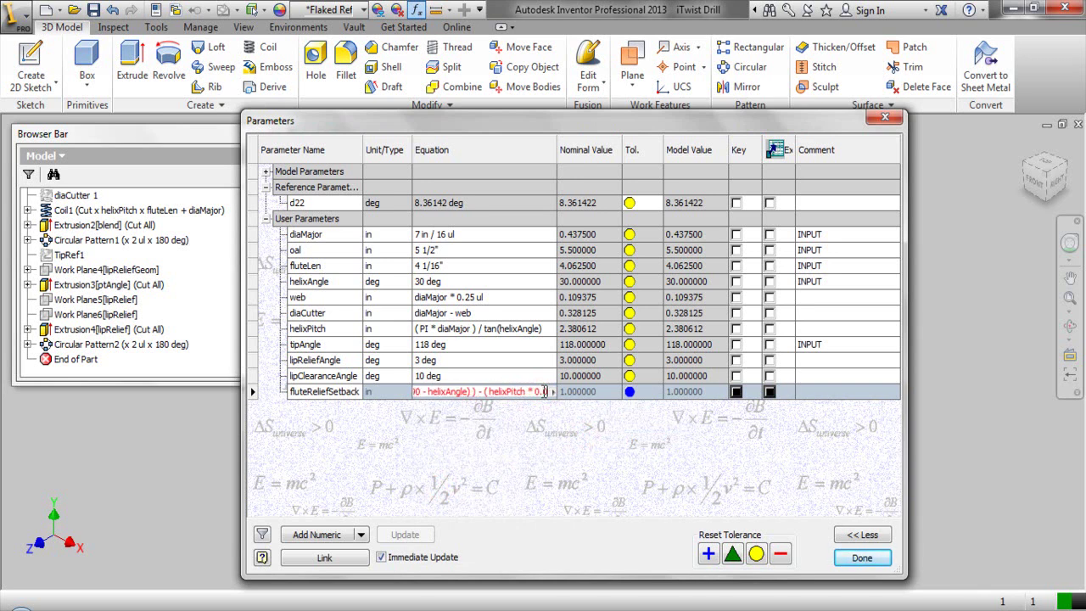
text(3)
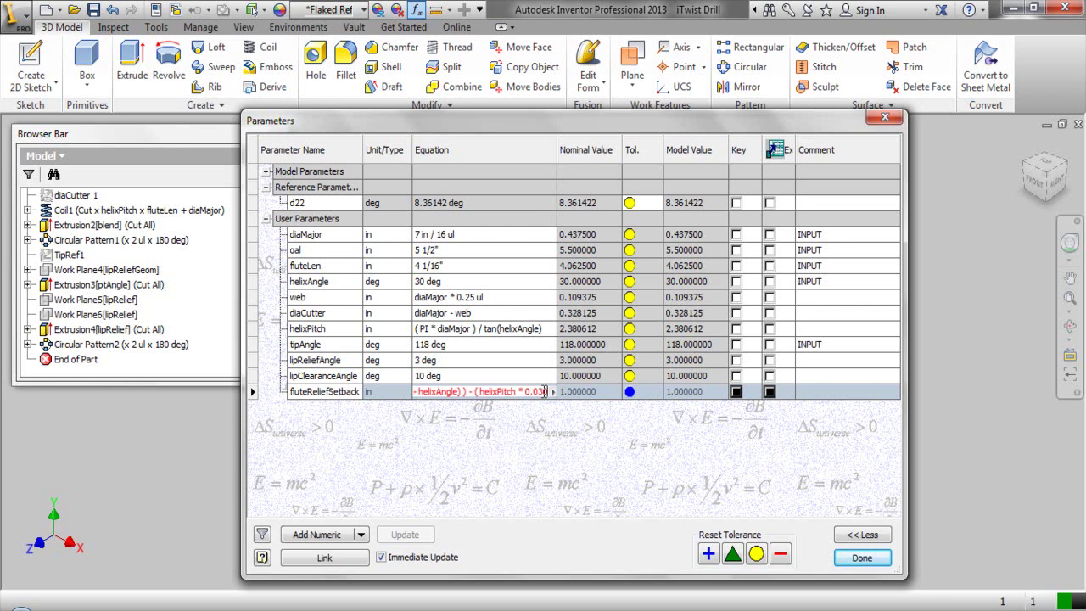
text(0 ))
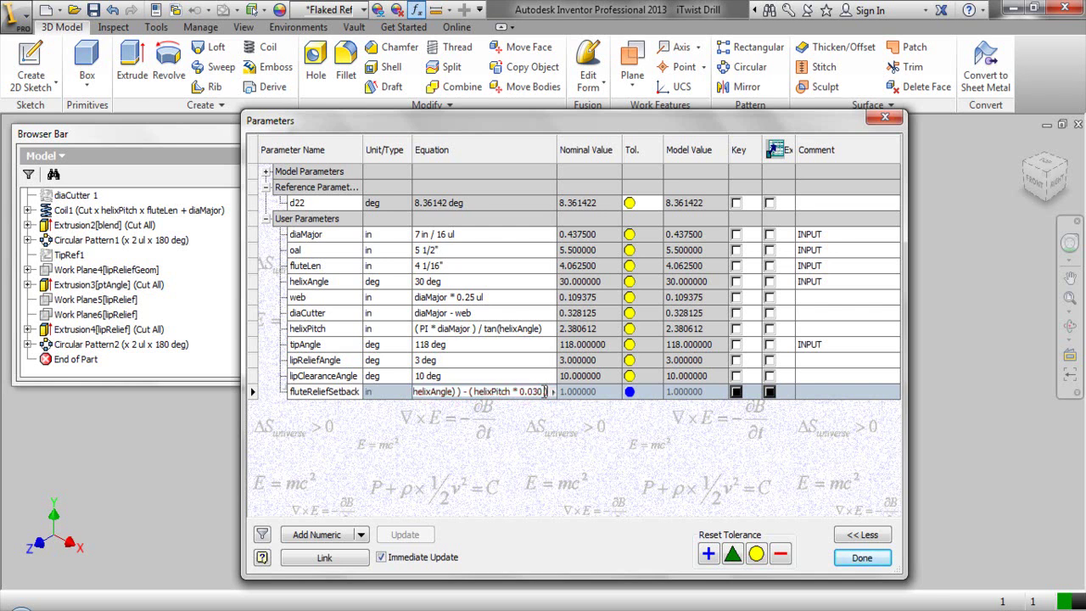
Commit the fluteReliefSetback equation, finish editing the parameters and save the part
key(Return)
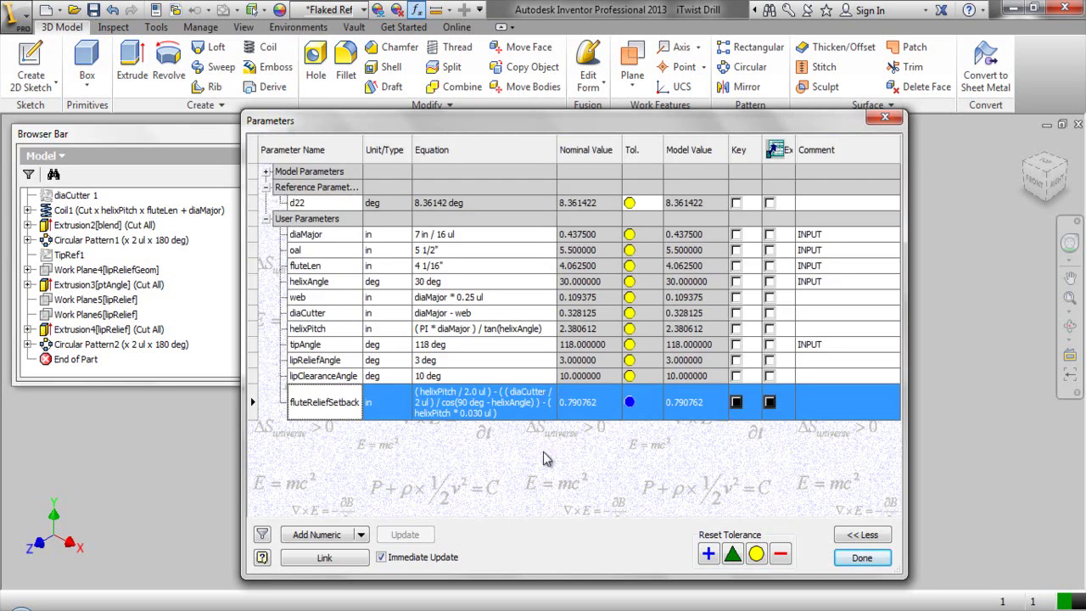
click(852, 558)
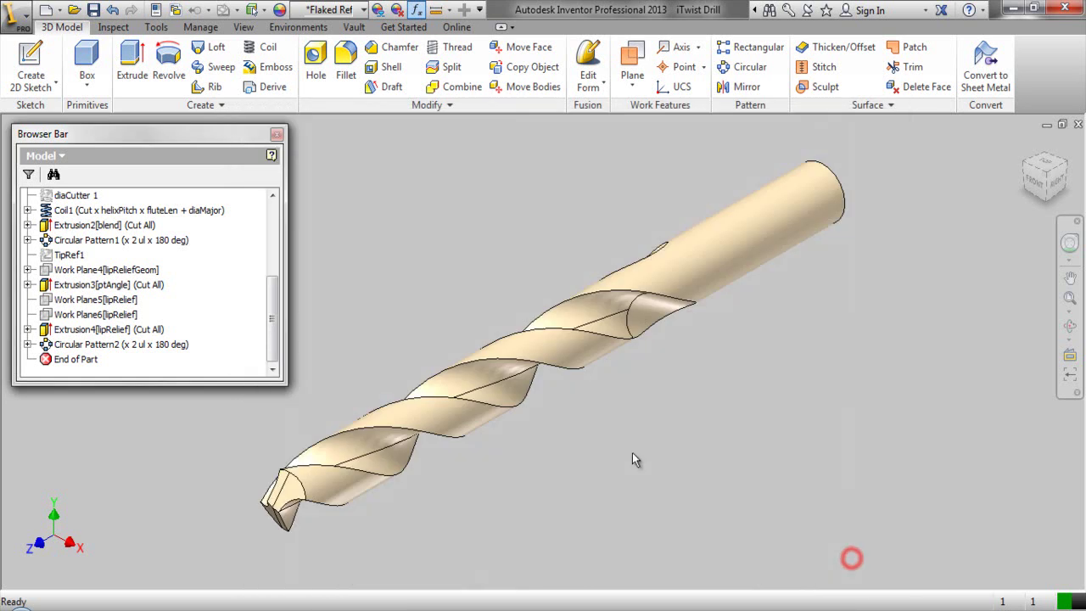
click(396, 272)
key(ctrl+s)
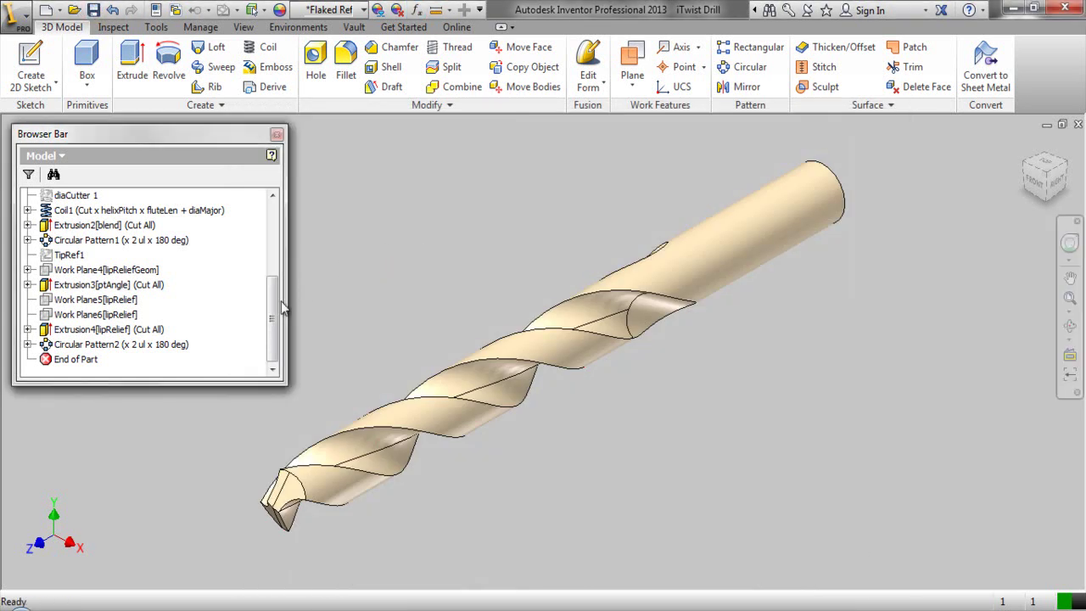
Start a new 2D sketch on the origin YZ Plane
scroll(281, 309, up, 5)
click(28, 240)
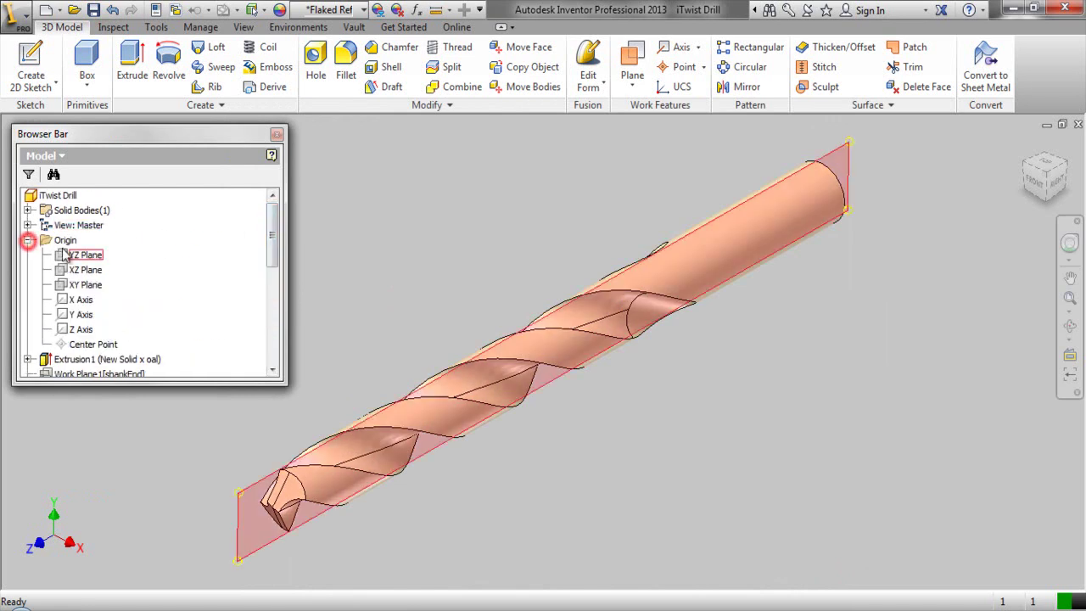
click(70, 255)
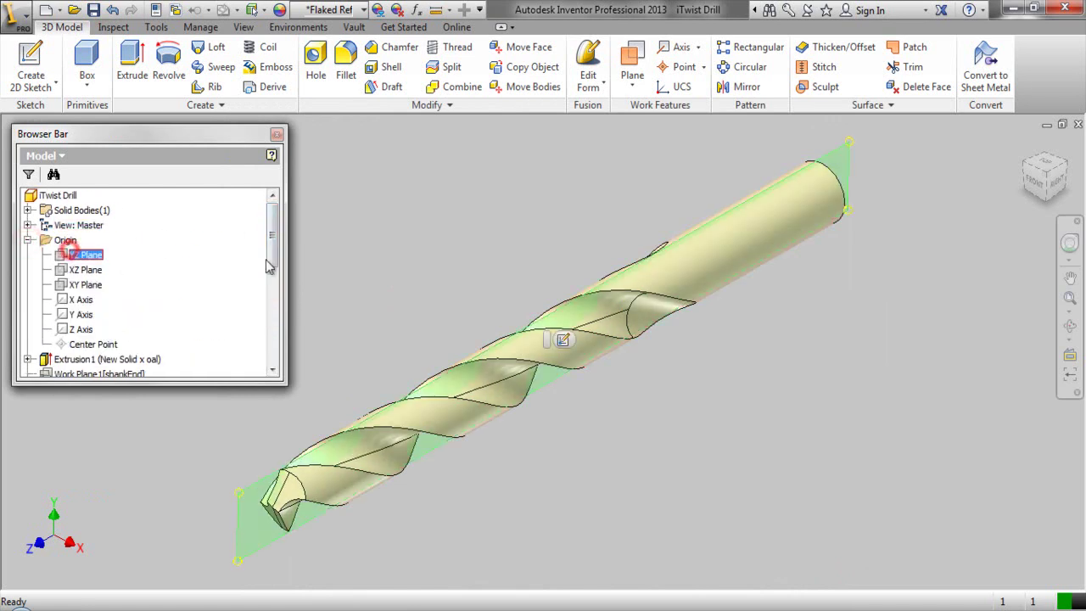
click(562, 339)
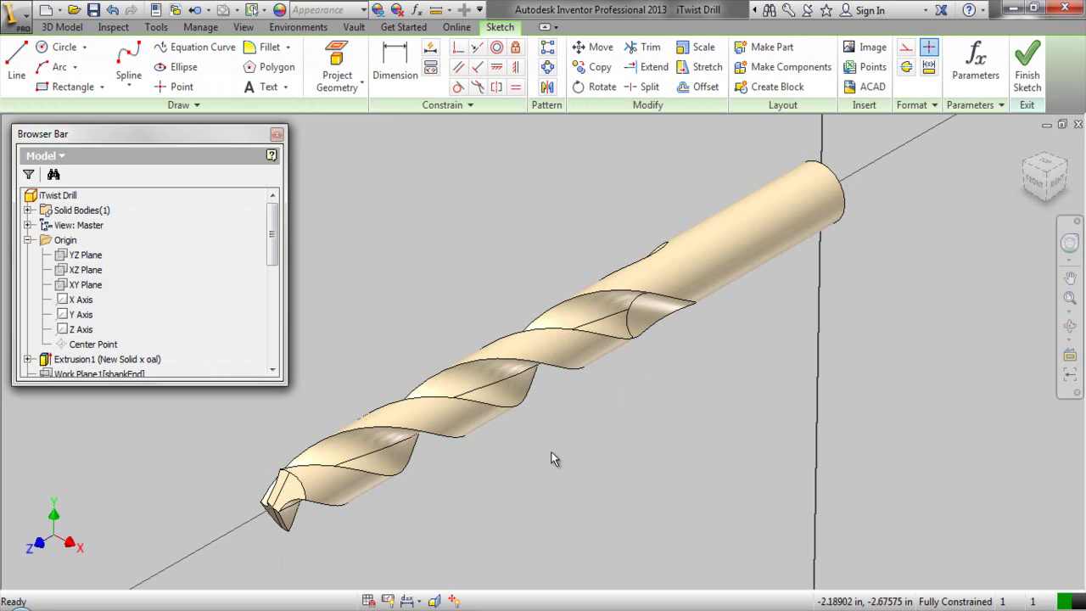
Slice the graphics at the sketch plane, orient the drill to the Right view and shorten the model browser
click(433, 601)
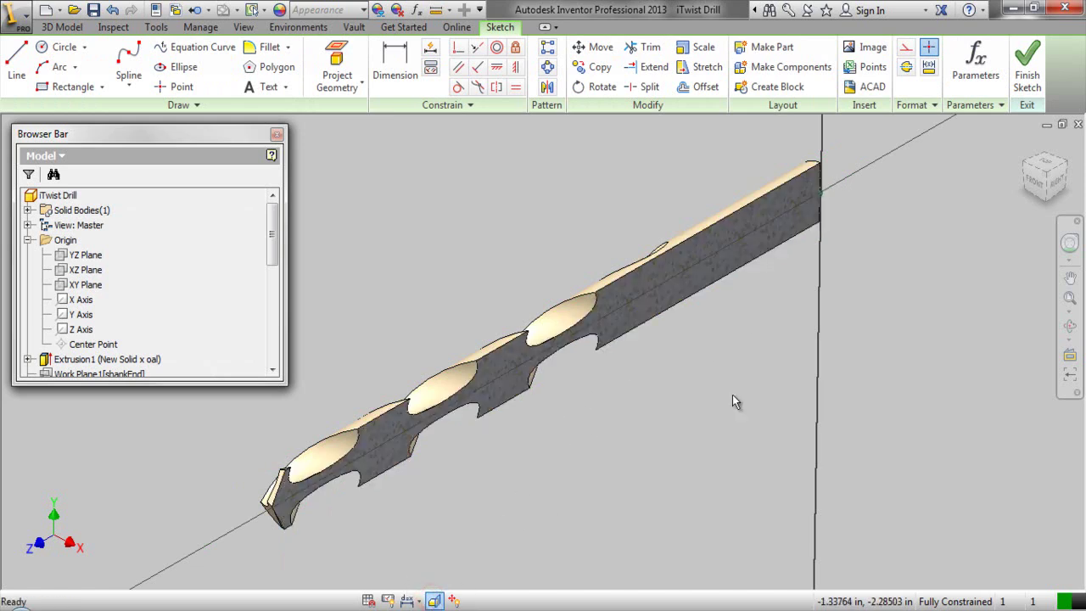
click(1057, 182)
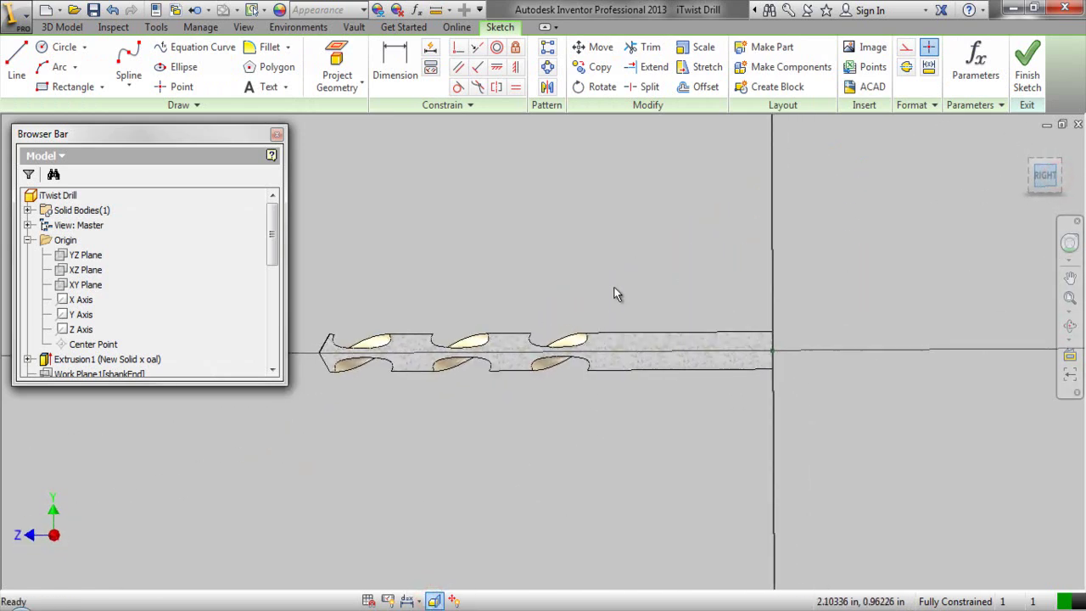
click(568, 285)
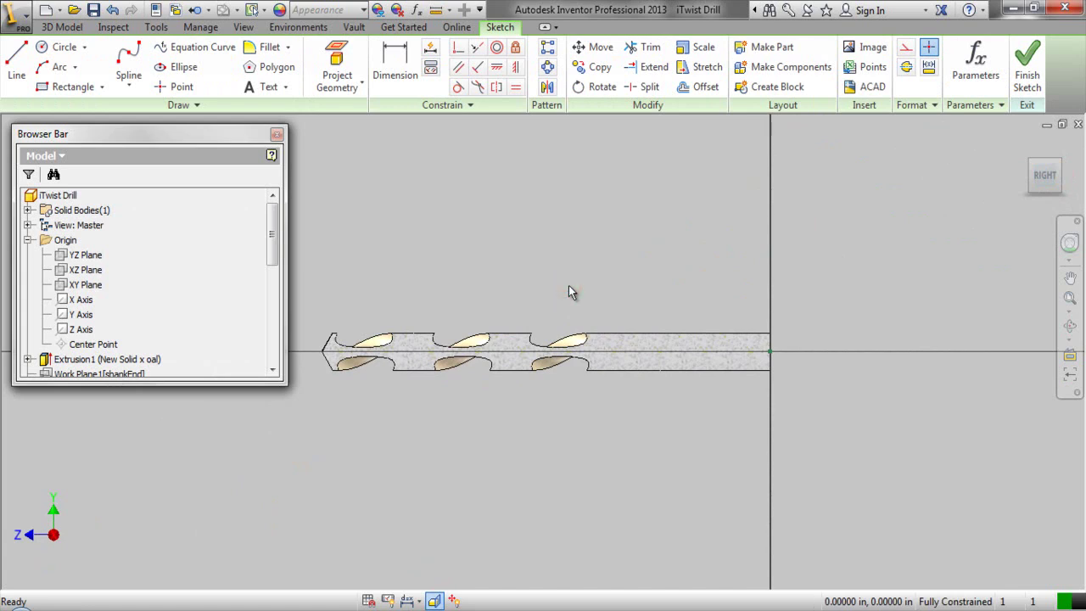
click(282, 382)
drag(283, 383, 285, 312)
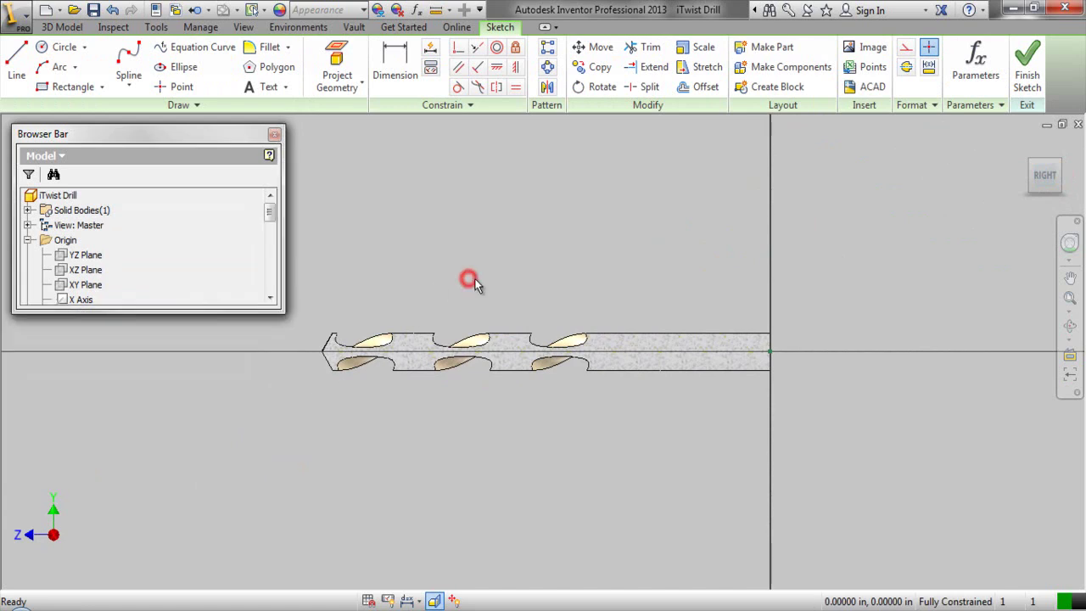
scroll(475, 285, down, 3)
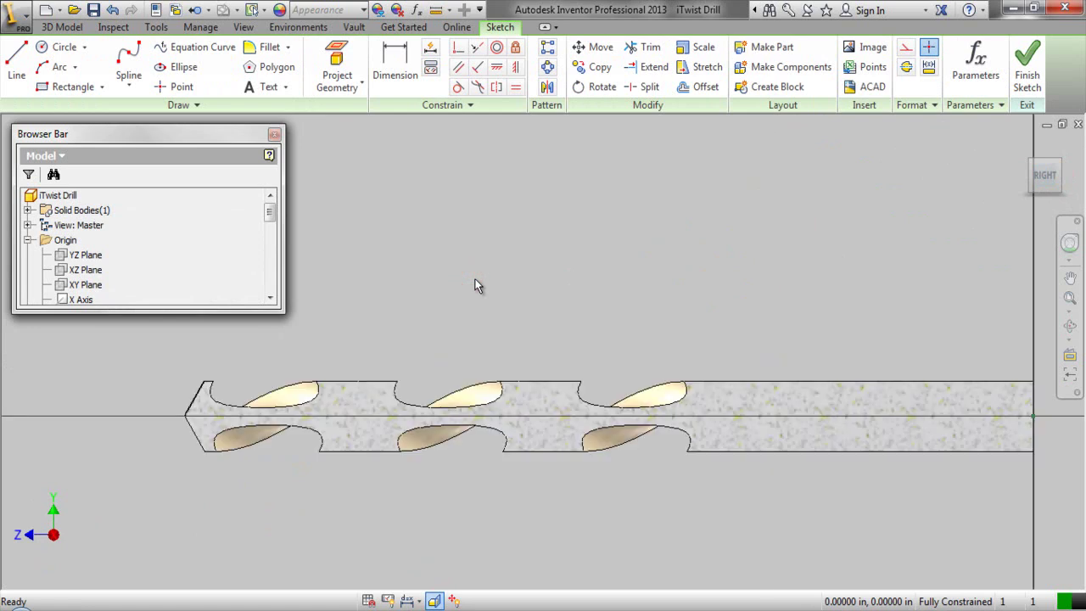
Project majorAxis and Work Plane1[shankEnd] into the sketch as reference geometry
right_click(523, 189)
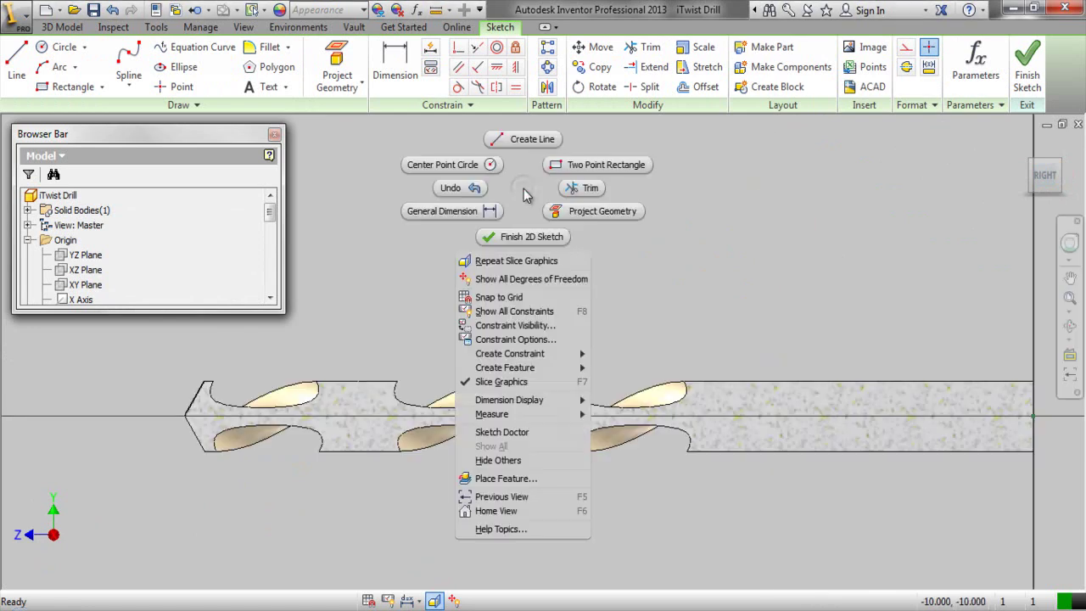
click(564, 214)
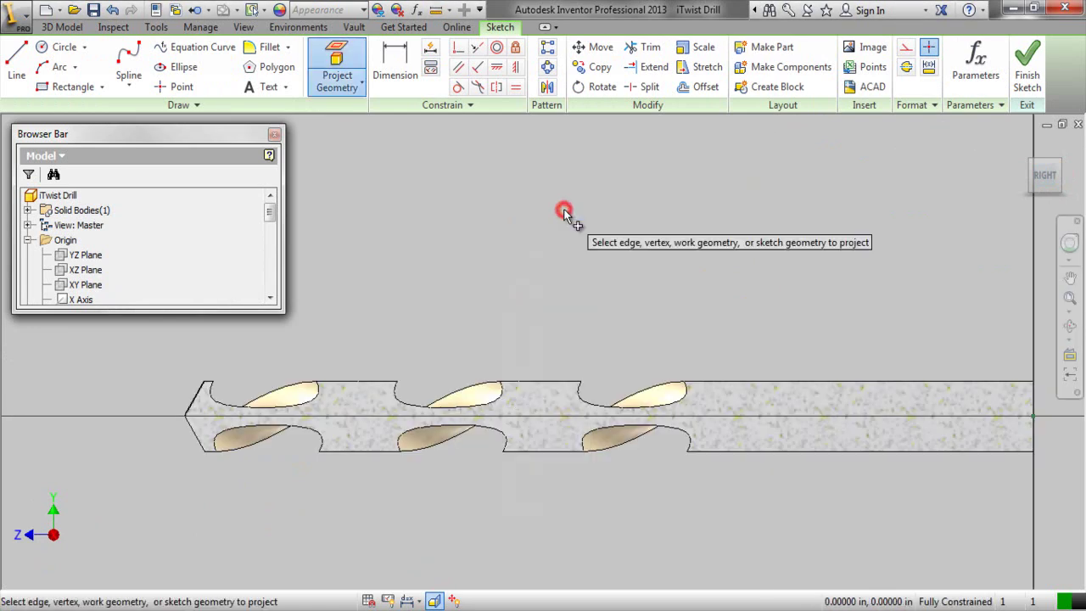
click(28, 241)
drag(272, 215, 272, 226)
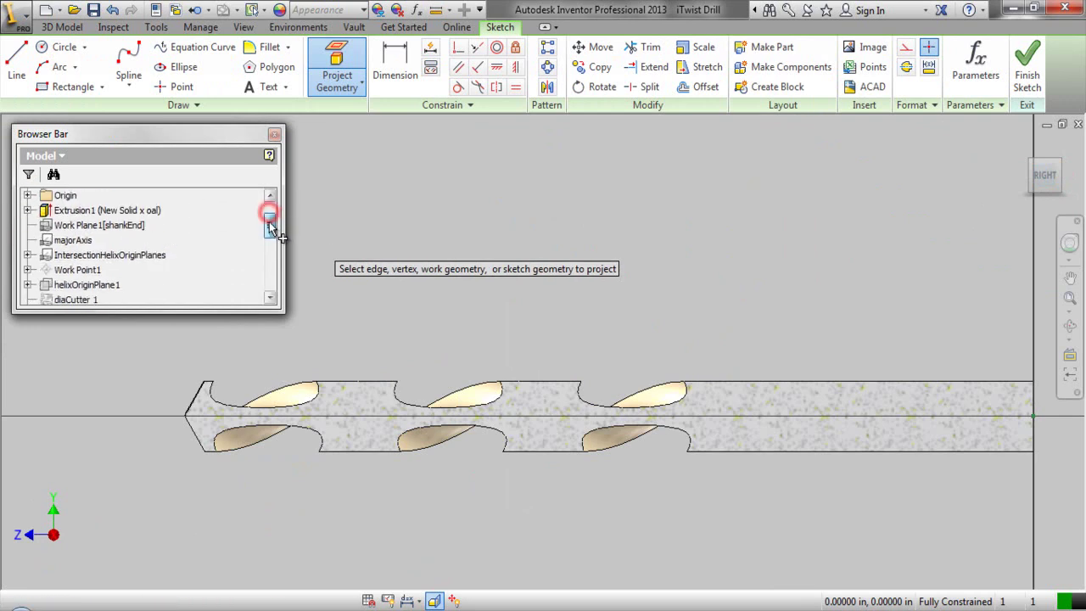
click(90, 241)
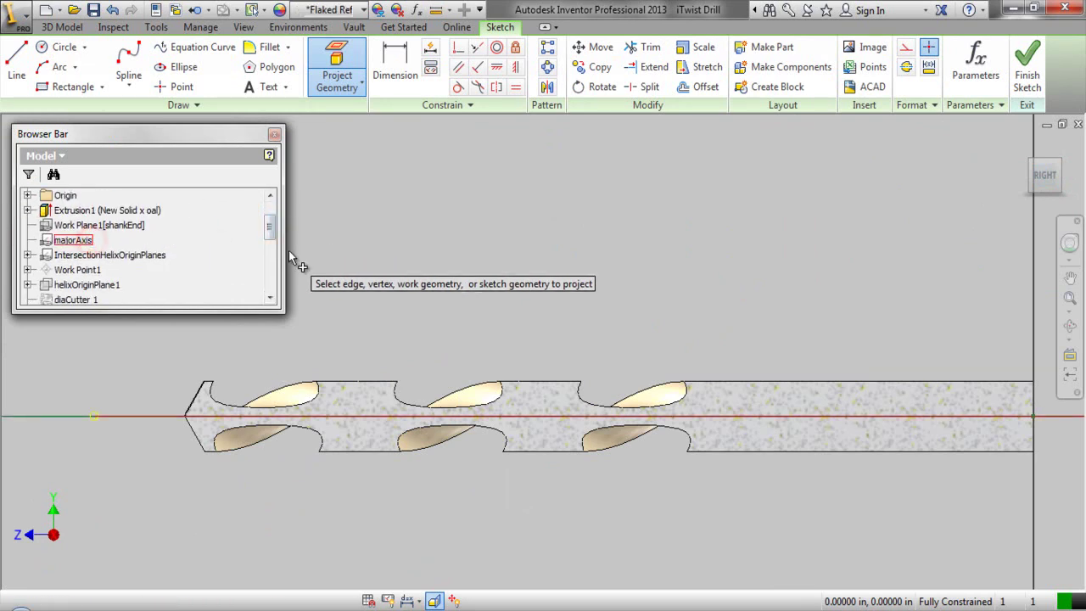
click(28, 254)
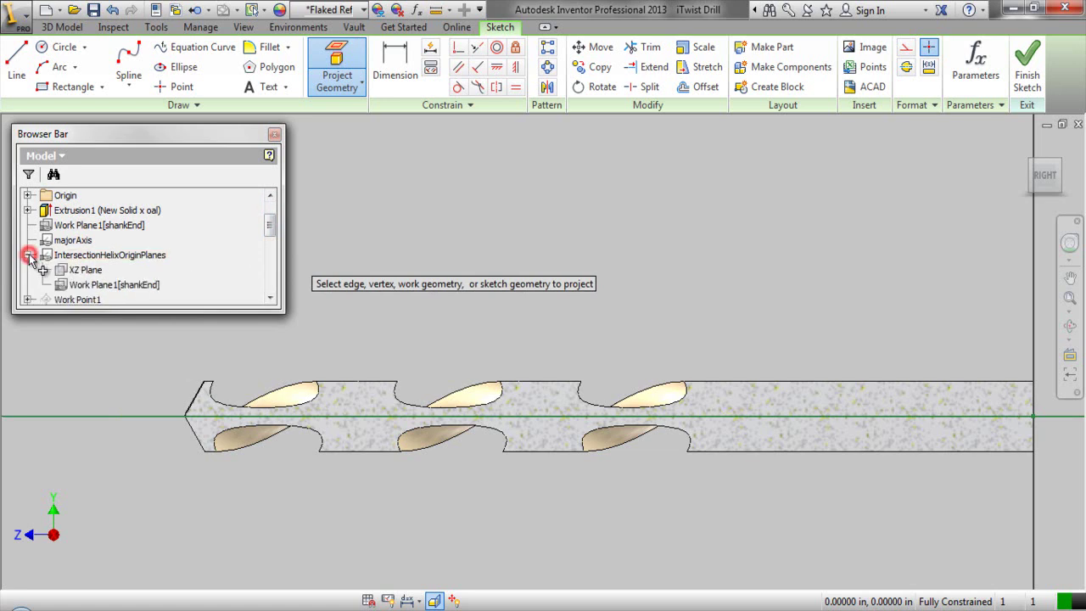
click(100, 289)
right_click(439, 219)
click(489, 222)
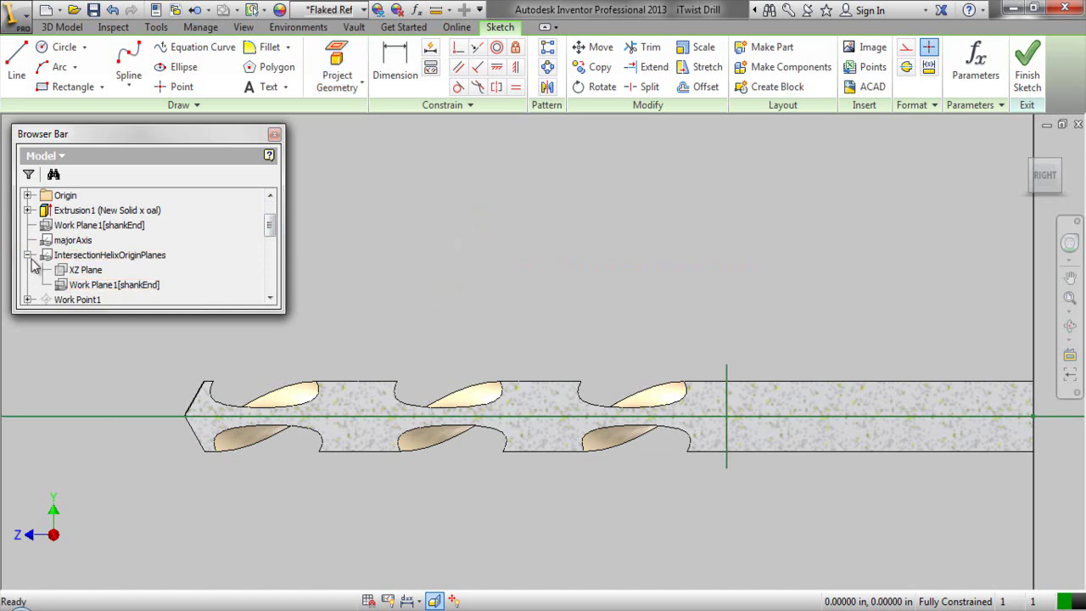
click(29, 254)
drag(272, 227, 272, 280)
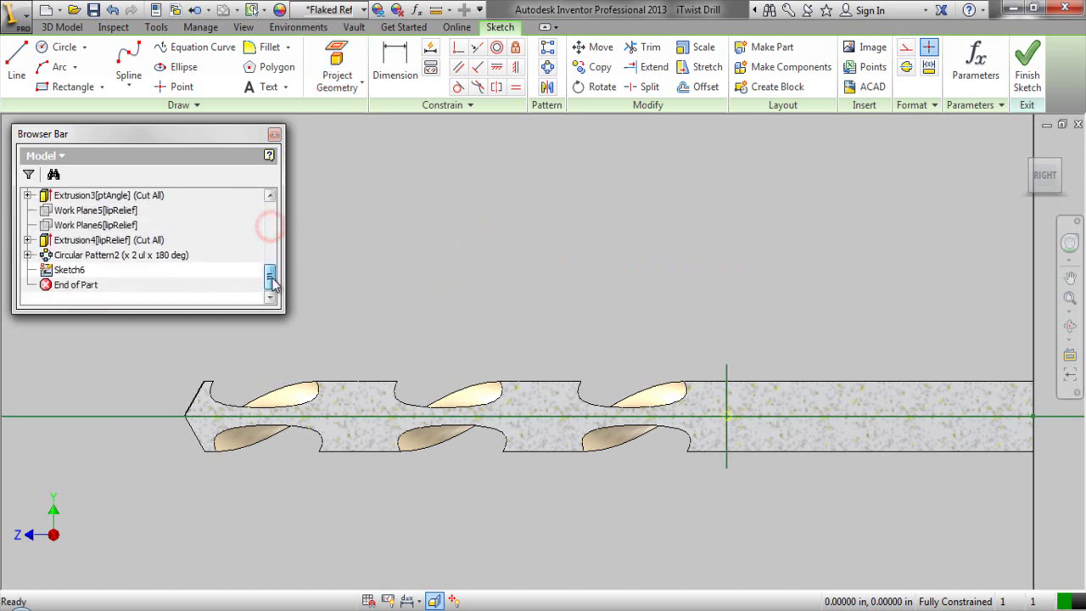
click(490, 276)
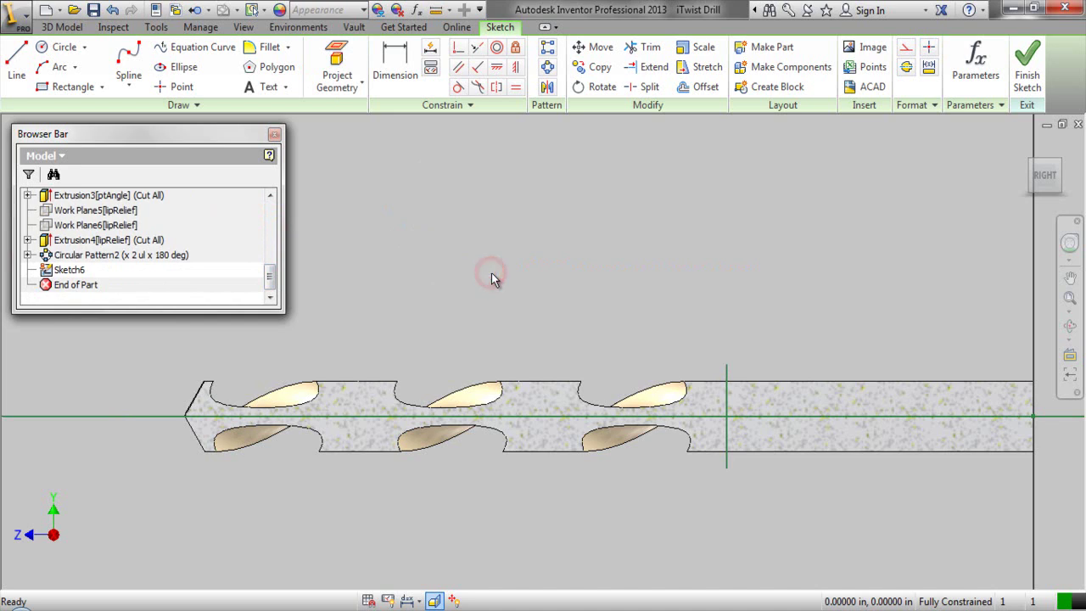
Sketch a two-point rectangle about 0.65 in wide straddling the drill's upper edge, from above the last flute to beyond the projected plane line
scroll(770, 401, up, 2)
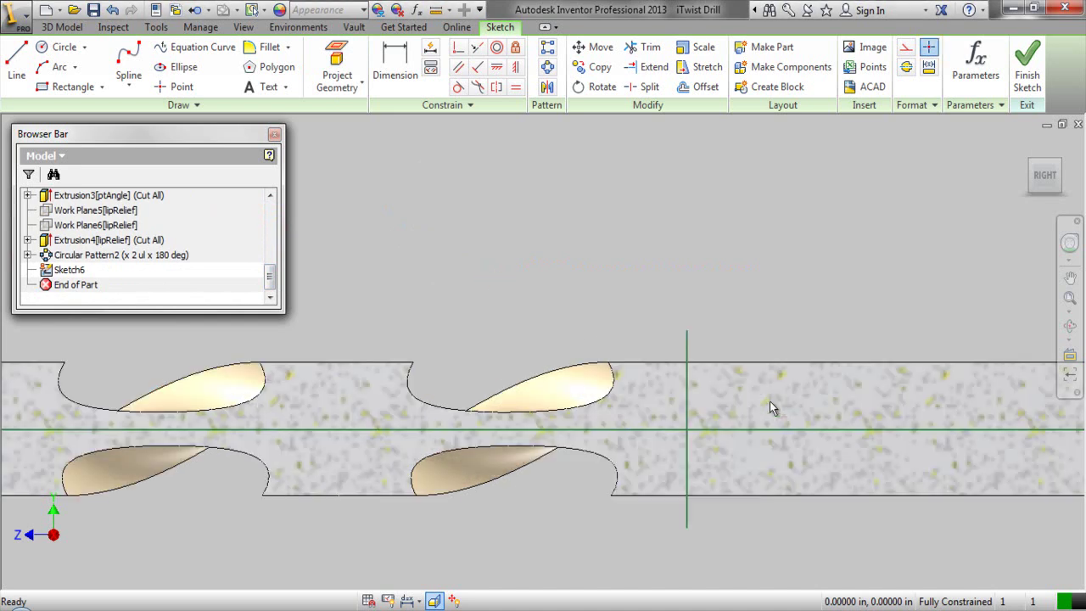
right_click(454, 196)
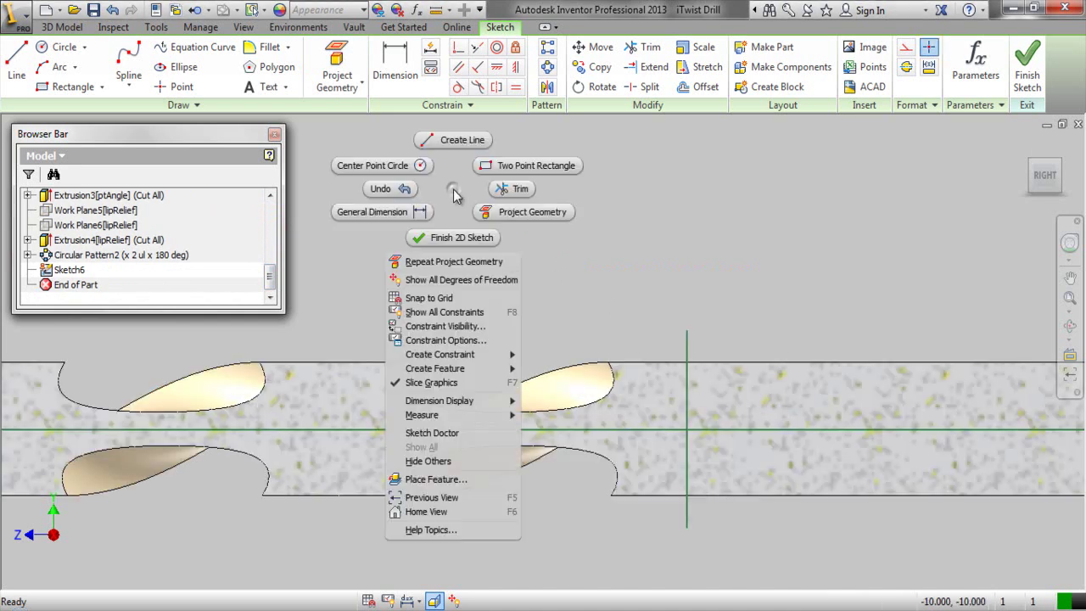
click(509, 165)
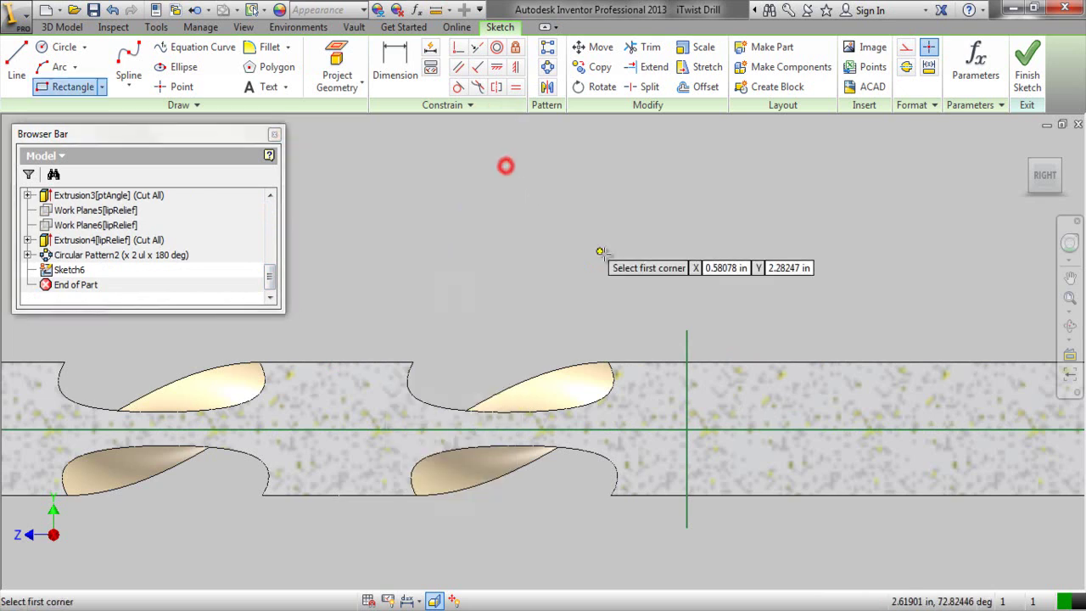
scroll(649, 381, up, 2)
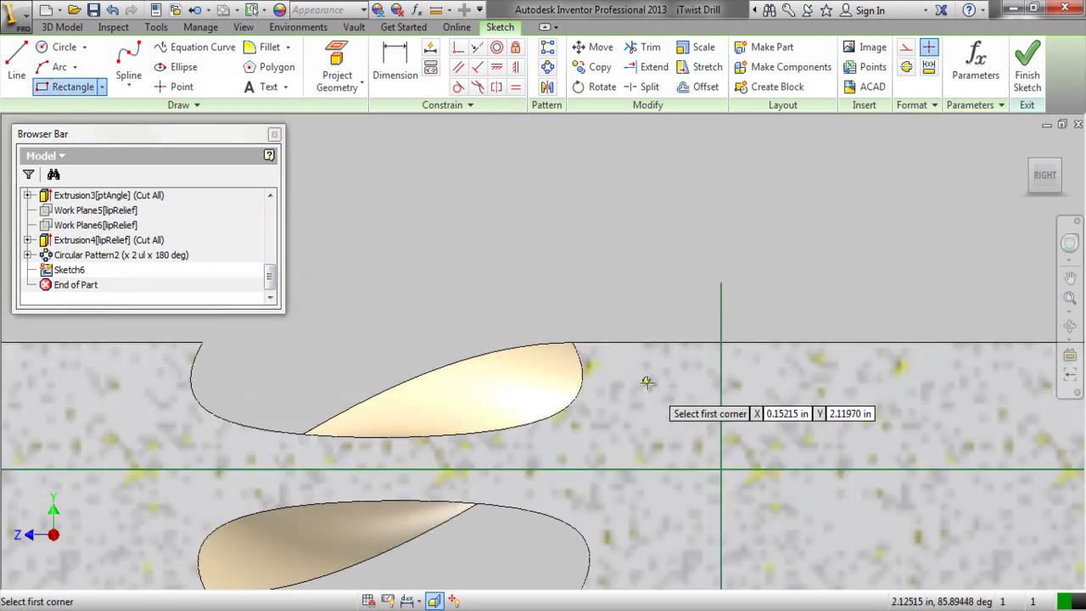
click(473, 255)
click(836, 362)
Dimension the rectangle's width and link it to the fluteReliefSetback parameter
right_click(591, 207)
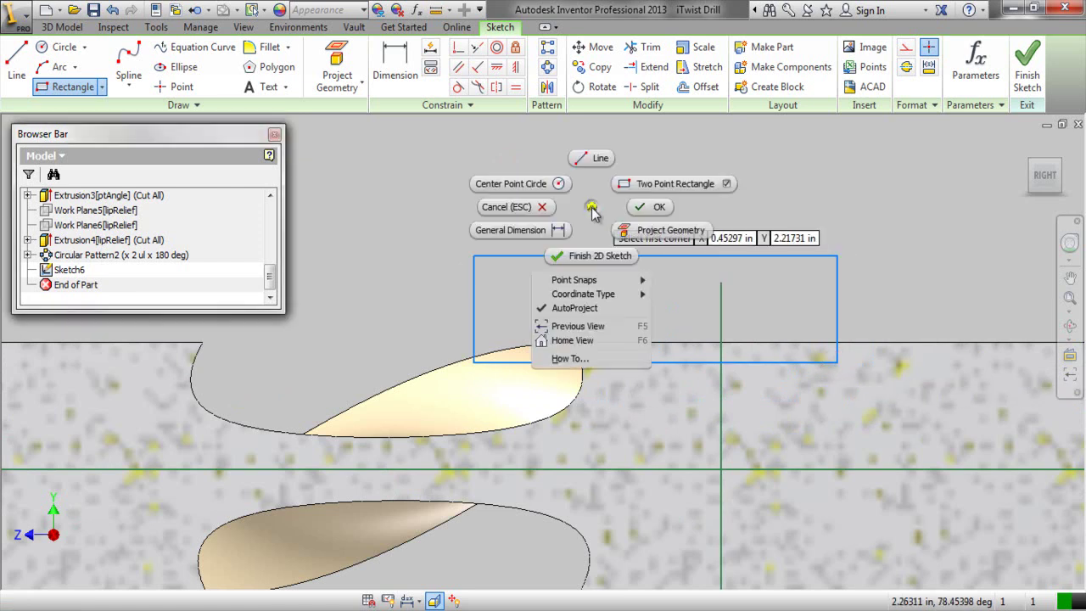
click(536, 231)
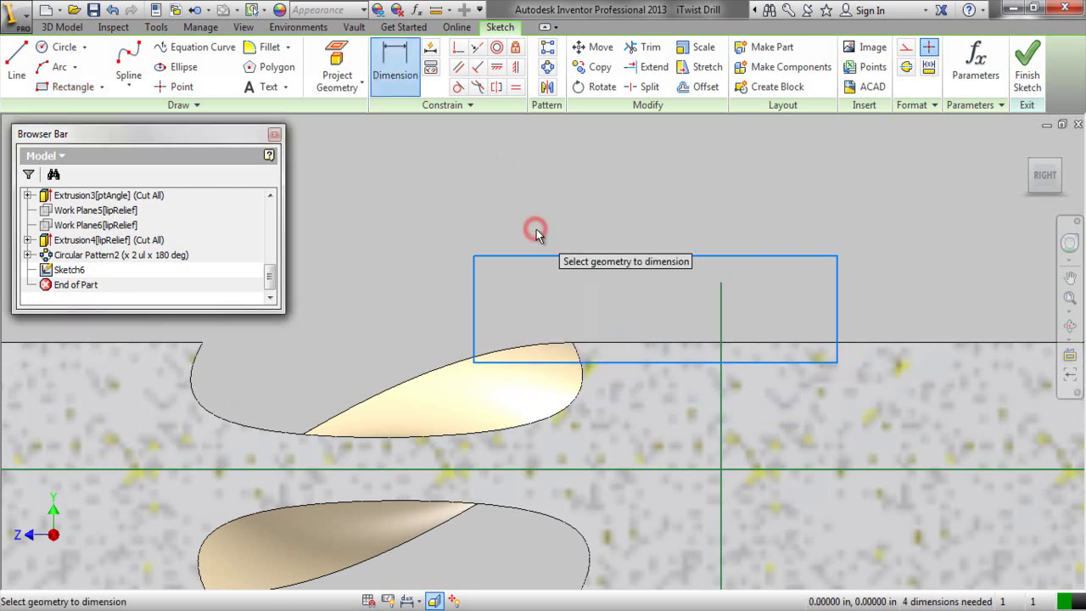
click(611, 259)
click(628, 213)
click(666, 269)
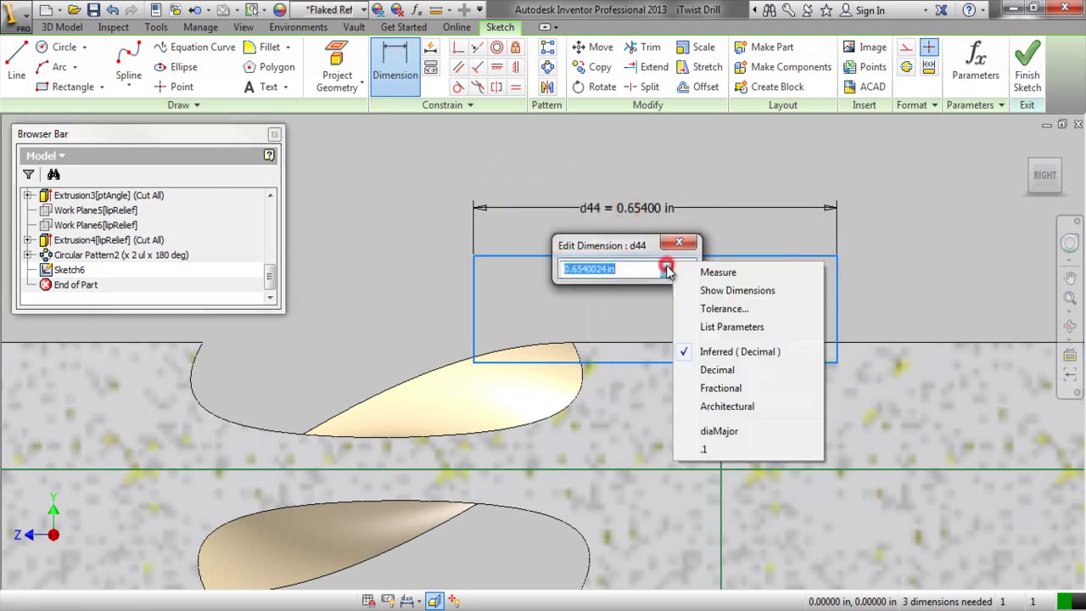
click(702, 327)
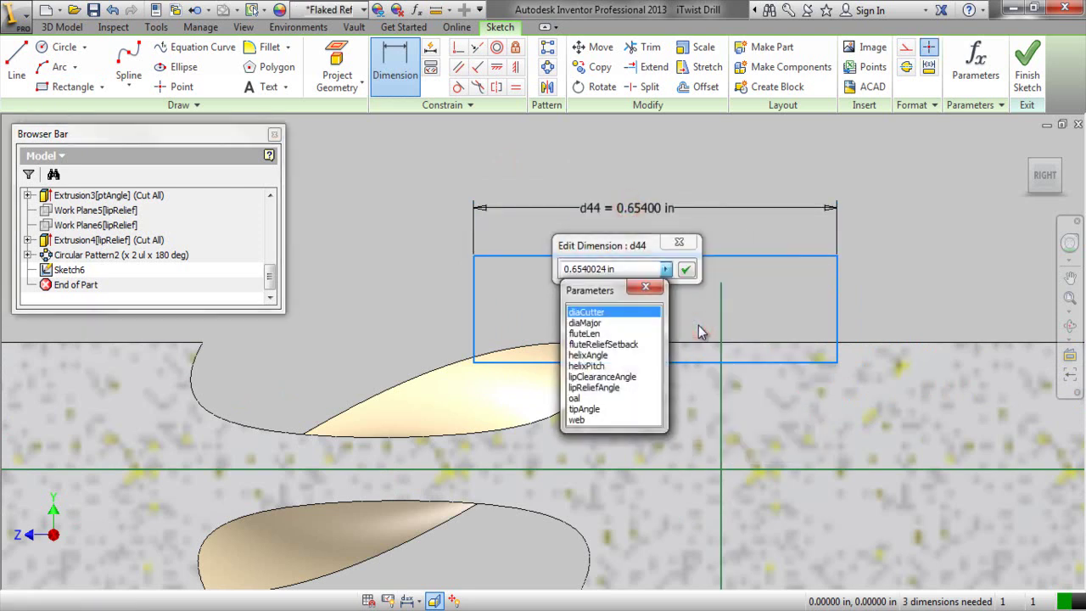
click(620, 345)
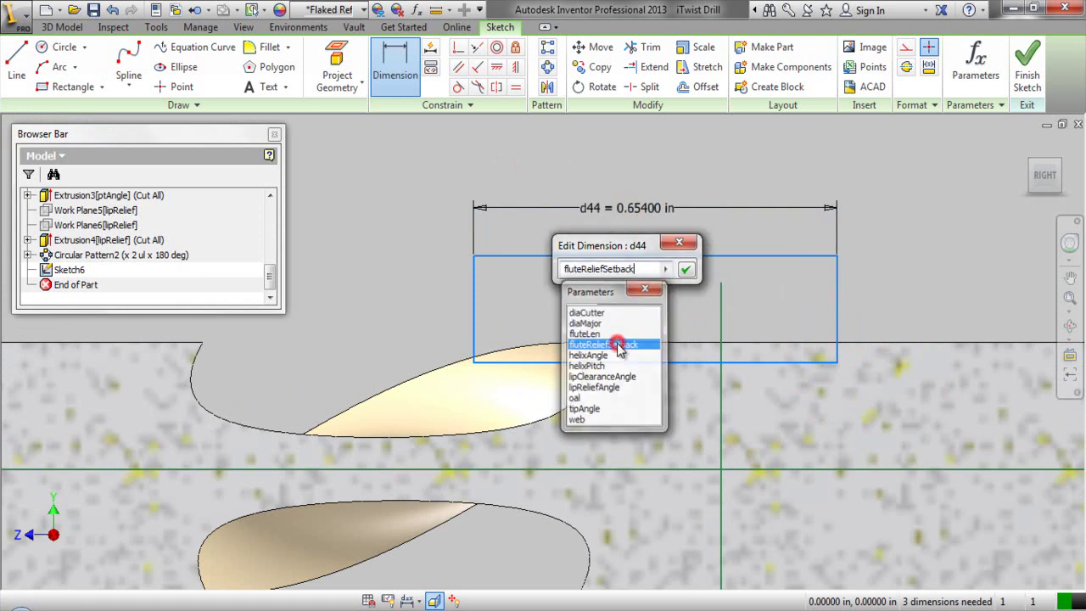
click(687, 269)
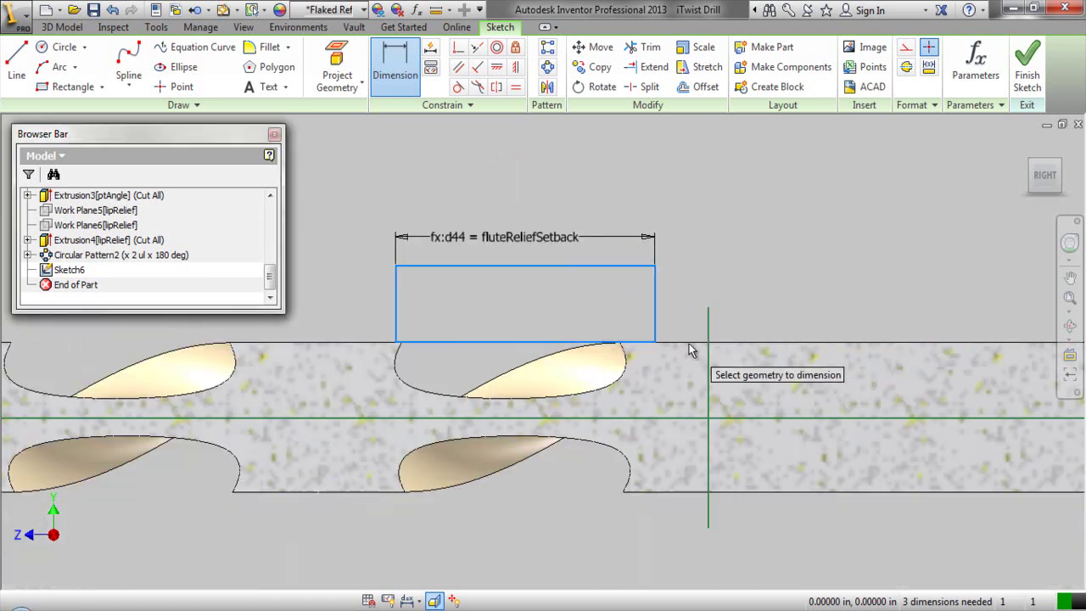
right_click(582, 178)
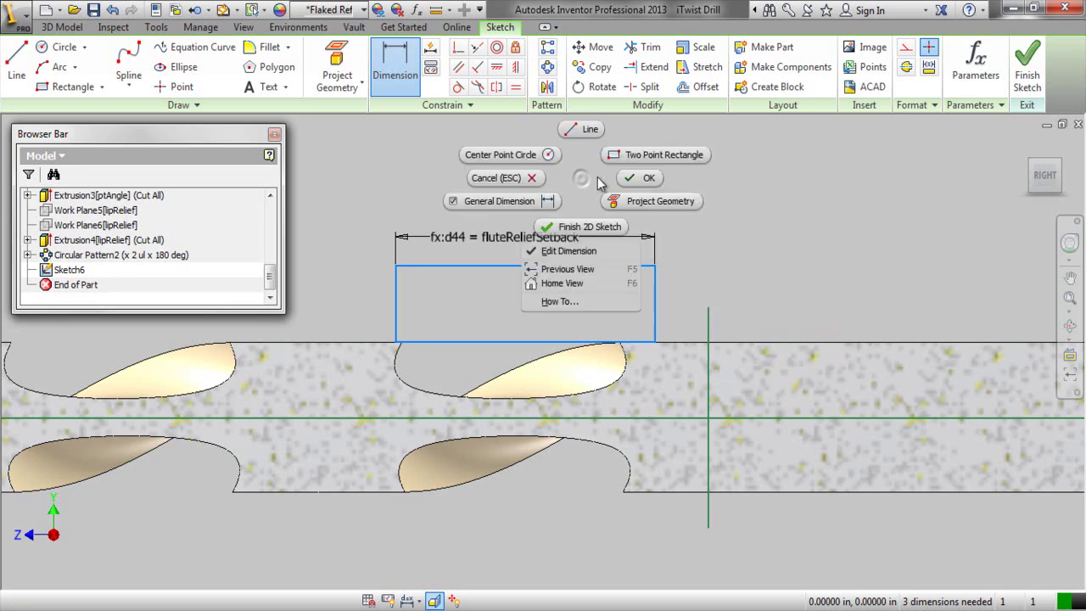
click(632, 182)
Dimension the rectangle's height and set it to 0.1 in
right_click(554, 302)
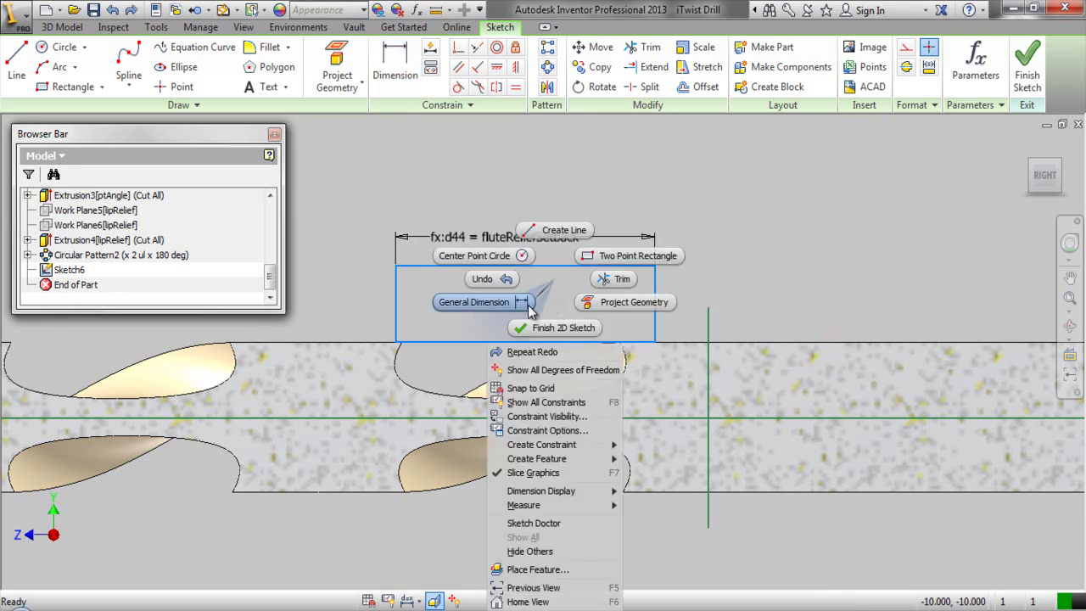
click(524, 304)
click(397, 302)
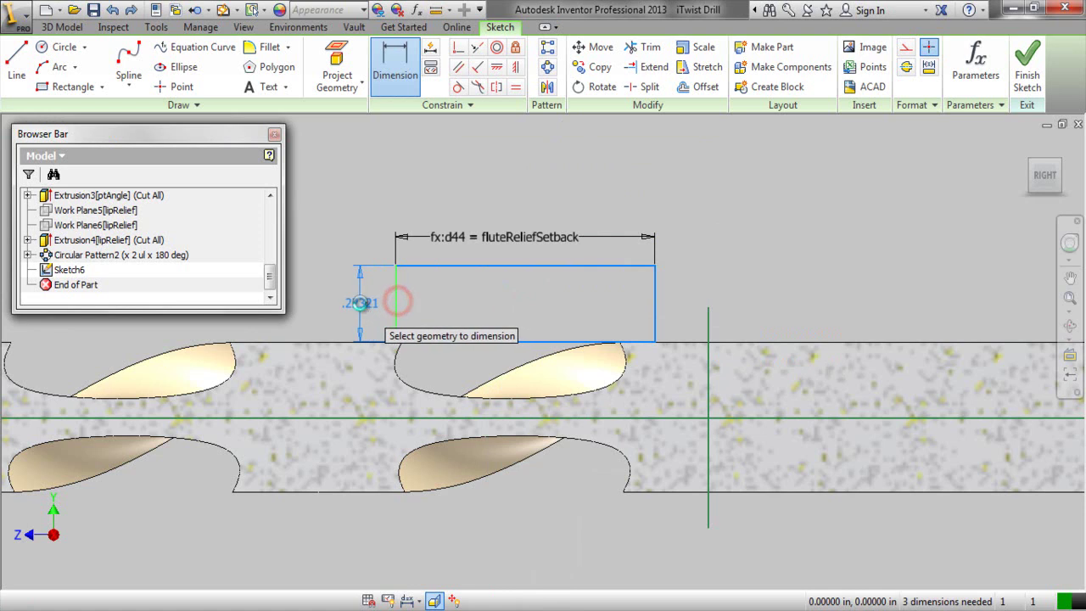
click(360, 307)
text(.)
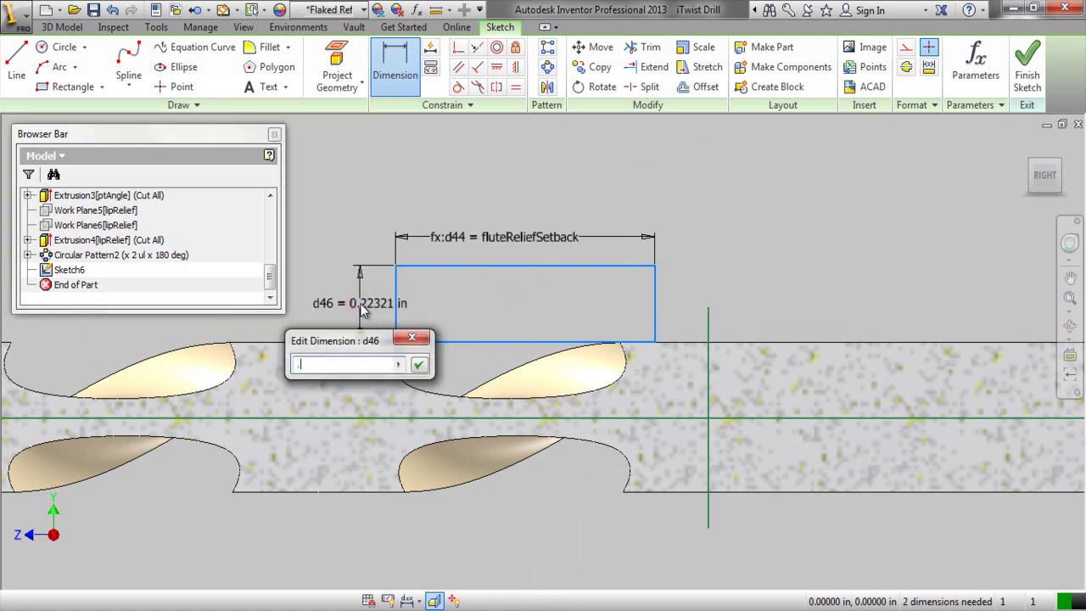
text(1)
key(Return)
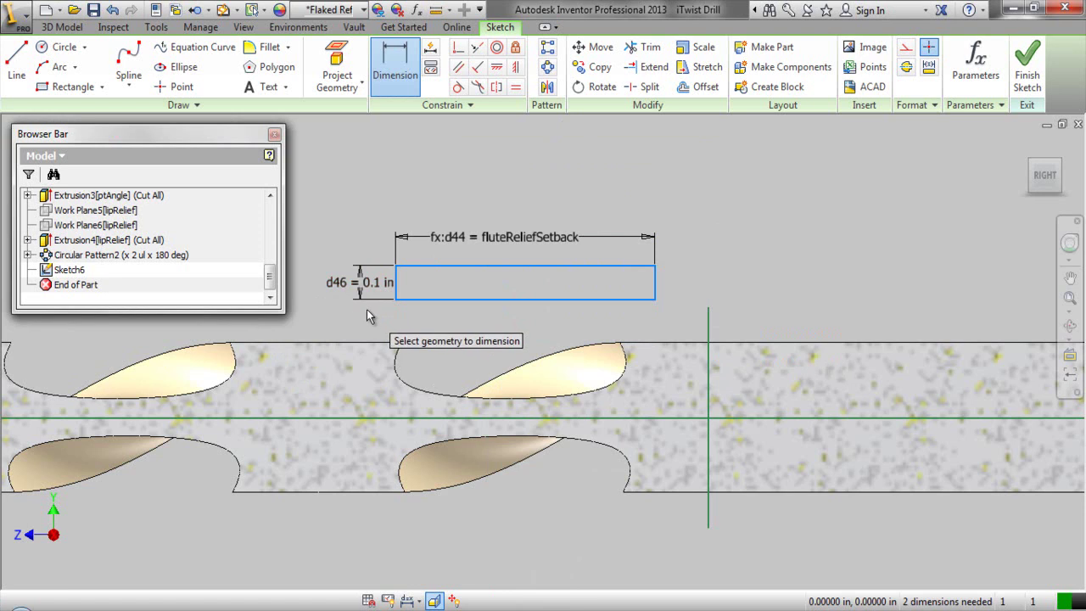
right_click(560, 322)
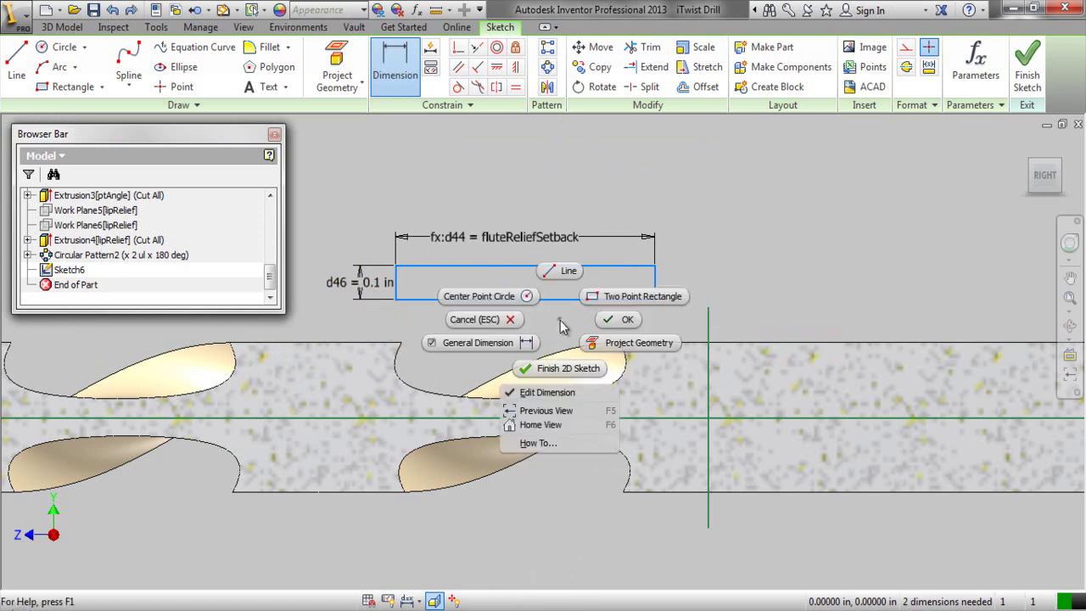
Add a numeric user parameter named diaClear with the equation diaMajor * 0.98
click(604, 321)
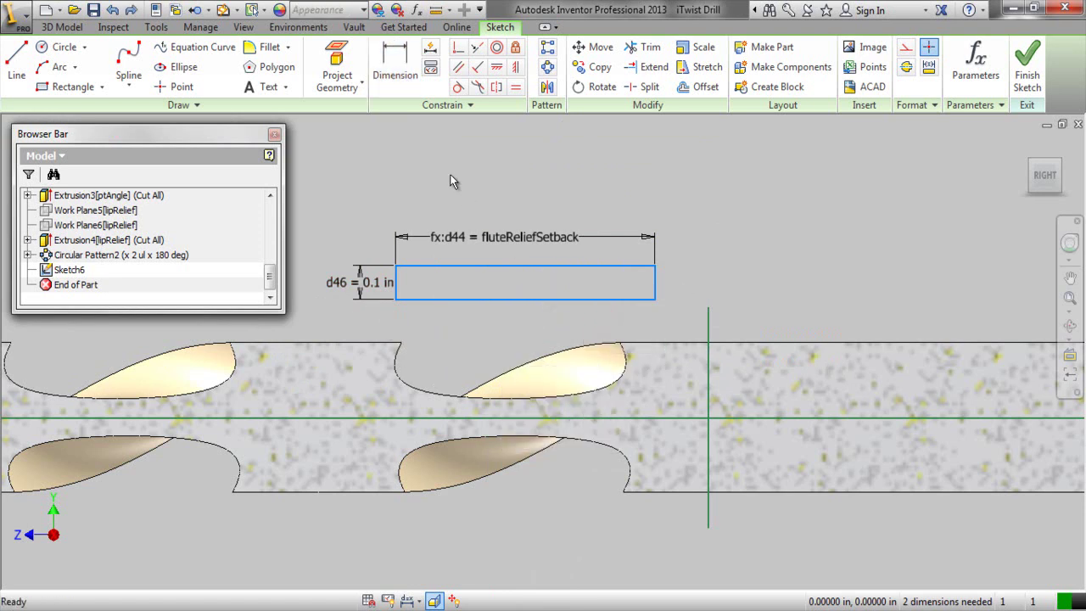
click(415, 10)
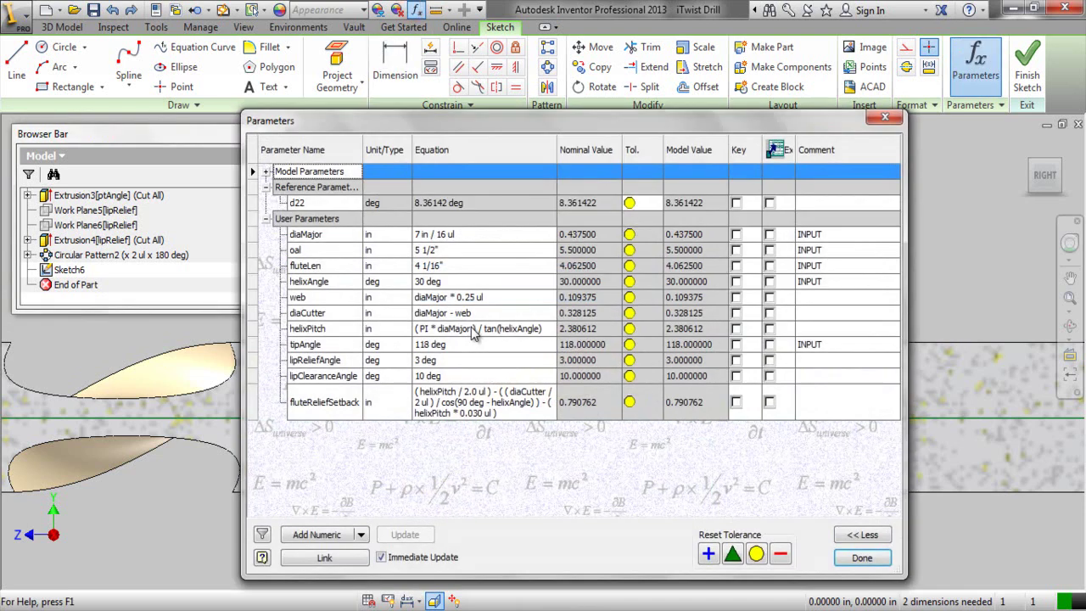
click(327, 535)
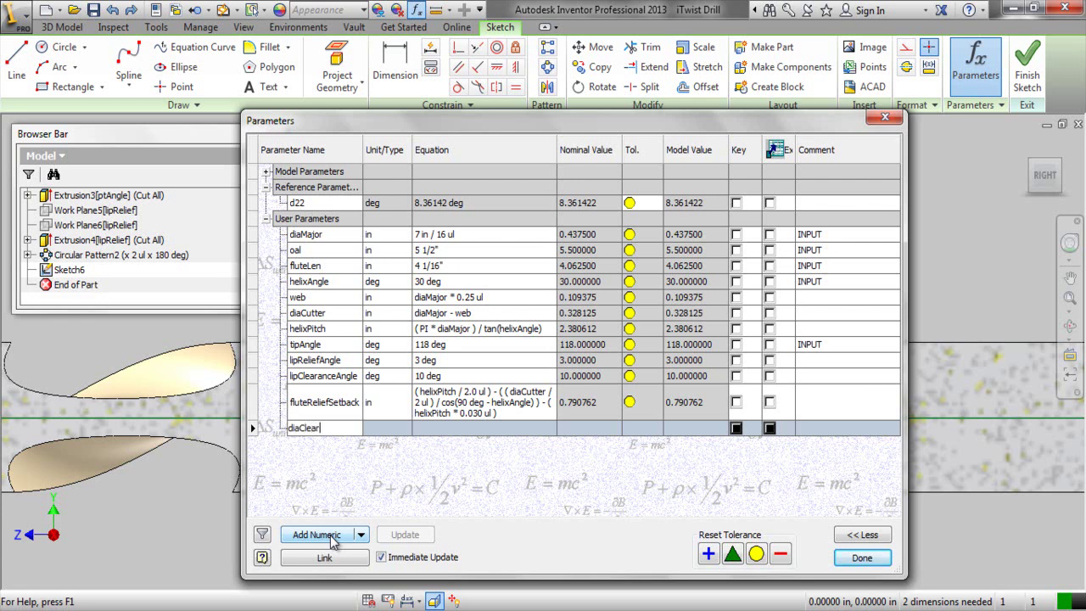
key(Tab)
key(Tab)
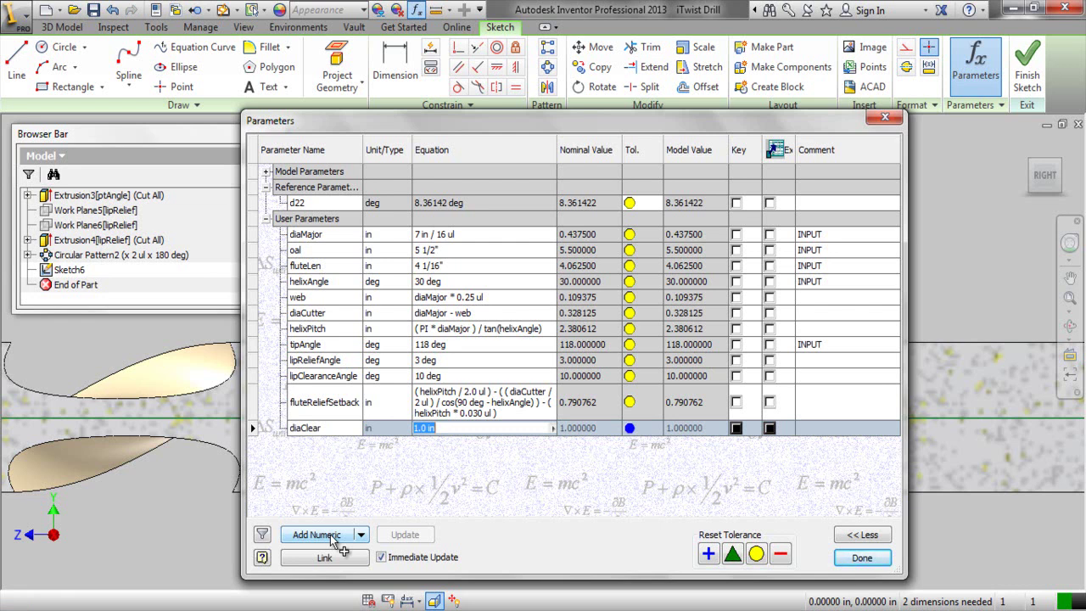
right_click(464, 428)
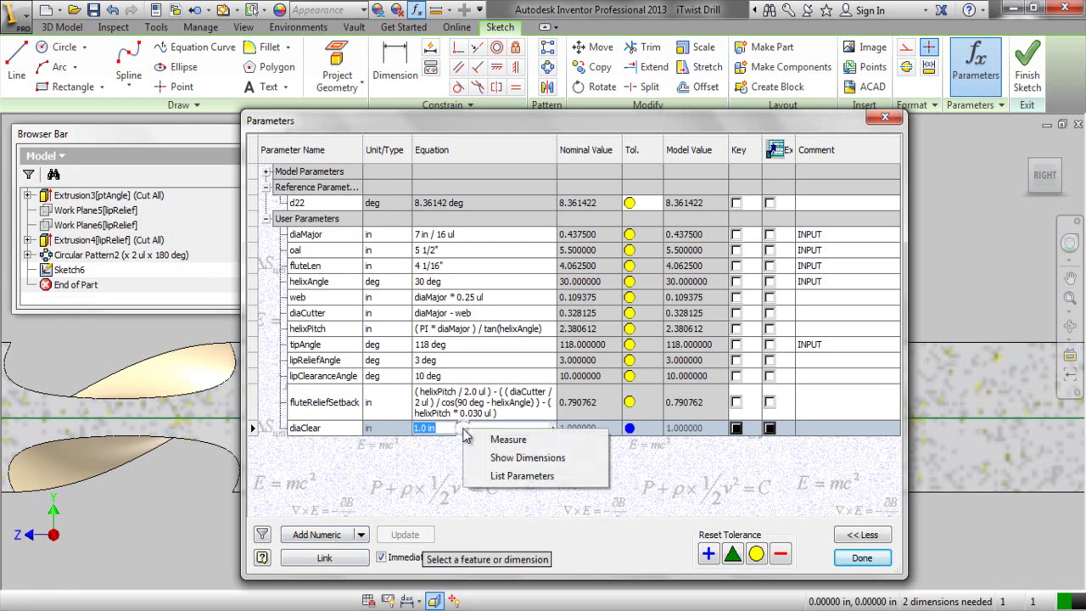
click(490, 472)
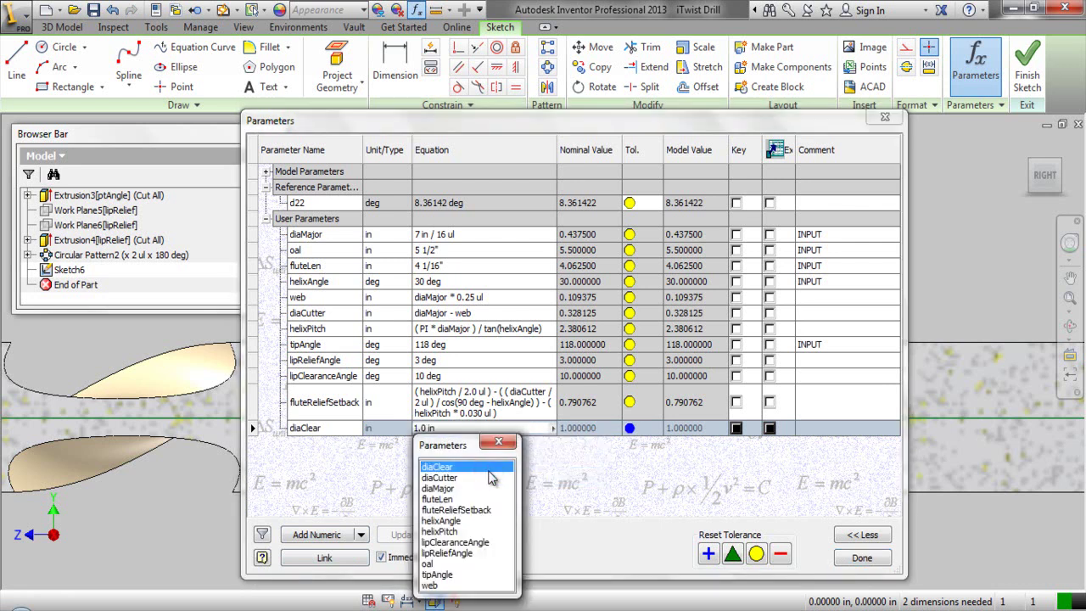
double_click(452, 489)
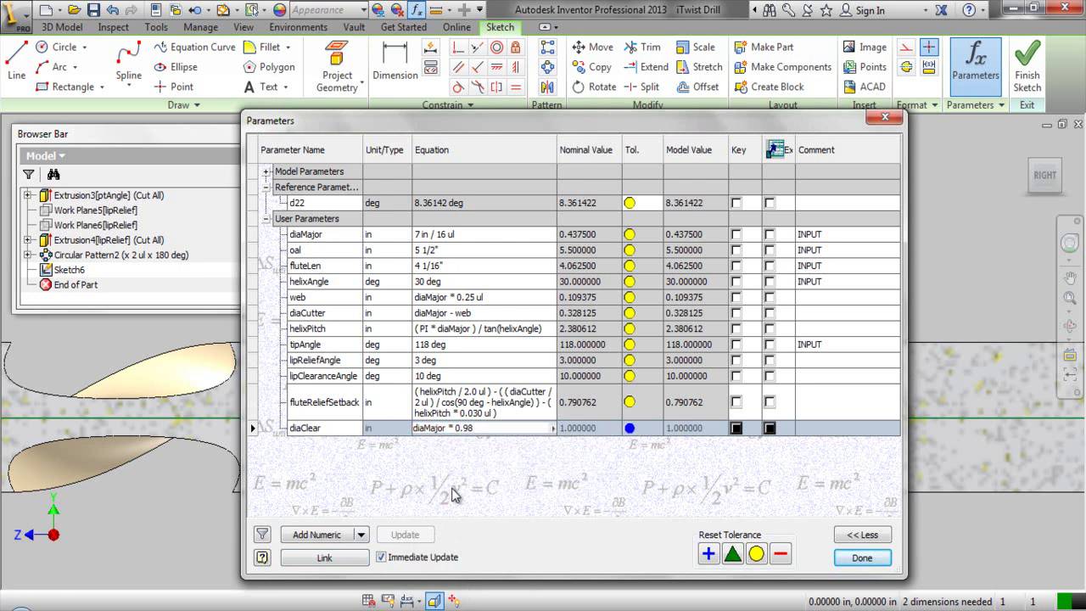
key(Return)
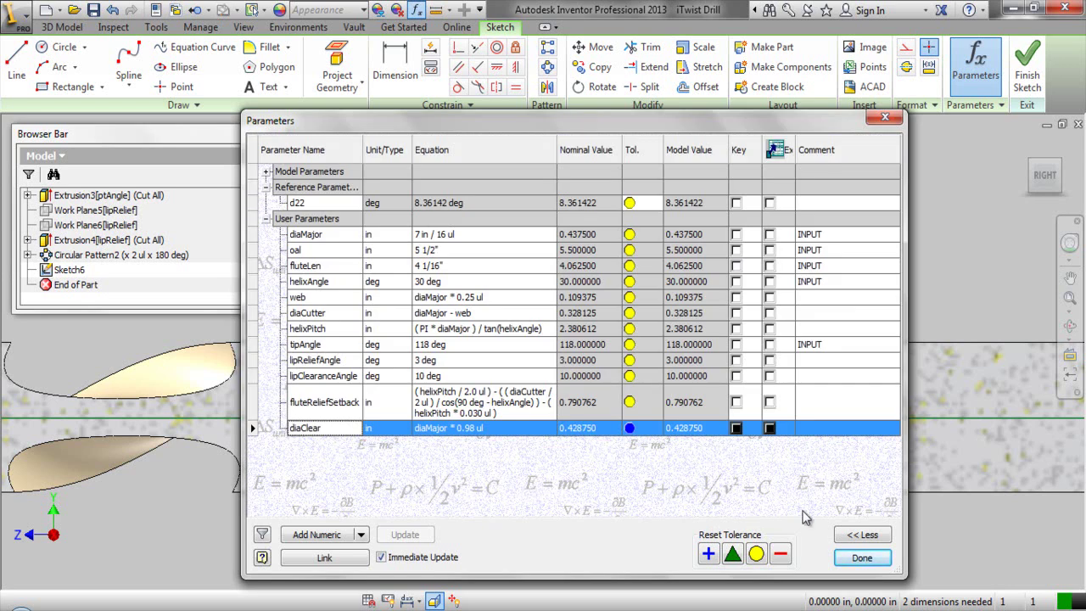
click(855, 559)
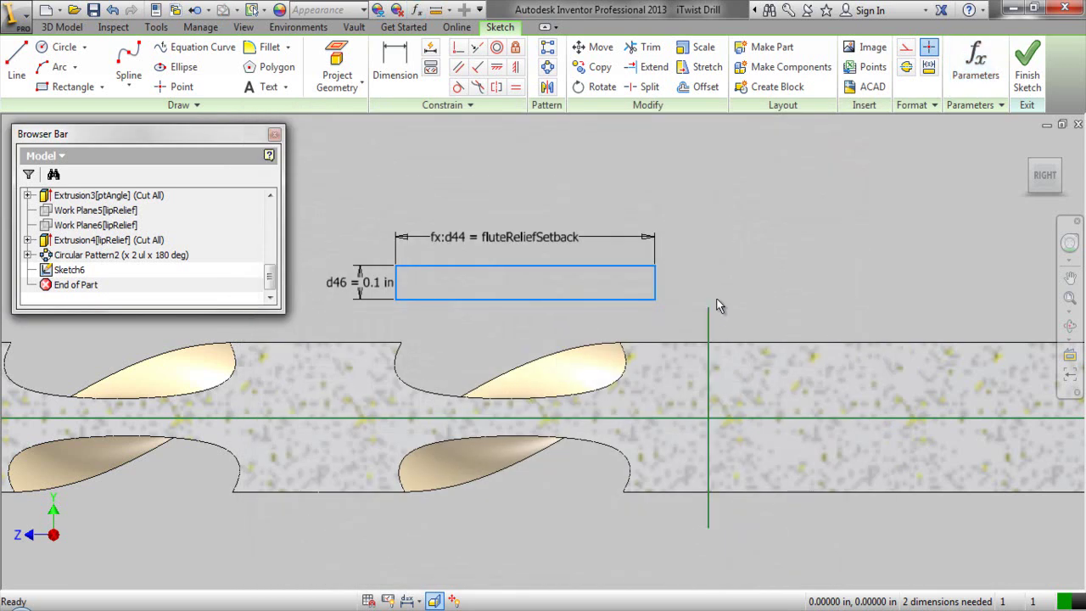
Dimension the distance from the rectangle's lower edge to the projected drill axis and set it to diaClear/2
right_click(699, 240)
click(672, 248)
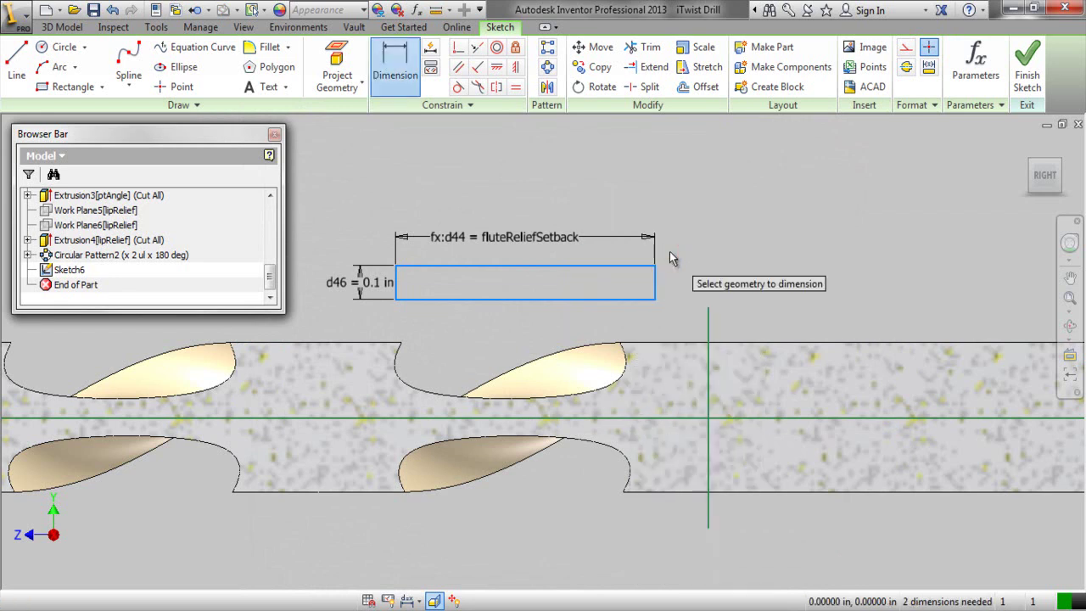
click(637, 298)
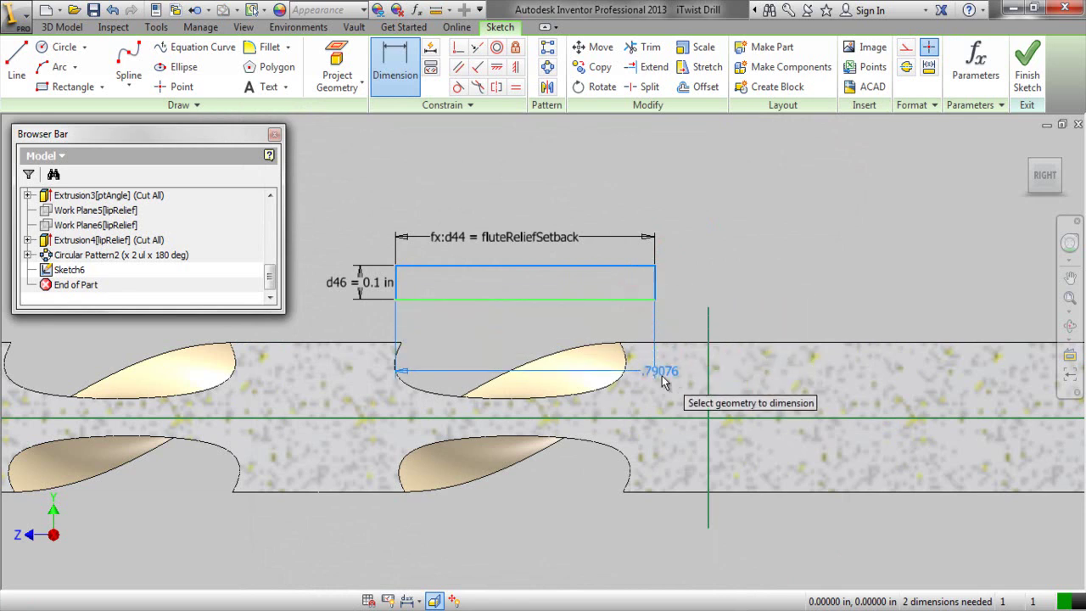
click(657, 418)
click(768, 333)
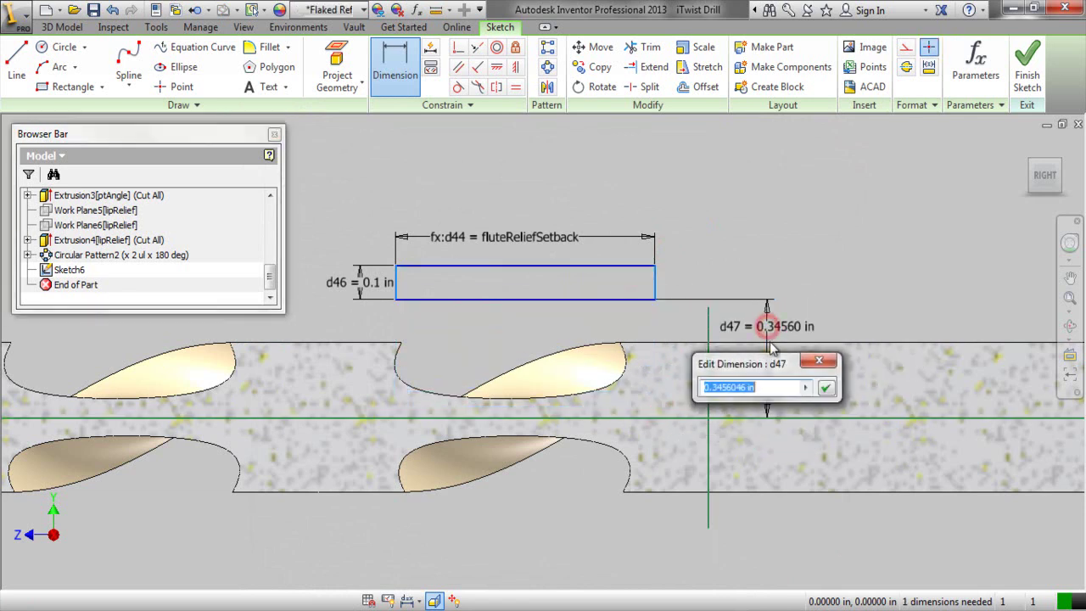
click(804, 386)
click(844, 445)
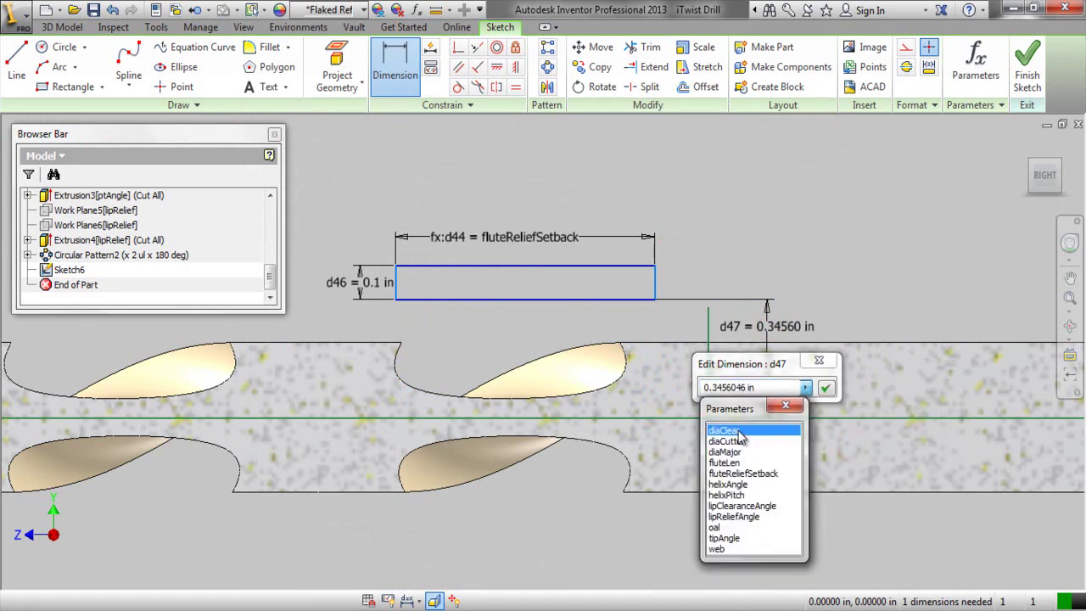
click(738, 432)
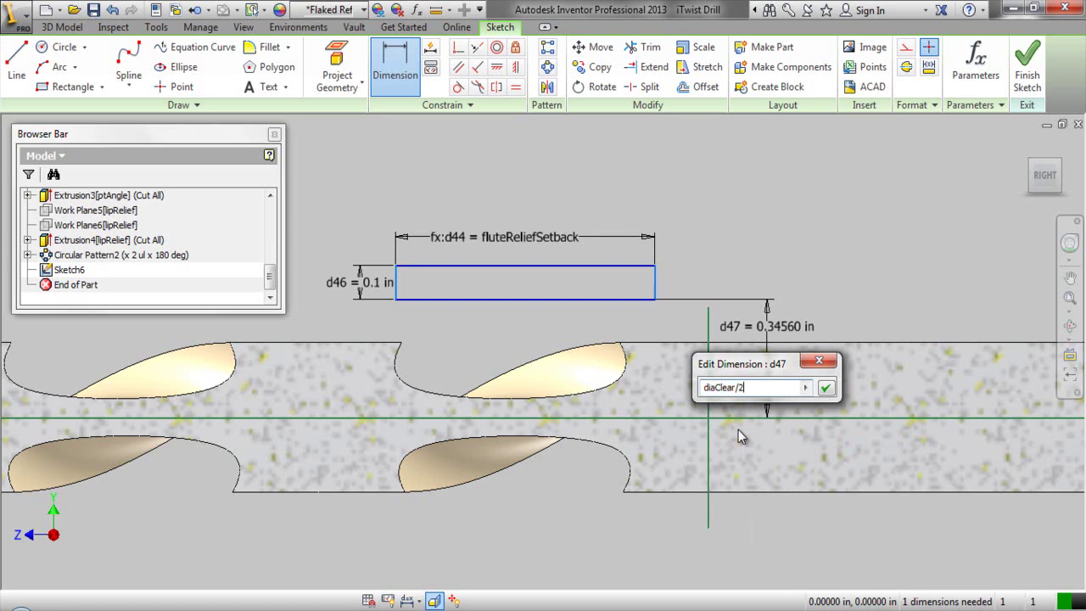
click(824, 389)
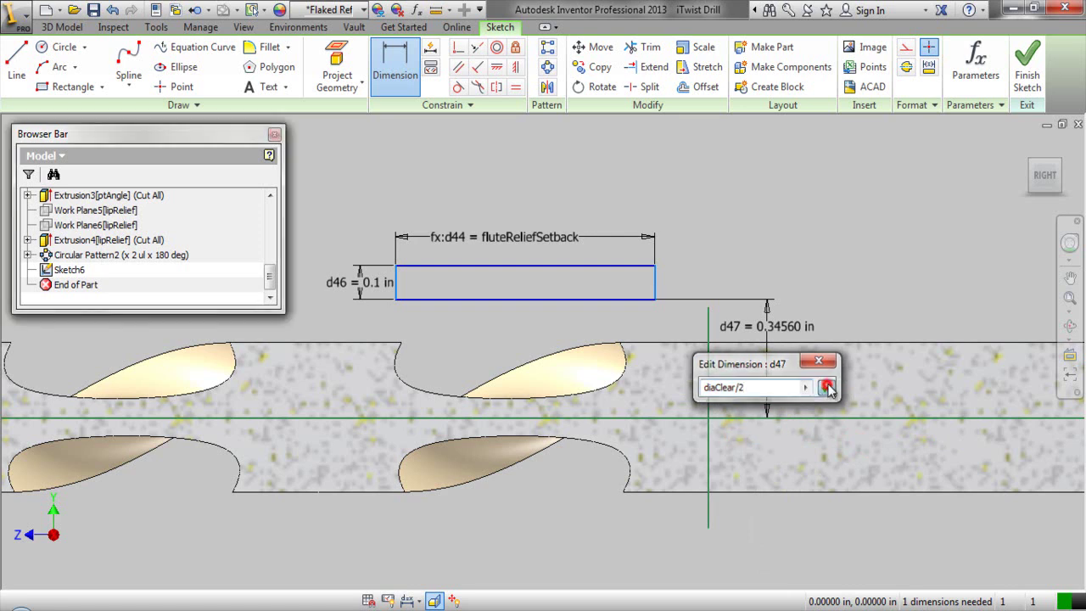
Dimension the distance from the rectangle's edge nearest the drill tip to the projected shankEnd plane line and set it to helixPitch/4
click(708, 313)
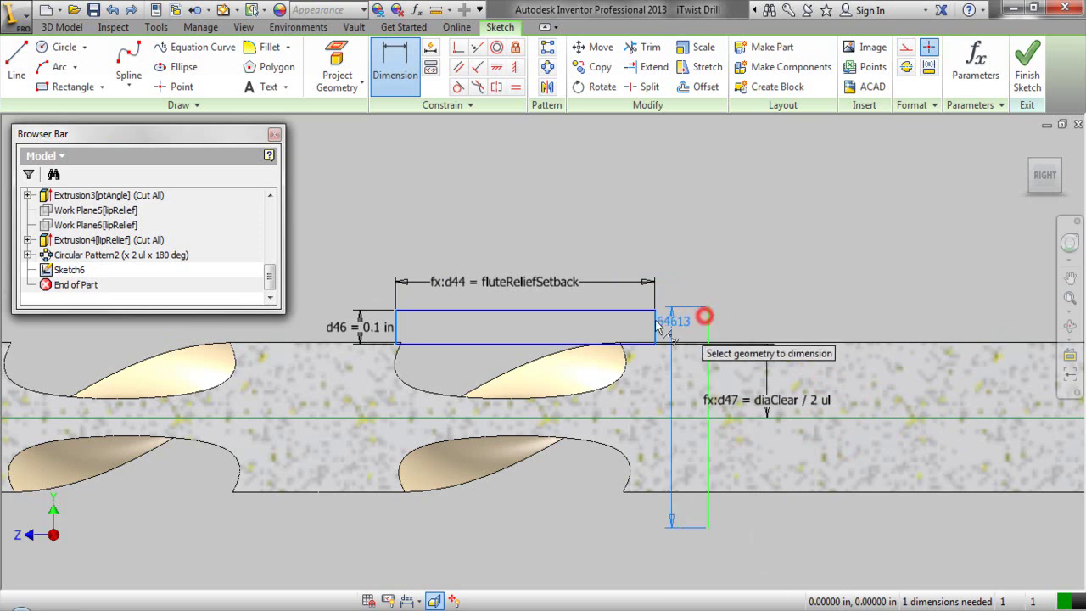
click(398, 328)
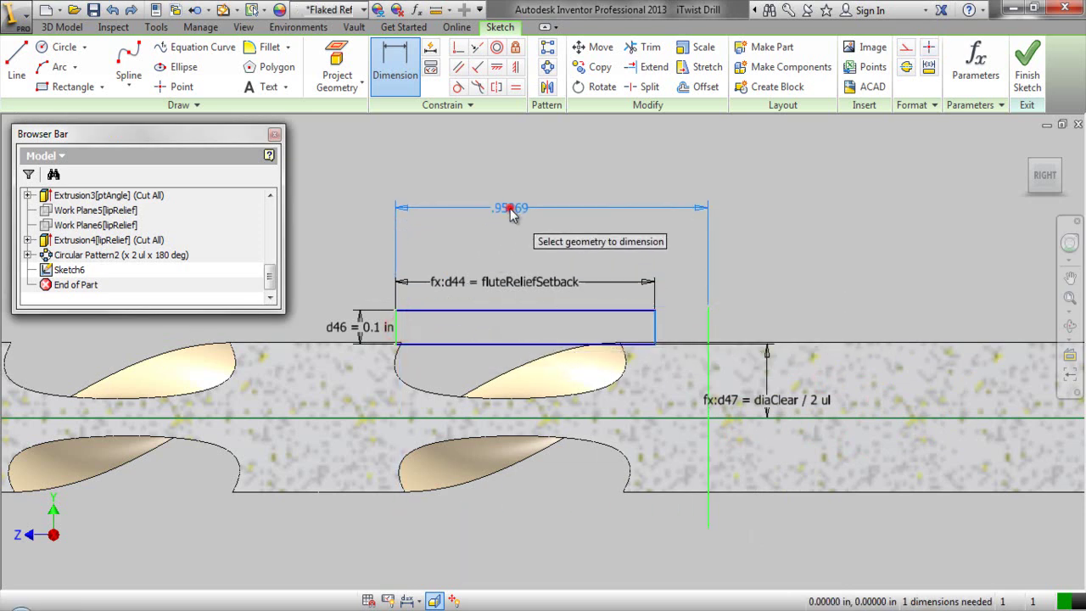
click(509, 207)
click(547, 269)
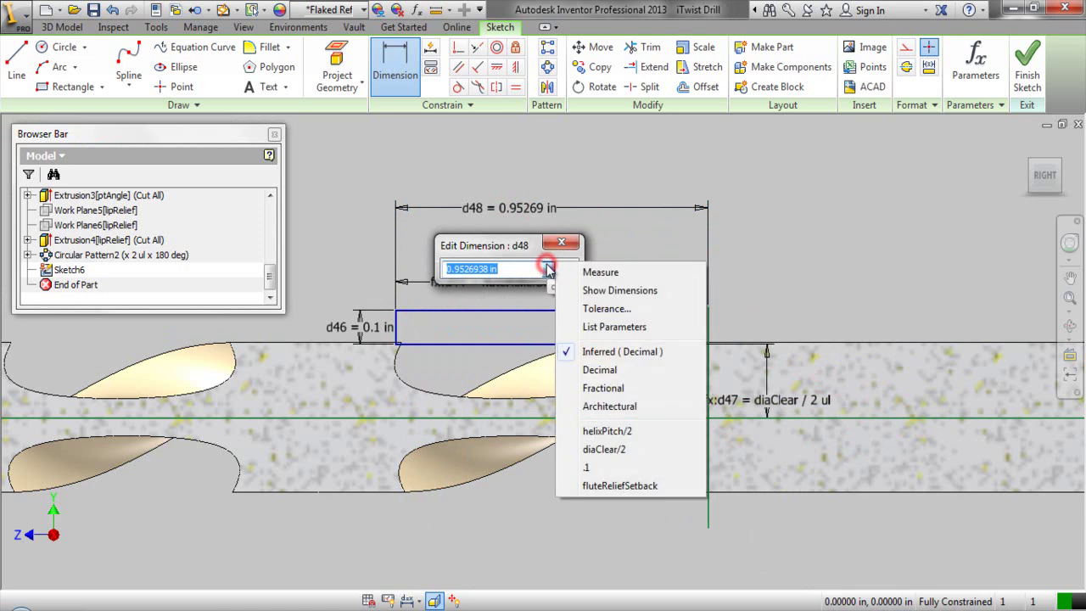
click(569, 327)
click(481, 377)
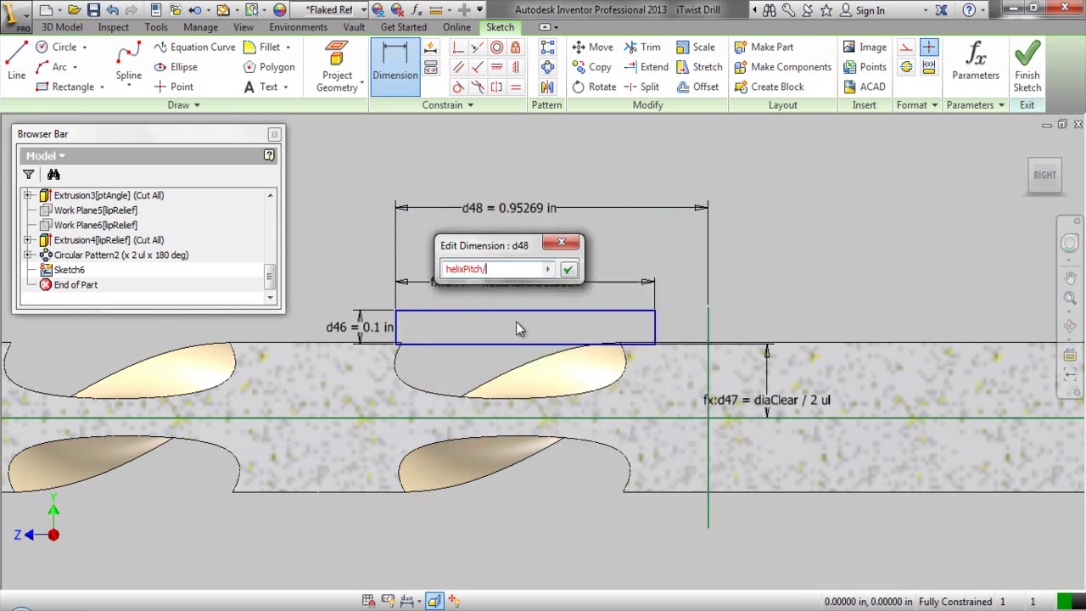
key(Return)
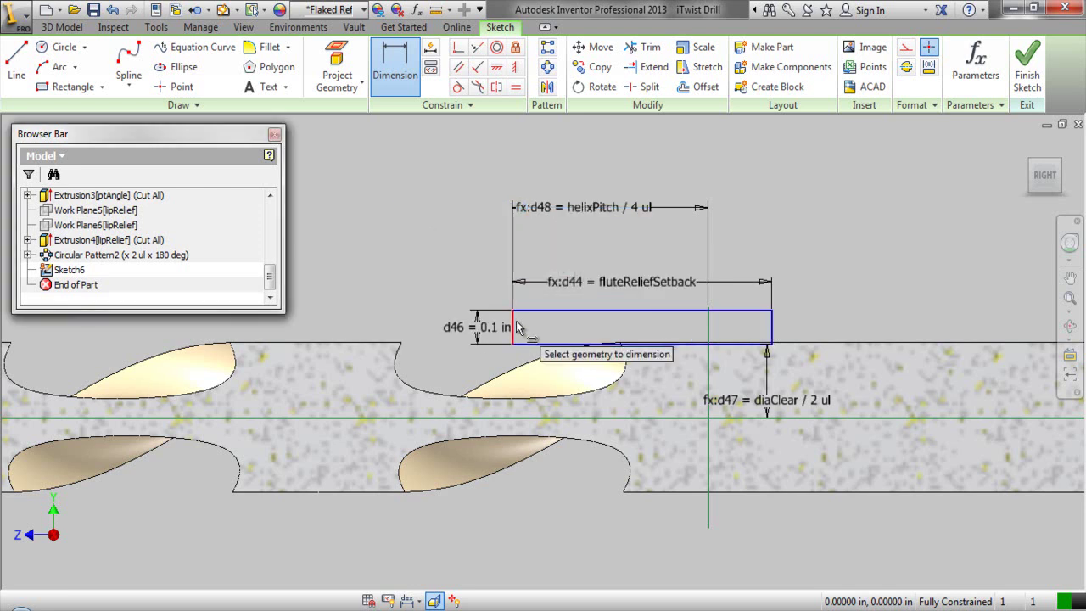
right_click(794, 208)
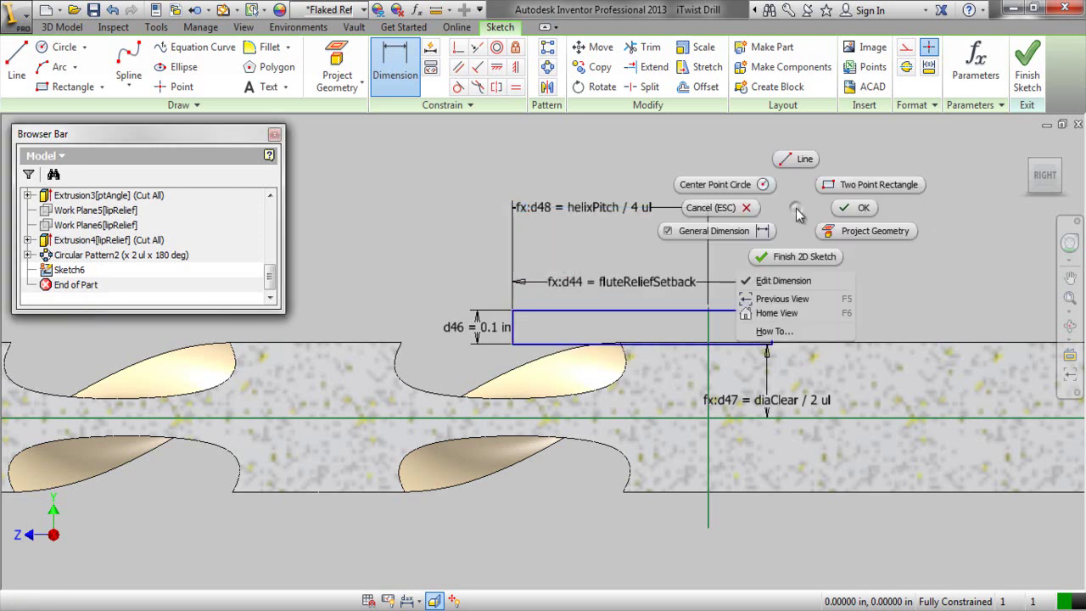
click(851, 209)
Finish the rectangle sketch and save the part
click(1026, 76)
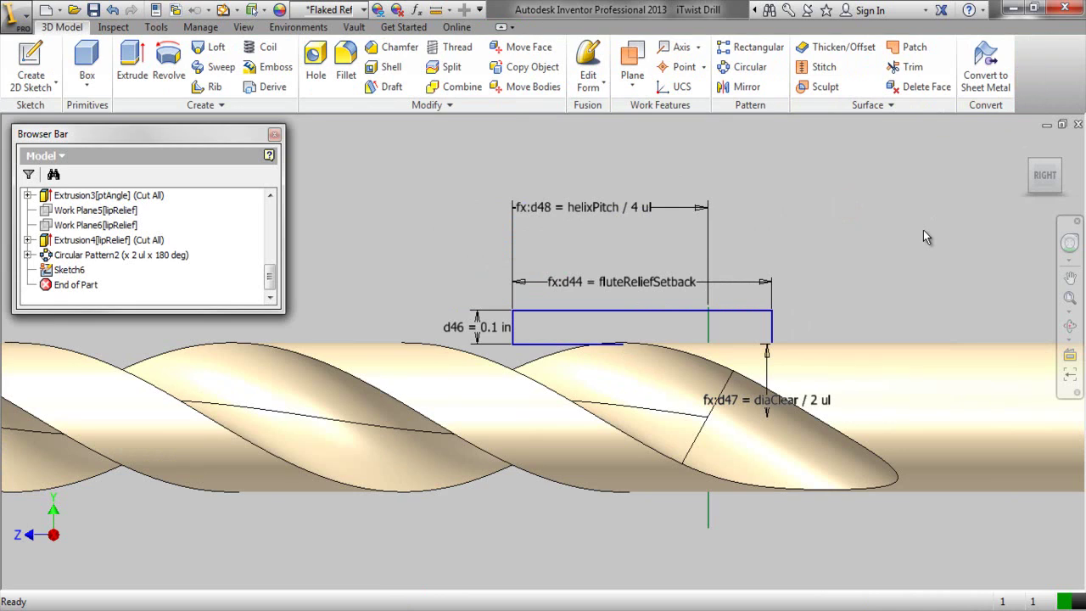
click(1031, 167)
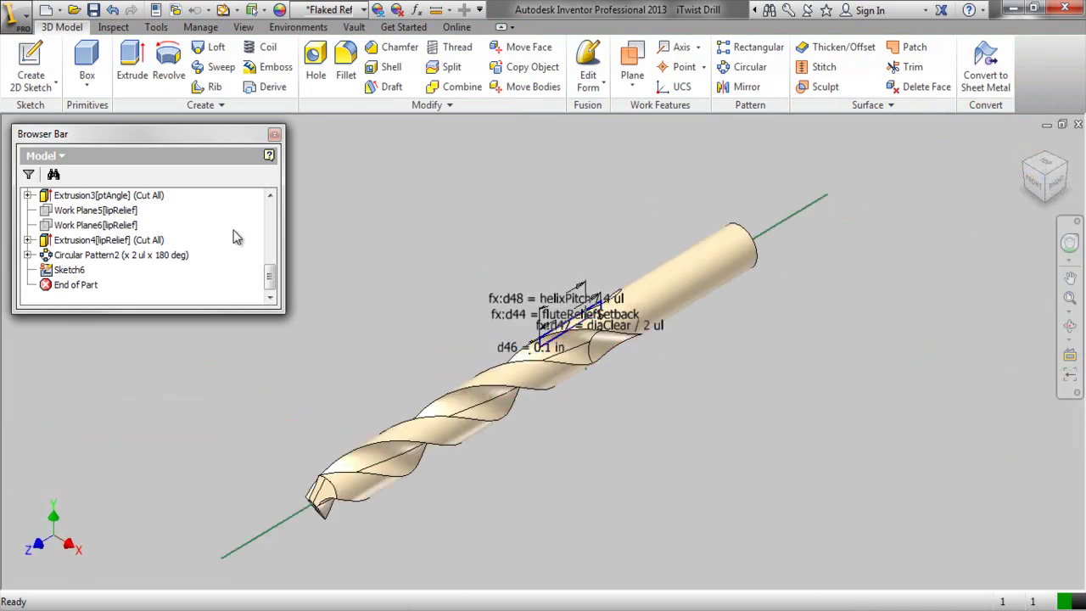
click(91, 9)
Add the comment NOT USED to the diaClear user parameter
click(416, 9)
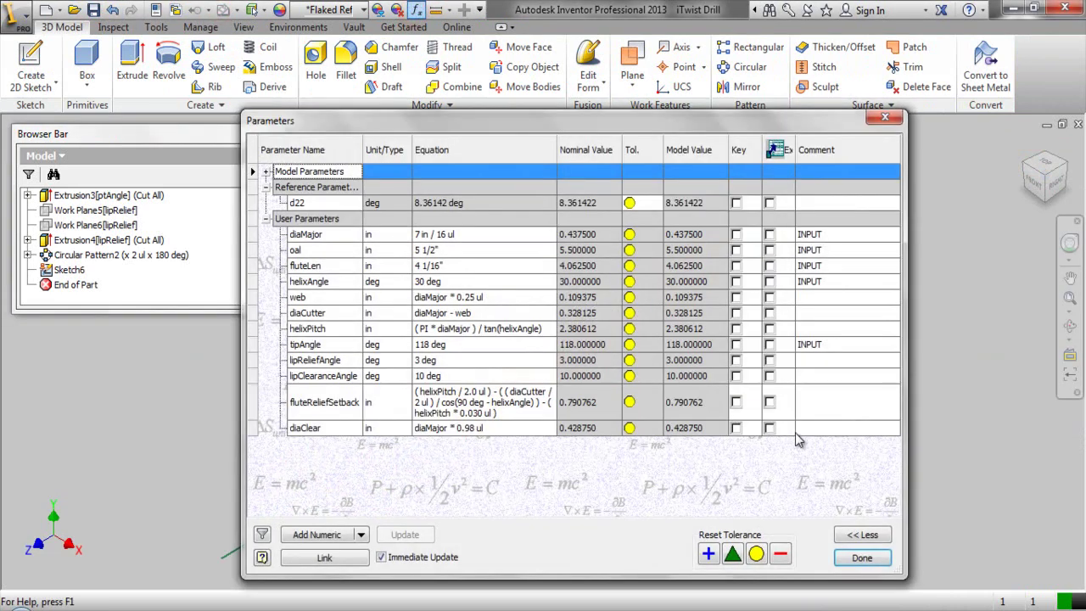
click(807, 428)
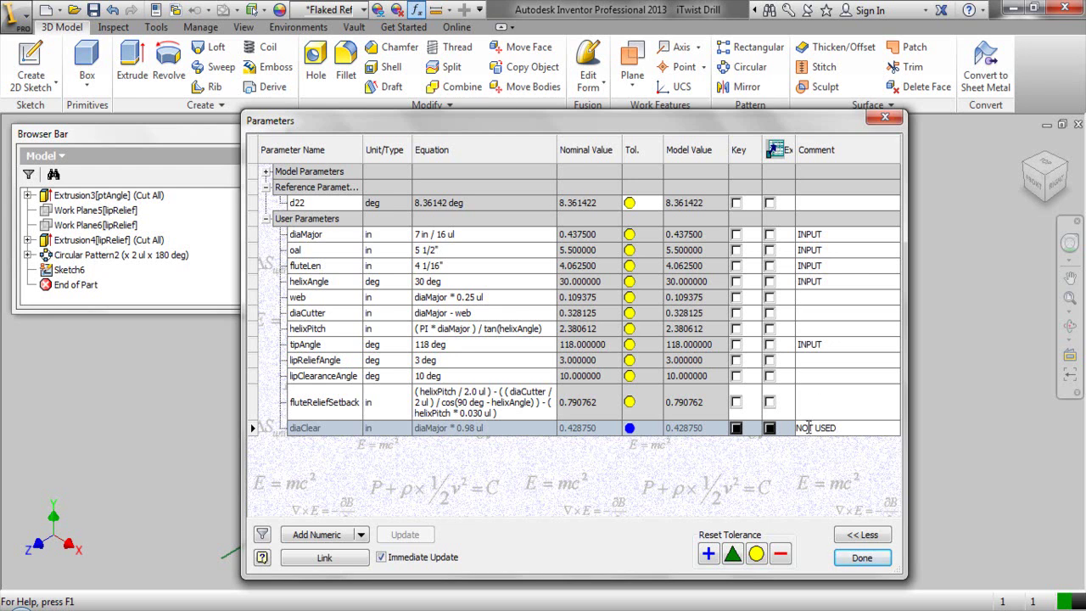
click(855, 558)
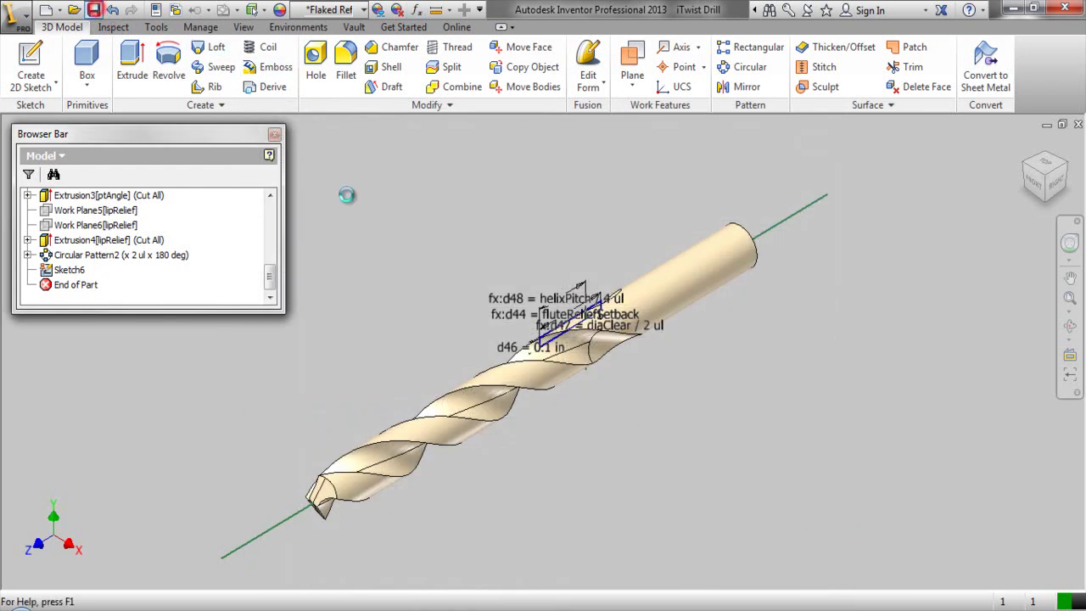
Rename Sketch6 as clearanceDia and save the part
click(75, 271)
click(75, 271)
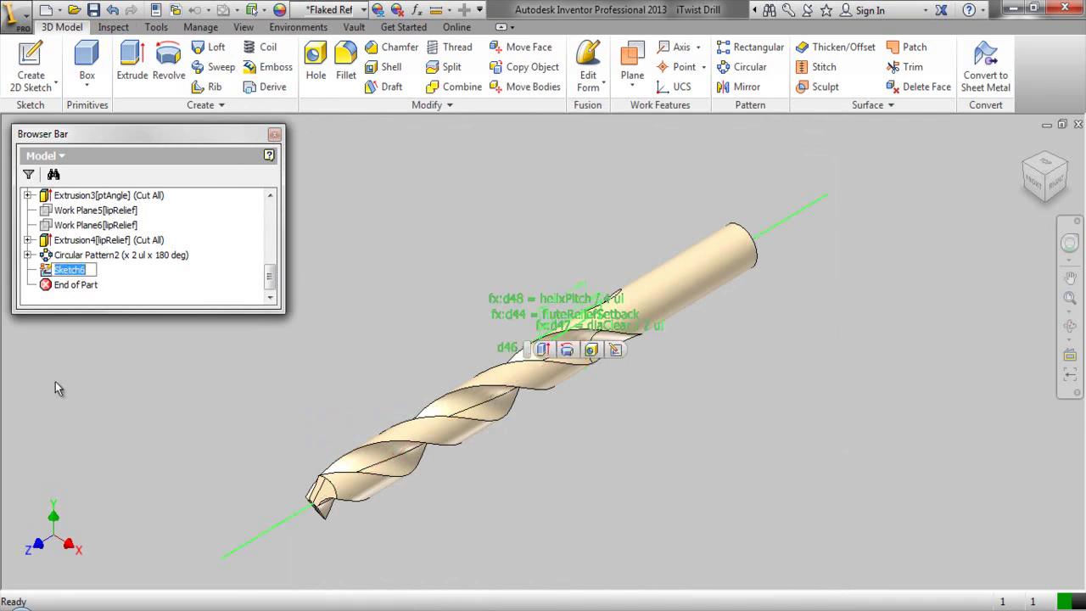
key(BackSpace)
text(clearanceDia)
key(Return)
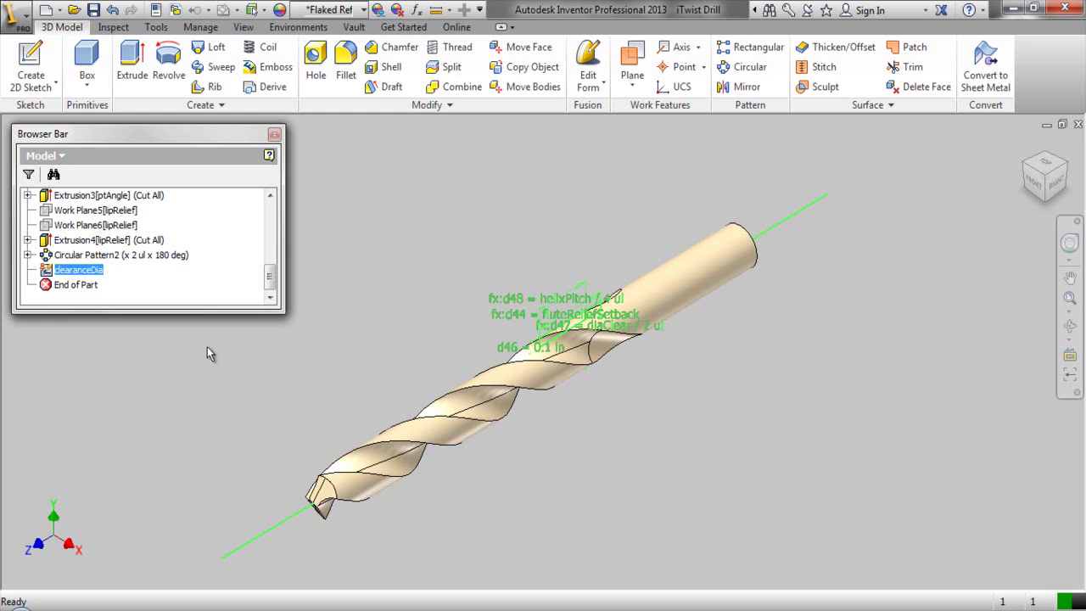
click(232, 354)
key(ctrl+s)
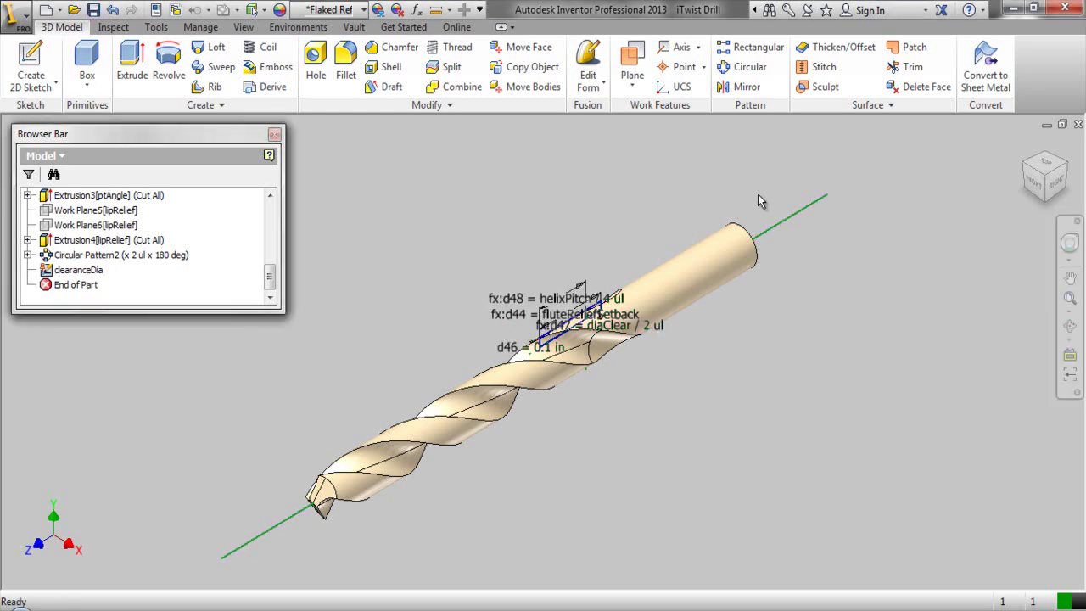
Start a Coil of the clearance rectangle profile, using majorAxis as its axis
click(1028, 174)
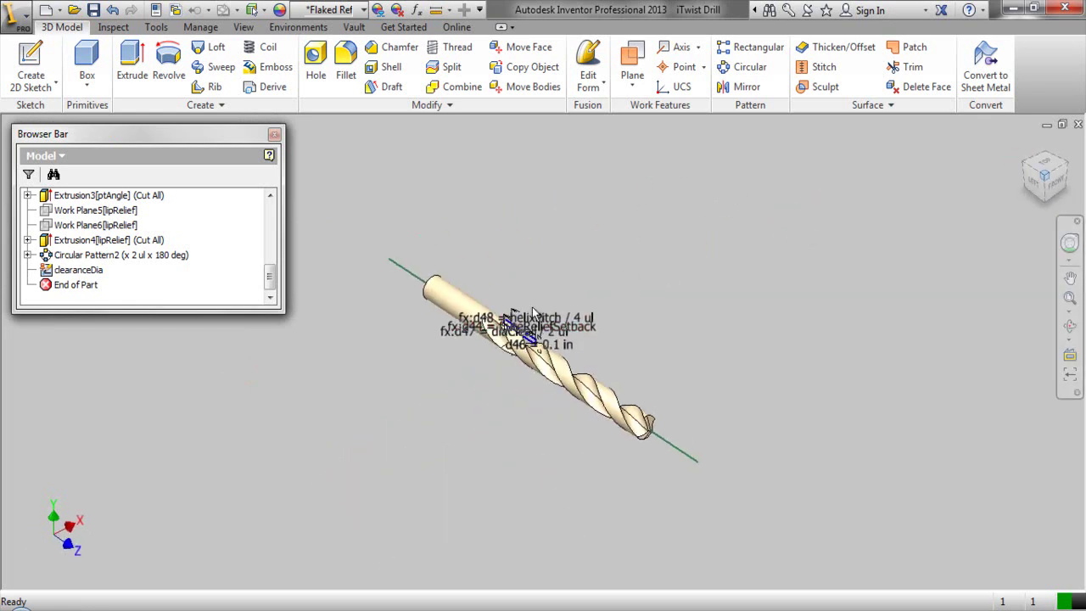
scroll(519, 357, up, 2)
scroll(519, 356, up, 2)
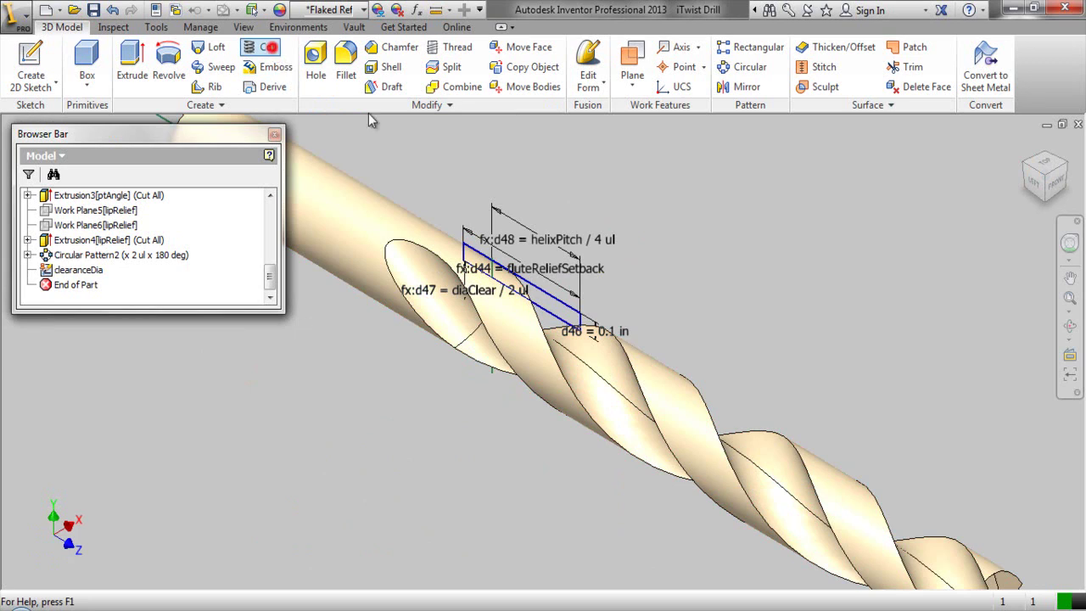
click(268, 47)
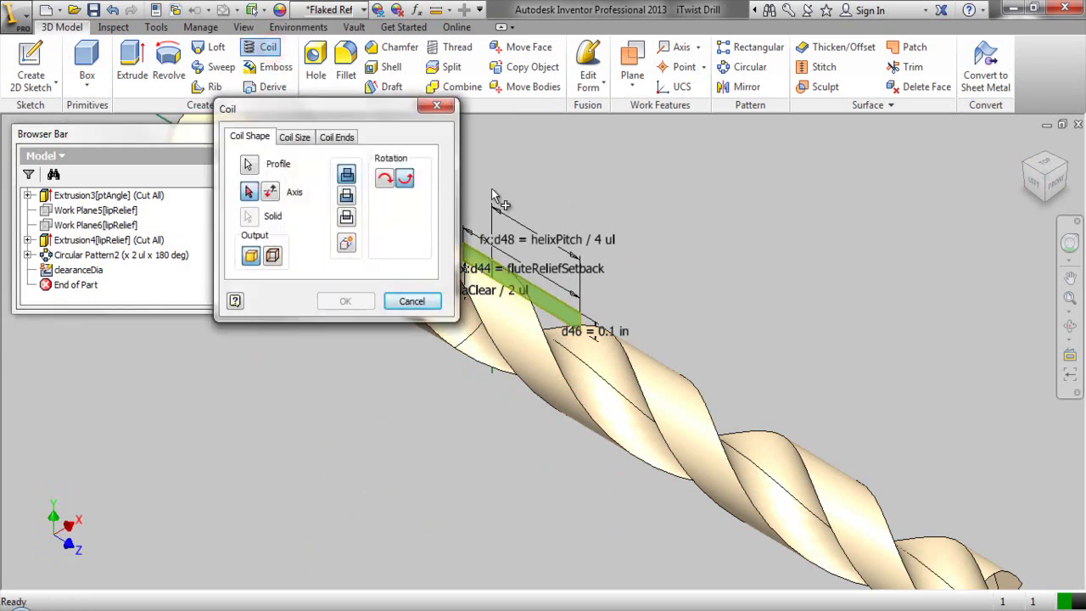
click(159, 285)
drag(269, 280, 280, 231)
click(73, 240)
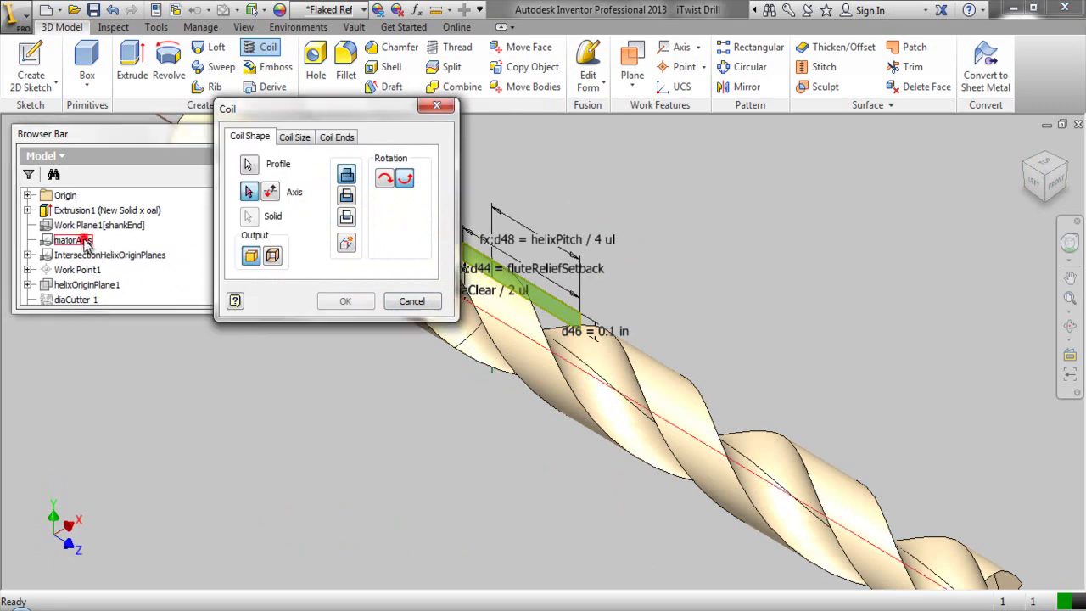
Set the coil size type to Pitch and Height and use the helixPitch parameter as its pitch
click(296, 137)
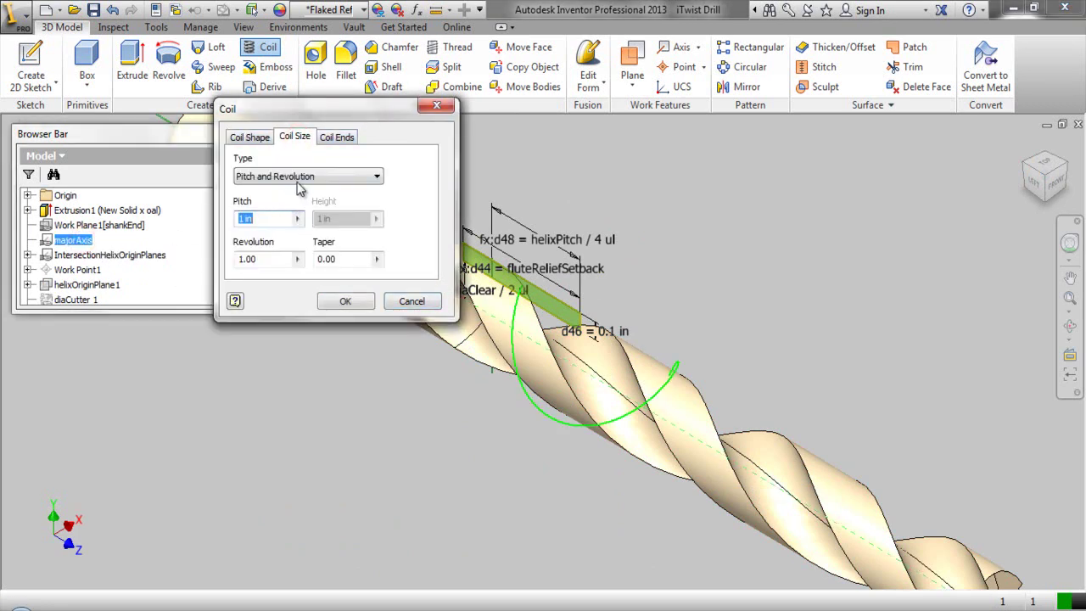
click(300, 177)
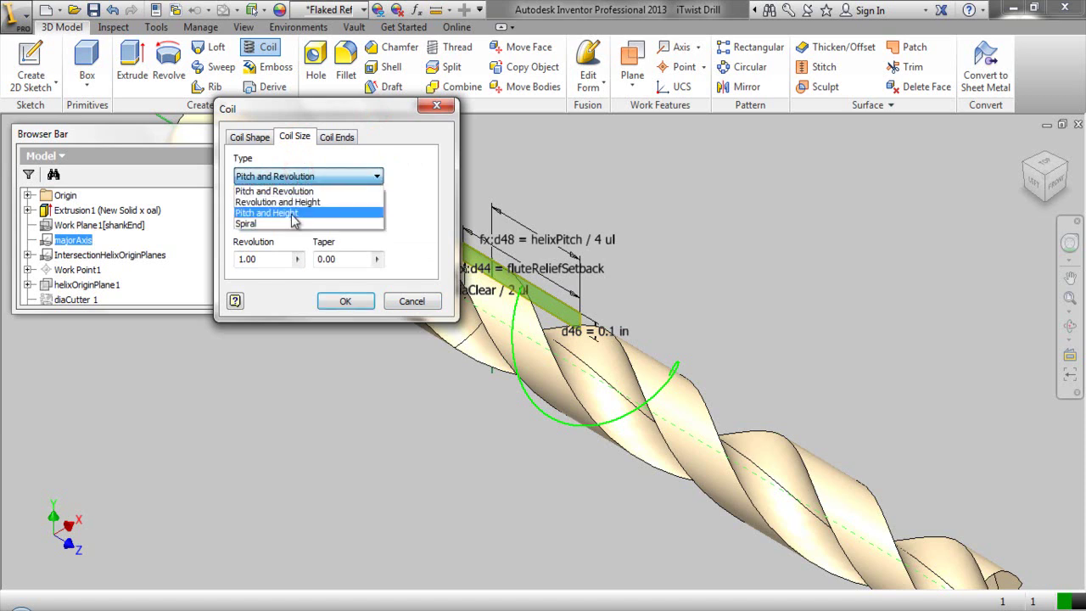
click(292, 212)
click(298, 219)
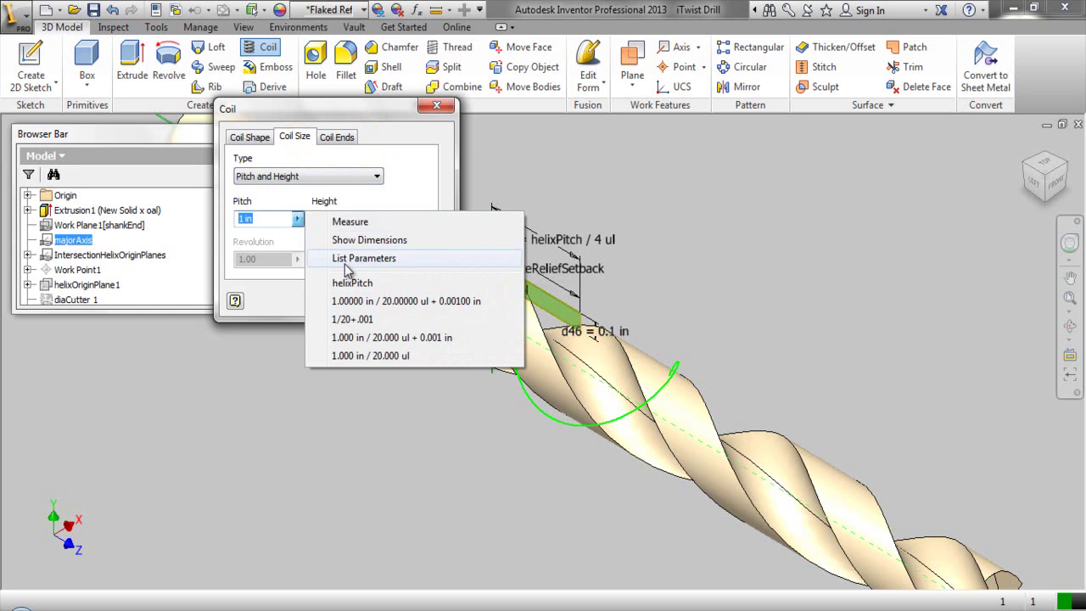
click(349, 259)
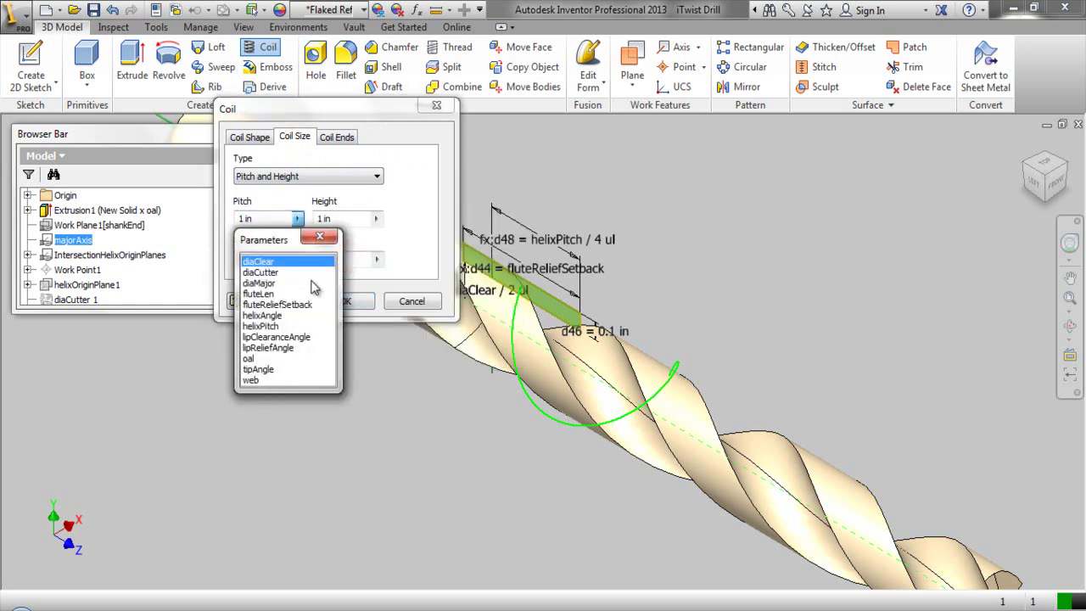
click(259, 327)
Set the coil's height to fluteLen+helixPitch using the listed parameters
double_click(339, 220)
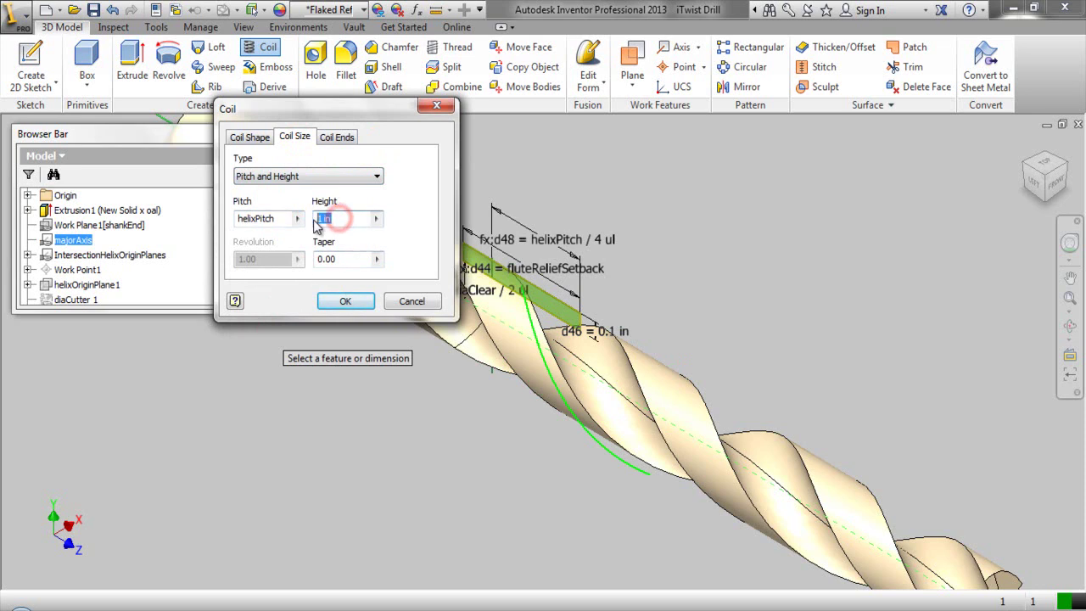
click(376, 219)
click(412, 258)
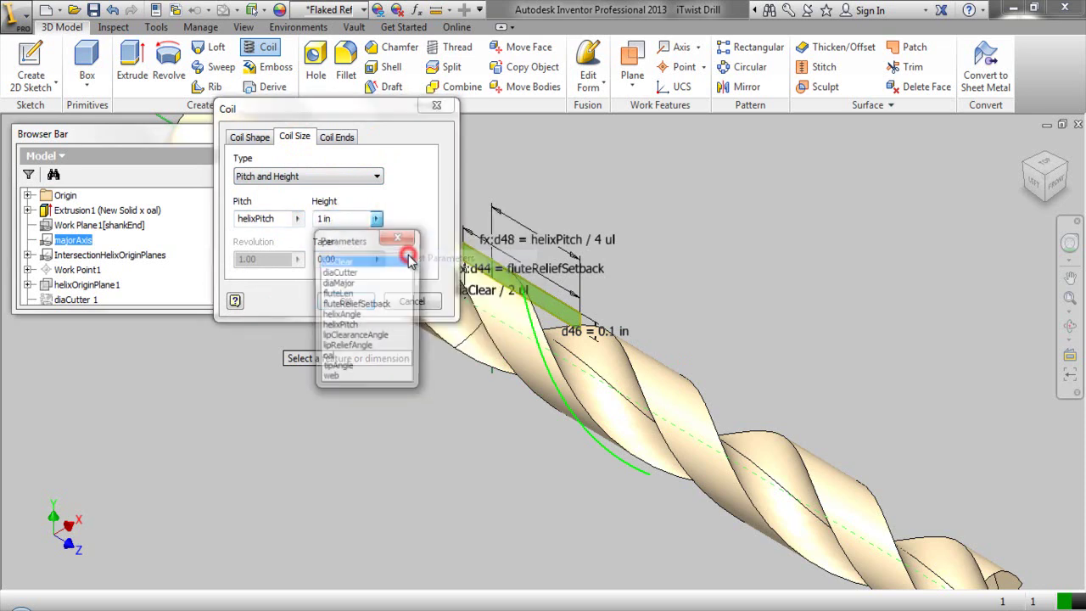
click(341, 293)
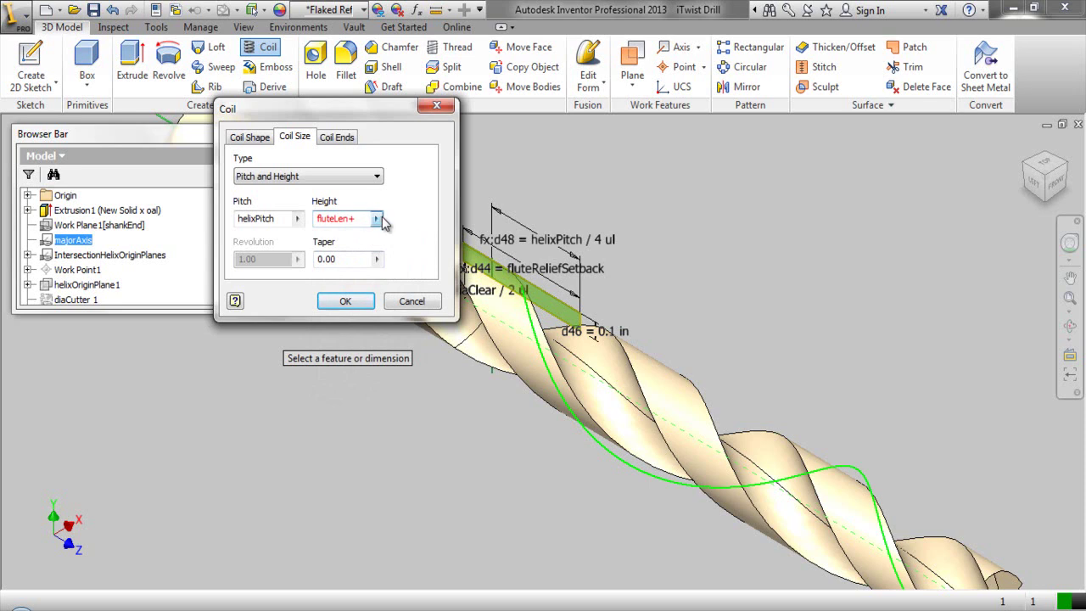
click(379, 220)
click(415, 257)
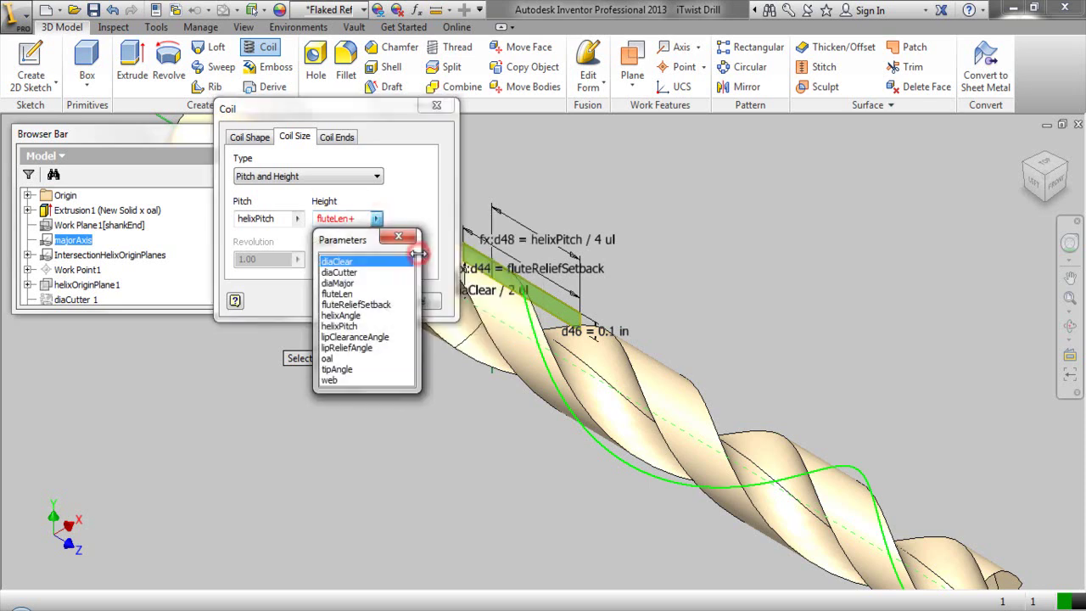
click(351, 328)
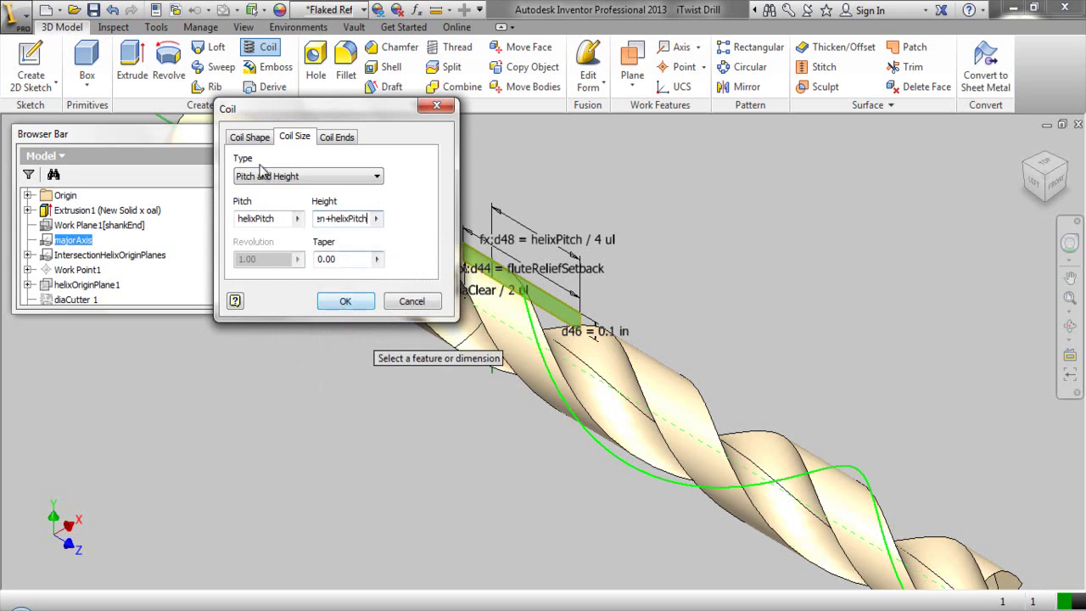
Change the coil operation to Cut and create the clearance coil
click(251, 137)
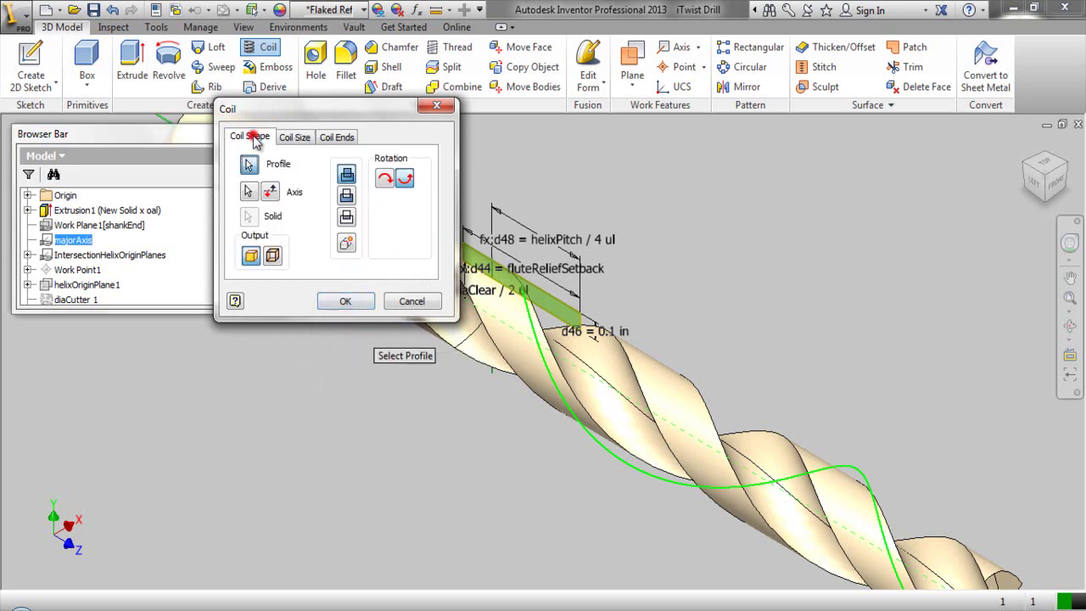
click(346, 196)
click(348, 298)
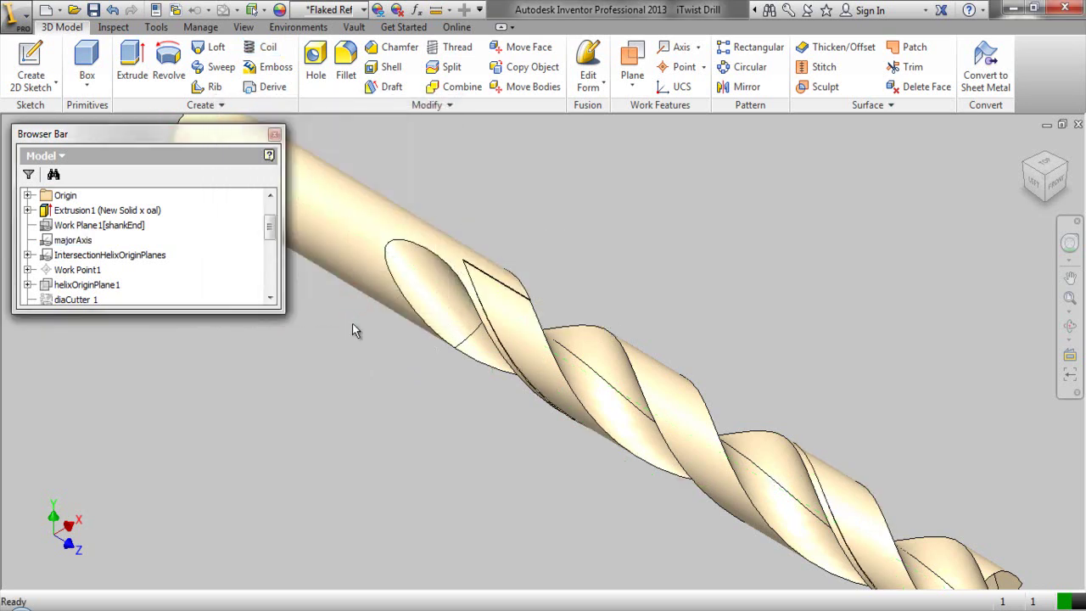
Turn on visibility of the clearanceDia sketch nested under Coil2 in the model tree
scroll(416, 267, down, 3)
click(376, 376)
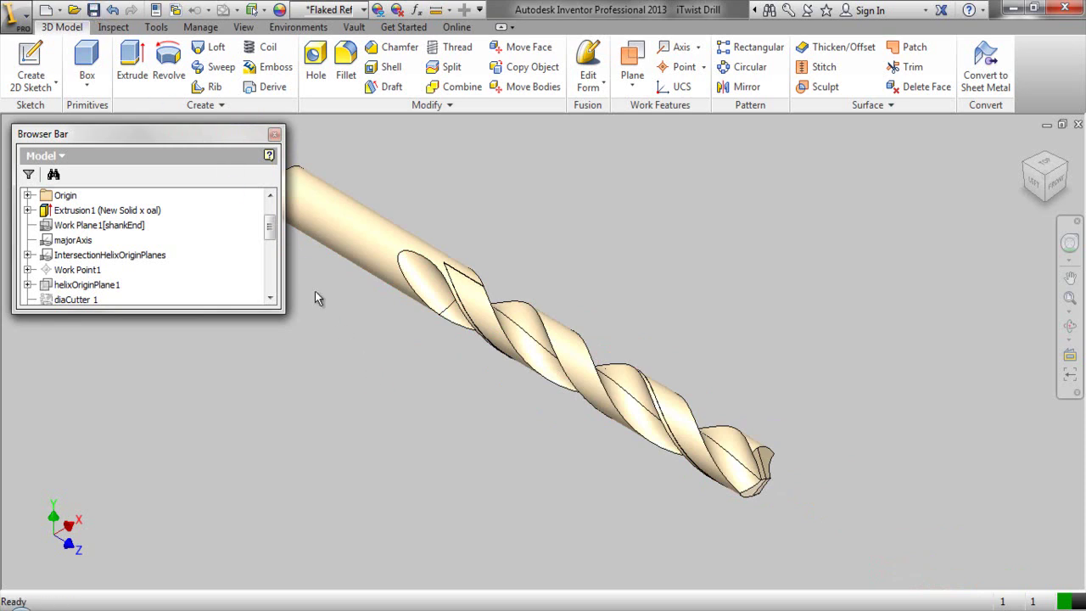
scroll(390, 284, up, 1)
scroll(456, 286, up, 3)
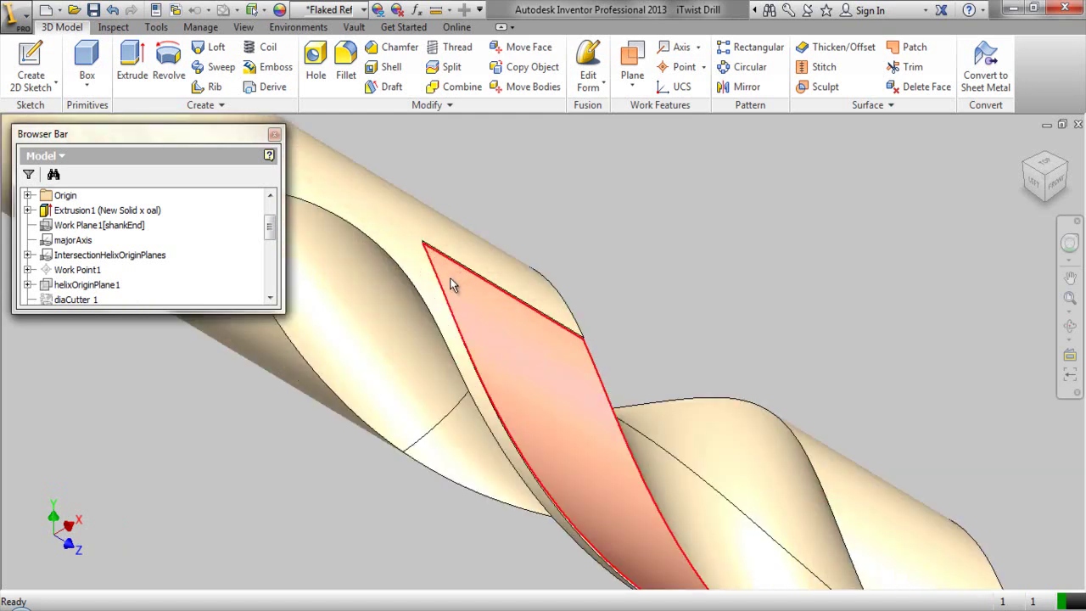
scroll(155, 289, down, 5)
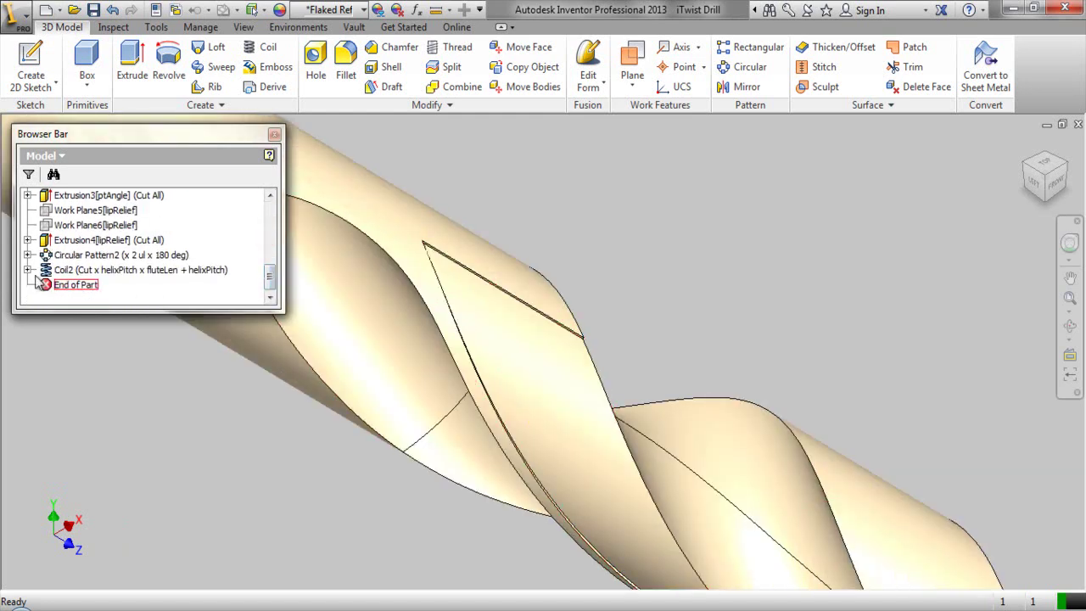
click(27, 270)
click(78, 285)
right_click(72, 288)
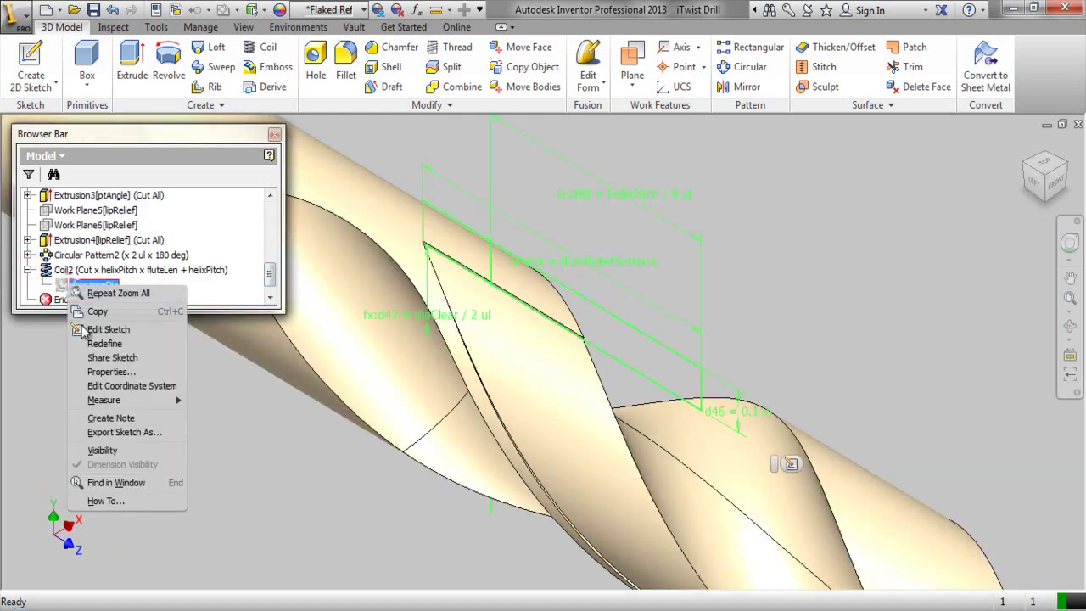
click(93, 447)
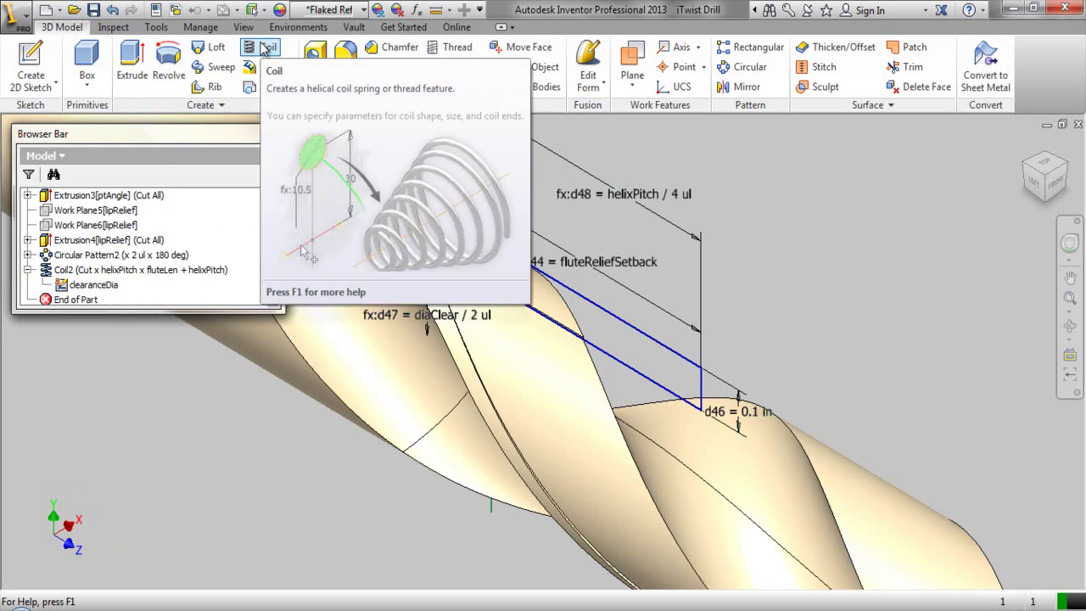
Start a second Coil of the clearance rectangle around majorAxis, with the operation set to Cut
click(265, 48)
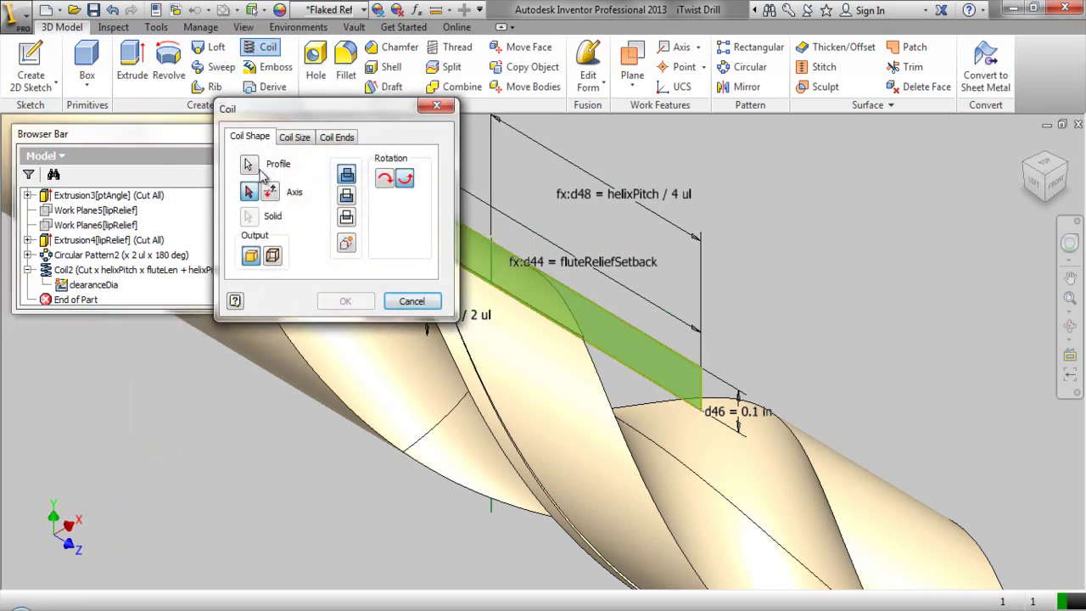
click(202, 157)
drag(272, 268, 270, 223)
click(84, 256)
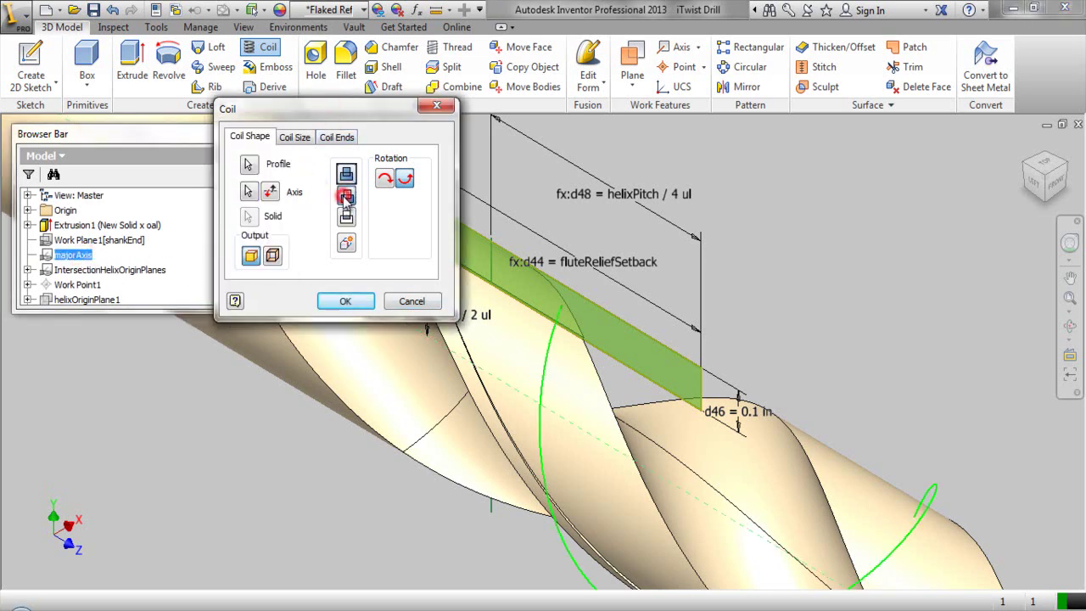
Size the second coil by Pitch and Revolution, with pitch helixPitch, revolution .25 and taper 3
click(294, 138)
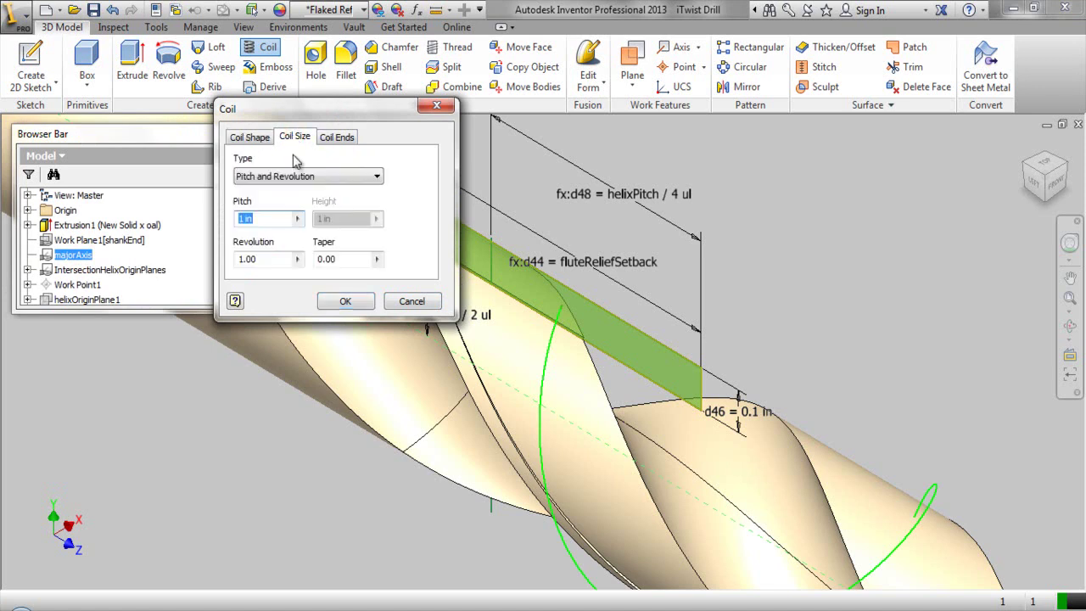
click(296, 218)
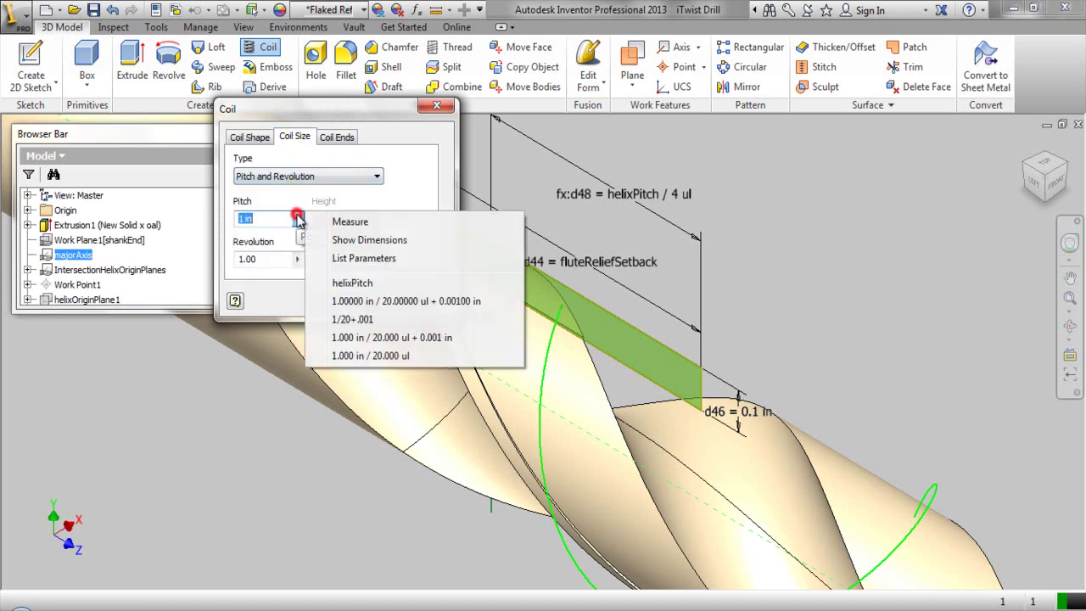
click(337, 285)
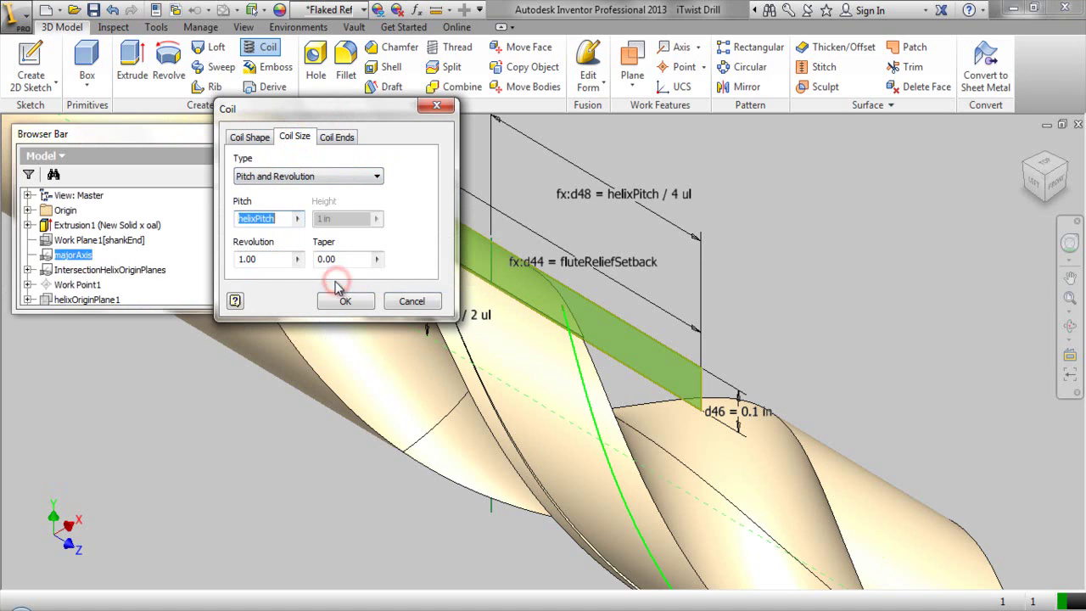
click(273, 258)
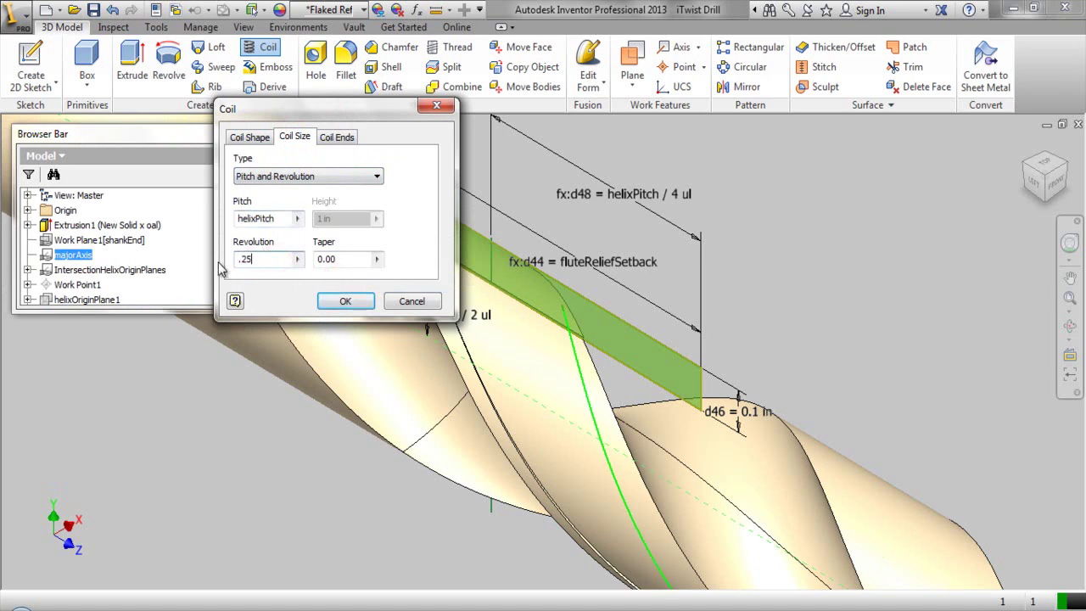
click(342, 260)
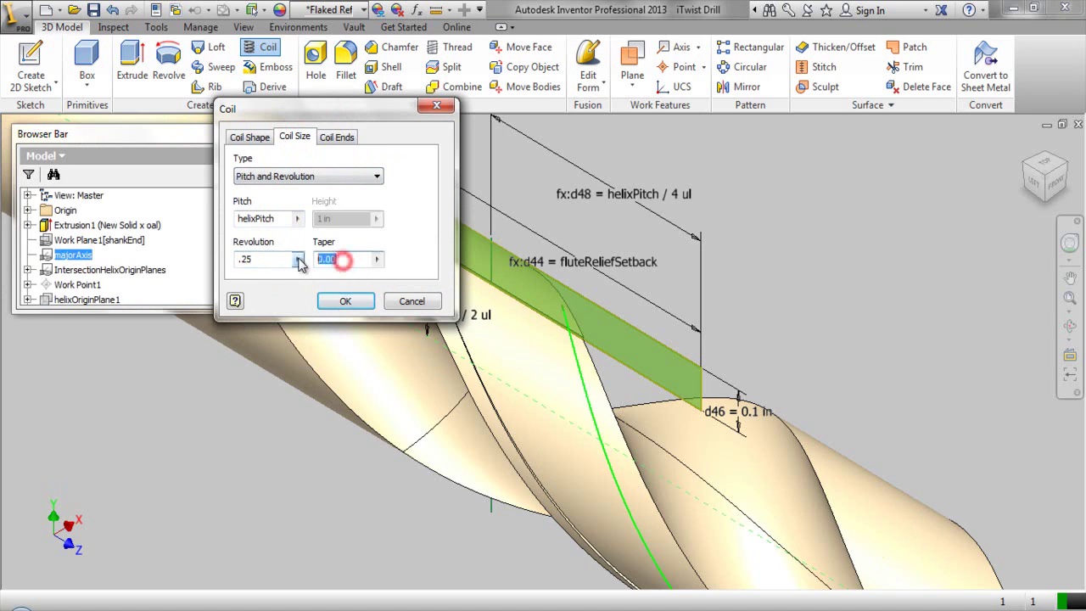
text(3)
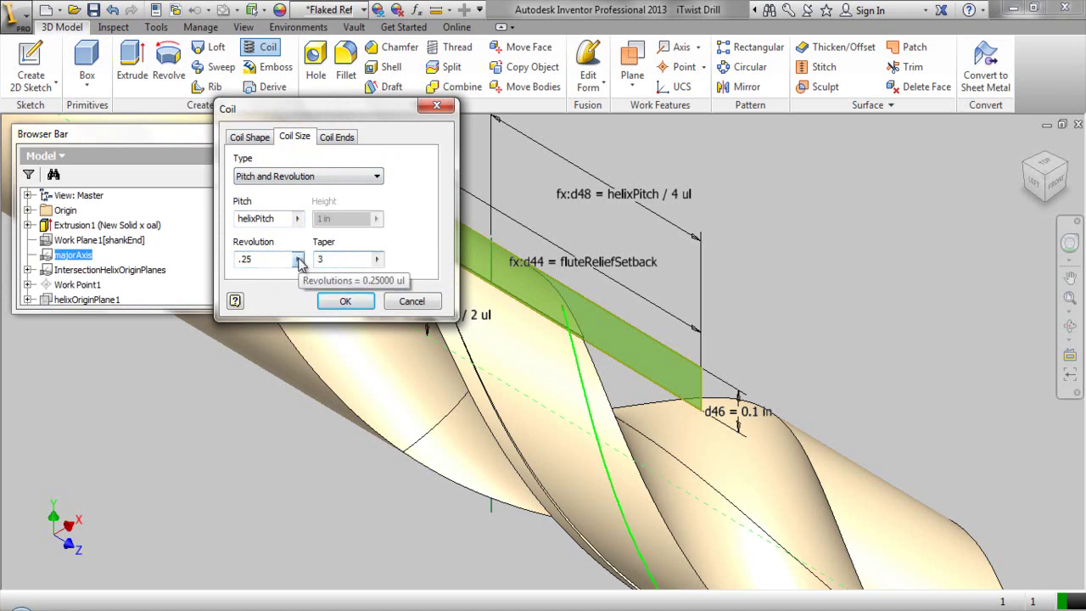
Reverse the second coil's axis direction and create the tapered run-out cut
scroll(597, 273, up, 4)
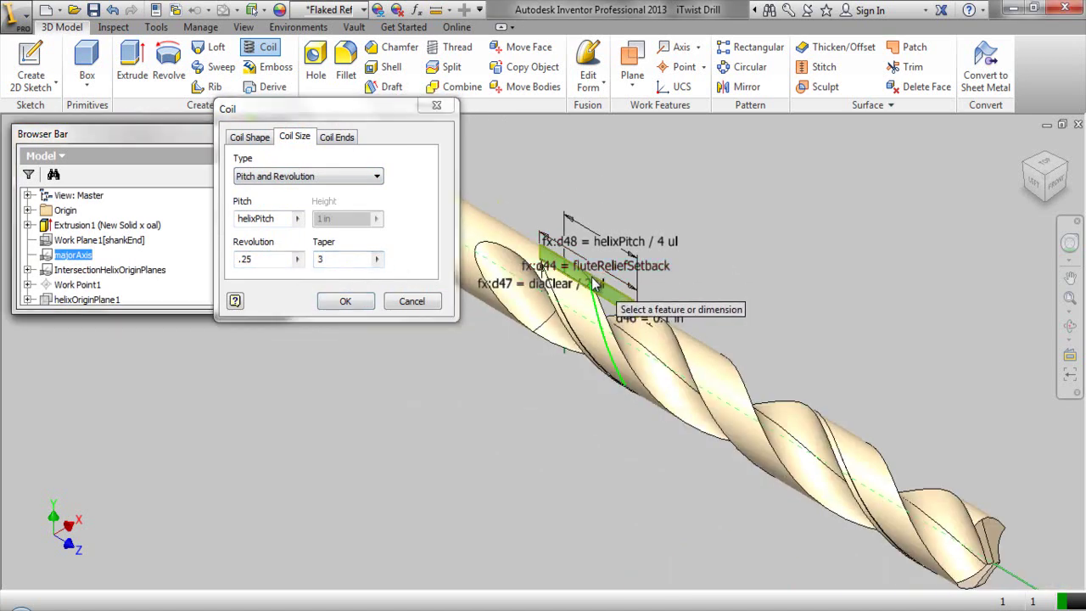
click(251, 135)
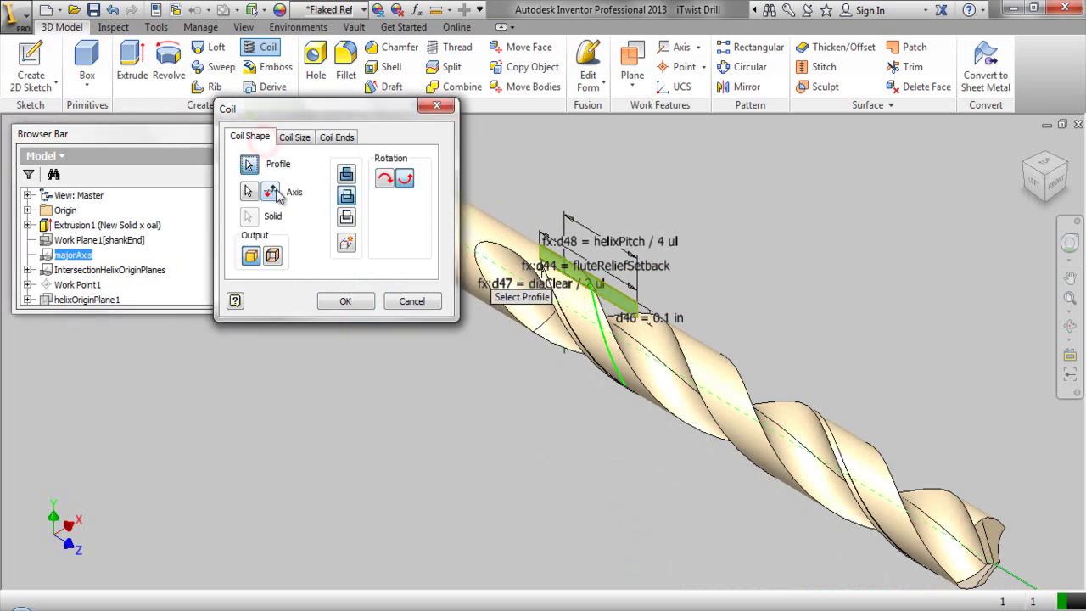
click(271, 193)
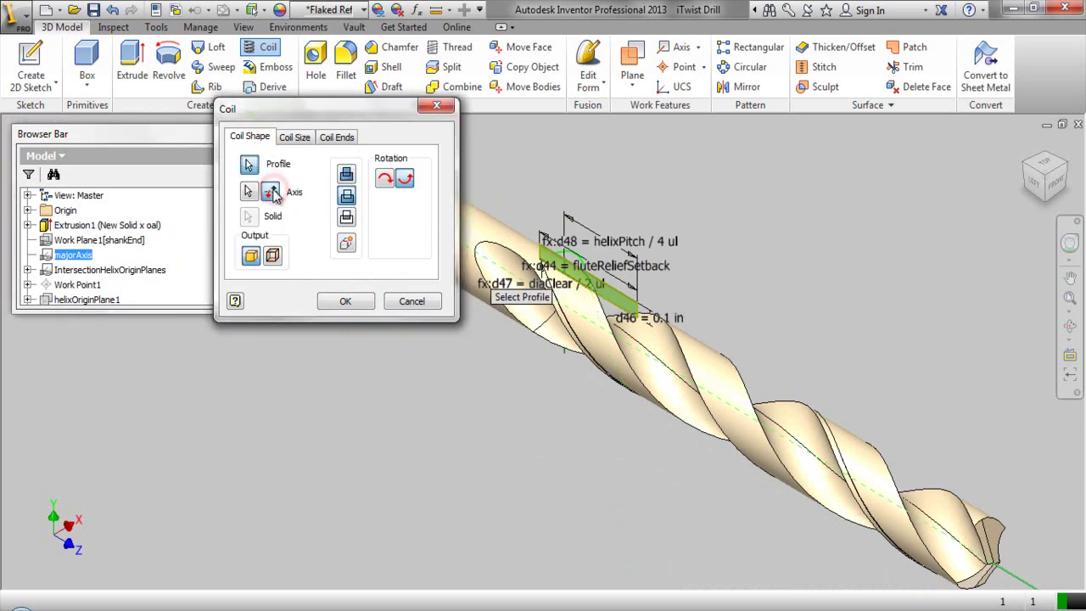
click(342, 302)
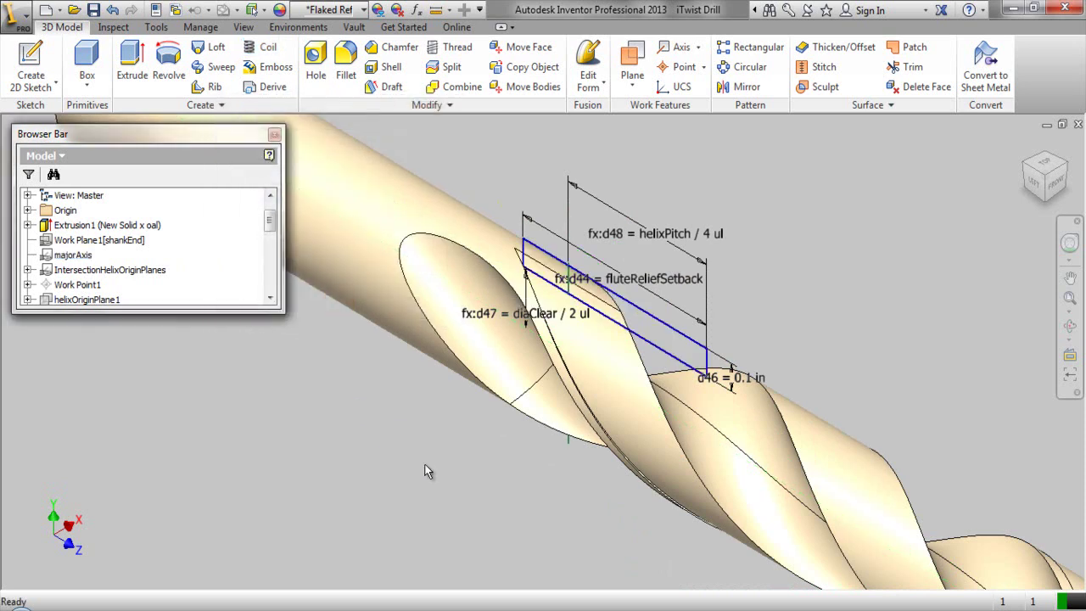
Hide the clearanceDia sketch under Coil2 and clear the selection
scroll(121, 288, down, 7)
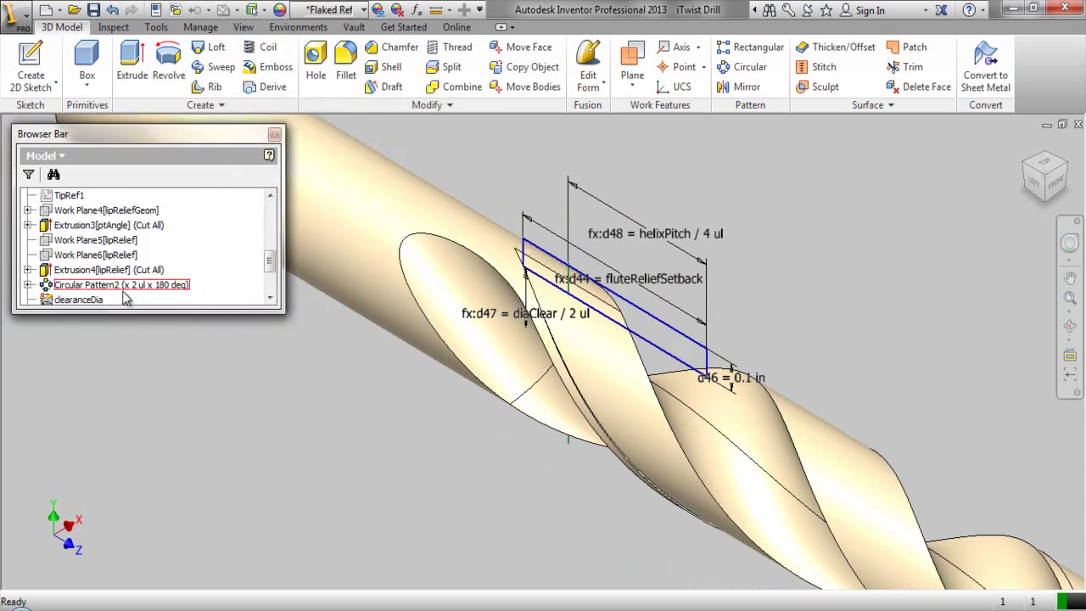
click(95, 284)
right_click(95, 284)
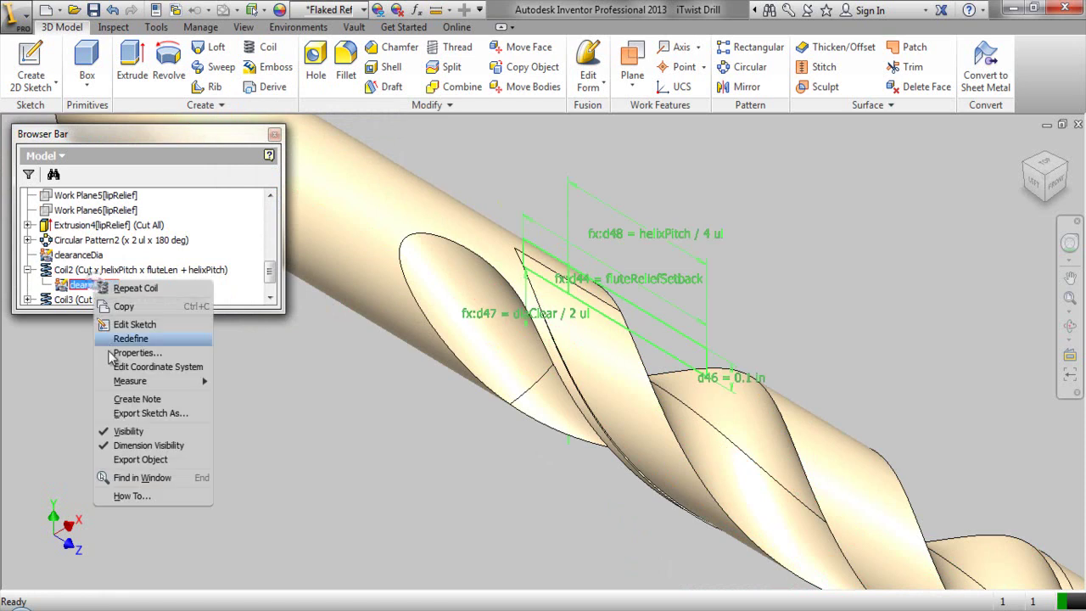
click(114, 428)
click(277, 419)
scroll(571, 302, up, 3)
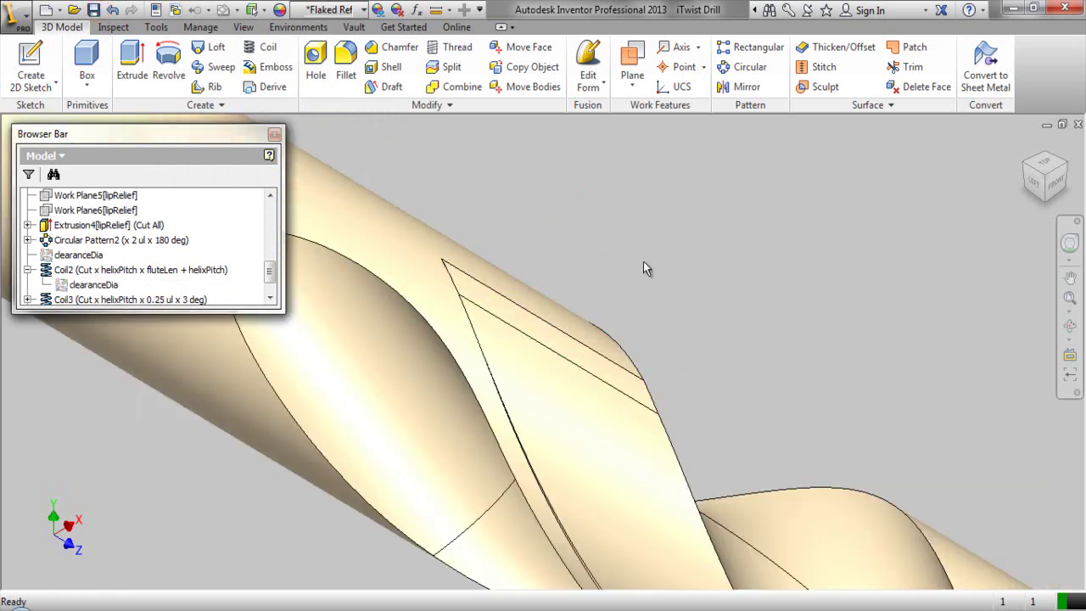
Collapse the Coil2 feature in the model tree
scroll(636, 271, down, 3)
scroll(491, 316, up, 2)
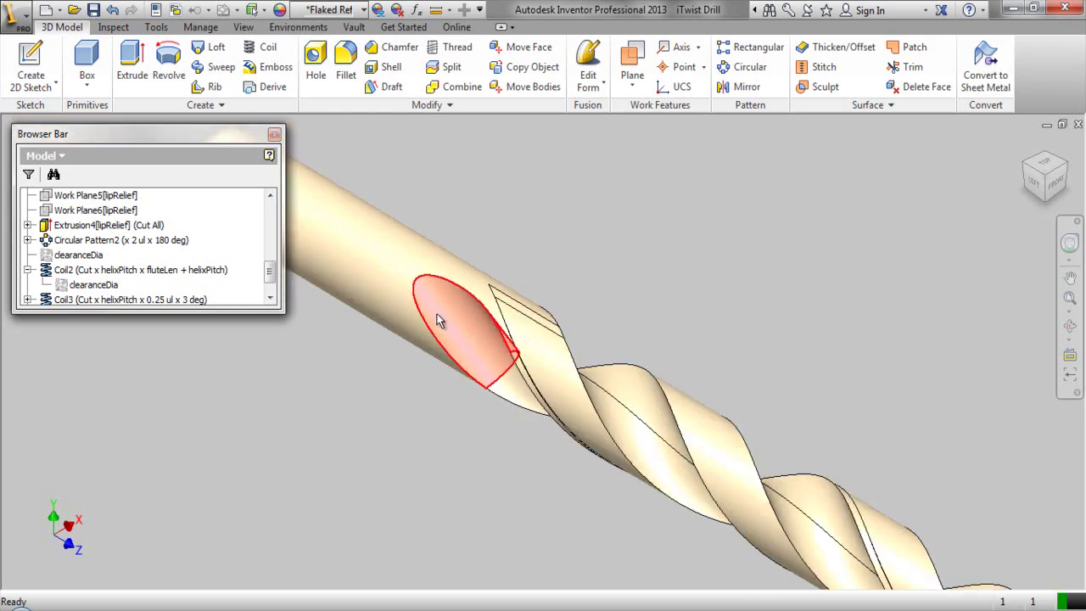
click(270, 285)
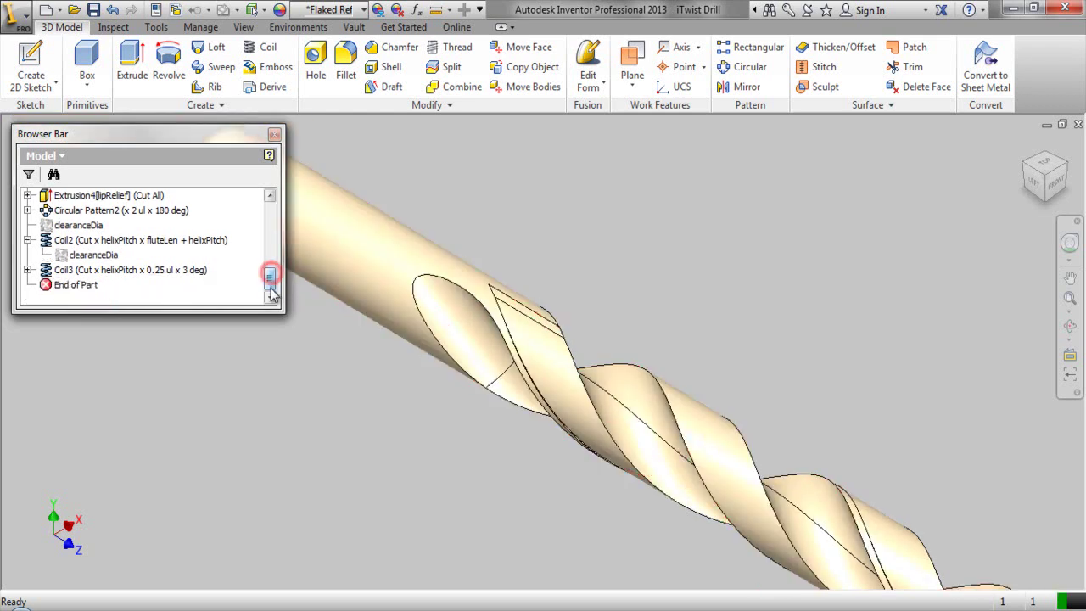
click(27, 240)
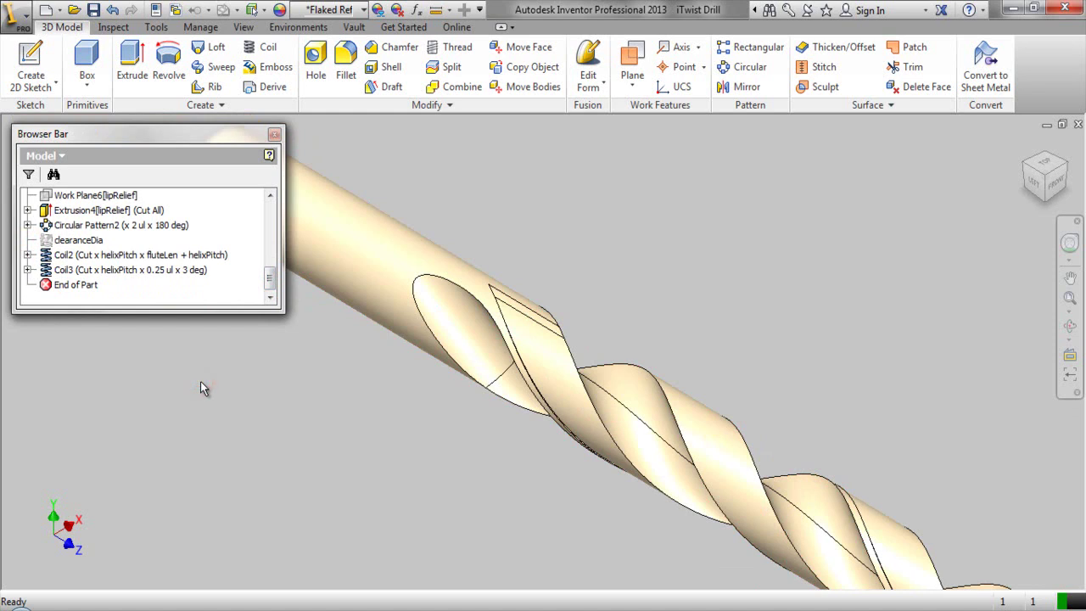
click(271, 342)
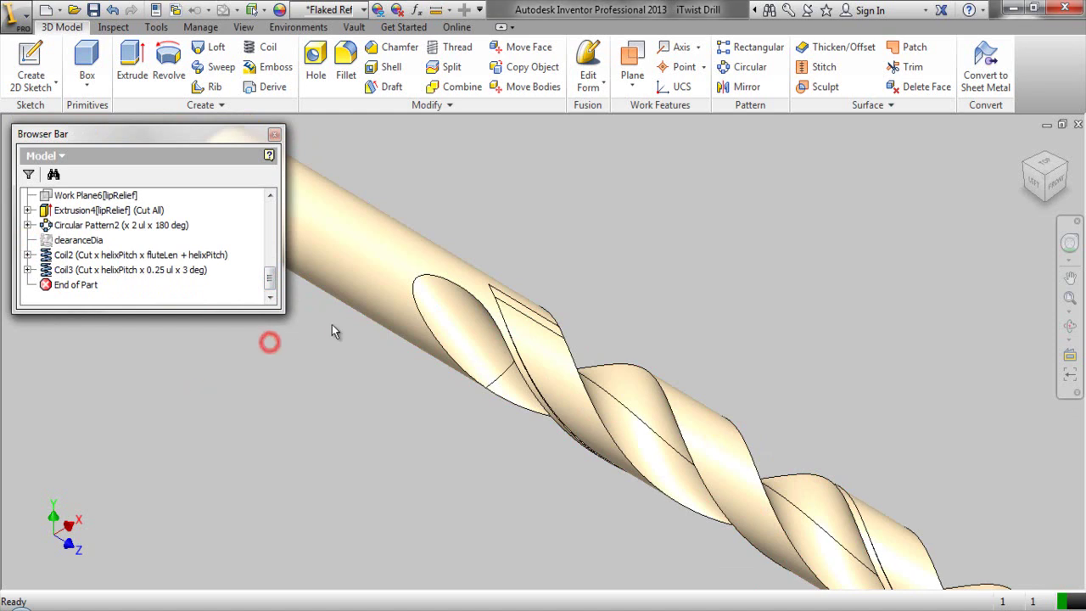
Create a circular pattern of the Coil2 and Coil3 cuts about majorAxis with 2 occurrences over 180 deg
click(734, 73)
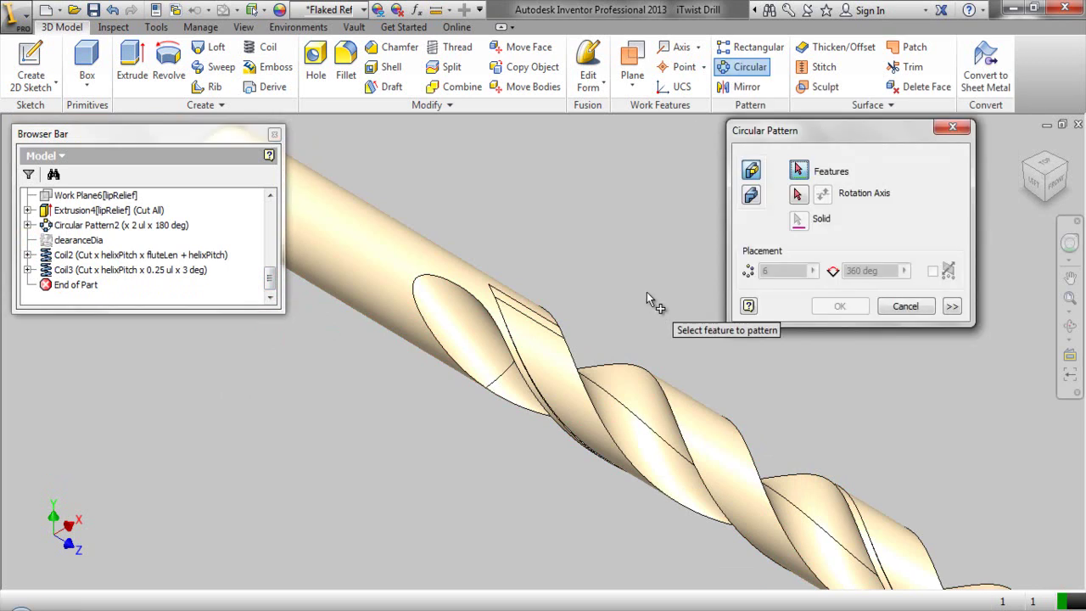
click(119, 256)
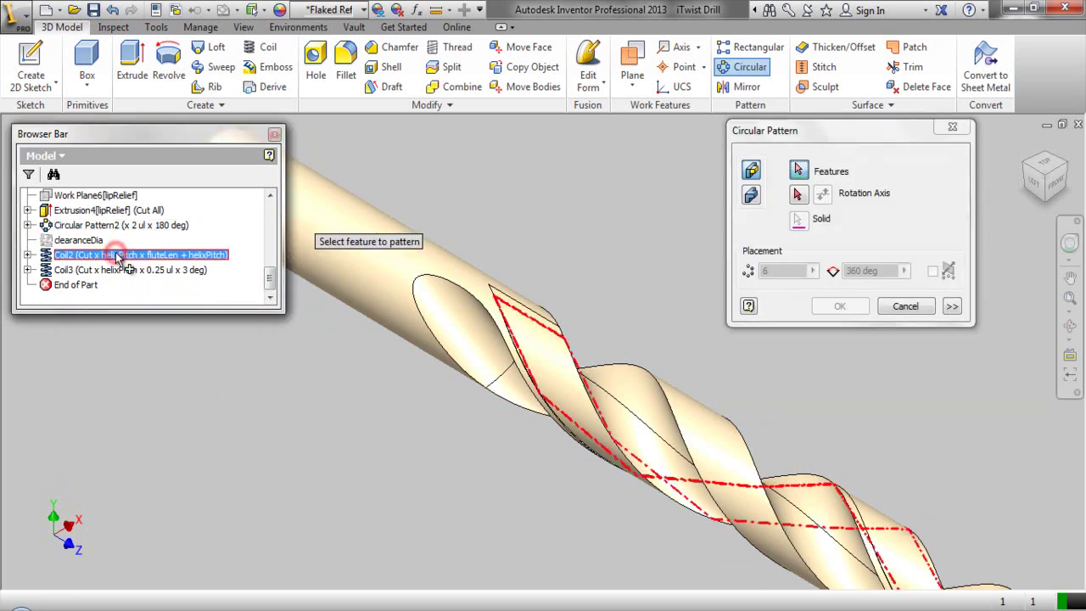
click(119, 270)
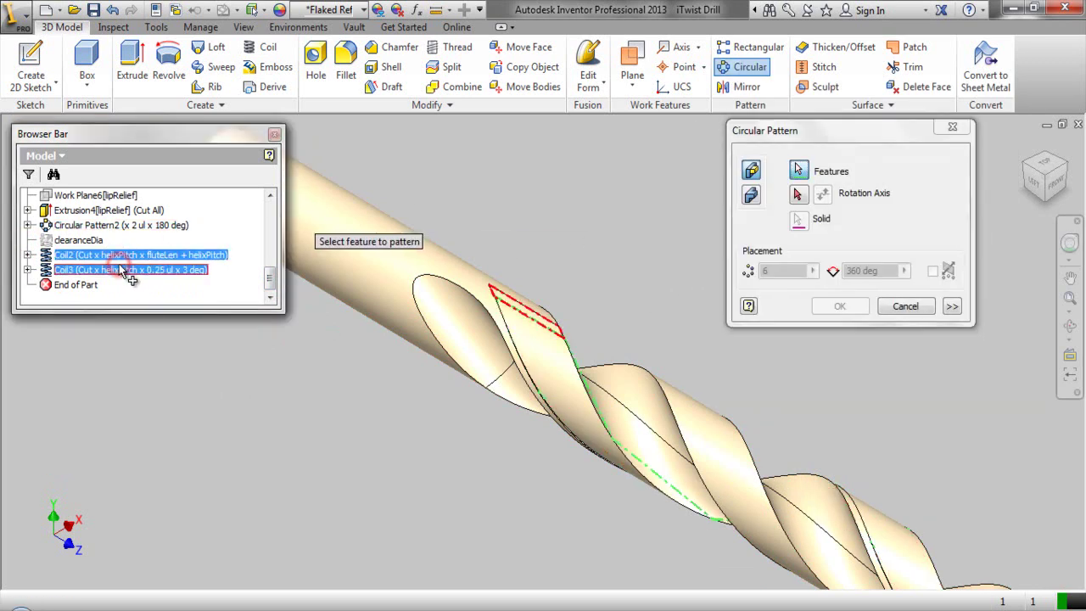
scroll(373, 376, down, 2)
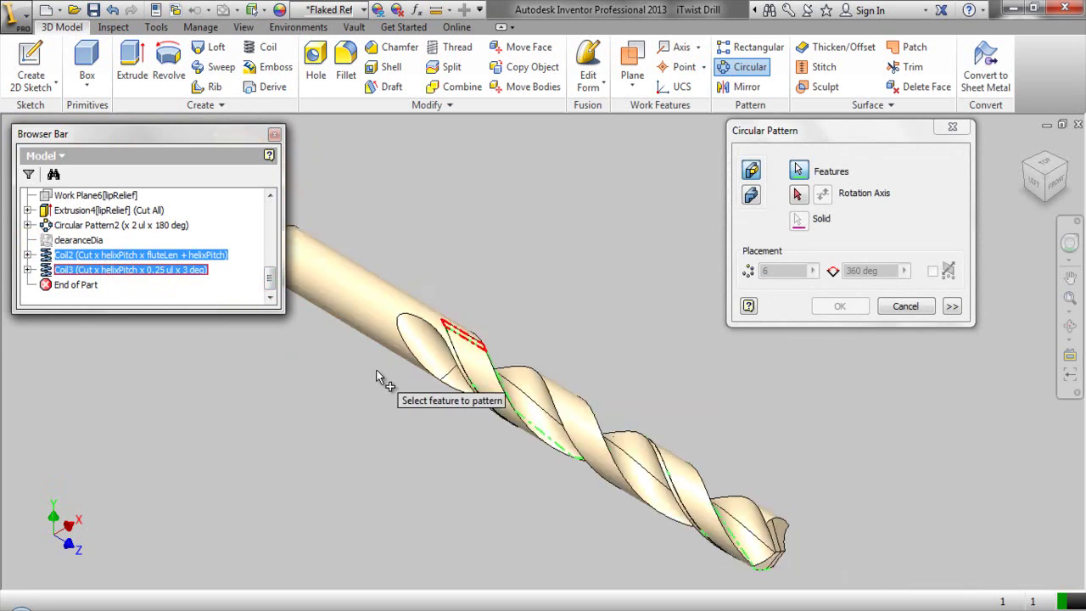
click(789, 240)
click(798, 195)
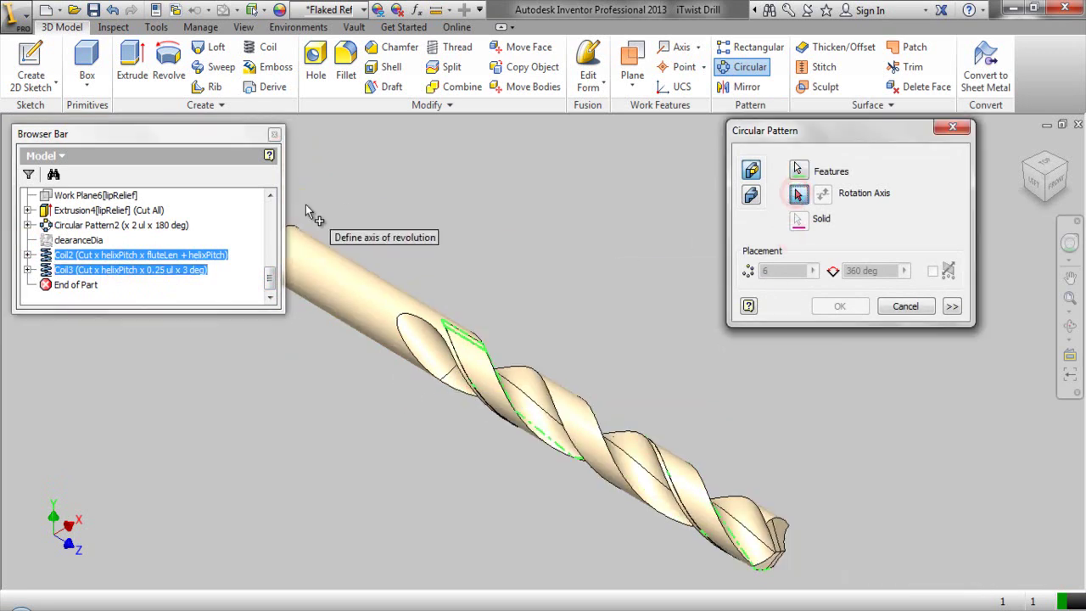
drag(272, 276, 273, 259)
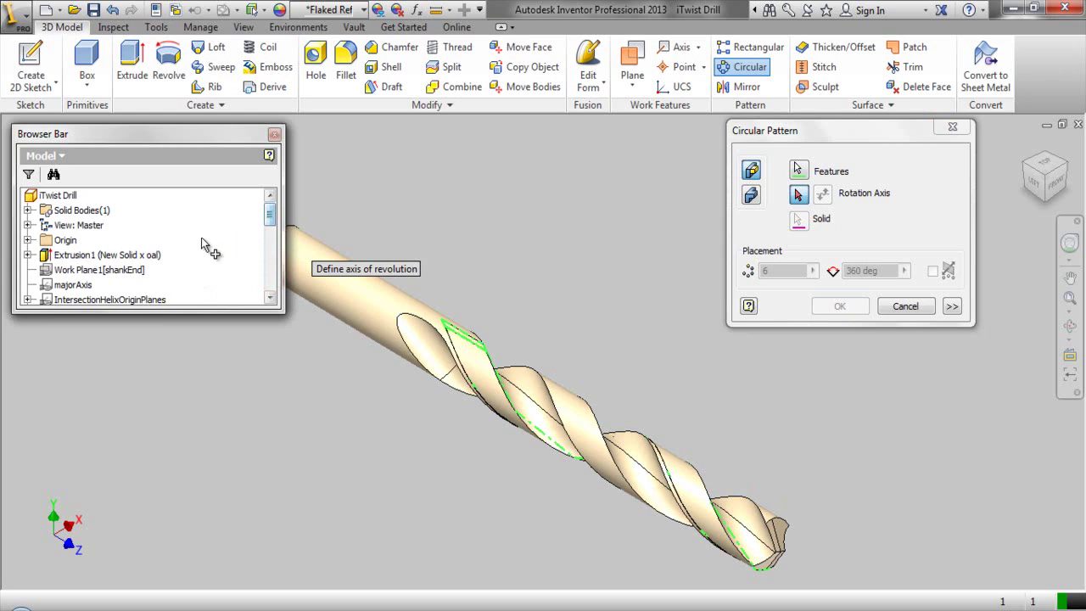
click(84, 290)
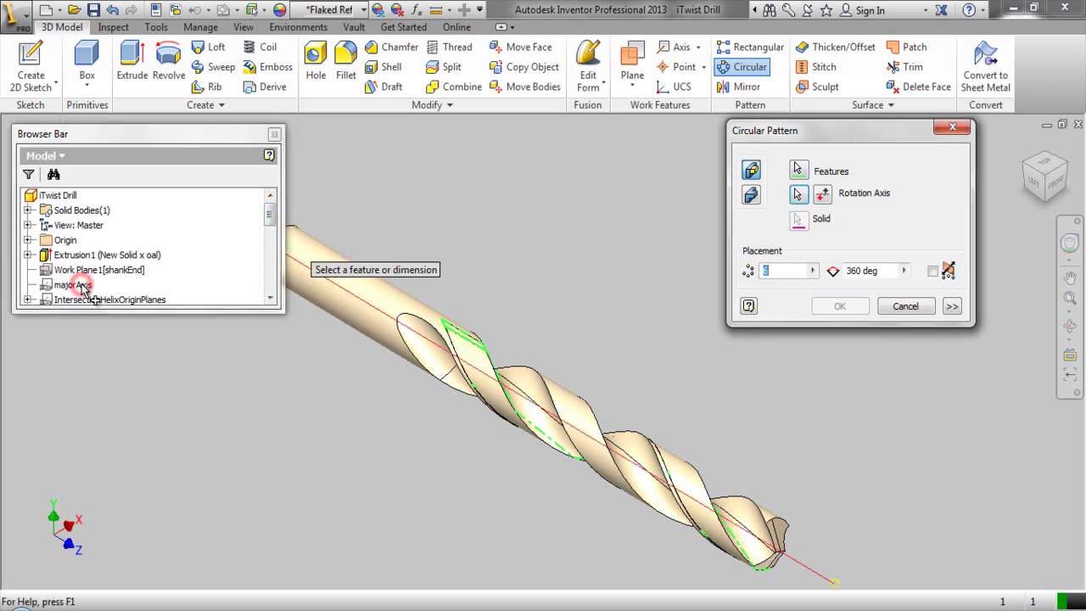
text(2)
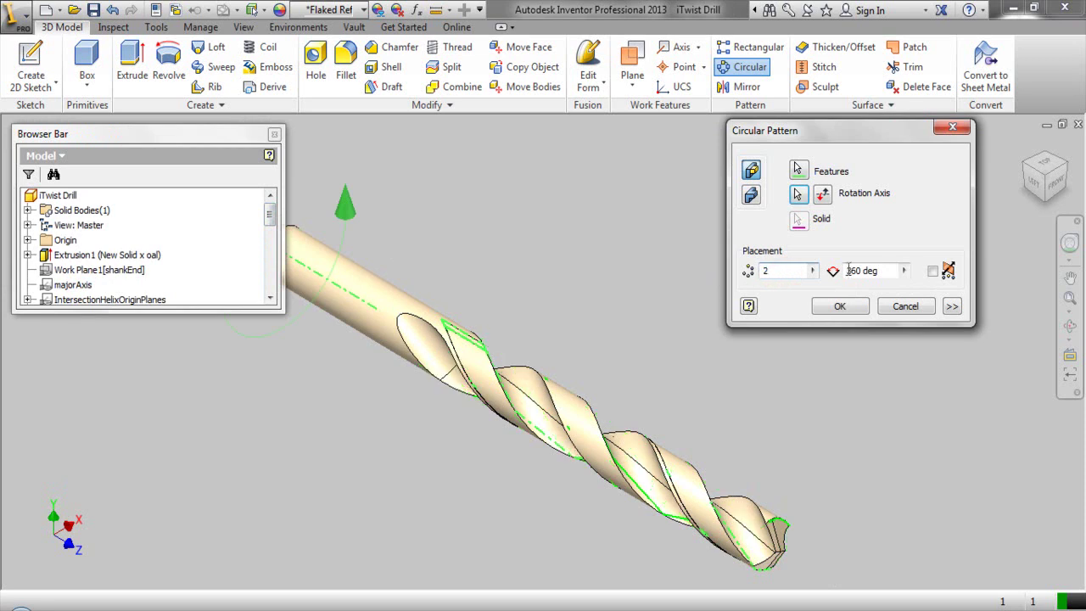
double_click(856, 271)
text(180)
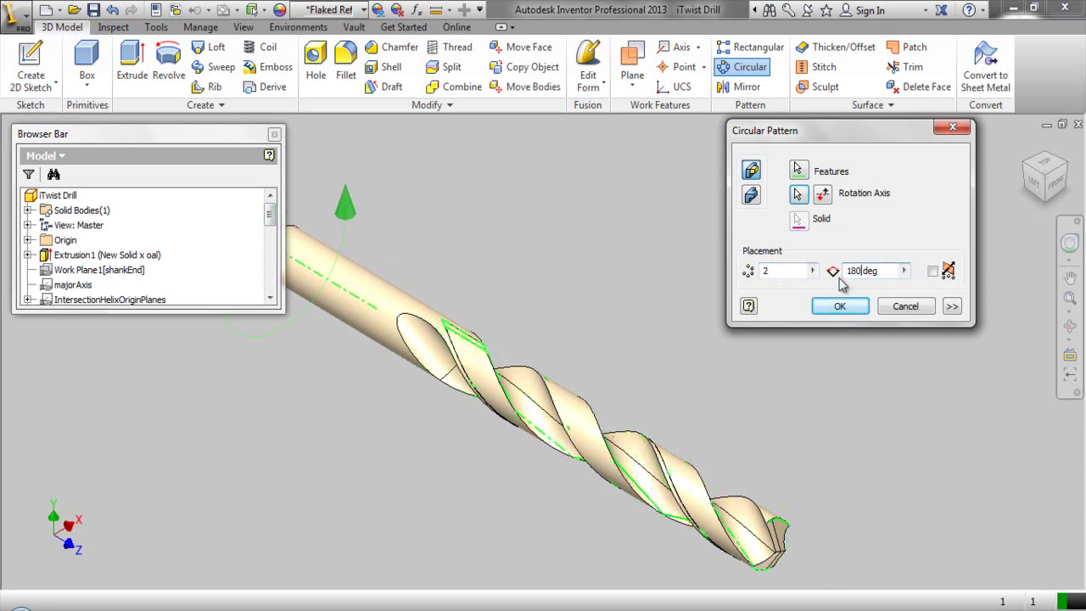
click(841, 307)
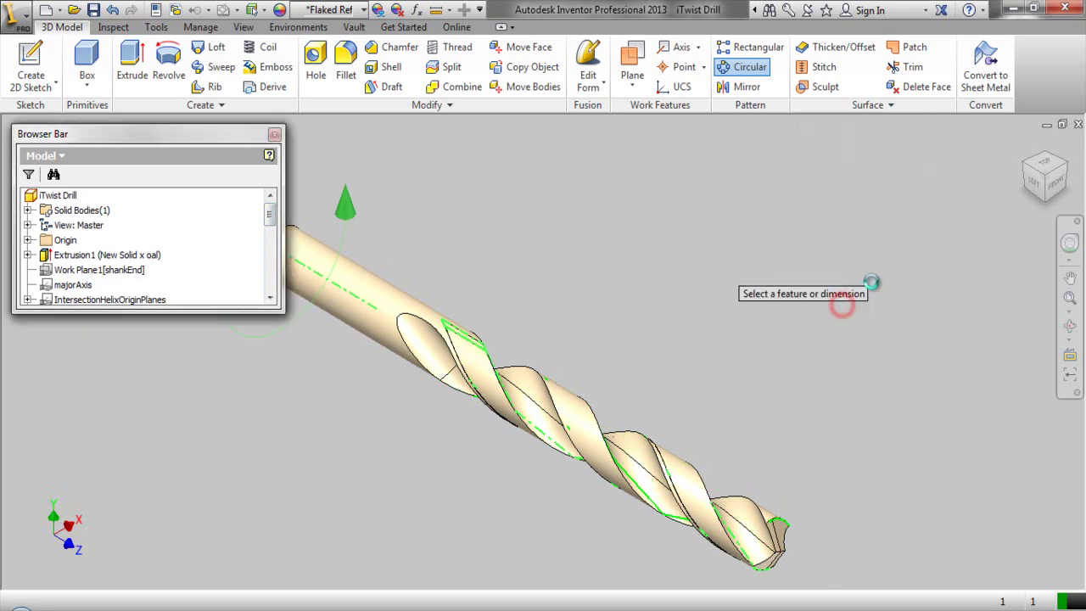
Inspect the patterned flute clearance cuts from the side and other angles, and save the part
click(1066, 164)
scroll(616, 331, up, 5)
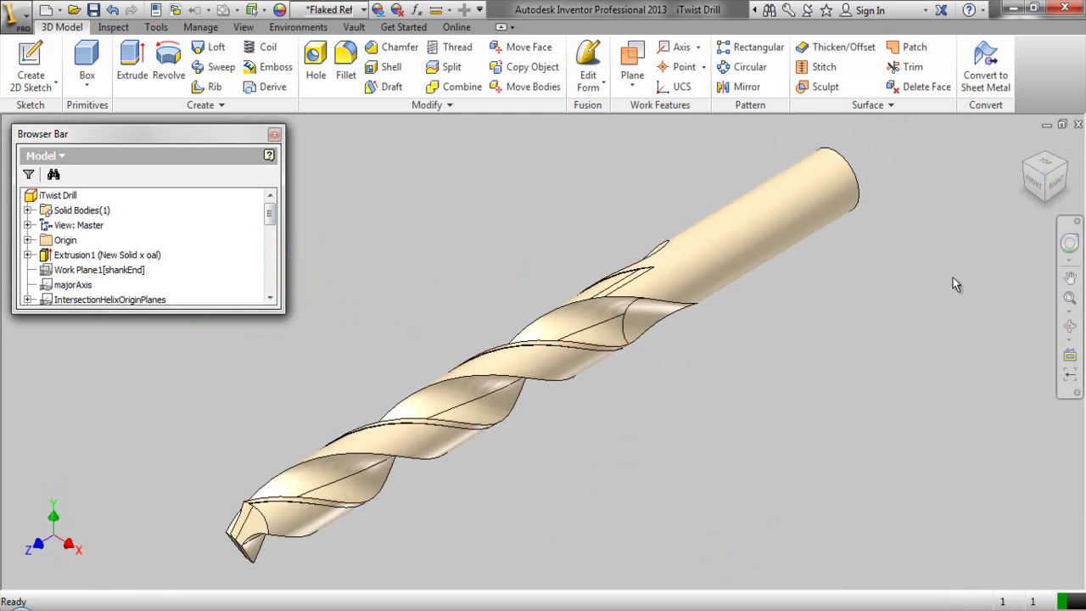
drag(1056, 180, 1040, 216)
click(1054, 180)
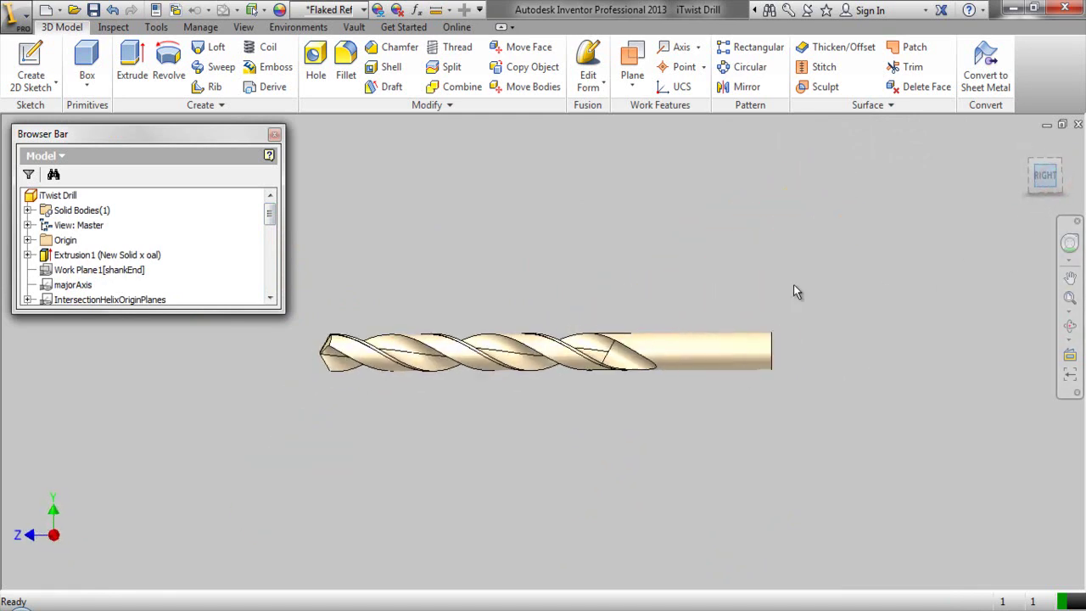
click(1070, 298)
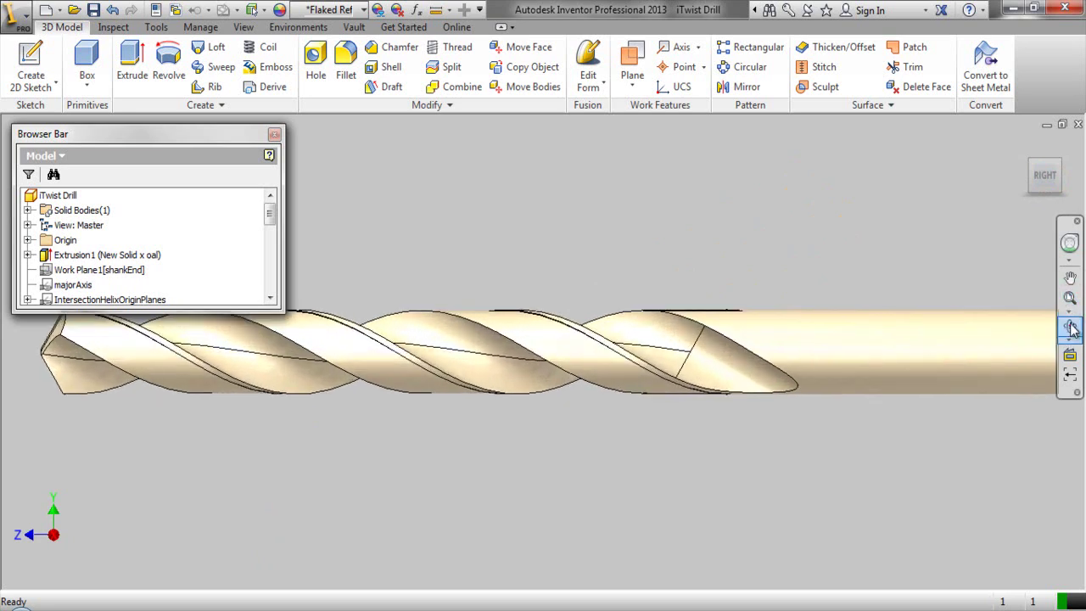
click(1069, 328)
drag(541, 160, 567, 177)
right_click(577, 212)
click(620, 217)
click(1023, 149)
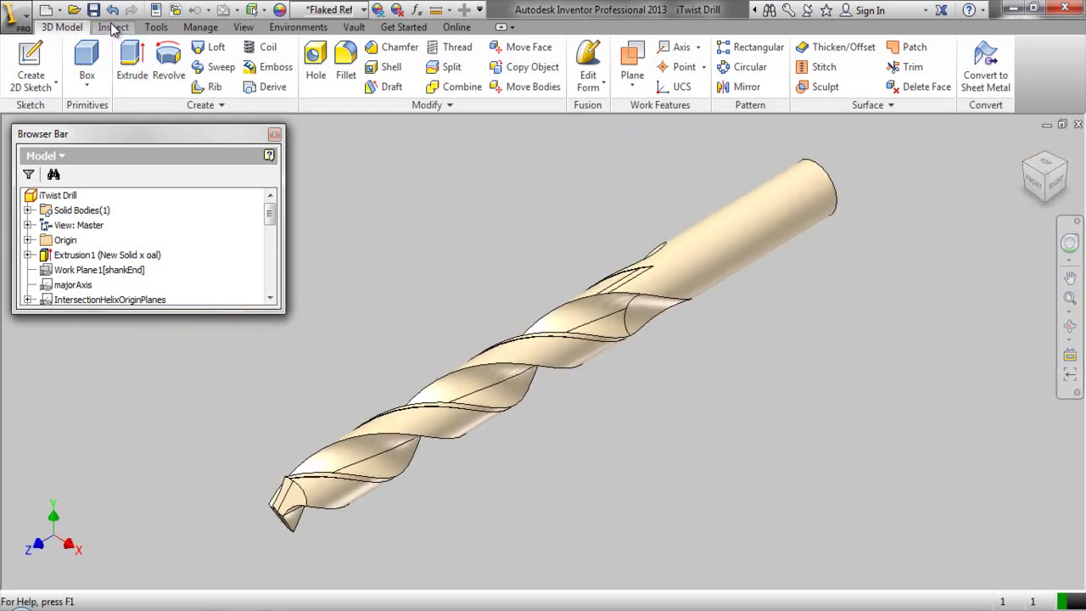
click(93, 11)
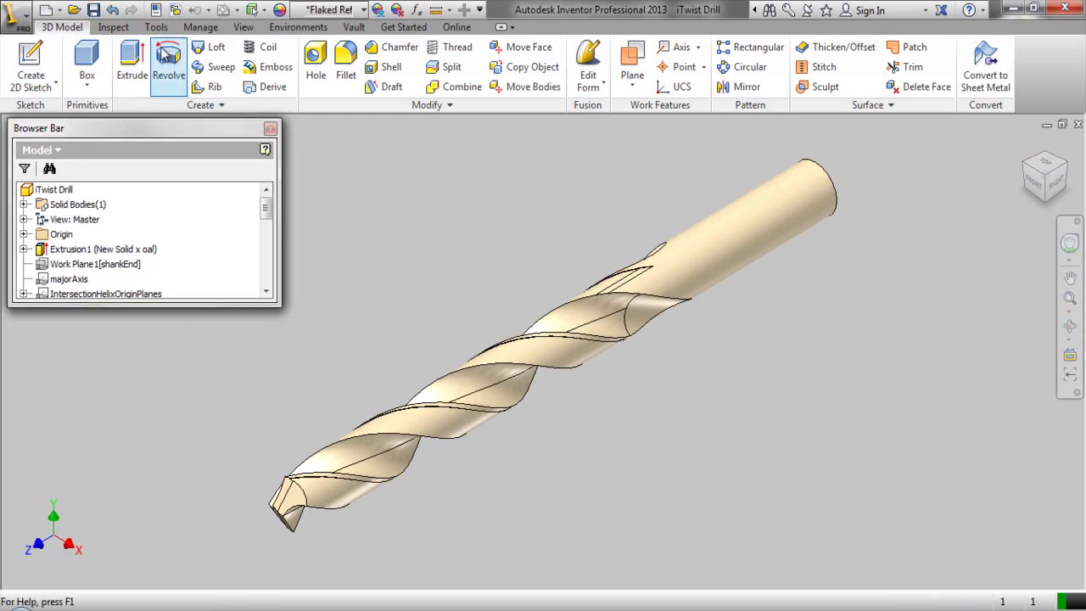
Start creating an iPart and remove diaClear, fluteReliefSetback and lipClearanceAngle from its table parameters
click(200, 28)
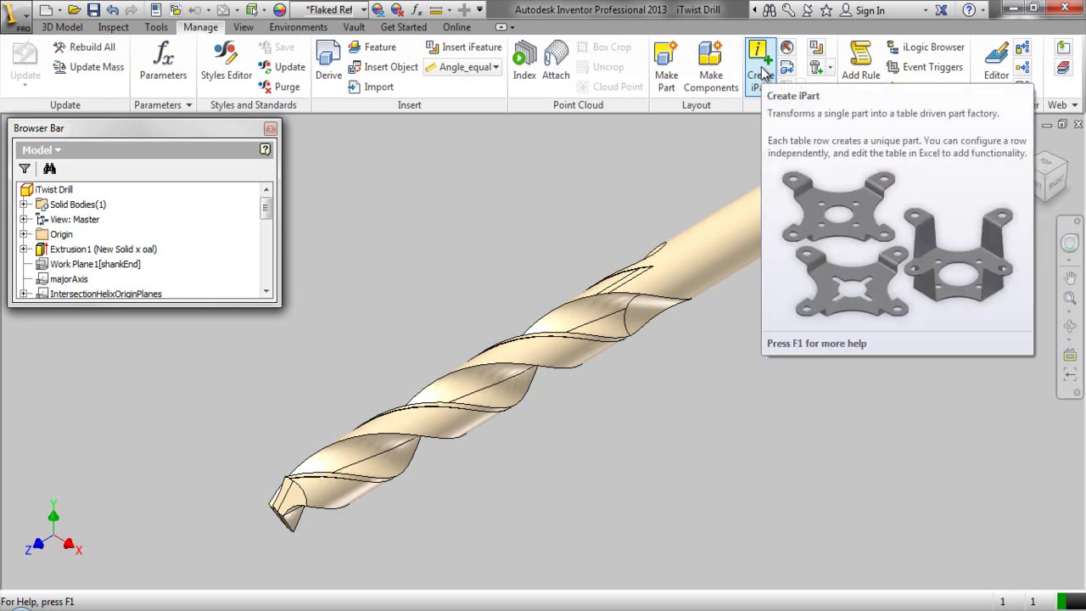
click(763, 72)
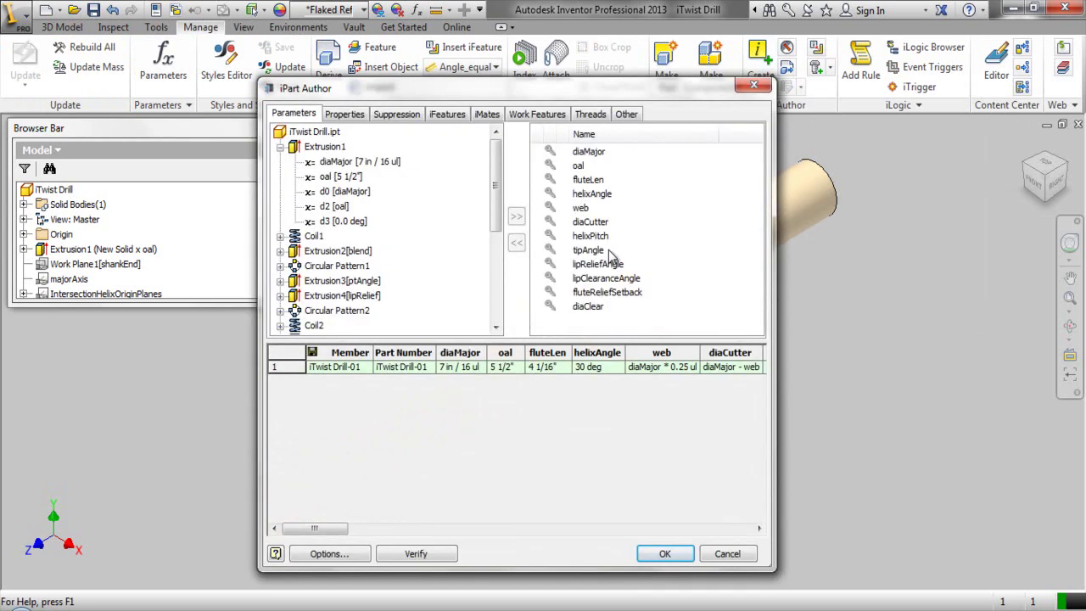
click(583, 307)
click(517, 244)
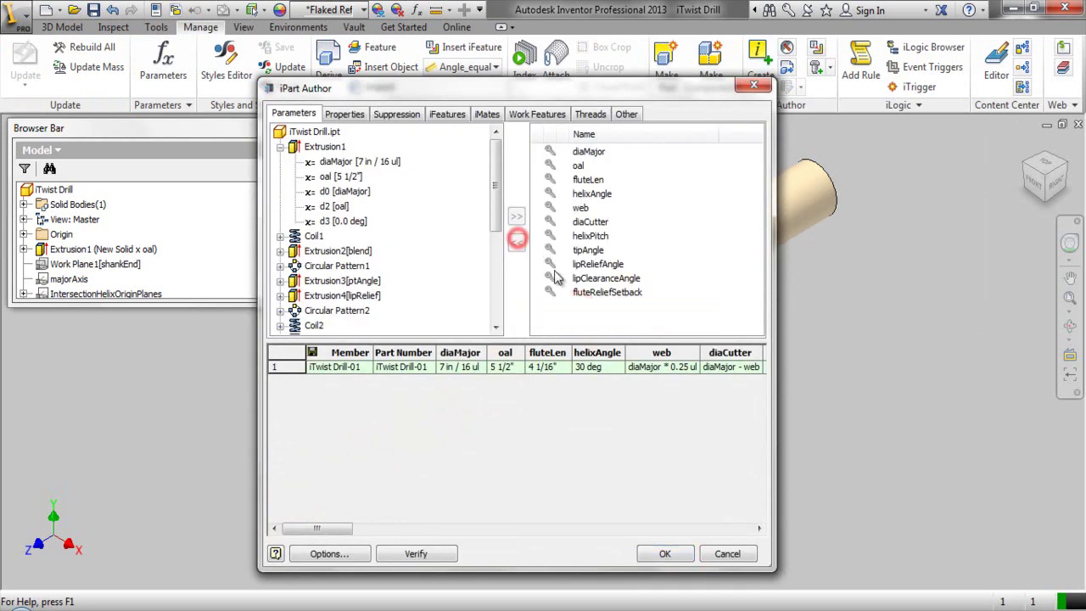
click(594, 292)
click(517, 244)
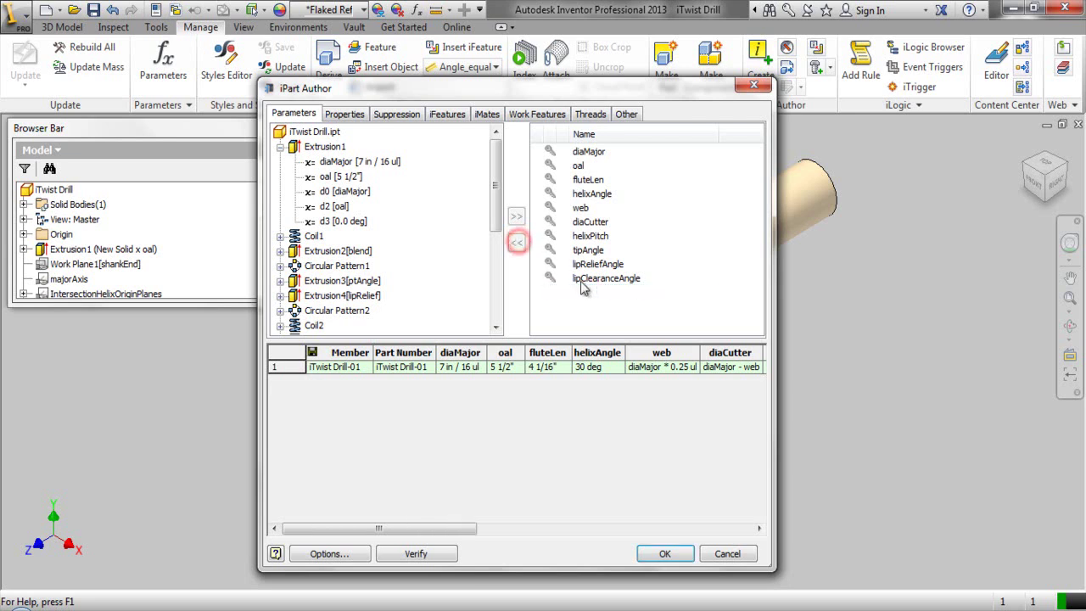
click(594, 279)
click(518, 244)
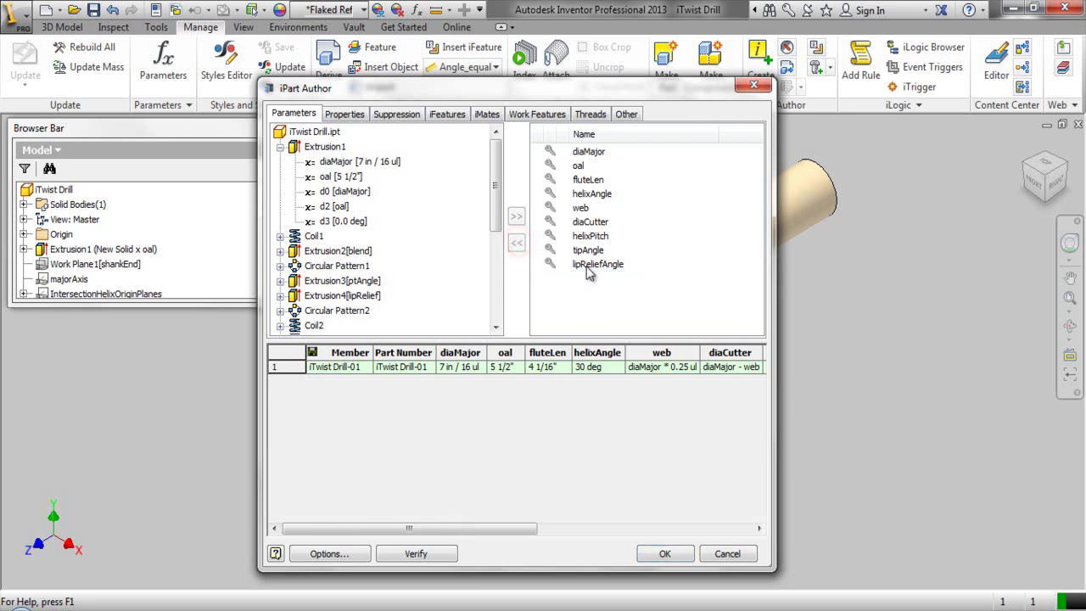
Remove lipReliefAngle, tipAngle, helixPitch, diaCutter, web and helixAngle from the iPart table, keeping diaMajor, oal and fluteLen
click(585, 265)
click(517, 245)
click(587, 251)
click(517, 245)
click(591, 237)
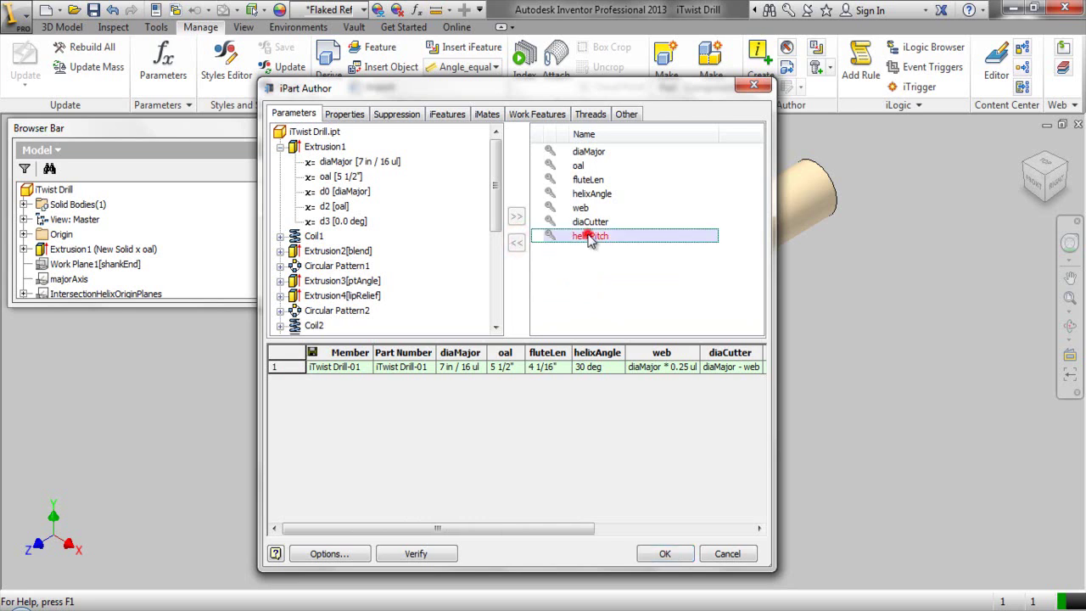
click(516, 244)
click(593, 221)
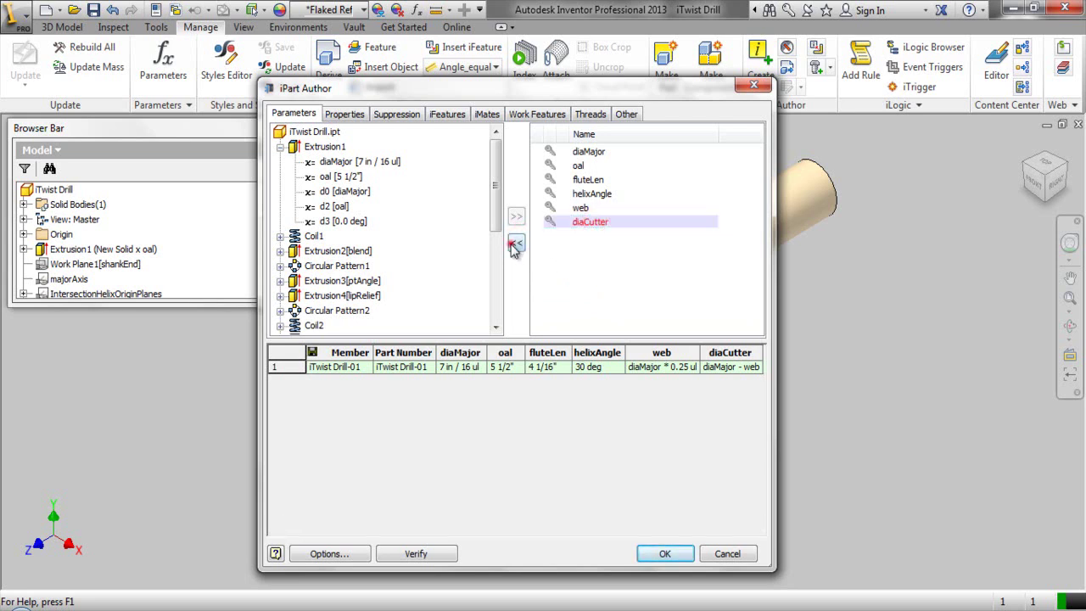
click(517, 243)
click(582, 208)
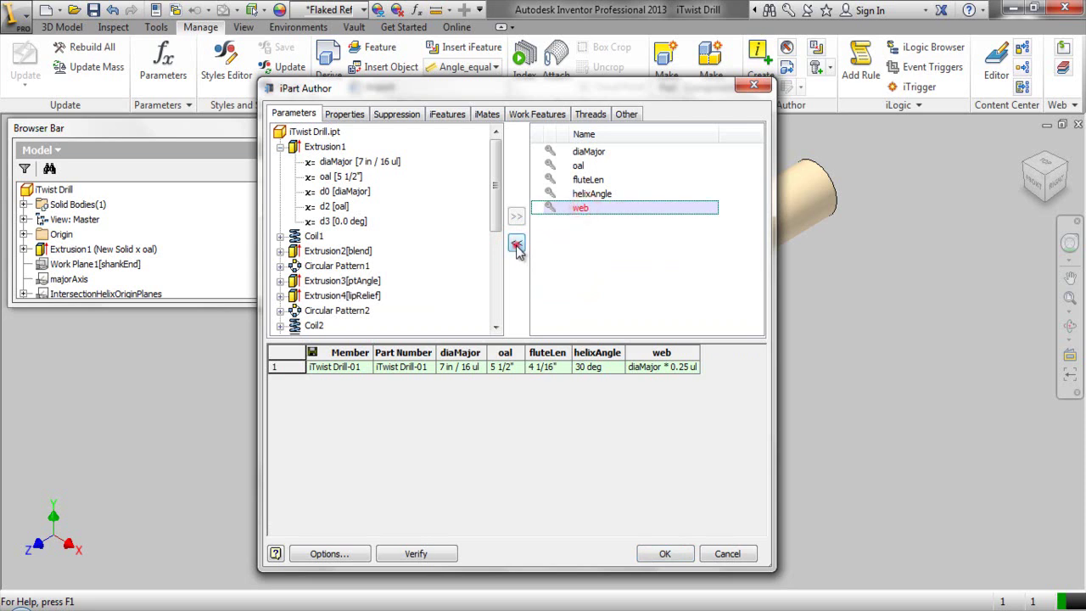
click(516, 243)
click(585, 193)
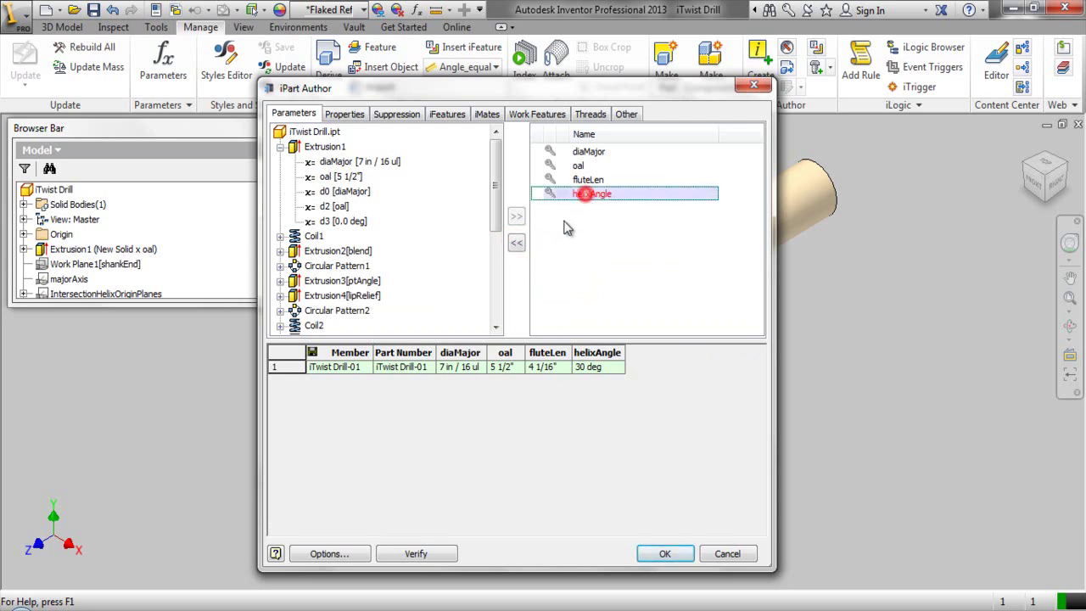
click(517, 244)
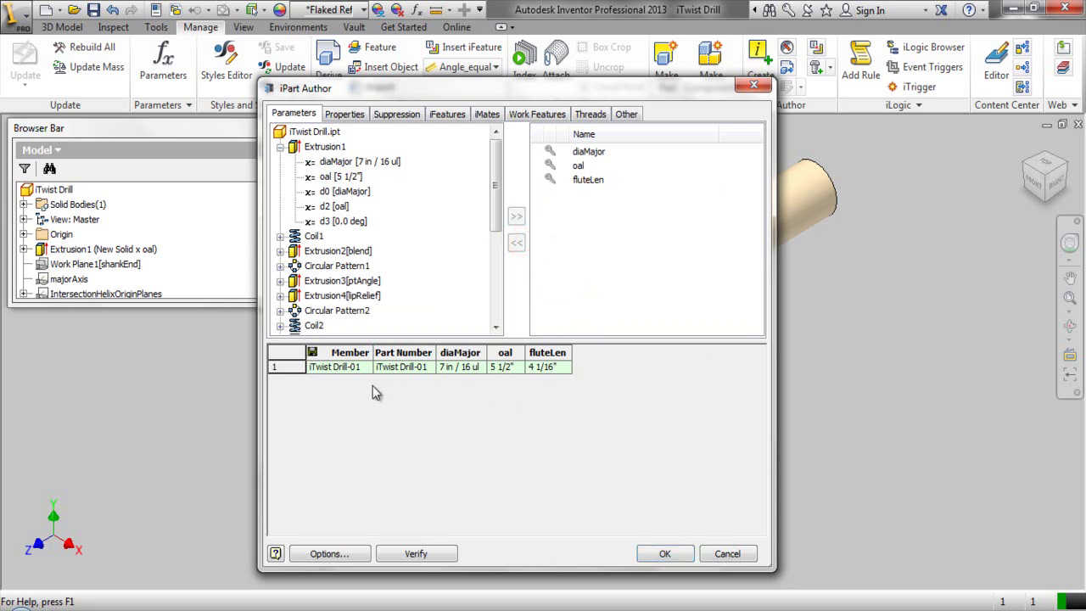
Insert a second member row in the iPart table
click(290, 366)
right_click(290, 366)
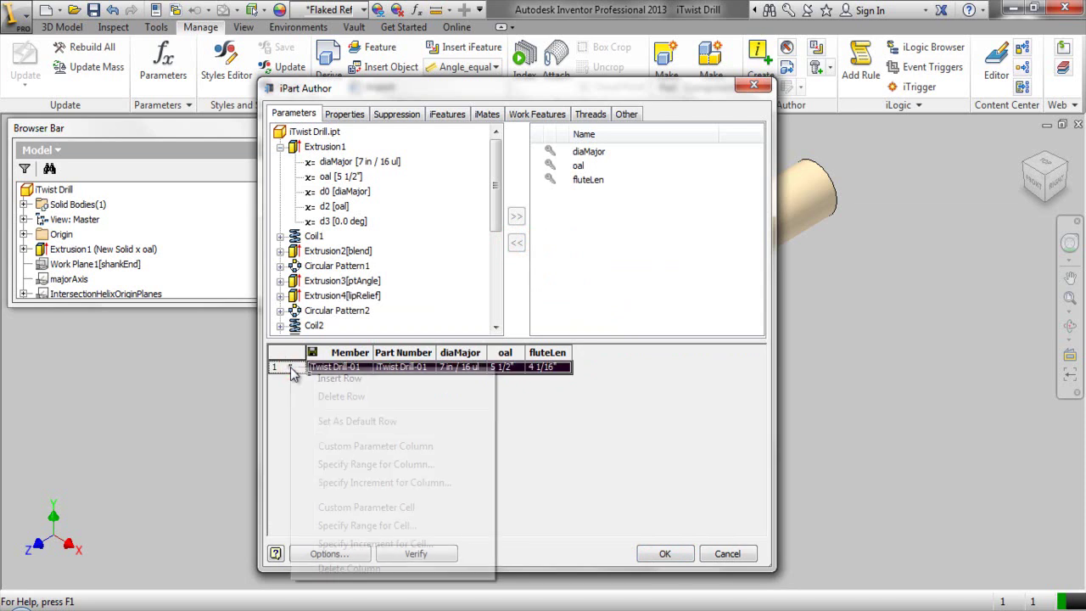
click(327, 381)
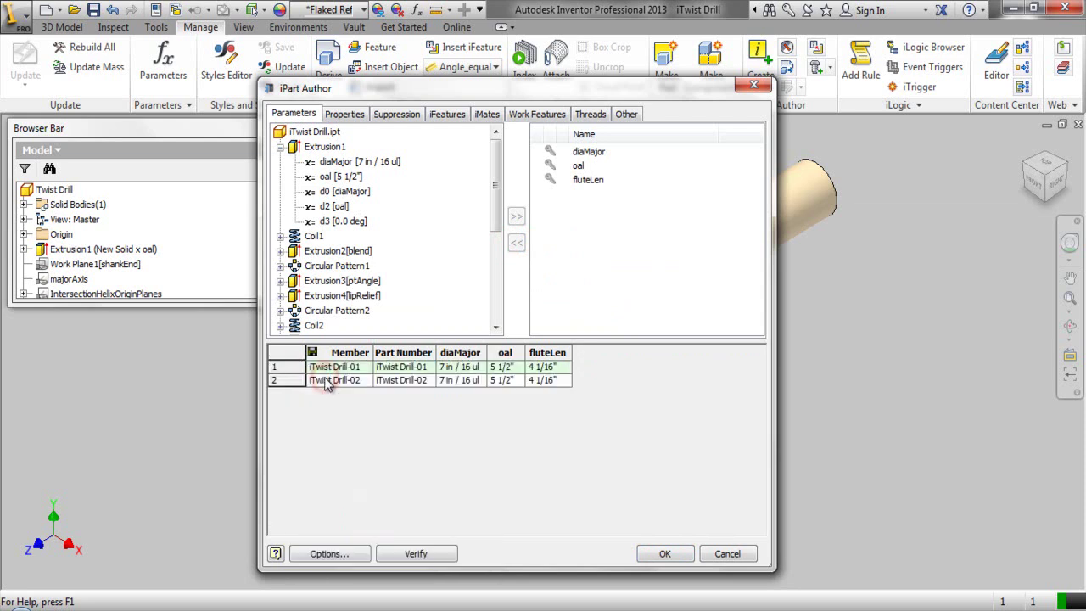
Set the second member's diaMajor to 1/2, oal to 6" and fluteLen to 4 1/2", and verify and accept the iPart table
click(452, 386)
click(440, 382)
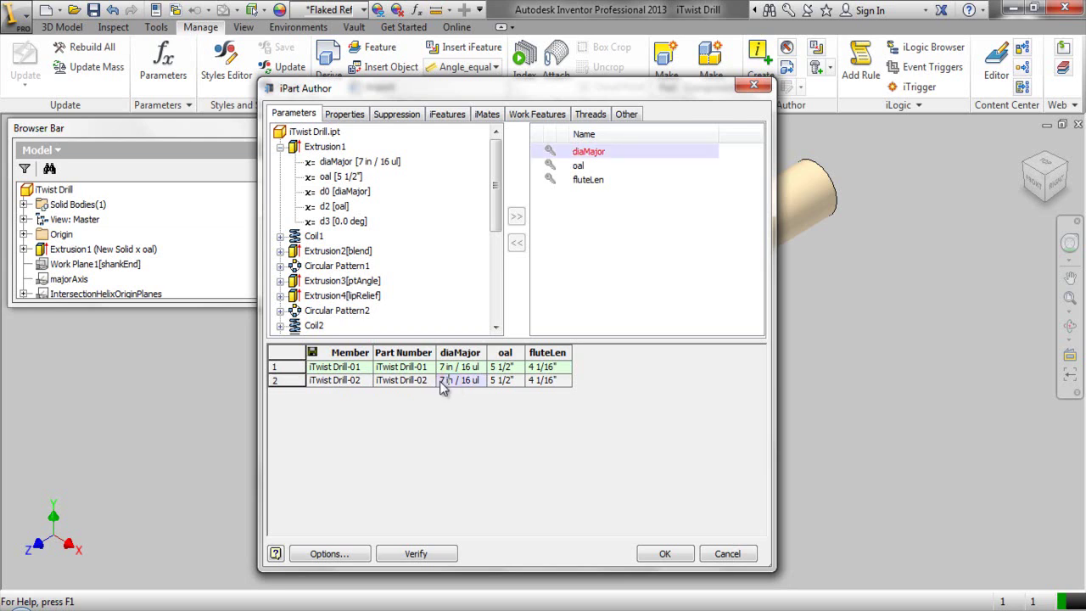
drag(440, 382, 467, 387)
text(1/2)
click(491, 381)
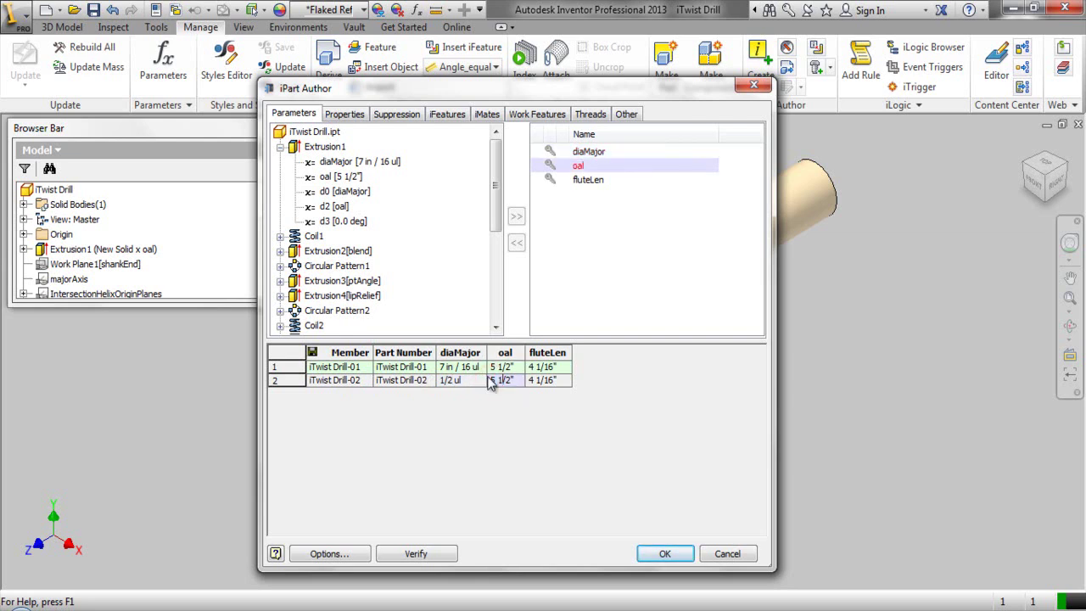
drag(490, 381, 510, 384)
text(6)
click(535, 380)
drag(528, 381, 542, 383)
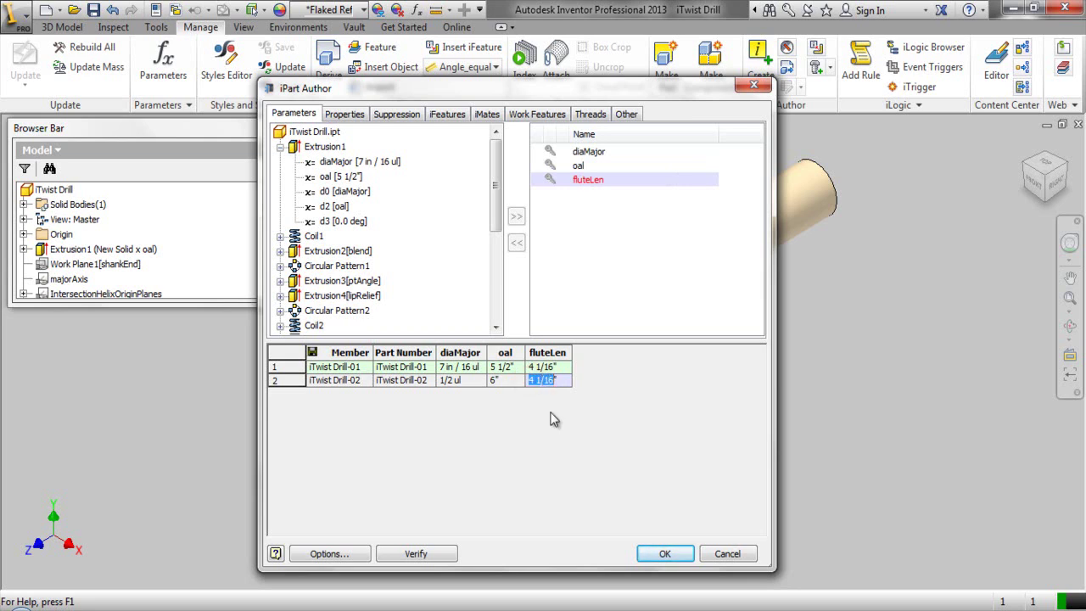
text(4)
click(433, 552)
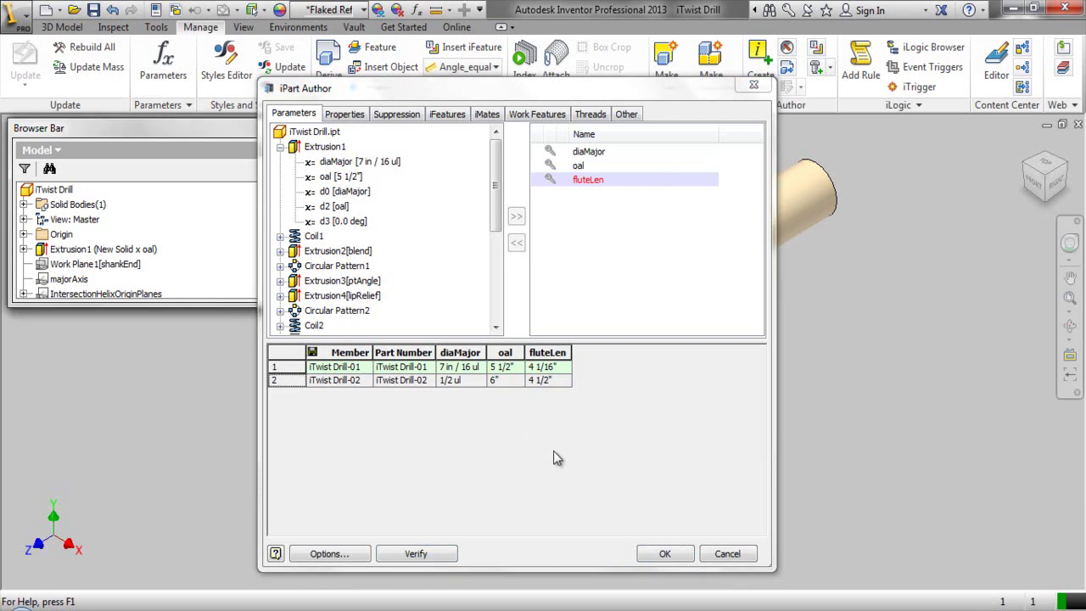
click(667, 554)
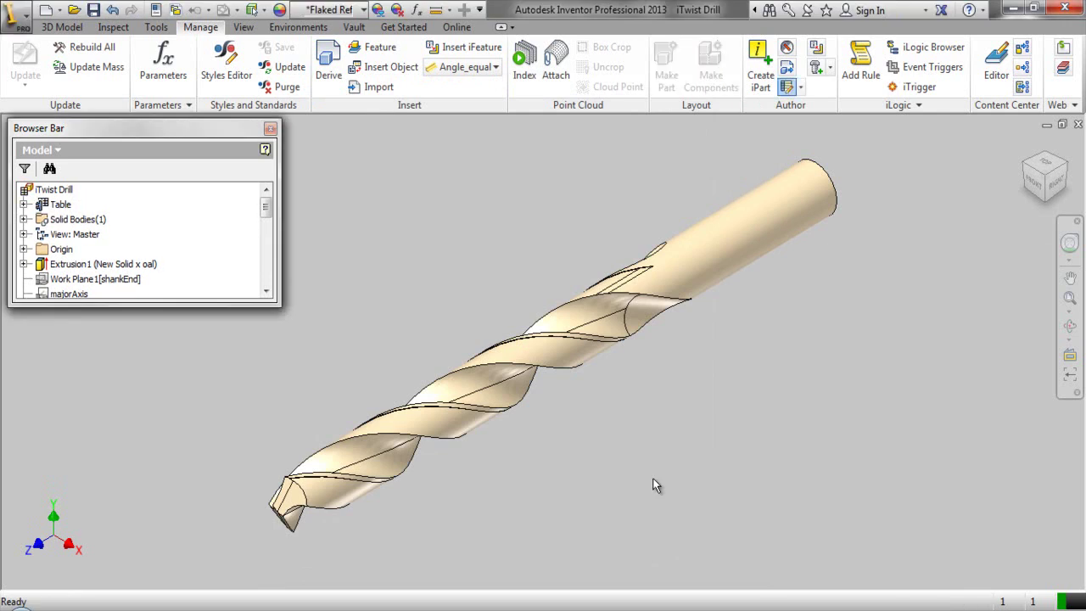
Expand the iPart table in the model tree and activate the member iTwist Drill-02
click(43, 204)
click(24, 204)
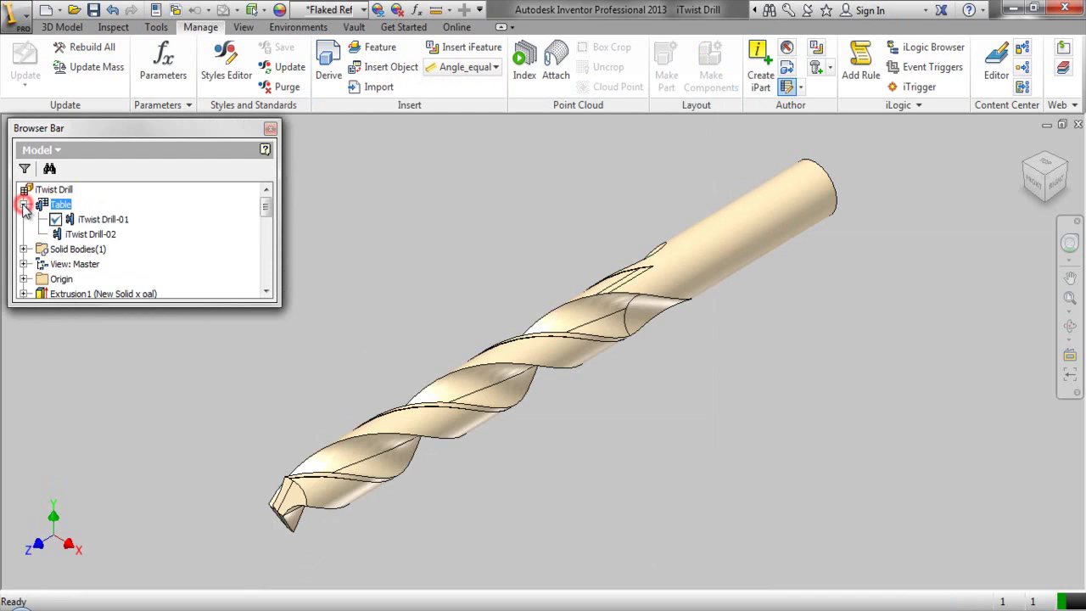
click(68, 235)
right_click(68, 235)
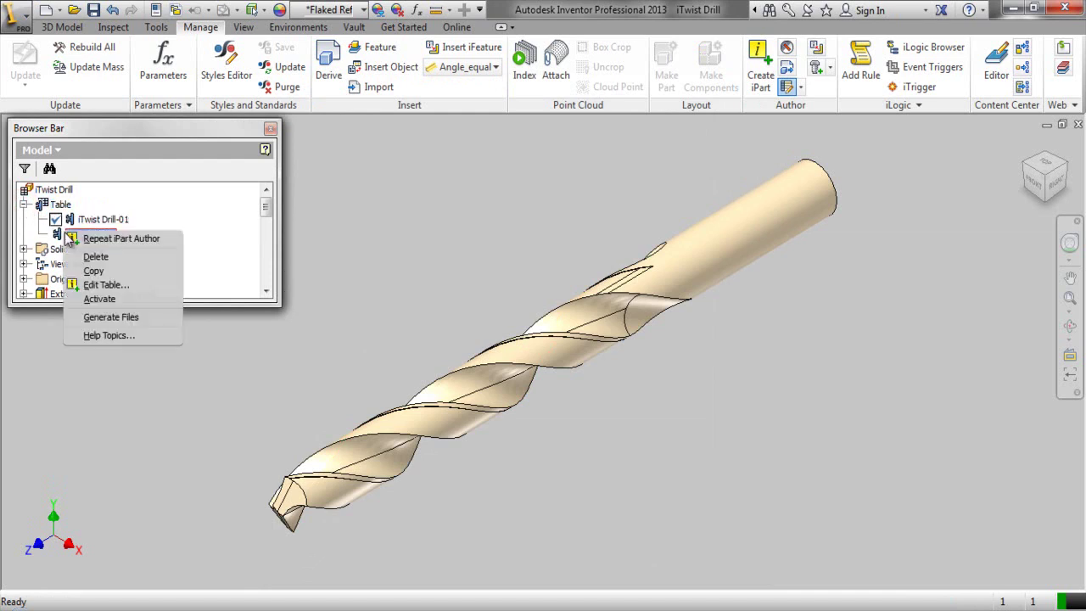
click(93, 299)
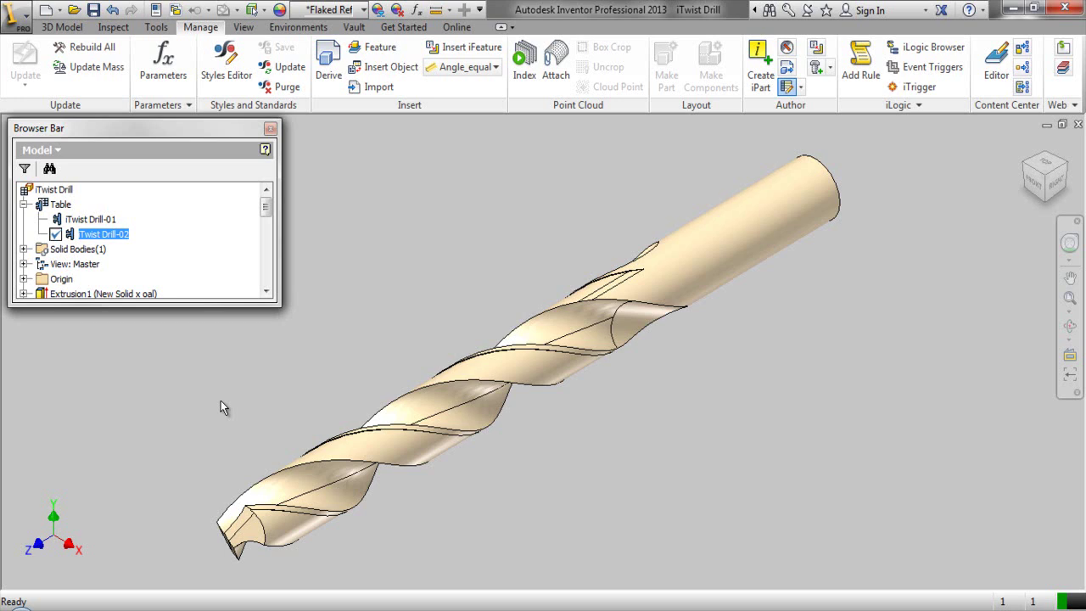
Activate the member iTwist Drill-01 in the iPart table of the model tree
click(177, 417)
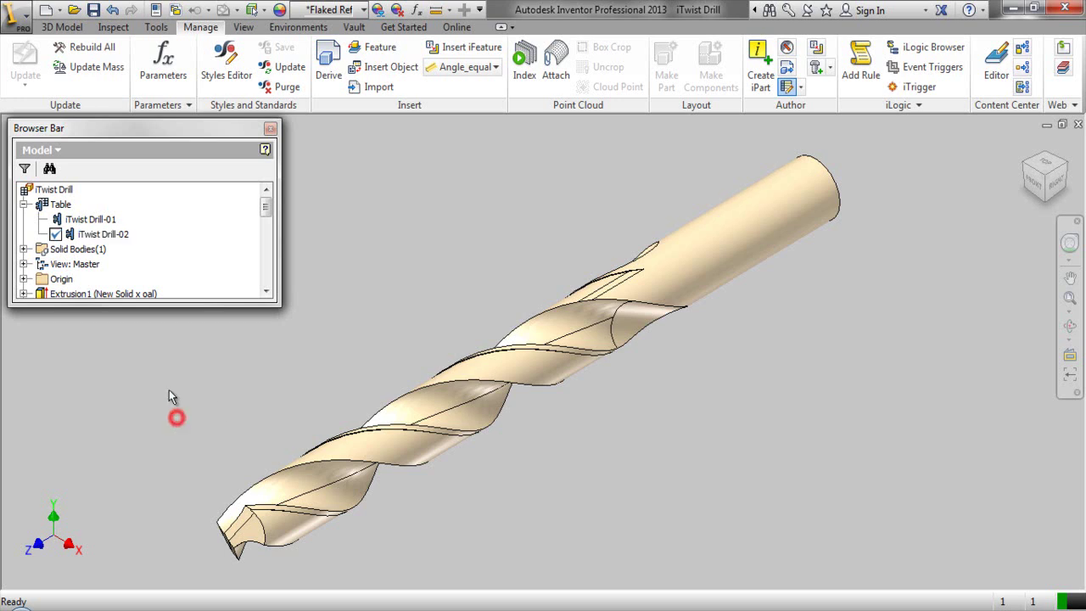
click(90, 219)
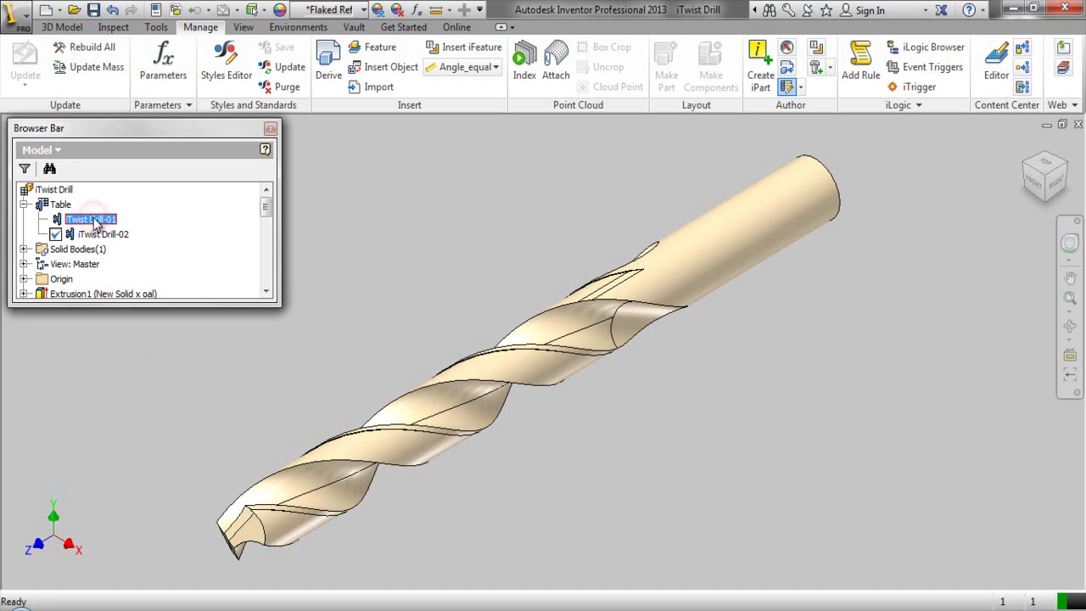
right_click(95, 221)
click(119, 283)
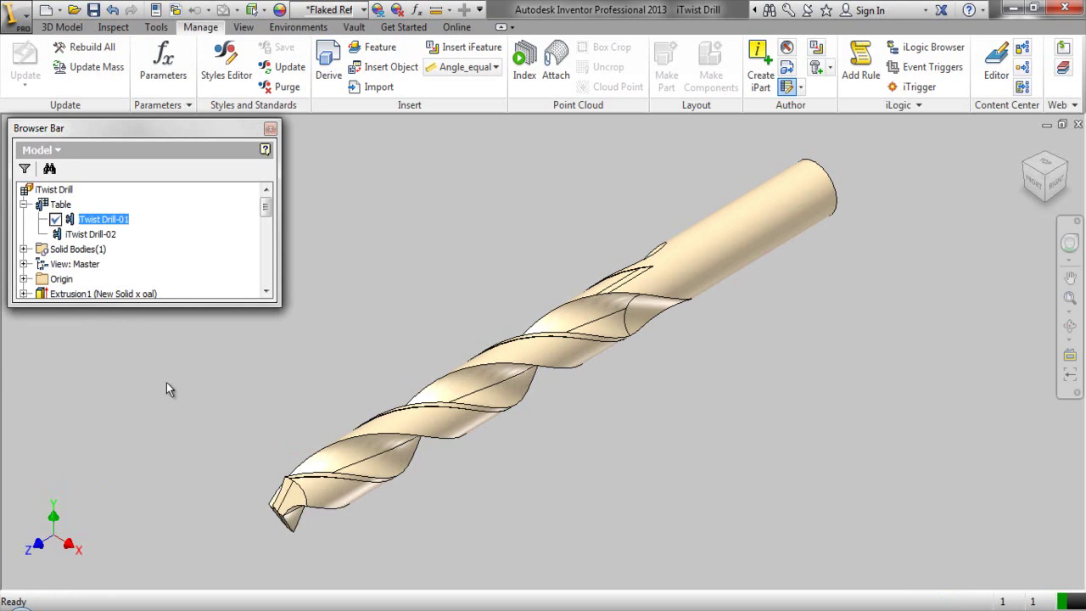
click(166, 382)
Collapse the iPart table in the model tree and open it for editing as an Excel spreadsheet
click(24, 205)
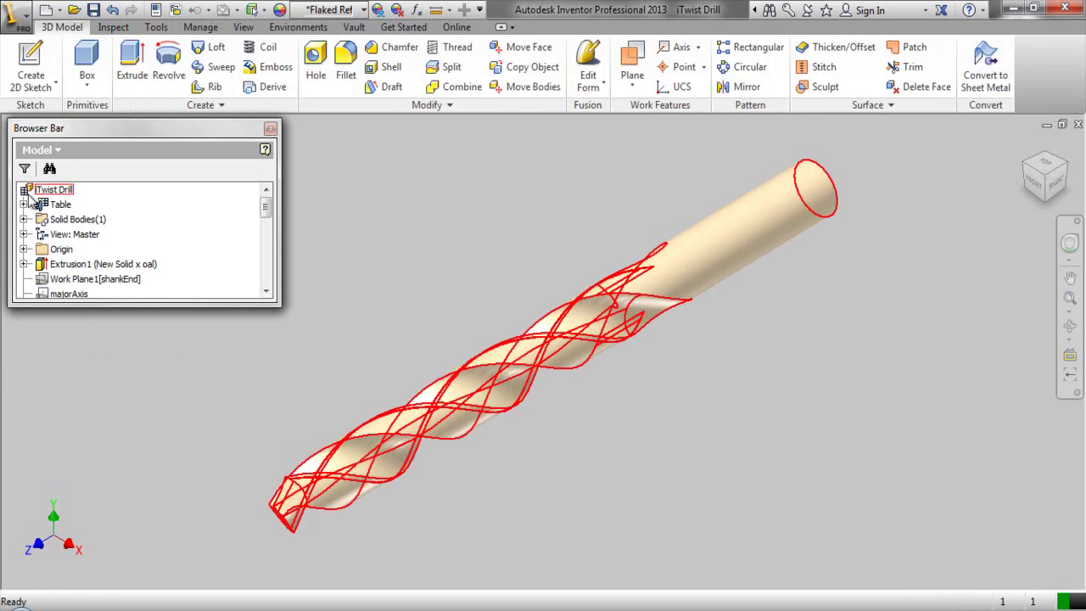
click(41, 206)
right_click(40, 207)
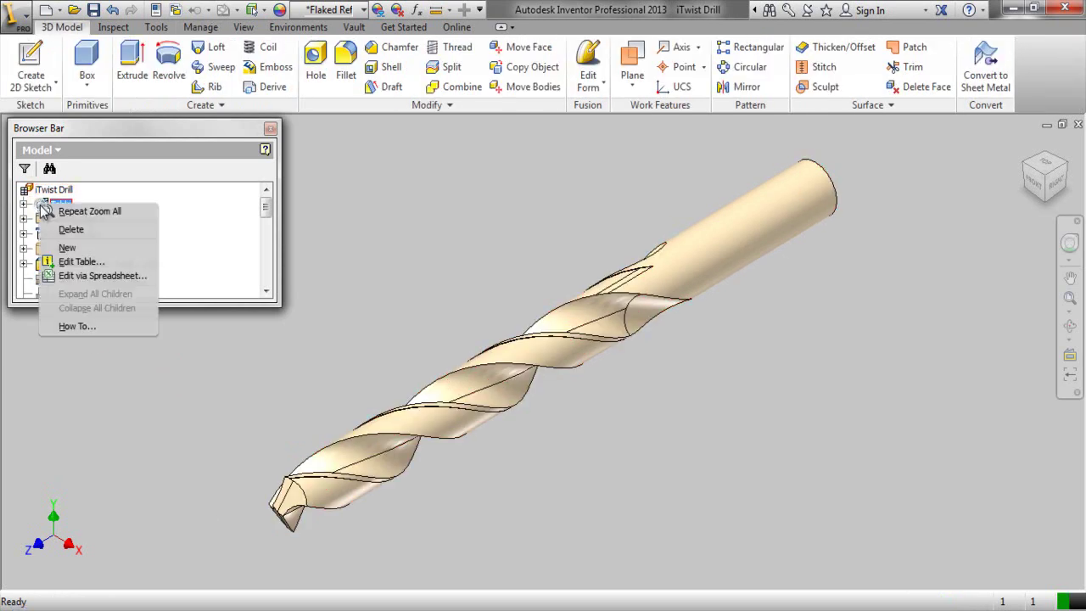
click(70, 279)
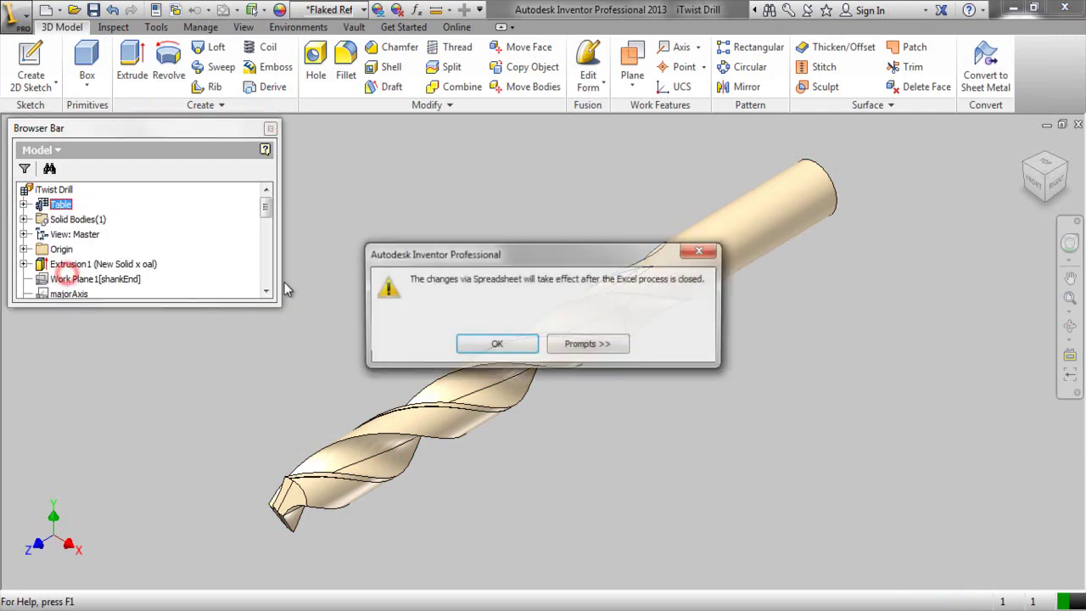
click(497, 343)
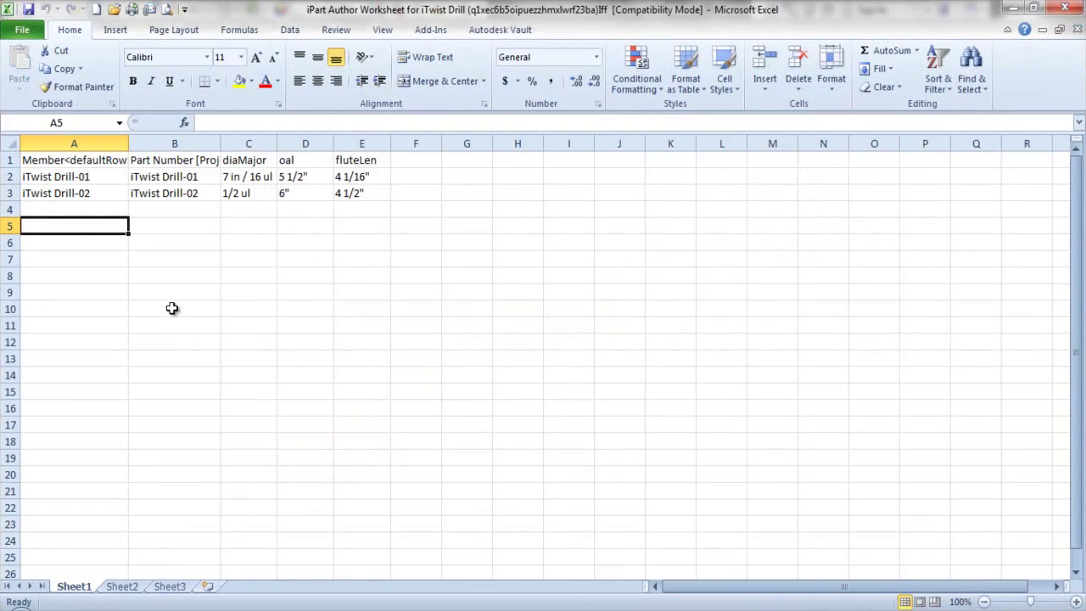
Widen the Member, Part Number, diaMajor and fluteLen columns of the iPart worksheet
click(90, 212)
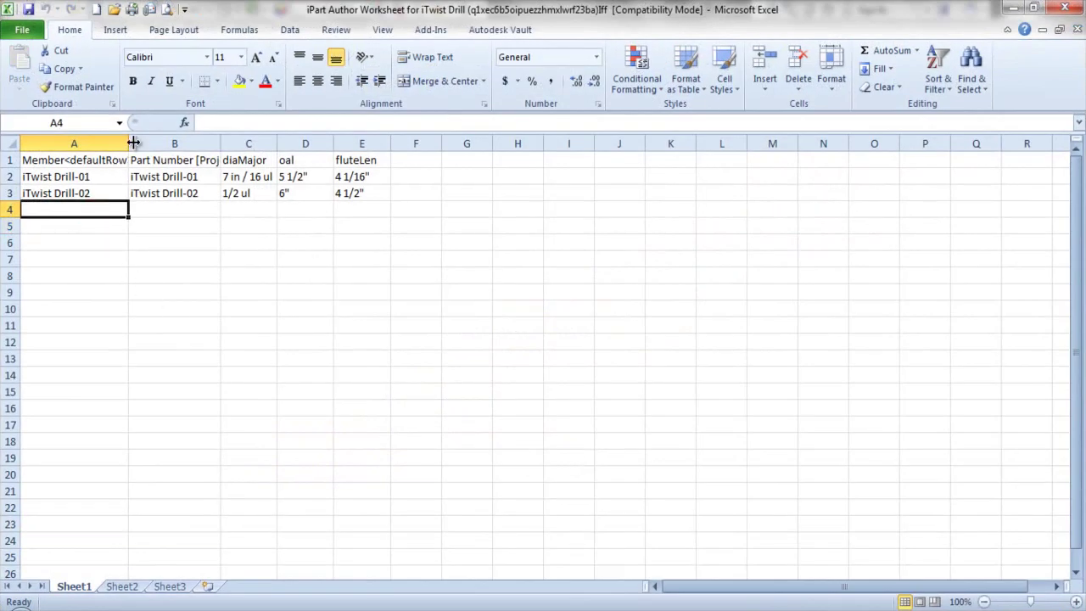
drag(130, 141, 163, 141)
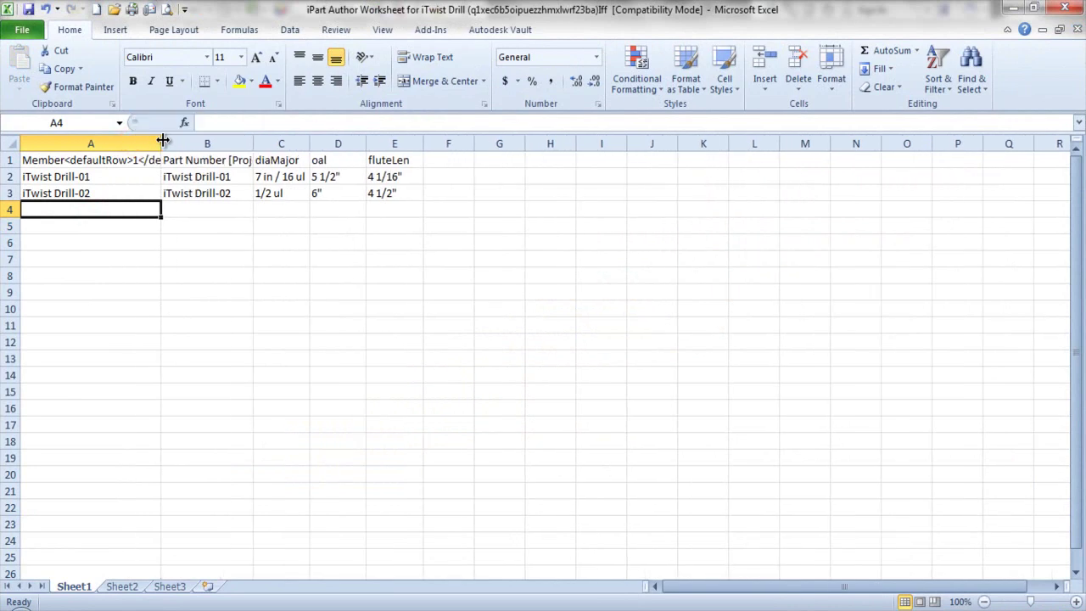
drag(252, 141, 322, 145)
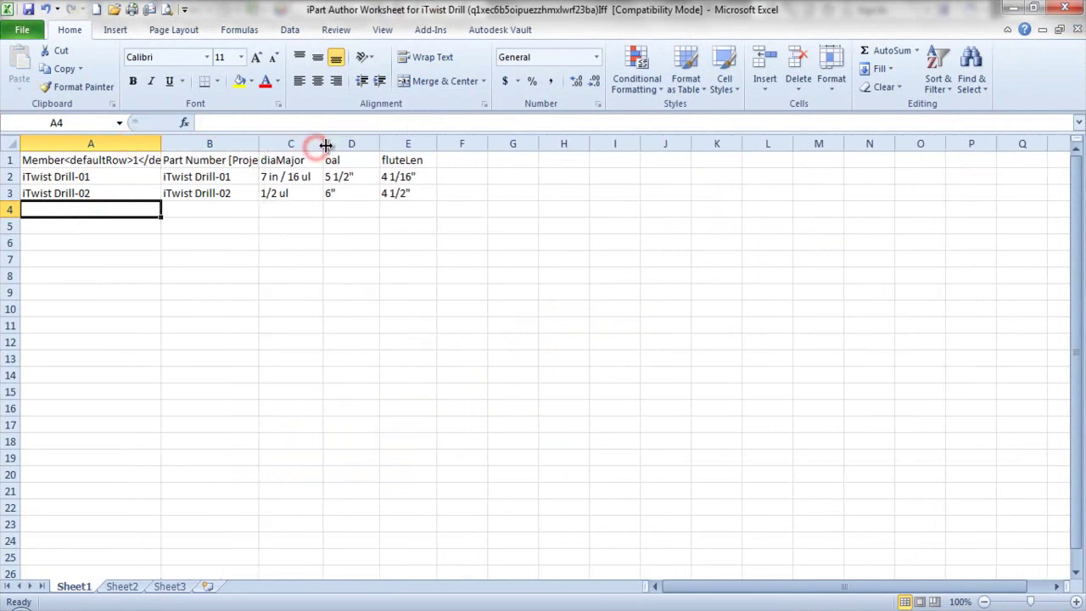
drag(440, 147, 444, 147)
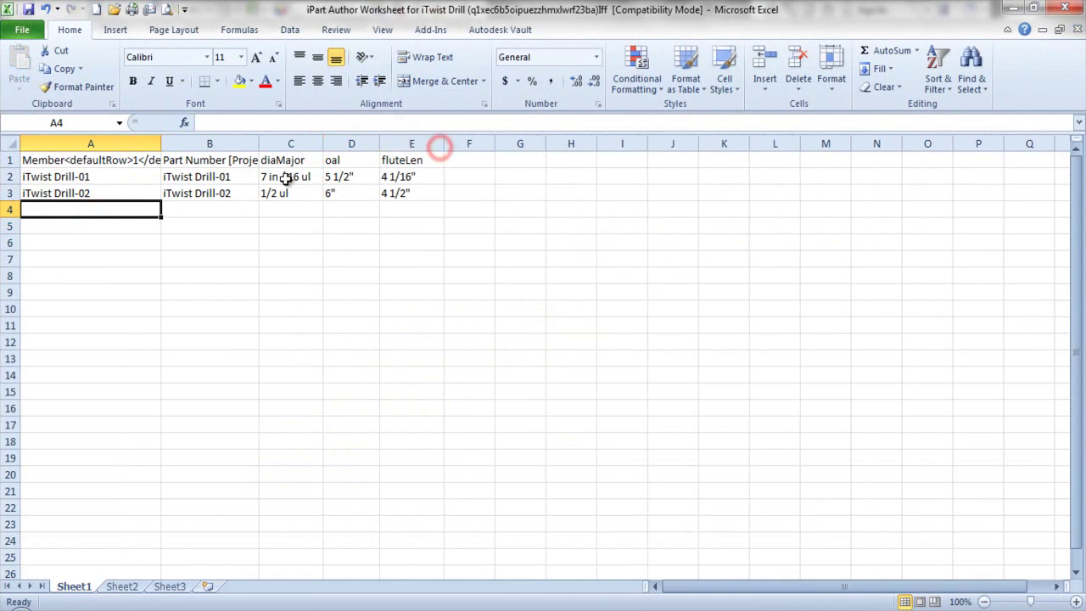
Add a third member named iTwist Drill-03 in row 4 and copy the name into its Part Number cell
double_click(82, 212)
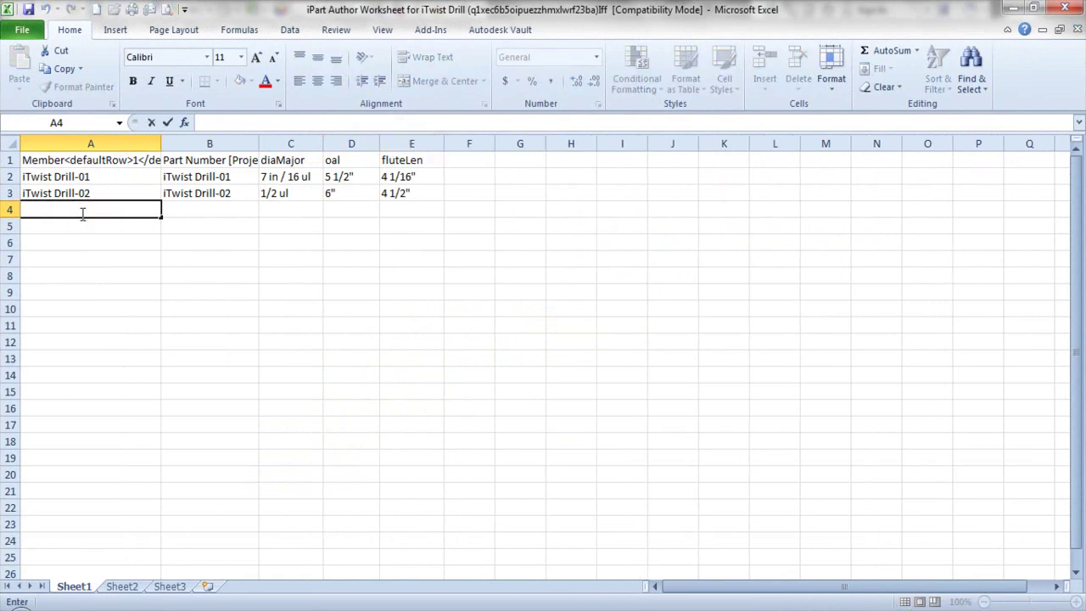
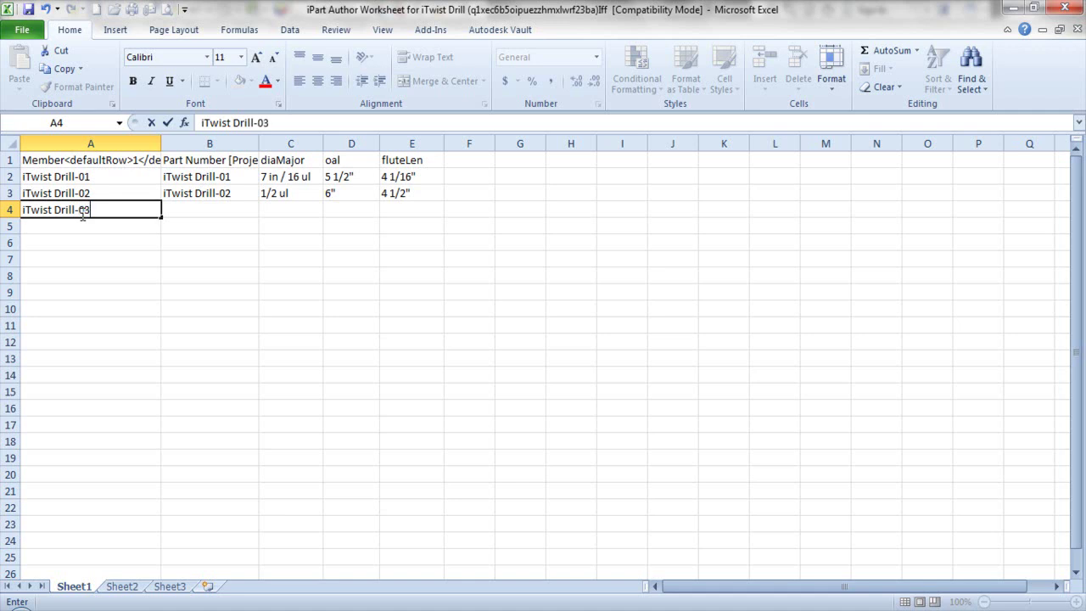
click(189, 211)
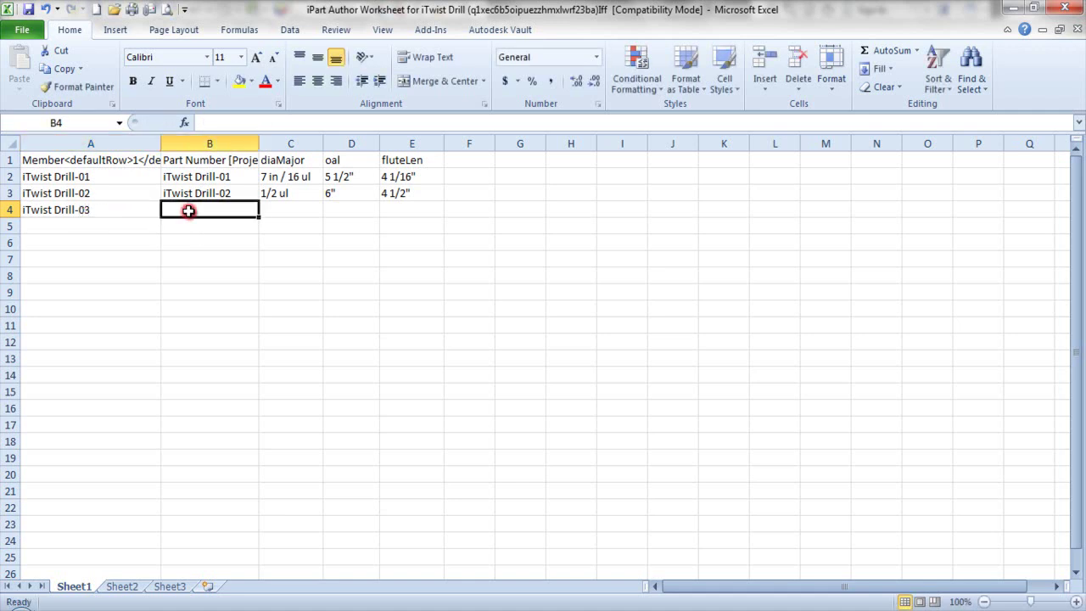
click(127, 216)
key(ctrl+c)
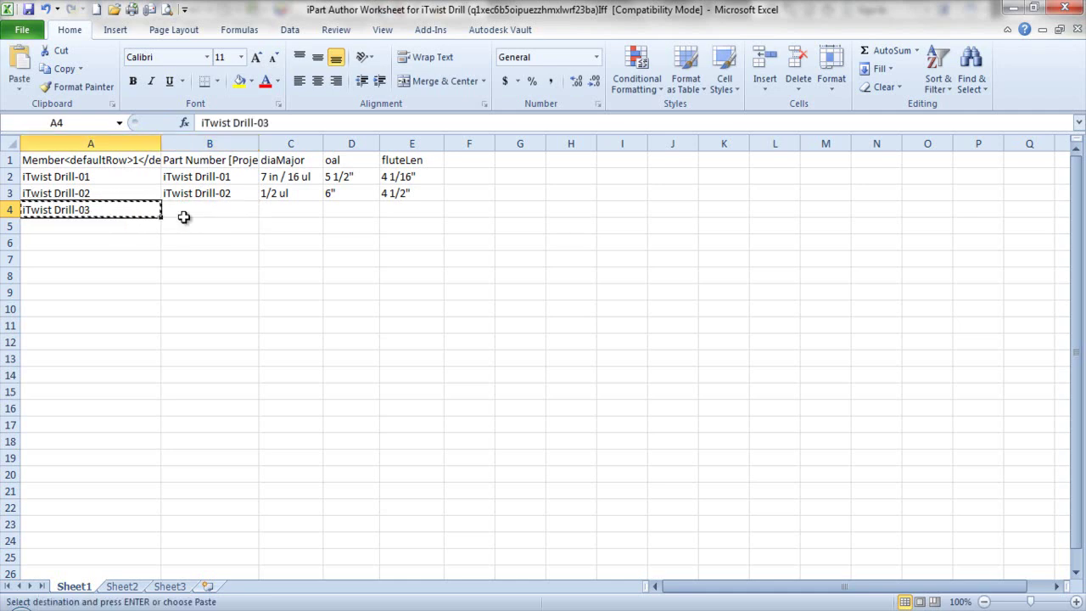
click(204, 212)
key(ctrl+v)
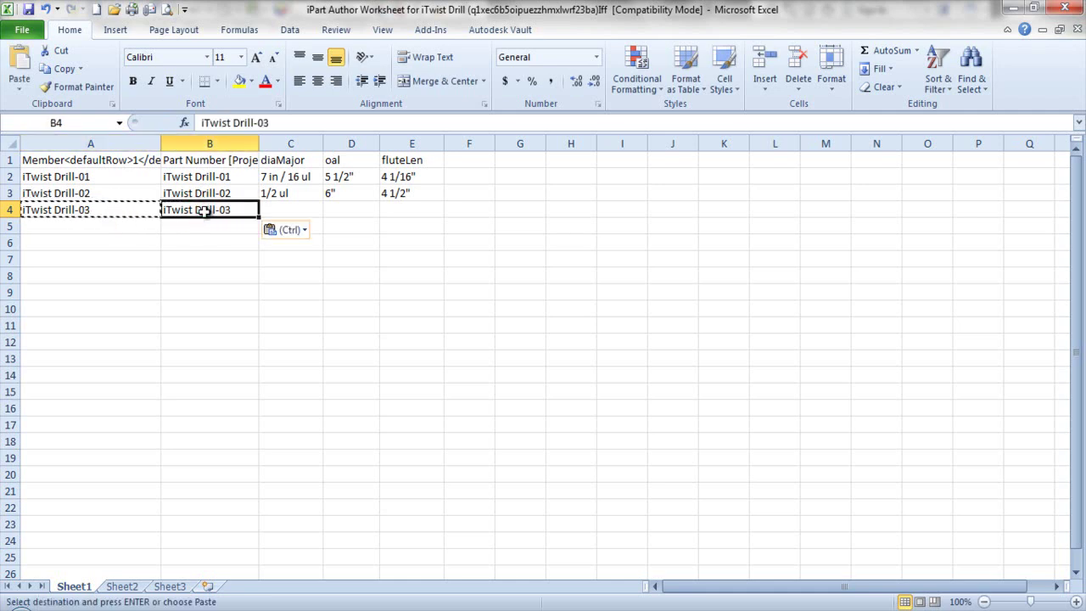
Set the third member's diaMajor to 3/8 ul, oal to 5" and fluteLen to 3 5/8"
double_click(275, 210)
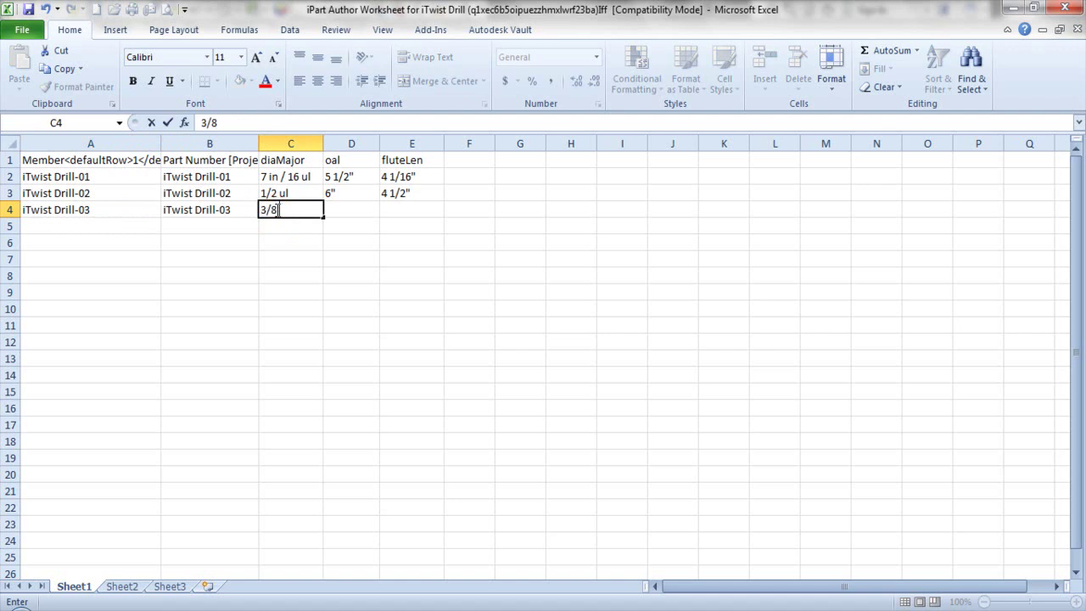
key(Return)
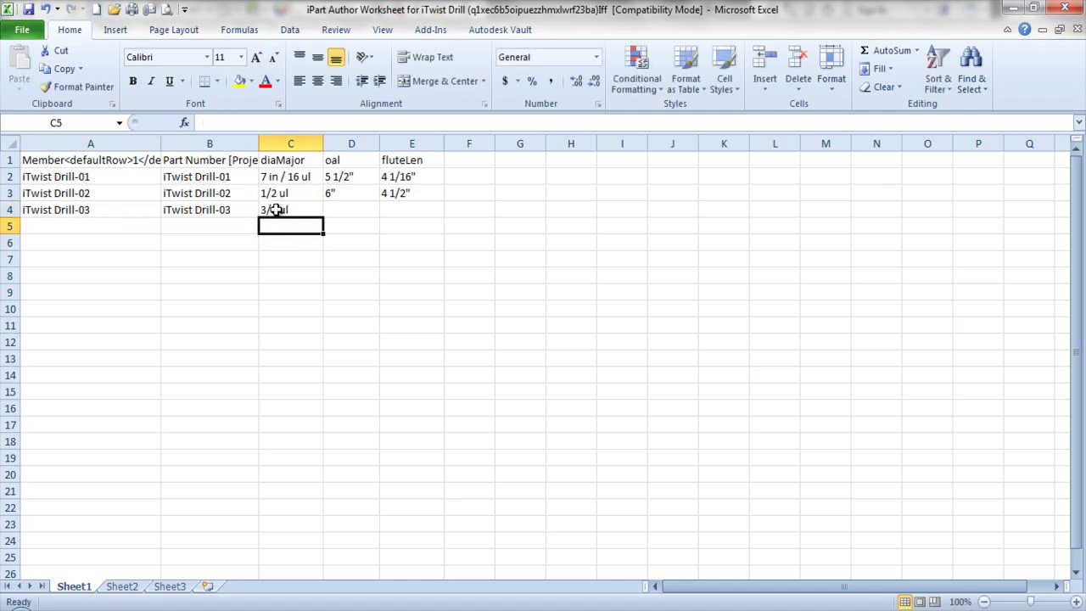
double_click(352, 209)
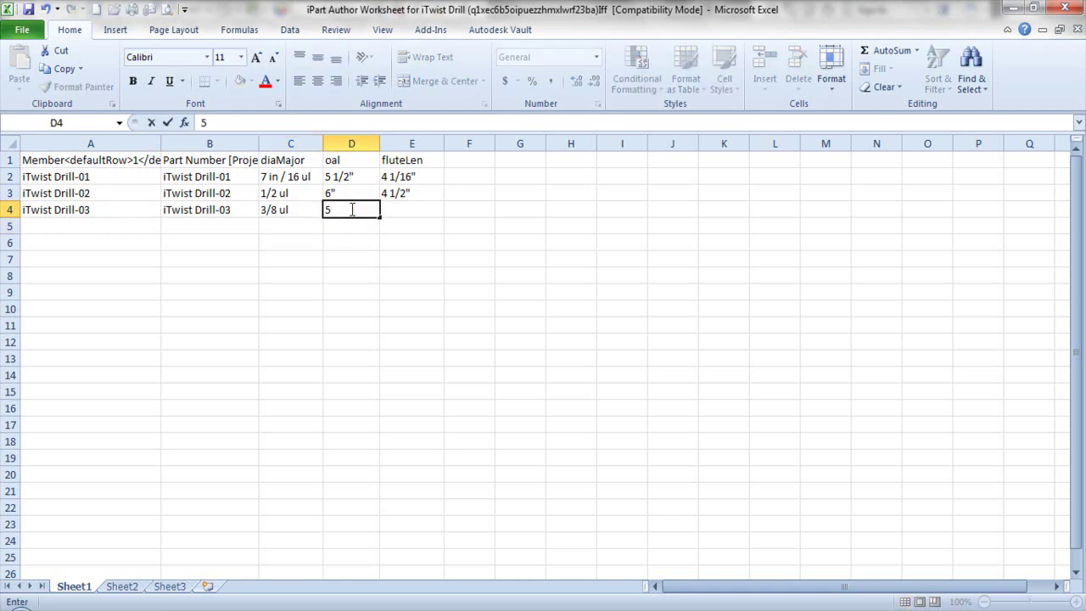
key(Return)
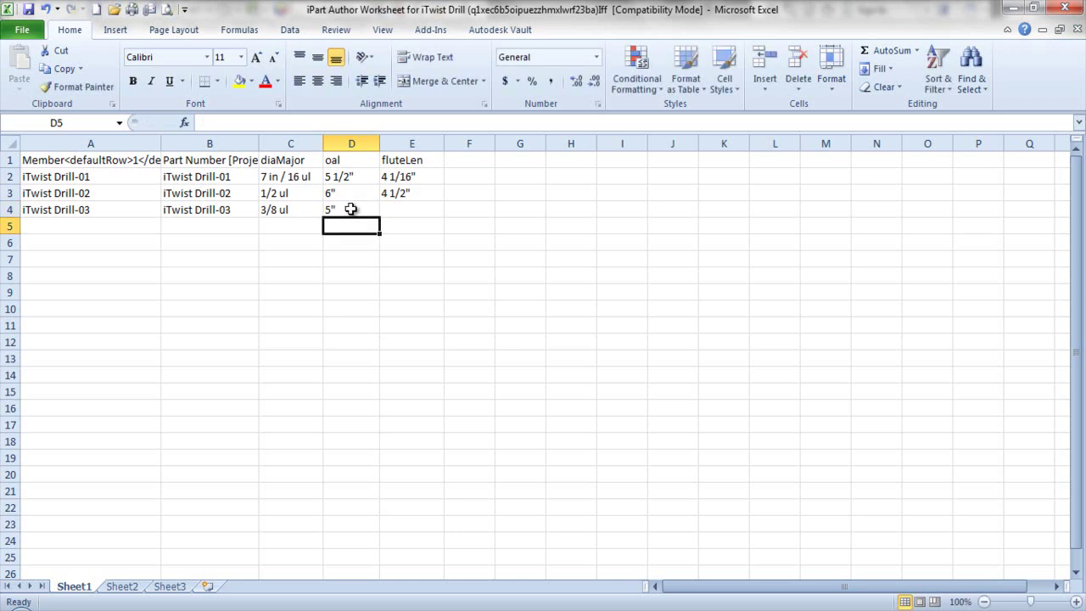
double_click(400, 208)
text(3 5/8")
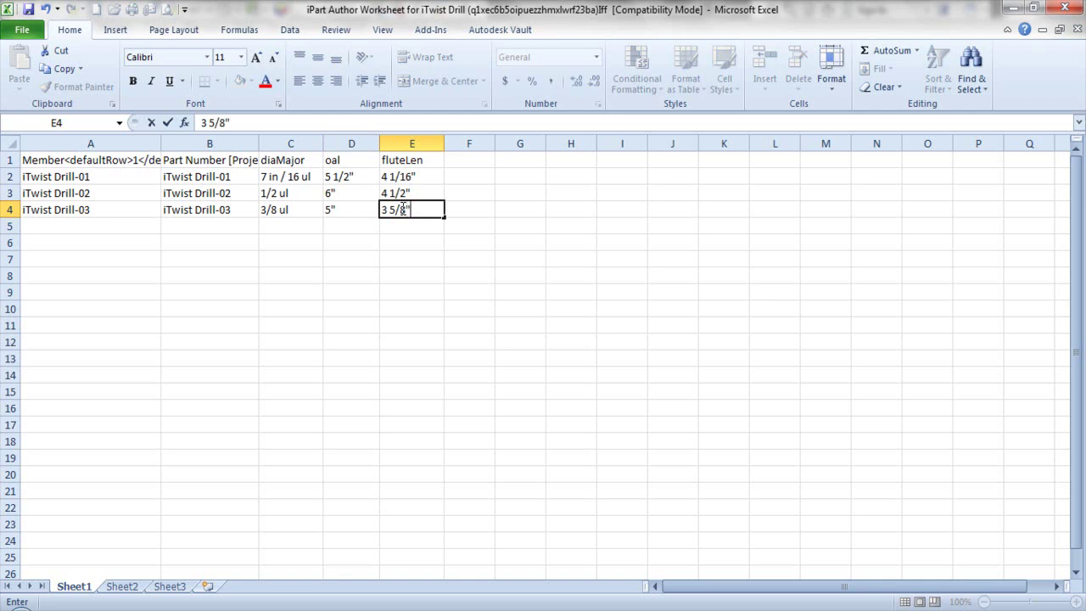
key(Return)
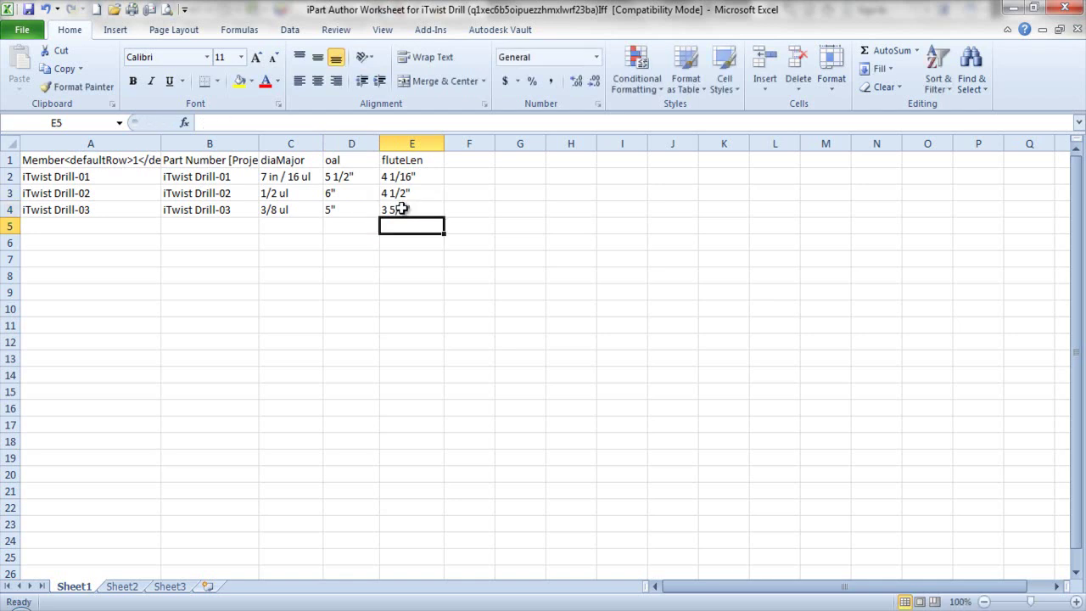
Fill the worksheet with members iTwist Drill-01 to iTwist Drill-16, diaMajor 1/32 to 1/2, and save and close it
click(61, 228)
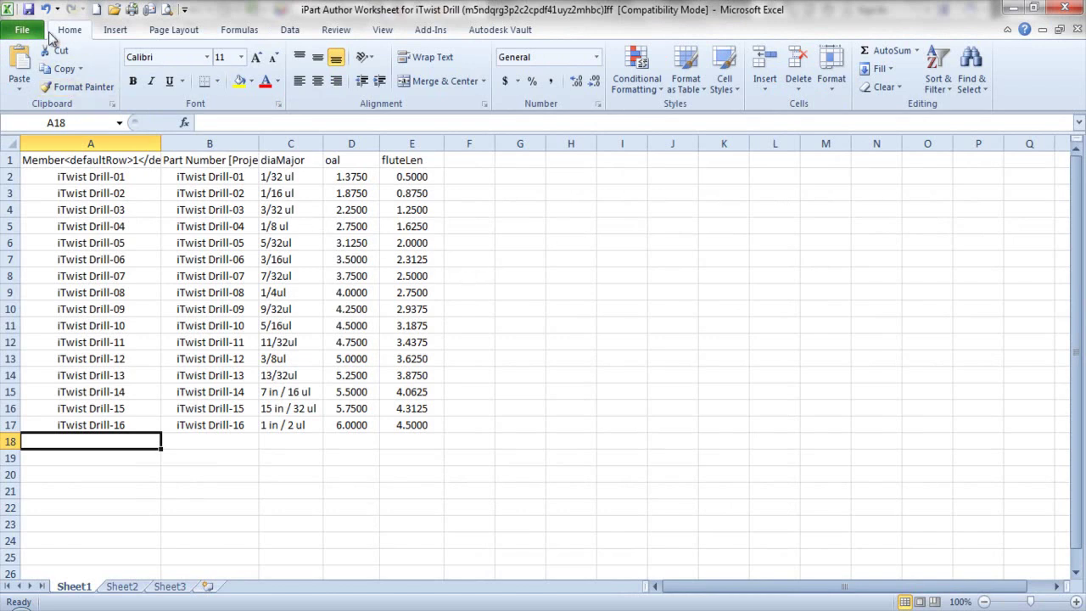
click(28, 10)
click(1068, 9)
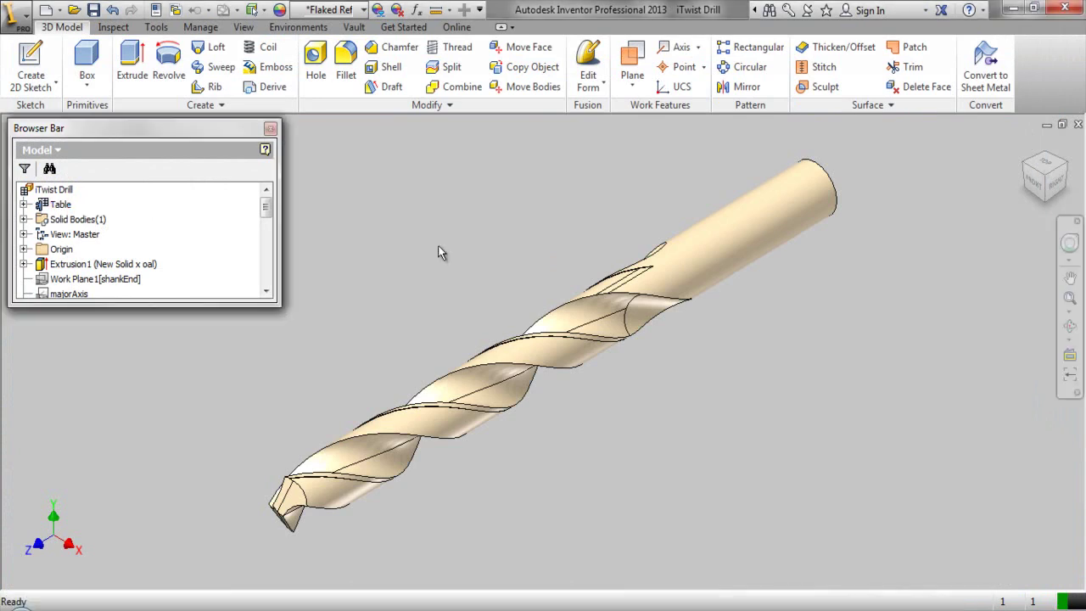
Check the members listed in the model tree and review all rows of the table in iPart Author, leaving it unchanged
click(25, 205)
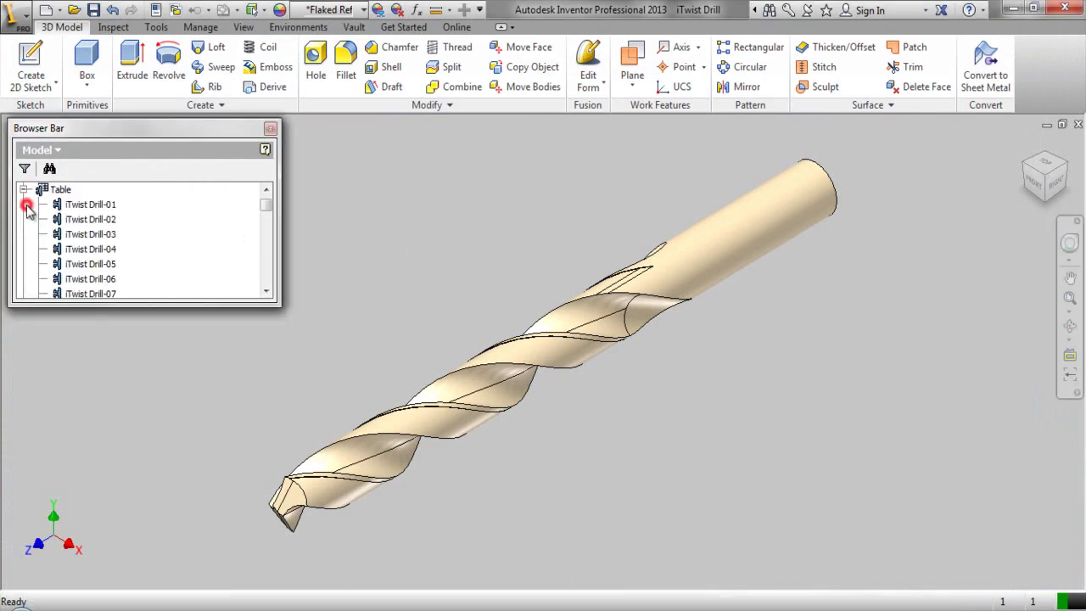
mouse_move(269, 207)
mouse_down()
mouse_move(265, 236)
mouse_move(268, 204)
mouse_up()
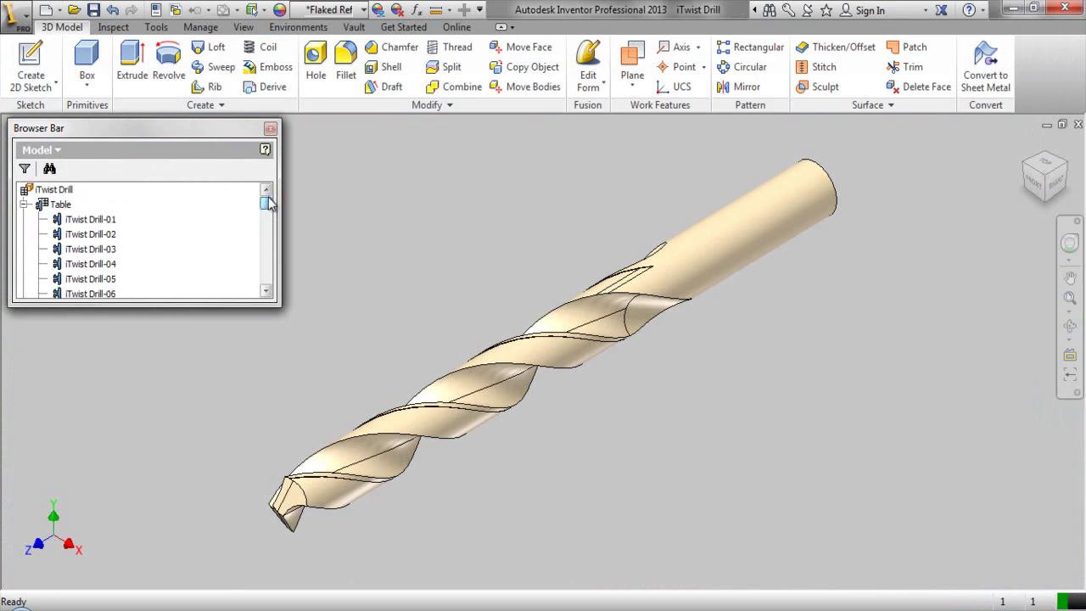
click(25, 205)
right_click(51, 205)
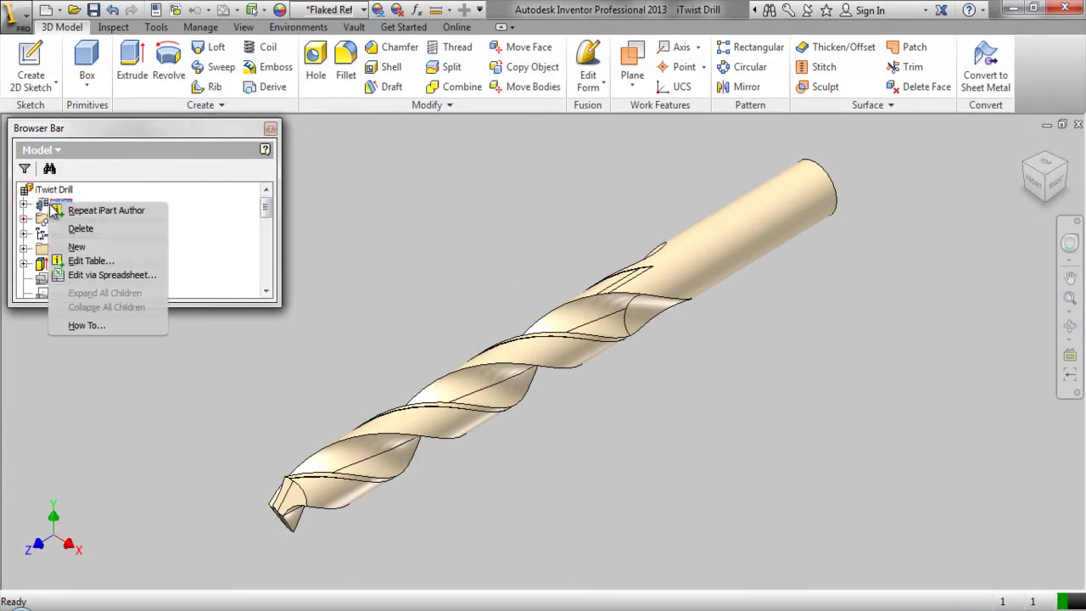
click(73, 261)
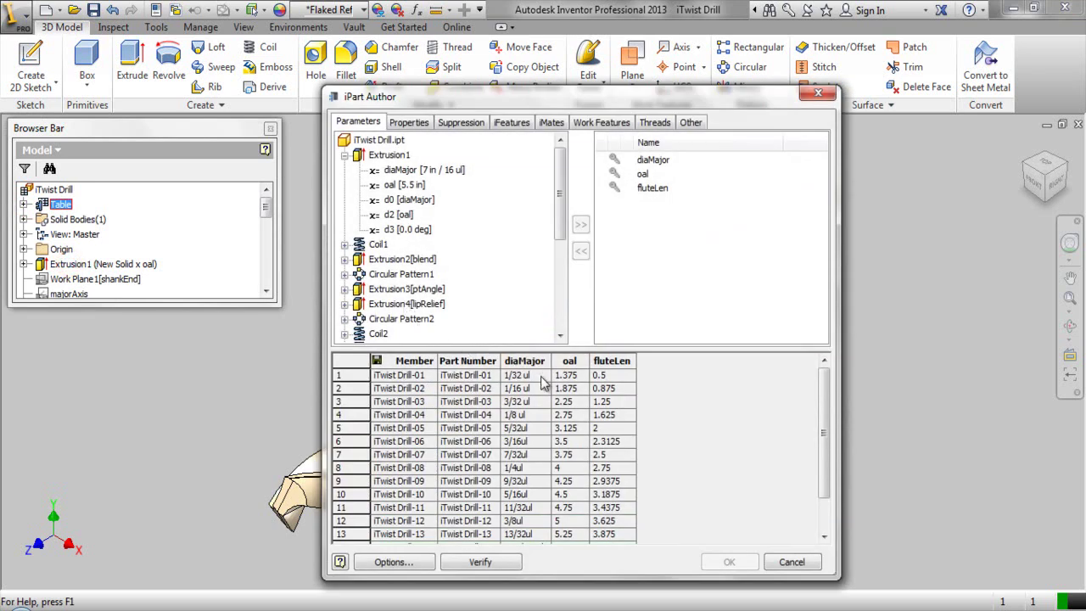
drag(821, 408, 829, 473)
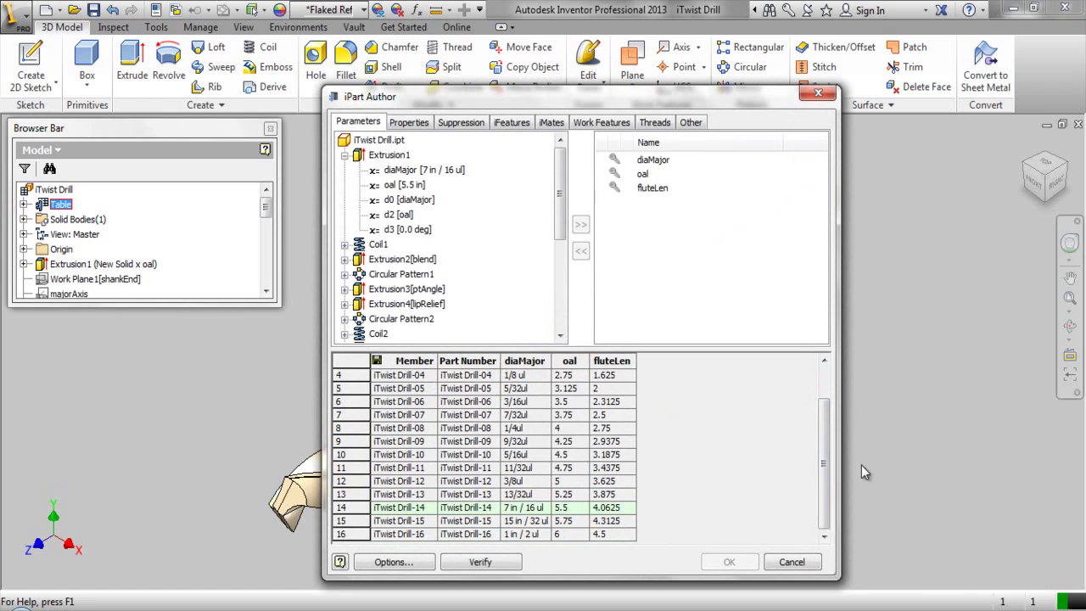
click(791, 562)
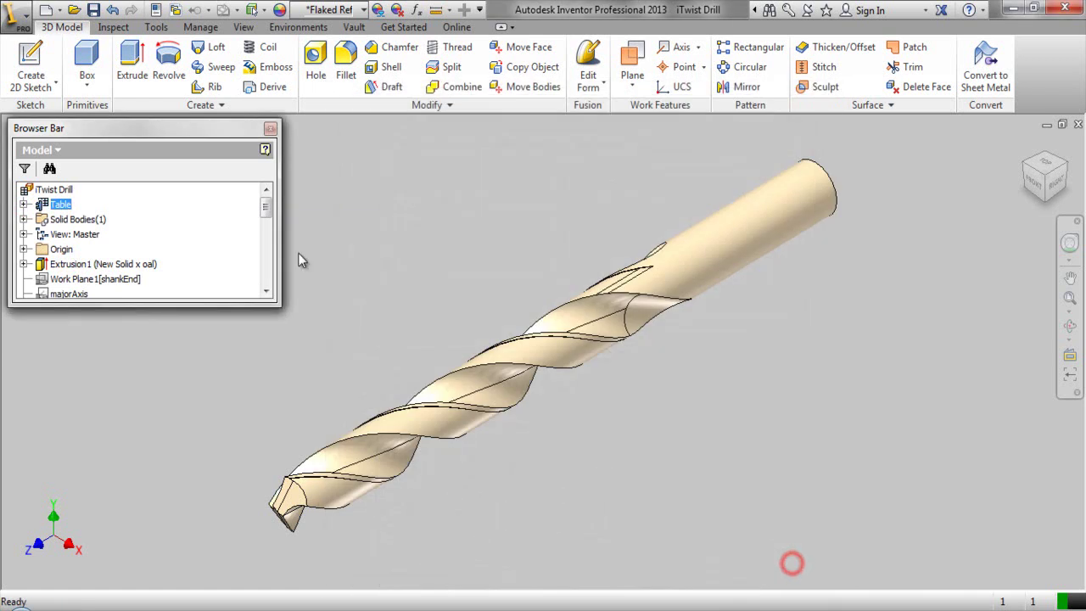
Save the twist drill part and turn on the clean screen display
click(92, 11)
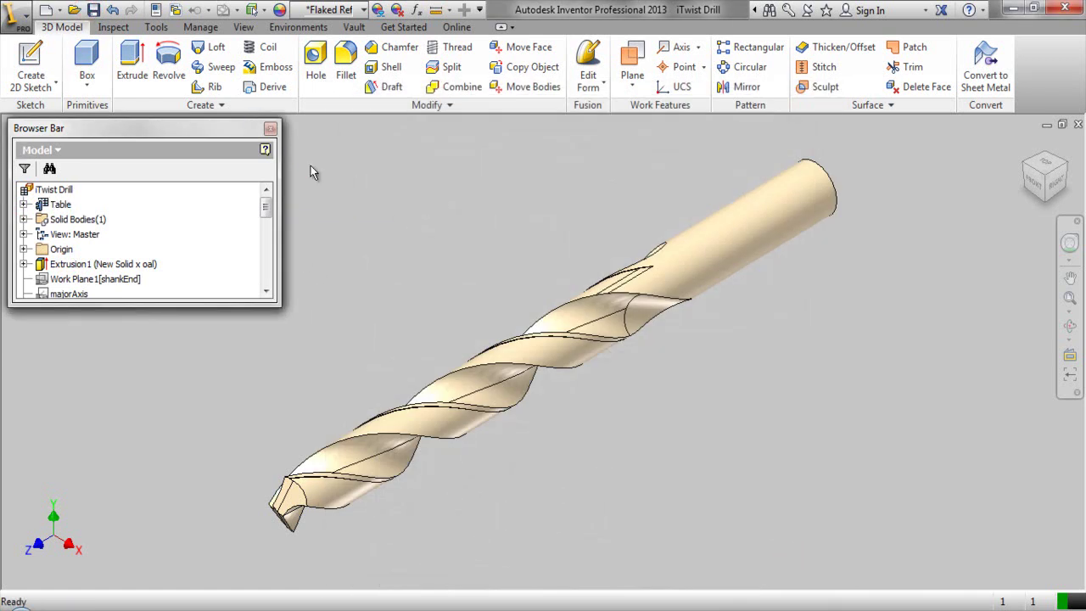
scroll(49, 53, down, 3)
click(60, 26)
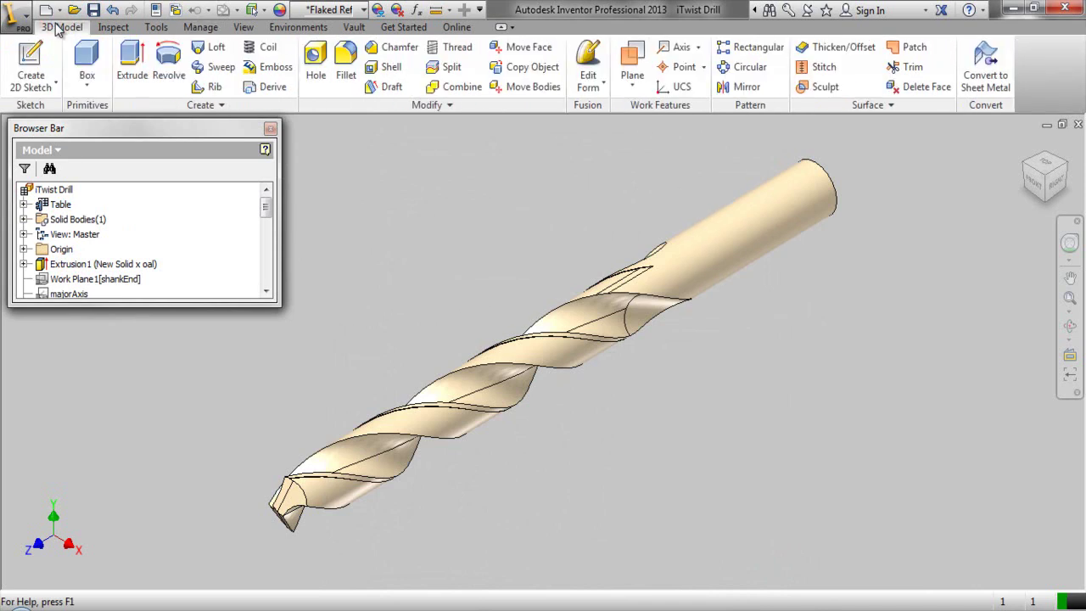
click(243, 27)
click(668, 81)
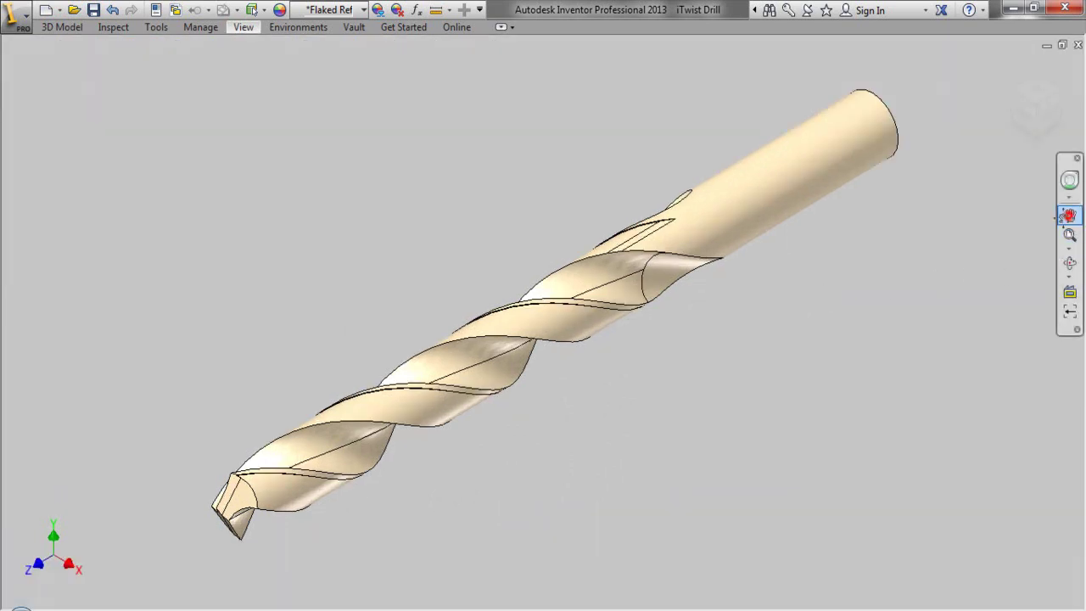
Enlarge the view of the finished drill until it fills the graphics window
click(1068, 216)
right_click(746, 296)
click(728, 373)
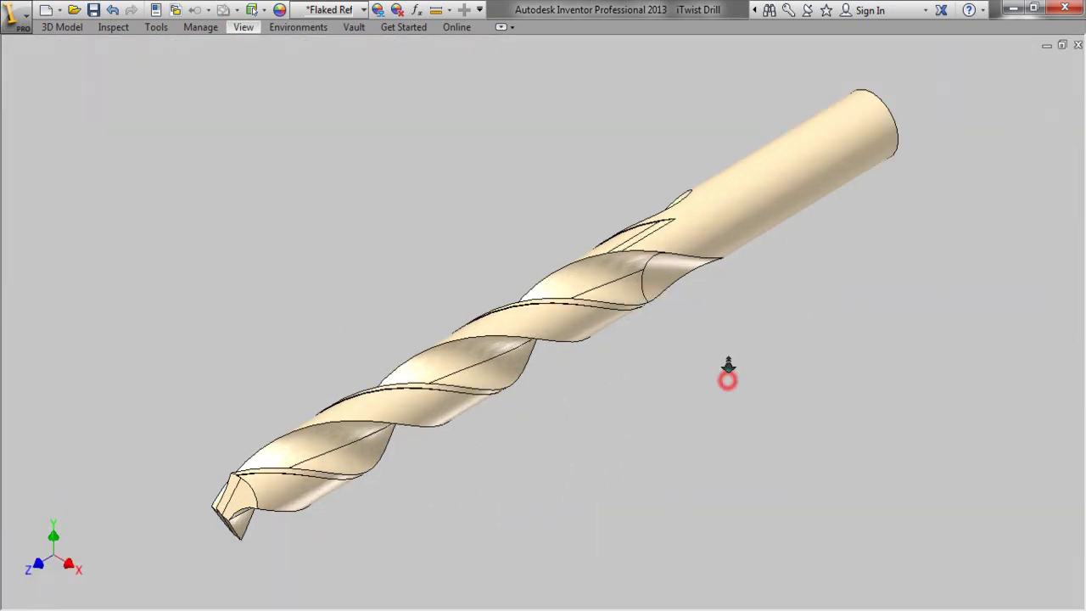
drag(728, 365, 729, 381)
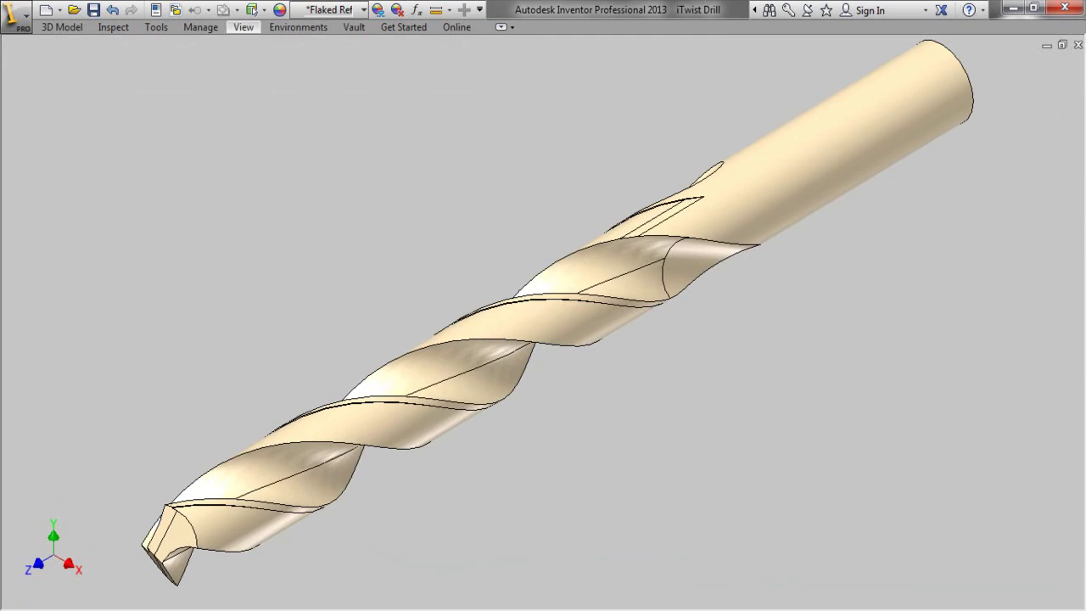
Examine the enlarged drill from the top-front-left isometric corner, and return to the home view
key(Escape)
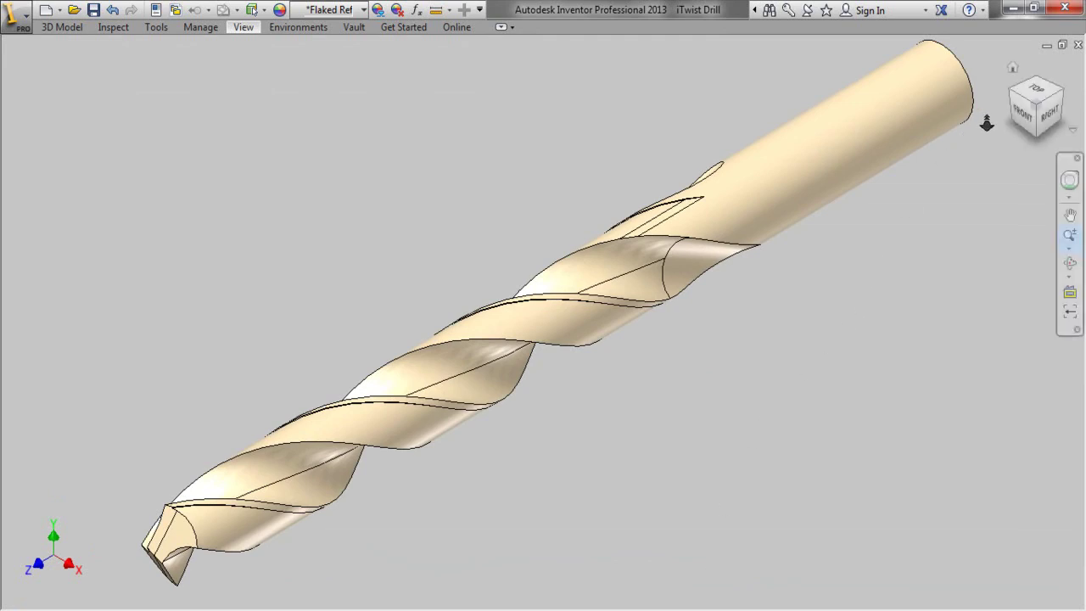
click(1013, 95)
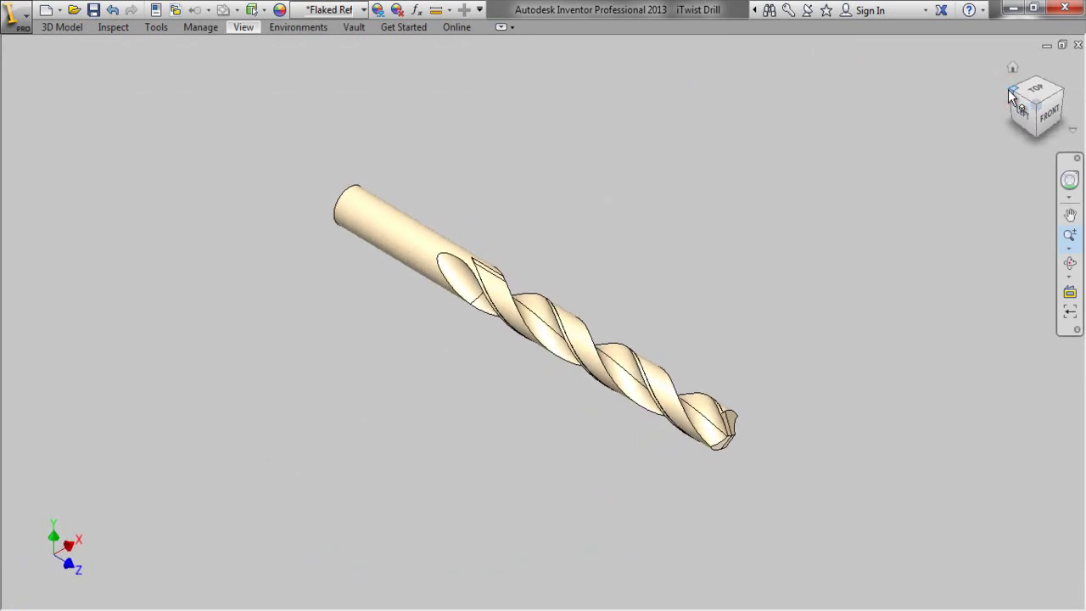
key(F3)
drag(572, 258, 565, 328)
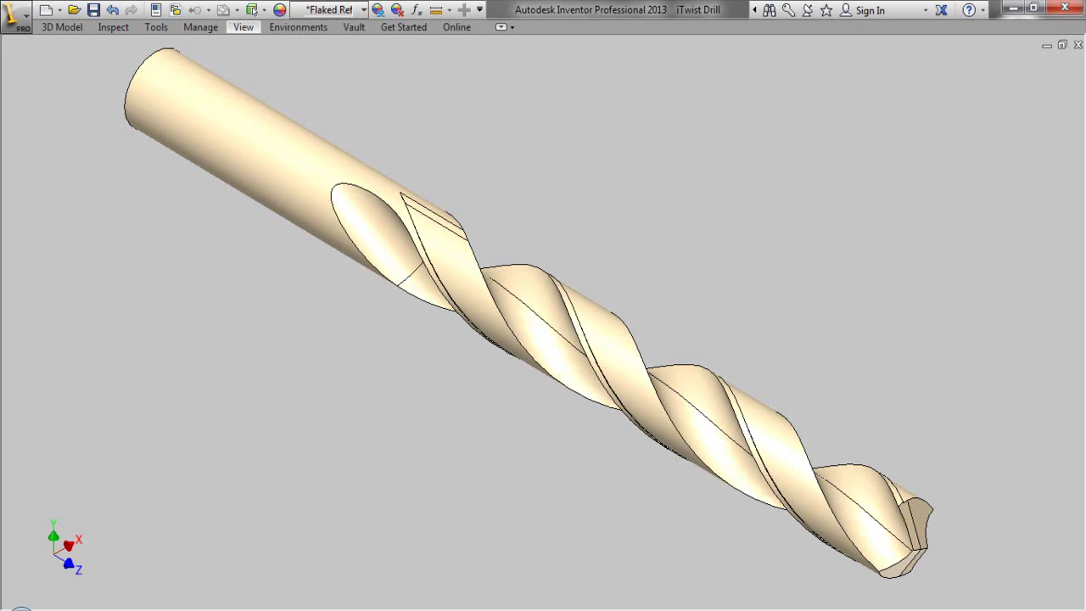
right_click(726, 210)
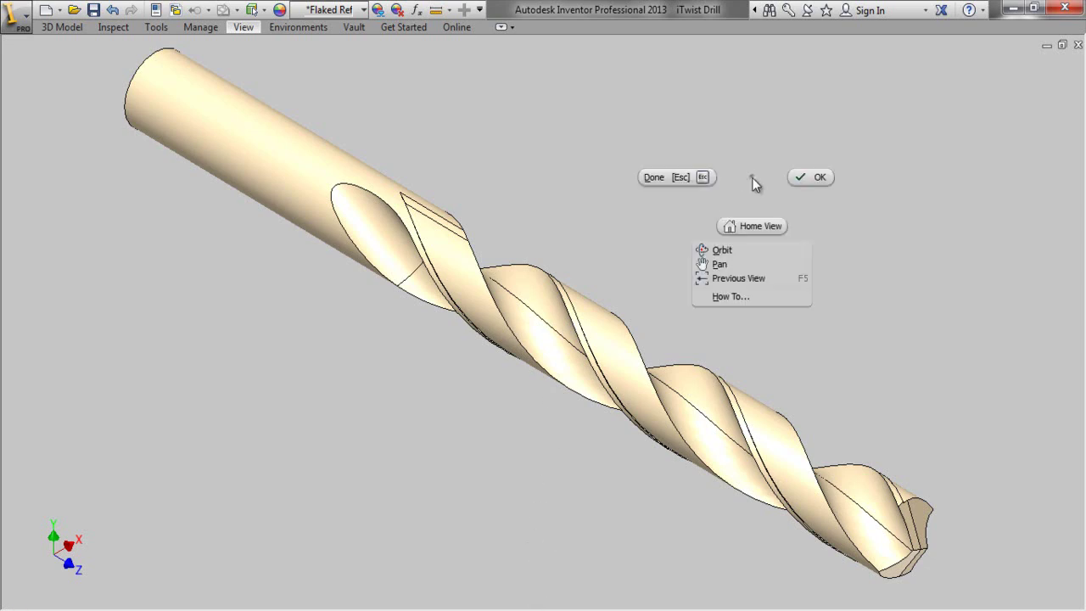
click(747, 227)
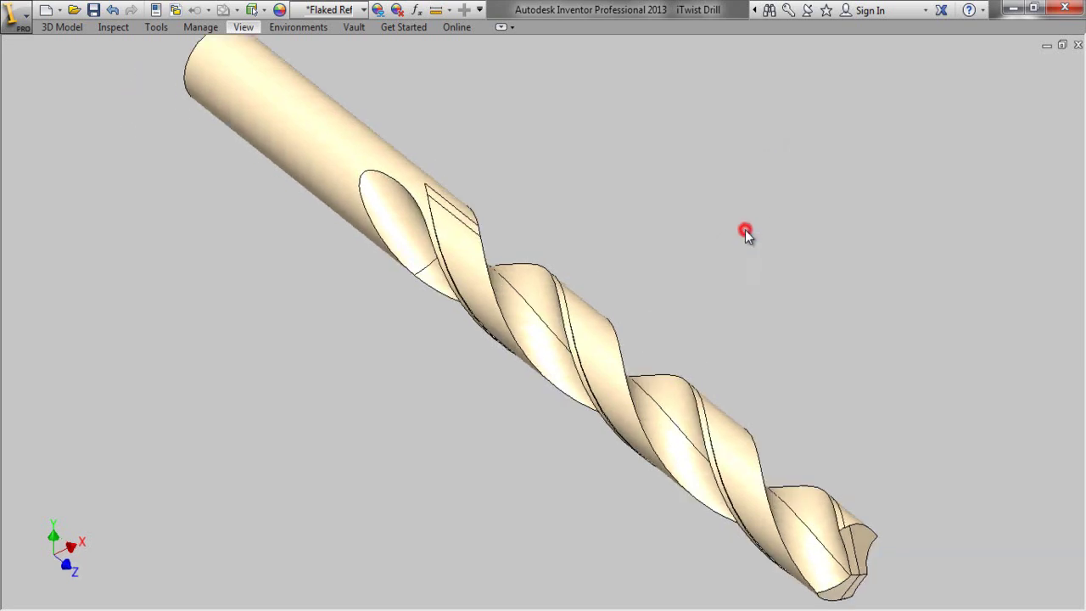
right_click(528, 139)
click(570, 140)
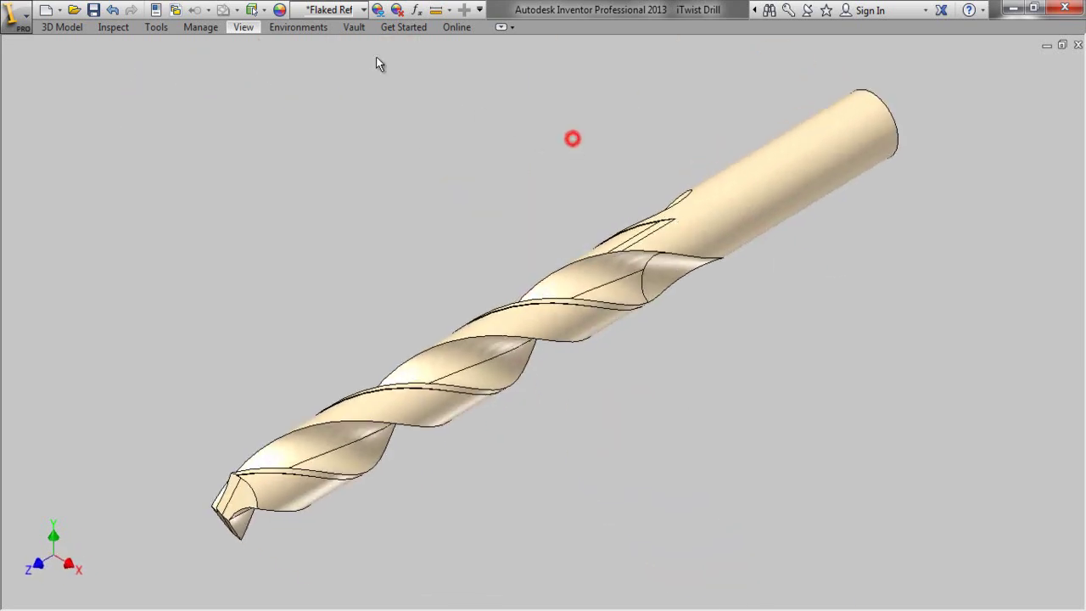
Turn off the clean screen display, return to the 3D modelling commands and save the twist drill part
click(245, 26)
click(679, 76)
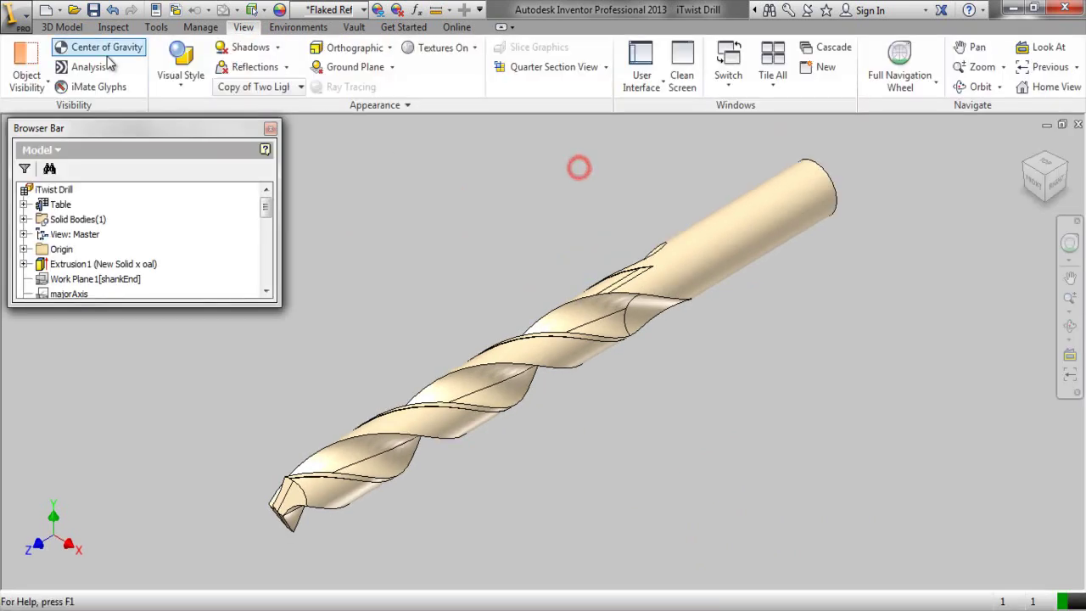
click(66, 27)
click(93, 12)
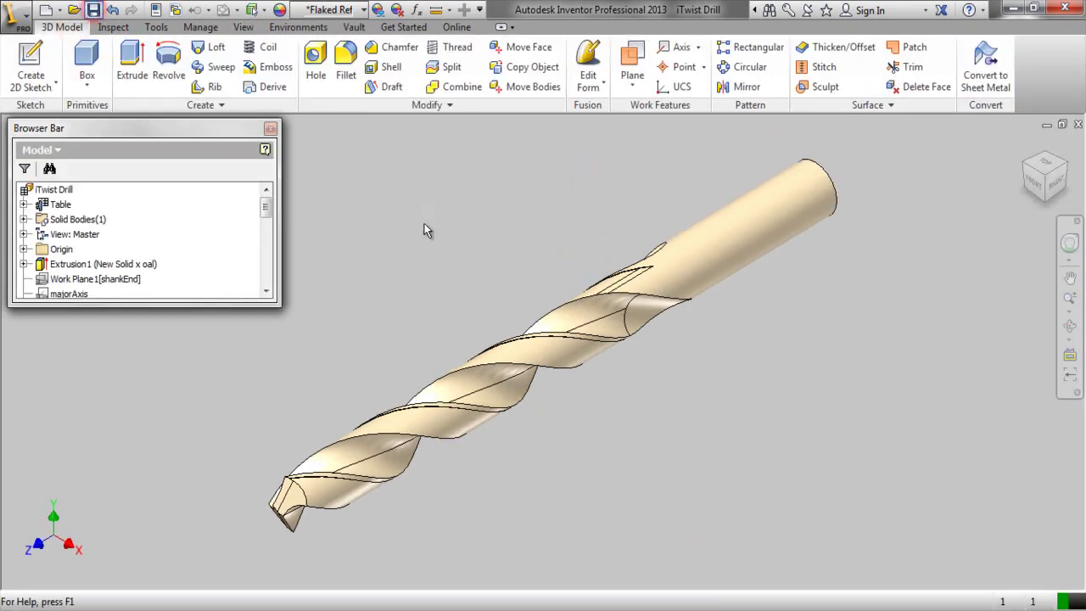